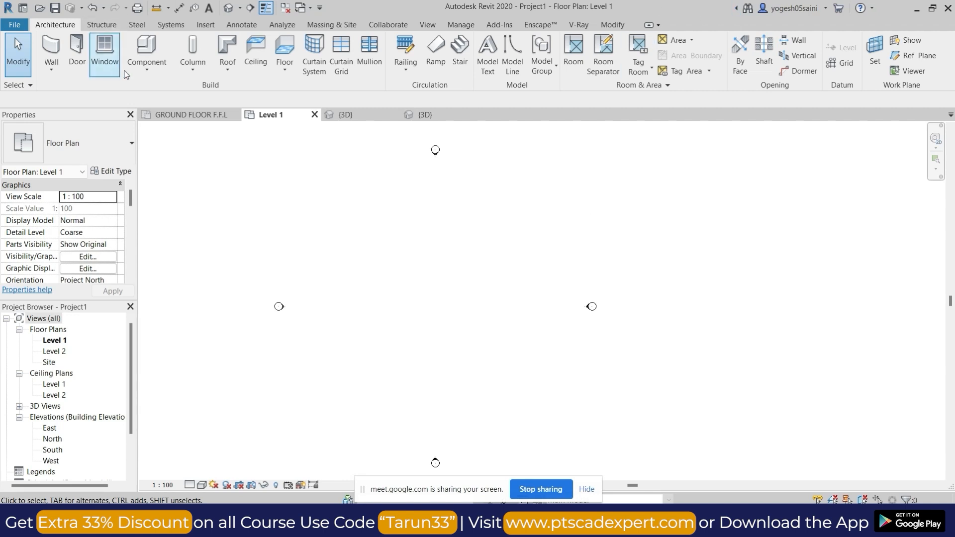
click(102, 24)
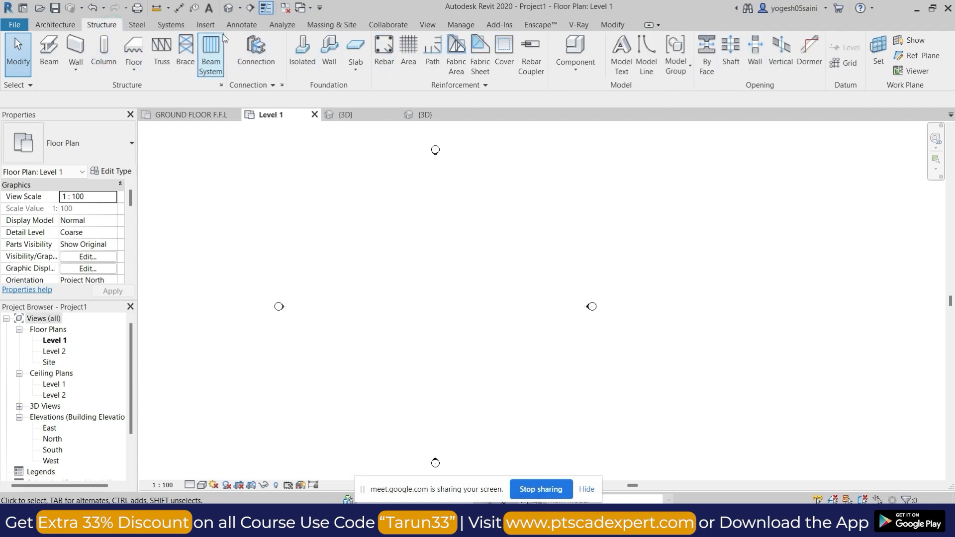
click(206, 25)
click(242, 27)
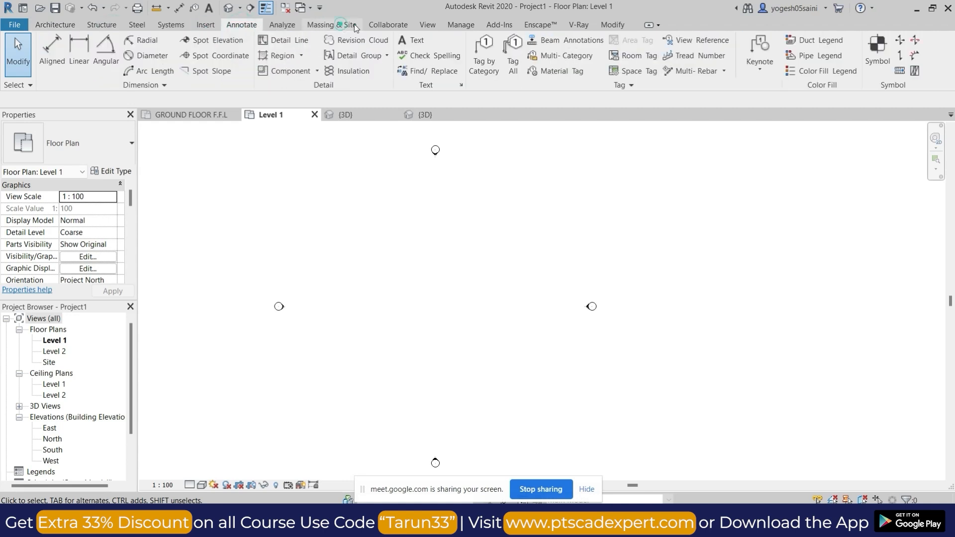
click(340, 24)
click(389, 24)
click(429, 23)
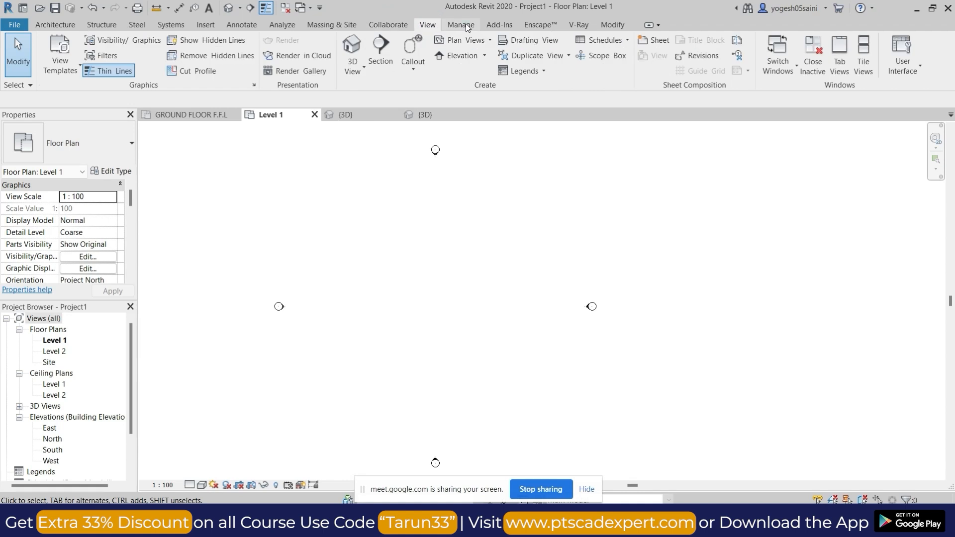
click(496, 26)
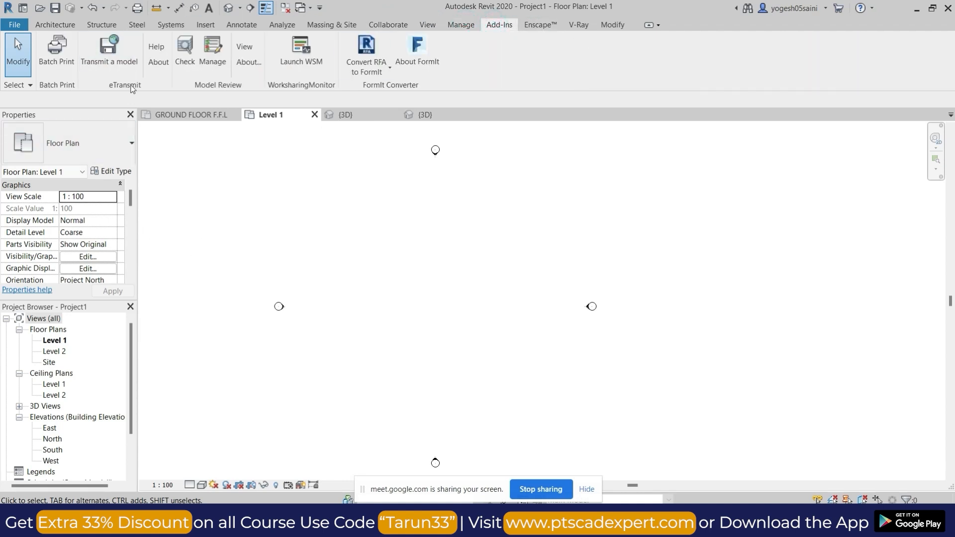
click(54, 25)
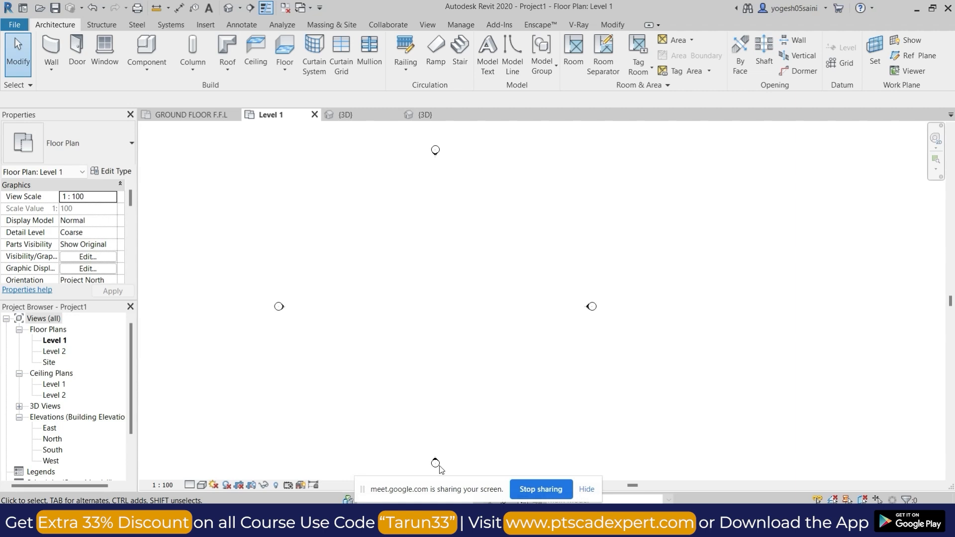
Switch to the Google Meet call, turn off the camera and admit the waiting participant.
click(477, 457)
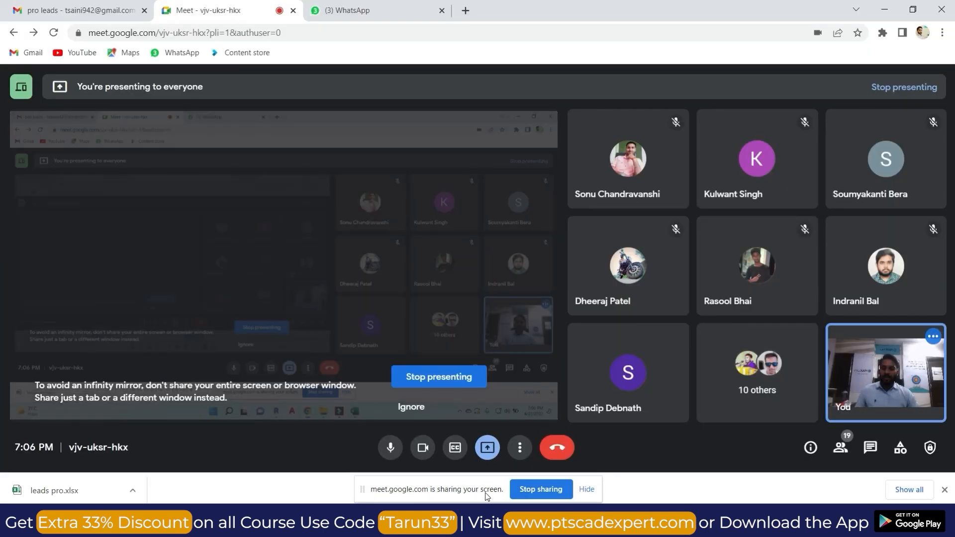
click(435, 450)
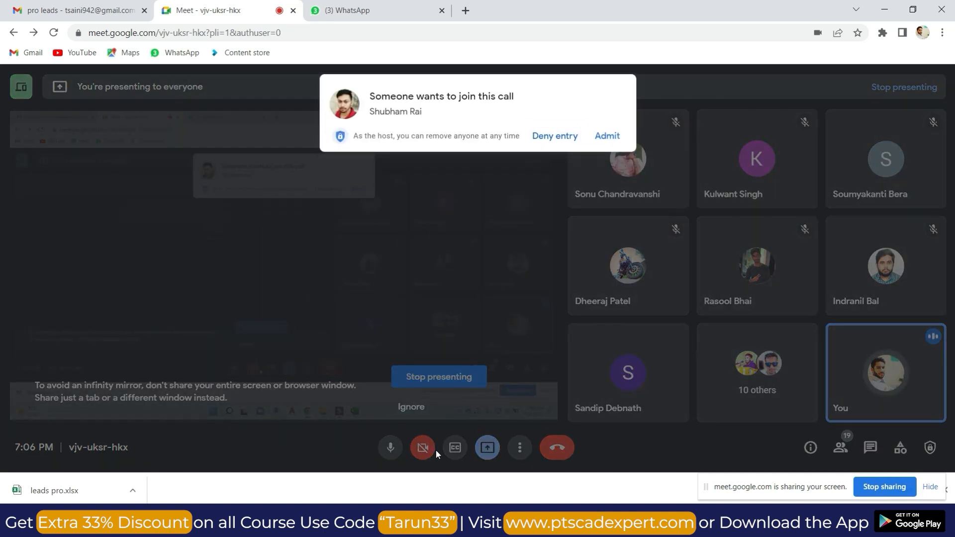
click(612, 137)
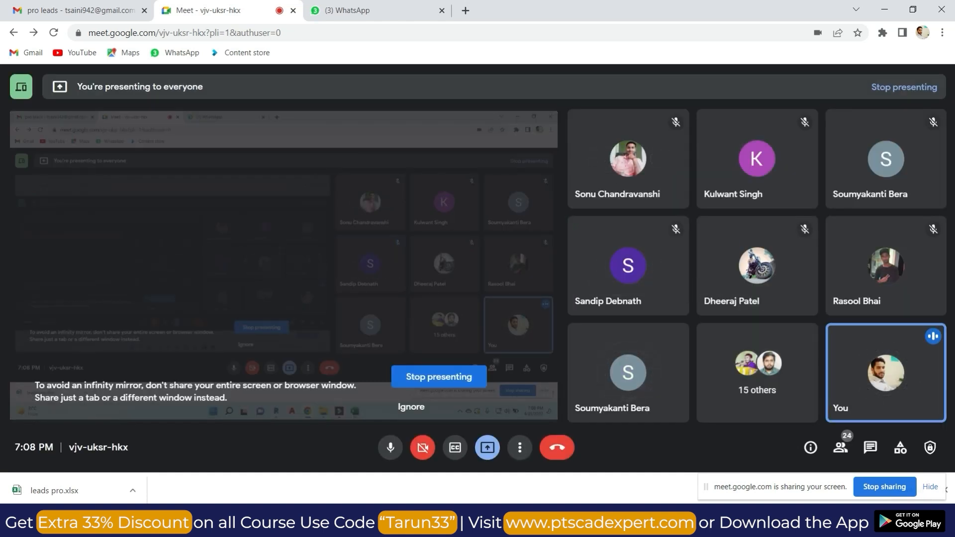
click(465, 524)
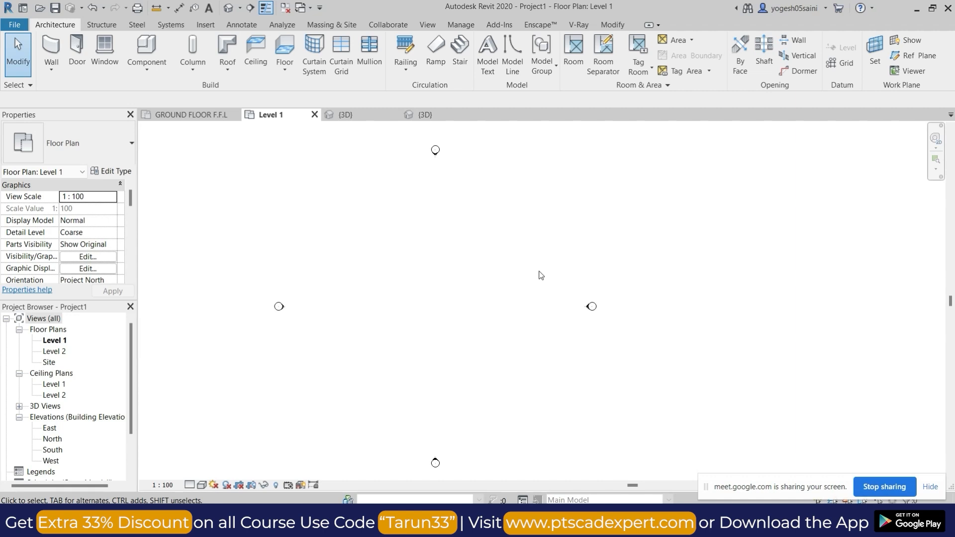
Admit another waiting participant to the Google Meet call and return to Revit.
click(474, 467)
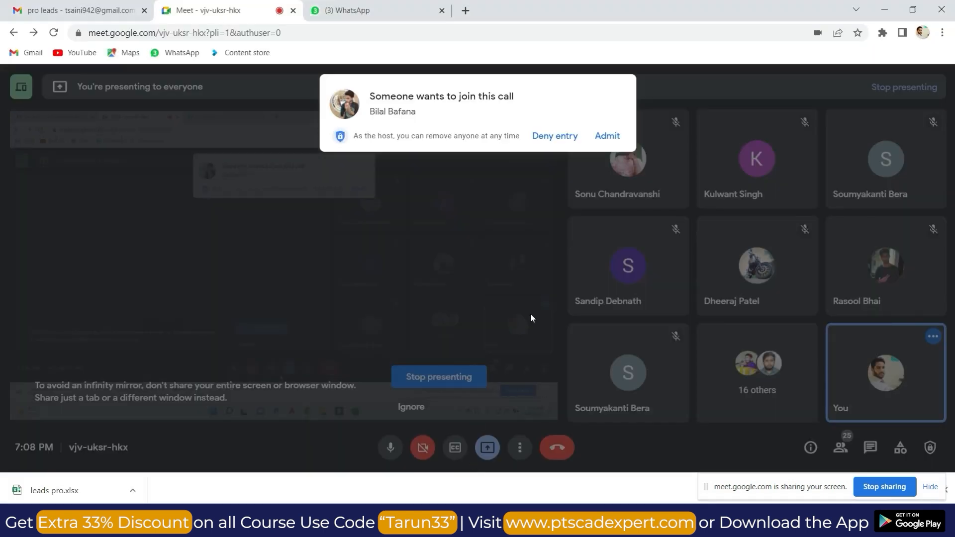
click(614, 135)
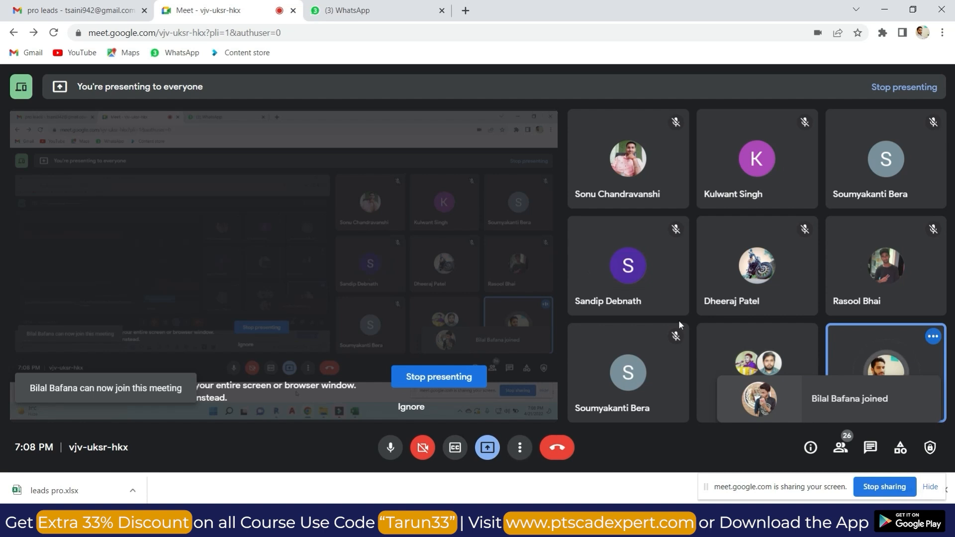
click(889, 14)
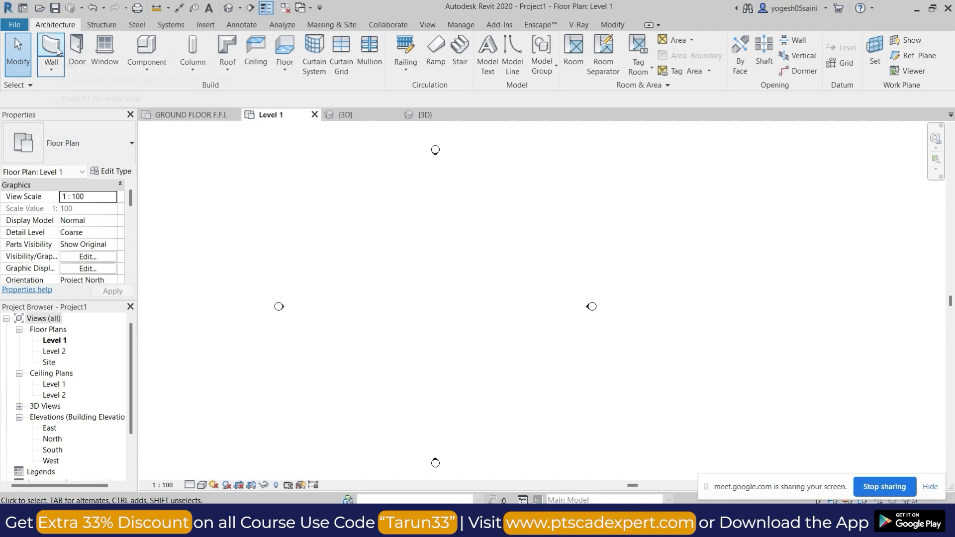
Start the Wall tool on Level 1 with the Basic Wall type 230 mm OUTTER.
middle_drag(480, 286, 521, 293)
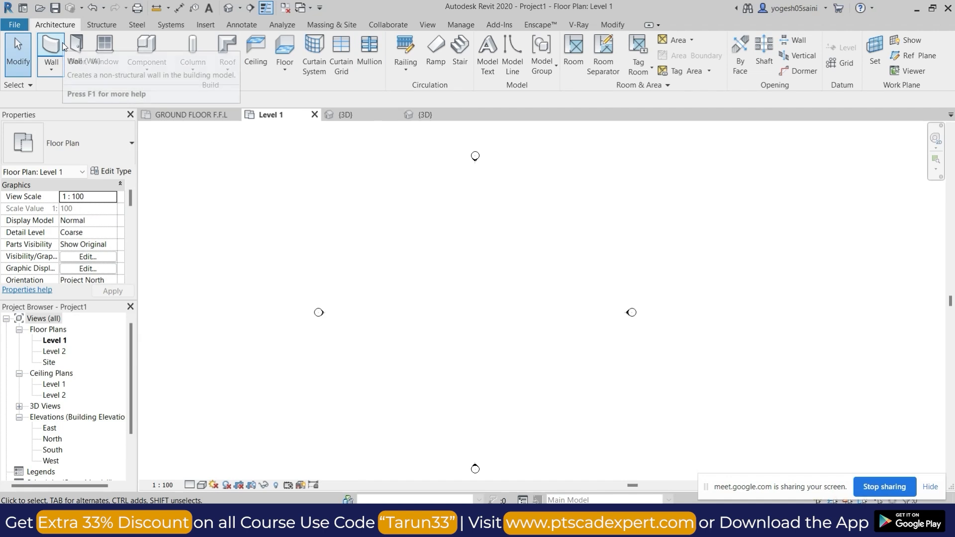
click(47, 47)
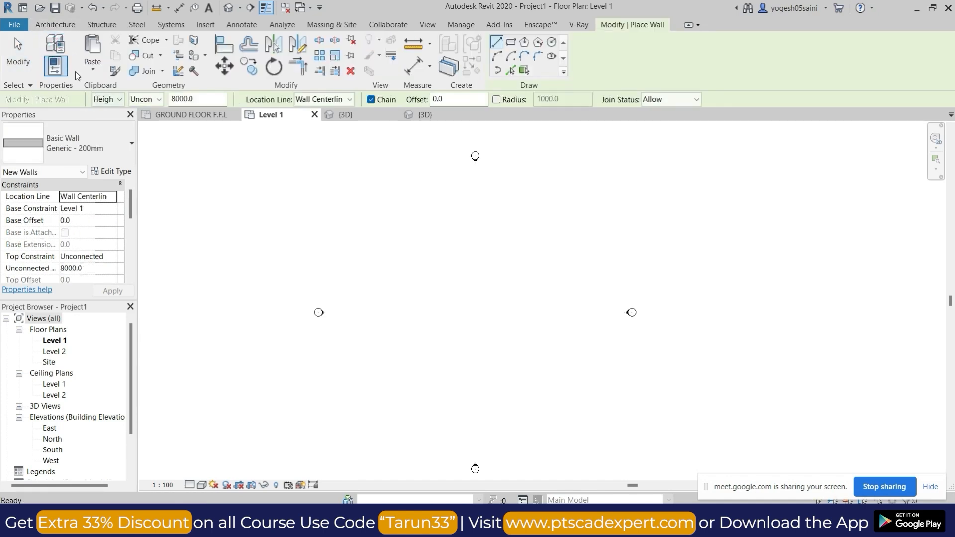
click(104, 150)
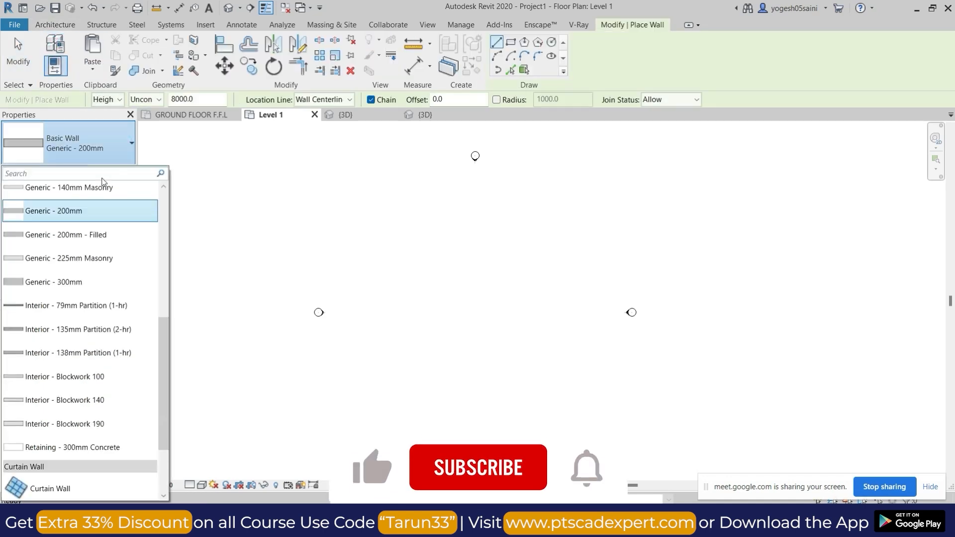
scroll(102, 424, up, 2)
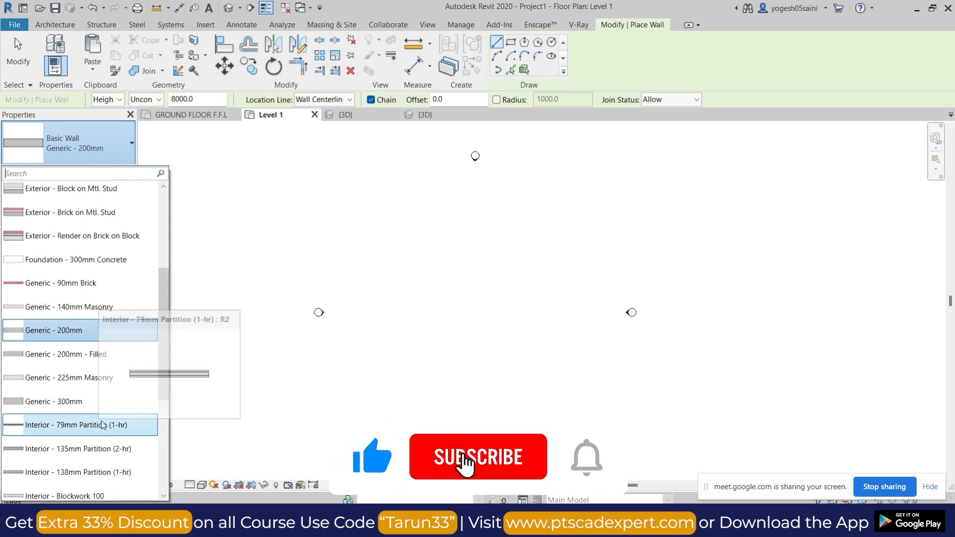
scroll(104, 398, up, 3)
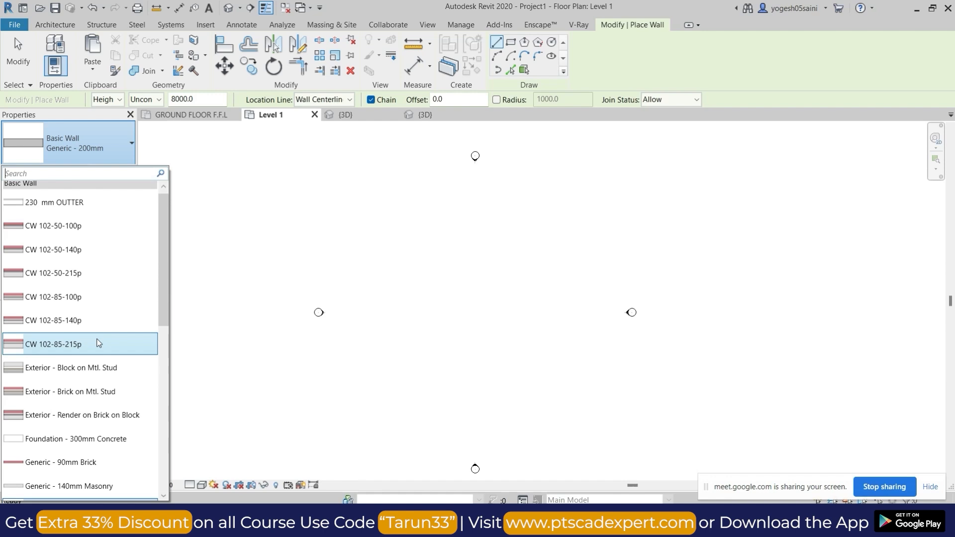
scroll(95, 323, up, 1)
click(84, 208)
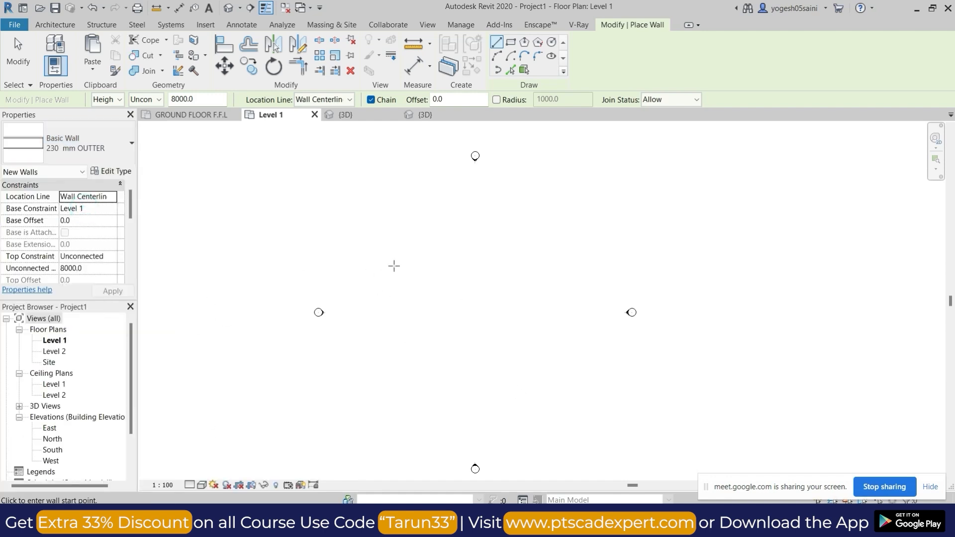
Switch to Google Meet, let in the person asking to join, and return to the Revit wall placement.
mouse_move(513, 523)
click(456, 467)
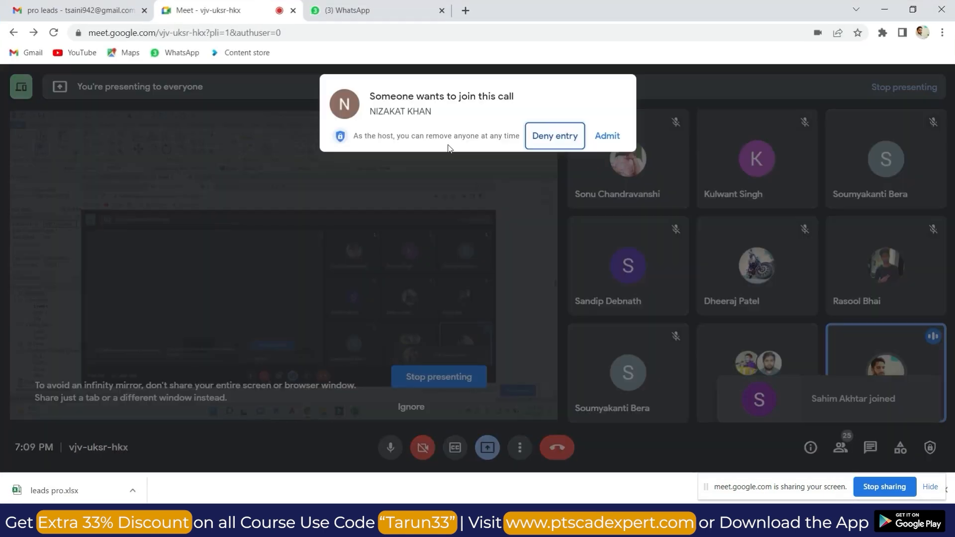
click(604, 135)
click(884, 9)
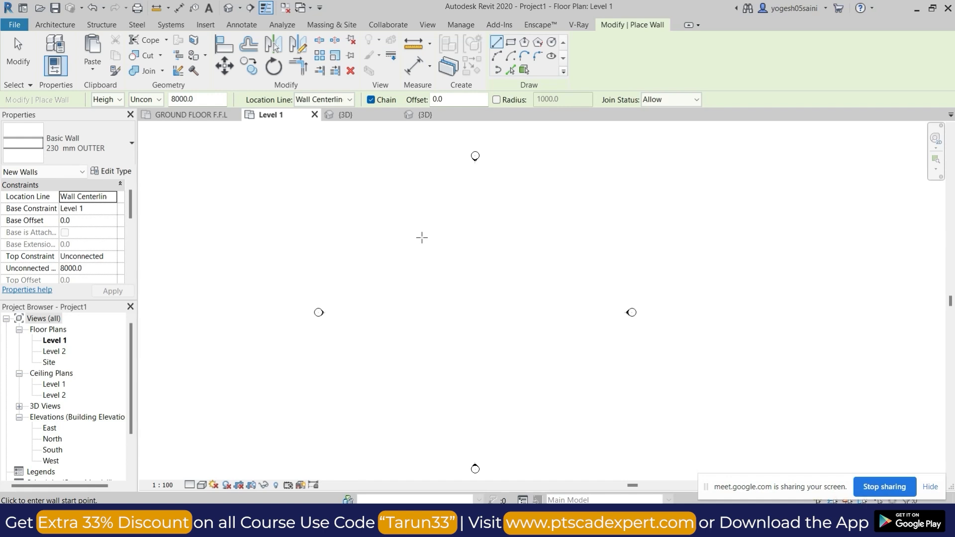
Draw the first exterior walls: a horizontal wall about 5200 mm long, a short upward jog, and a longer horizontal wall to its right.
click(396, 215)
scroll(409, 214, up, 3)
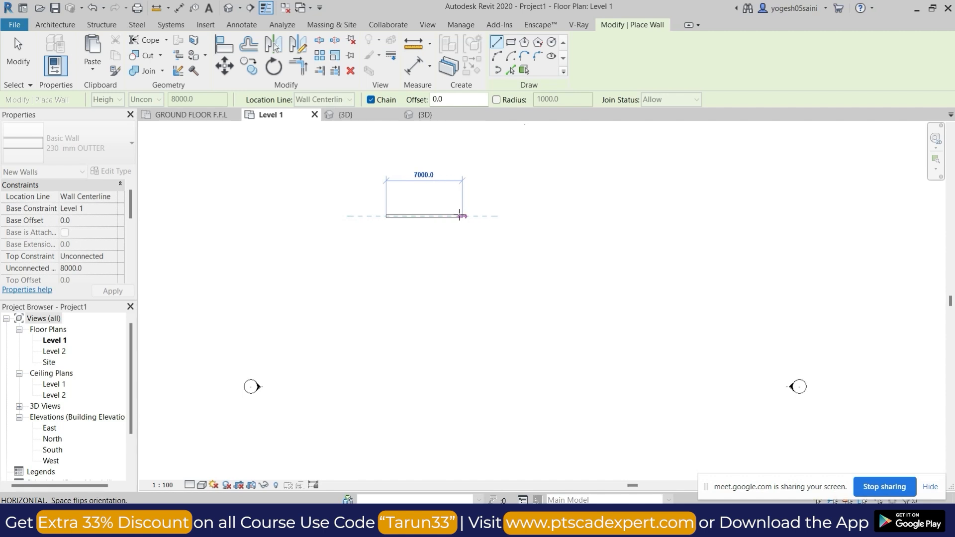
scroll(443, 216, up, 2)
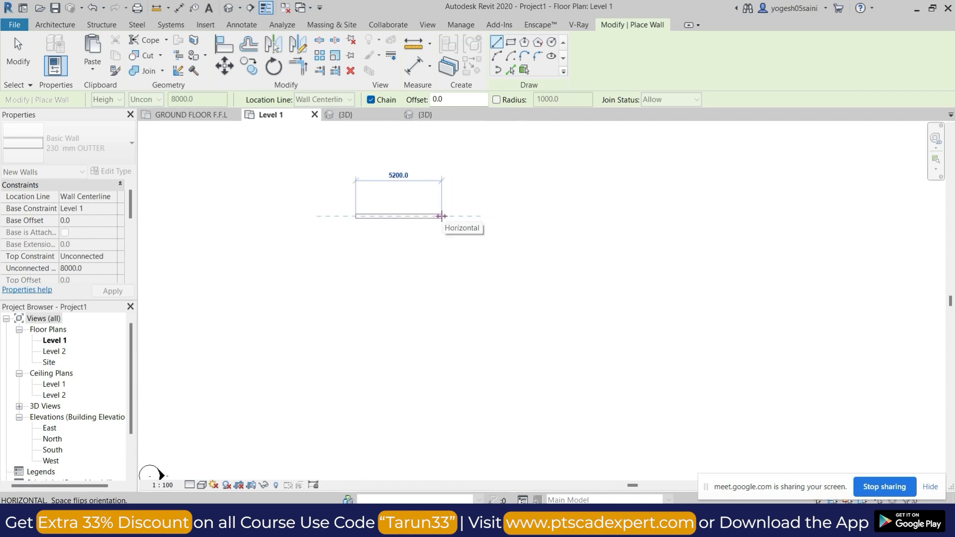
click(442, 216)
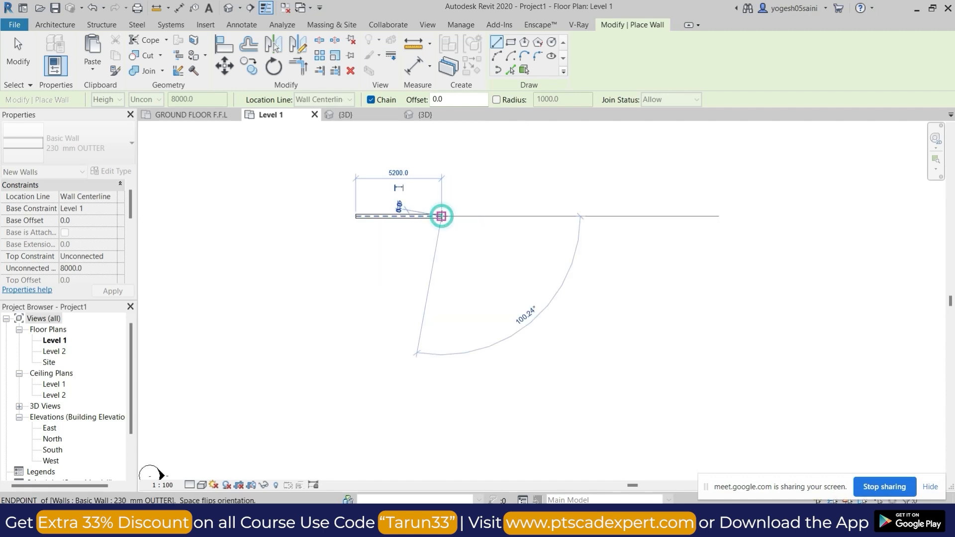
click(442, 191)
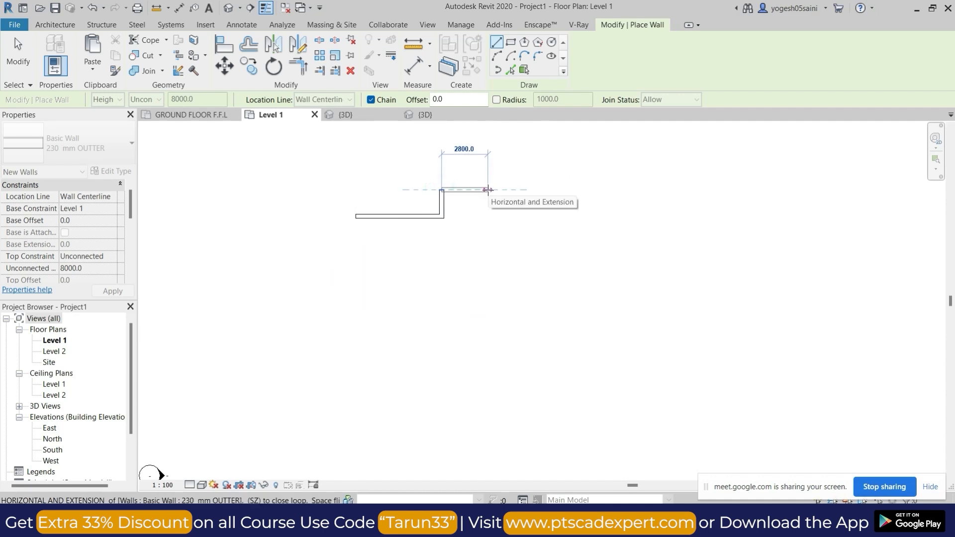
click(558, 190)
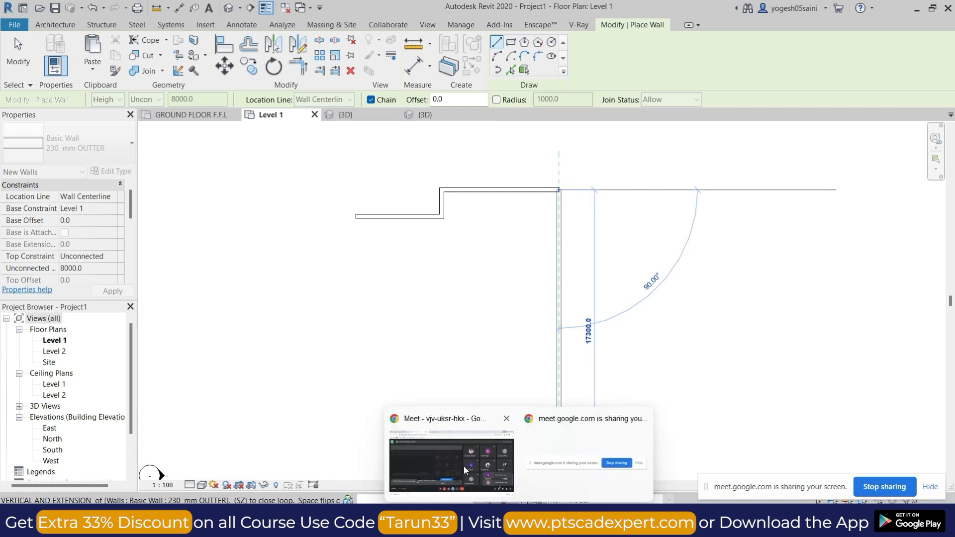
Accept the pending join request in Google Meet and go back to the unfinished wall chain in Revit.
click(463, 470)
click(606, 139)
click(885, 10)
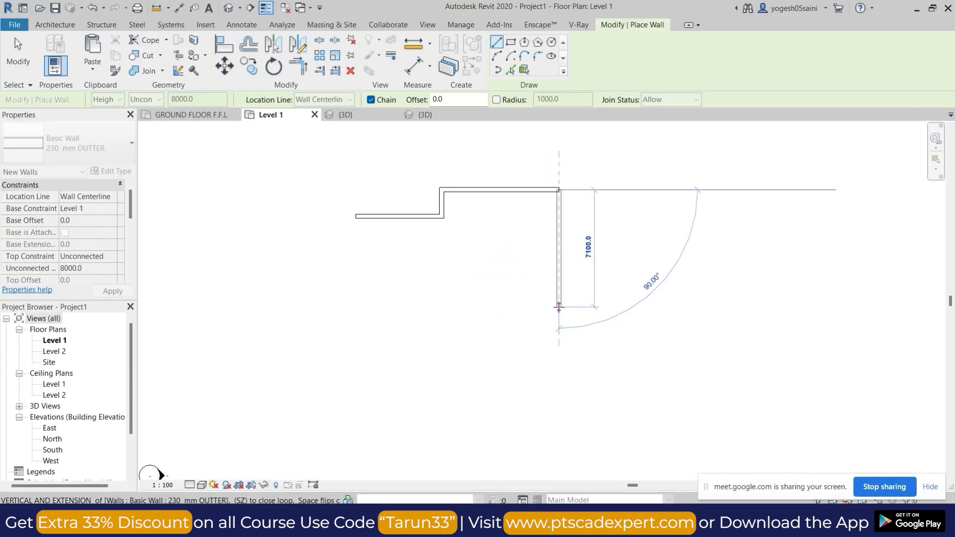
Continue the exterior wall chain about 7100 mm downward and around the stepped plan, closing the outline at its starting point.
scroll(558, 307, down, 3)
click(559, 307)
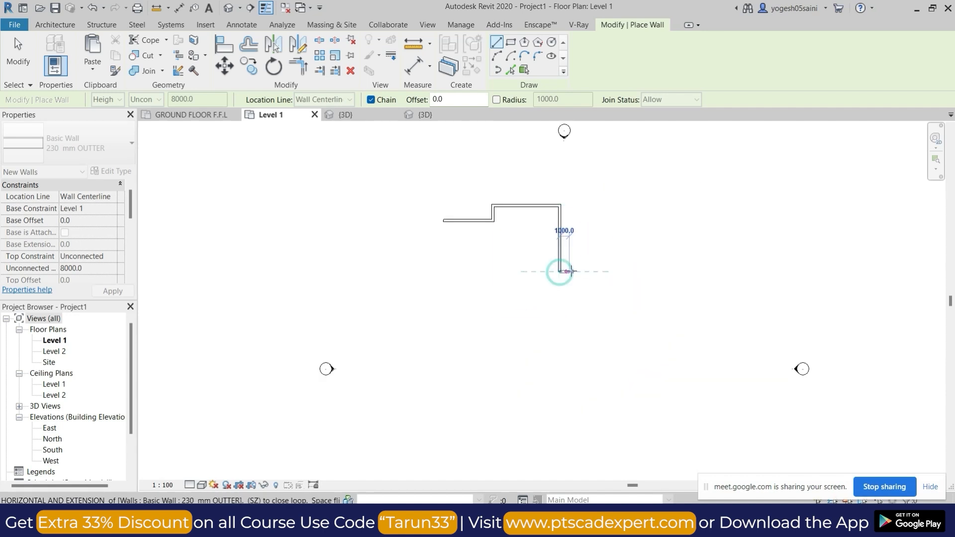
click(560, 319)
click(493, 318)
click(493, 347)
click(444, 347)
click(443, 299)
click(388, 300)
click(387, 233)
click(443, 233)
click(444, 220)
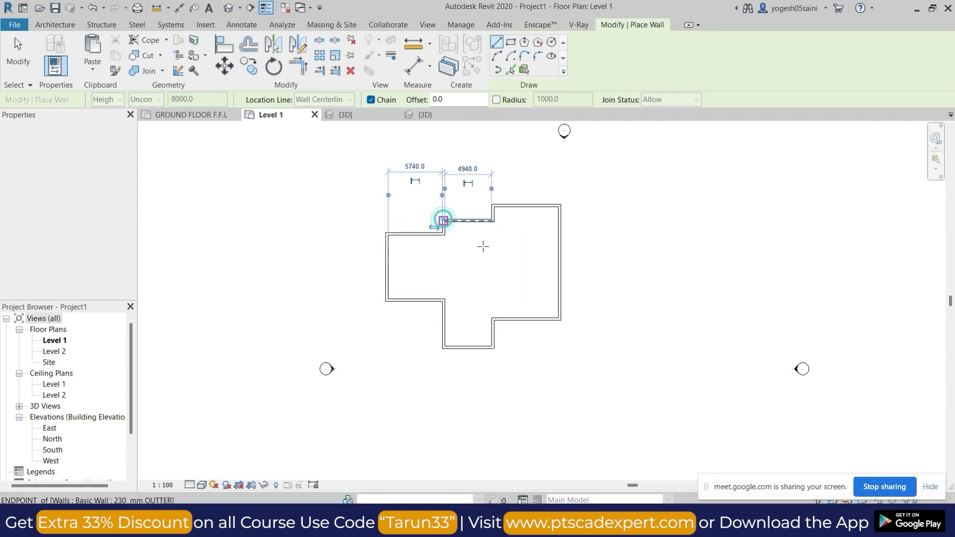
Draw a vertical interior wall closing off the left wing and a horizontal wall from it across the upper central bay.
click(443, 233)
click(447, 302)
click(445, 255)
click(493, 257)
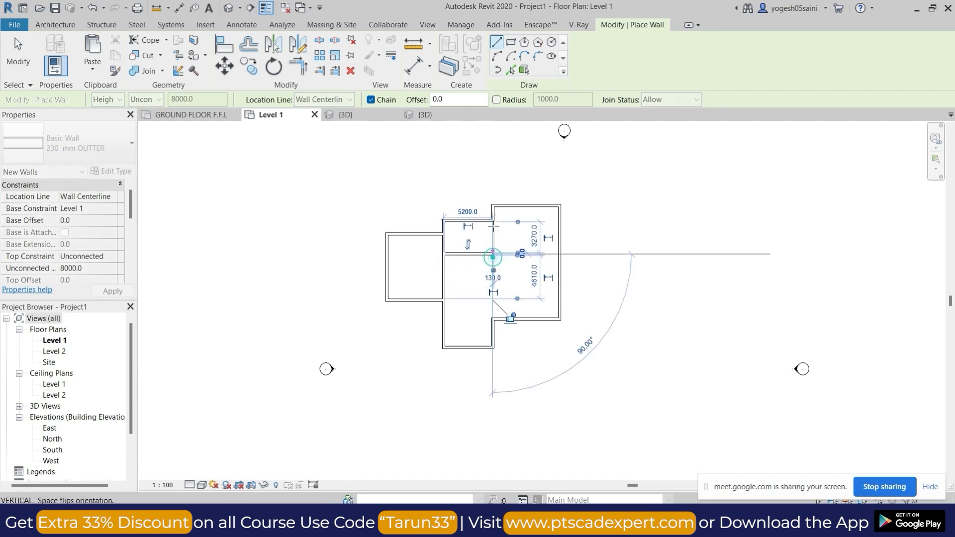
key(Escape)
Enclose the upper rooms with a vertical wall down from the outline's jog and a horizontal wall to the right exterior wall.
click(493, 220)
click(494, 255)
key(Escape)
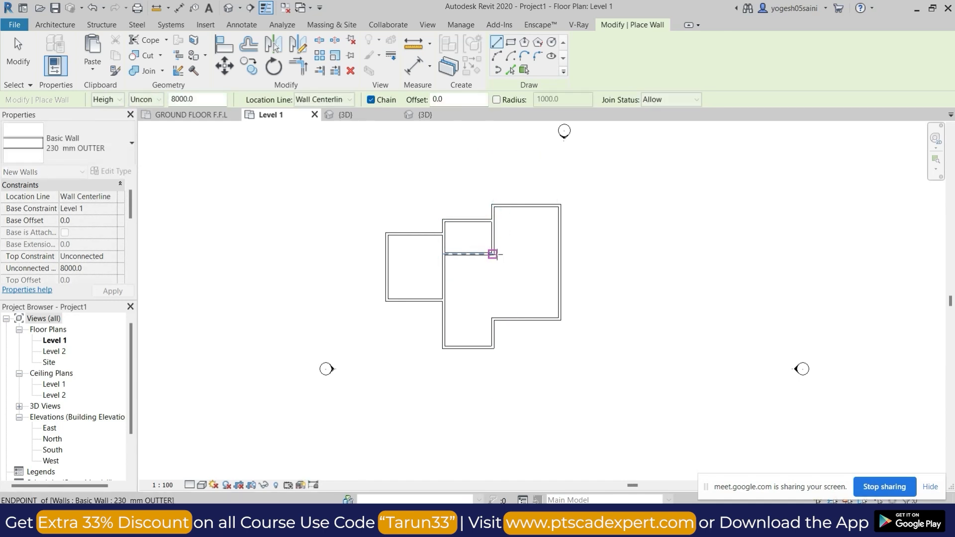
click(494, 254)
click(559, 254)
key(Escape)
Draw an L-shaped interior wall from the lower exterior wall to the right exterior wall, enclosing the lower-right corner room.
click(511, 319)
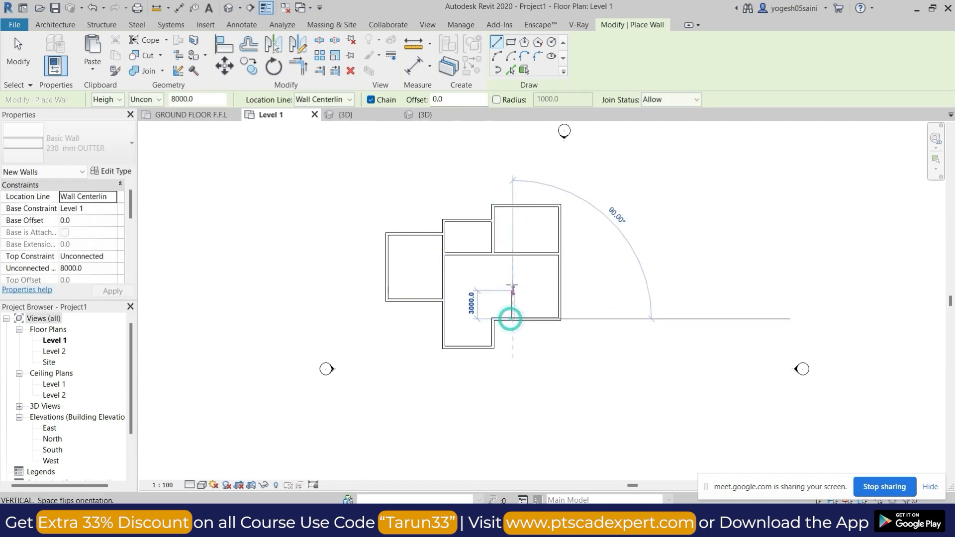
click(512, 271)
click(559, 271)
key(Escape)
Draw a horizontal wall across the top of the lower projection to close off its room, and end wall placement.
click(494, 319)
click(446, 319)
key(Escape)
key(Escape)
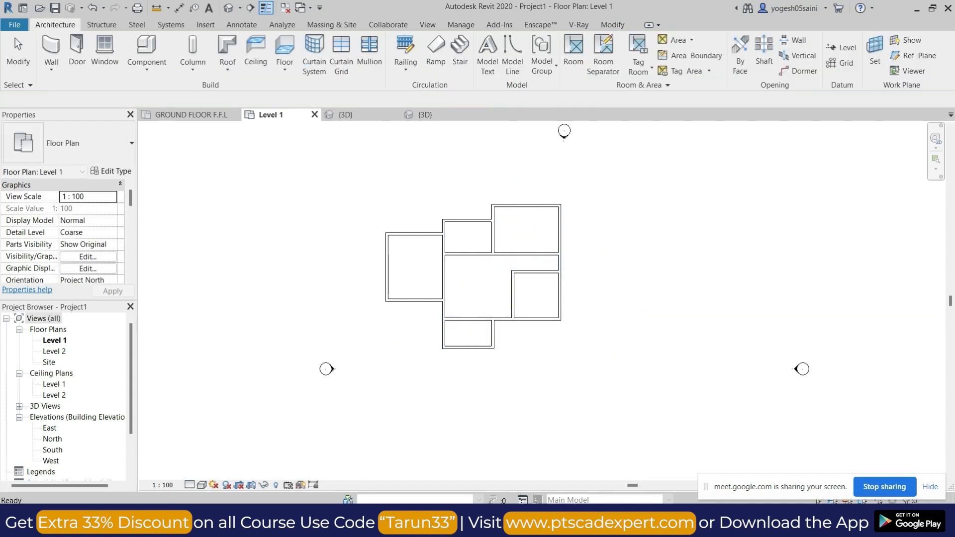
Switch to Google Meet, admit the newly waiting participant, and return to the finished floor plan in Revit.
mouse_move(519, 524)
click(490, 461)
click(608, 133)
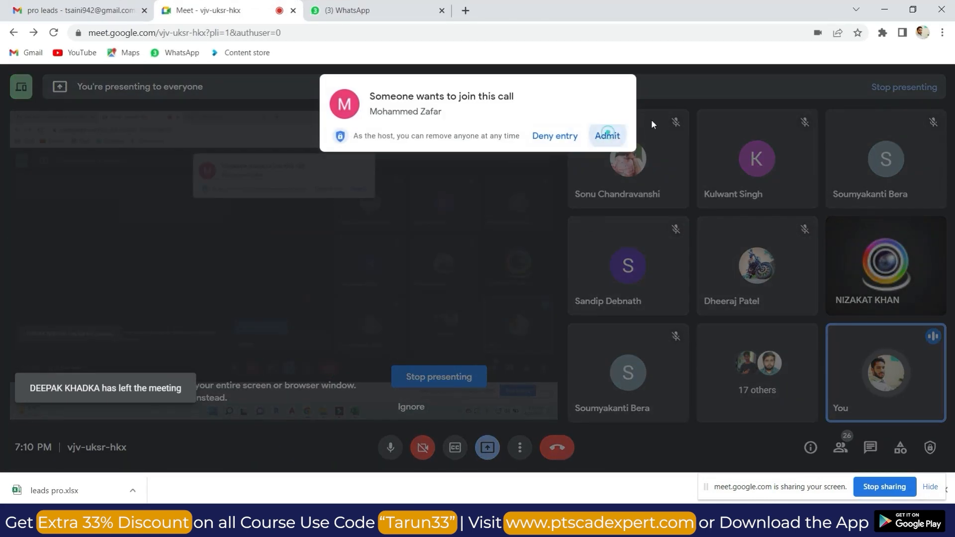
key(alt+Tab)
Open the default 3D view and examine the walls from above the front.
click(228, 7)
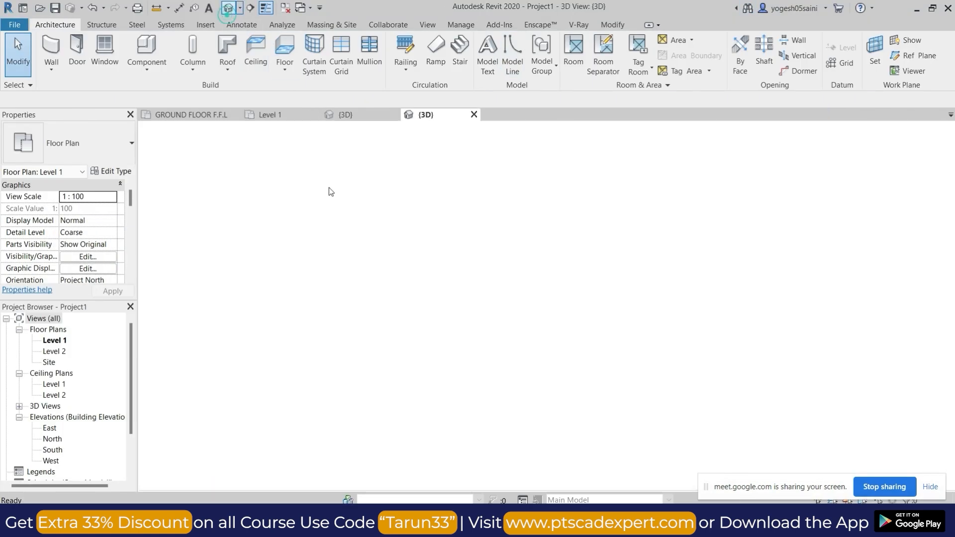
shift+middle_drag(503, 396, 518, 428)
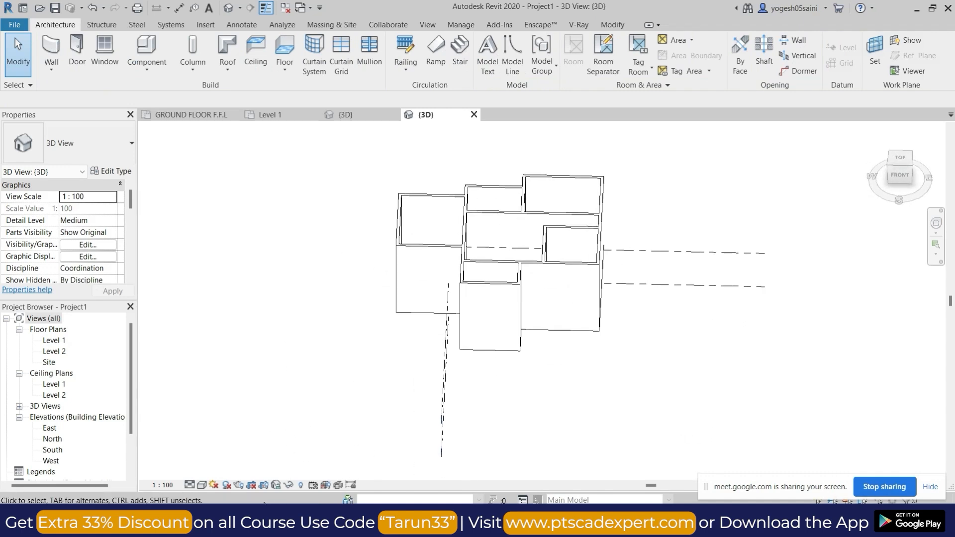
Change the 3D view's visual style so the walls appear with filled surfaces, and examine them from the back.
click(201, 485)
click(219, 458)
mouse_move(544, 345)
shift+middle_down()
mouse_move(542, 398)
mouse_move(279, 346)
mouse_move(616, 446)
mouse_move(740, 399)
mouse_move(536, 382)
mouse_move(558, 373)
mouse_move(640, 398)
mouse_move(616, 373)
mouse_move(399, 357)
mouse_move(607, 319)
mouse_move(573, 287)
mouse_move(748, 318)
mouse_move(410, 379)
mouse_move(464, 342)
shift+middle_up()
shift+middle_drag(625, 312, 636, 383)
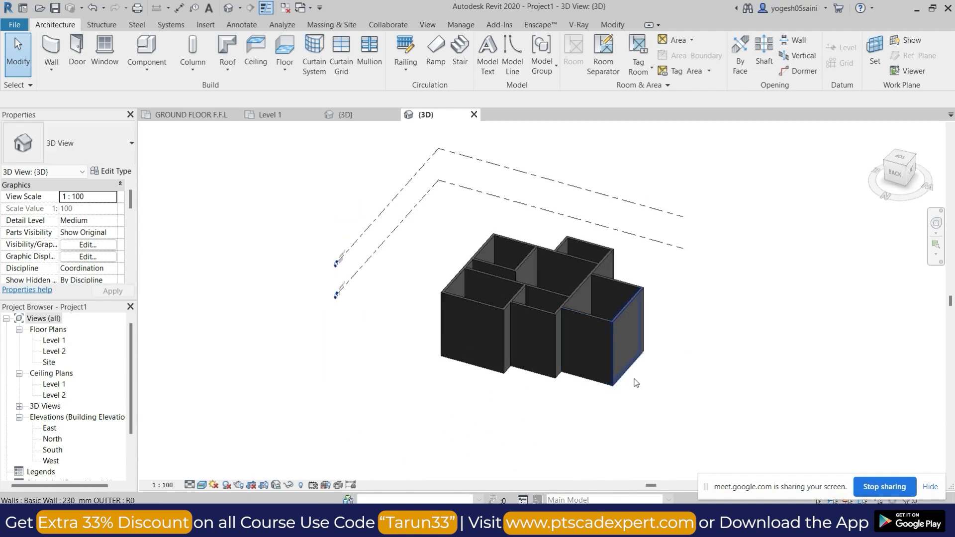
shift+middle_drag(482, 313, 543, 367)
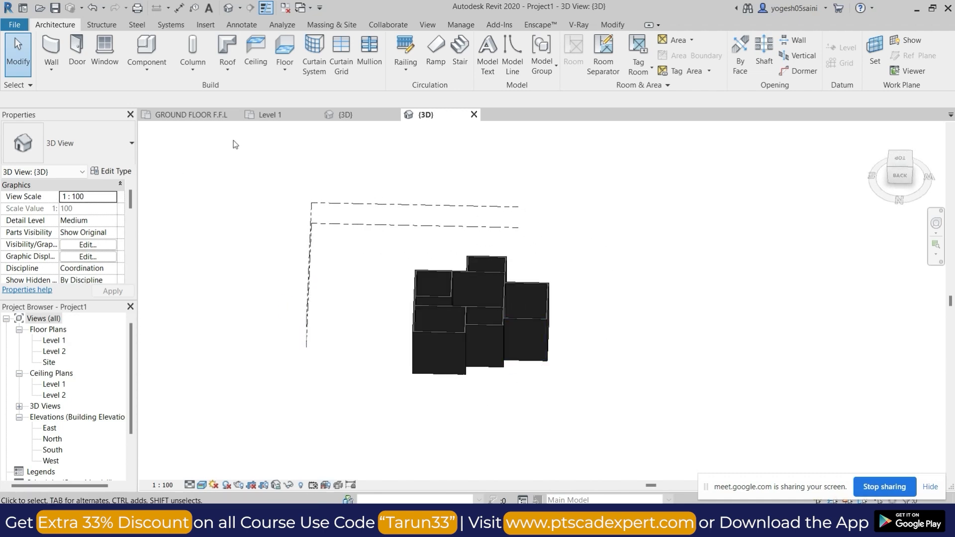
Close the housing board project's GROUND FLOOR F.F.L view and keep Project1's Level 1 plan active.
click(204, 116)
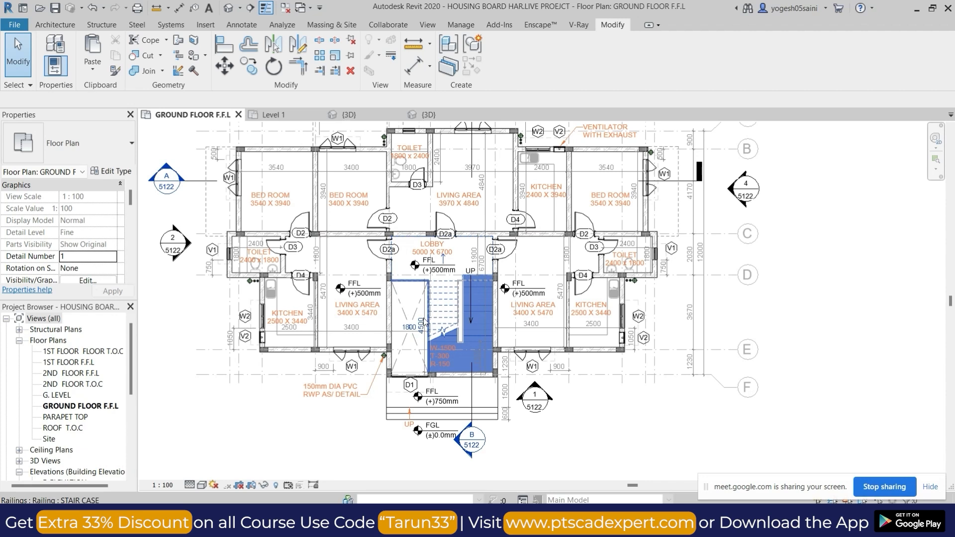
click(318, 117)
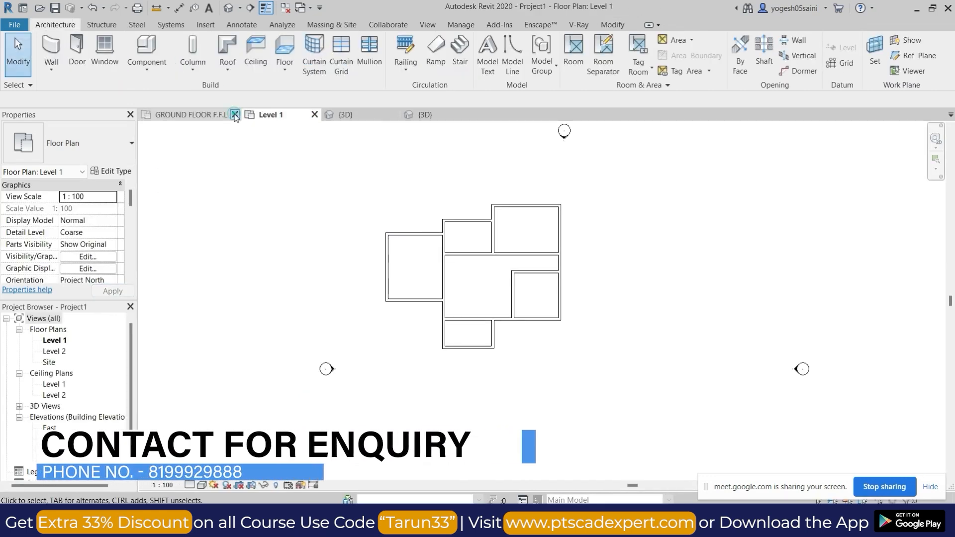
click(232, 115)
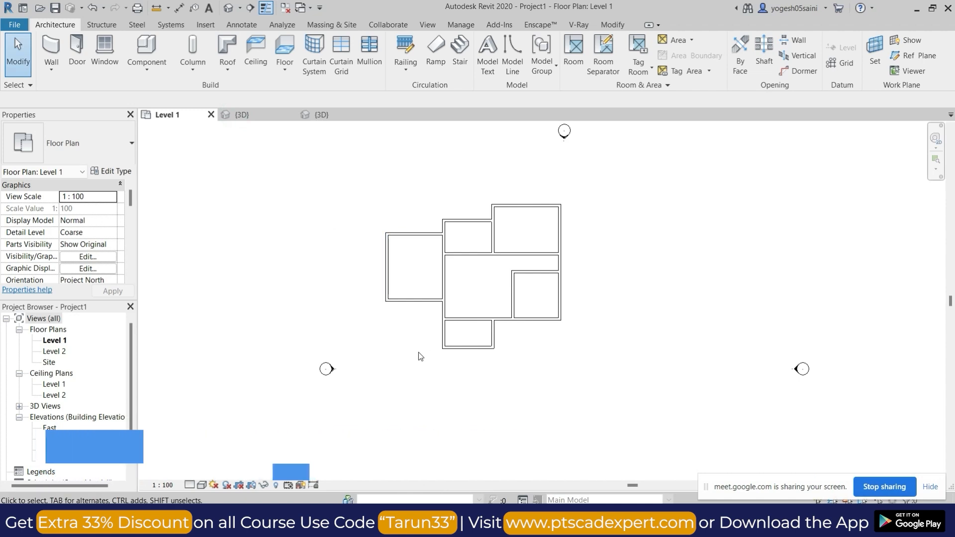
Create a Generic 150mm floor on Level 1 with a rectangular boundary enclosing all the walls with generous margins.
scroll(523, 276, up, 4)
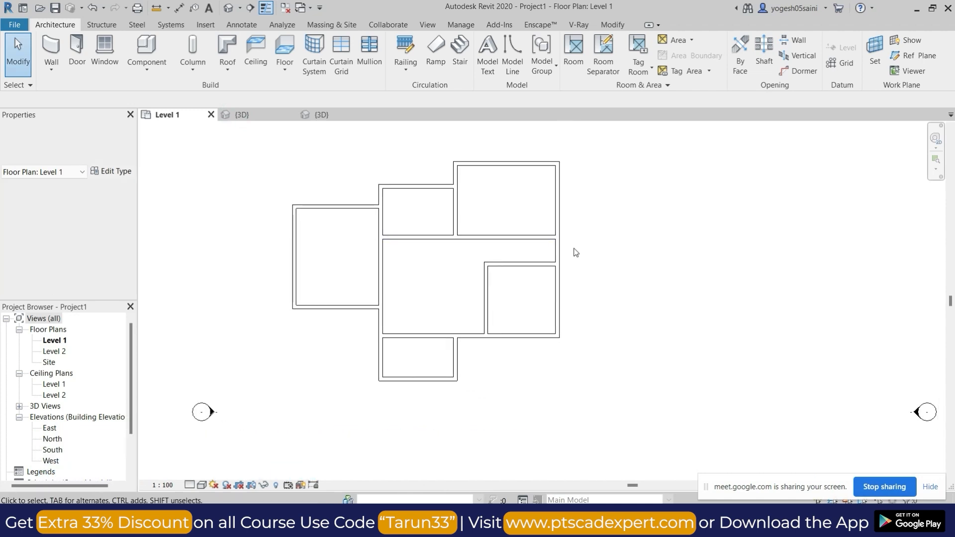
scroll(565, 252, up, 2)
scroll(577, 238, down, 3)
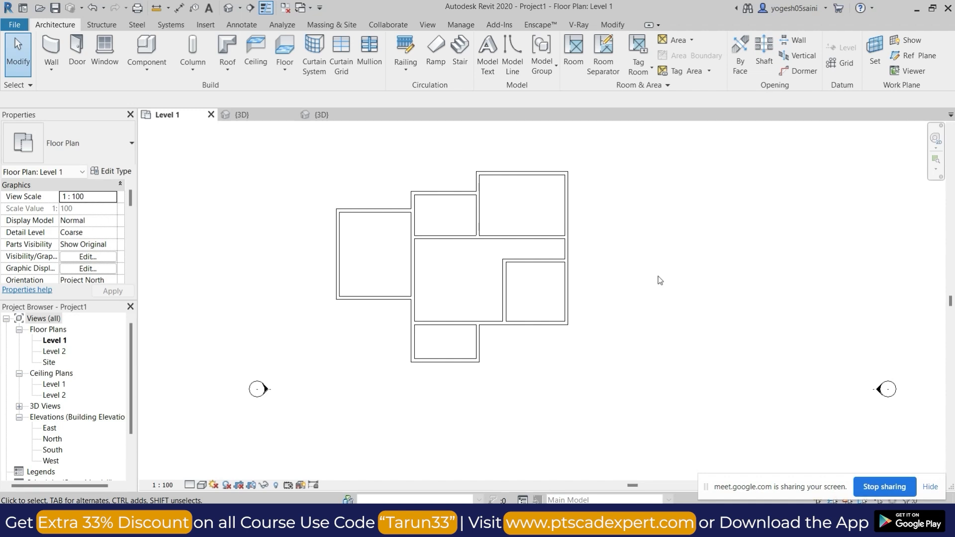
middle_drag(604, 283, 554, 282)
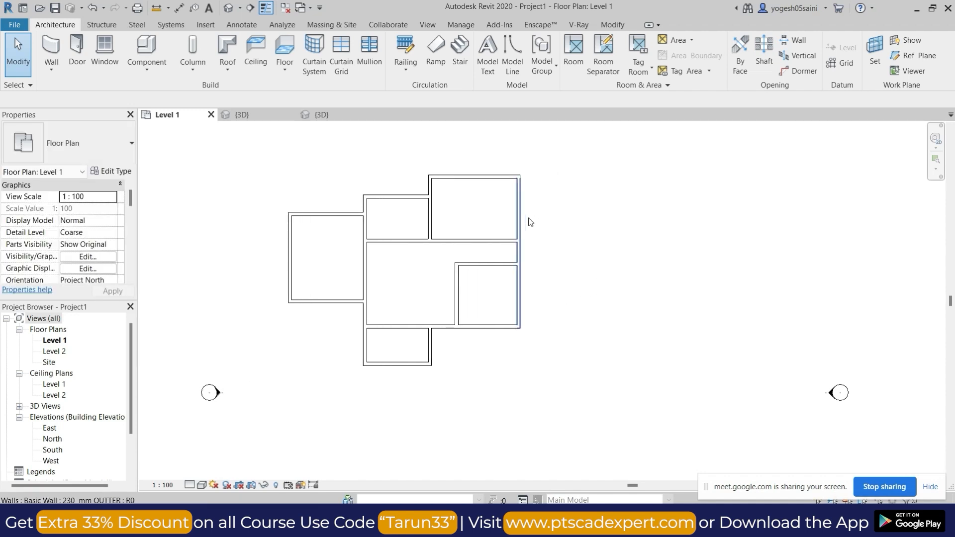
click(287, 73)
click(313, 117)
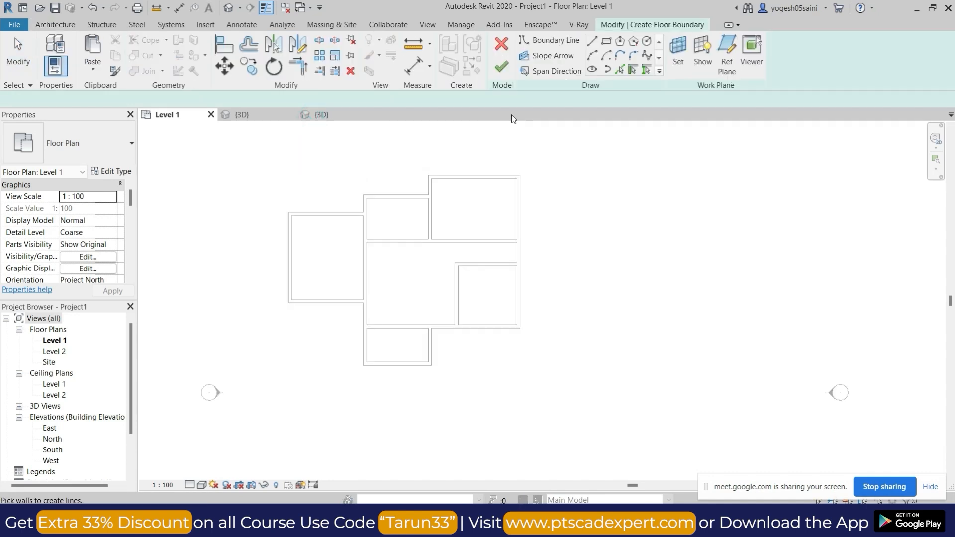
click(607, 41)
scroll(373, 164, down, 3)
click(361, 193)
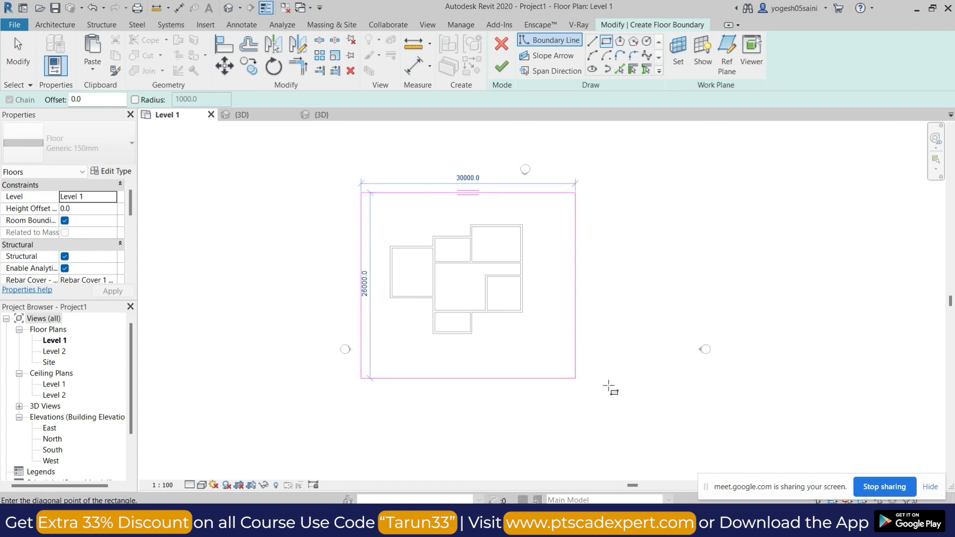
click(683, 393)
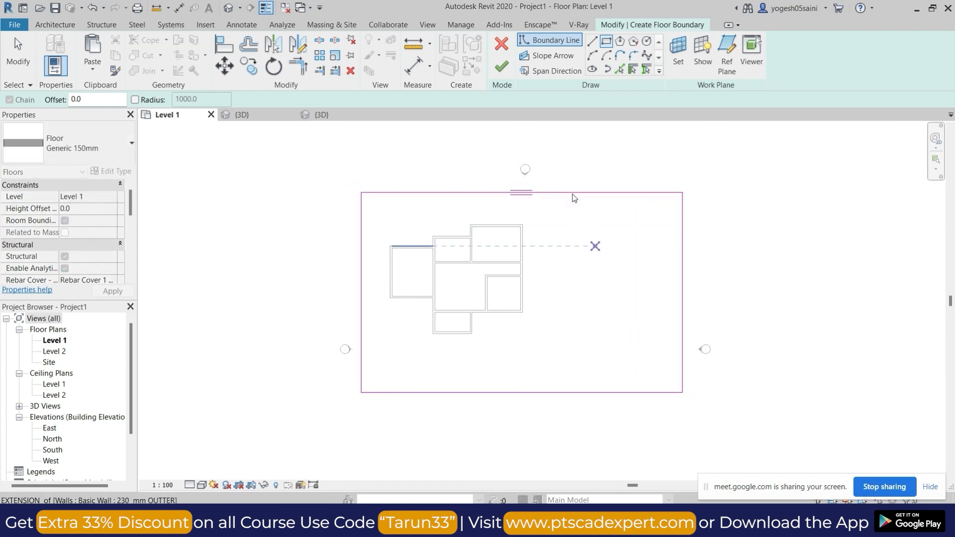
click(501, 66)
click(569, 233)
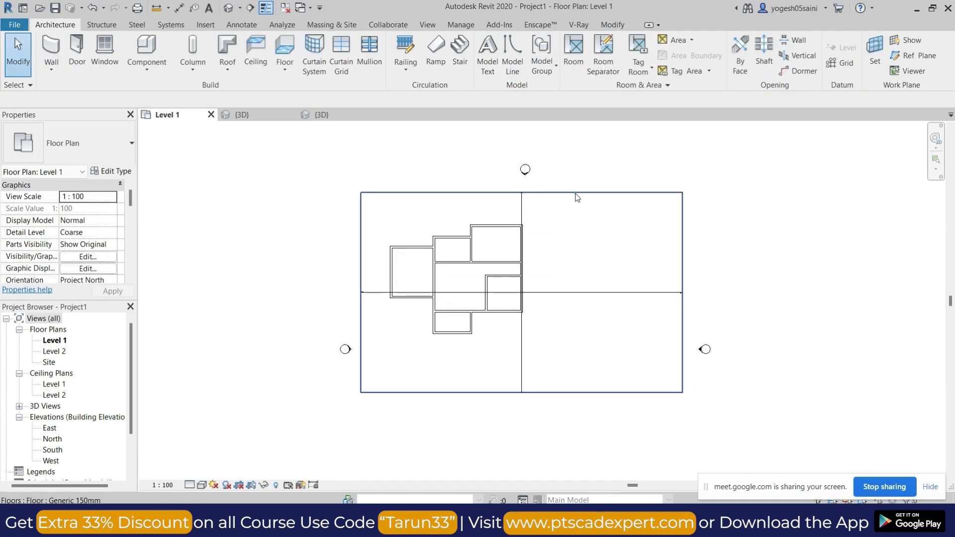
Check the new floor's edge and highlight all the walls inside it, then clear the selection.
click(573, 193)
scroll(550, 288, up, 3)
middle_drag(566, 279, 494, 279)
click(284, 193)
drag(213, 171, 460, 383)
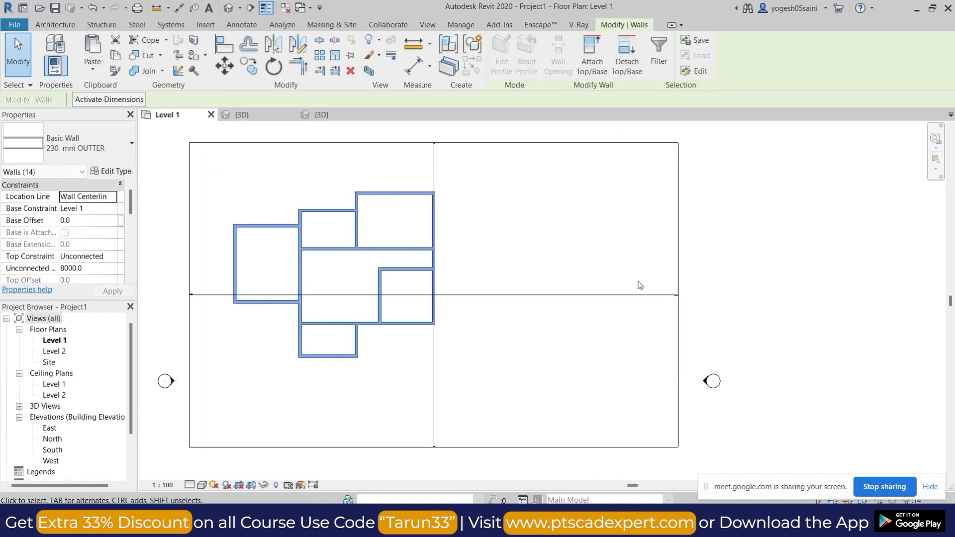
click(588, 265)
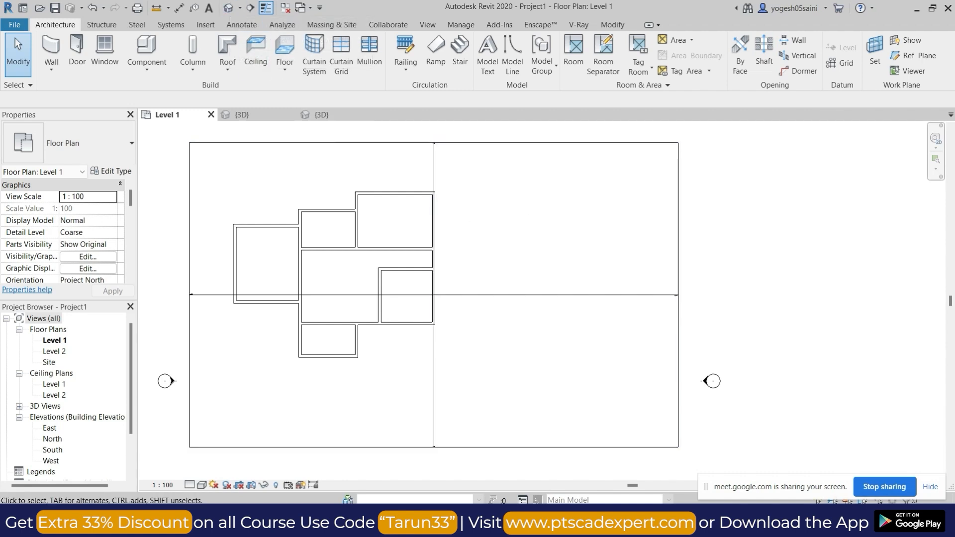
Switch to Google Meet, admit the waiting participant, and return to the Level 1 plan in Revit.
mouse_move(519, 522)
click(459, 464)
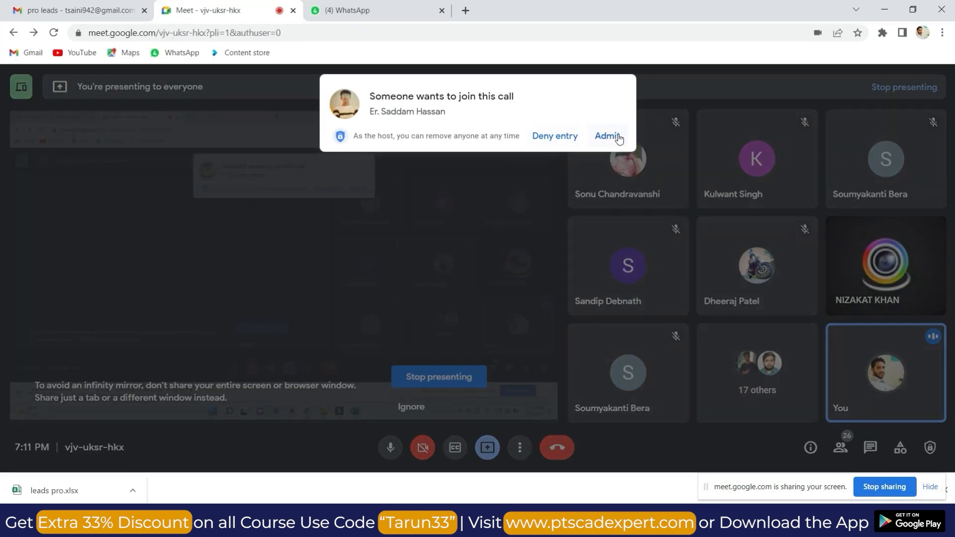
click(617, 136)
click(884, 9)
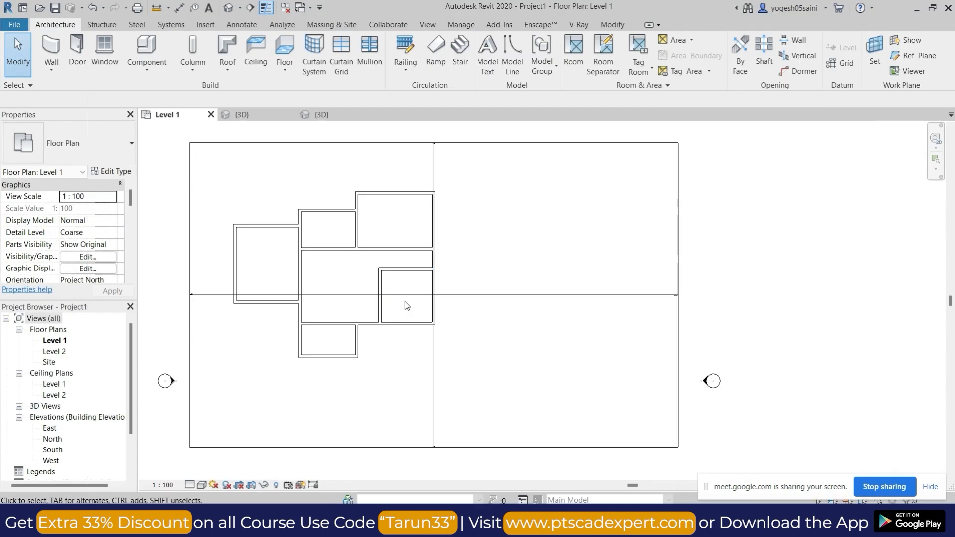
Remove the floor's span direction symbol from the Level 1 plan.
click(480, 295)
right_click(480, 296)
key(Escape)
click(510, 297)
scroll(447, 293, down, 2)
scroll(443, 286, up, 3)
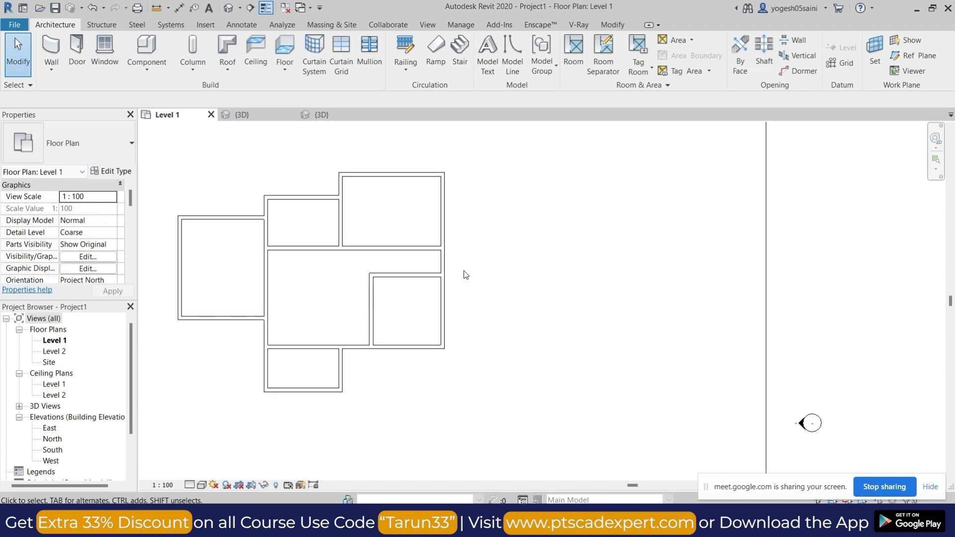
middle_drag(466, 275, 521, 253)
Open the East elevation and extend the Level 1 and Level 2 lines so their heads sit beyond the floor's edge.
double_click(49, 428)
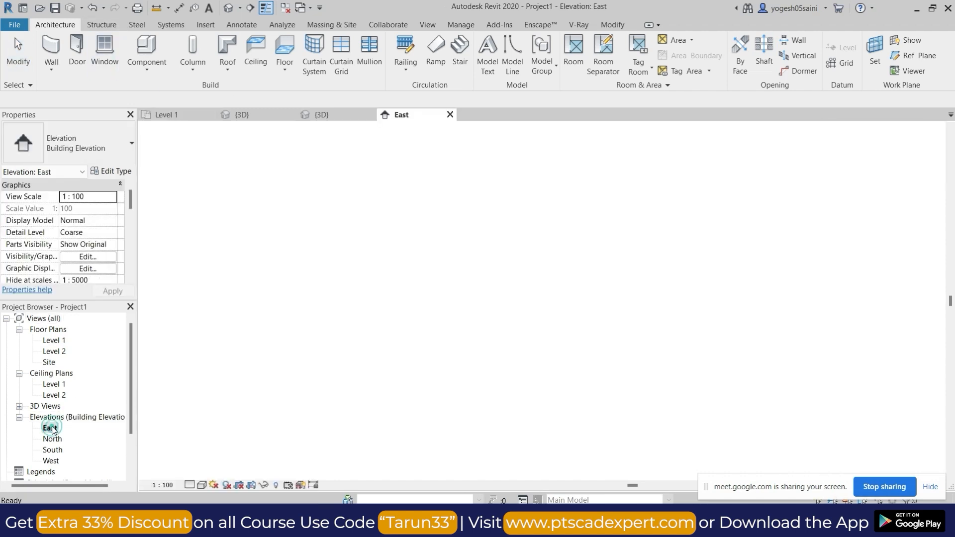
scroll(632, 294, down, 1)
middle_drag(636, 309, 632, 287)
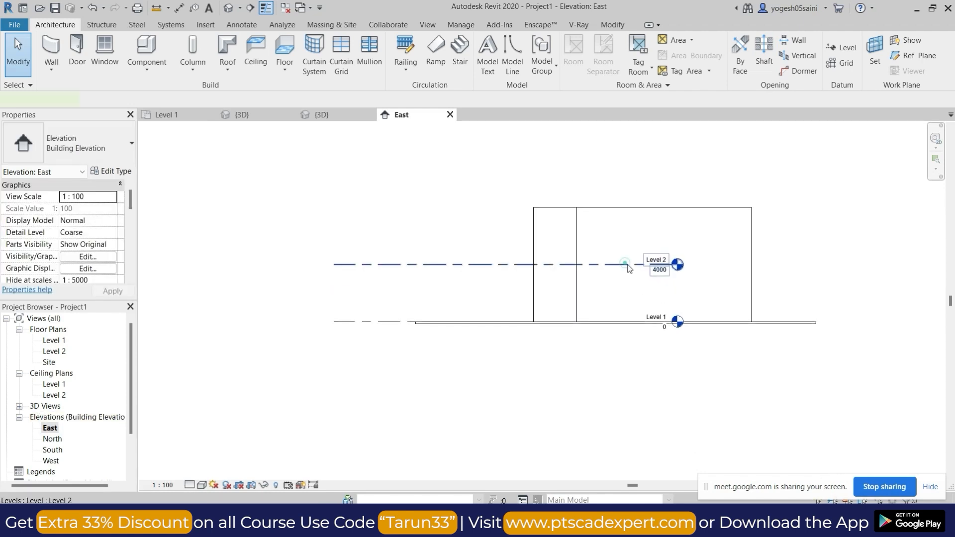
click(669, 264)
drag(672, 265, 847, 265)
middle_drag(850, 342, 627, 346)
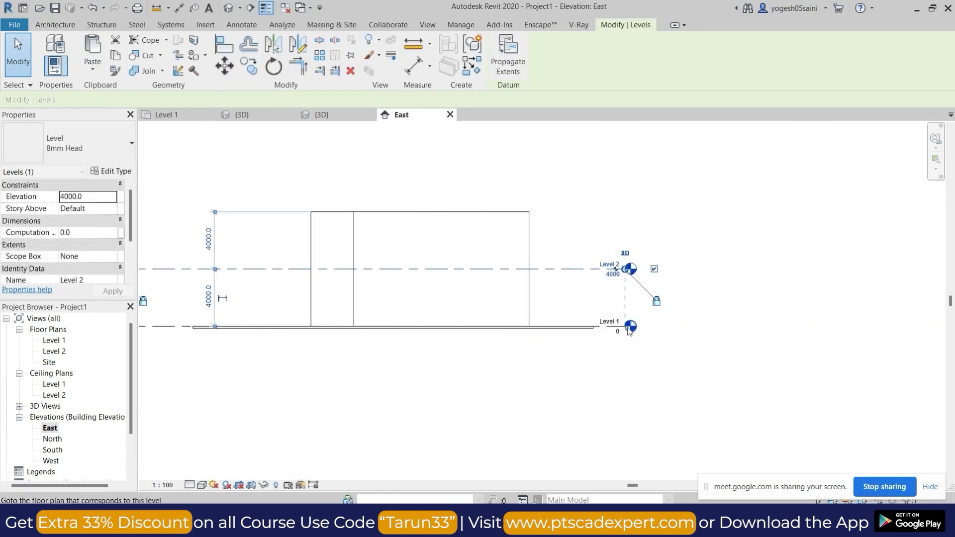
key(Escape)
Rename Level 1 to "ground floor level" together with its corresponding views, and select Level 2.
scroll(613, 326, up, 2)
click(599, 316)
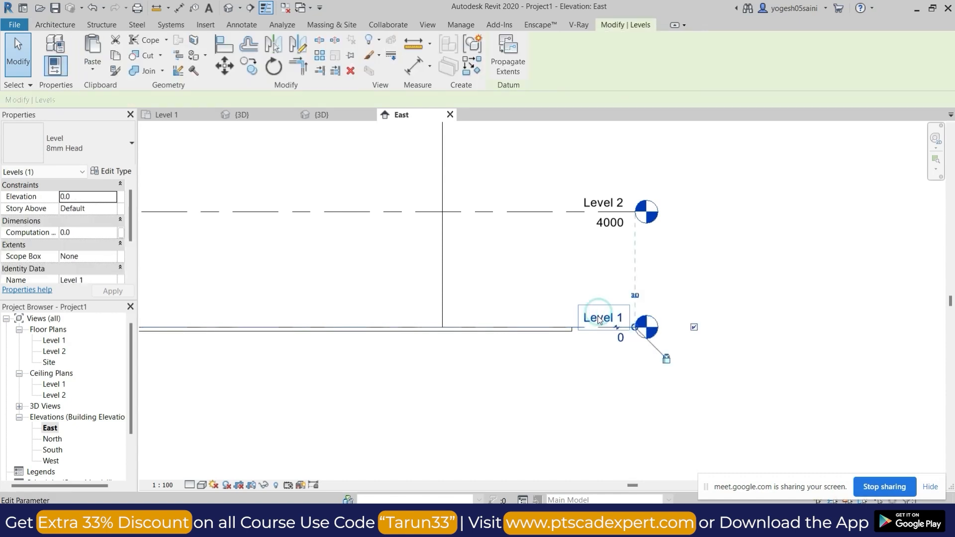
click(598, 317)
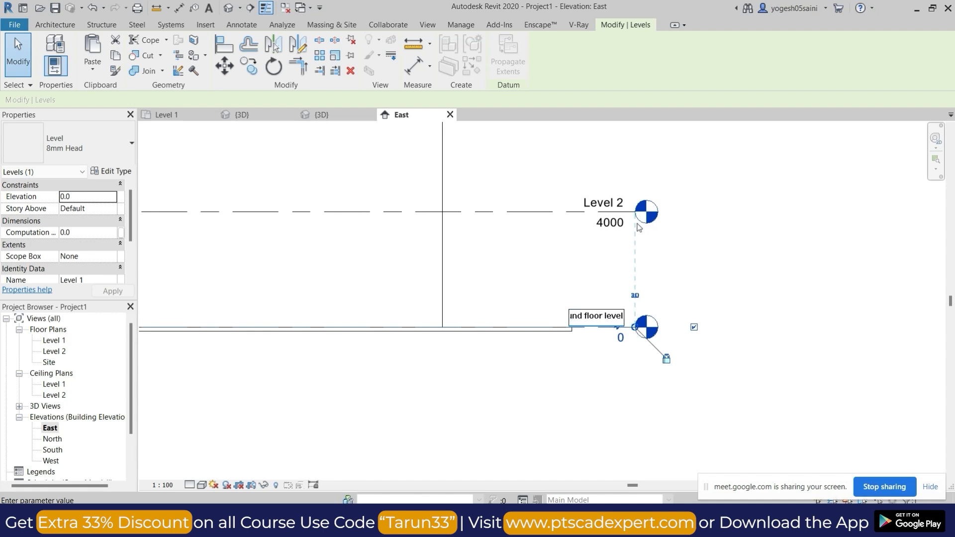
click(698, 278)
click(526, 262)
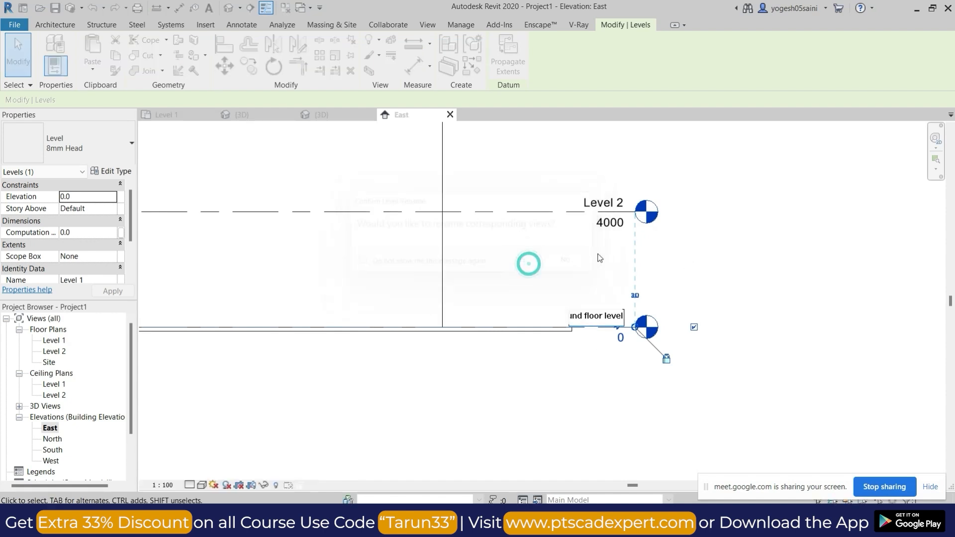
click(603, 203)
Switch to Google Meet, admit all the waiting participants at once, and return to the East elevation in Revit.
mouse_move(546, 530)
click(547, 456)
click(601, 134)
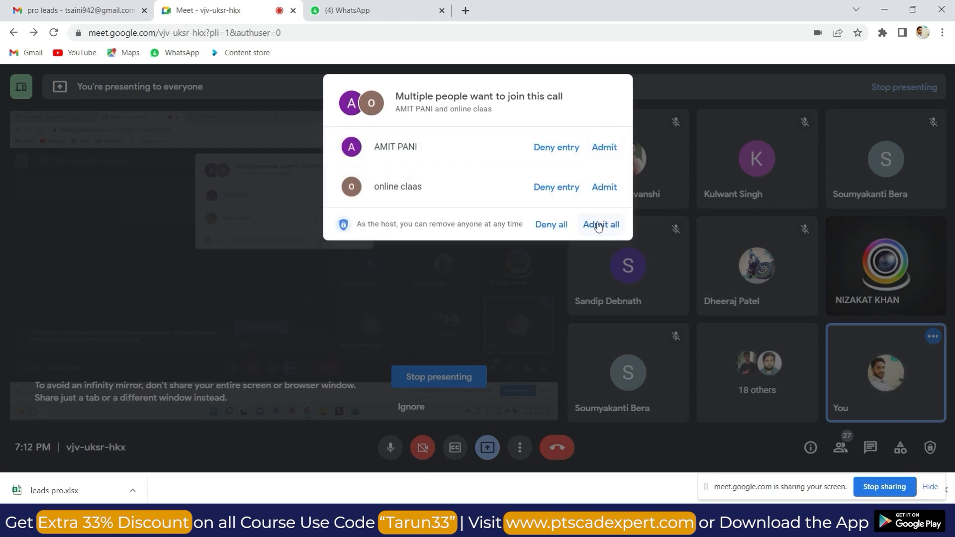
click(601, 225)
key(alt+Tab)
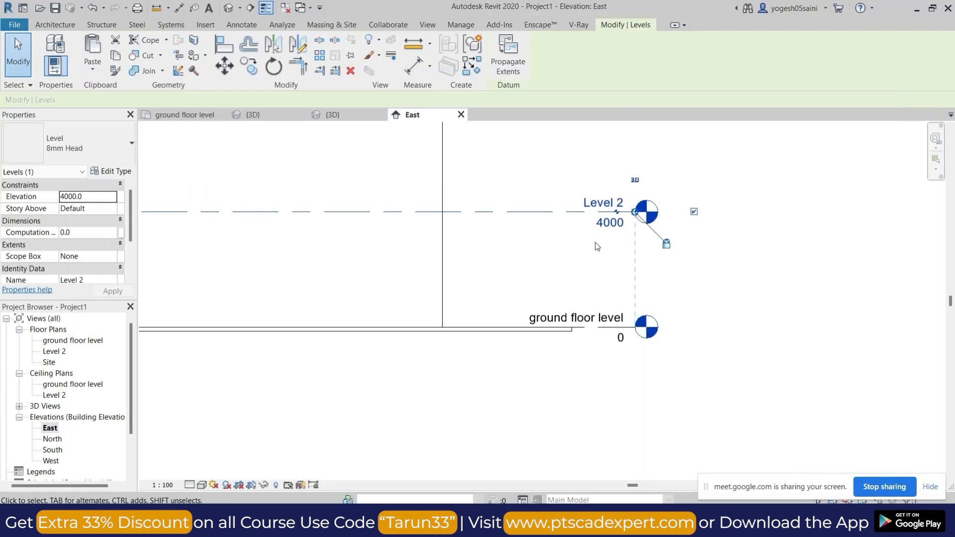
Rename Level 2 to "first floor level" together with its corresponding views.
click(600, 201)
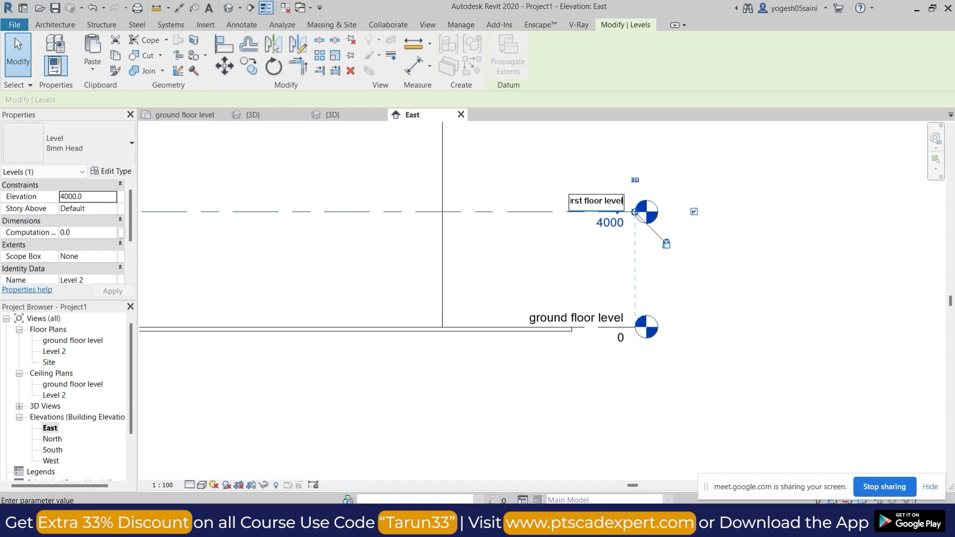
text(first floor level)
key(Return)
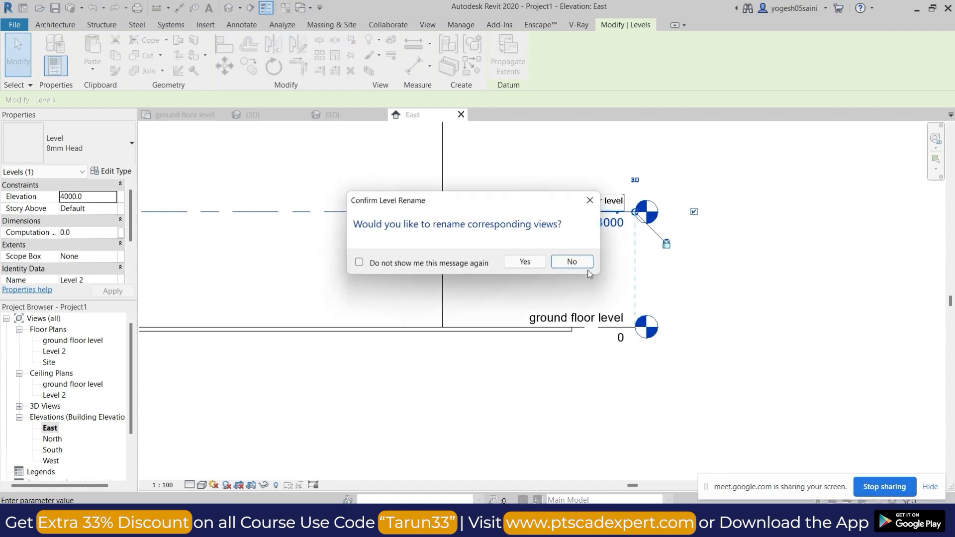
click(523, 261)
Set the first floor level's elevation to 3000.
scroll(559, 270, down, 3)
middle_drag(559, 271, 648, 383)
scroll(648, 384, up, 1)
click(637, 371)
click(630, 345)
middle_drag(599, 313, 503, 227)
click(594, 276)
scroll(588, 269, up, 2)
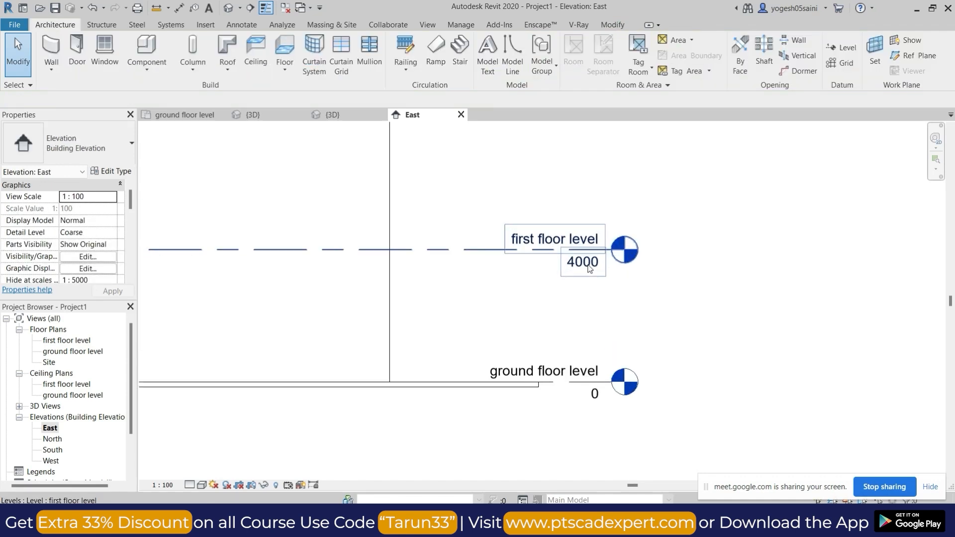
click(589, 265)
click(588, 263)
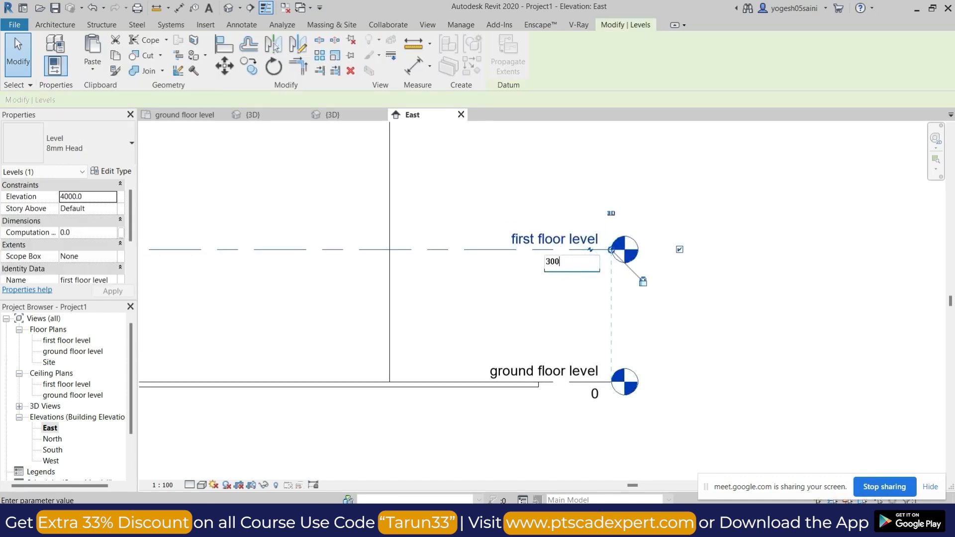
key(Return)
click(578, 323)
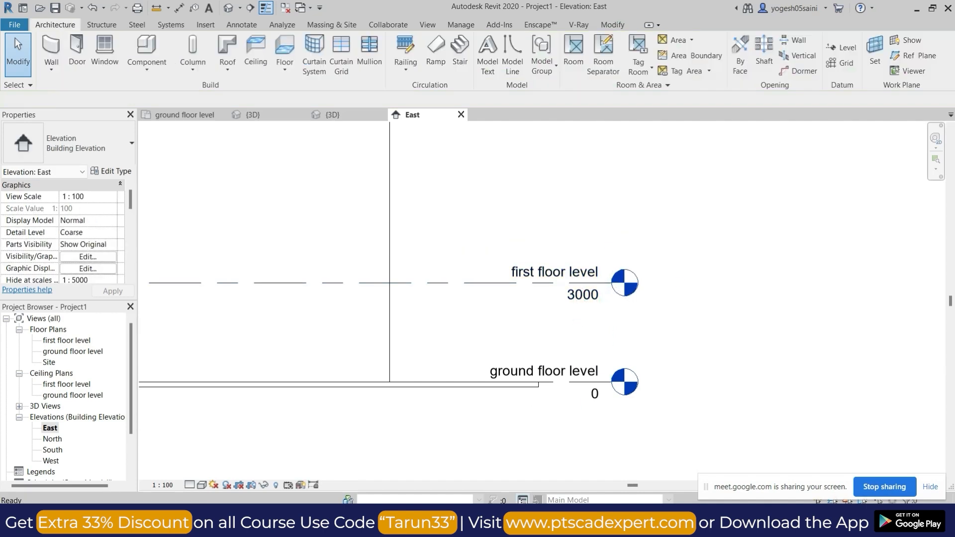
Switch to Google Meet, admit the newly waiting participant, and return to the East elevation in Revit.
mouse_move(519, 520)
click(482, 474)
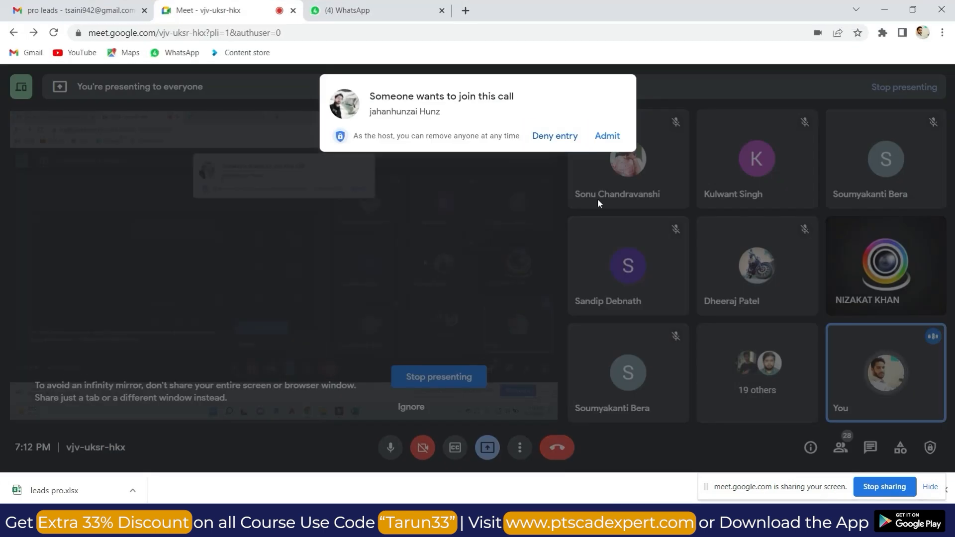
click(607, 137)
key(alt+Tab)
Draw a third level above the first floor level at an elevation of about 5900, aligned with the existing level lines' ends.
middle_drag(481, 262, 566, 306)
scroll(566, 305, up, 2)
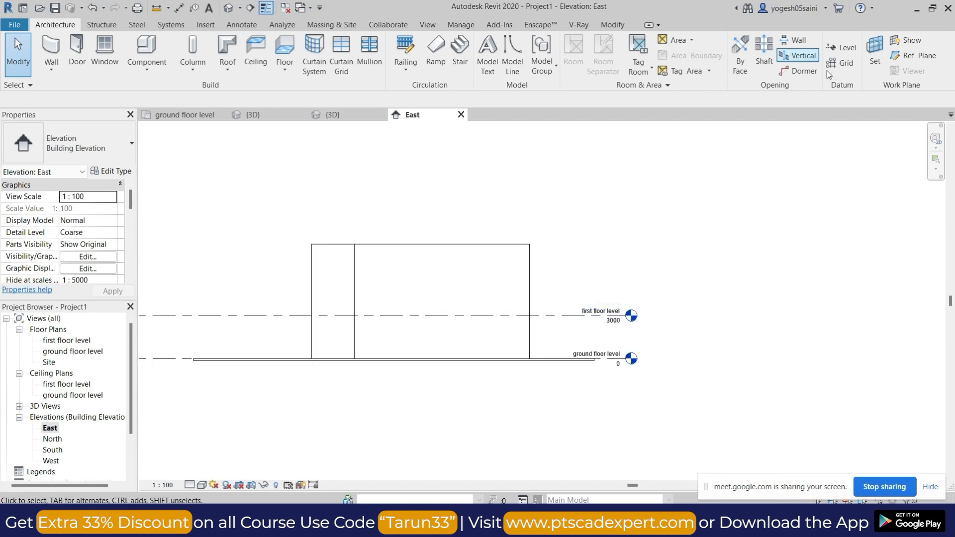
click(842, 48)
middle_drag(338, 293, 459, 284)
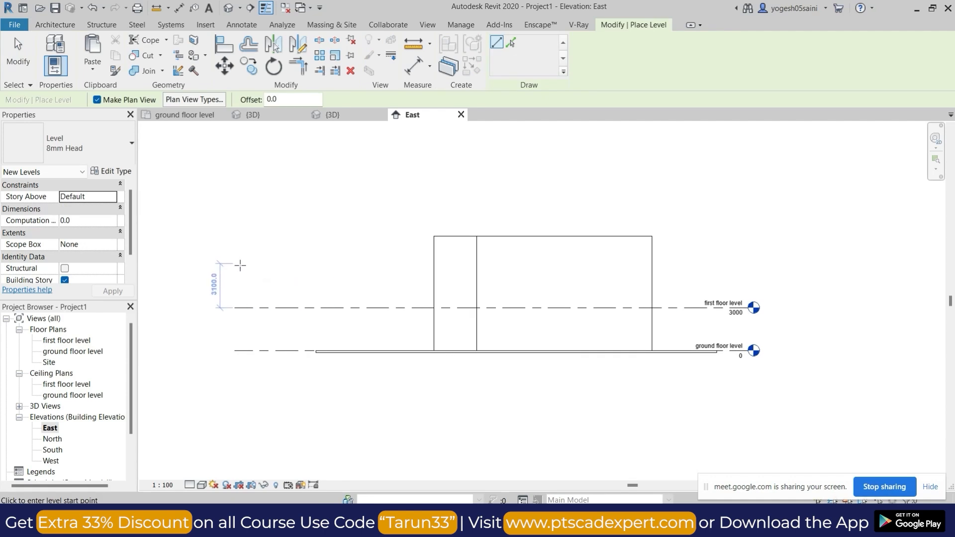
click(235, 266)
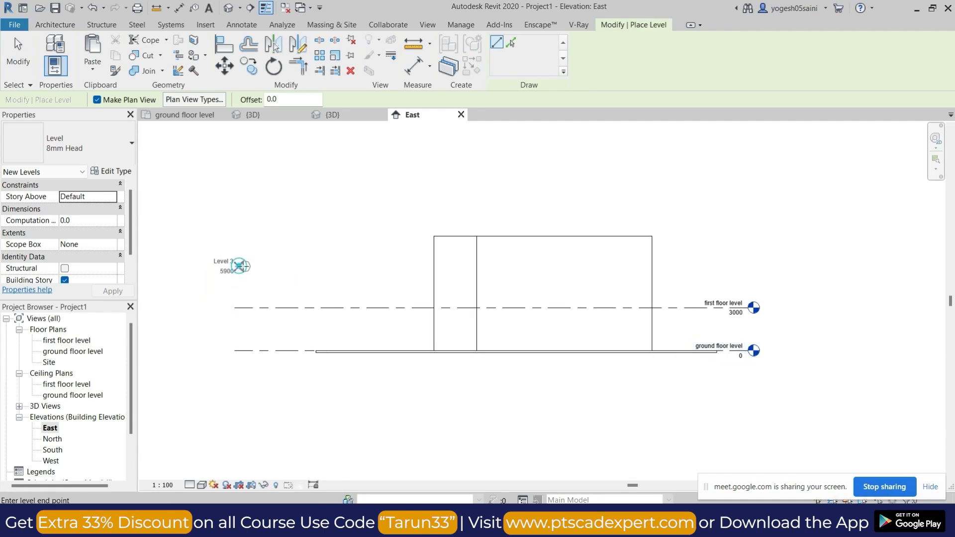
click(752, 266)
key(Escape)
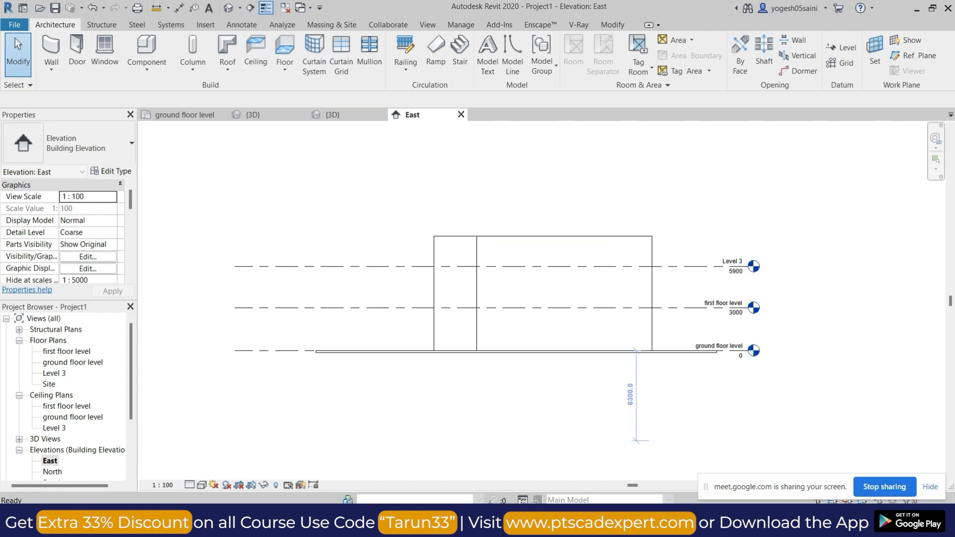
Switch to Google Meet, admit the participant waiting to join, and return to the East elevation in Revit.
mouse_move(518, 523)
click(467, 469)
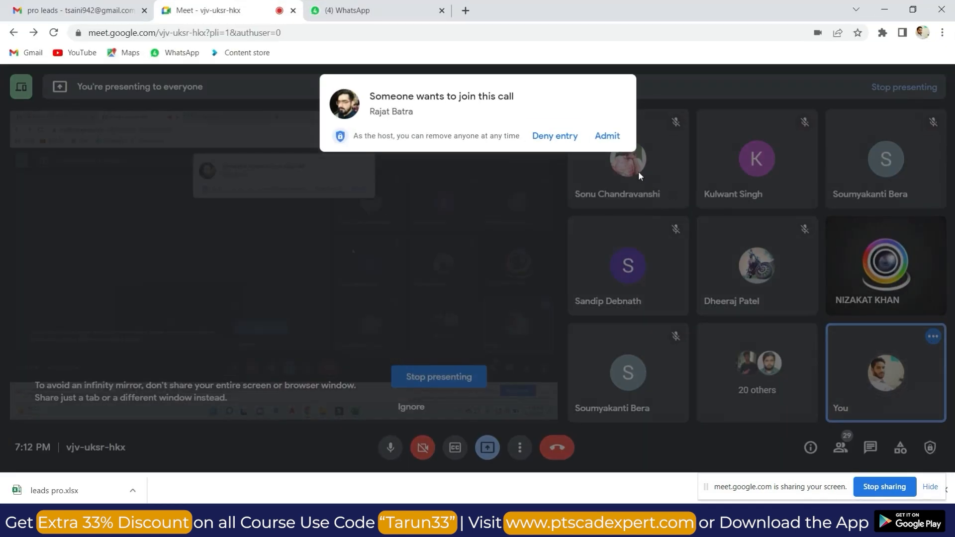
click(608, 136)
key(alt+Tab)
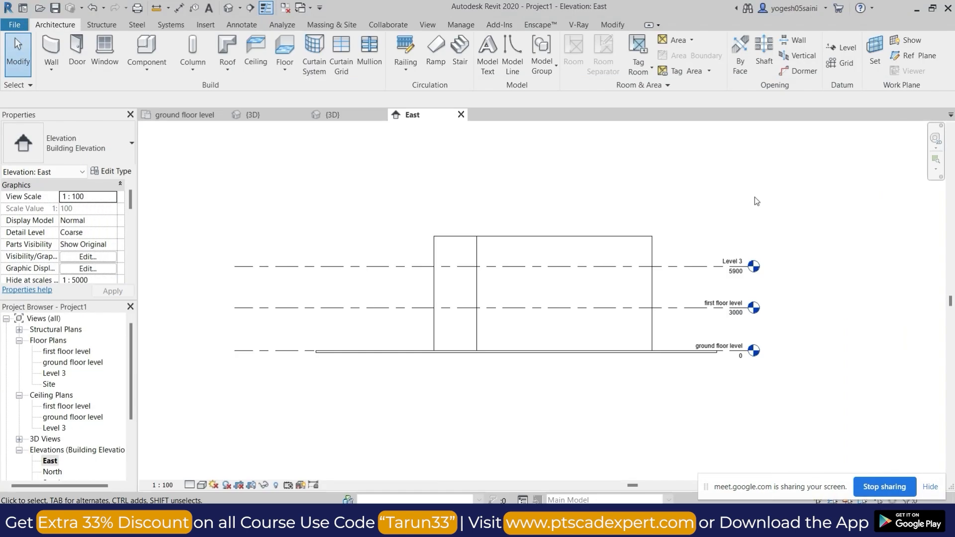
Set the elevation of Level 3 to 6000.
scroll(737, 275, up, 4)
click(736, 275)
click(731, 270)
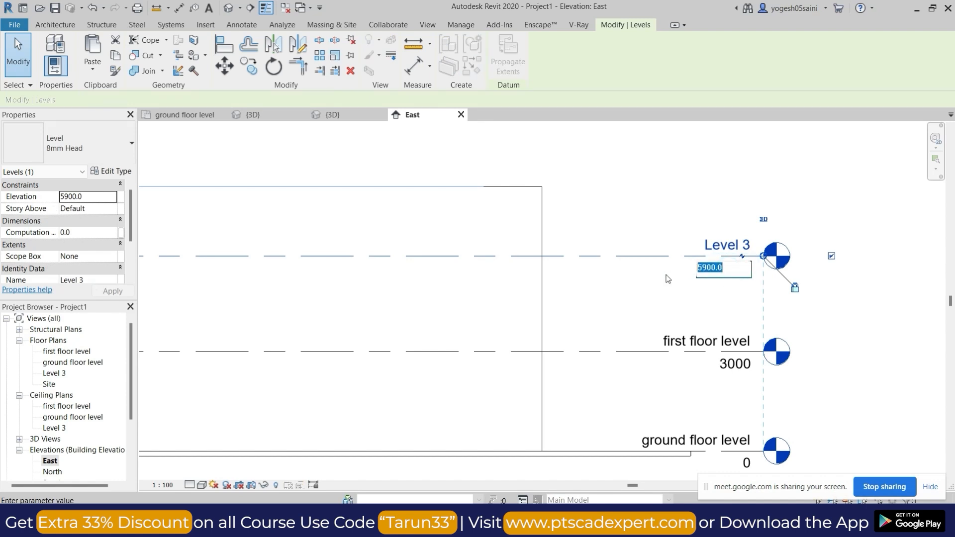
text(3000)
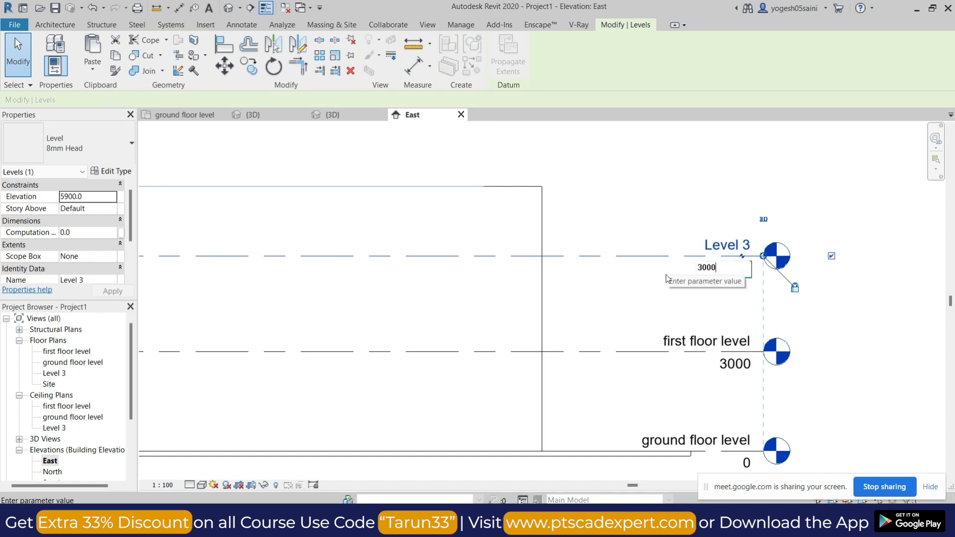
text(6000)
click(651, 288)
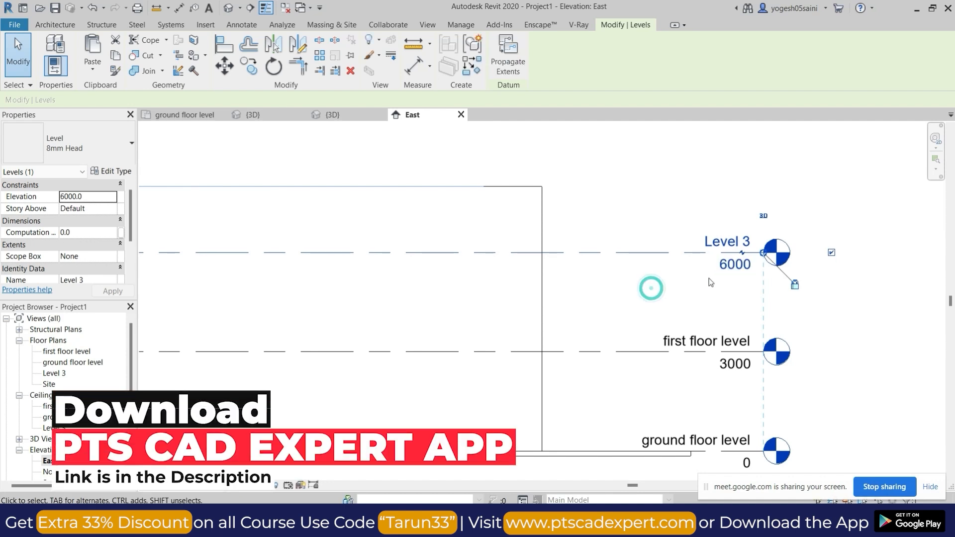
Rename Level 3 to "2nd floor" together with its corresponding views.
click(727, 242)
click(729, 239)
text(2)
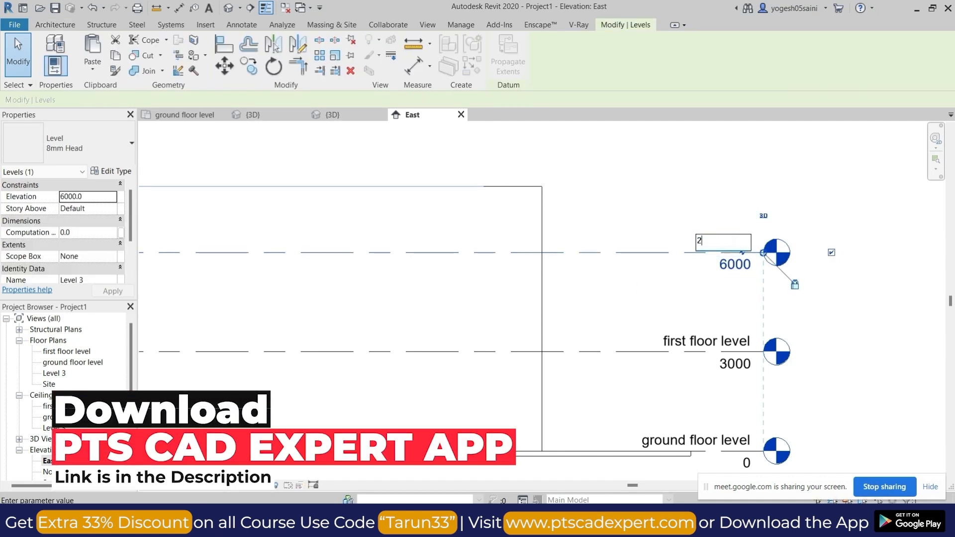
text(nd)
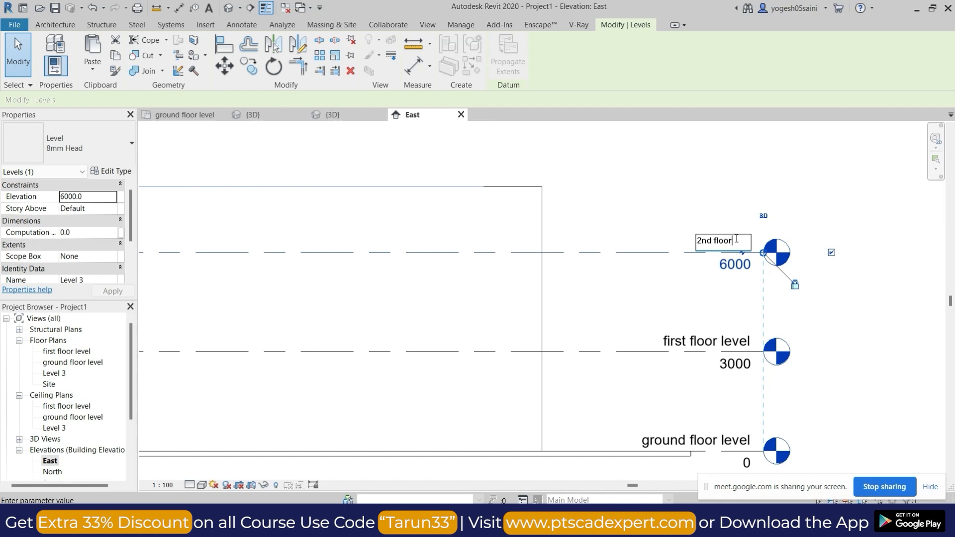
text( floor)
key(Return)
click(529, 261)
scroll(659, 302, down, 3)
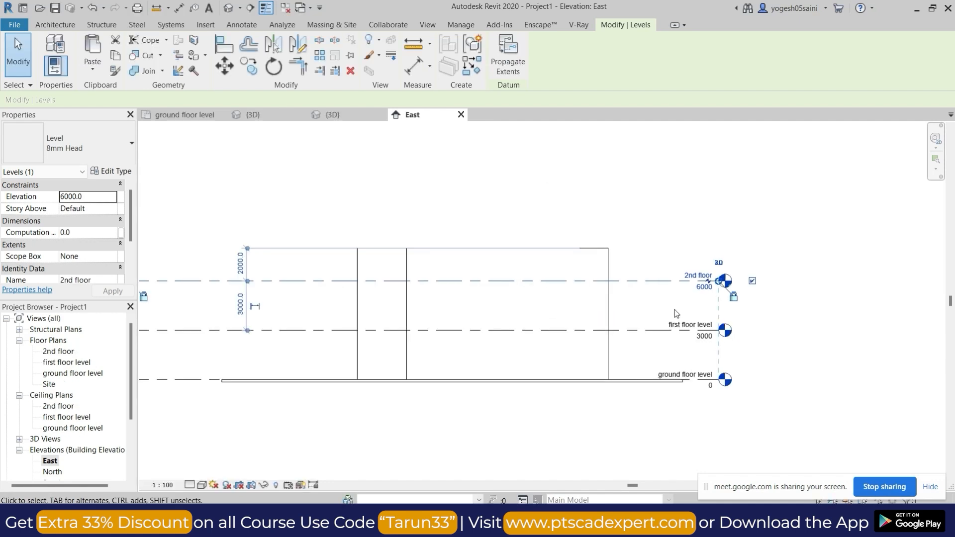
click(659, 301)
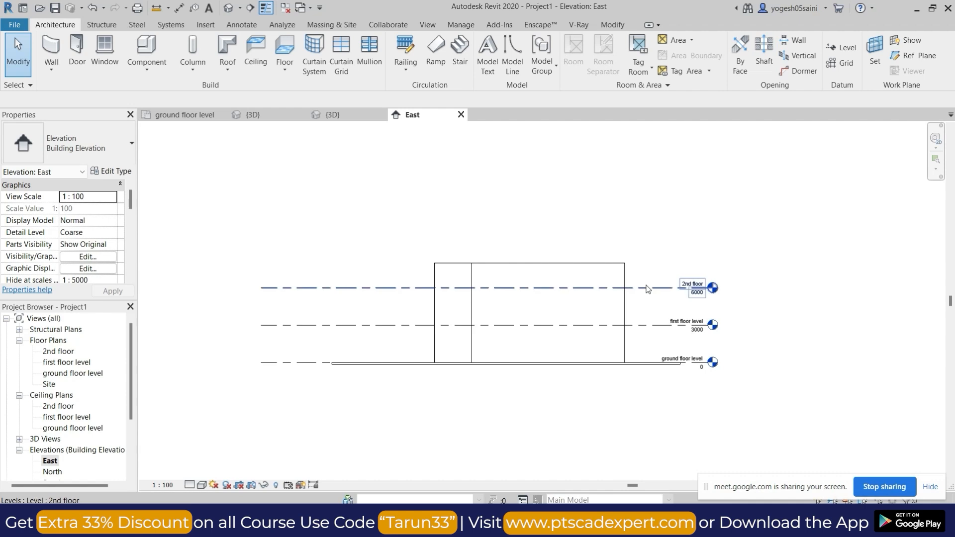
Add eight more levels above the 2nd floor by picking each topmost level line with a 3000 offset, up to elevation 30000.
click(847, 48)
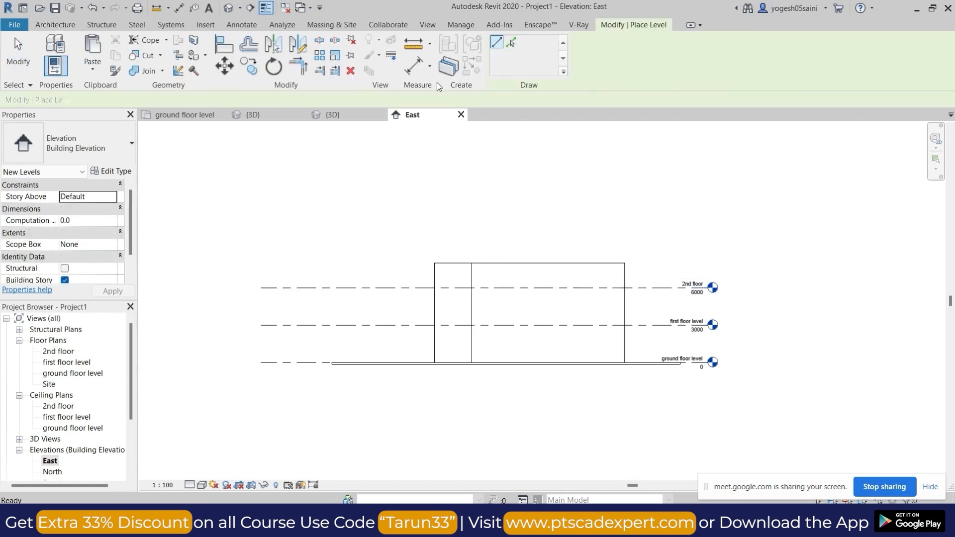
click(515, 40)
text(3000)
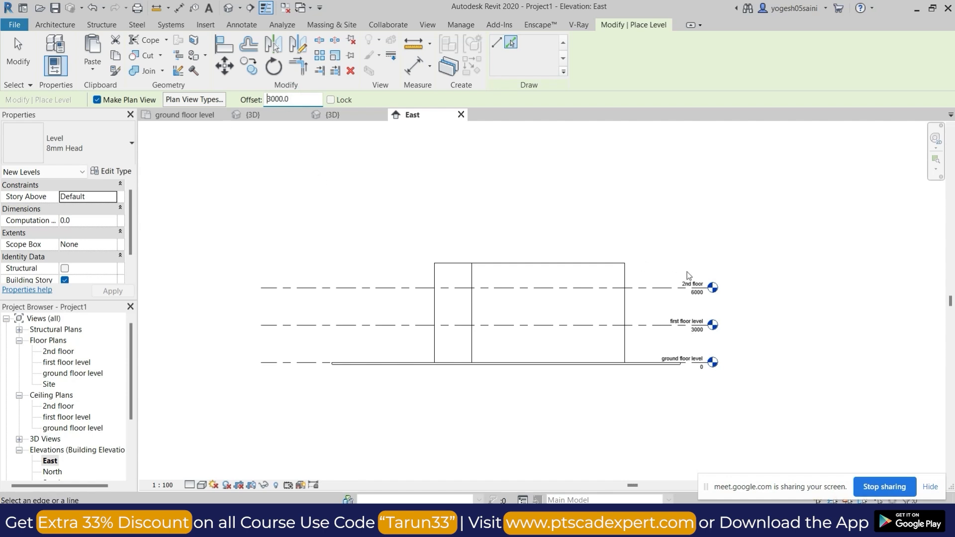
click(661, 288)
click(657, 251)
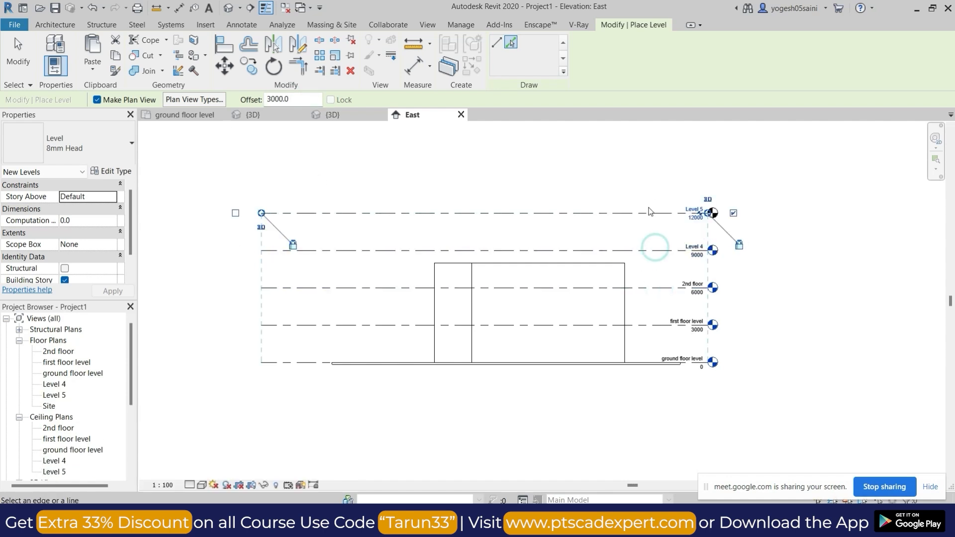
click(649, 213)
click(647, 175)
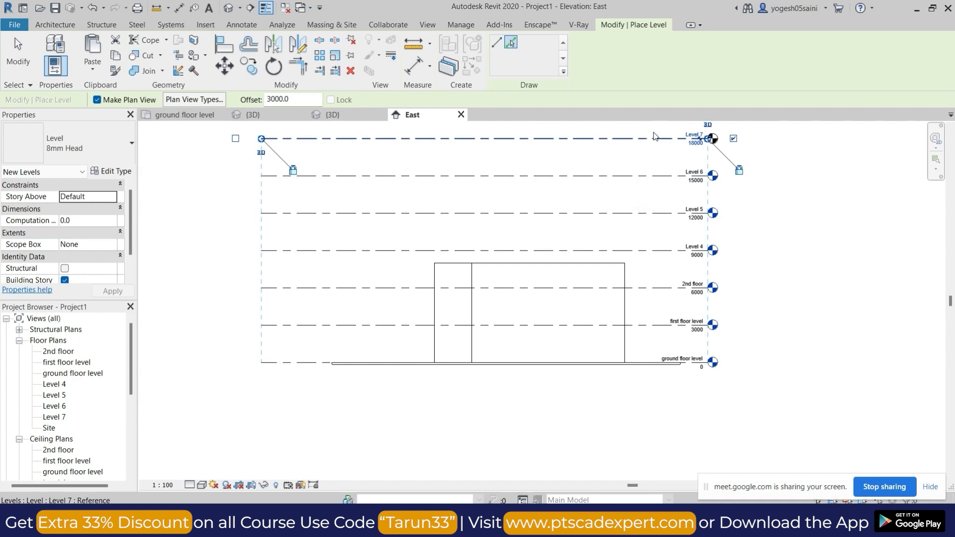
click(647, 139)
middle_drag(668, 130, 667, 277)
click(647, 247)
click(642, 211)
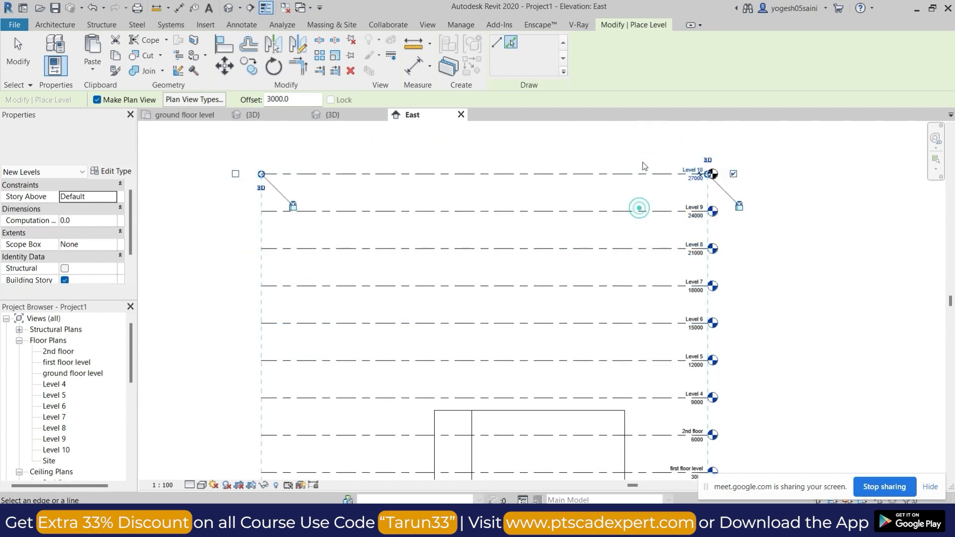
click(639, 175)
scroll(656, 201, down, 5)
middle_drag(719, 269, 669, 263)
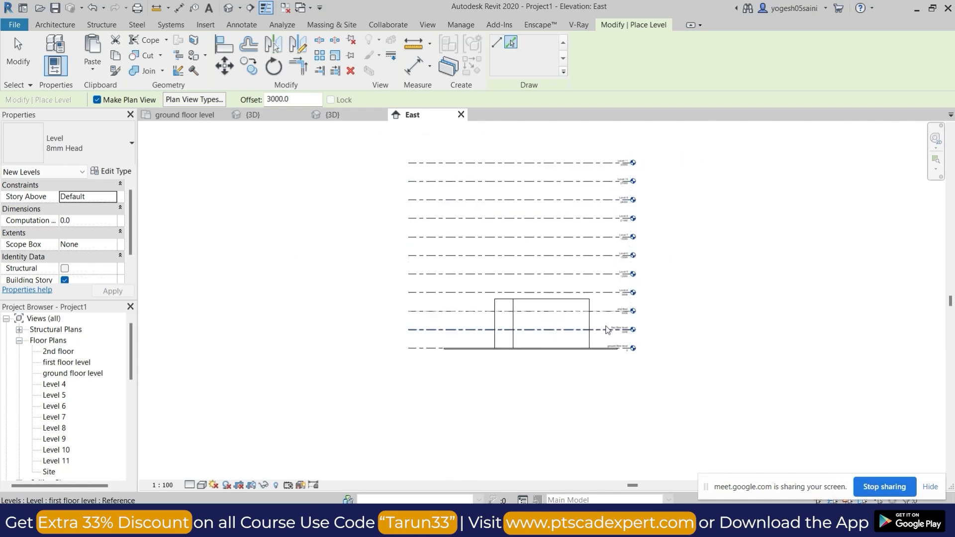
key(Escape)
key(Escape)
scroll(602, 324, up, 3)
scroll(640, 278, up, 5)
scroll(683, 227, down, 4)
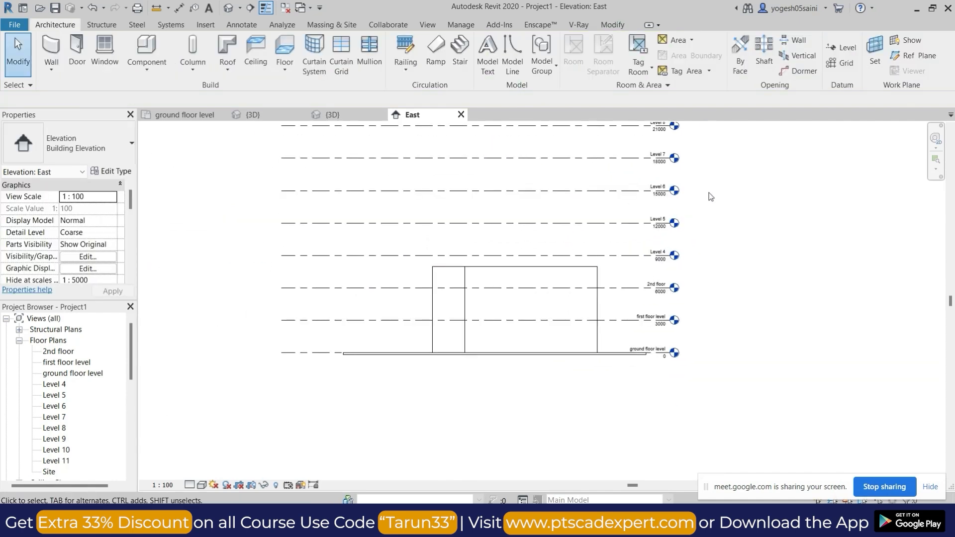
middle_drag(710, 196, 709, 328)
middle_drag(667, 399, 673, 317)
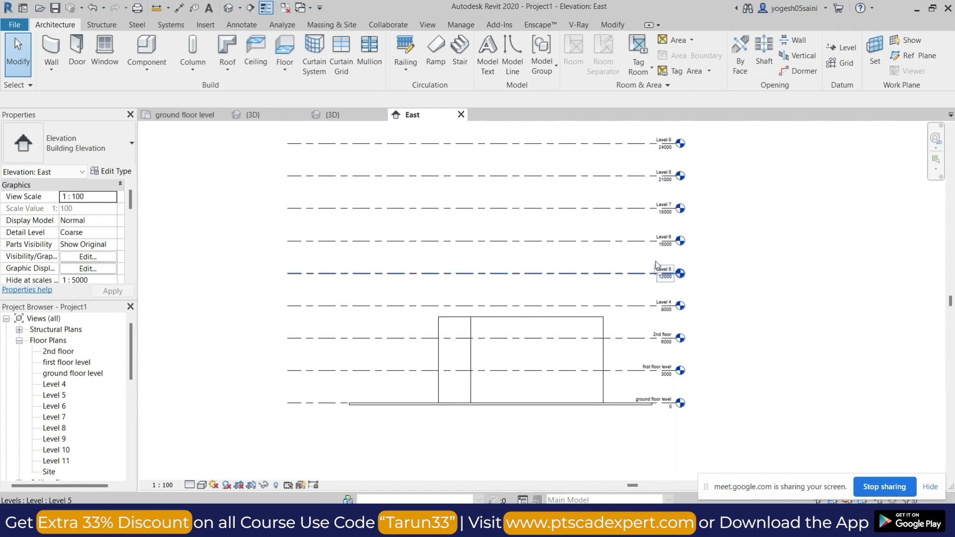
scroll(653, 274, down, 3)
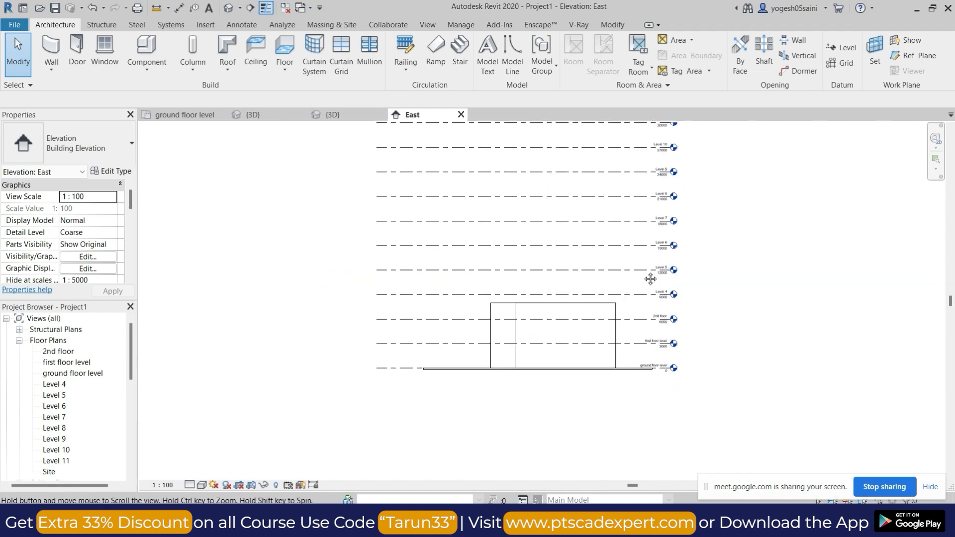
In the 3D view, set the top constraint of all 230 mm OUTTER walls to the first floor level.
click(227, 8)
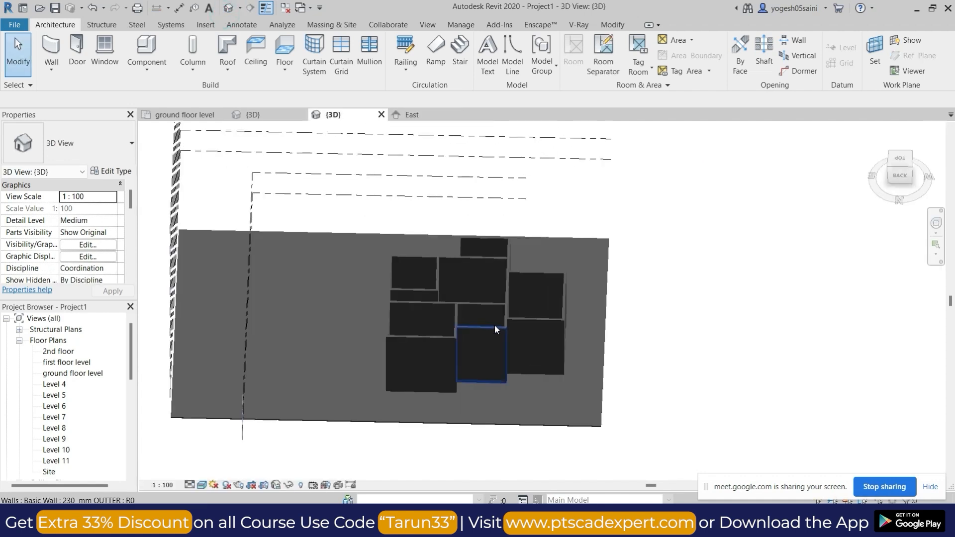
click(495, 327)
key(s)
key(a)
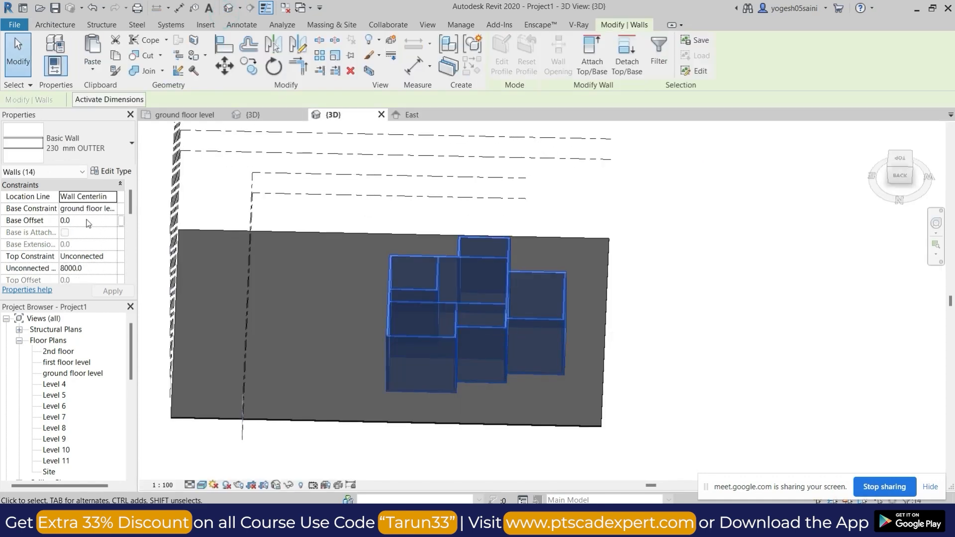
click(114, 257)
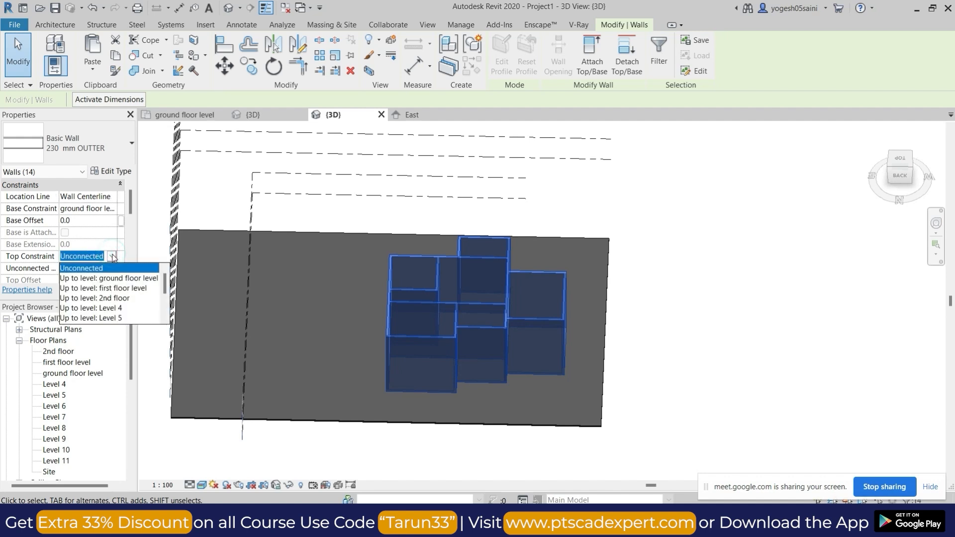
click(114, 289)
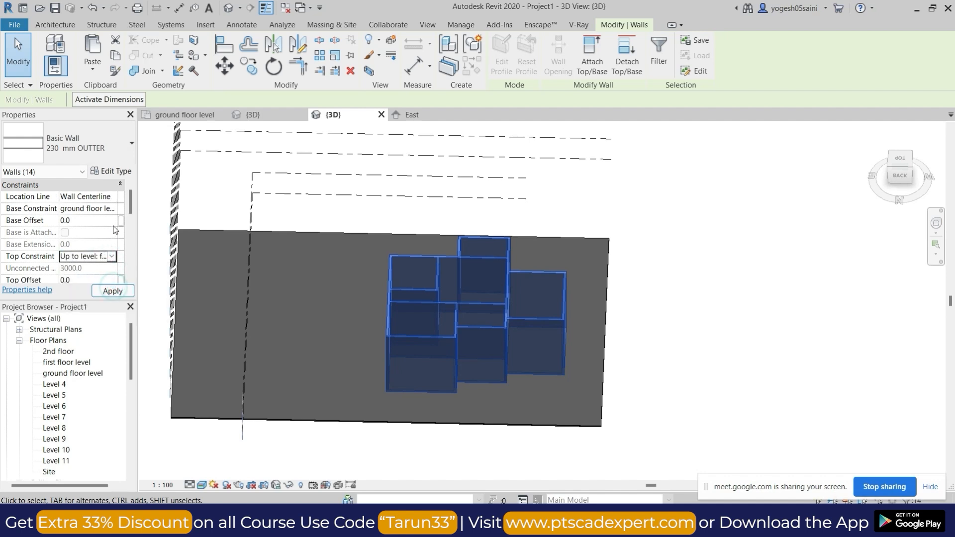
click(114, 291)
click(687, 355)
shift+middle_drag(491, 403, 556, 318)
middle_drag(556, 318, 593, 321)
scroll(557, 327, up, 5)
scroll(571, 284, down, 1)
scroll(577, 281, down, 3)
middle_drag(518, 255, 522, 248)
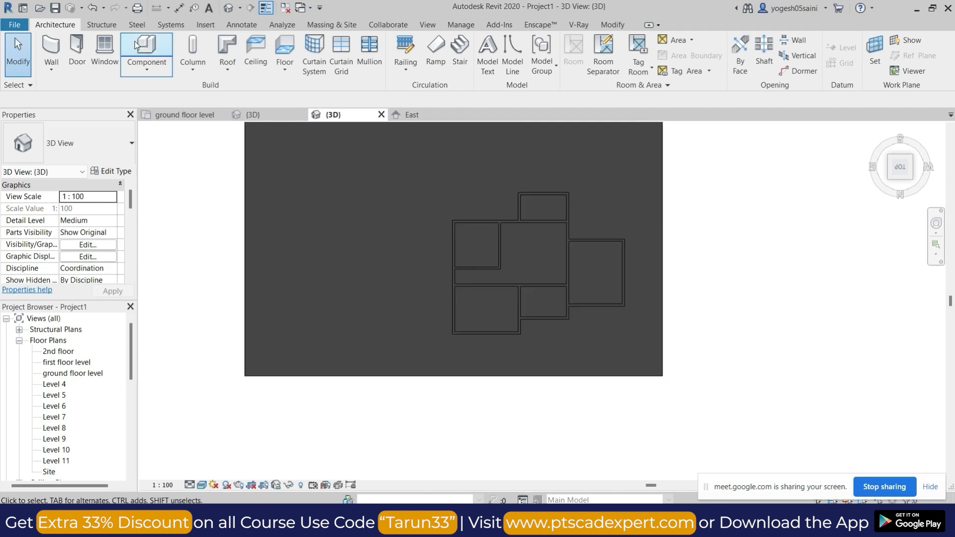
click(106, 50)
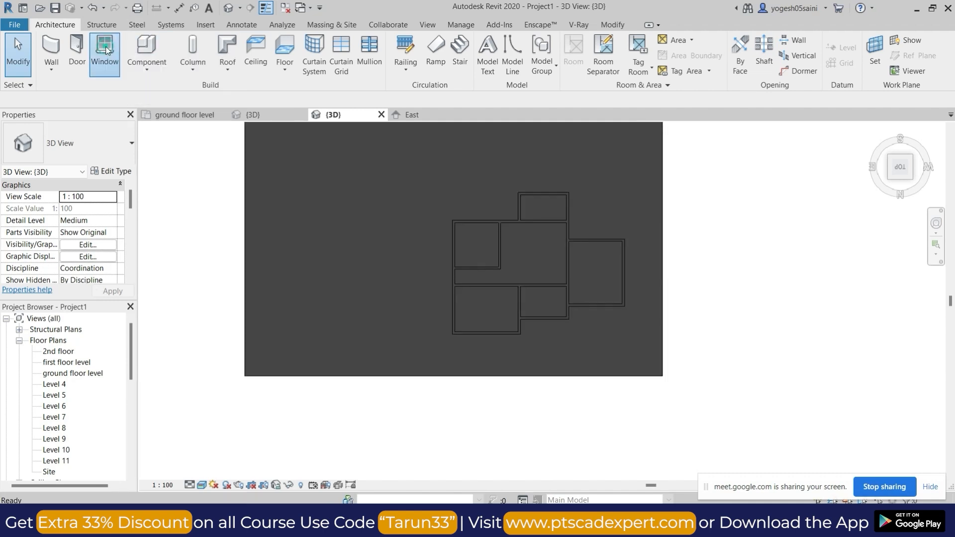
click(110, 148)
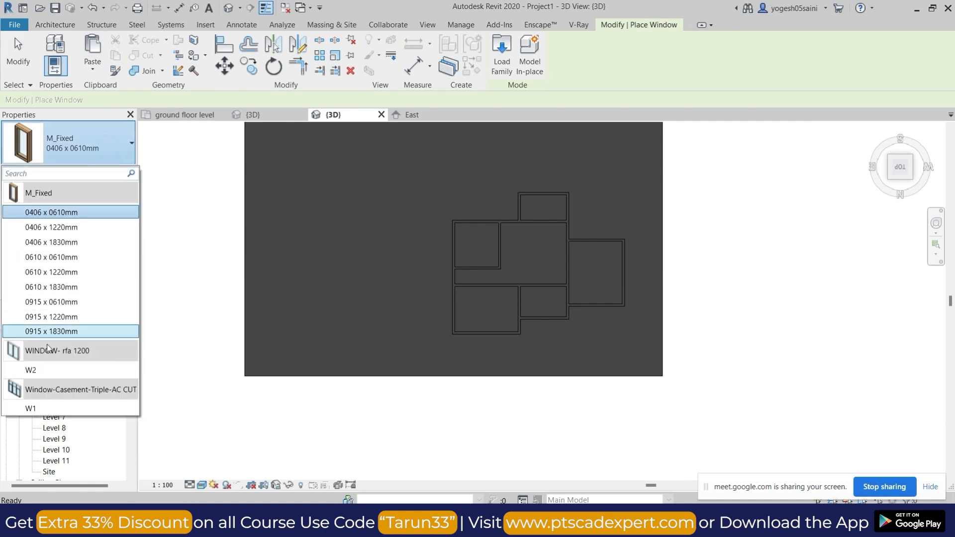
click(57, 376)
scroll(455, 247, up, 2)
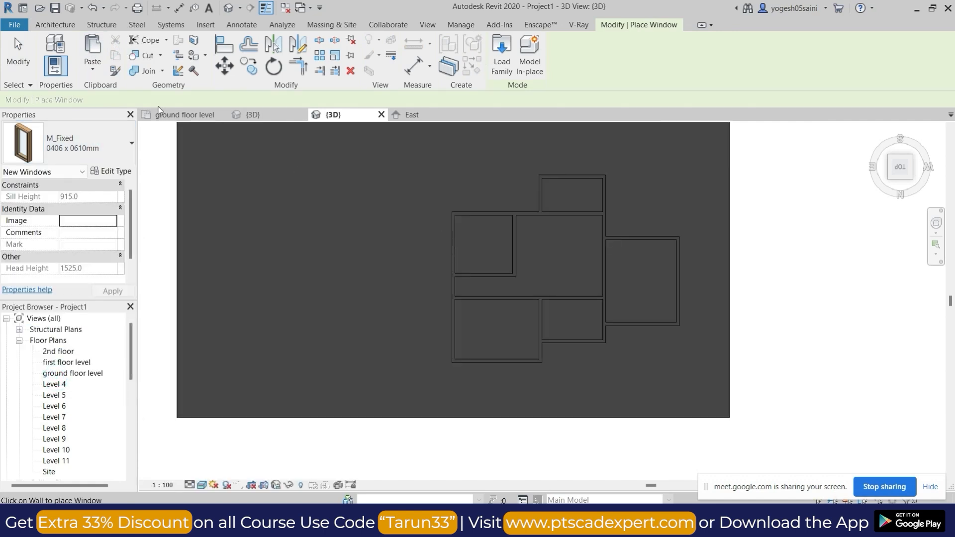
In the ground floor plan, place Window-Casement-Triple-AC CUT W1 windows in the upper and left walls of the leftmost room.
double_click(73, 374)
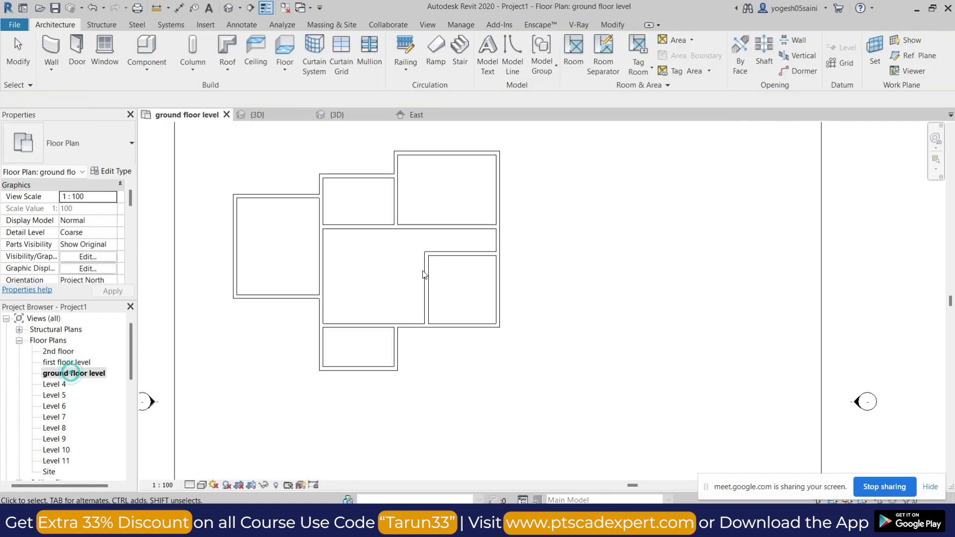
click(98, 42)
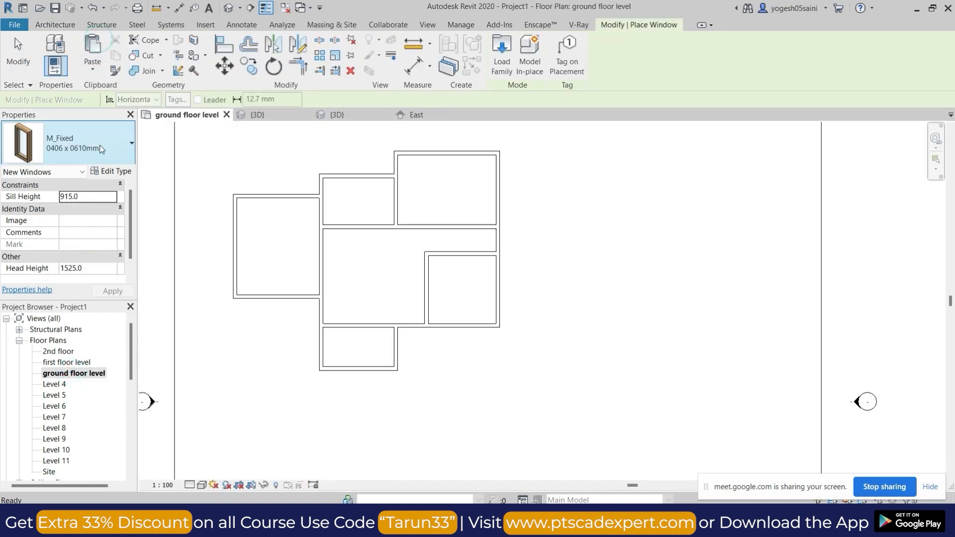
click(99, 146)
click(60, 371)
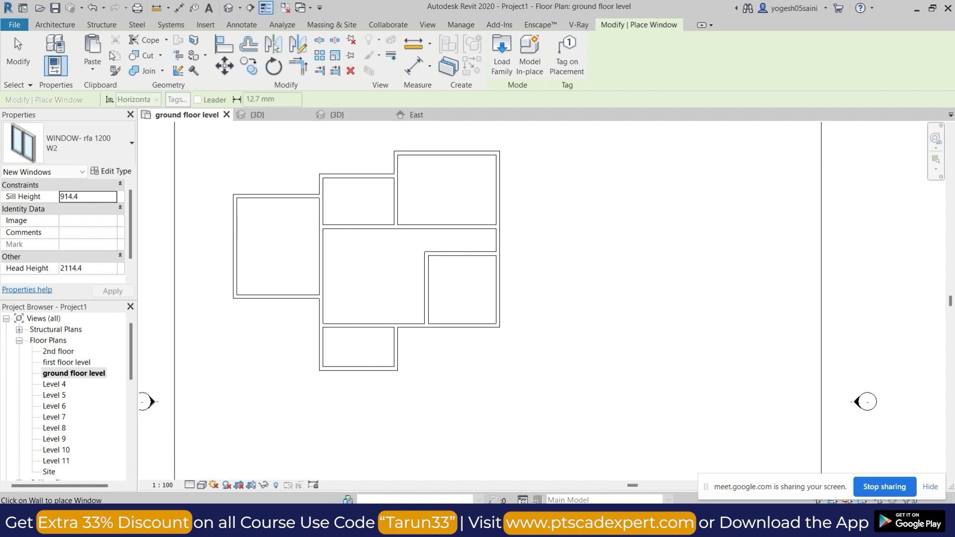
click(118, 139)
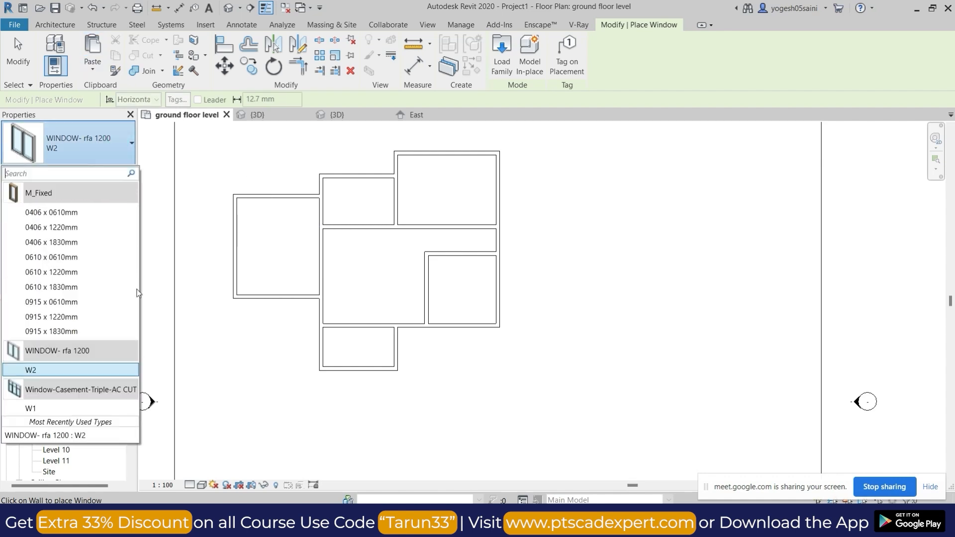
click(63, 407)
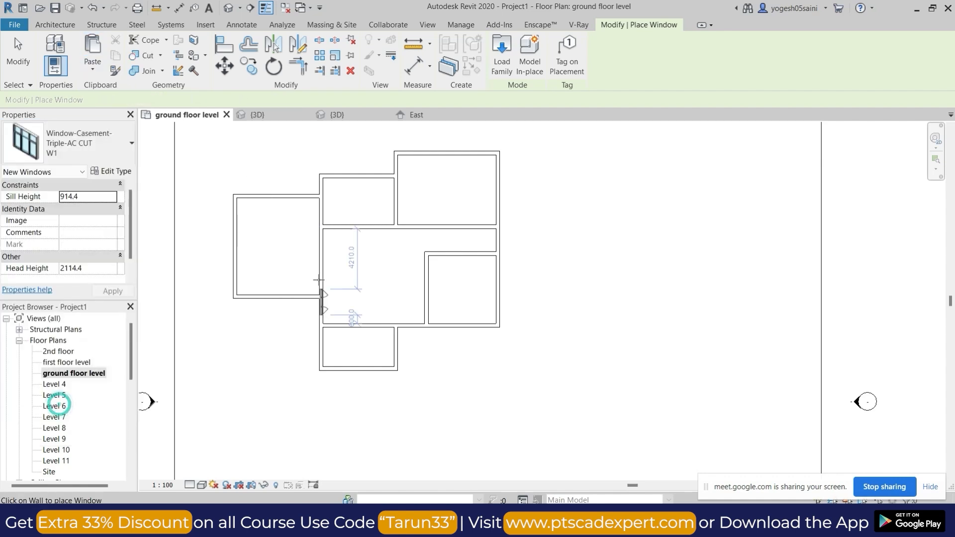
click(278, 196)
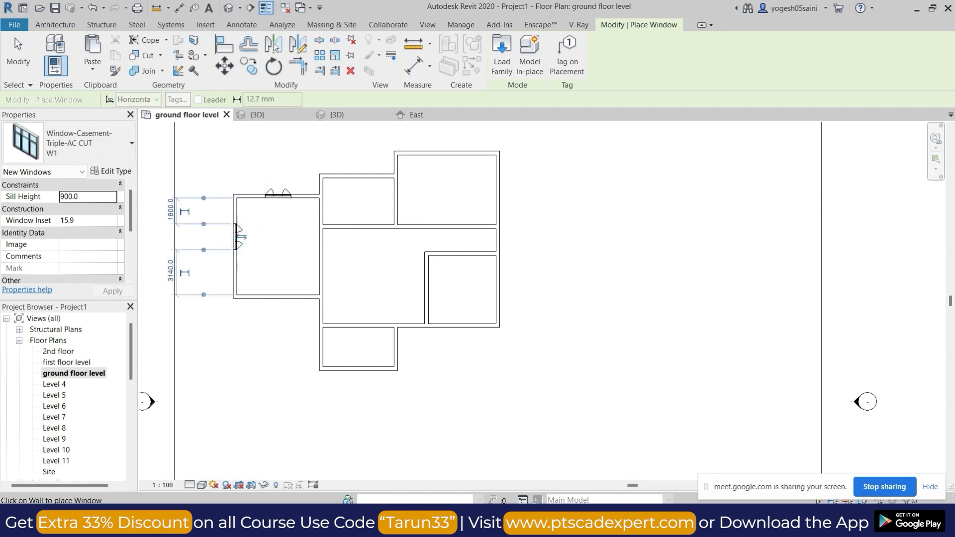
Switch to Google Meet, admit the waiting participant, and return to placing windows in the Revit ground floor plan.
mouse_move(519, 521)
click(493, 463)
click(607, 136)
key(alt+Tab)
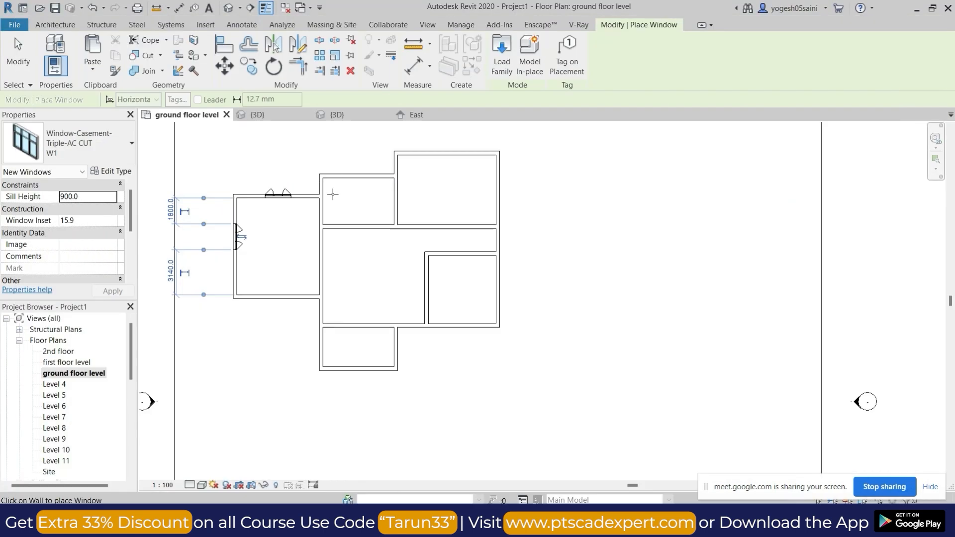
Place W1 windows in the upper walls of the two upper rooms, the lower-right room's lower wall, and the adjoining hall wall.
click(364, 177)
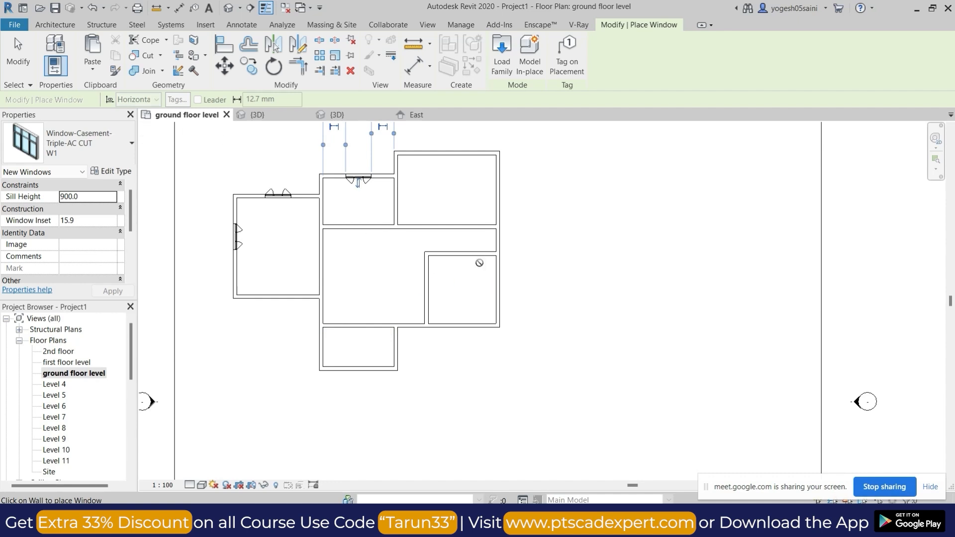
click(445, 155)
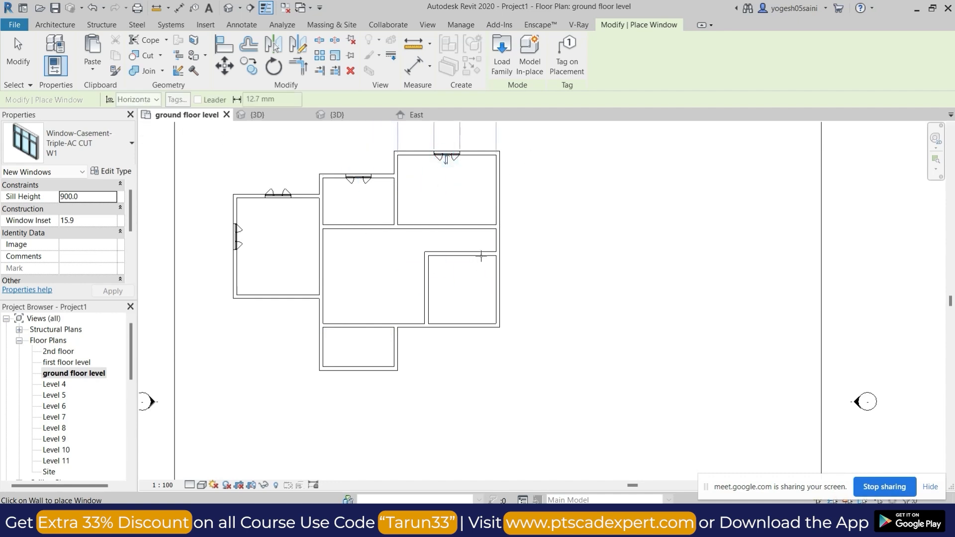
click(463, 326)
scroll(411, 333, up, 3)
scroll(416, 320, up, 3)
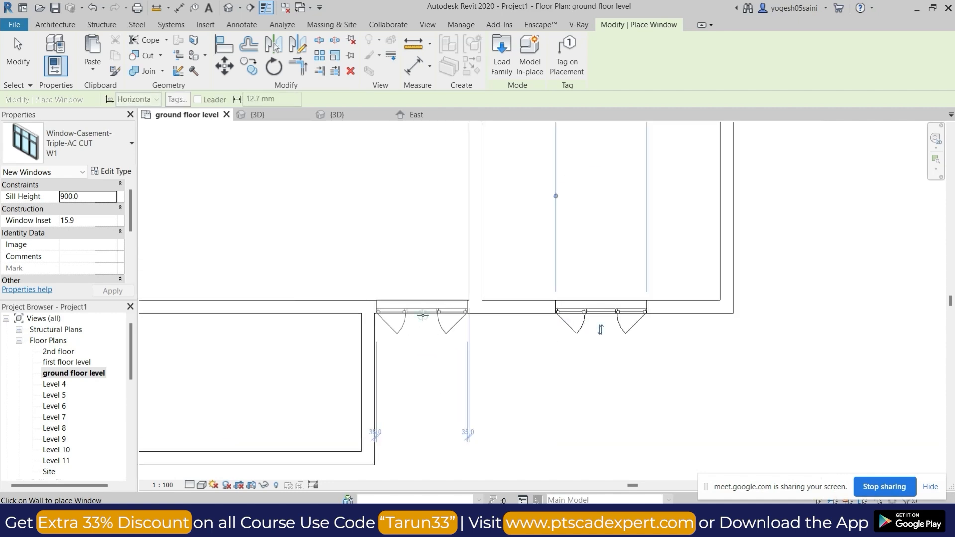
click(423, 314)
key(Escape)
key(Escape)
Duplicate the hall window's type as W3 and set its width to 1500.
click(426, 298)
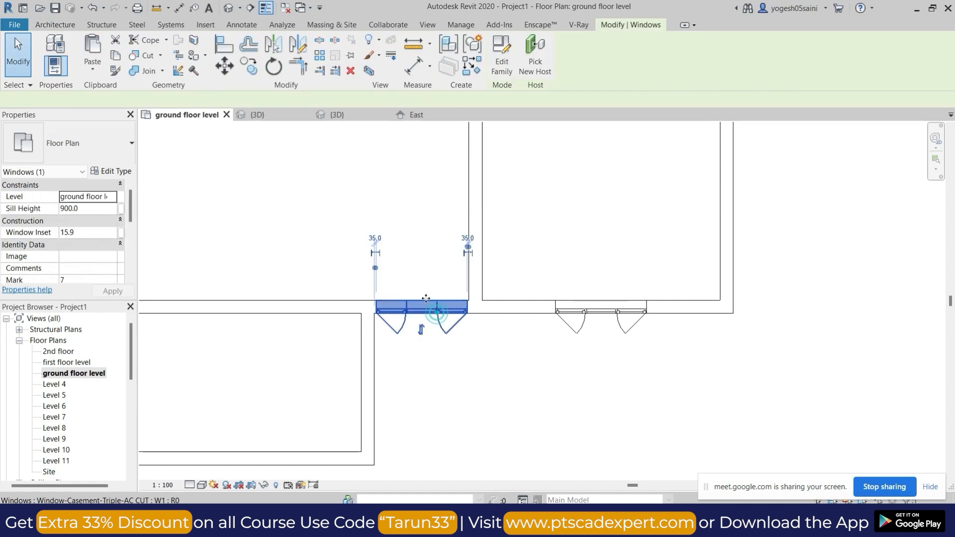
click(130, 172)
click(920, 118)
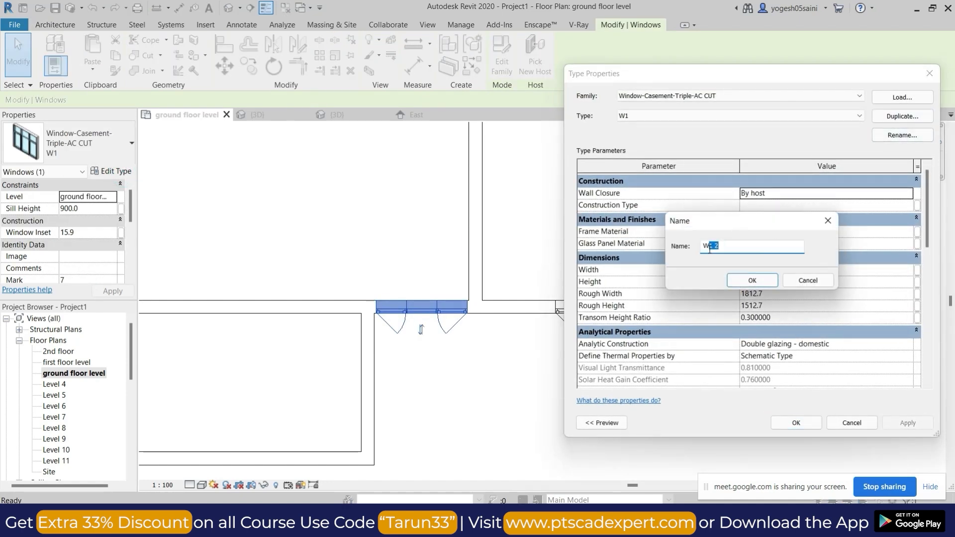
click(767, 281)
click(789, 270)
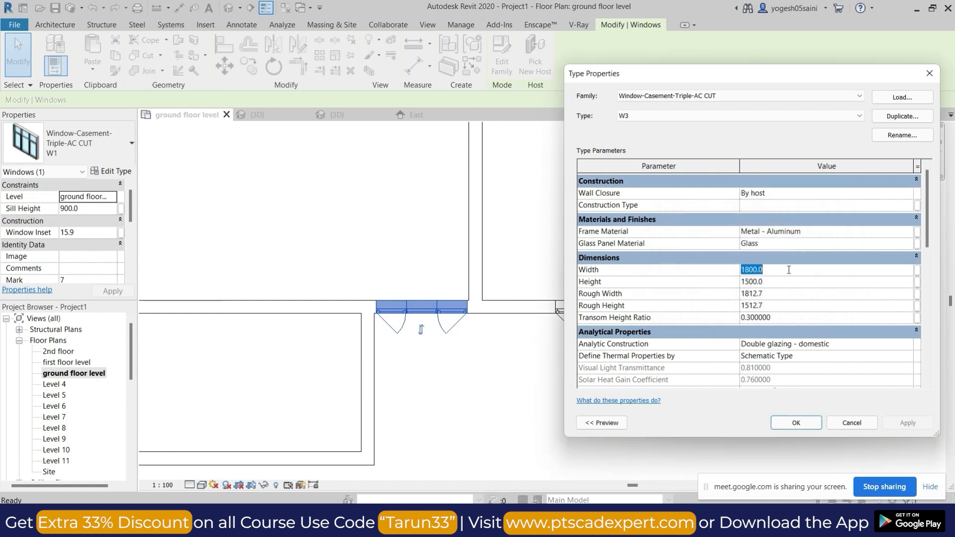
click(808, 423)
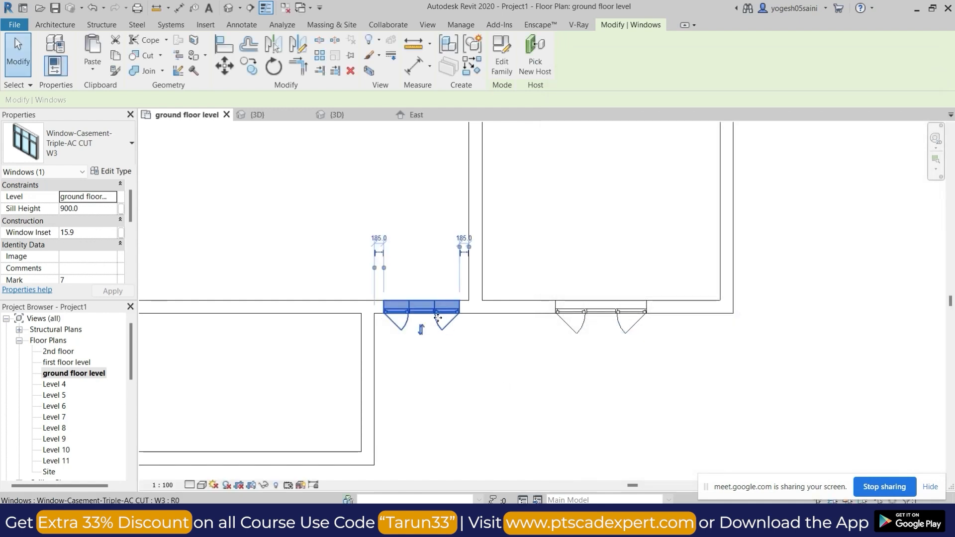
Add an aligned dimension across the width of the W3 window in the hall's lower wall.
scroll(437, 317, up, 3)
click(482, 358)
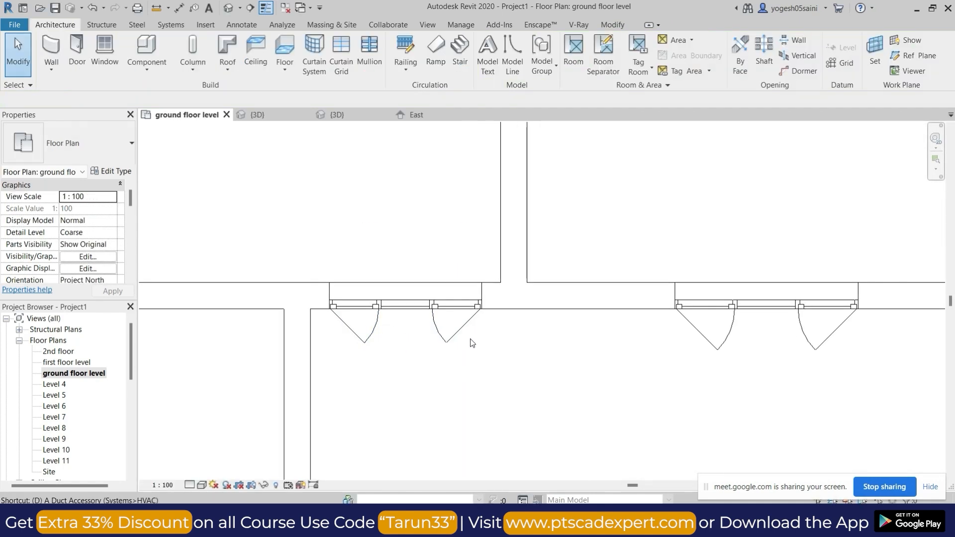
key(i)
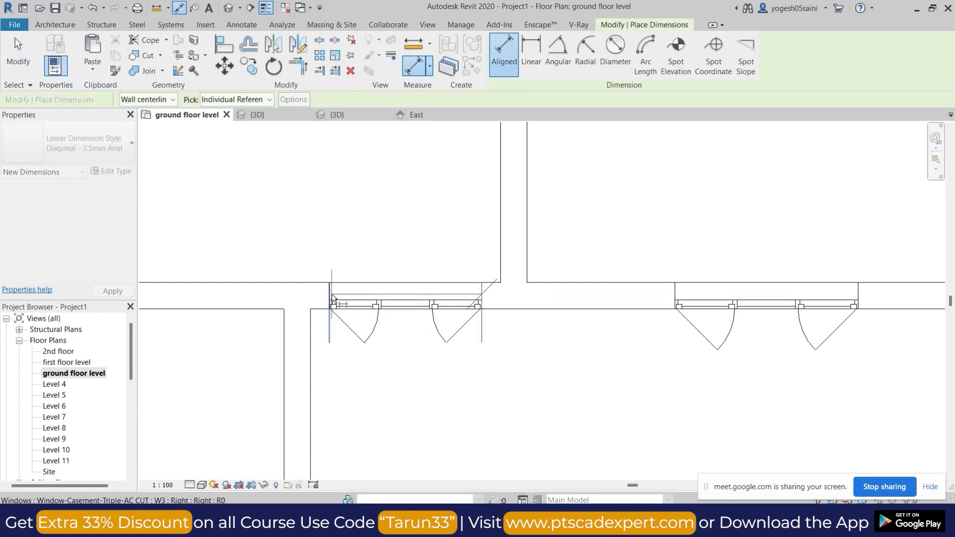
click(398, 221)
click(675, 295)
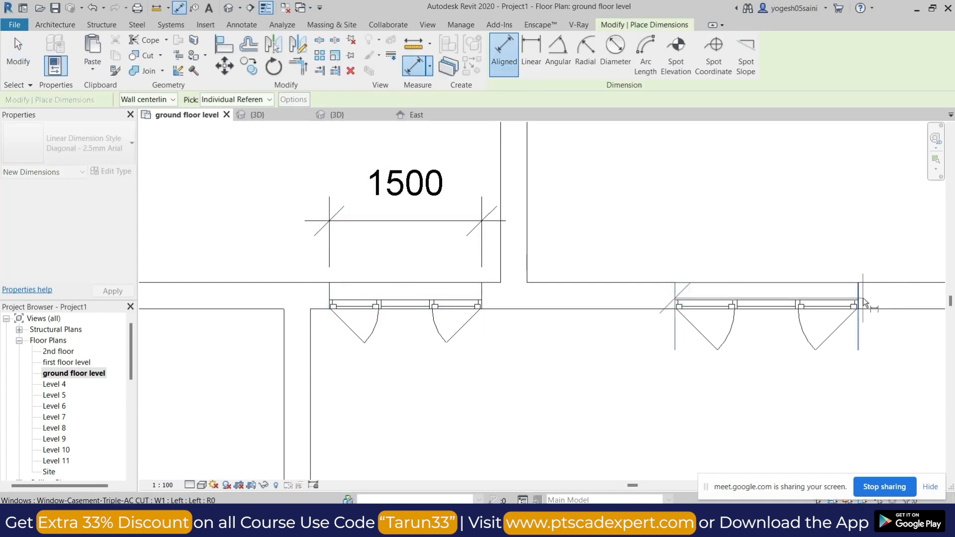
click(244, 26)
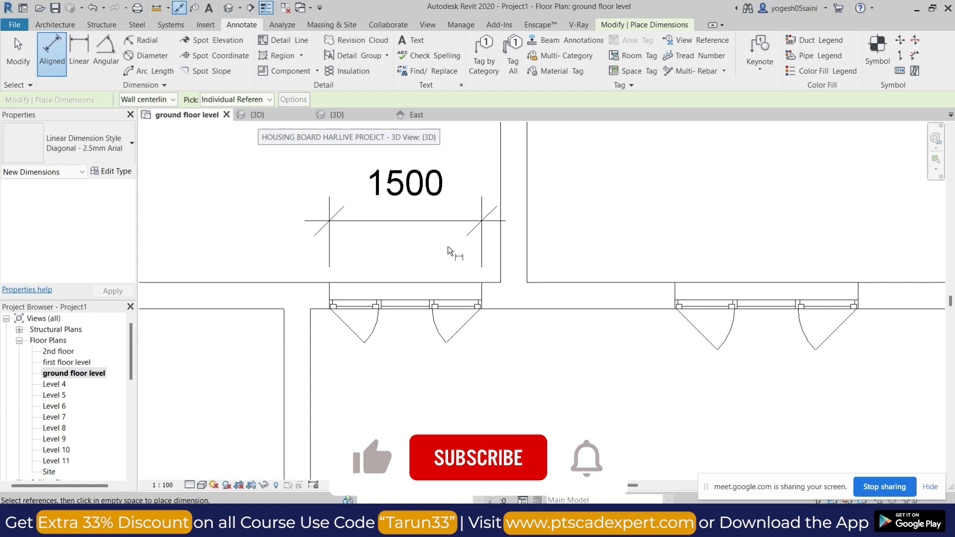
key(Escape)
Place WINDOW- rfa 1200 W2 windows in the lower and right walls of the bottom room.
scroll(465, 232, down, 2)
scroll(465, 232, down, 2)
scroll(410, 298, up, 2)
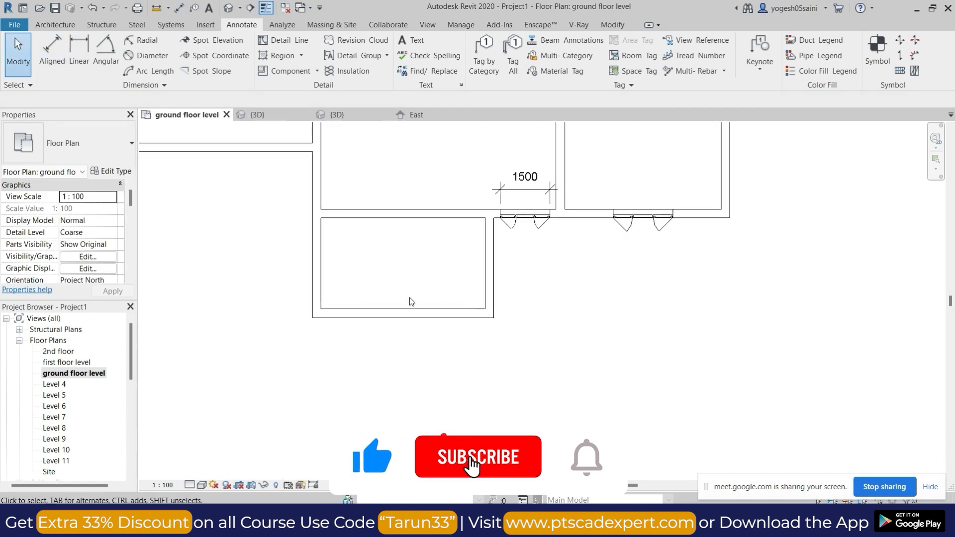
scroll(387, 307, down, 2)
middle_drag(401, 315, 473, 323)
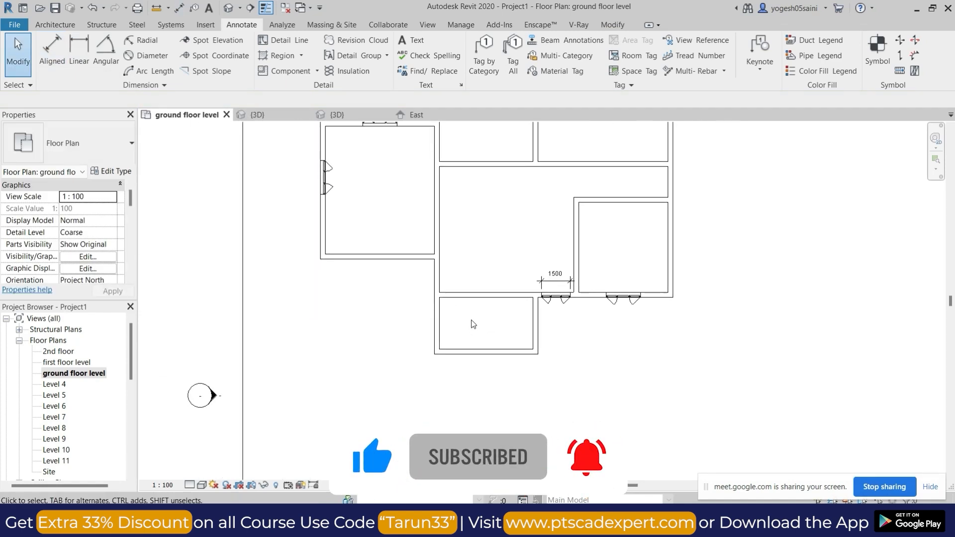
key(w)
key(n)
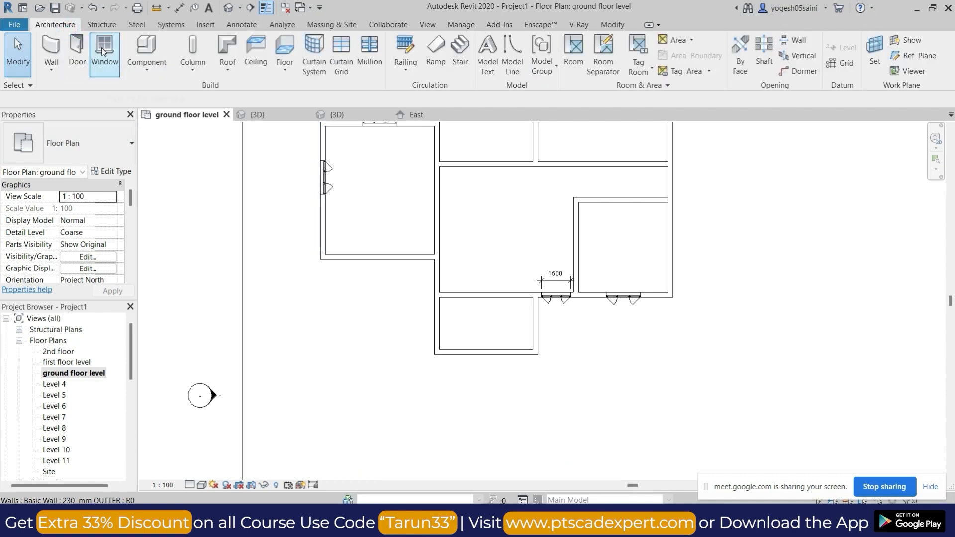
click(121, 142)
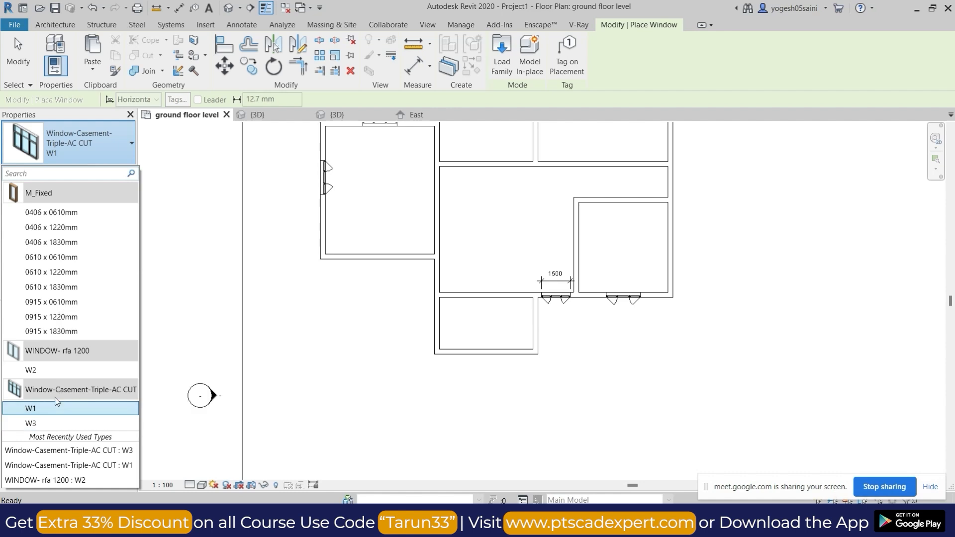
click(67, 371)
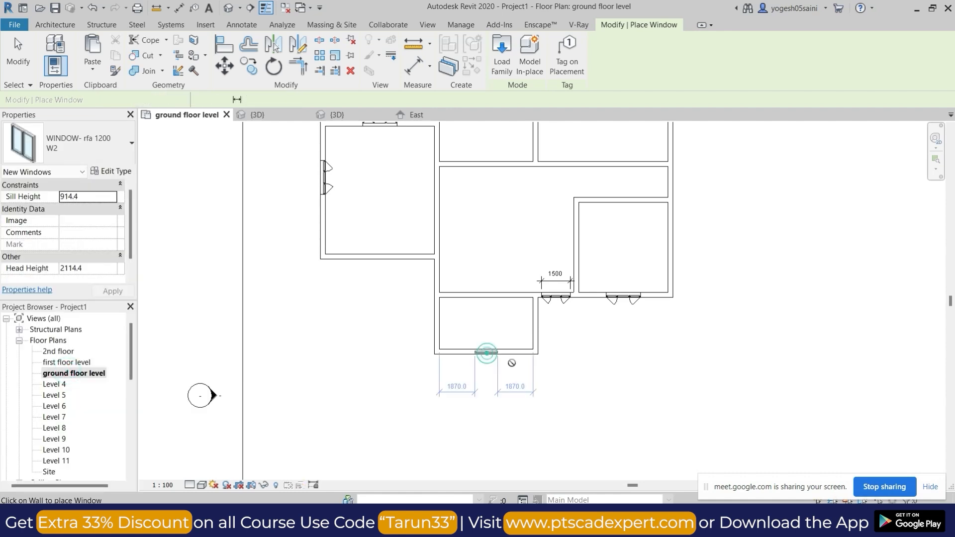
click(487, 352)
click(540, 325)
Switch to Google Meet, admit the waiting participant, and return to Revit.
click(519, 522)
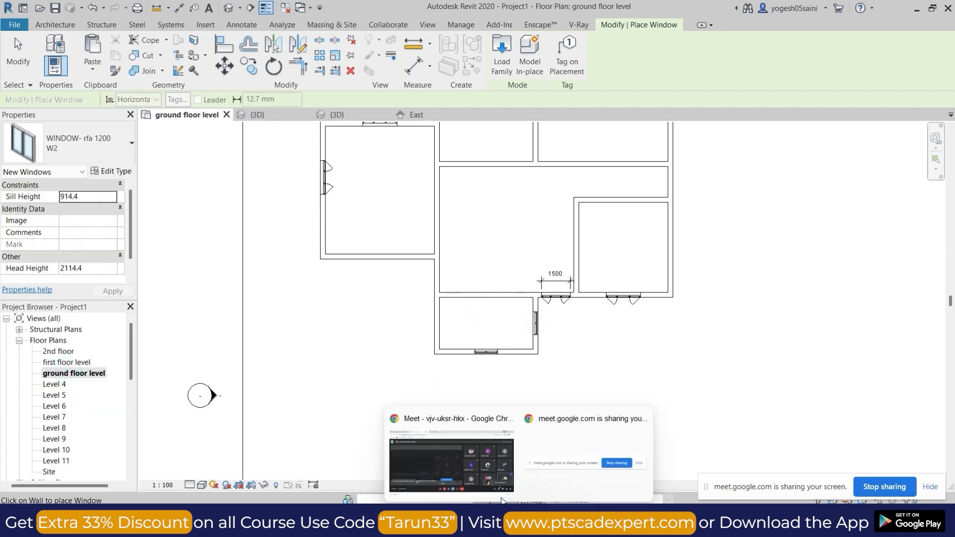
click(463, 455)
click(613, 141)
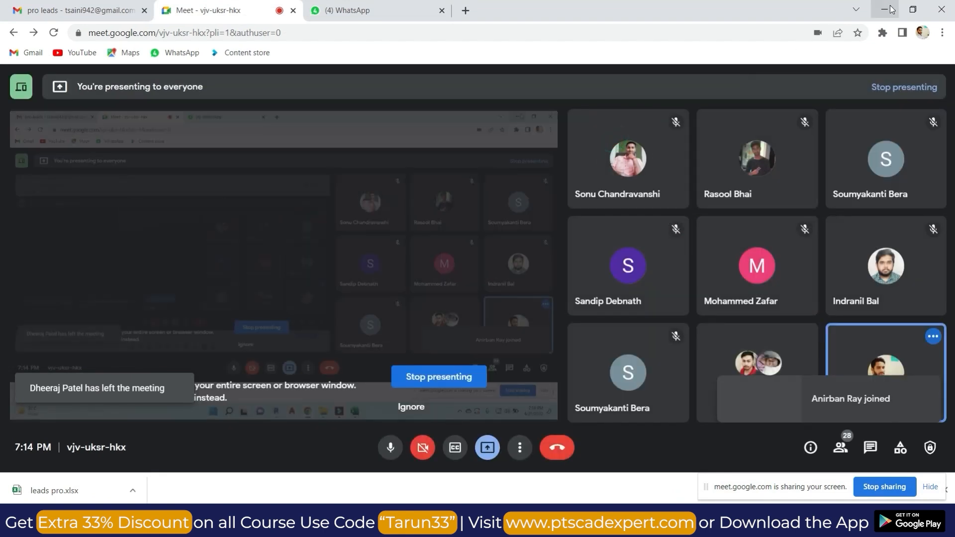
key(alt+Tab)
In the 3D view, create a similar W1 window in the outer side wall of the large upper-right corner room.
scroll(582, 301, down, 3)
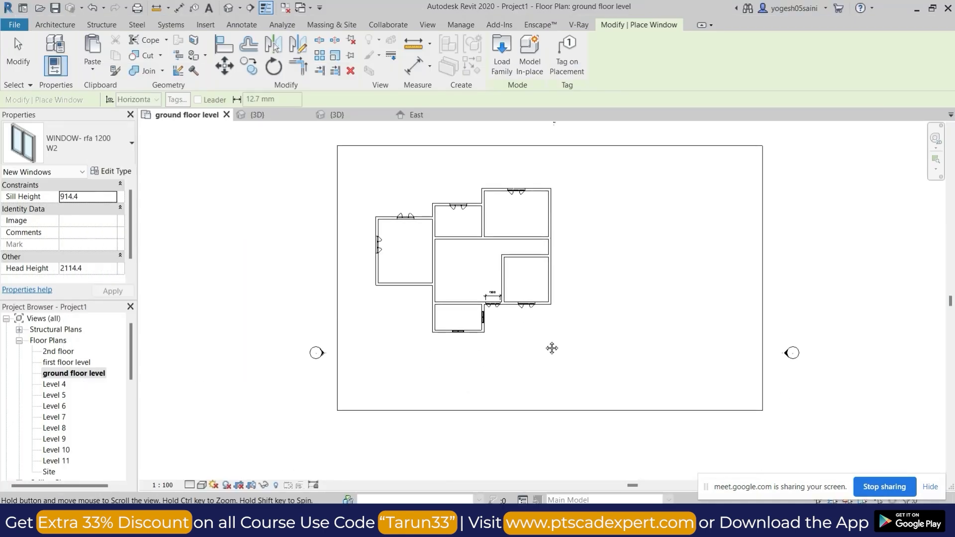
click(228, 9)
shift+middle_drag(542, 389, 457, 335)
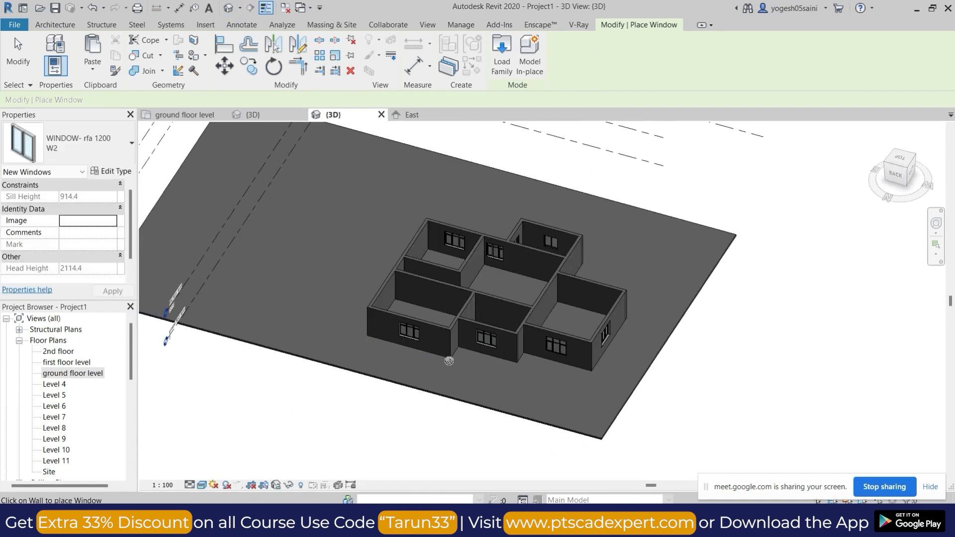
key(Escape)
click(417, 335)
key(c)
key(s)
scroll(384, 306, up, 3)
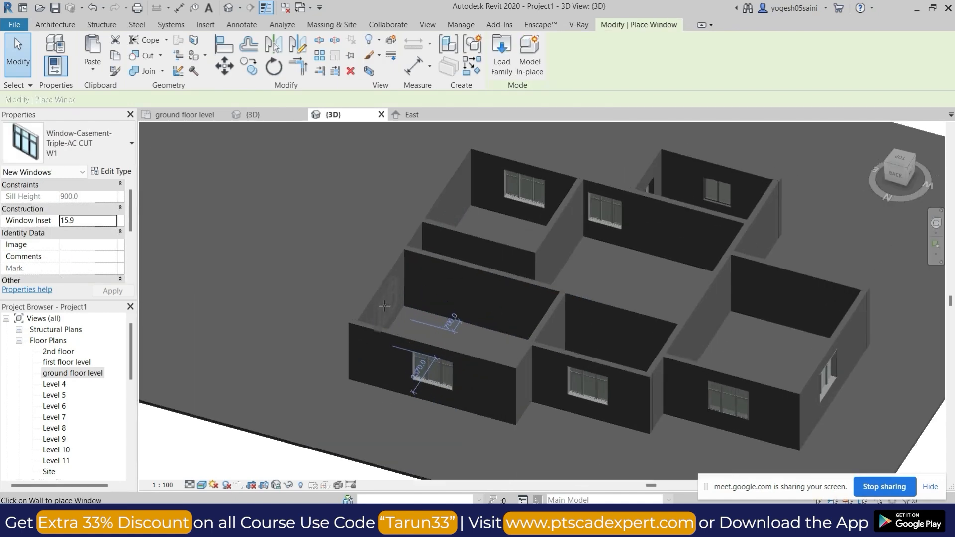
scroll(421, 306, down, 5)
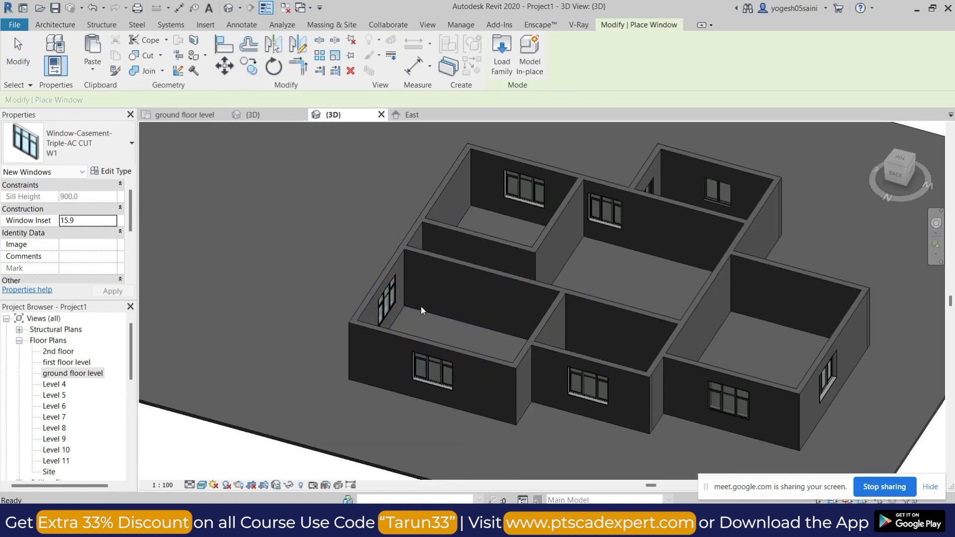
key(Escape)
shift+middle_drag(551, 380, 578, 398)
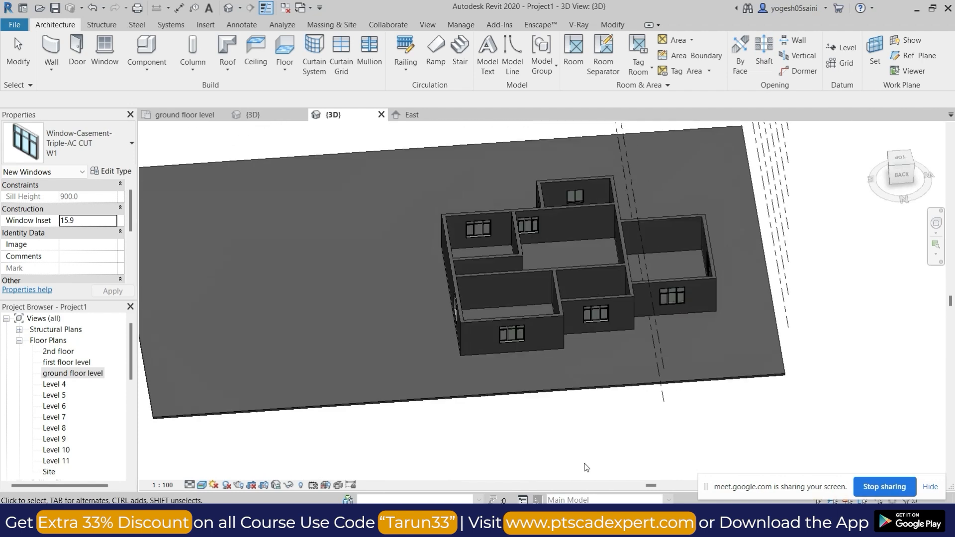
Switch to the Google Meet call, admit the new join request, and go back to the Revit model.
mouse_move(518, 523)
click(460, 467)
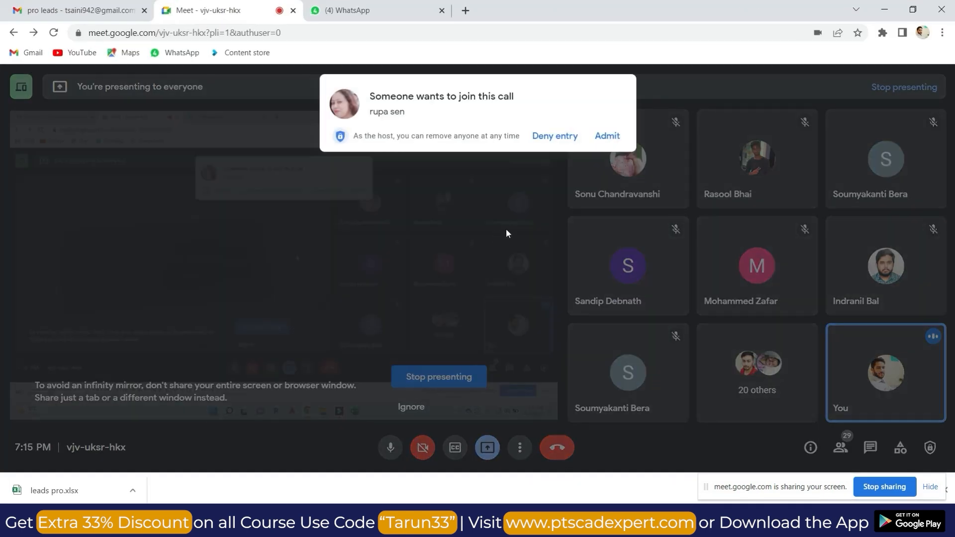
click(603, 141)
click(885, 10)
In the ground floor plan, place M_Single-Flush 0915 x 2134mm doors into the two upper rooms, one on each side of their partition.
scroll(595, 213, down, 1)
shift+middle_drag(595, 213, 532, 292)
click(71, 374)
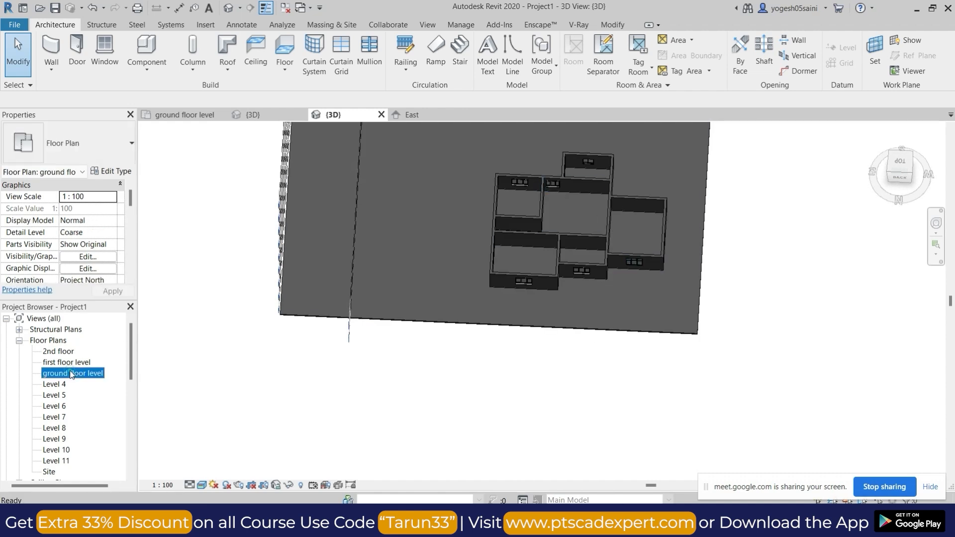
double_click(71, 374)
scroll(496, 251, up, 2)
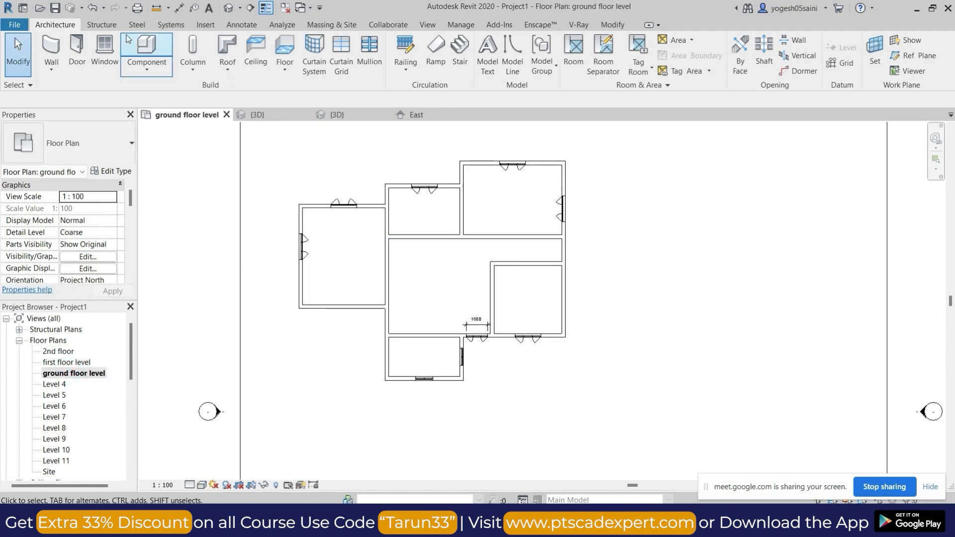
click(77, 46)
scroll(406, 197, up, 5)
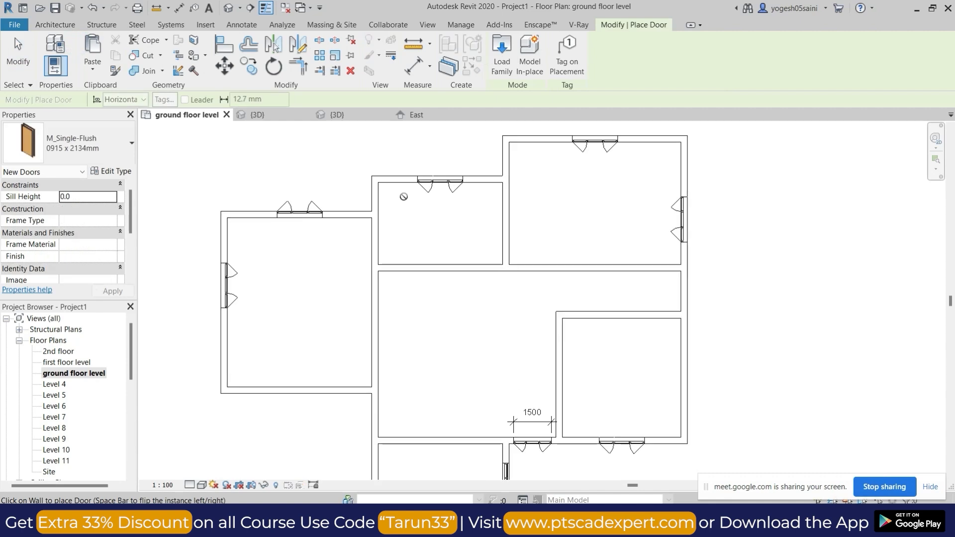
click(503, 221)
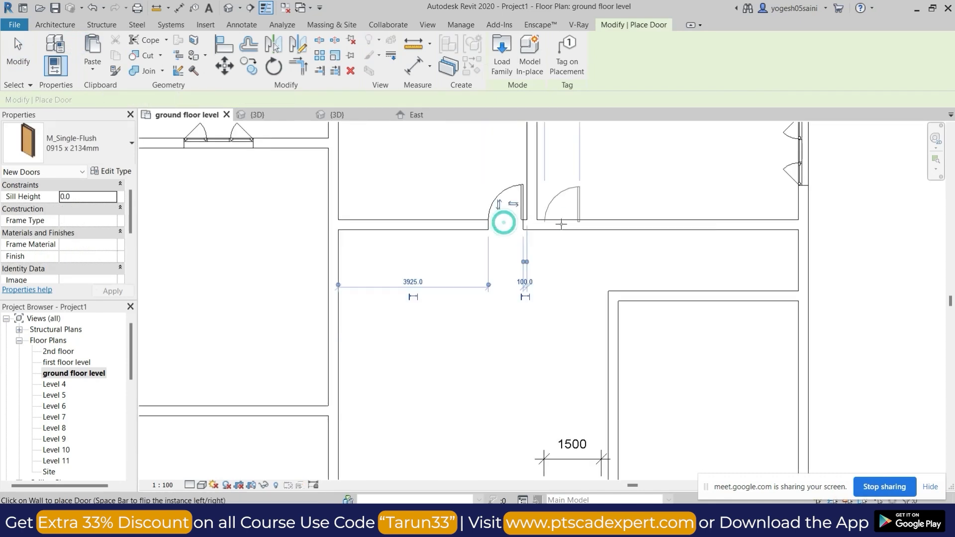
key(space)
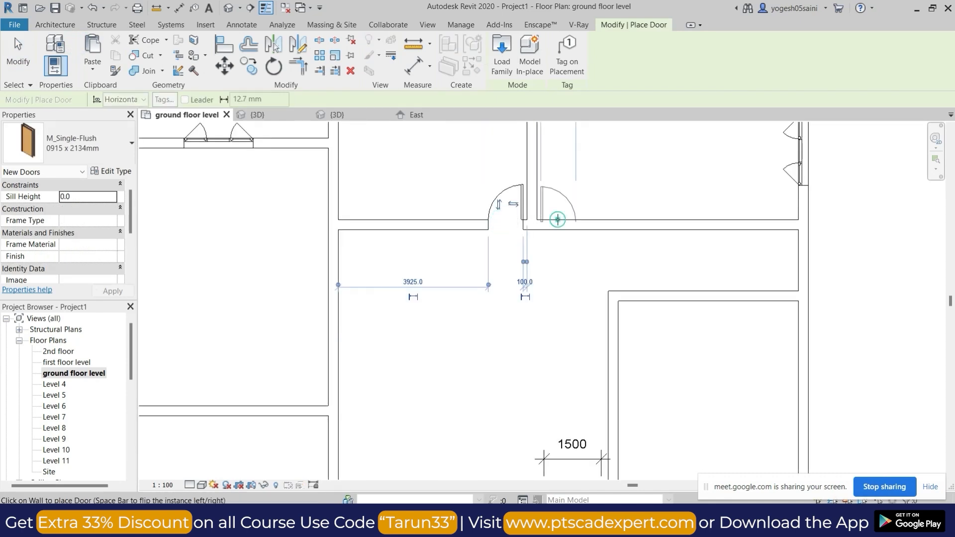
click(558, 220)
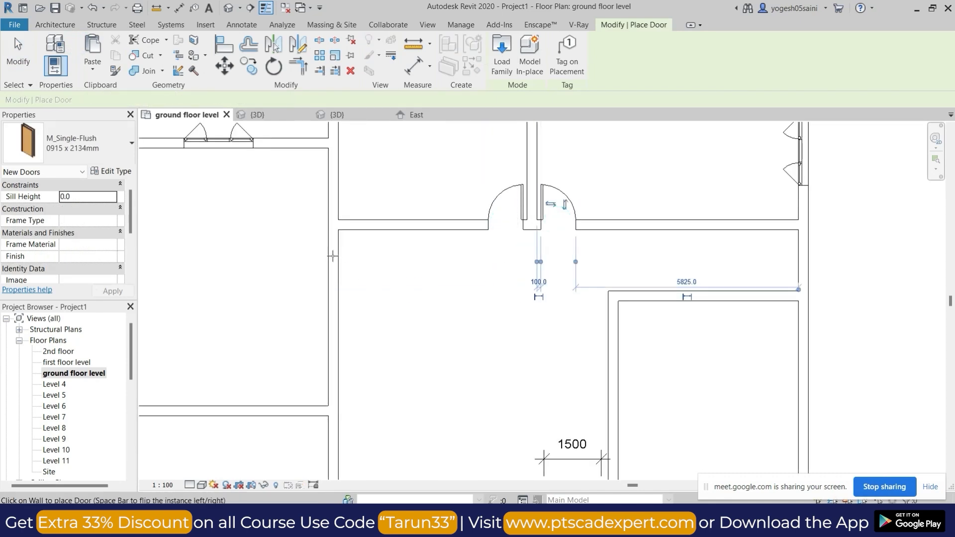
Place single-flush doors in the hall's left wall above and below the leftmost room's lower wall, and in the lower-right room's upper wall.
click(325, 380)
middle_drag(326, 380, 401, 324)
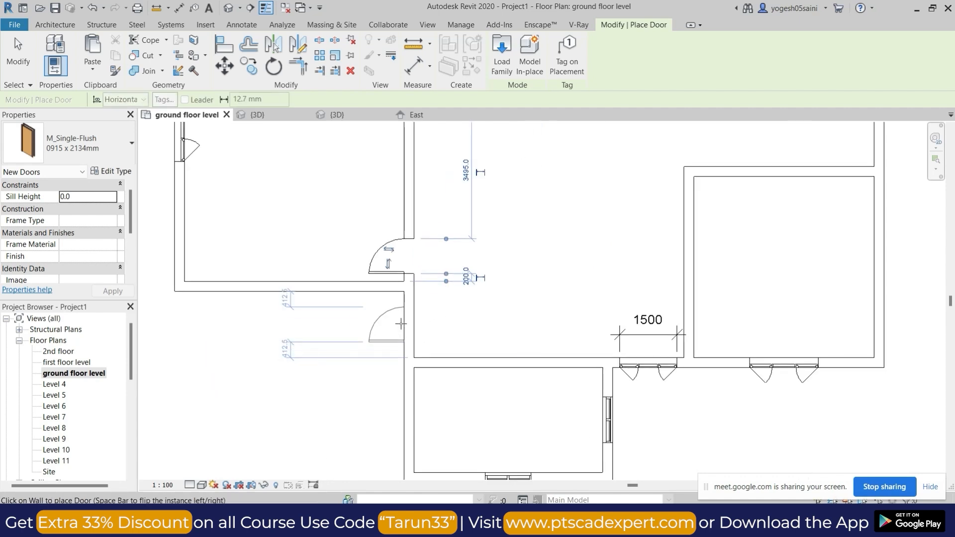
key(space)
click(449, 338)
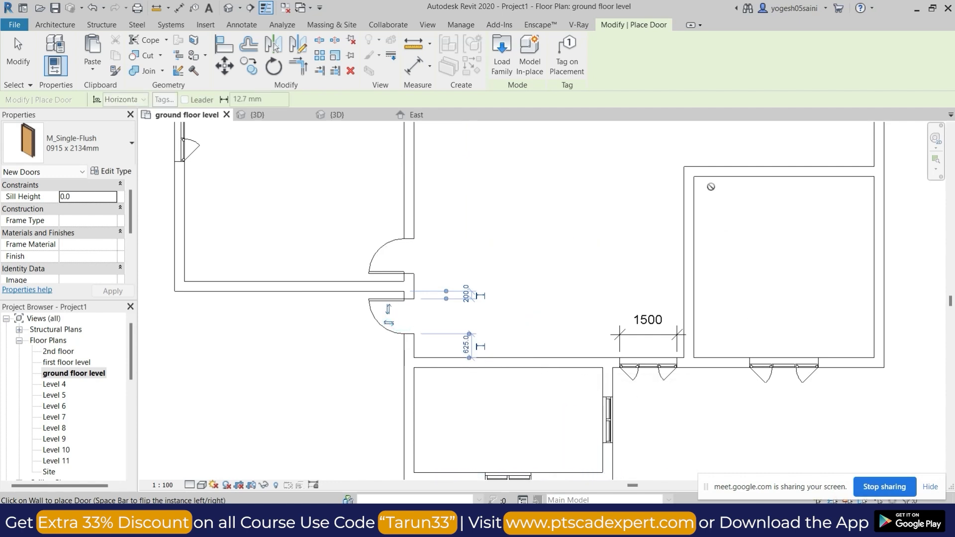
scroll(719, 185, down, 3)
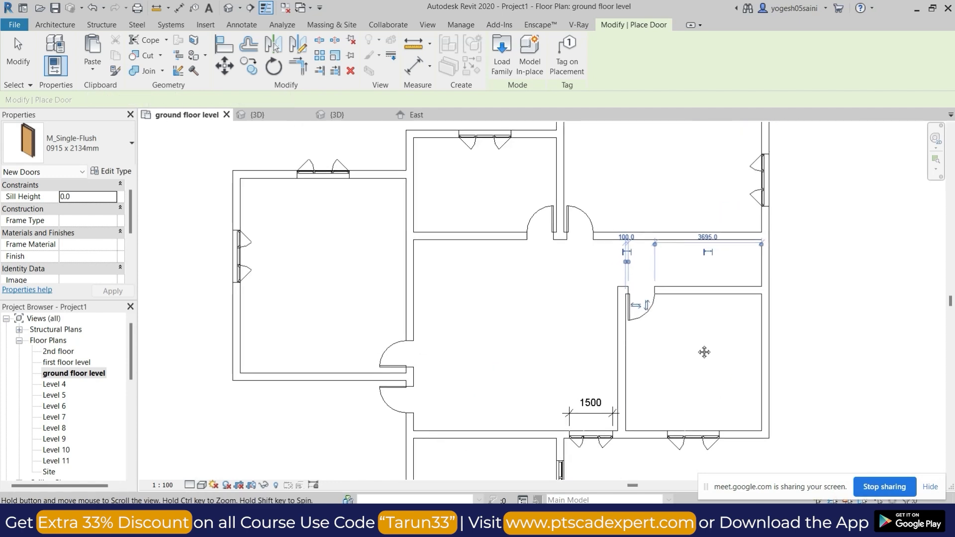
middle_drag(567, 298, 542, 264)
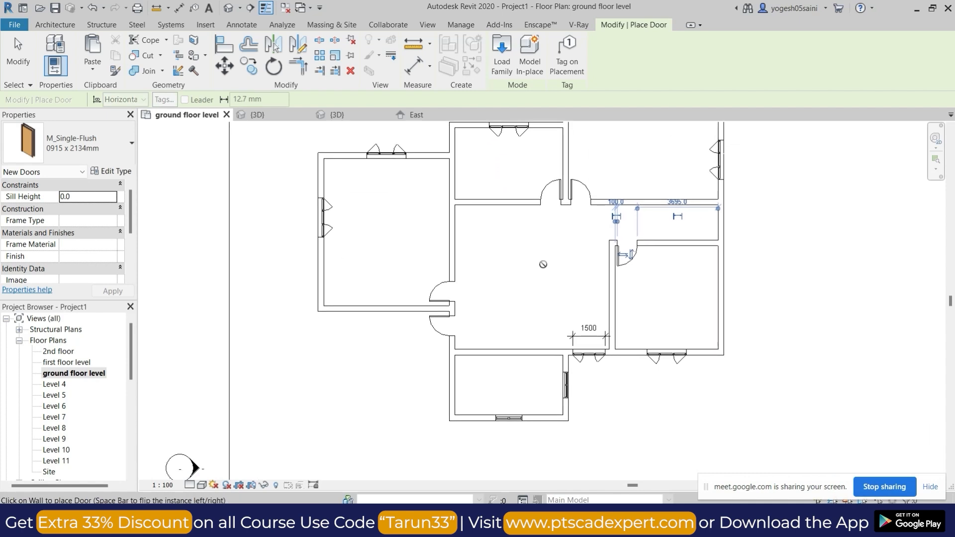
key(Escape)
key(Escape)
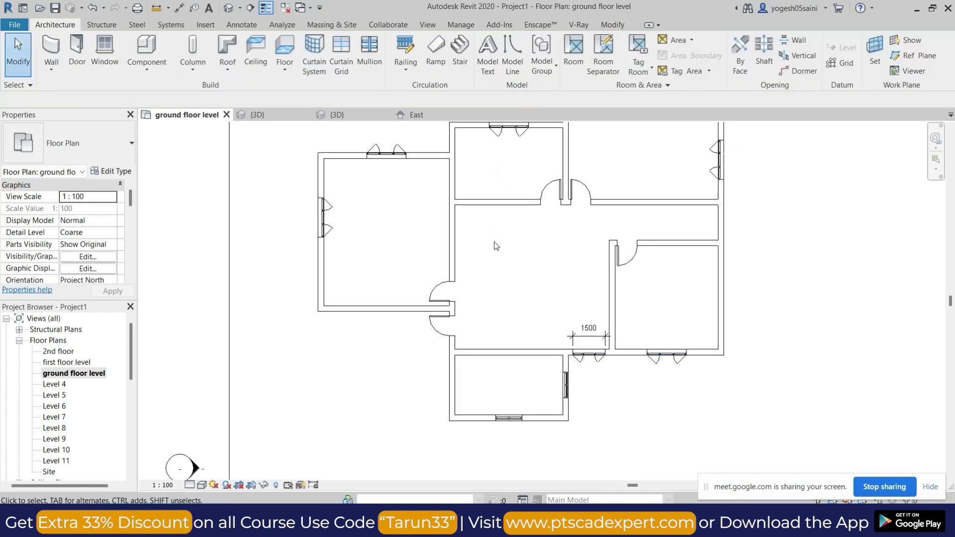
Create similar W1 windows in the hall's upper wall and in its left wall above the door.
click(499, 131)
key(c)
key(s)
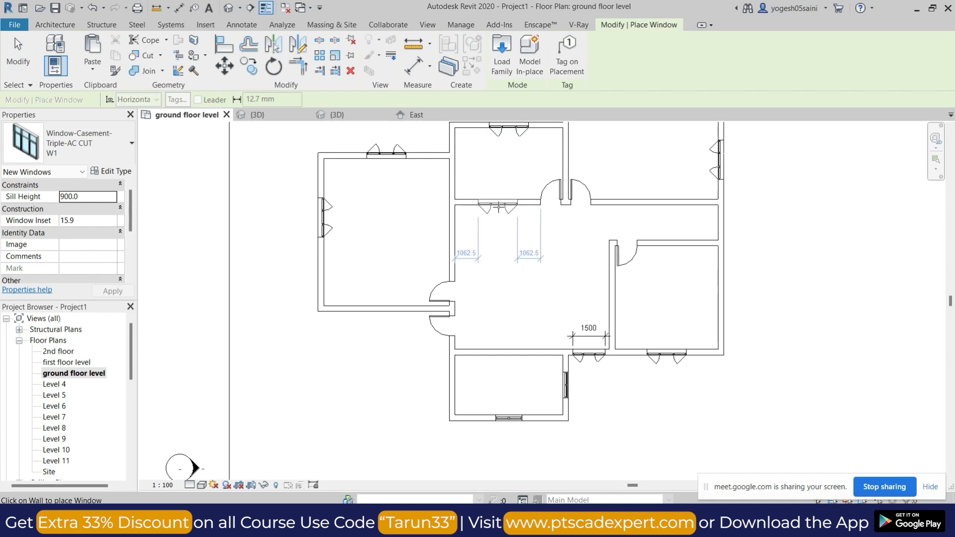
click(454, 243)
key(Escape)
key(Escape)
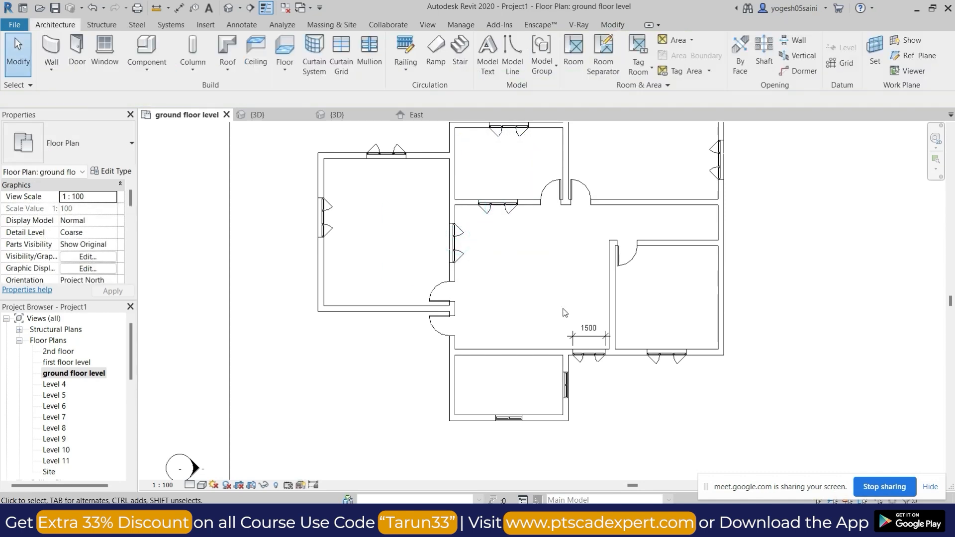
Cut a rectangular wall opening about 1738 mm wide in the wall between the hall and the lowest room.
scroll(502, 313, up, 2)
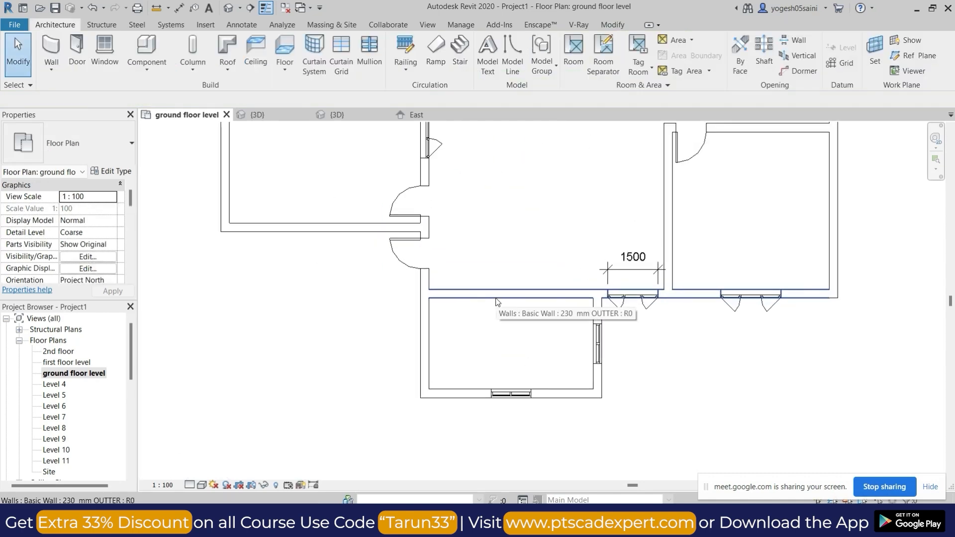
click(496, 302)
click(558, 55)
click(484, 271)
click(542, 318)
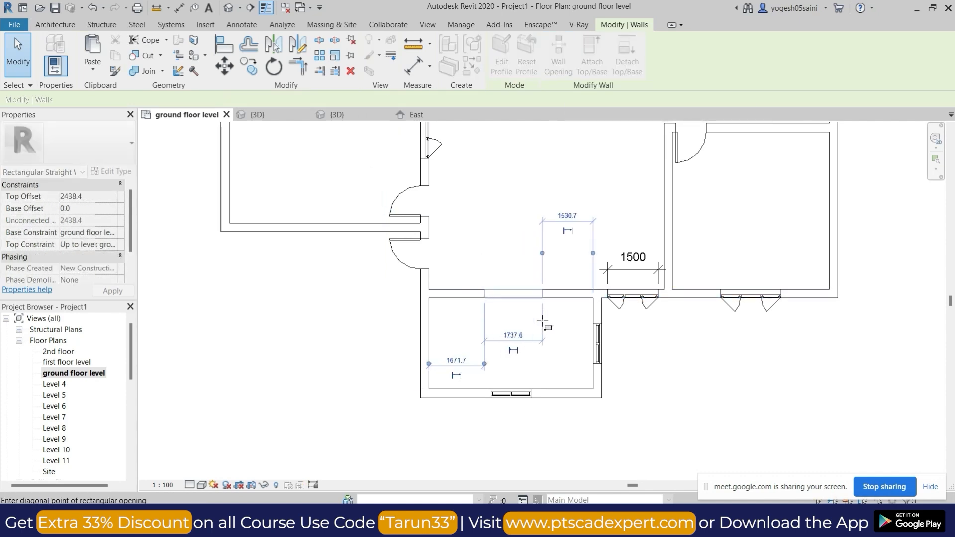
scroll(540, 311, up, 2)
key(Escape)
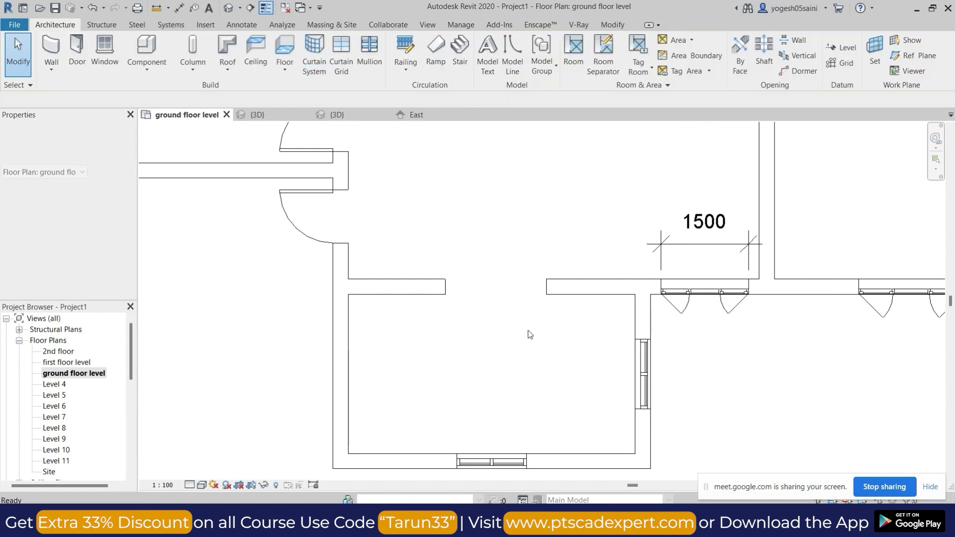
Draw two crossing thin detail lines between opposite corners of the opening in the hall's lower wall.
scroll(536, 315, down, 2)
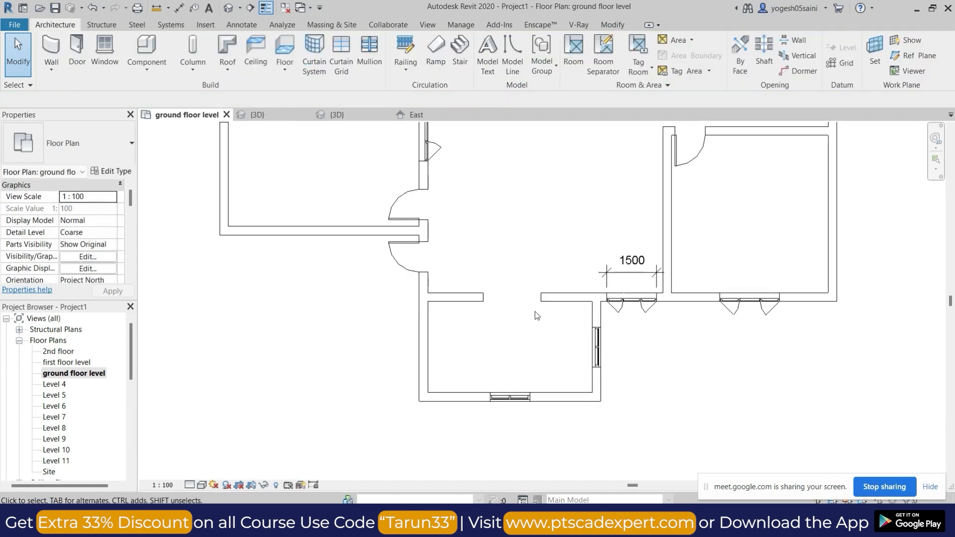
click(242, 25)
click(285, 41)
click(483, 300)
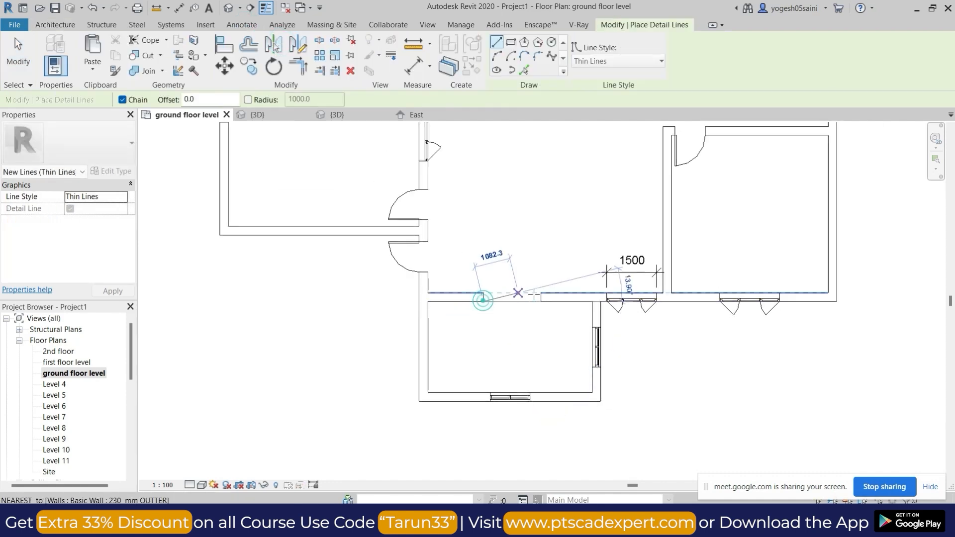
scroll(535, 296, up, 2)
click(541, 293)
click(437, 292)
click(538, 307)
key(Escape)
key(Escape)
scroll(535, 345, down, 4)
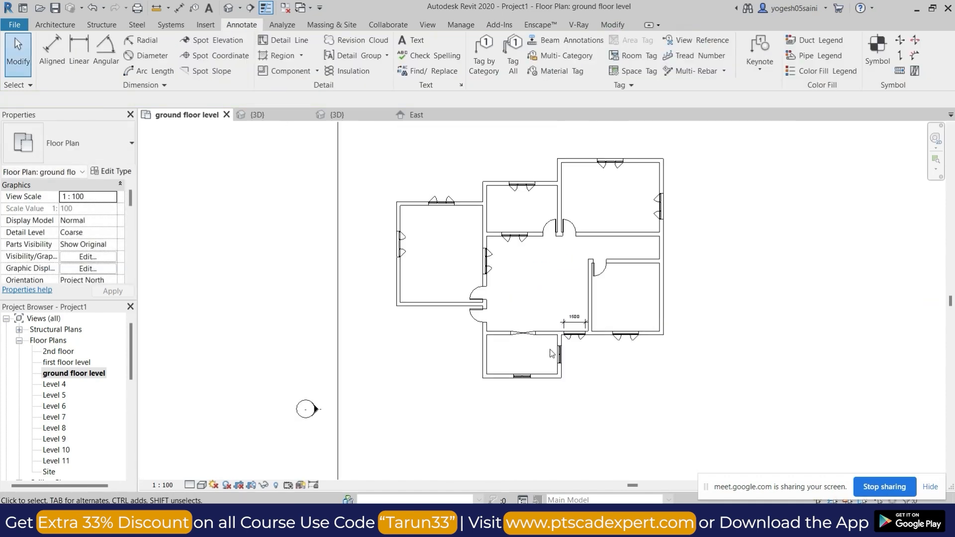
scroll(527, 331, up, 4)
click(526, 331)
key(Escape)
scroll(585, 265, down, 3)
middle_drag(583, 262, 498, 287)
scroll(498, 286, down, 2)
middle_drag(621, 262, 601, 271)
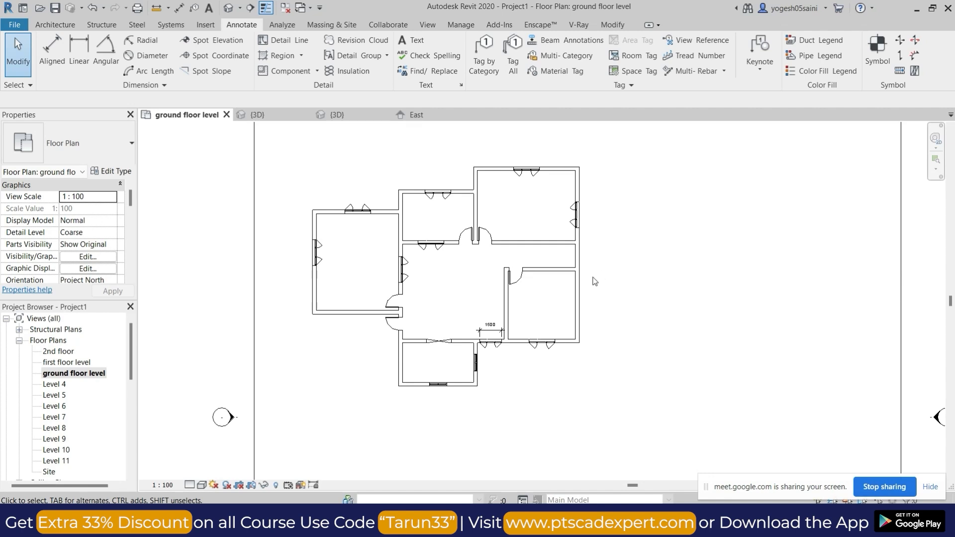
scroll(595, 281, down, 1)
middle_drag(650, 338, 605, 328)
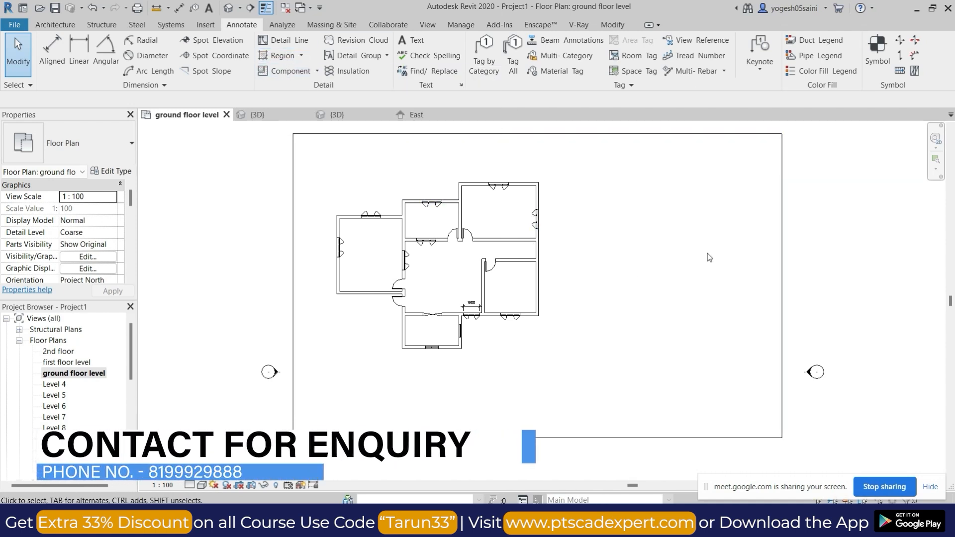
click(54, 24)
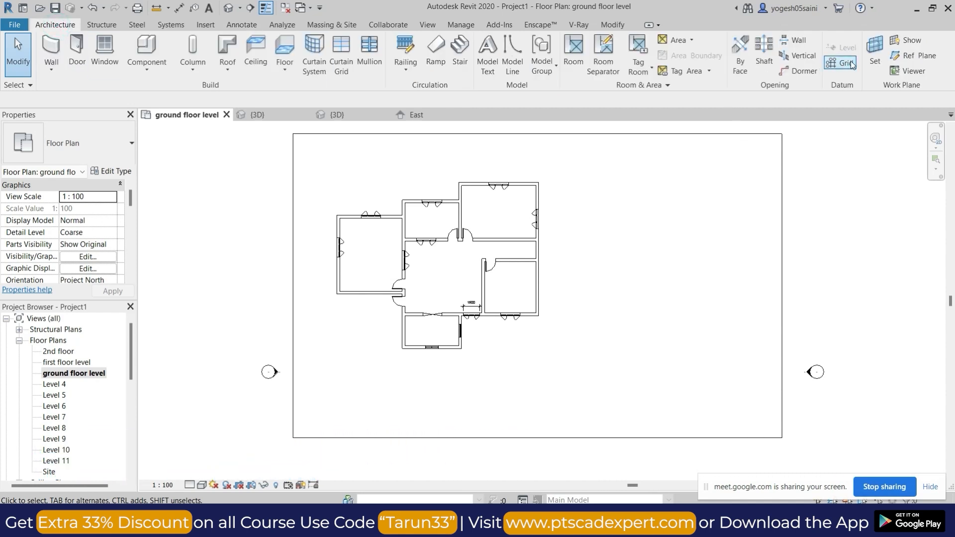
Switch to the Google Meet call, admit the waiting participant, and return to the Revit floor plan.
mouse_move(519, 522)
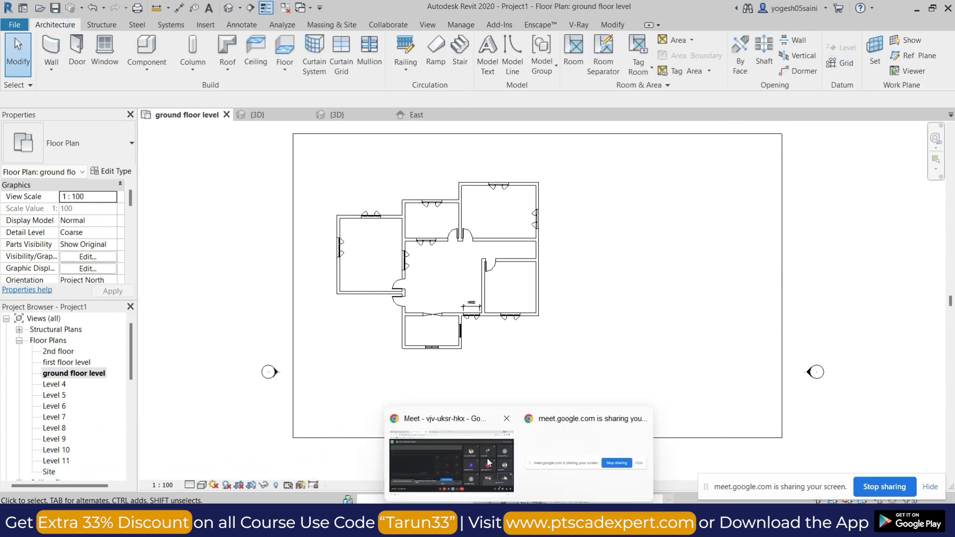
click(463, 460)
click(609, 134)
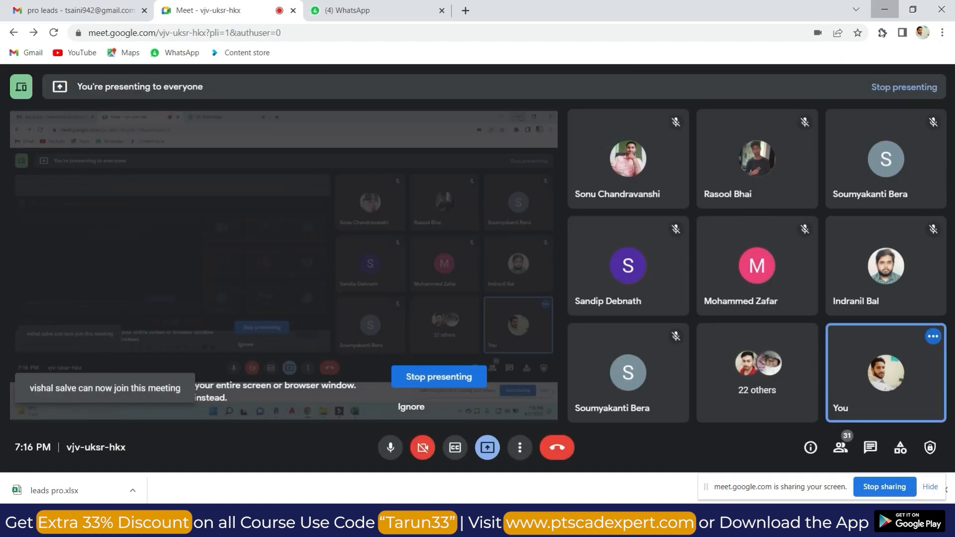
click(885, 9)
Place a vertical grid line through the centre of the leftmost room's outer left wall, with its bubble above the plan.
key(g)
key(r)
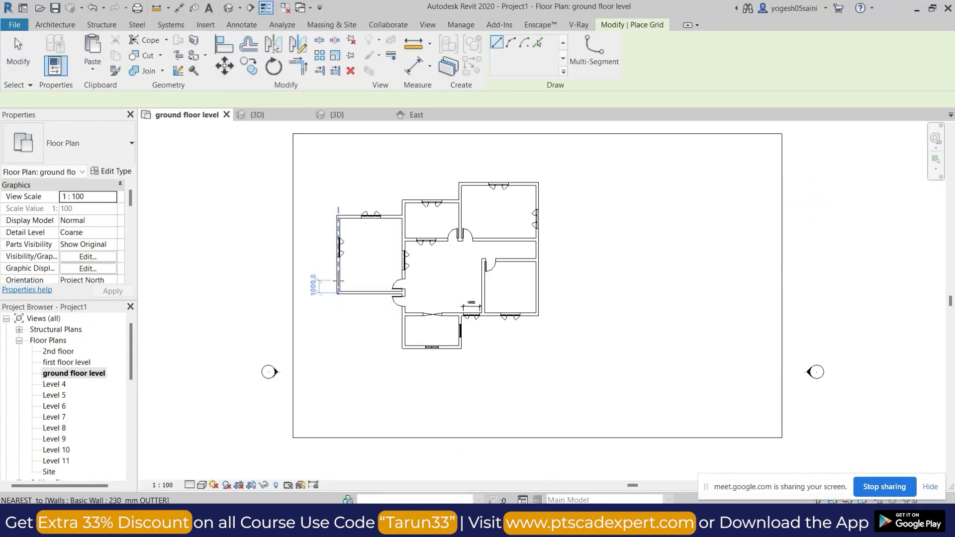
scroll(348, 311, up, 4)
click(334, 298)
scroll(348, 279, down, 4)
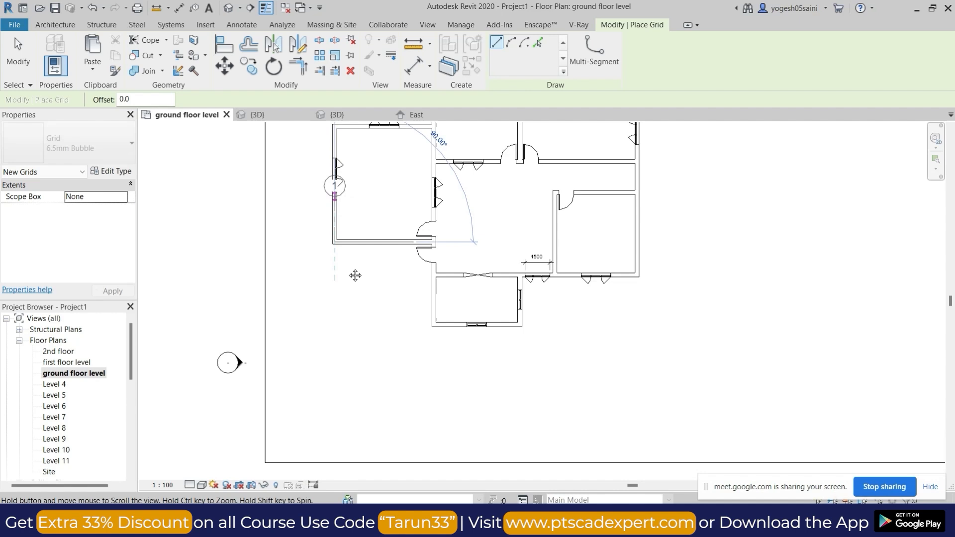
scroll(354, 272, up, 2)
click(355, 249)
Place a vertical grid line from the lowest room's lower-left corner through the hall's left wall, ending level with grid 1.
middle_drag(452, 446, 455, 335)
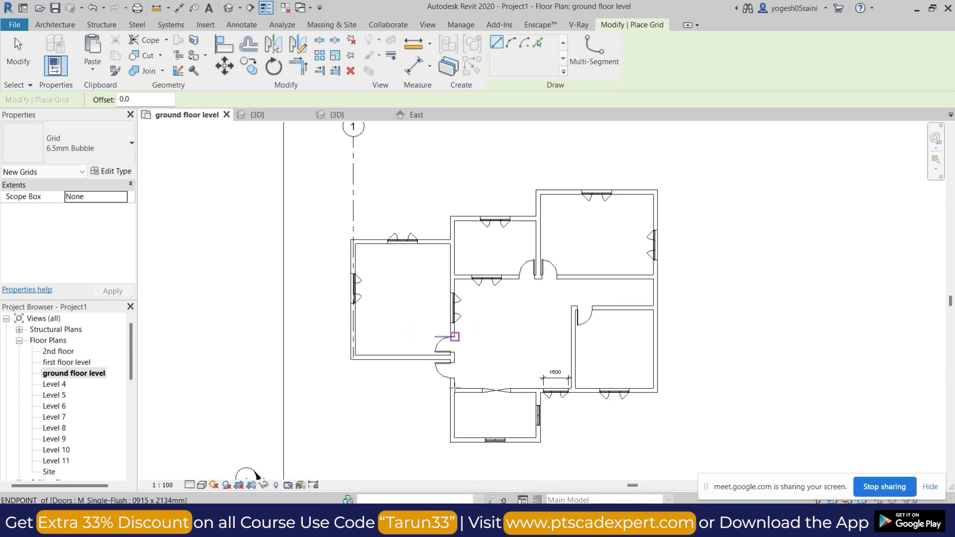
scroll(452, 468, up, 3)
click(449, 414)
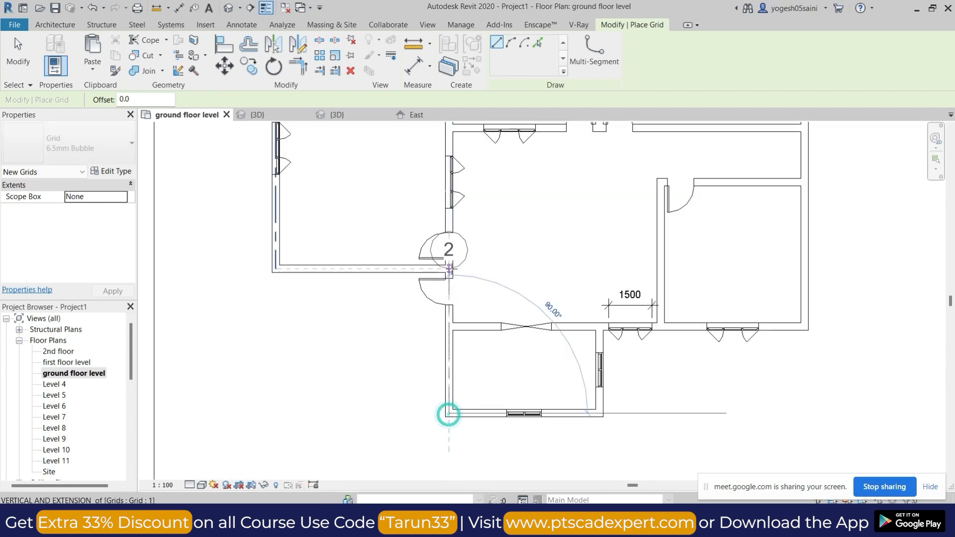
scroll(448, 299, down, 3)
click(436, 212)
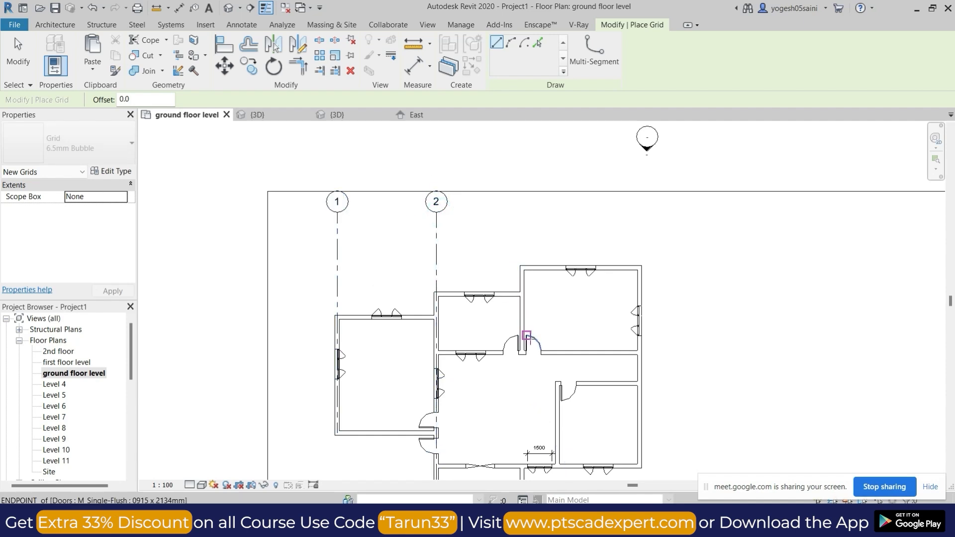
Place a vertical grid line from the lowest room's lower-right corner up through the partition of the upper rooms, level with grid 2.
middle_drag(438, 318, 438, 199)
scroll(515, 378, up, 3)
click(515, 372)
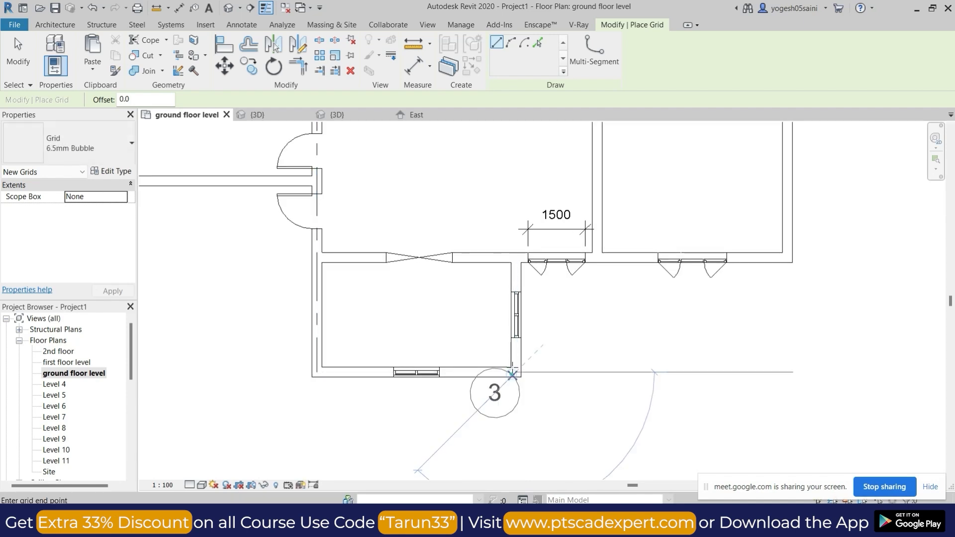
scroll(502, 403, down, 3)
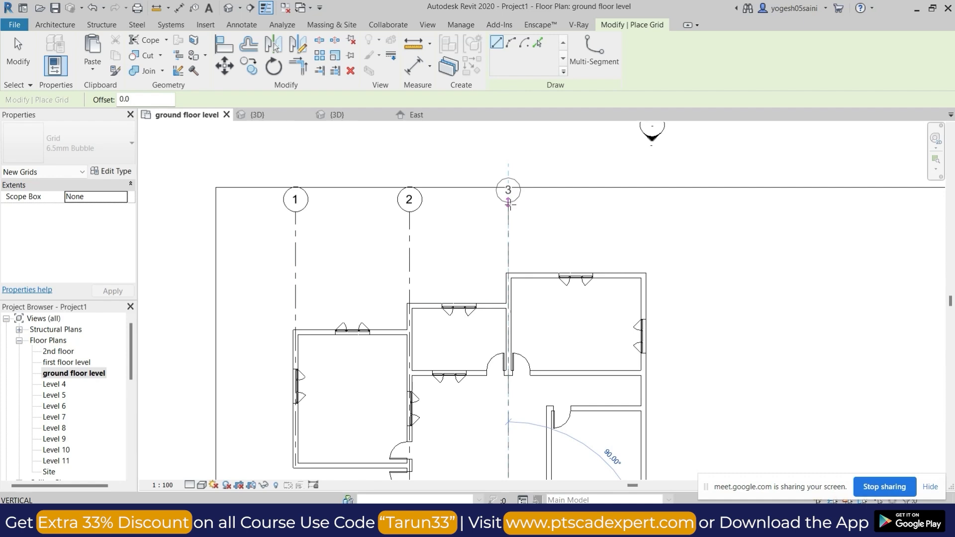
click(509, 204)
Place a vertical grid line through the left wall of the lower-right room, ending level with the other grid bubbles.
middle_drag(528, 448, 500, 311)
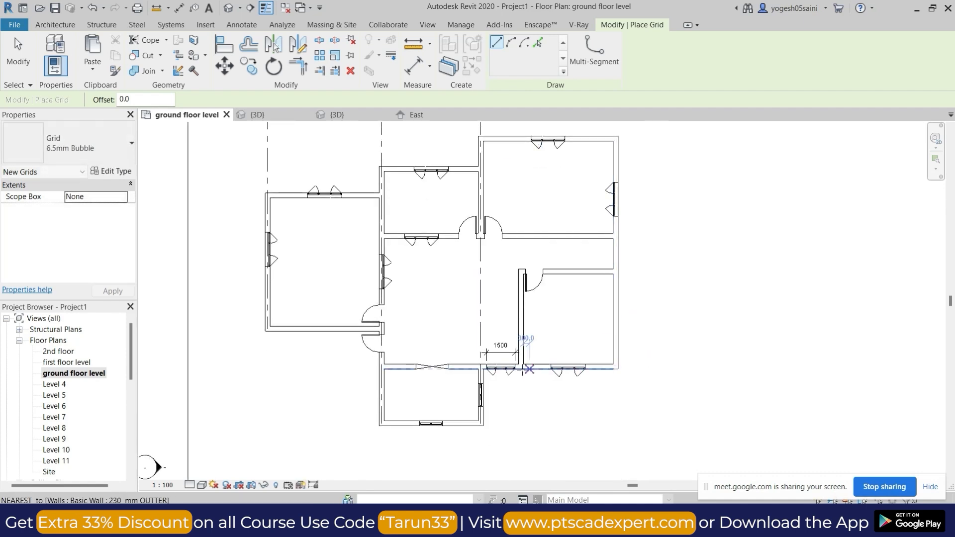
scroll(525, 369, up, 2)
click(521, 366)
scroll(521, 265, down, 2)
middle_drag(521, 218, 522, 406)
click(523, 171)
Place a vertical grid line through the building's outer right wall, ending level with the other grid bubbles.
middle_drag(632, 388, 622, 248)
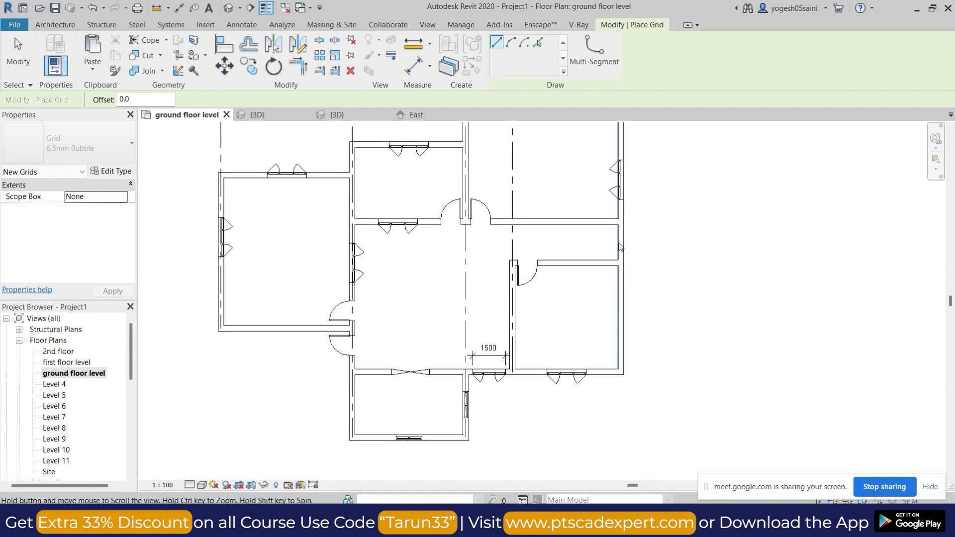
scroll(617, 365, up, 2)
click(624, 380)
scroll(631, 266, down, 3)
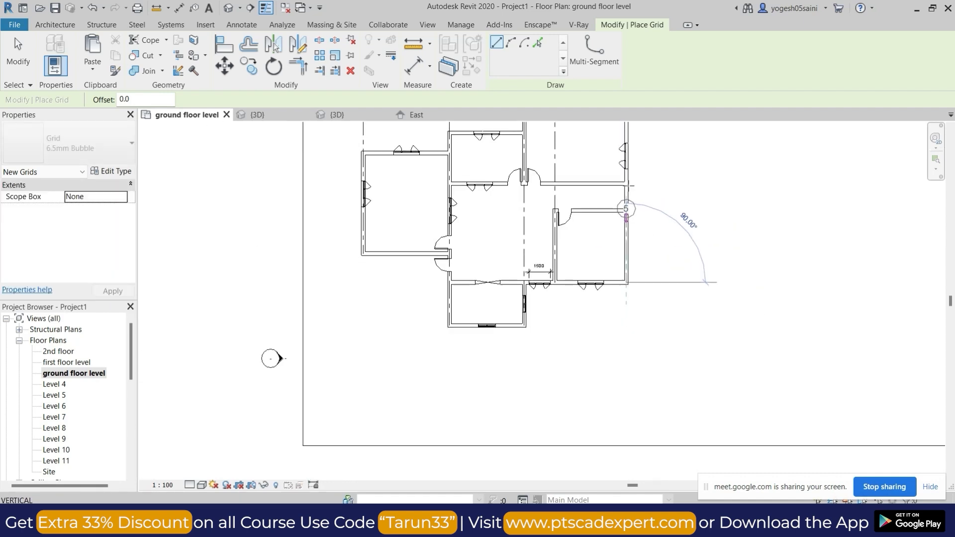
middle_drag(638, 152, 642, 392)
click(632, 301)
Place a horizontal grid line through the upper-right room's top wall, extending past grid 1 to the building's left side.
scroll(650, 350, down, 1)
middle_drag(650, 350, 685, 271)
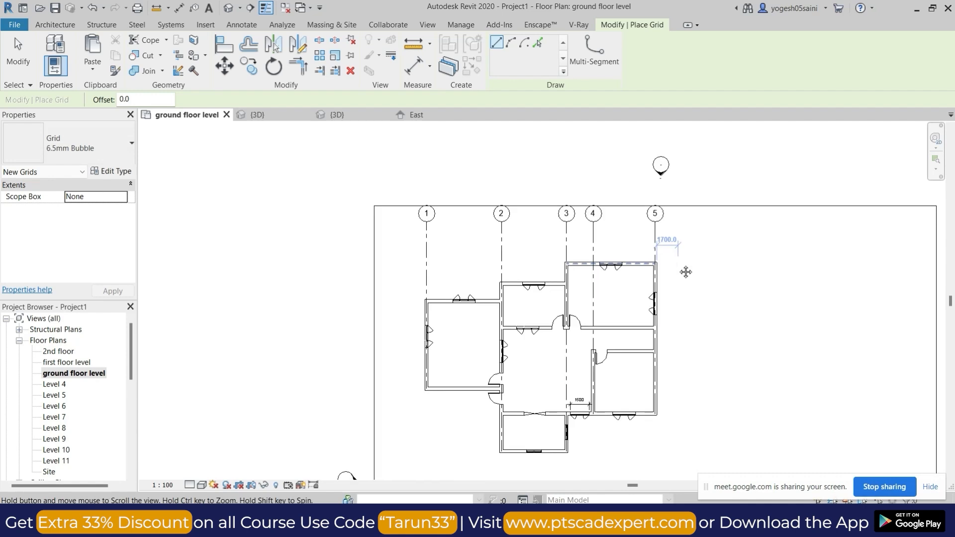
scroll(662, 252, up, 3)
scroll(659, 255, up, 2)
click(657, 257)
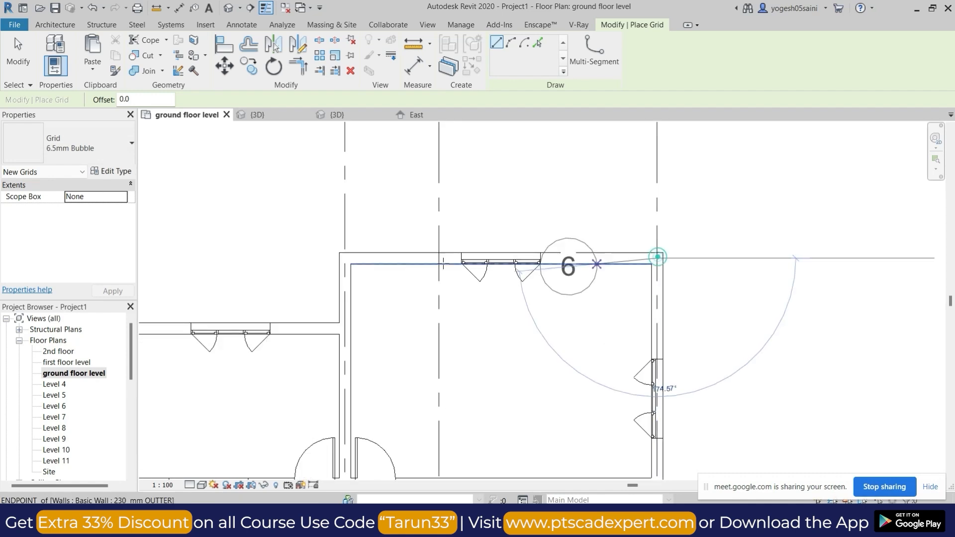
scroll(441, 262, down, 3)
middle_drag(343, 275, 655, 226)
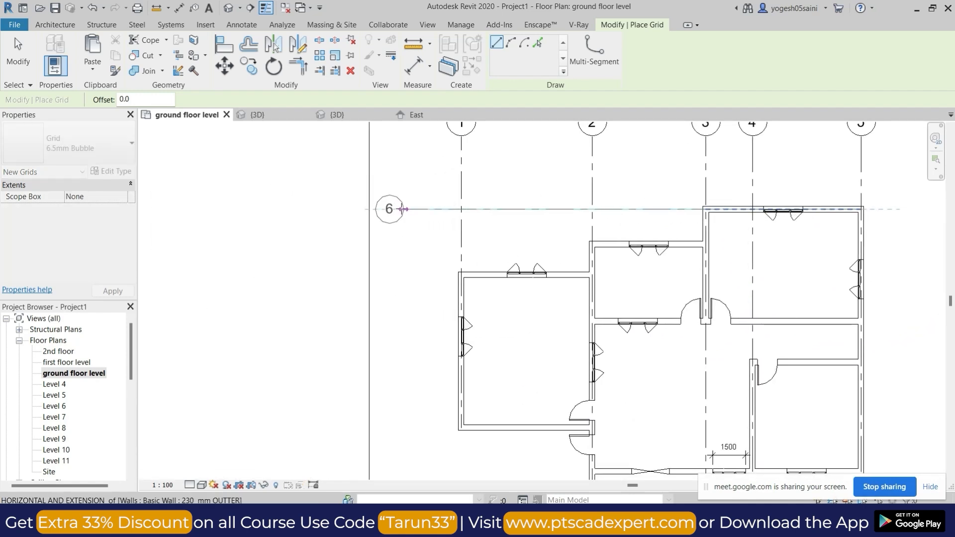
click(403, 210)
key(Escape)
key(Escape)
scroll(388, 208, up, 2)
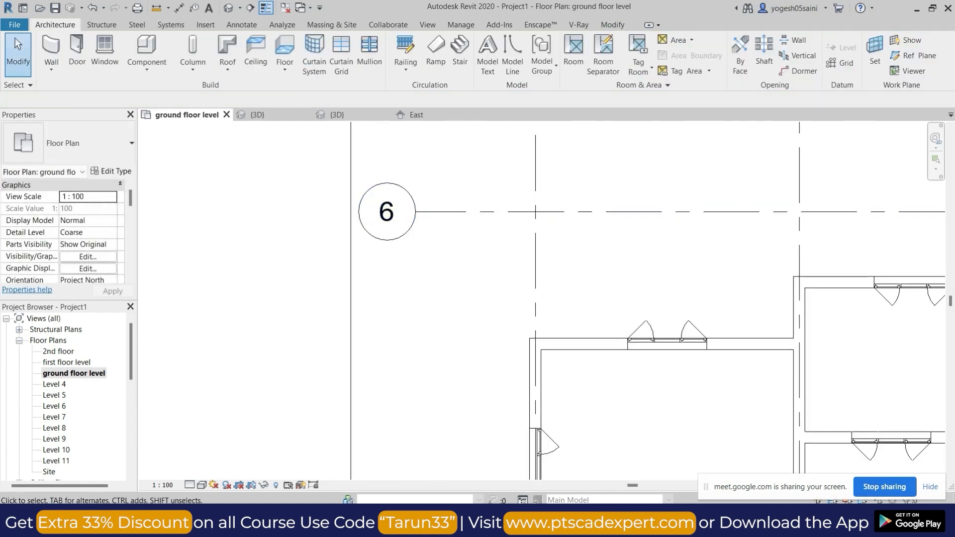
Open the Google Meet call, admit the person asking to join, and go back to the Revit model.
click(438, 448)
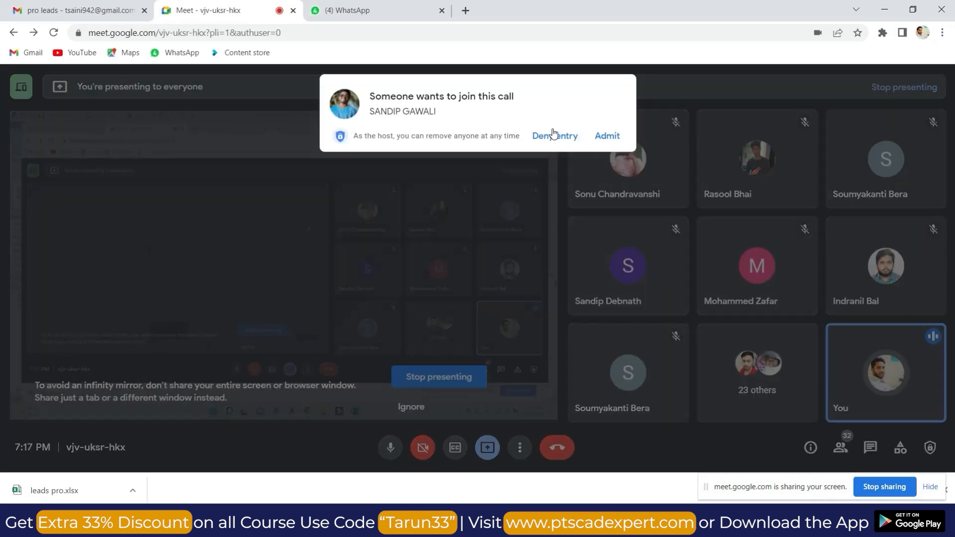
click(607, 134)
click(885, 10)
Rename the horizontal grid line as A.
scroll(638, 252, down, 2)
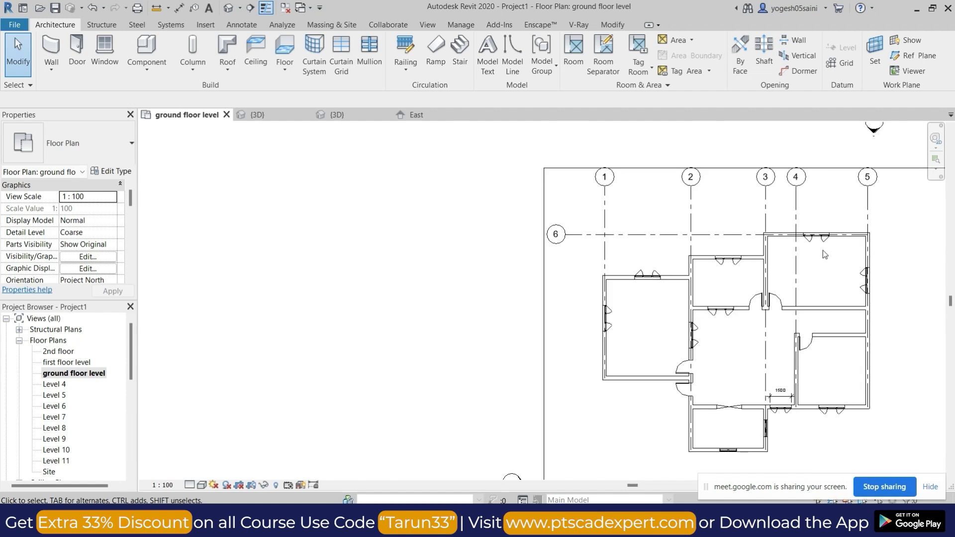
scroll(413, 243, up, 2)
double_click(409, 242)
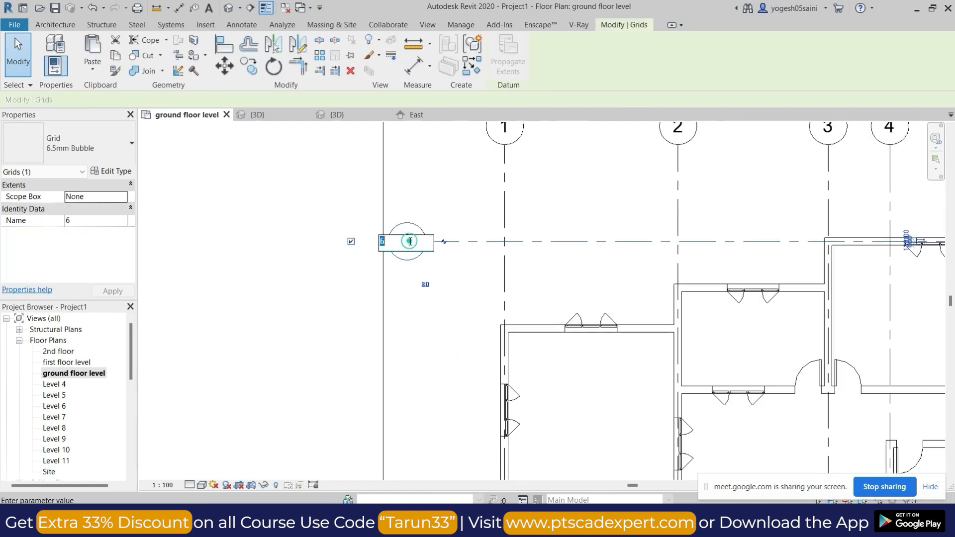
key(Return)
click(448, 330)
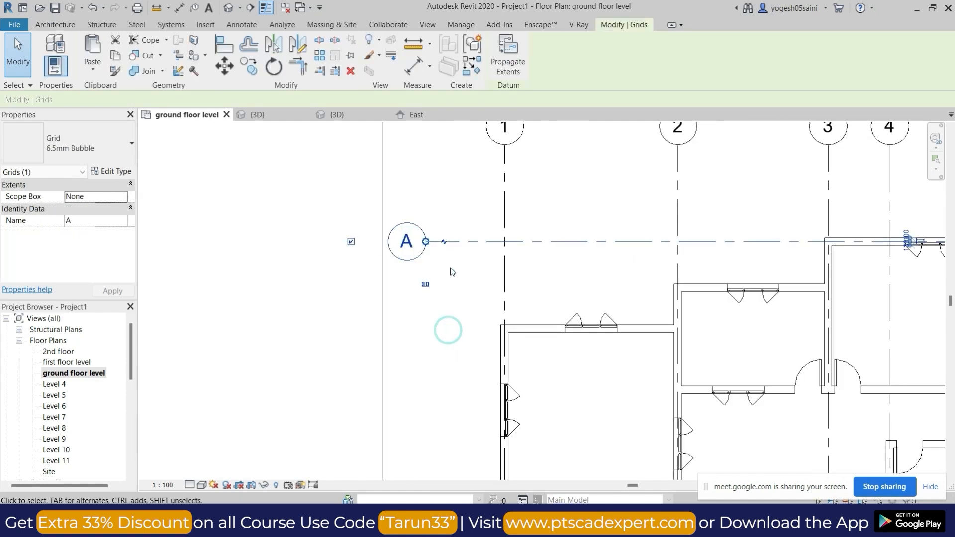
Create a similar horizontal grid line through the upper middle room's top wall, with its bubble aligned under grid A.
click(490, 241)
key(c)
key(s)
scroll(591, 307, down, 1)
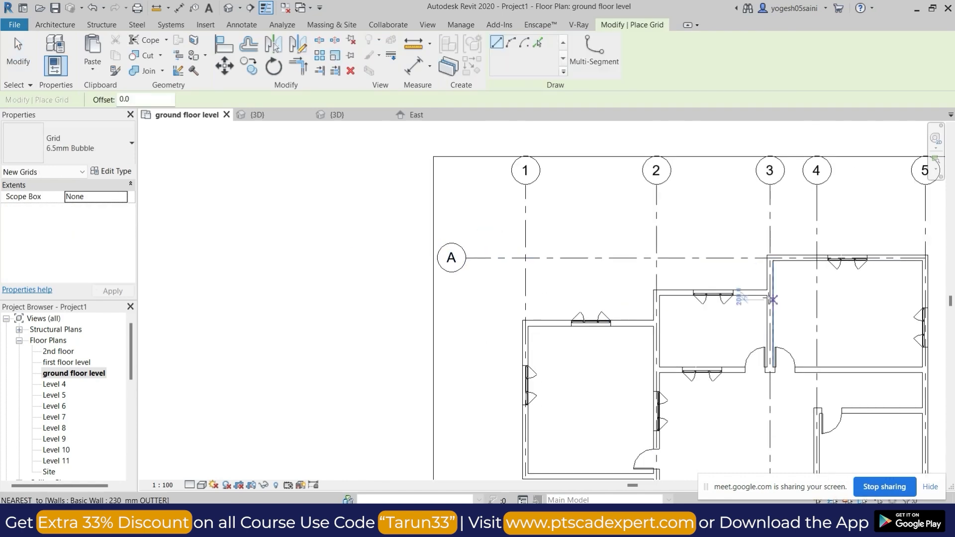
scroll(745, 295, up, 2)
click(764, 292)
scroll(661, 289, down, 2)
click(334, 286)
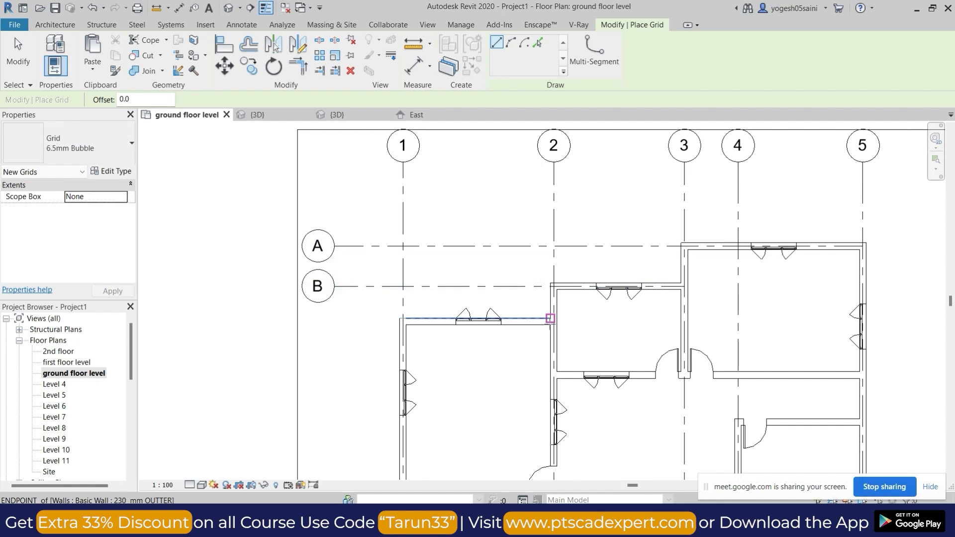
Create a horizontal grid line through the upper-left room's top wall, with its bubble aligned under grids A and B.
scroll(551, 324, up, 2)
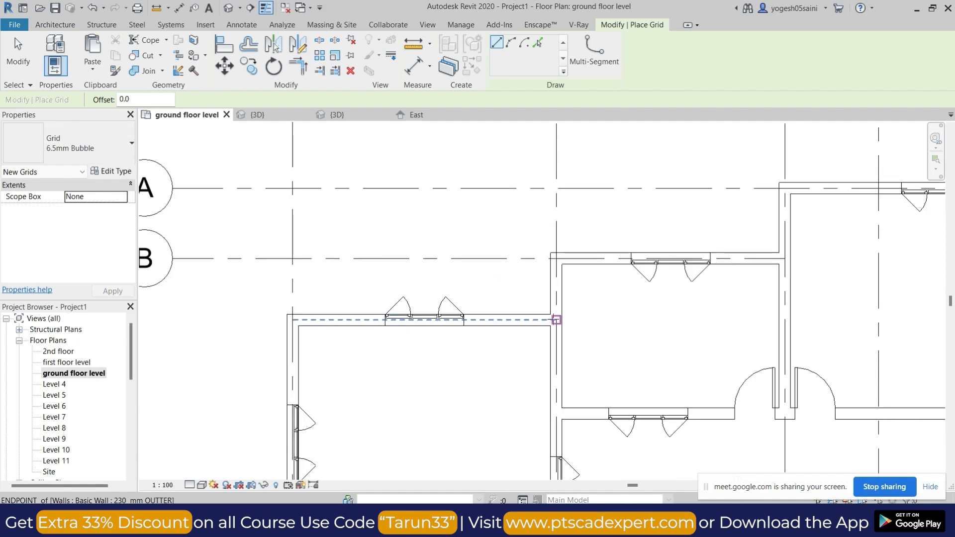
click(556, 320)
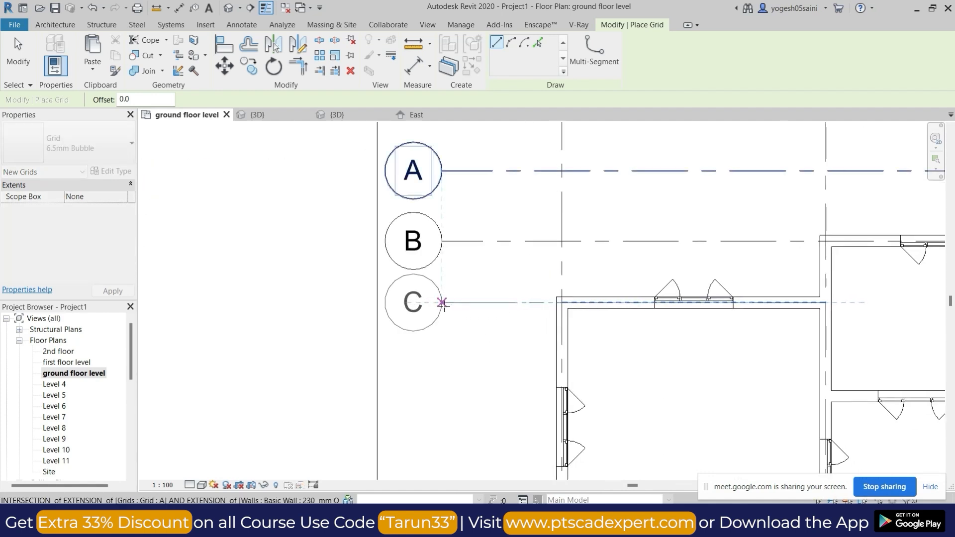
click(442, 303)
Create a horizontal grid line through the wall below the upper middle and upper-right rooms, with its bubble aligned under grid C.
scroll(485, 347, down, 2)
middle_drag(584, 371, 577, 253)
scroll(889, 277, down, 1)
middle_drag(899, 309, 747, 269)
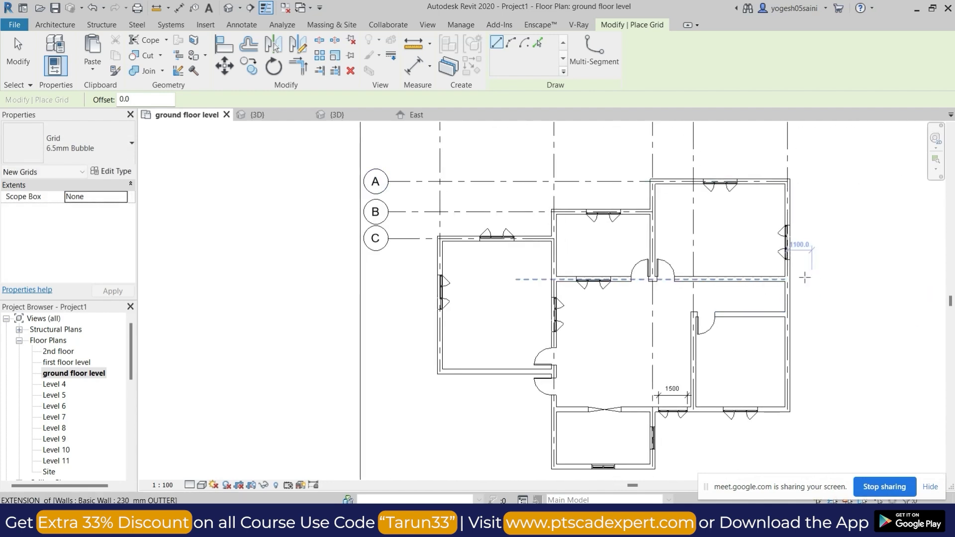
scroll(765, 282, up, 3)
scroll(537, 281, down, 2)
middle_drag(565, 295, 765, 294)
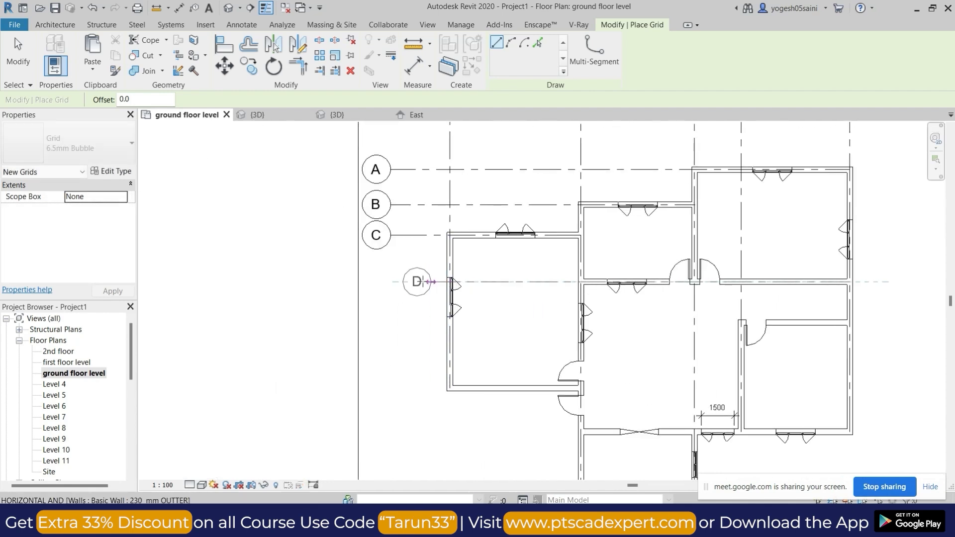
click(390, 282)
key(Escape)
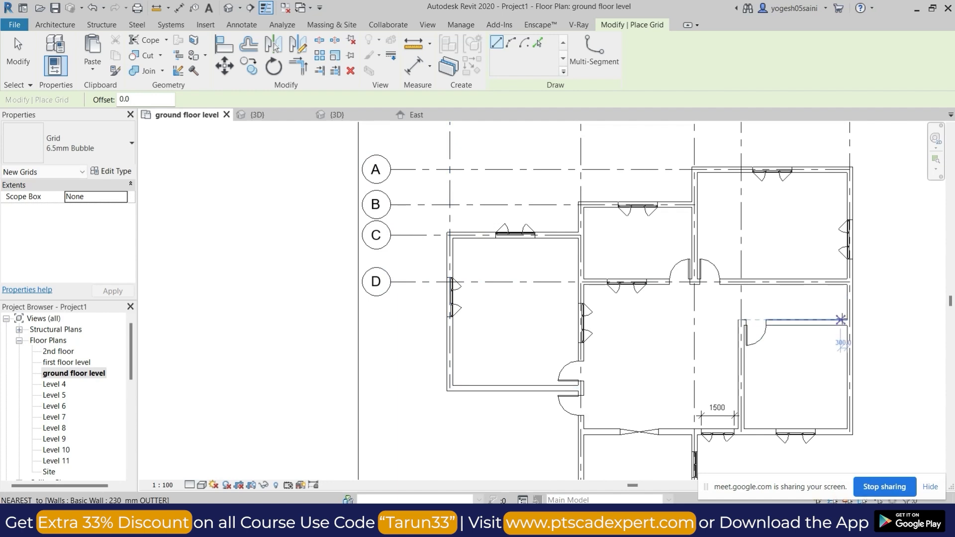
Create a horizontal grid line through the left room's bottom wall, with its bubble aligned under grid D.
scroll(849, 320, up, 2)
scroll(841, 326, down, 3)
middle_drag(693, 364, 781, 315)
scroll(620, 352, up, 5)
click(629, 350)
scroll(378, 354, down, 3)
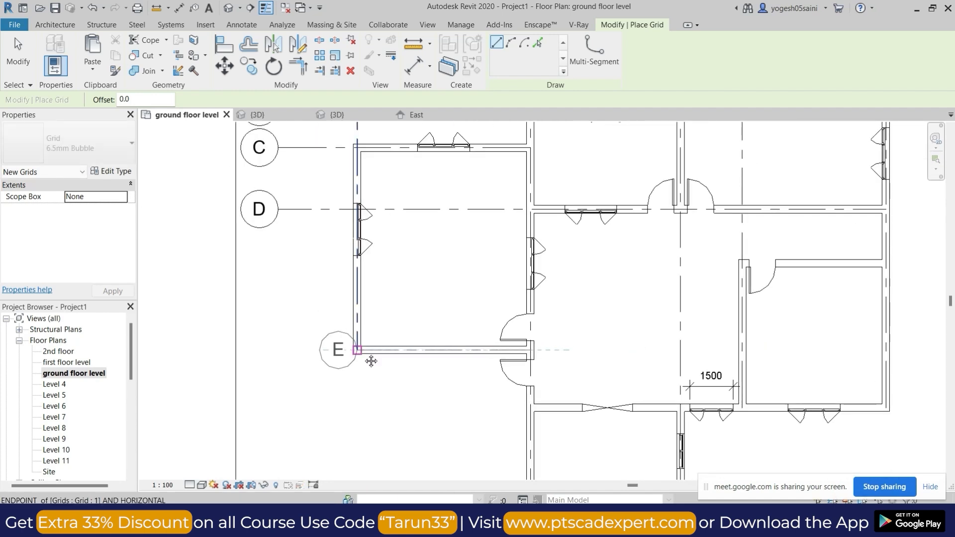
middle_drag(366, 354, 457, 350)
click(432, 350)
scroll(436, 378, down, 4)
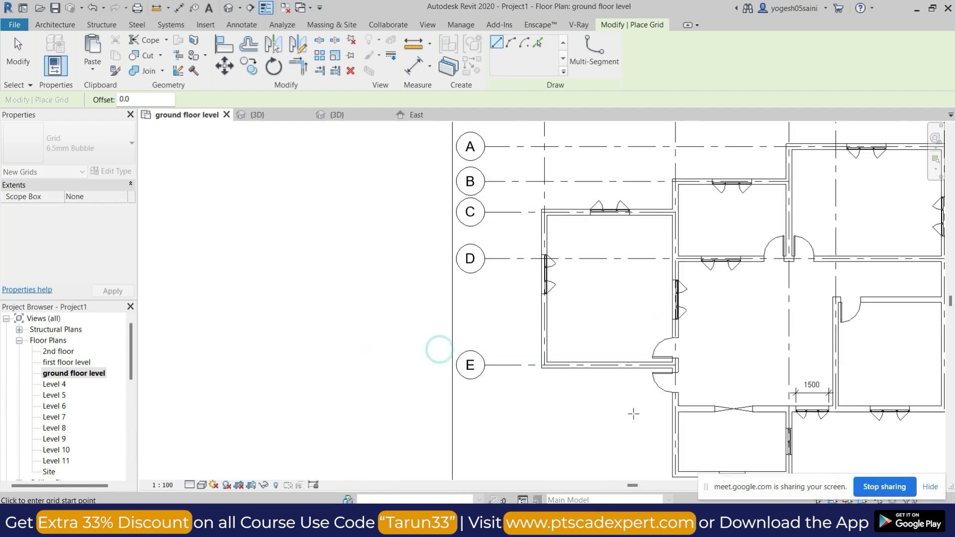
Switch to the Google Meet call, admit the people waiting to join, and return to the Revit model.
mouse_move(513, 527)
click(508, 423)
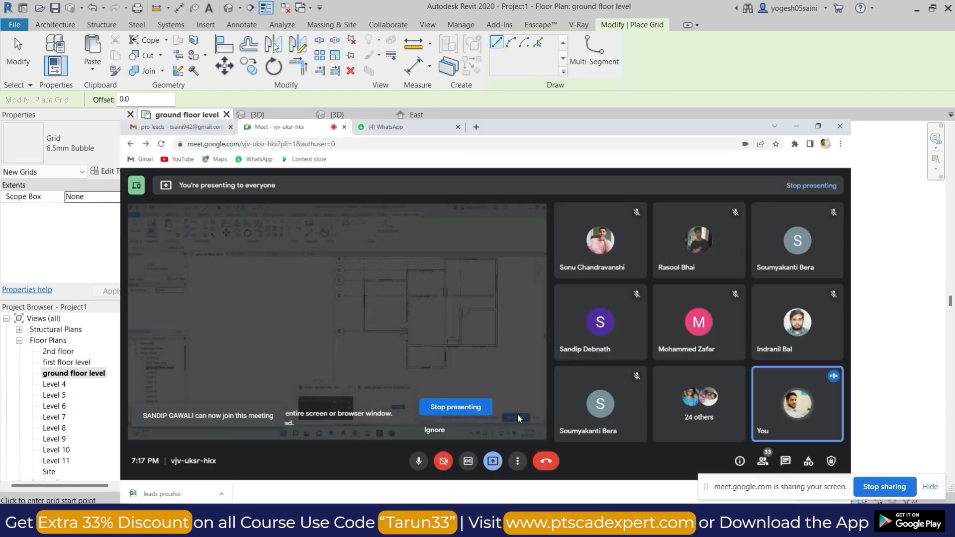
click(608, 136)
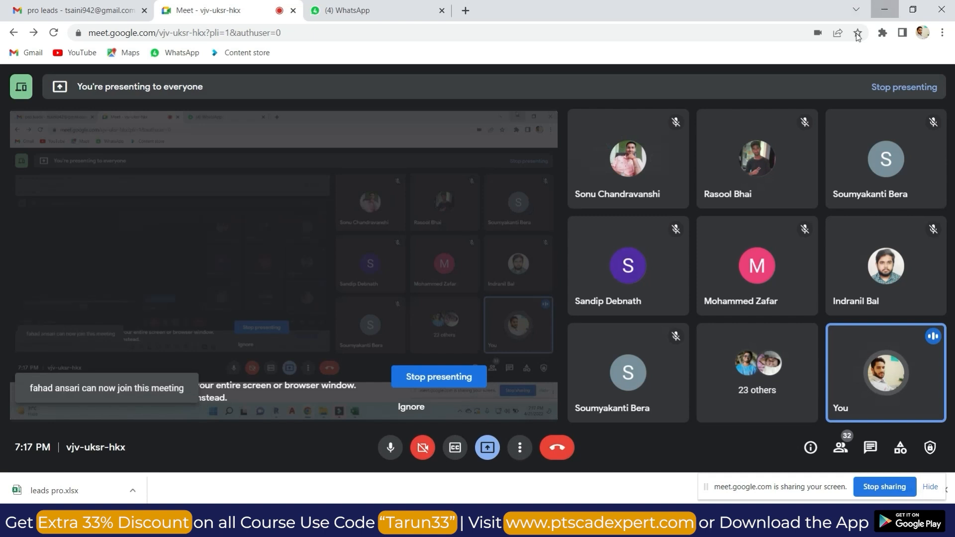
click(885, 9)
Create a horizontal grid line through the lower-right room's bottom wall and the wall opening, with its bubble aligned under grid E.
scroll(649, 277, up, 3)
middle_drag(716, 371, 698, 183)
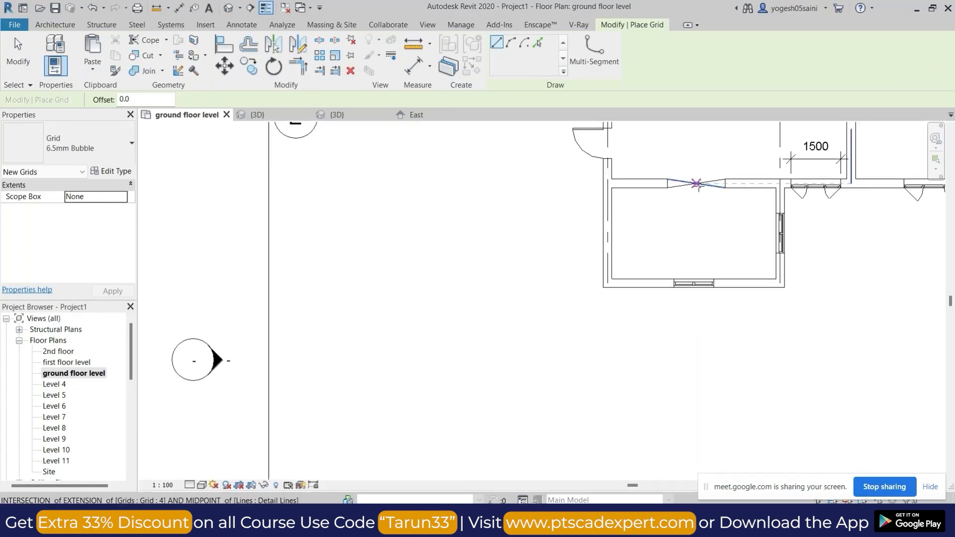
middle_drag(899, 215, 796, 296)
scroll(901, 270, up, 1)
scroll(910, 264, up, 2)
click(919, 271)
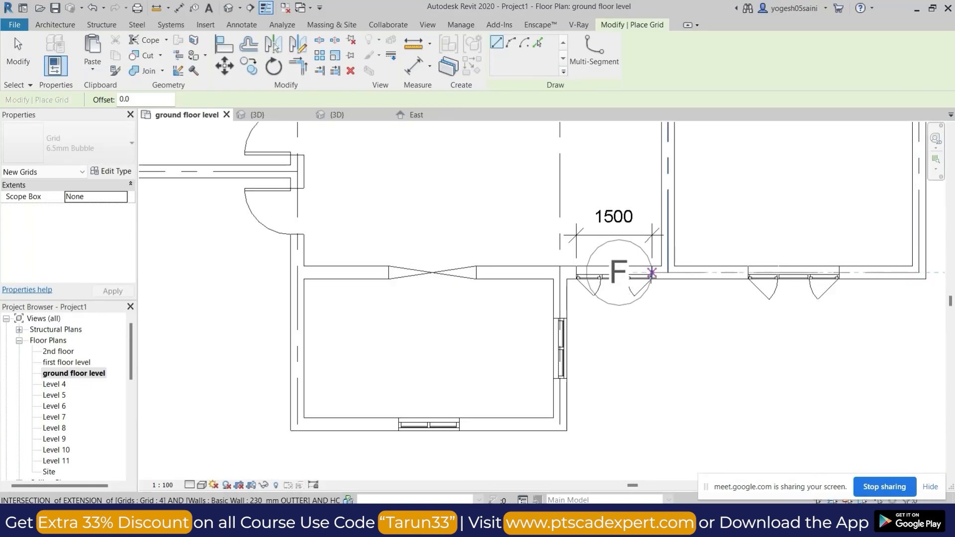
scroll(639, 274, down, 3)
middle_drag(236, 280, 499, 253)
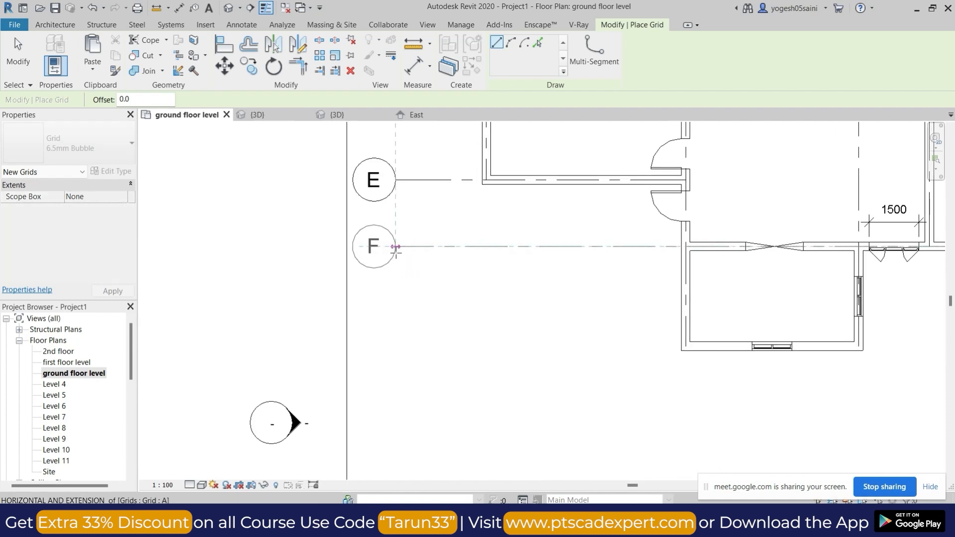
Create a horizontal grid line through the bottom wall of the lowest room, with its bubble aligned under grid F.
click(834, 345)
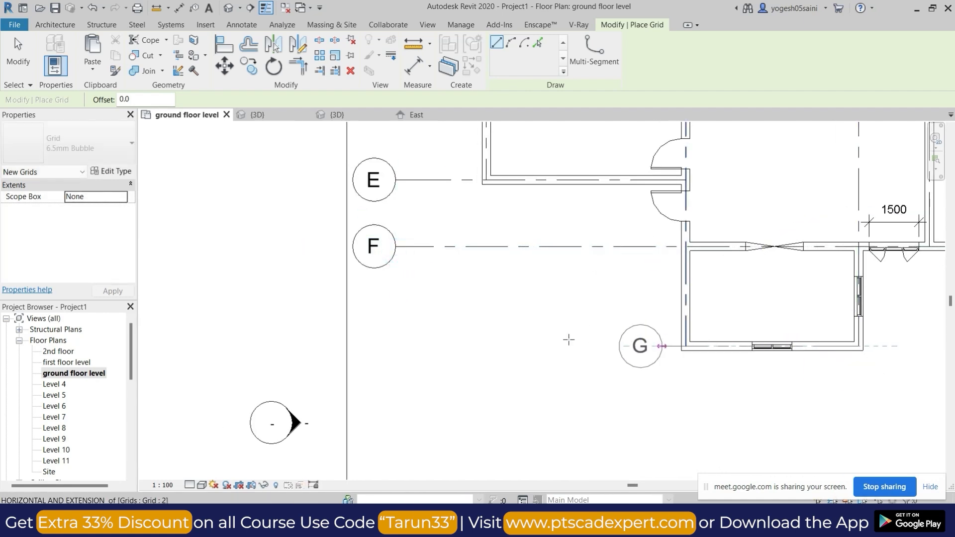
click(395, 346)
scroll(512, 390, down, 4)
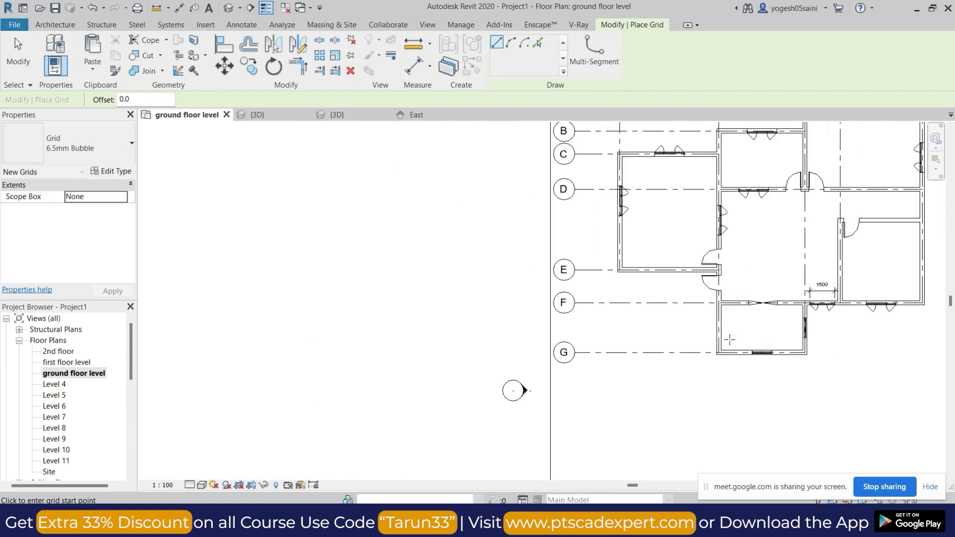
key(Escape)
key(Escape)
Extend the right ends of grid lines G and F well past the building's right outer wall.
click(525, 336)
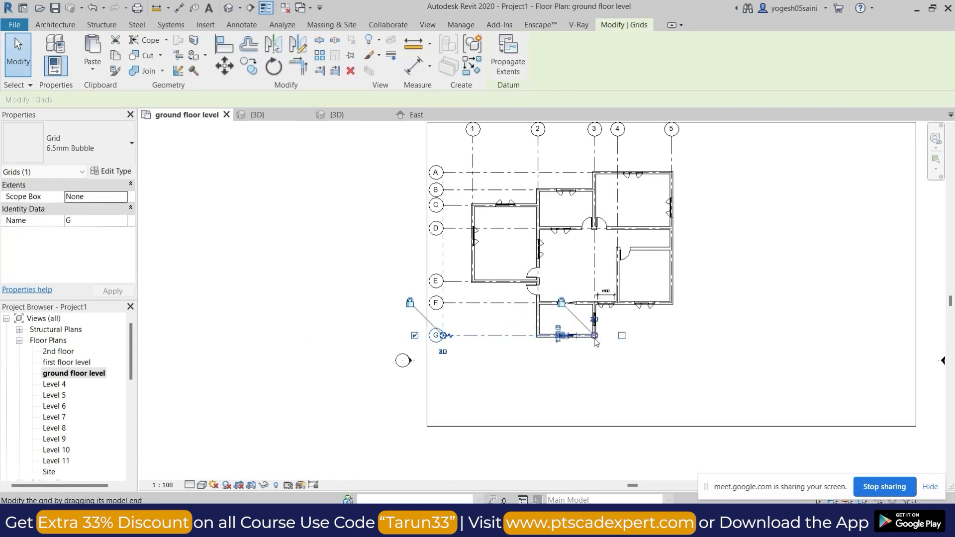
click(521, 303)
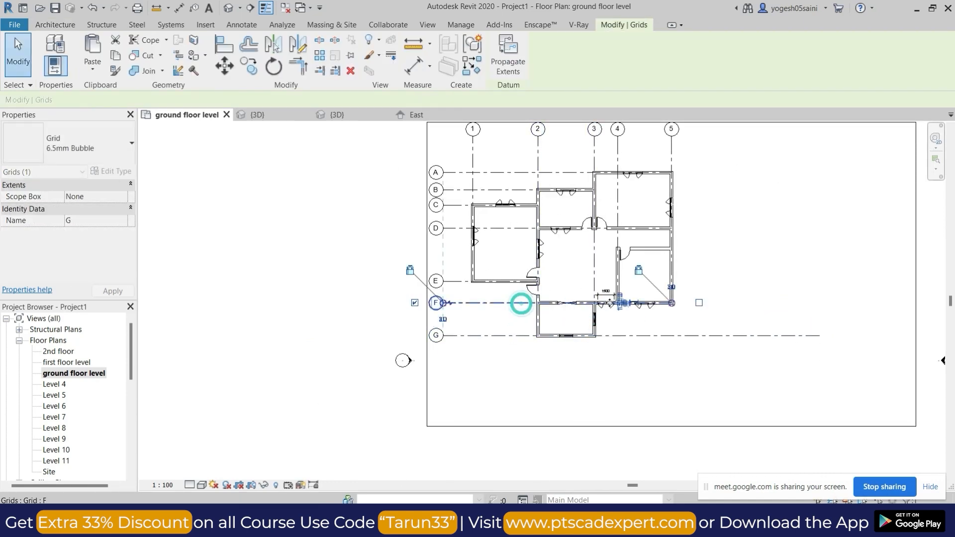
click(840, 319)
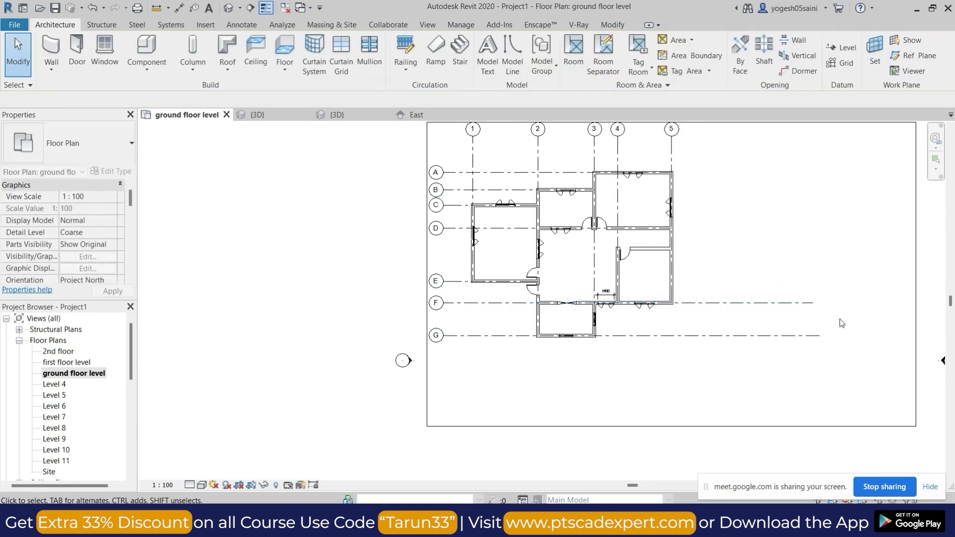
scroll(456, 314, down, 3)
click(718, 288)
key(Escape)
scroll(603, 276, up, 3)
Examine the building's doors, windows and walls in the default 3D view.
click(234, 9)
scroll(482, 274, down, 1)
shift+middle_drag(482, 273, 421, 219)
scroll(482, 292, up, 3)
scroll(482, 293, up, 3)
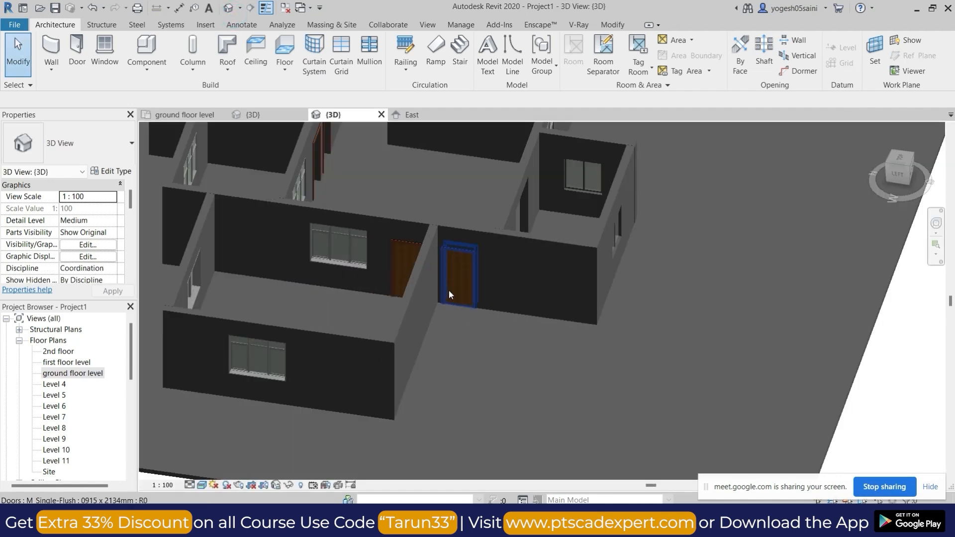
scroll(449, 290, down, 4)
shift+middle_drag(448, 299, 567, 371)
On the ground floor plan, create a rectangular structural floor about 12130 mm long against the right outer wall, from grid A to F.
double_click(90, 374)
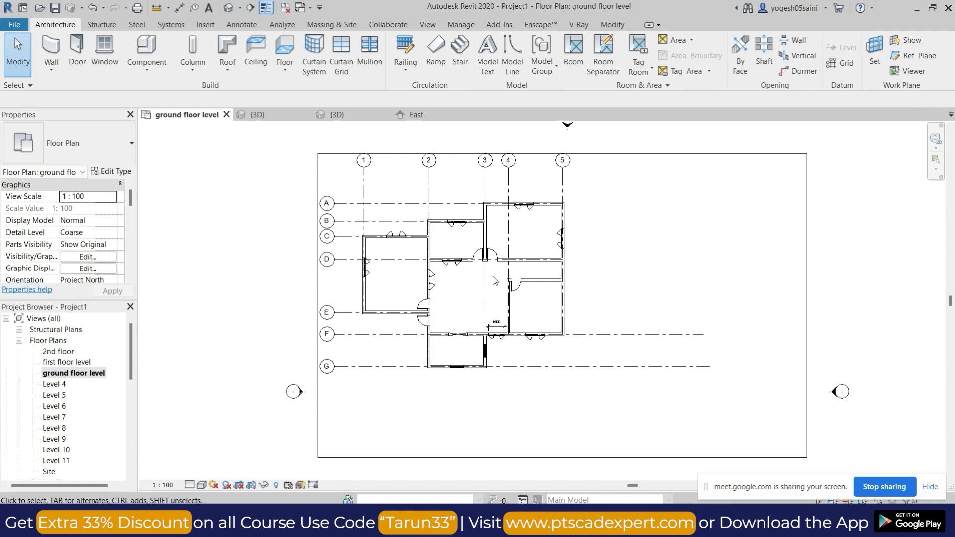
click(281, 71)
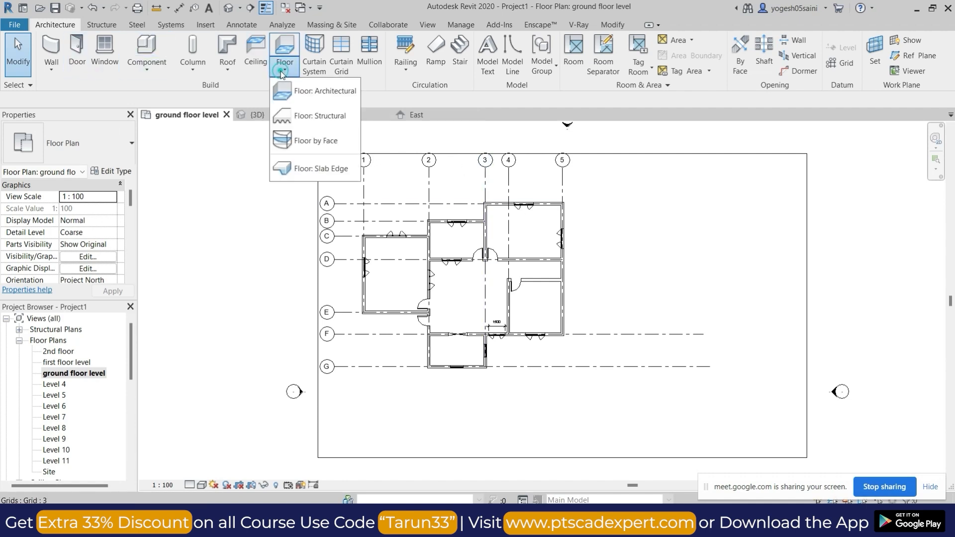
click(313, 117)
click(613, 40)
scroll(572, 214, up, 5)
scroll(577, 288, down, 4)
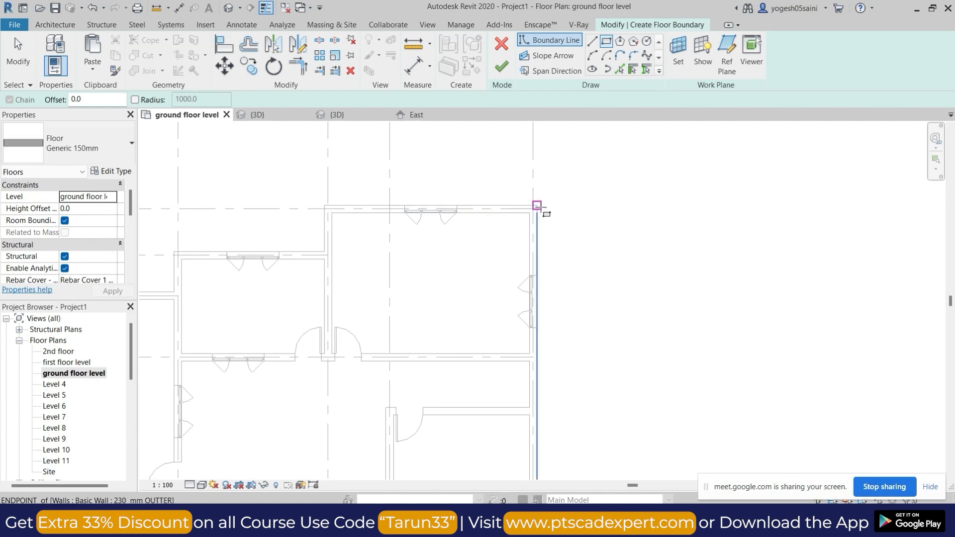
click(538, 206)
scroll(537, 205, down, 3)
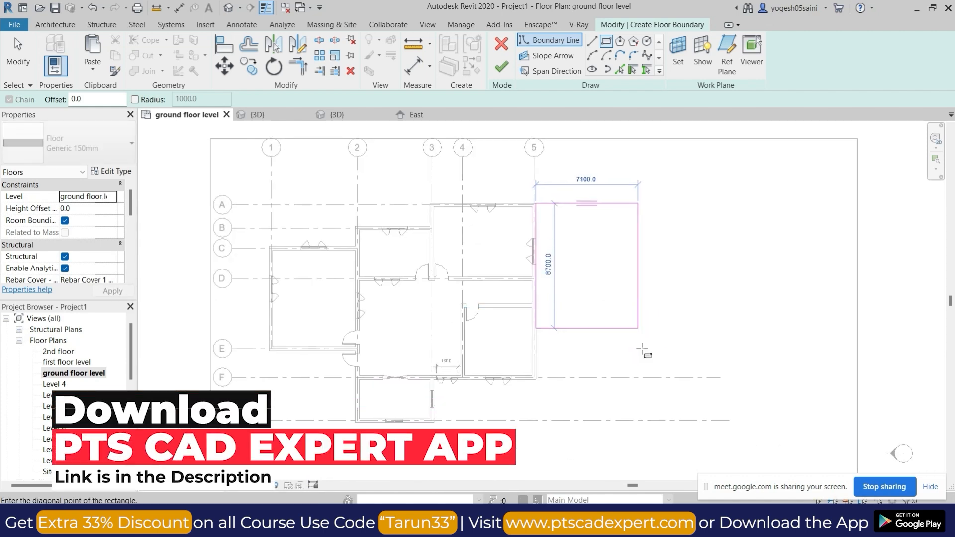
click(603, 377)
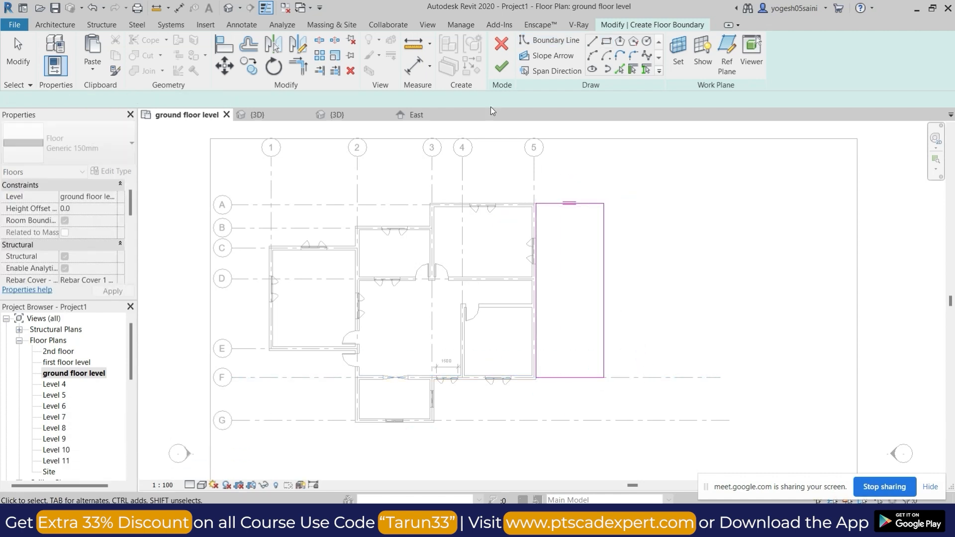
click(497, 70)
Set the level of the new floor beside the right outer wall to first floor level.
click(597, 210)
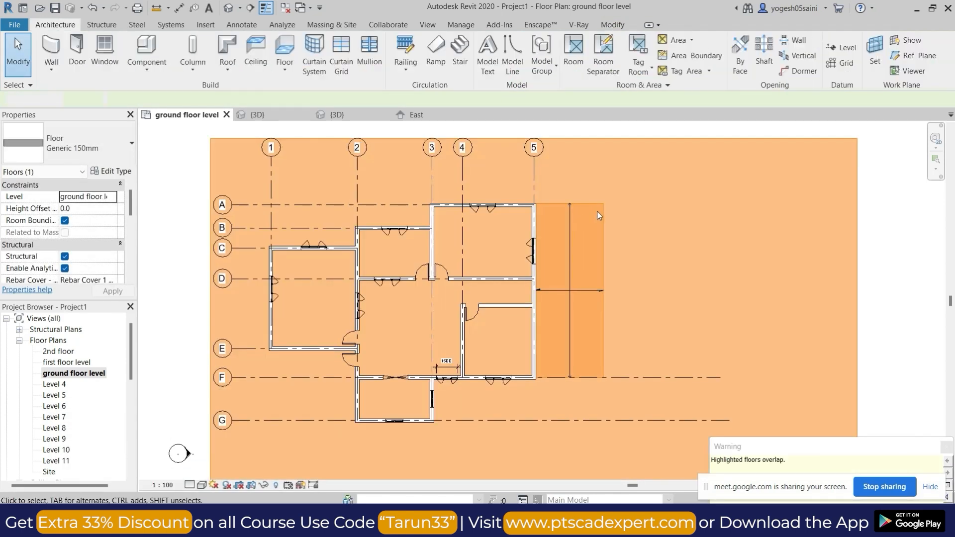
click(599, 208)
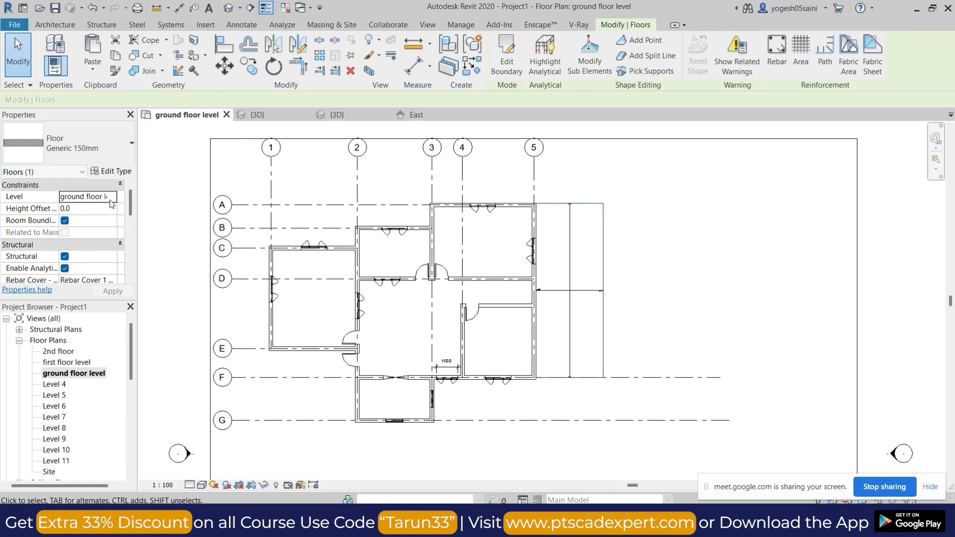
click(113, 197)
click(83, 218)
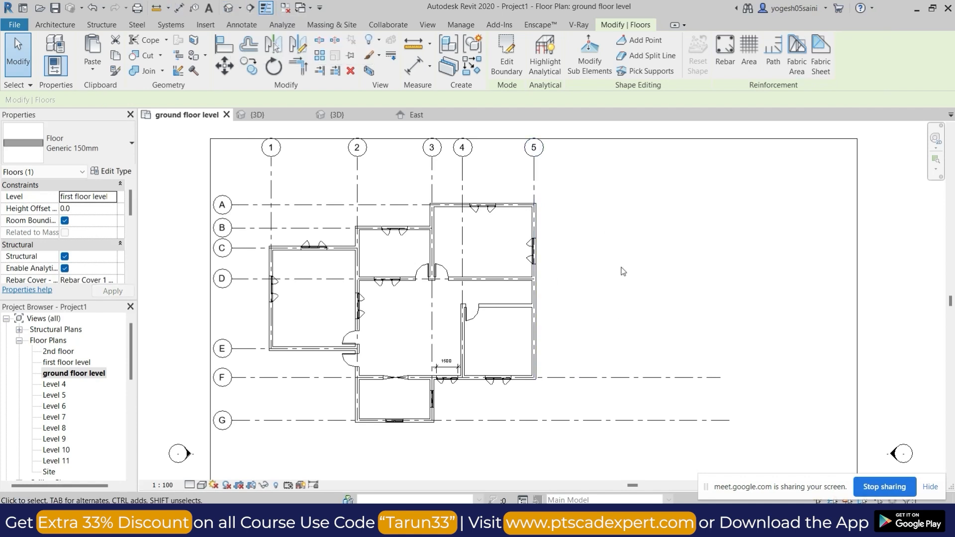
Open the default 3D view, check the raised slab beside the building, and orient the view to the top.
click(231, 8)
shift+middle_drag(641, 255, 703, 270)
scroll(674, 267, up, 3)
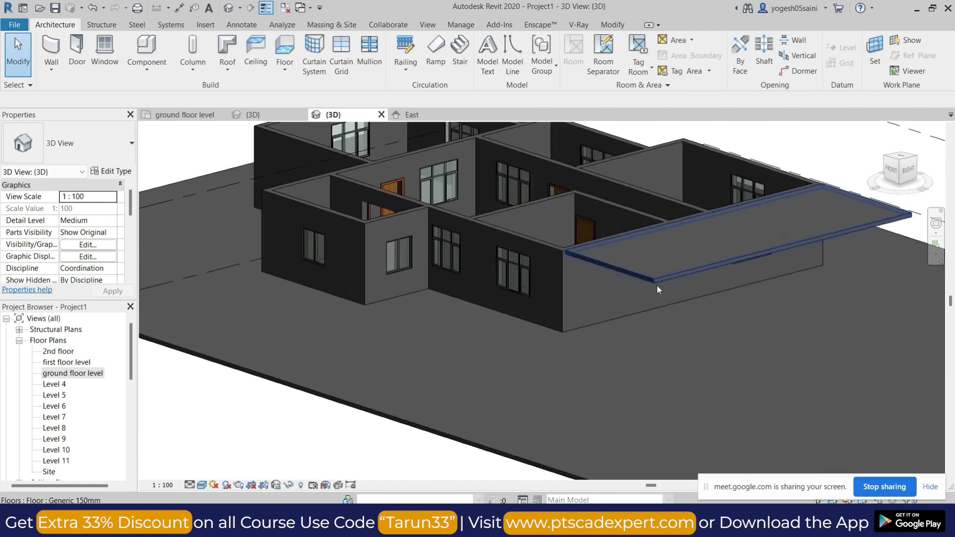
scroll(595, 351, down, 2)
shift+middle_drag(601, 369, 829, 261)
click(605, 324)
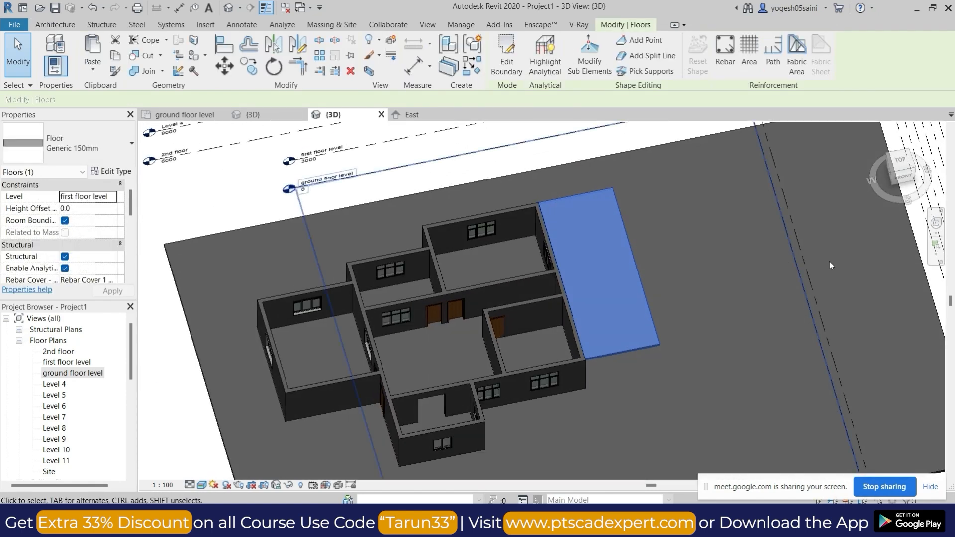
click(900, 163)
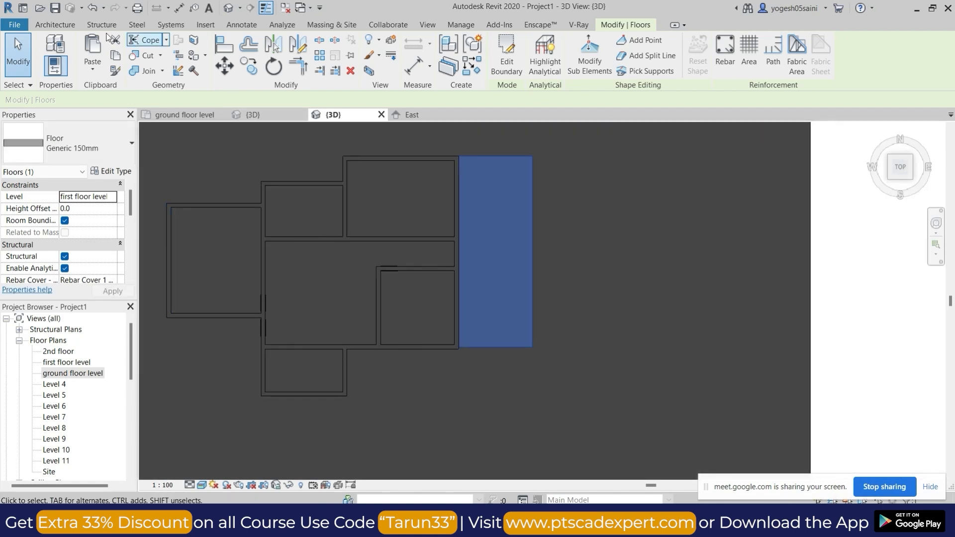
Start a stair from ground floor level to first floor level and set its desired number of risers to 19.
click(58, 24)
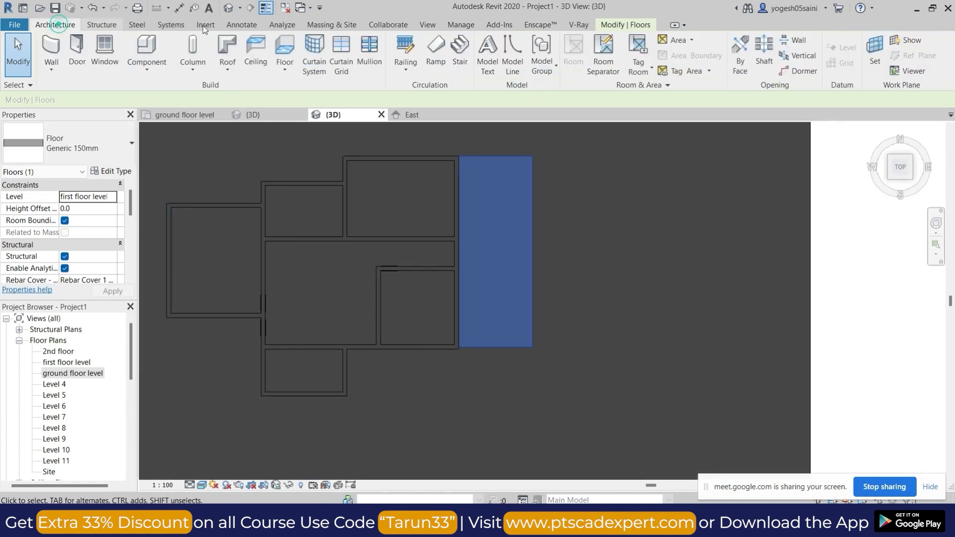
click(459, 50)
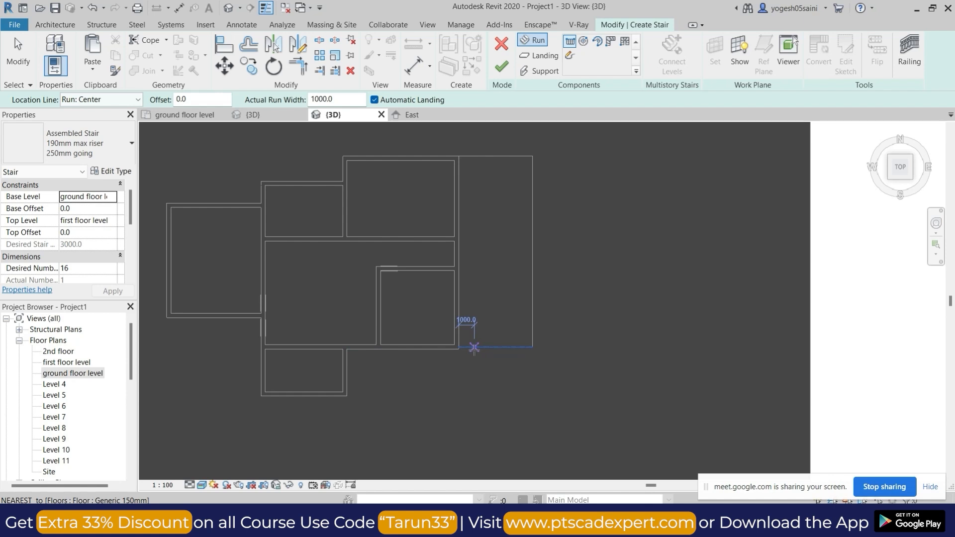
scroll(473, 345, up, 3)
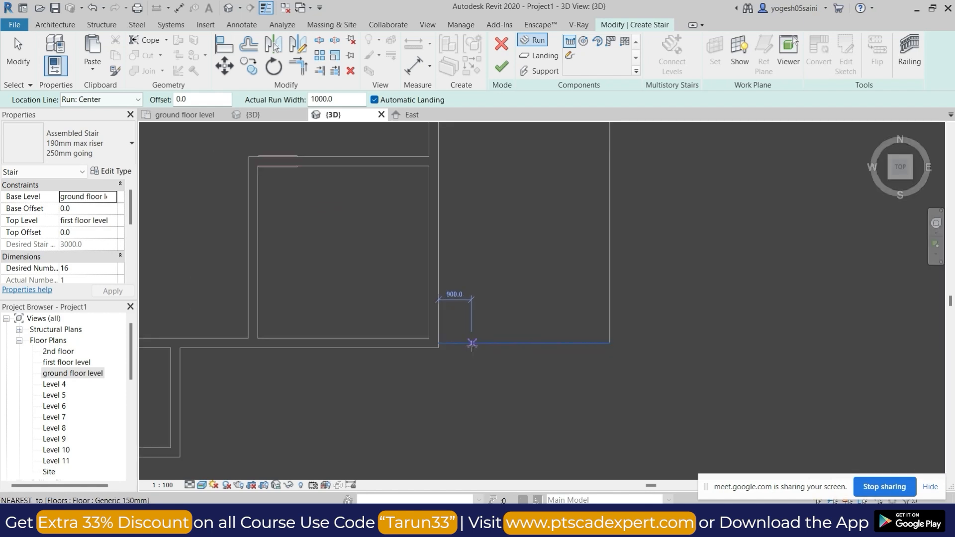
click(110, 197)
click(111, 199)
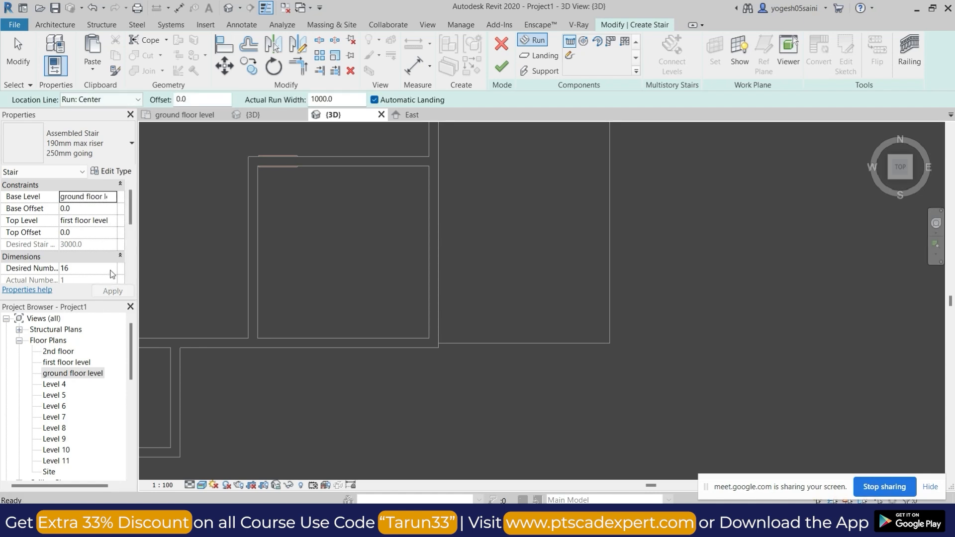
scroll(113, 273, down, 2)
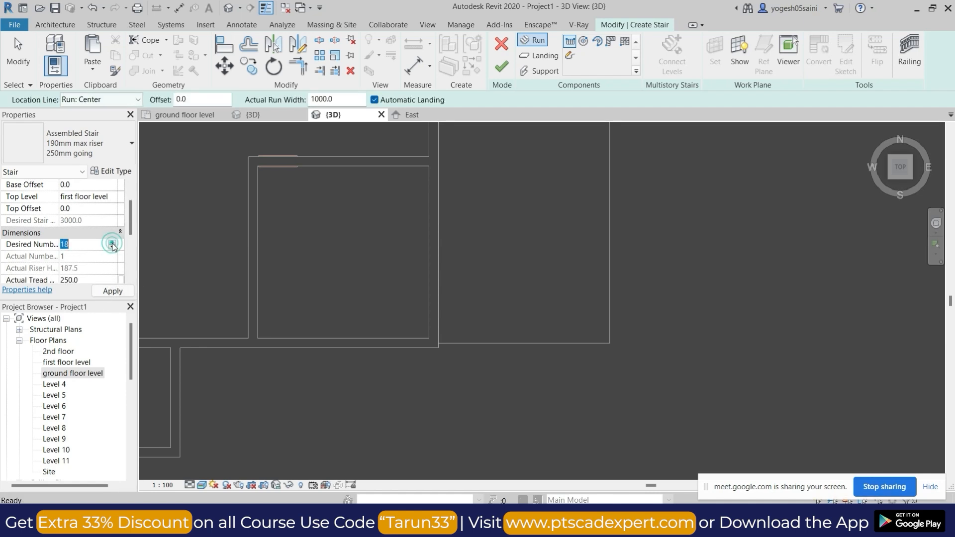
click(105, 292)
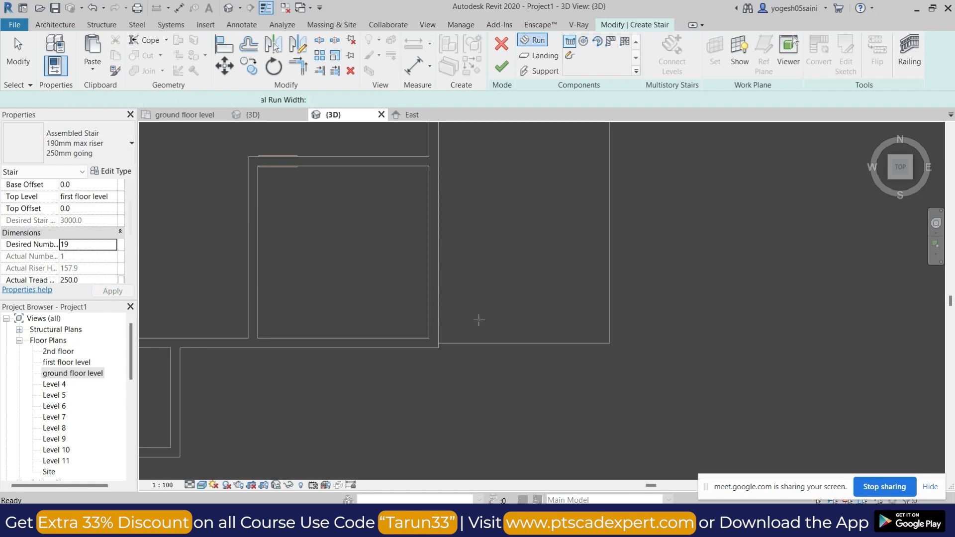
Create a U-shaped stair beside the right outer wall with an 11-riser run, a landing and an 8-riser return run.
click(465, 337)
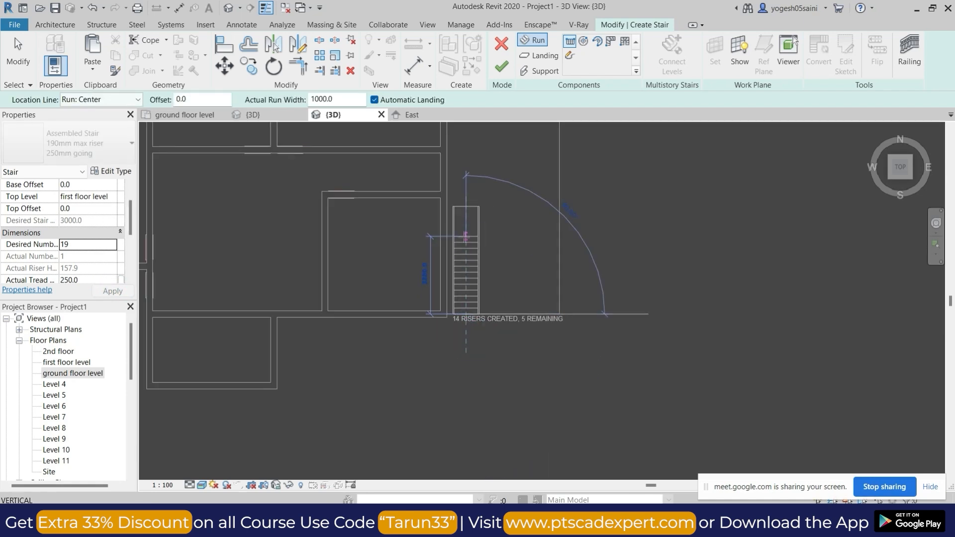
key(Escape)
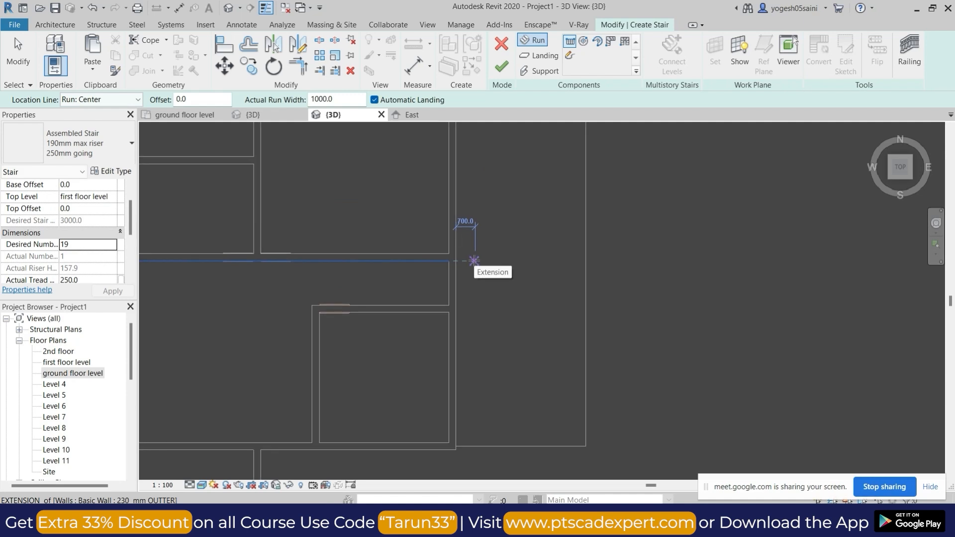
click(475, 260)
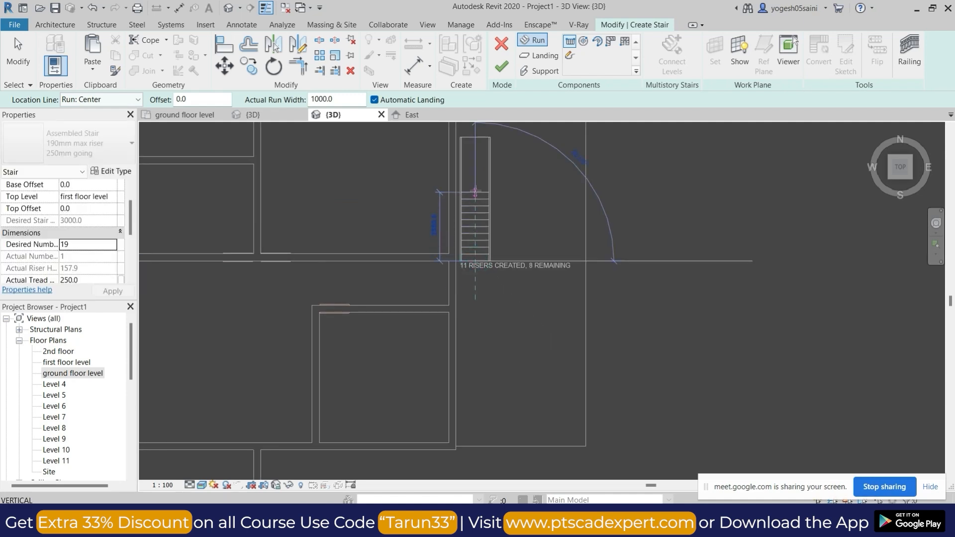
click(511, 193)
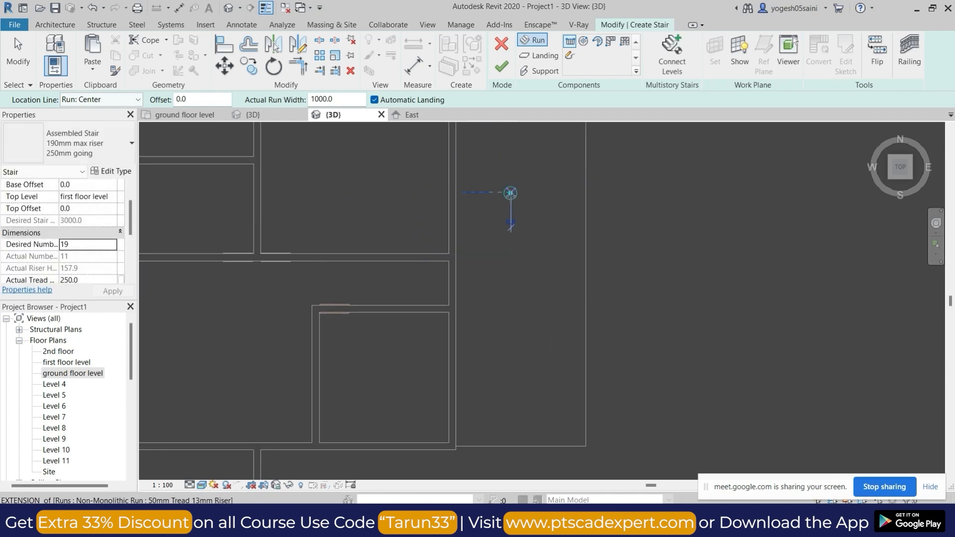
click(511, 256)
click(503, 69)
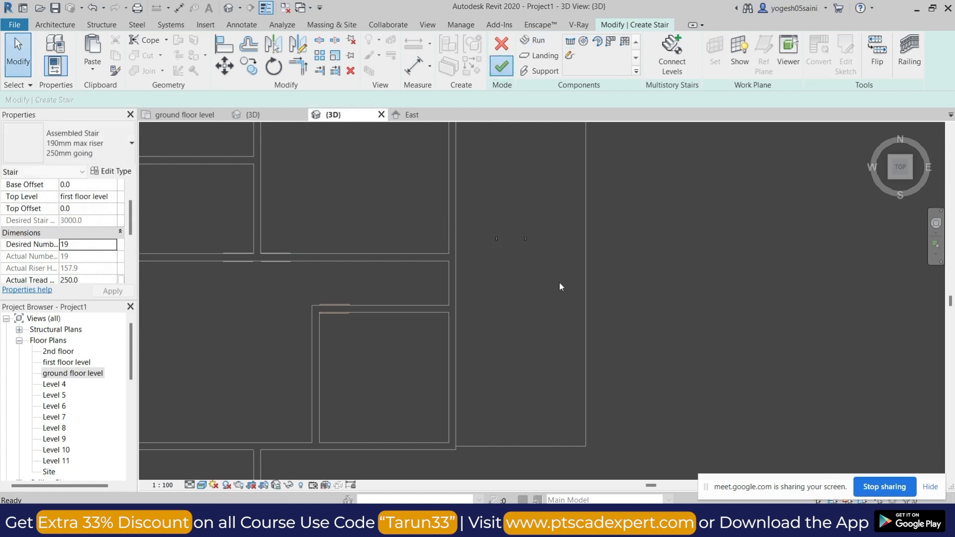
Edit the raised floor's boundary and draw a rectangle enclosing the whole stair as an opening.
shift+middle_drag(559, 282, 508, 149)
shift+middle_drag(614, 311, 599, 162)
scroll(596, 285, up, 3)
click(595, 287)
shift+middle_drag(595, 287, 852, 211)
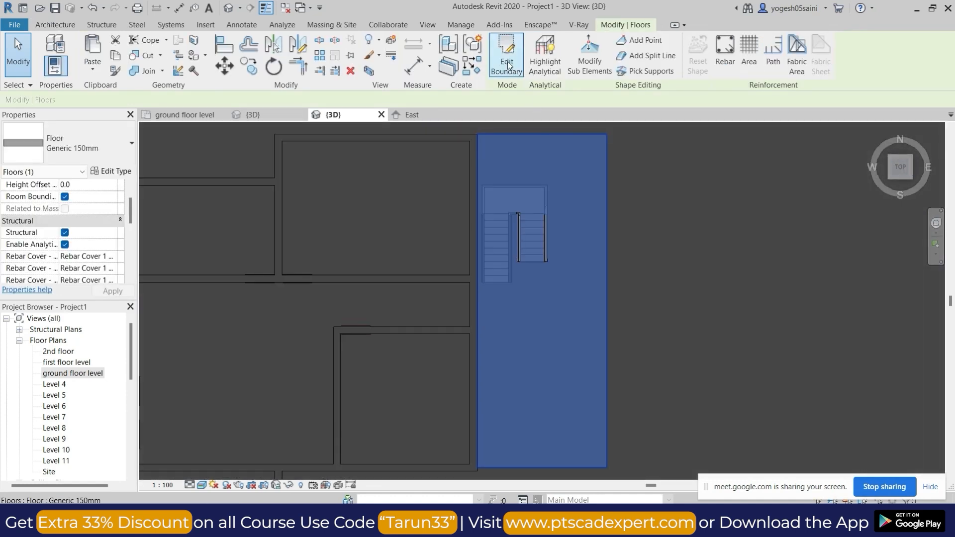
click(507, 59)
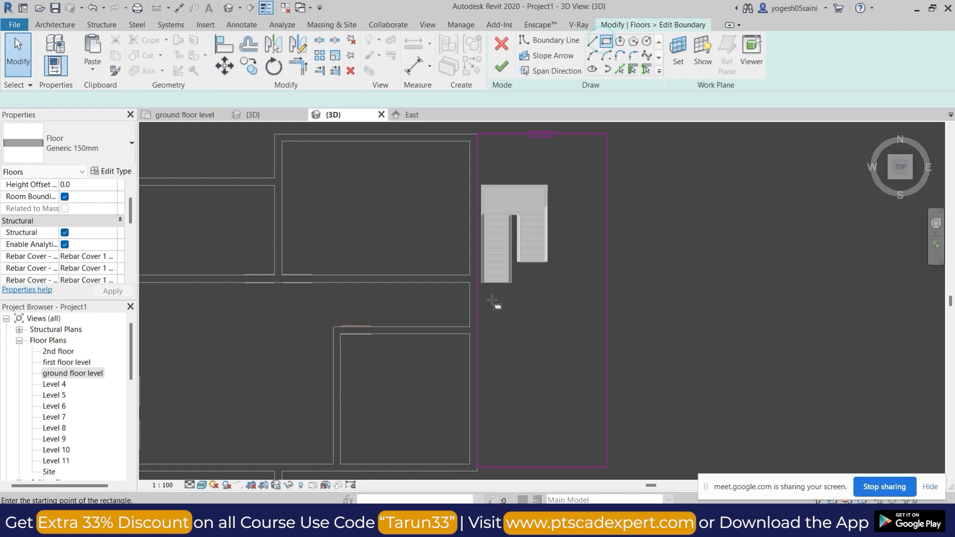
scroll(492, 300, up, 3)
scroll(475, 275, up, 2)
click(475, 275)
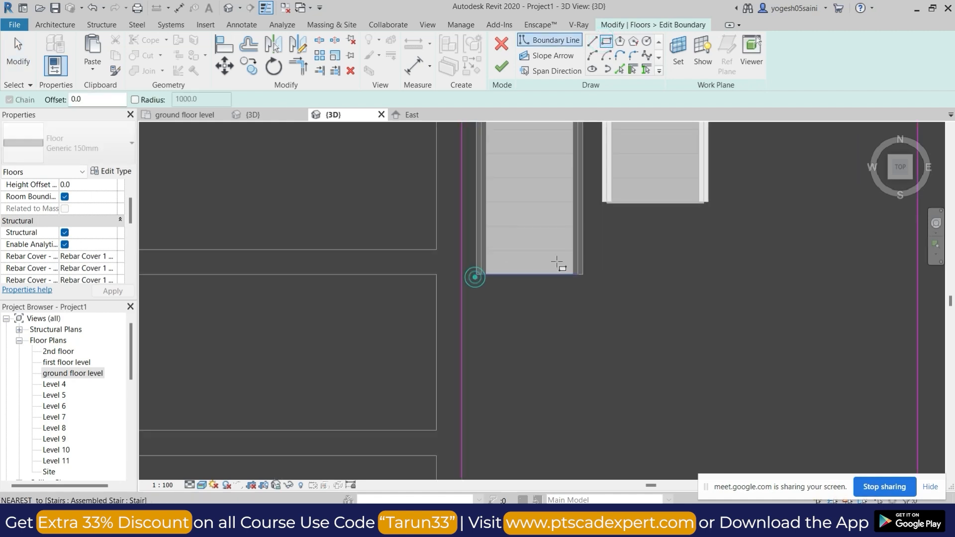
scroll(604, 246, down, 2)
middle_drag(657, 222, 657, 319)
click(664, 162)
Draw two boundary lines along the shorter run's end and down to the lower edge of the opening rectangle.
click(592, 42)
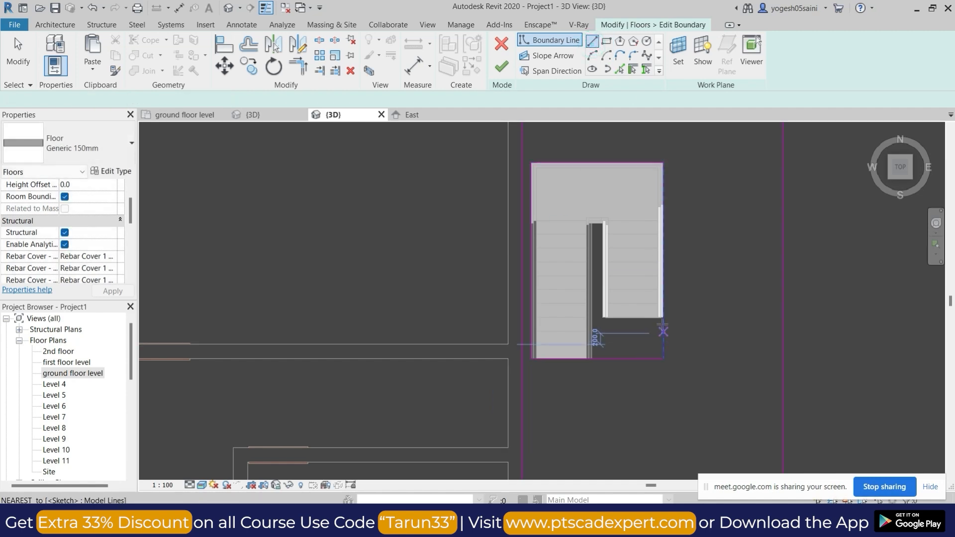
scroll(662, 324, up, 2)
click(665, 311)
click(544, 312)
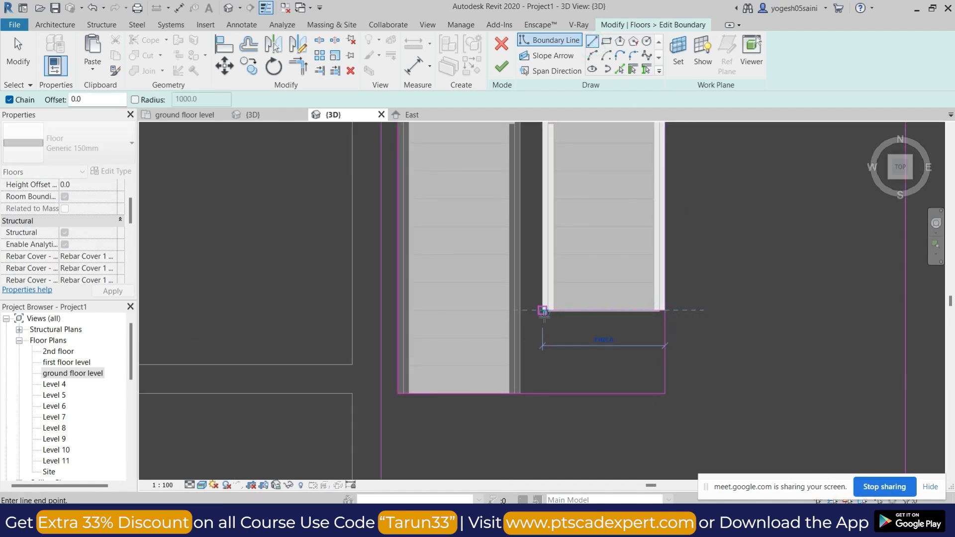
click(543, 393)
key(Escape)
Trim the opening outline to follow the stair's stepped shape and finish the floor without attaching the walls to its bottom.
key(t)
key(r)
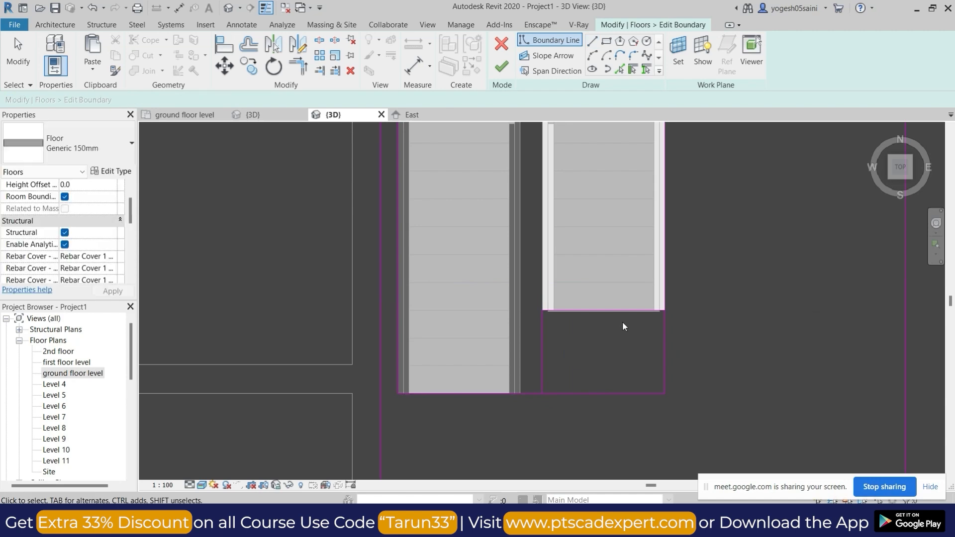
click(657, 309)
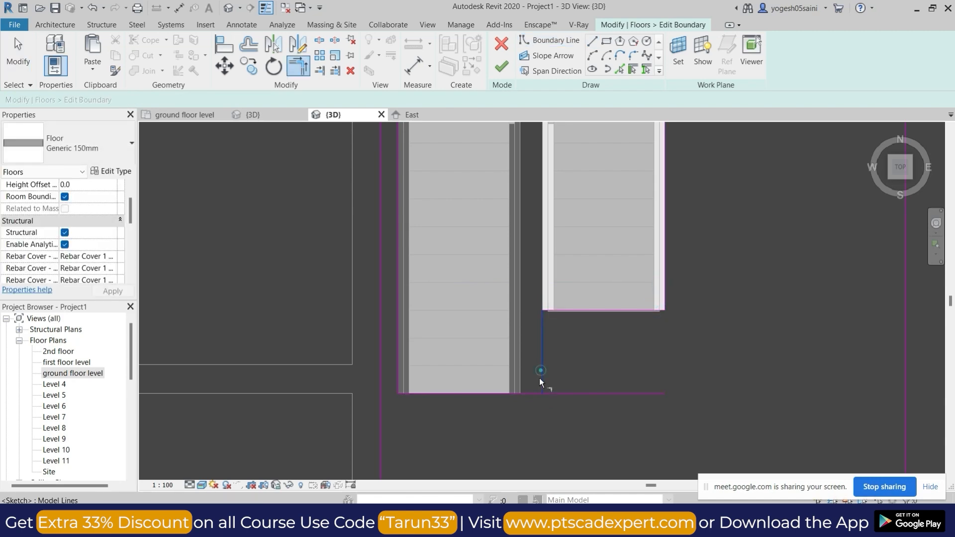
click(501, 66)
scroll(632, 298, down, 4)
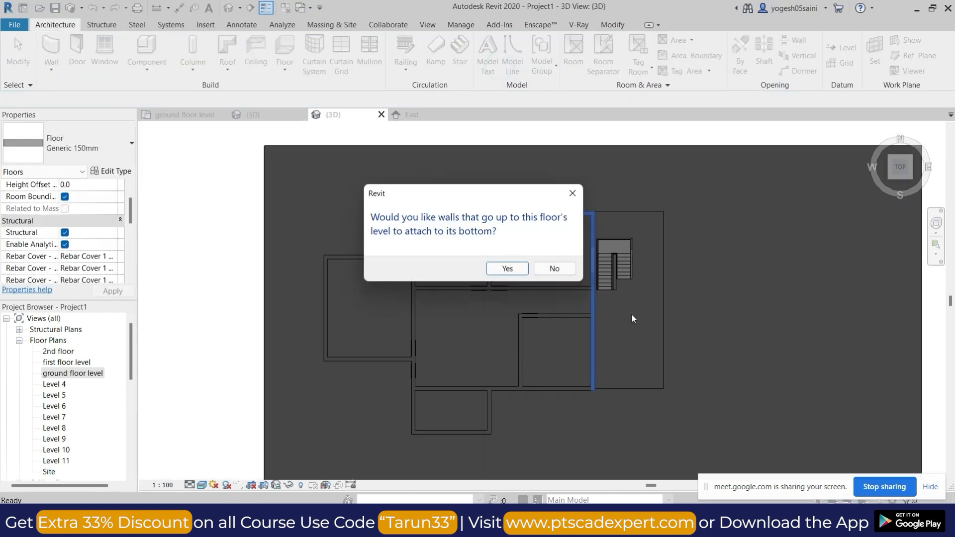
click(550, 270)
Examine the stair inside its floor opening in the 3D view from above and at an angle.
scroll(628, 275, up, 5)
shift+middle_drag(612, 328, 595, 196)
scroll(617, 341, down, 2)
key(Escape)
scroll(728, 289, up, 3)
click(730, 285)
key(Escape)
scroll(730, 302, down, 3)
shift+middle_drag(767, 390, 784, 394)
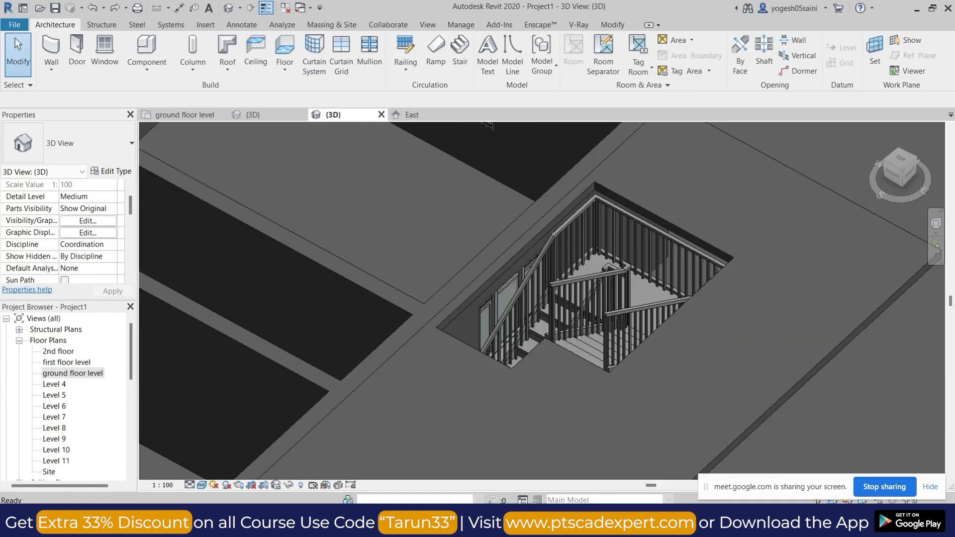
Check the Google Meet call and return to Revit to examine the stair's upper run and railings.
mouse_move(518, 523)
click(500, 455)
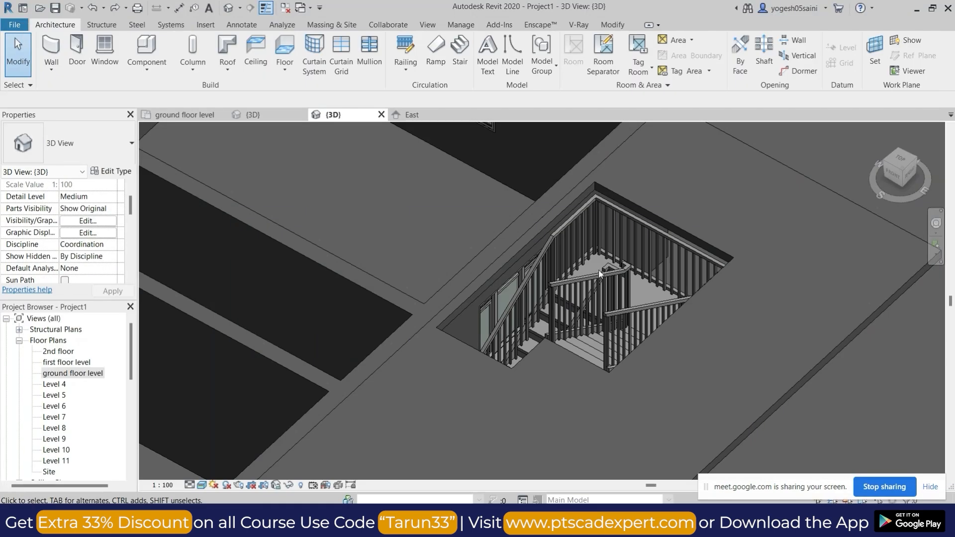
shift+middle_drag(528, 234, 667, 260)
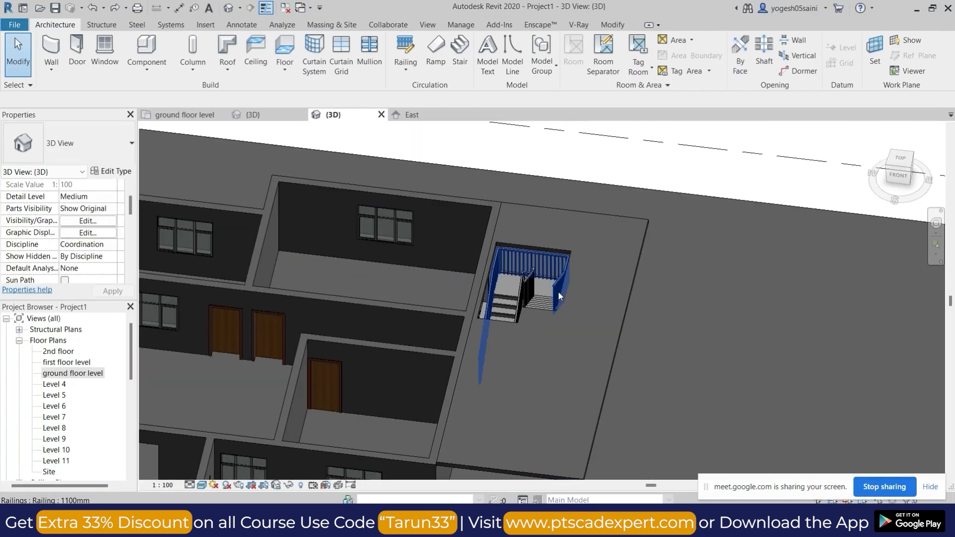
scroll(547, 280, up, 3)
shift+middle_drag(537, 283, 712, 338)
middle_drag(436, 447, 609, 299)
scroll(471, 368, up, 3)
click(437, 345)
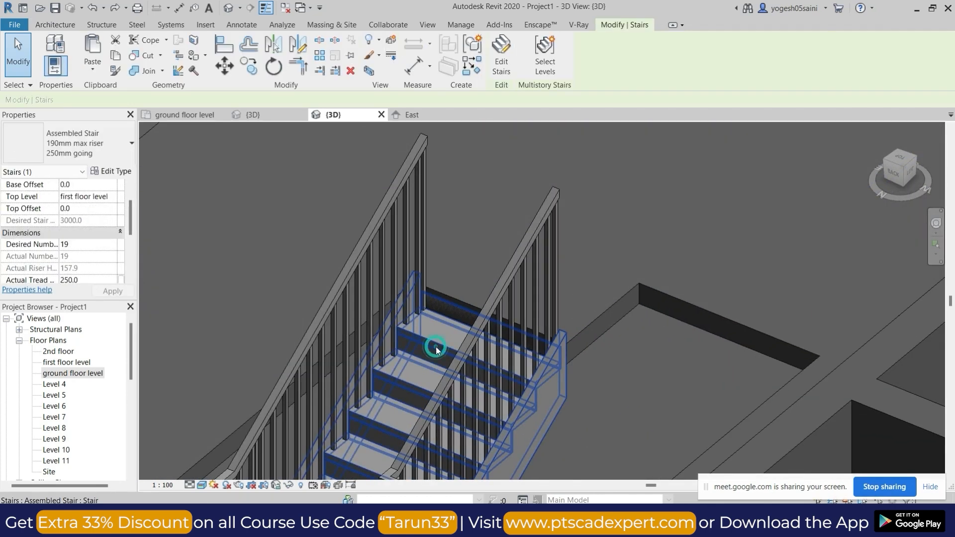
scroll(473, 309, down, 5)
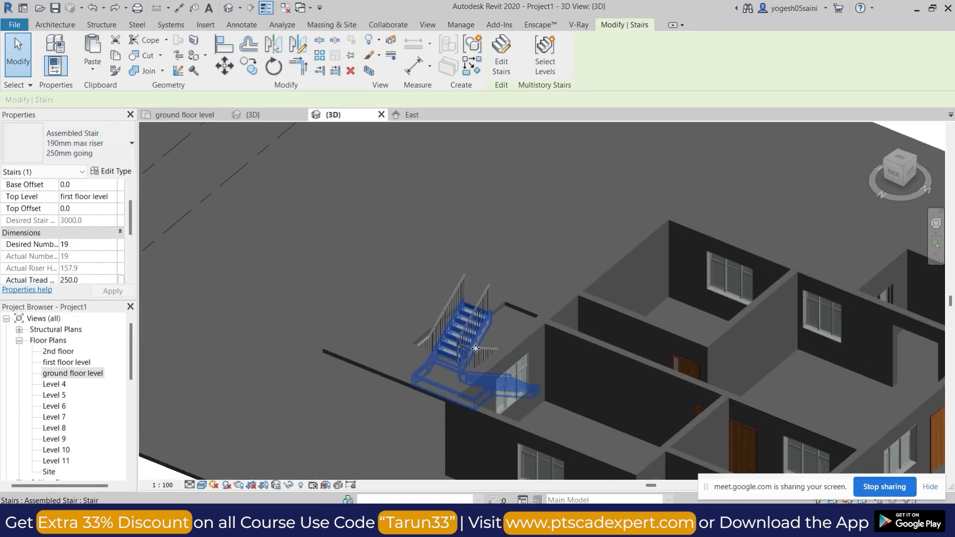
Temporarily hide the raised floor and examine the stair's runs, landing and railings from several sides.
click(375, 376)
key(h)
key(h)
shift+middle_drag(413, 404, 625, 330)
scroll(552, 344, up, 4)
shift+middle_drag(541, 374, 771, 410)
scroll(596, 215, up, 3)
scroll(670, 358, down, 1)
scroll(676, 372, down, 2)
shift+middle_drag(676, 371, 641, 279)
scroll(666, 344, down, 1)
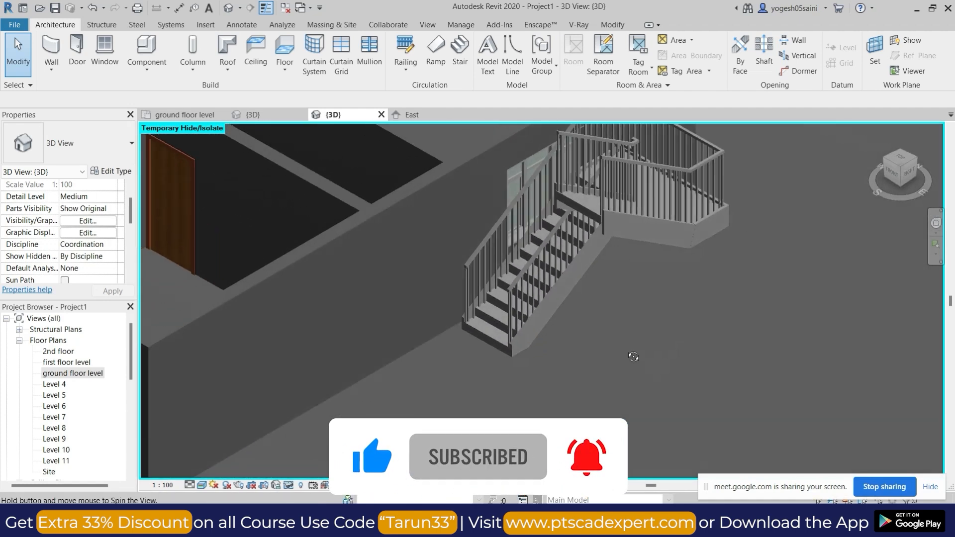
Change the stair's type from the assembled stair to Precast Stair.
click(584, 213)
click(115, 151)
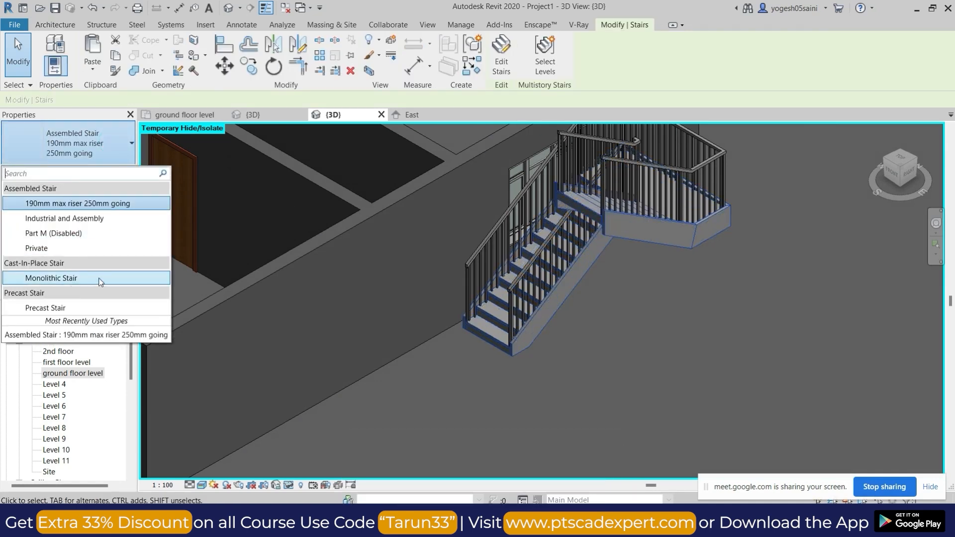
click(71, 310)
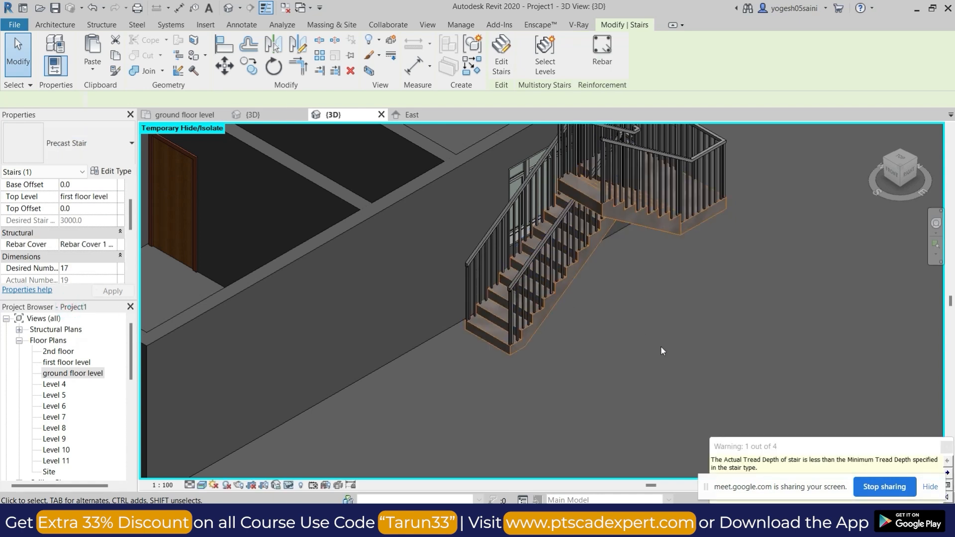
click(665, 321)
Change both stair railings to the 900mm Pipe type.
scroll(643, 307, down, 3)
shift+middle_drag(643, 308, 666, 333)
scroll(709, 339, up, 4)
scroll(708, 338, up, 2)
scroll(708, 320, down, 6)
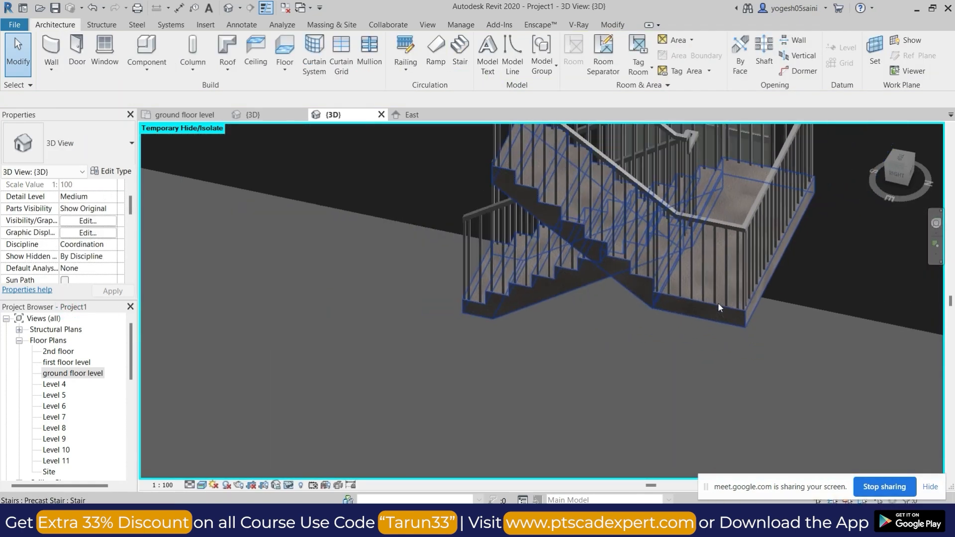
scroll(697, 299, up, 2)
scroll(697, 298, up, 2)
click(693, 295)
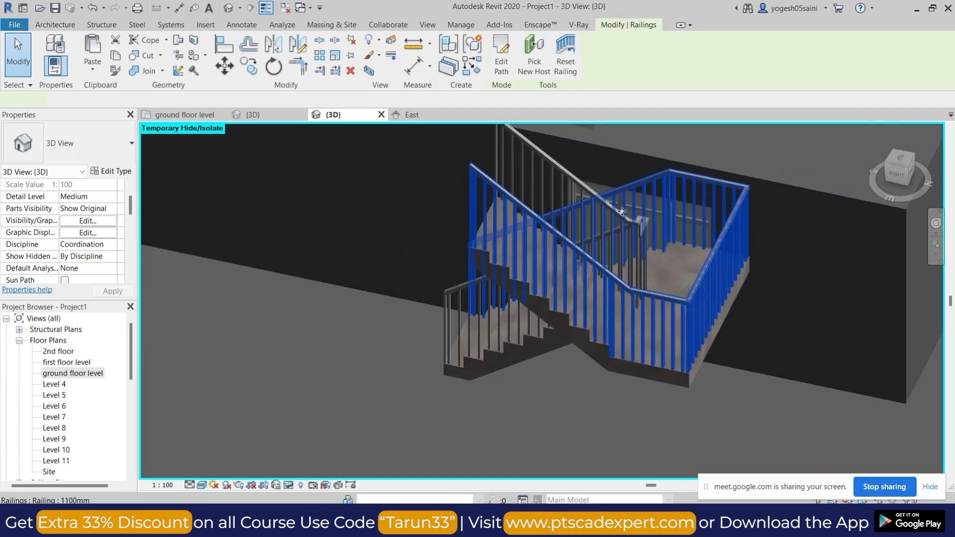
scroll(570, 176, up, 3)
ctrl+click(570, 176)
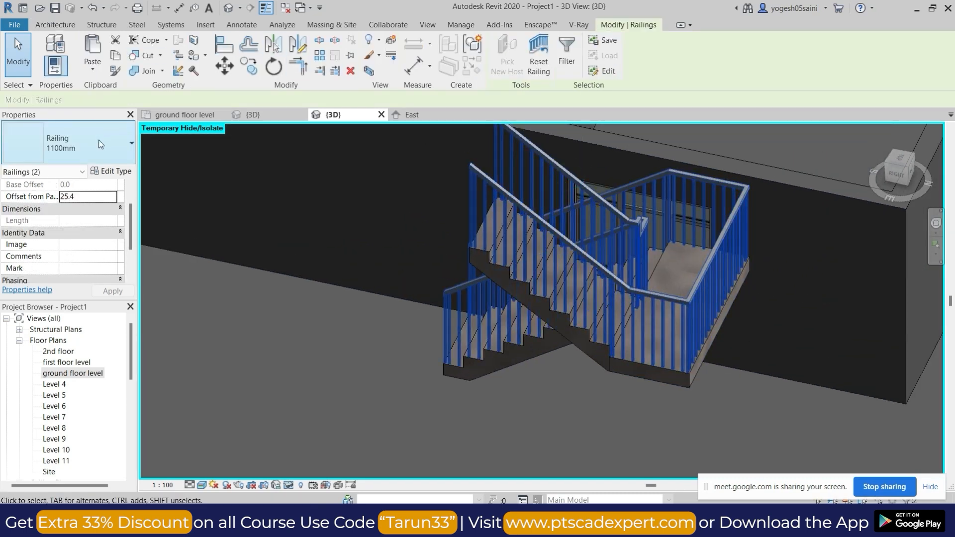
click(80, 144)
click(80, 220)
key(Escape)
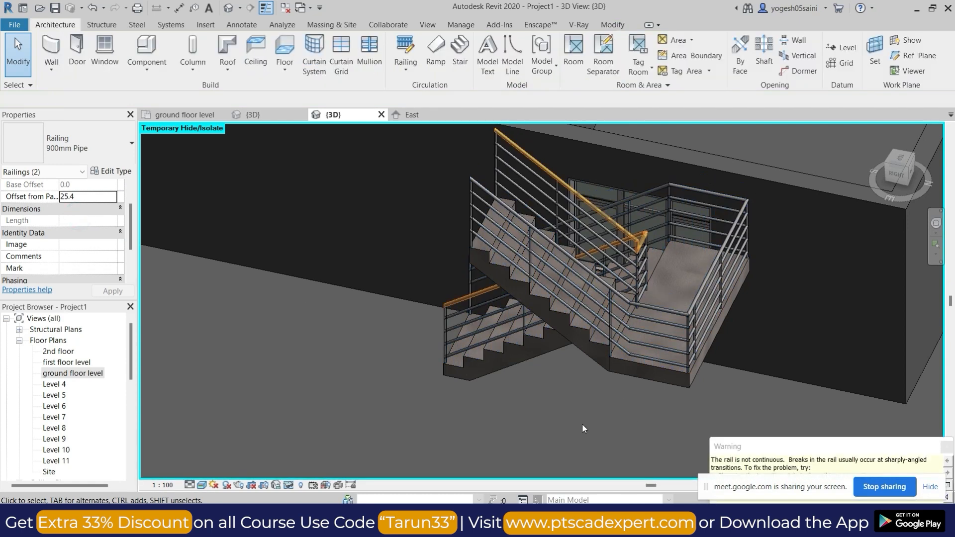
Restore the temporarily hidden floor and set the precast stair's desired number of risers to 19.
scroll(552, 374, down, 3)
shift+middle_drag(552, 375, 540, 304)
scroll(649, 313, down, 2)
scroll(496, 277, up, 4)
click(492, 282)
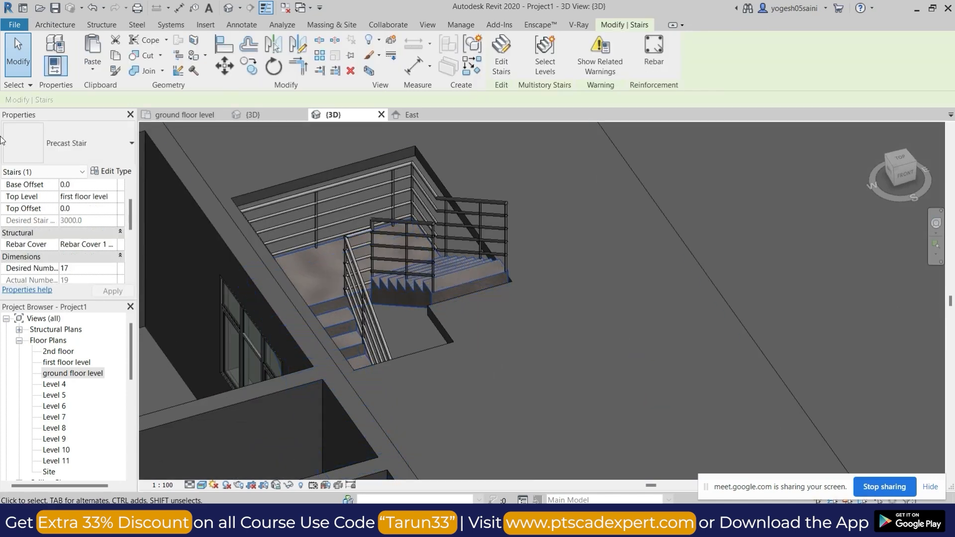
scroll(114, 259, down, 1)
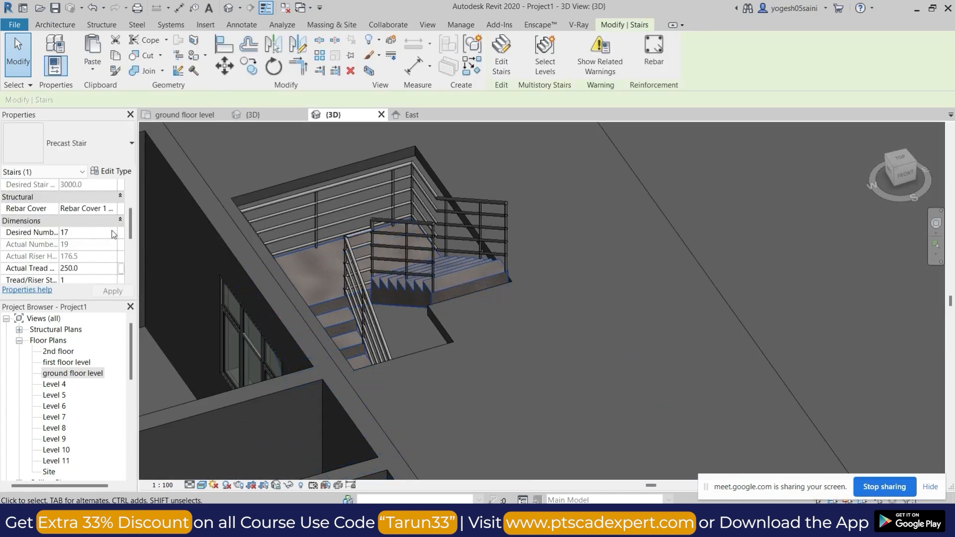
click(119, 291)
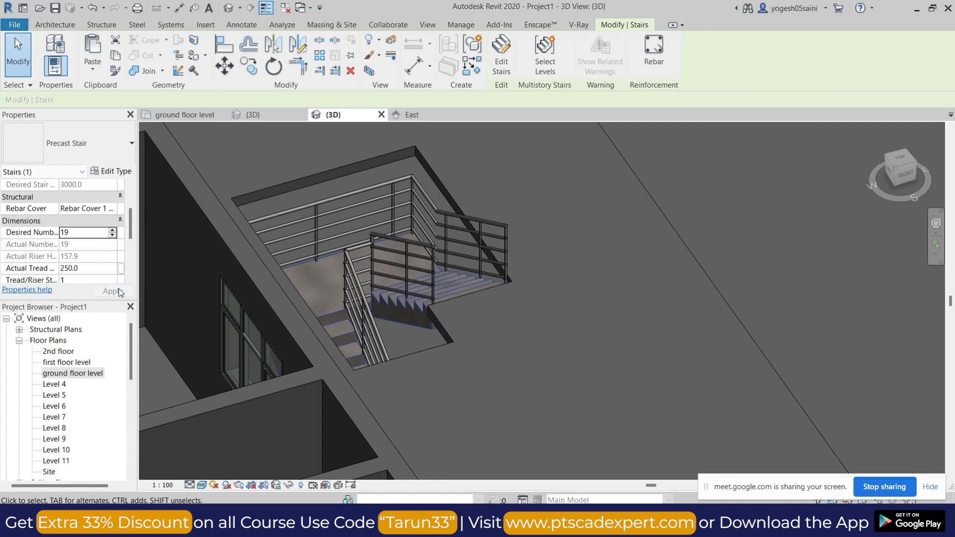
key(Escape)
Examine the whole building with its stair and levels in 3D, and open the first floor level plan.
scroll(562, 318, down, 2)
shift+middle_drag(562, 319, 420, 269)
scroll(420, 270, up, 4)
scroll(487, 277, down, 6)
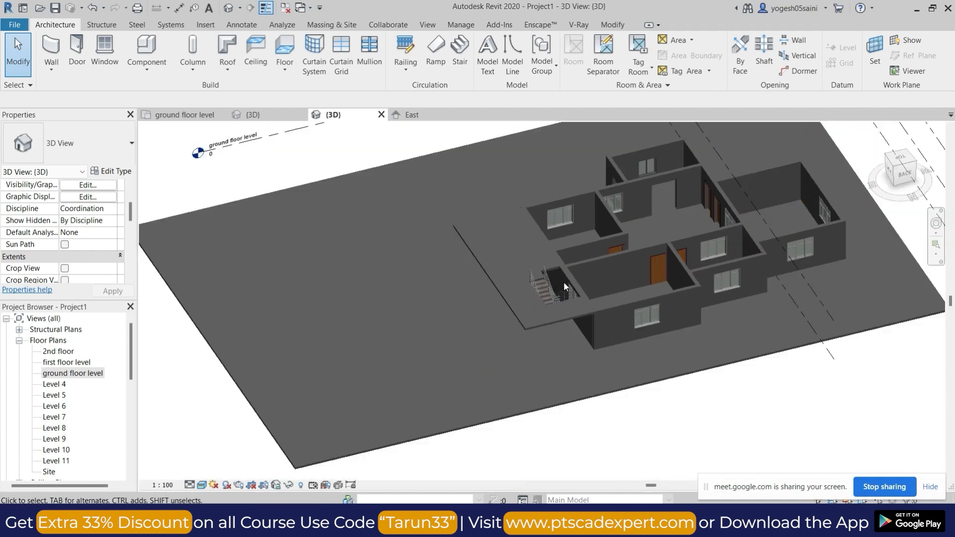
scroll(564, 282, down, 1)
middle_drag(716, 285, 622, 346)
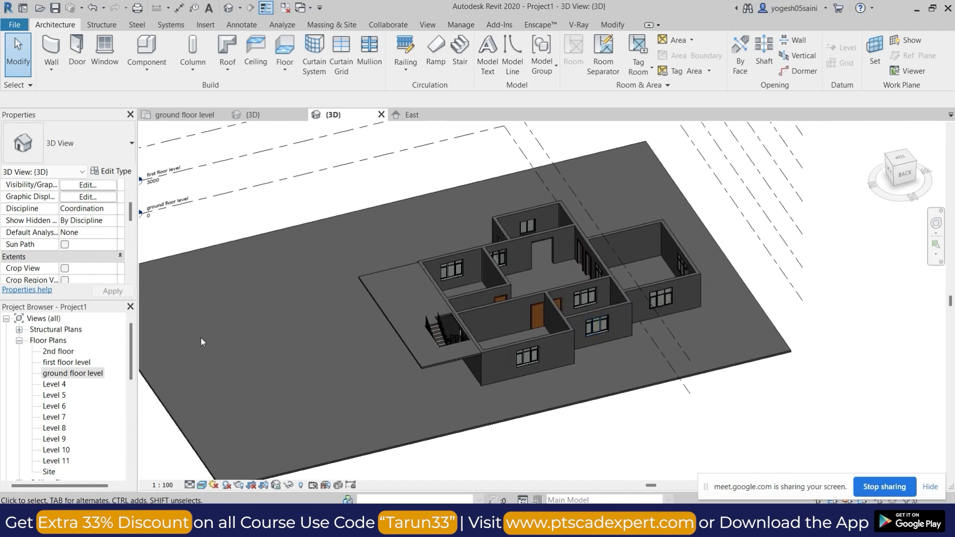
scroll(562, 317, down, 2)
scroll(462, 272, up, 1)
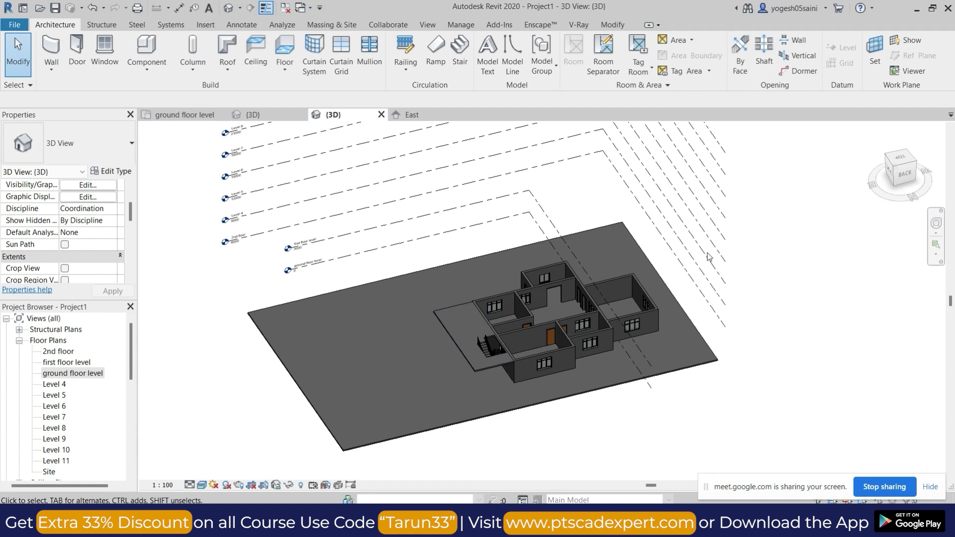
double_click(66, 364)
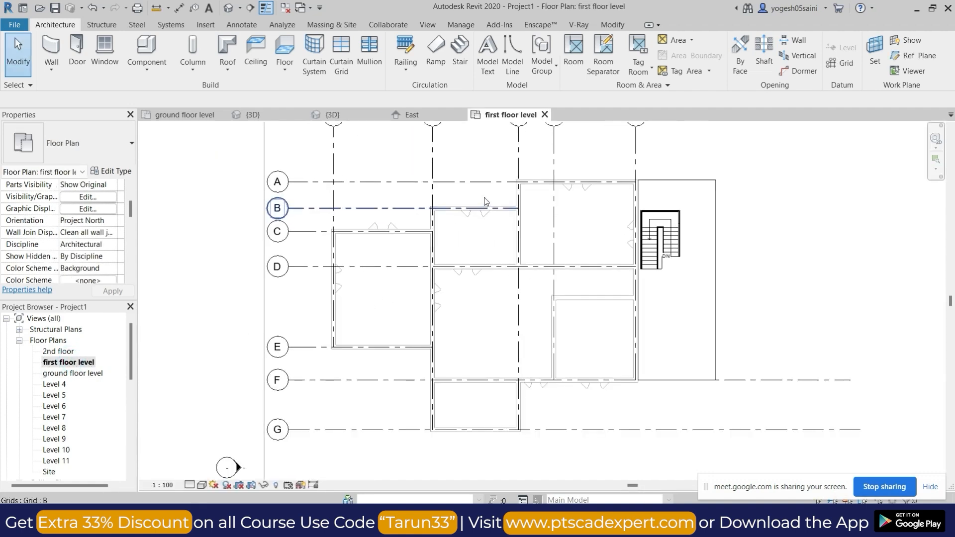
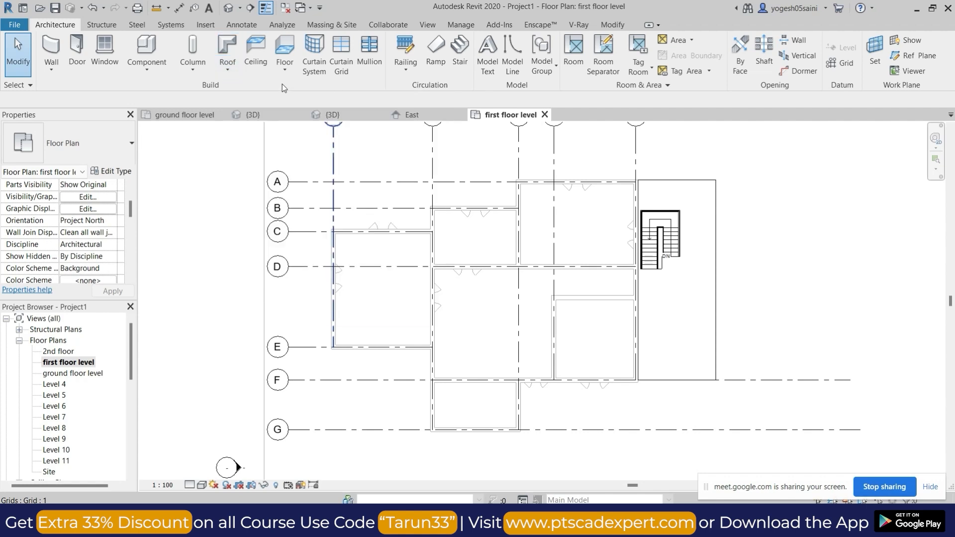
Start a structural Generic 150mm floor and sketch its rectangular boundary from the outer corner at grids A and 5 to grids G and 1.
click(224, 73)
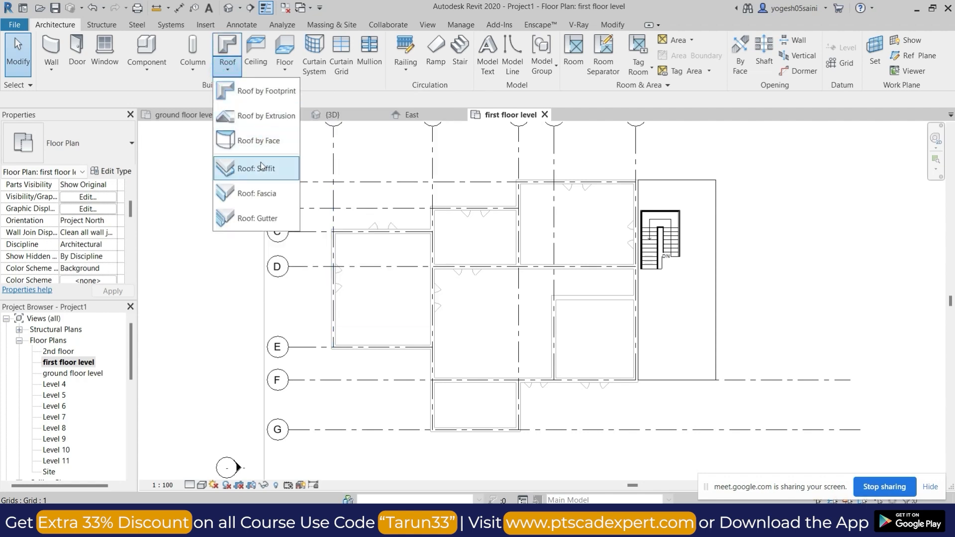
click(289, 68)
click(230, 71)
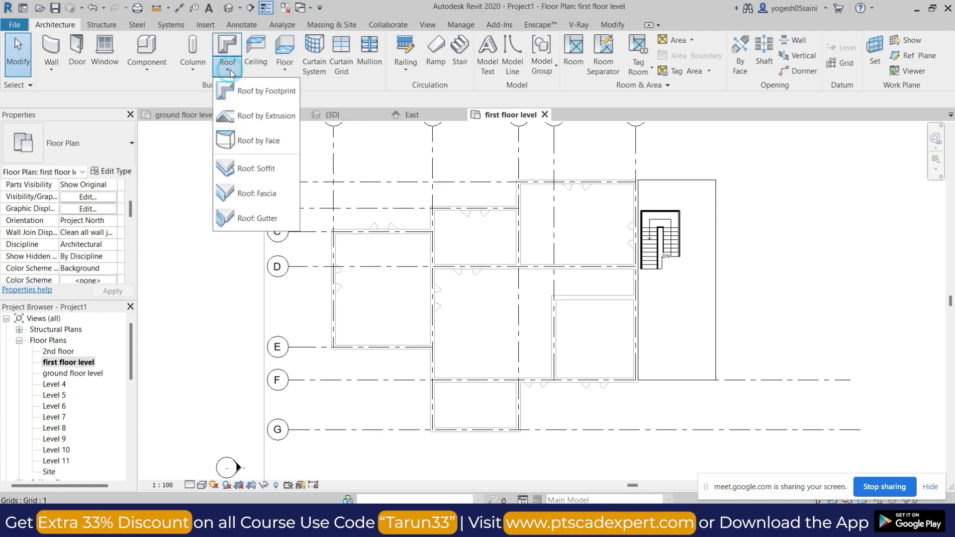
click(281, 74)
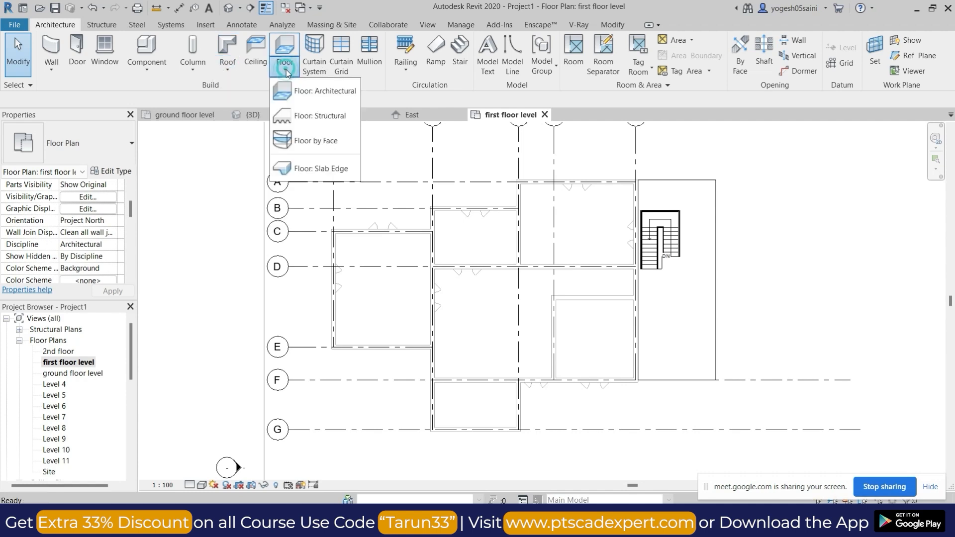
click(311, 116)
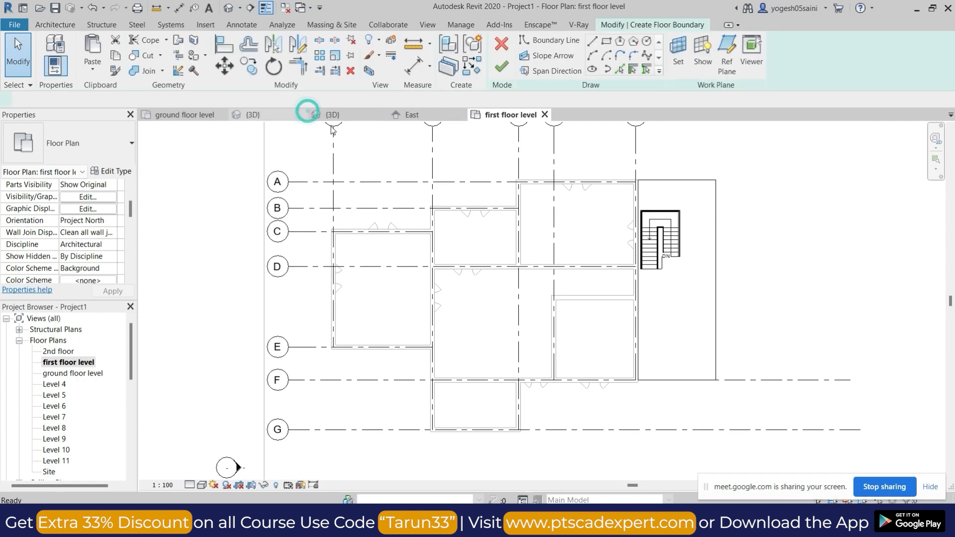
click(606, 42)
scroll(638, 184, up, 3)
click(639, 187)
scroll(572, 224, up, 2)
scroll(493, 268, down, 5)
key(Escape)
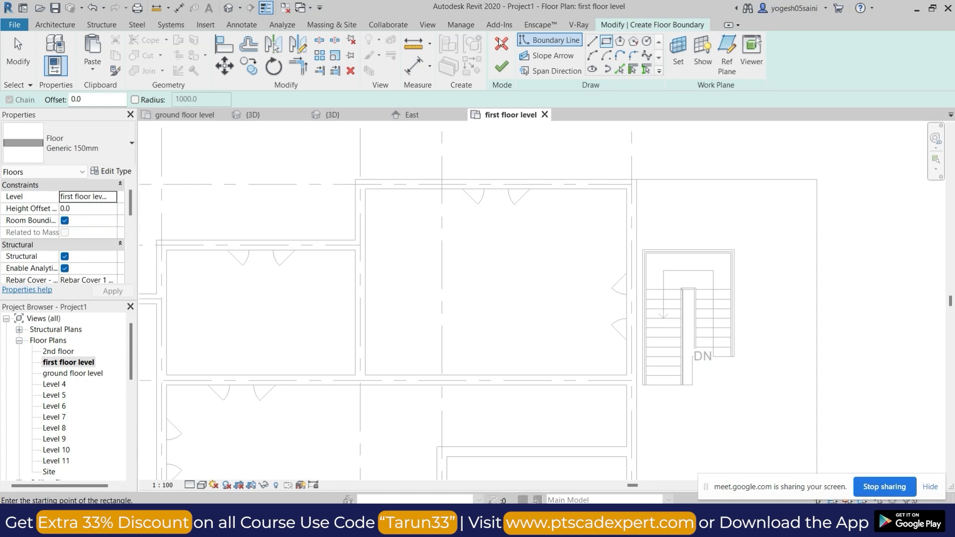
click(637, 180)
scroll(603, 259, down, 3)
middle_drag(604, 259, 624, 215)
click(387, 354)
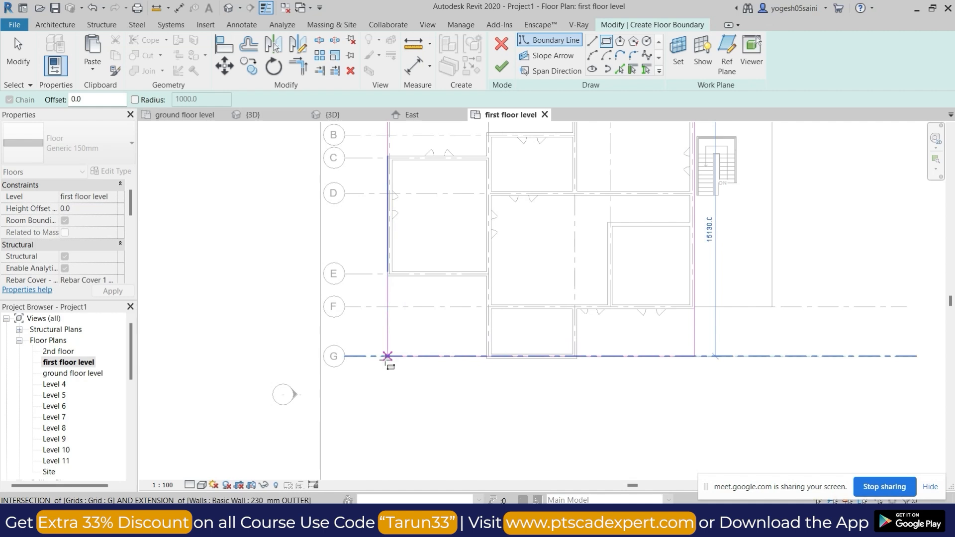
click(387, 356)
key(Escape)
Align the floor boundary line along grid G with the outer face of the wall there.
scroll(575, 361, up, 3)
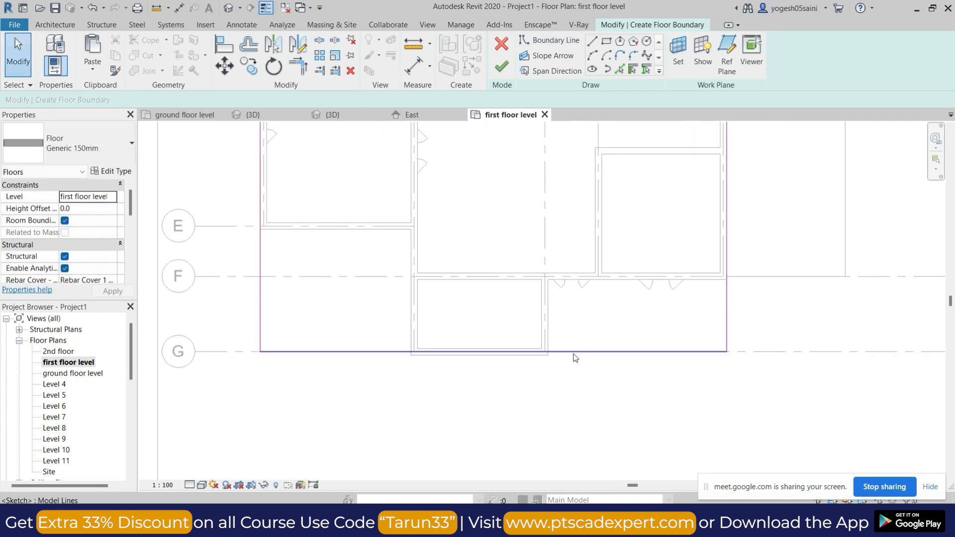
scroll(517, 358, up, 3)
key(a)
key(l)
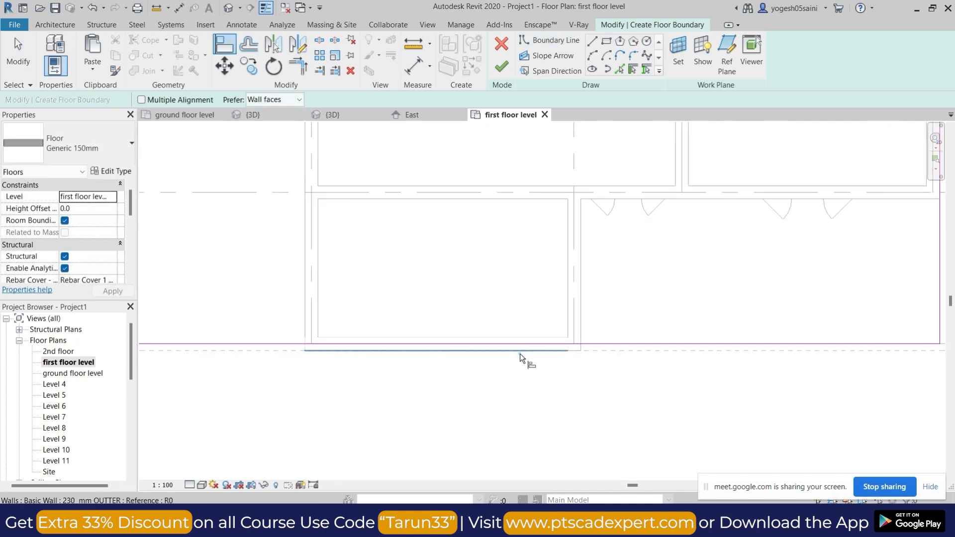
click(531, 344)
scroll(588, 348, down, 4)
scroll(682, 367, up, 2)
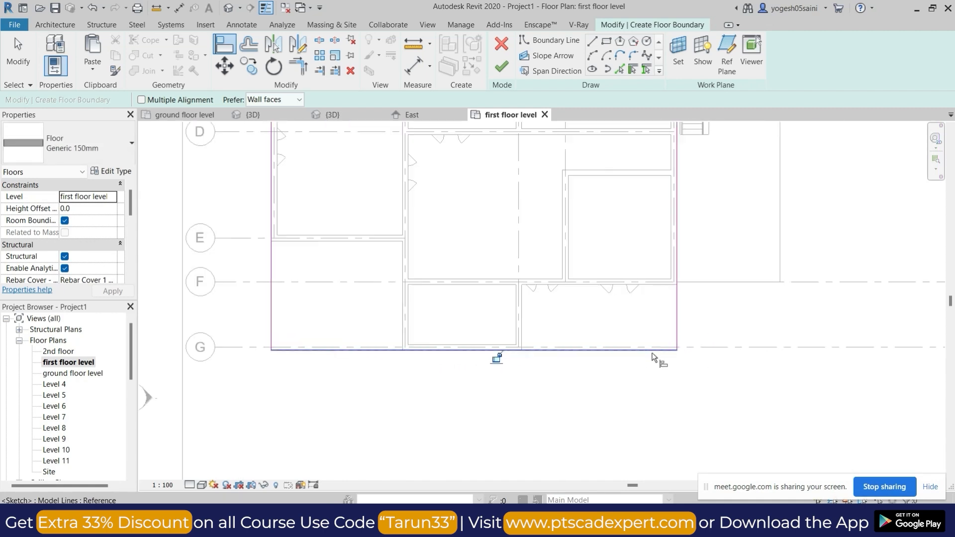
key(Escape)
key(Escape)
Draw boundary lines 6000 mm along the outer wall at grid E and along grid 2 to grid G, and trim away the corner outside them.
scroll(640, 313, down, 4)
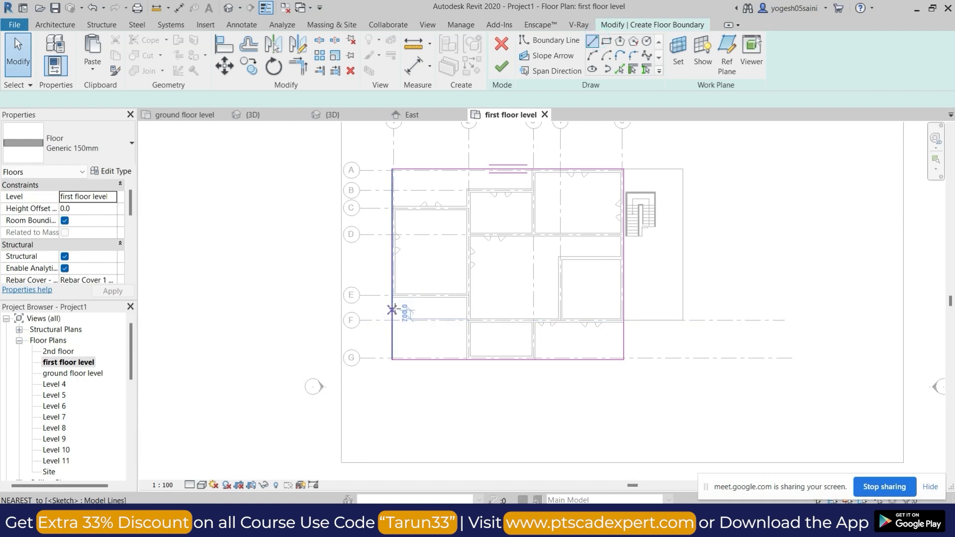
scroll(393, 301, up, 2)
click(392, 292)
click(523, 293)
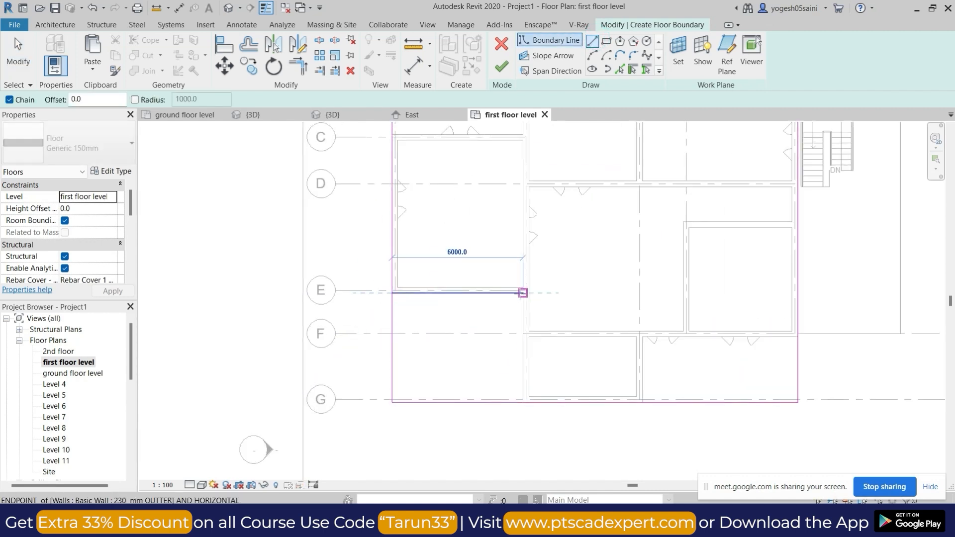
click(523, 401)
key(Escape)
key(Escape)
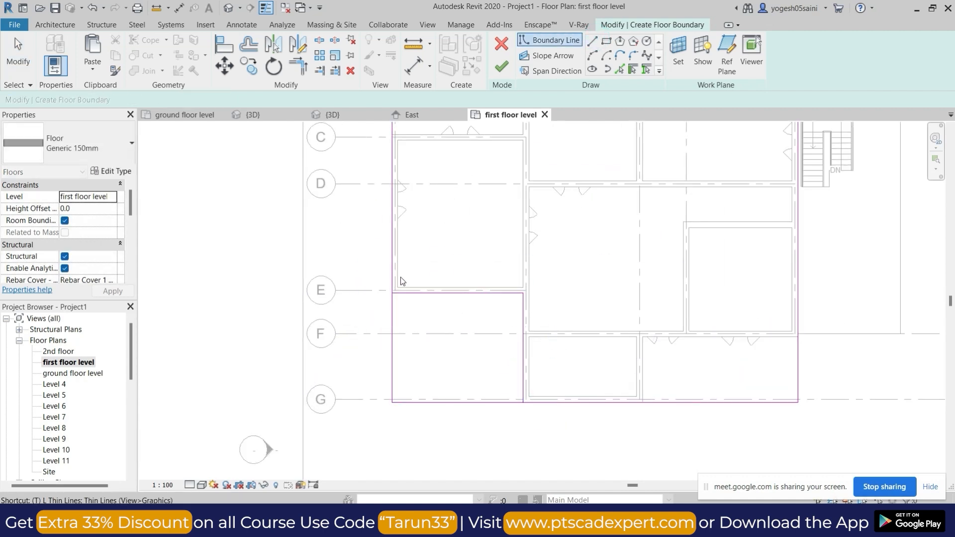
key(t)
key(r)
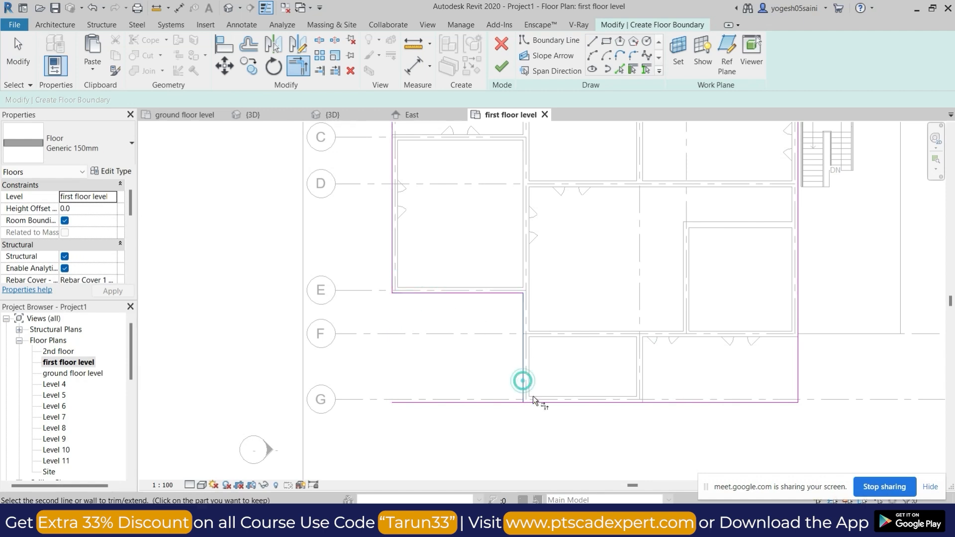
Switch to the Google Meet call, admit the waiting participant, and return to Revit.
click(519, 524)
click(478, 463)
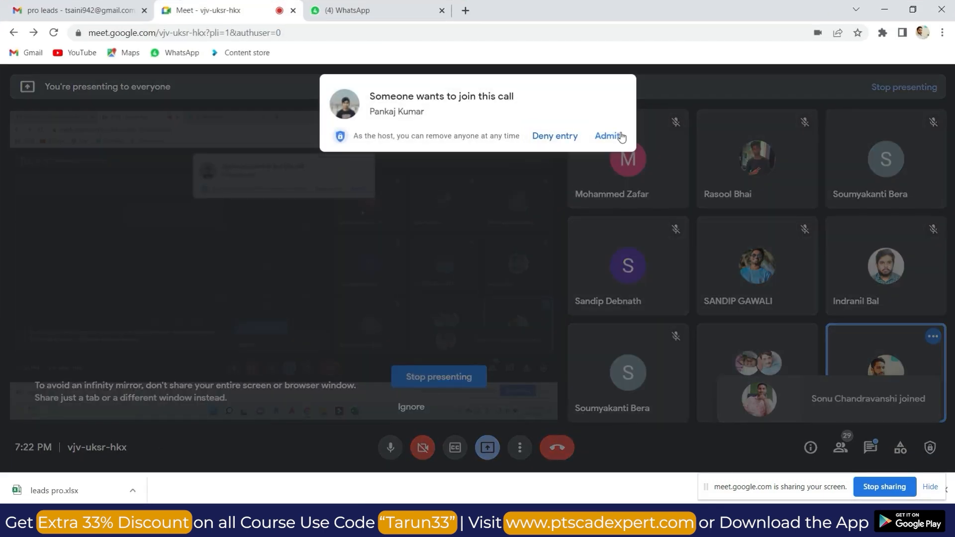
click(602, 135)
click(884, 10)
Draw floor boundary lines at grids 2 and 3 from the outer wall face at grid B to the boundary line along grid A.
scroll(558, 274, up, 5)
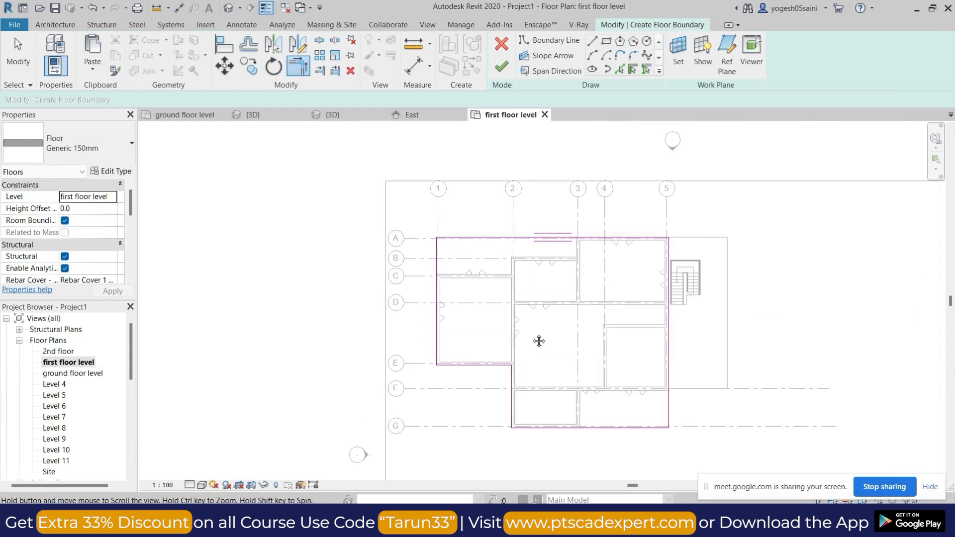
middle_drag(592, 267, 583, 232)
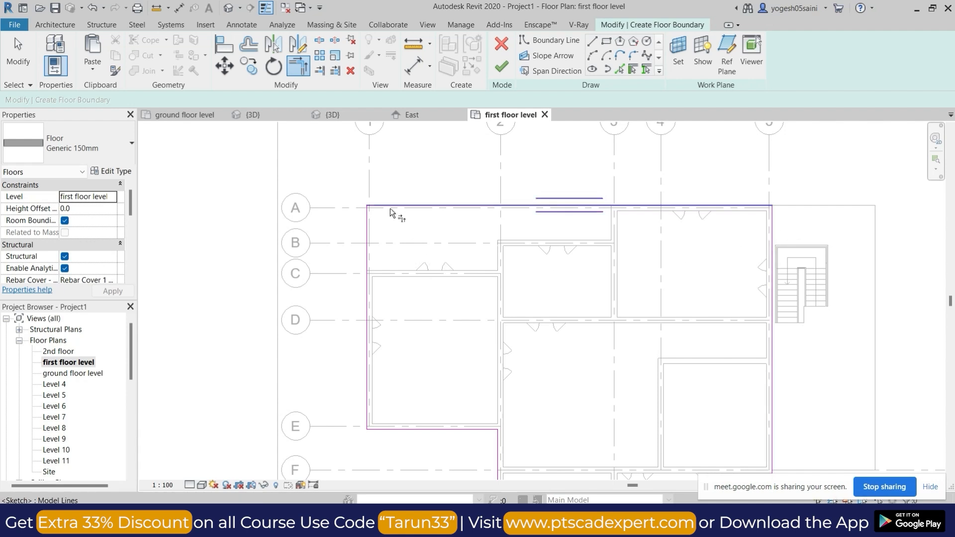
click(550, 40)
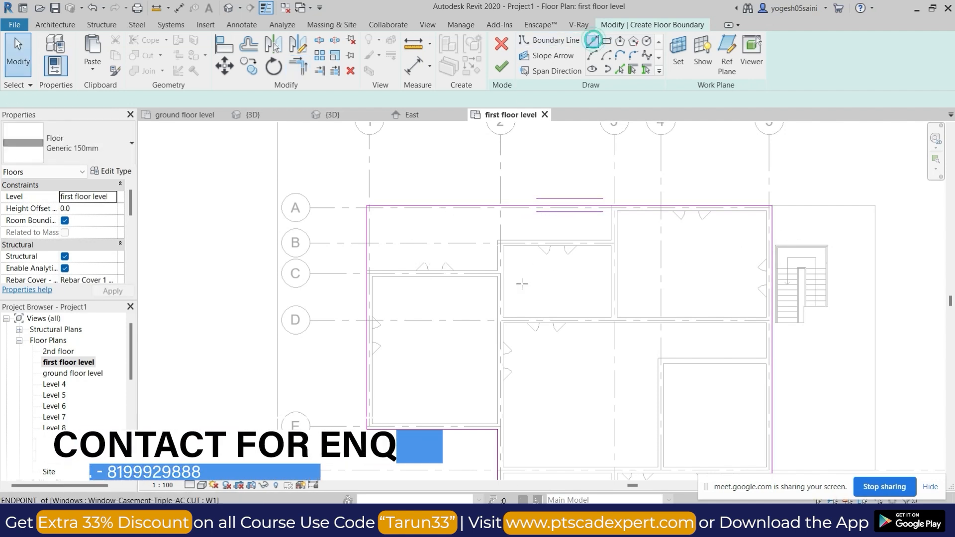
click(497, 240)
click(498, 205)
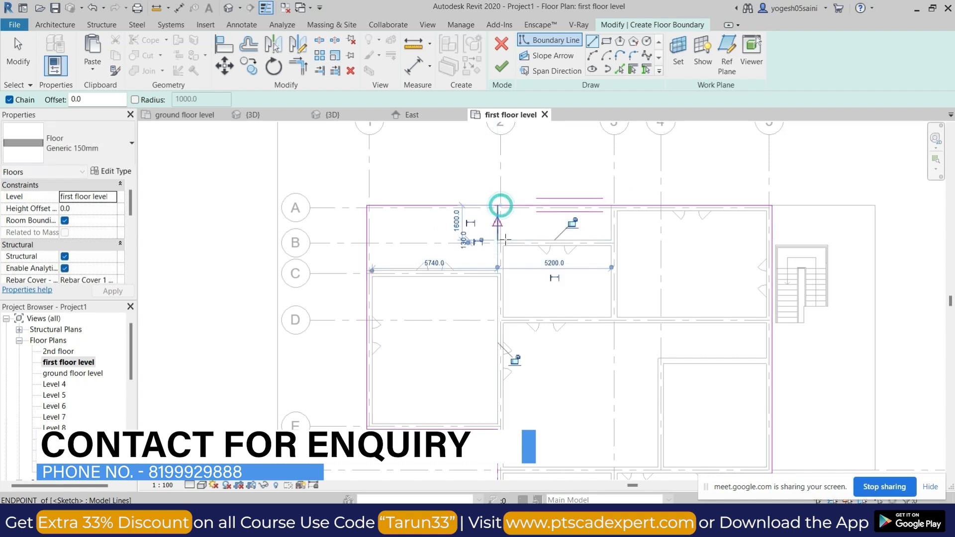
scroll(612, 240, up, 3)
click(612, 239)
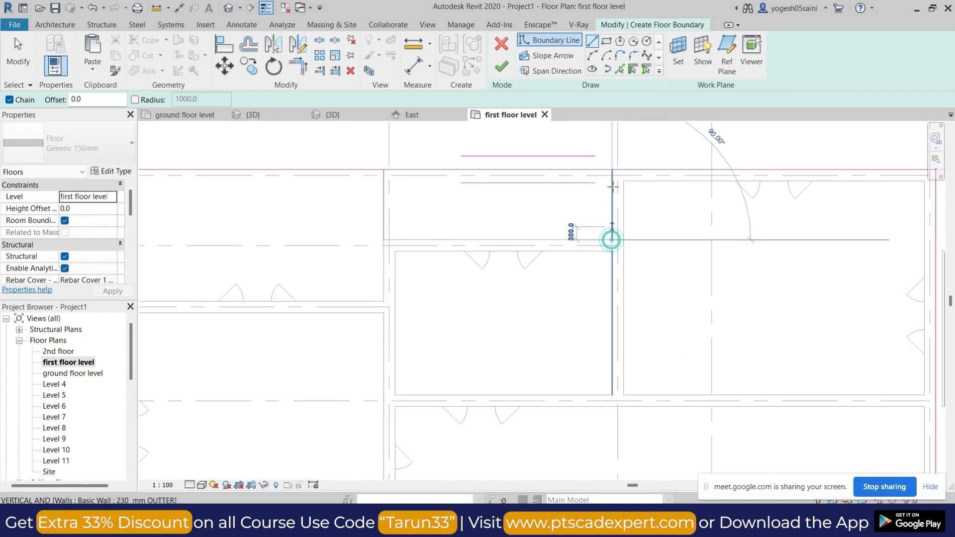
click(613, 169)
key(Escape)
key(Escape)
key(Escape)
Split the boundary line along grid A between grids 2 and 3 and trim both halves to the new vertical lines.
click(321, 41)
click(510, 169)
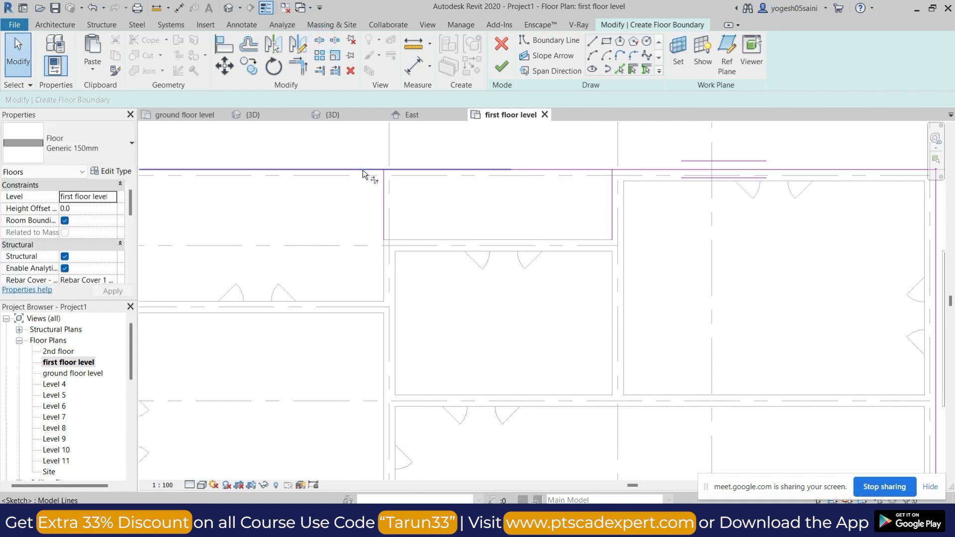
key(t)
key(r)
scroll(539, 192, down, 3)
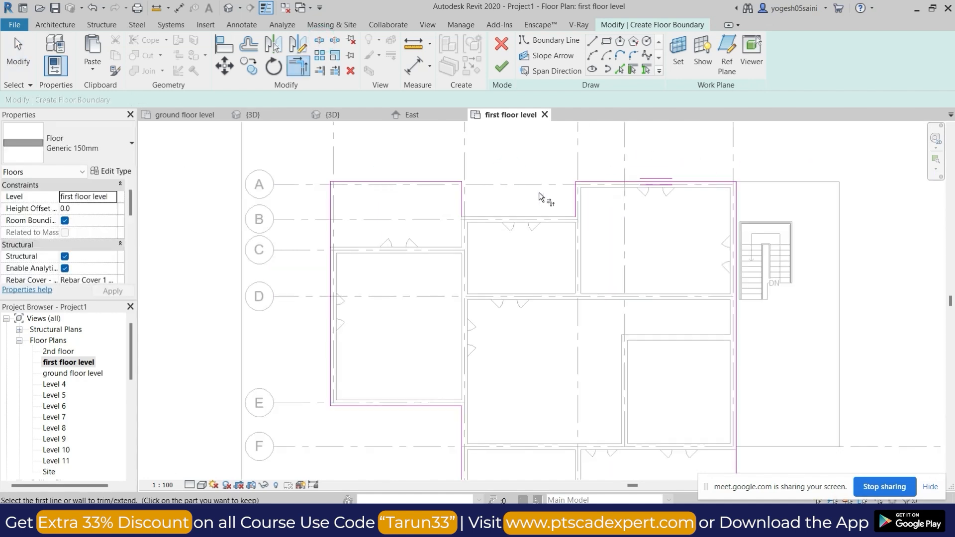
scroll(539, 192, down, 3)
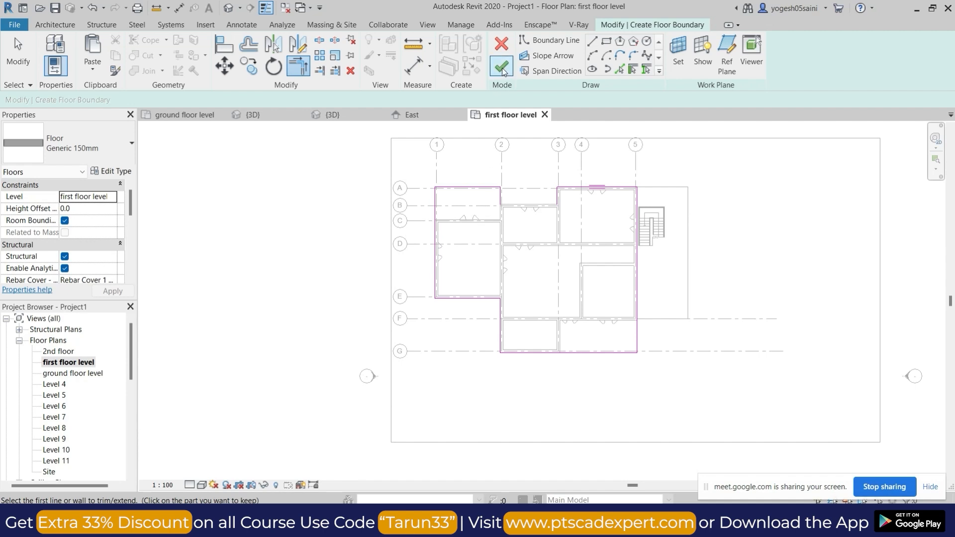
Close the boundary with a line along the wall at grid B between grids 2 and 3, finish the floor, and decline attaching the walls.
click(502, 70)
key(Escape)
scroll(525, 205, up, 4)
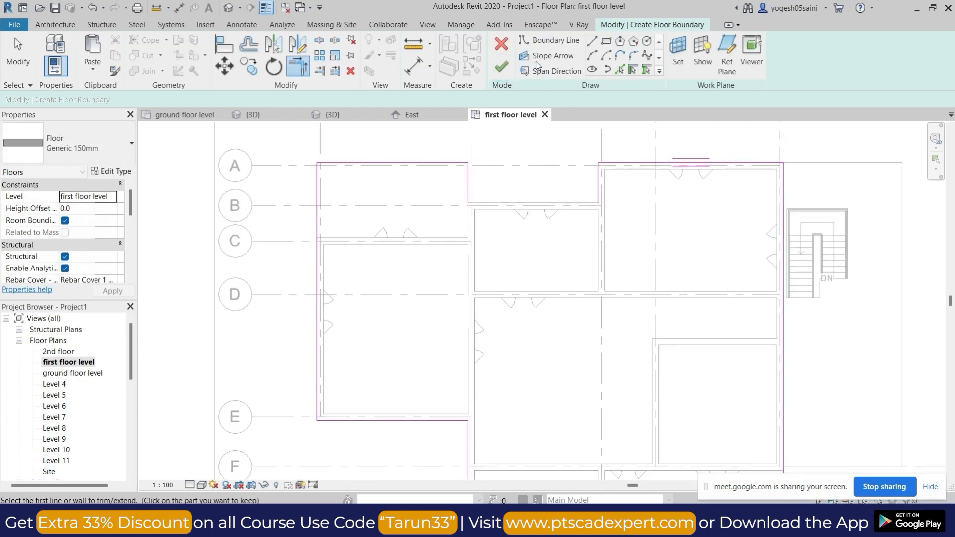
click(592, 41)
click(468, 203)
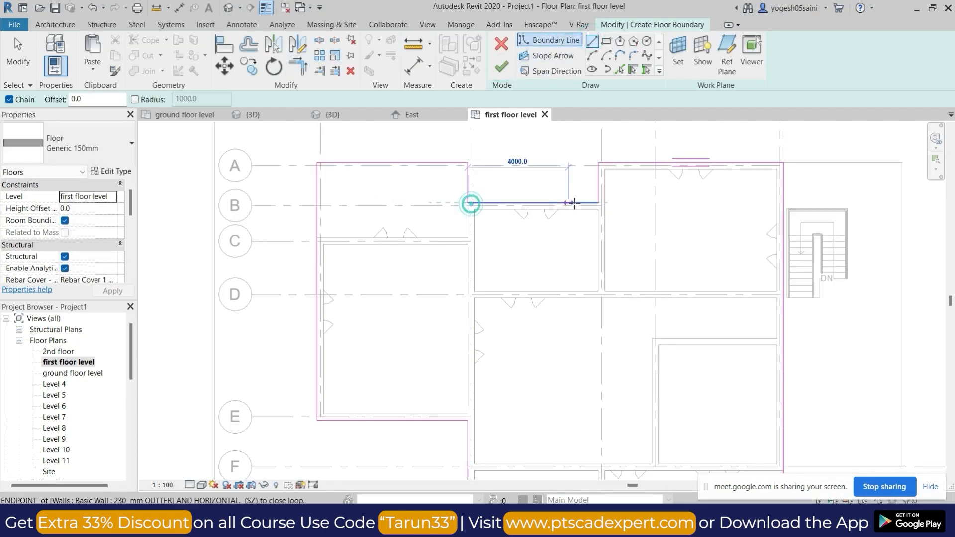
click(598, 203)
click(504, 68)
scroll(534, 249, down, 4)
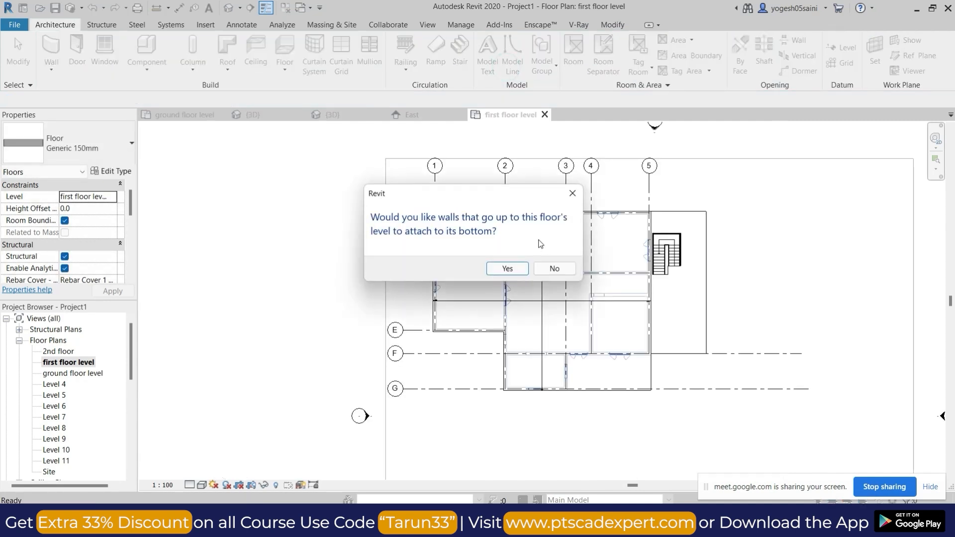
click(546, 275)
Examine the new first floor slab in 3D and in the first floor level plan.
scroll(549, 279, up, 4)
scroll(548, 285, down, 3)
middle_drag(565, 371, 611, 321)
click(229, 9)
shift+middle_drag(509, 258, 791, 271)
scroll(559, 329, up, 4)
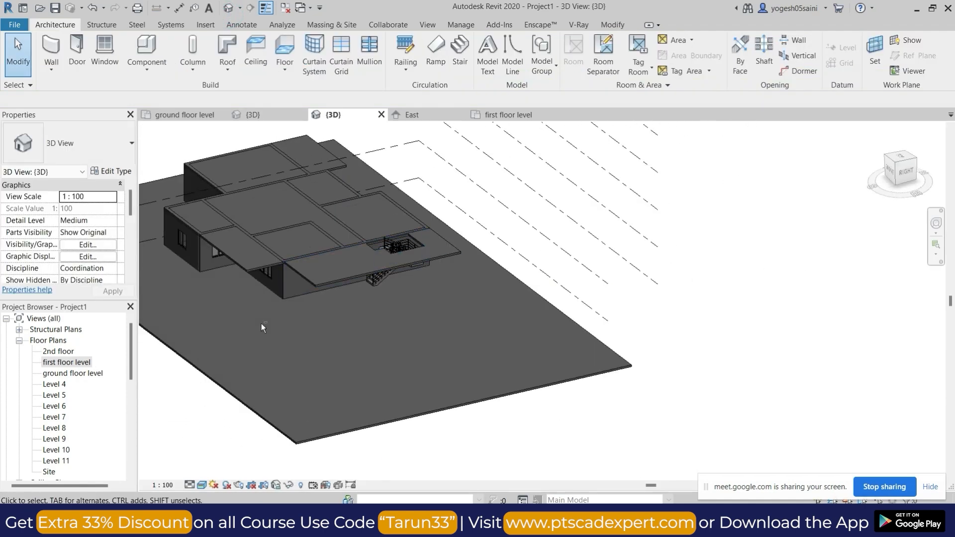
shift+middle_drag(262, 324, 480, 346)
shift+middle_drag(324, 343, 169, 375)
double_click(78, 365)
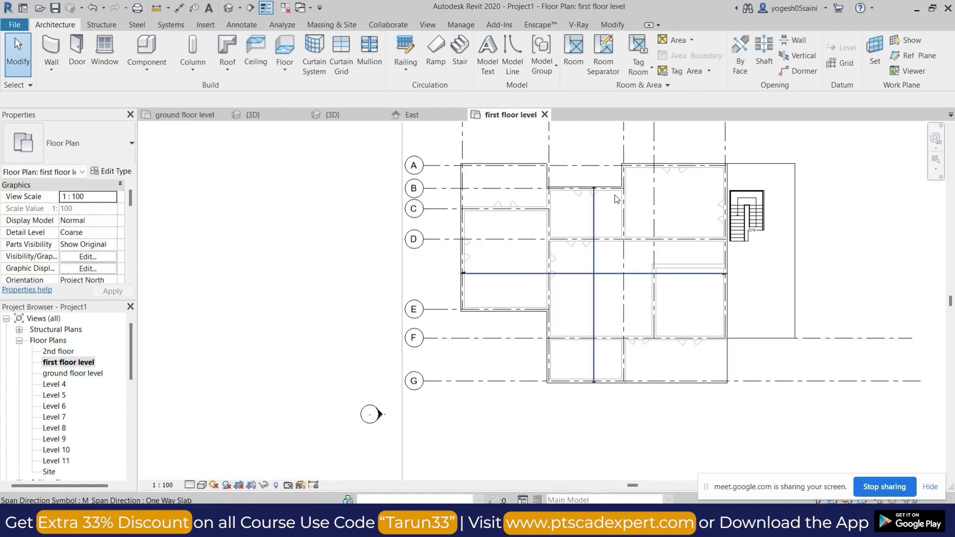
scroll(595, 223, up, 2)
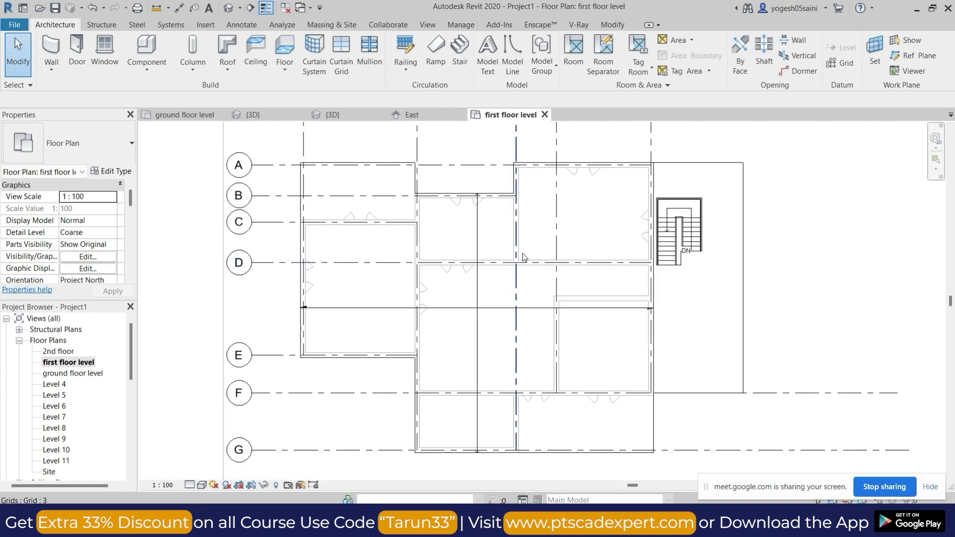
scroll(497, 217, up, 2)
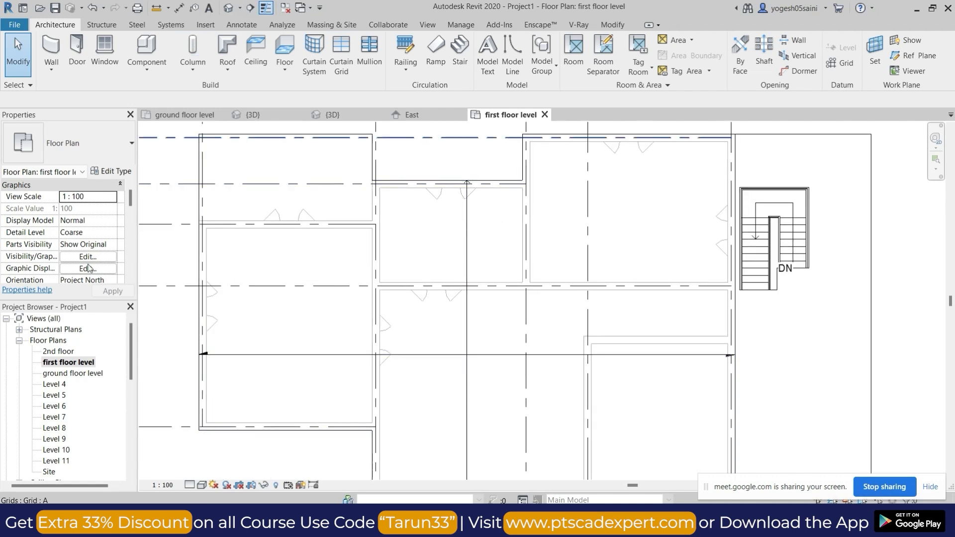
In the ground floor level plan, delete the windows in the grid B and grid D walls of the room between grids 2 and 3.
double_click(57, 373)
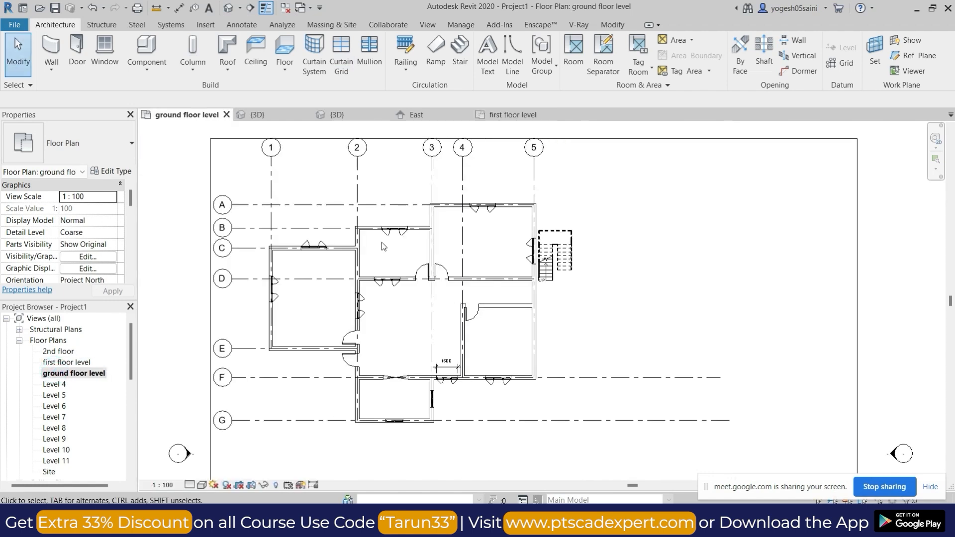
scroll(382, 242, up, 4)
click(395, 227)
click(394, 232)
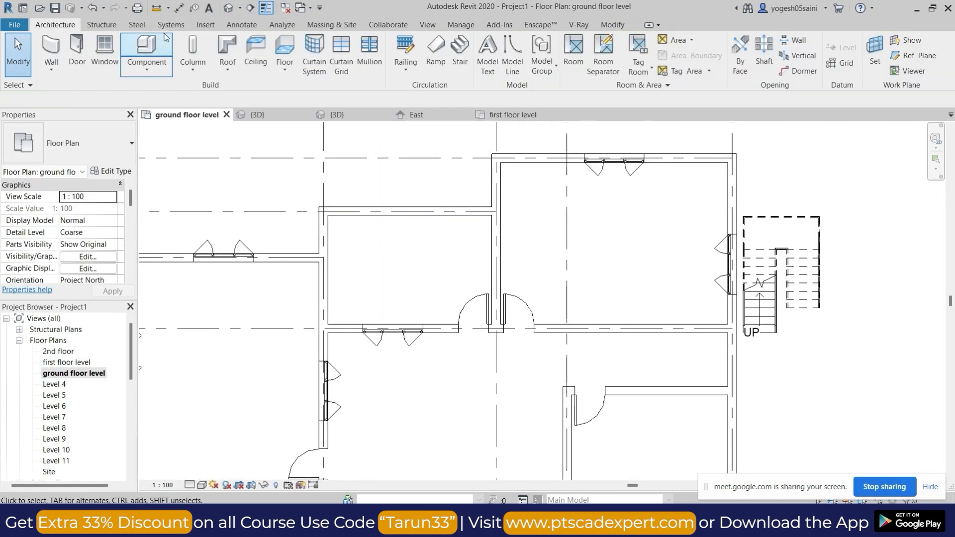
click(416, 332)
key(Delete)
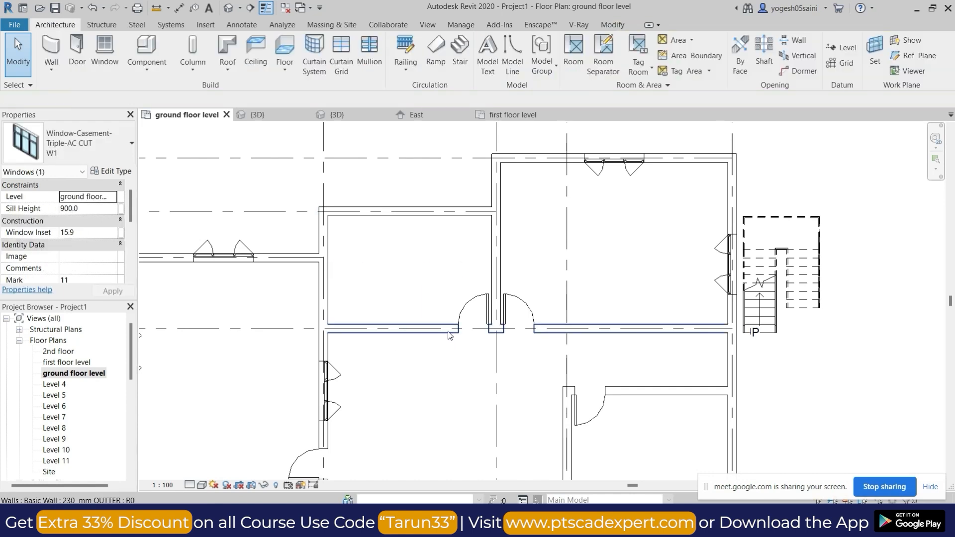
Place an M_Single-Flush 0915 x 2134mm door in the grid 3 wall, about 100 mm from the grid B wall, swinging into the smaller room.
key(d)
key(r)
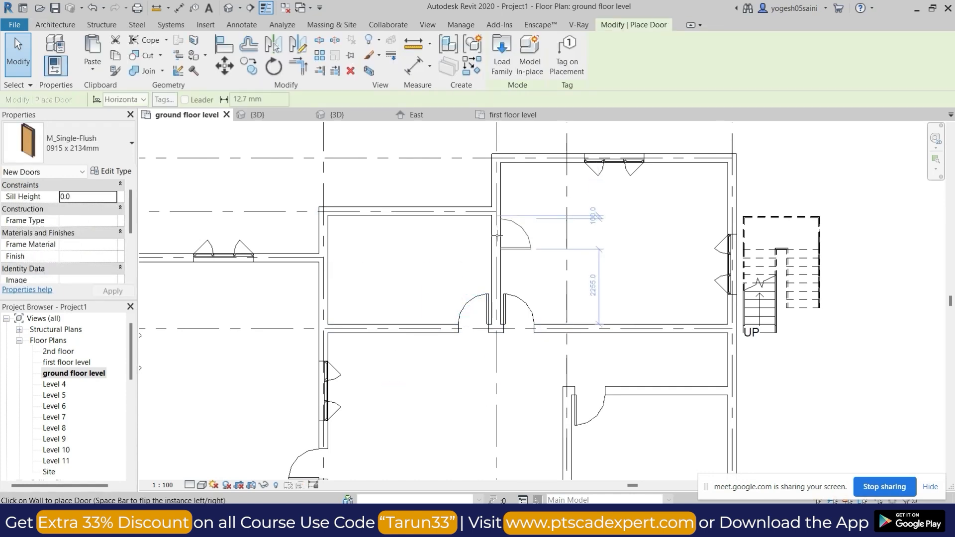
click(489, 234)
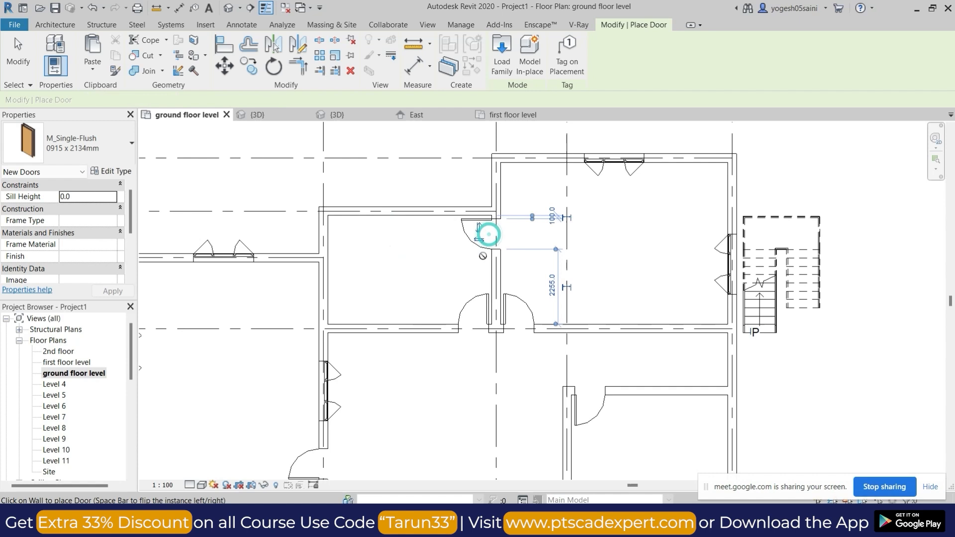
key(Escape)
Move the smaller room's grid D door along its wall to about 100 mm from the grid 2 wall and flip its hinge side.
click(475, 299)
drag(475, 299, 349, 317)
key(Right)
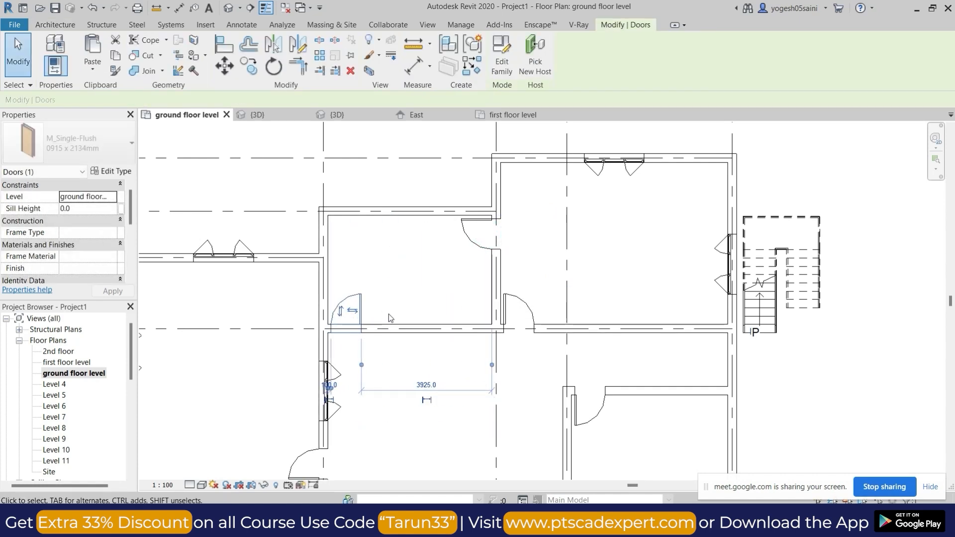
key(space)
scroll(340, 316, up, 4)
key(Escape)
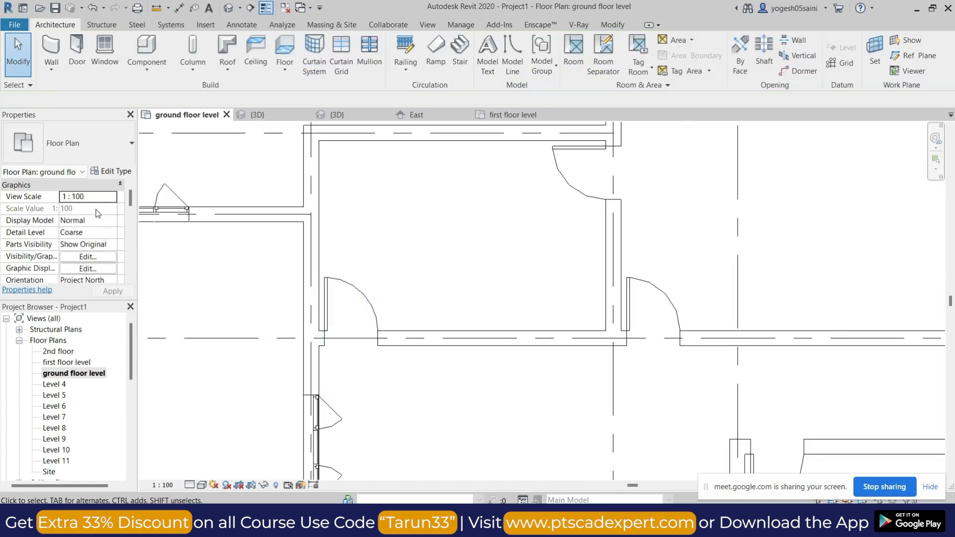
Place two Water Closet - Flush Tank fixtures in the smaller room, one on the grid 2 wall about 500 mm from grid B's, another on grid 3's.
click(152, 48)
click(102, 143)
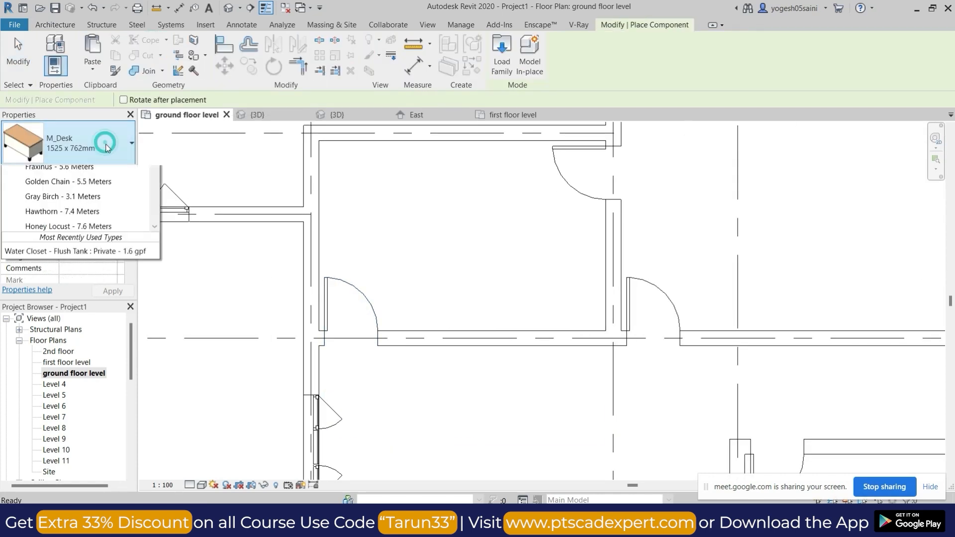
scroll(68, 413, down, 4)
scroll(69, 413, down, 2)
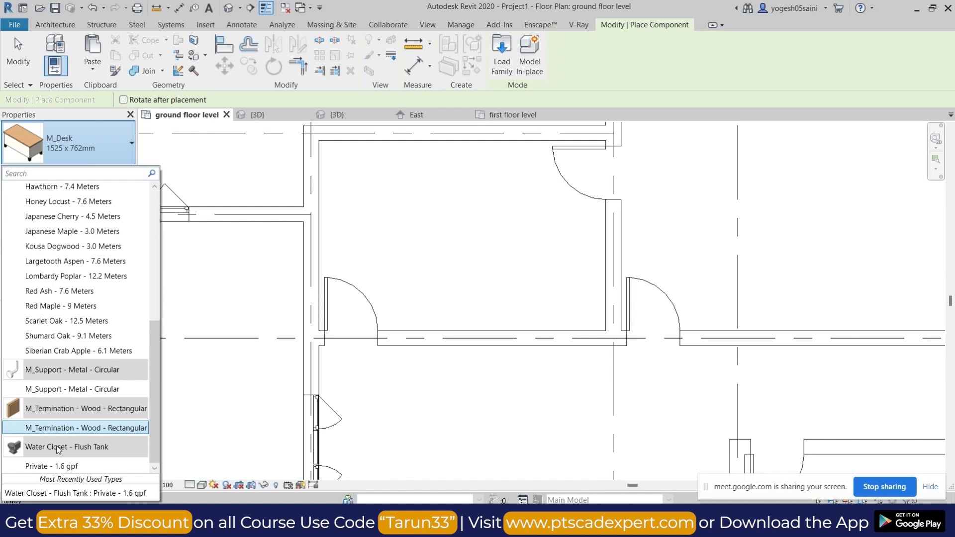
click(69, 470)
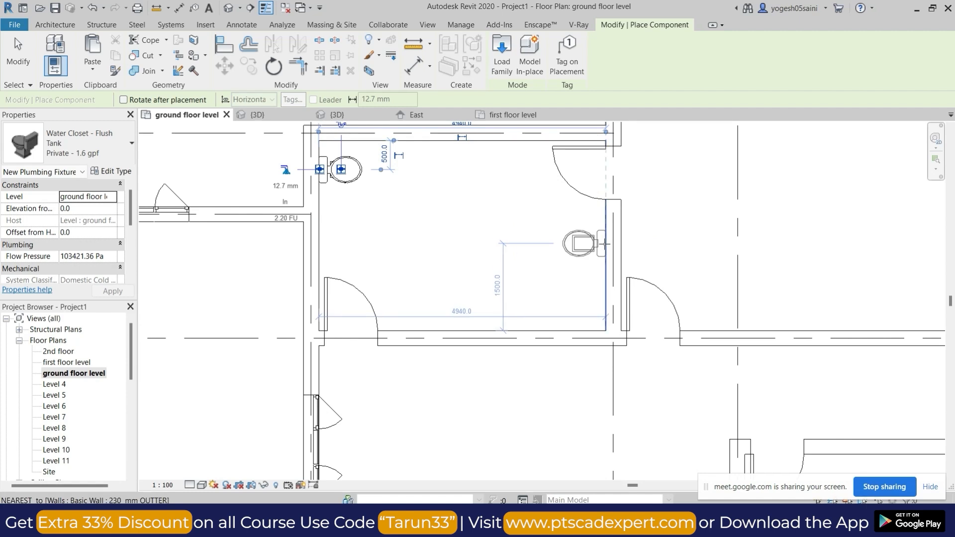
key(Escape)
key(Escape)
Start a new wall similar to the grid D wall and look through the available basic wall types.
click(495, 333)
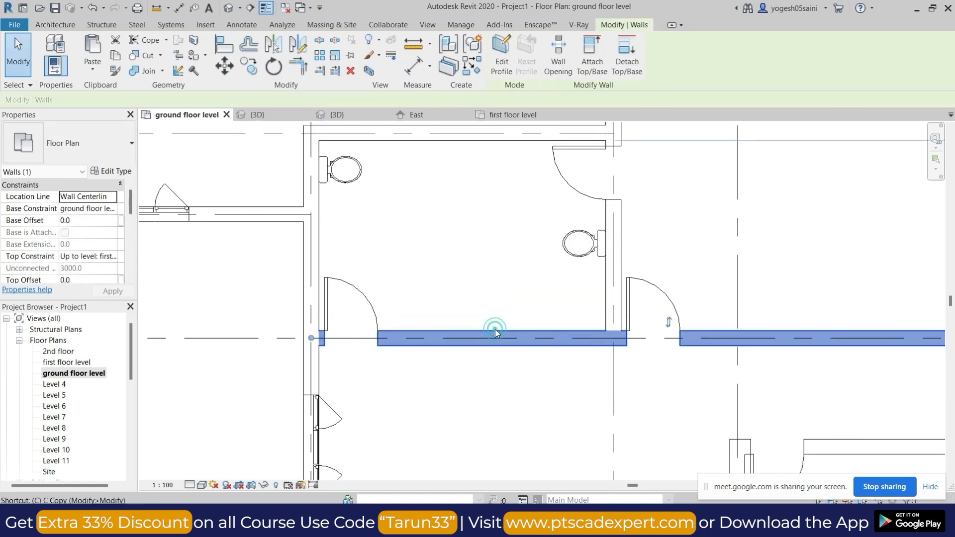
key(c)
key(s)
click(100, 158)
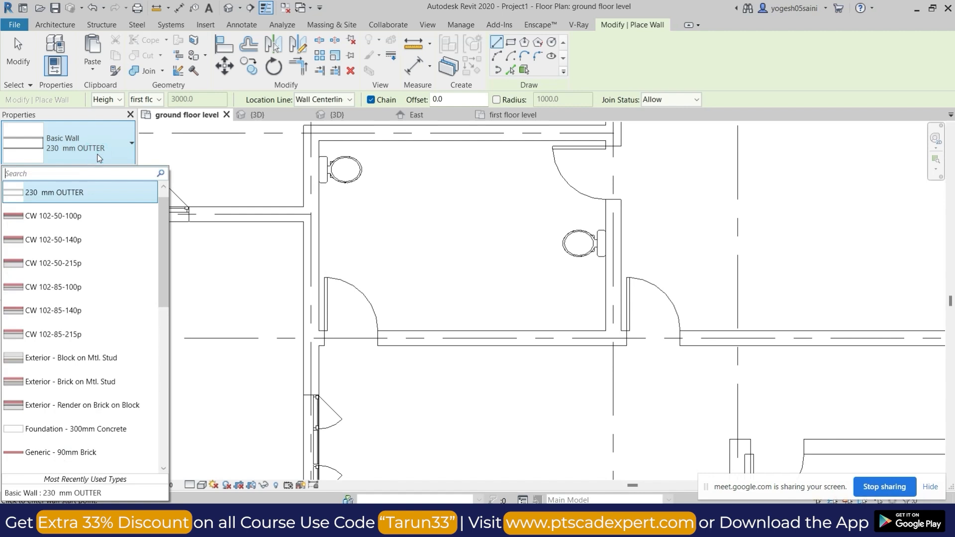
scroll(62, 251, up, 1)
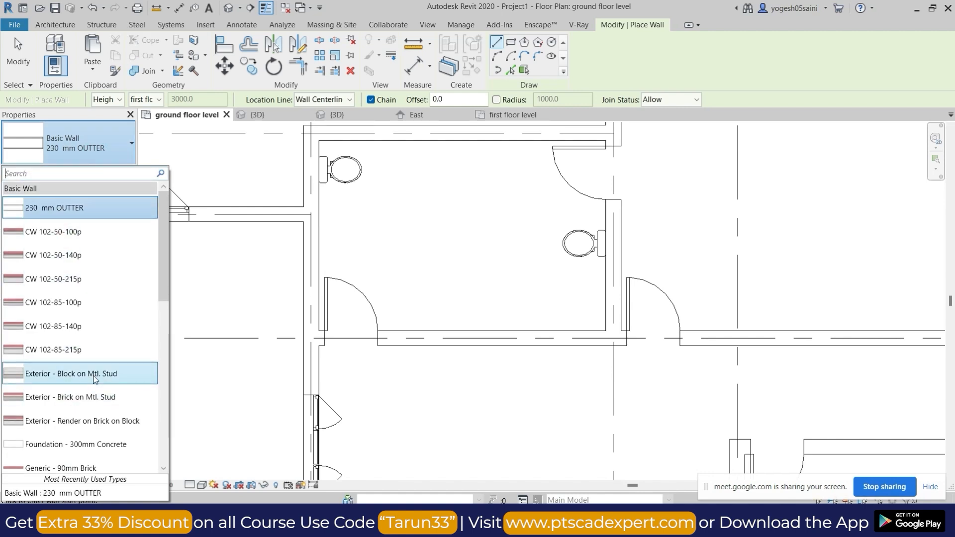
scroll(85, 383, down, 3)
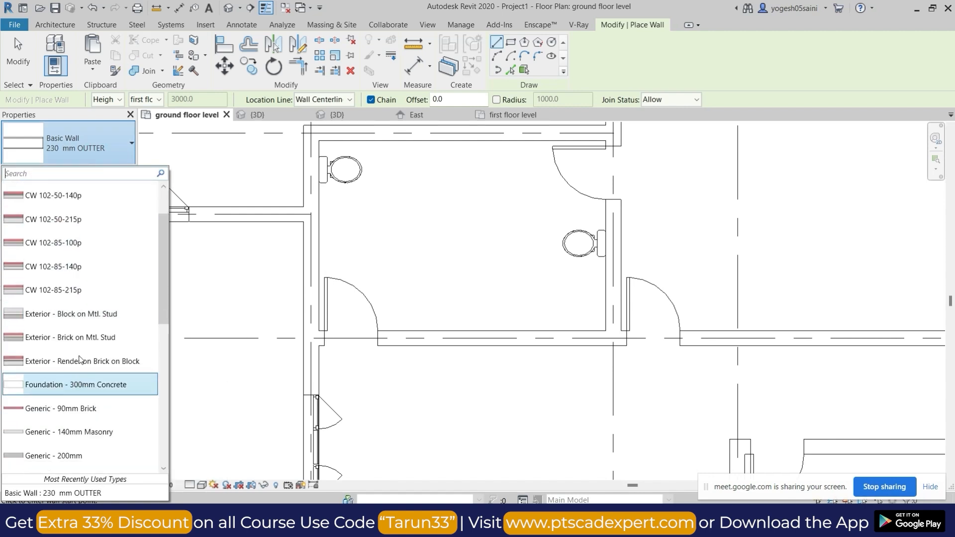
key(Escape)
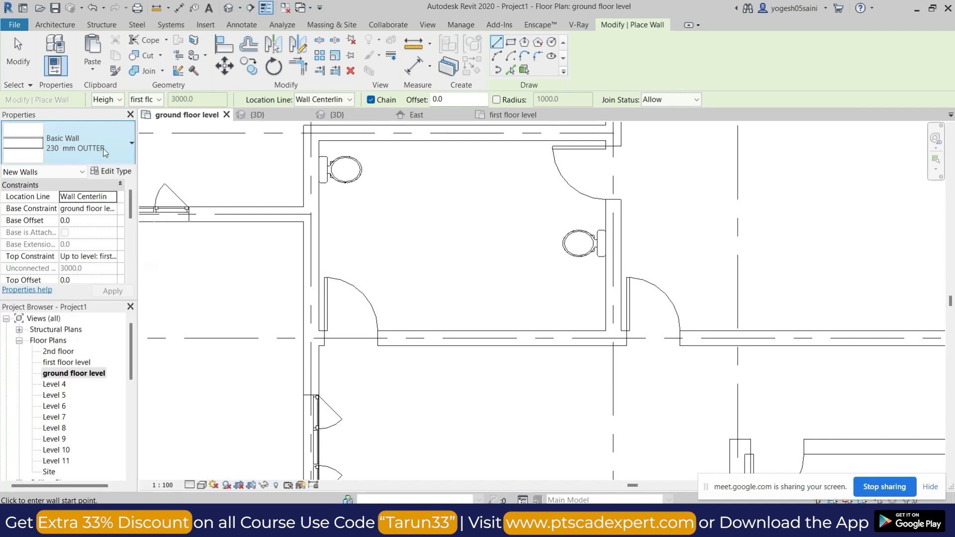
click(105, 152)
click(79, 190)
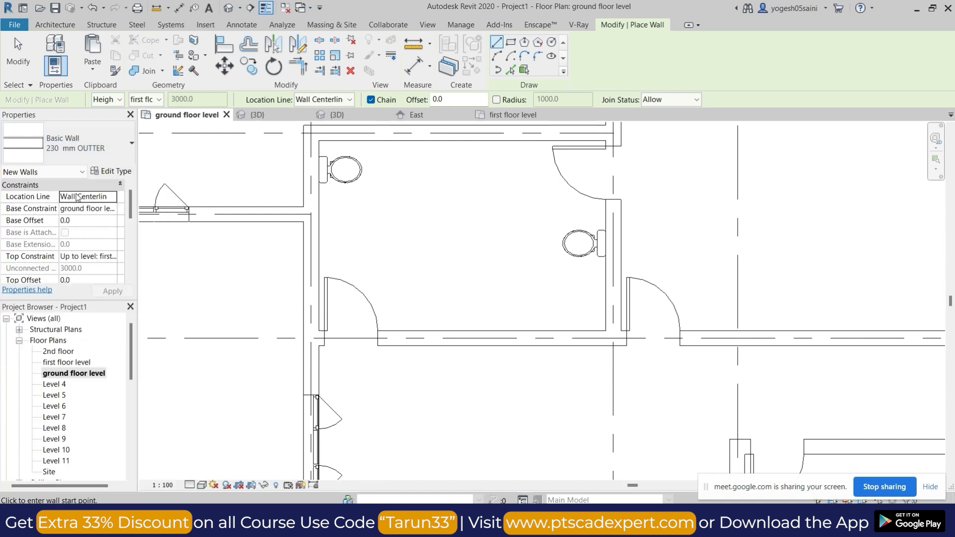
click(114, 143)
click(118, 186)
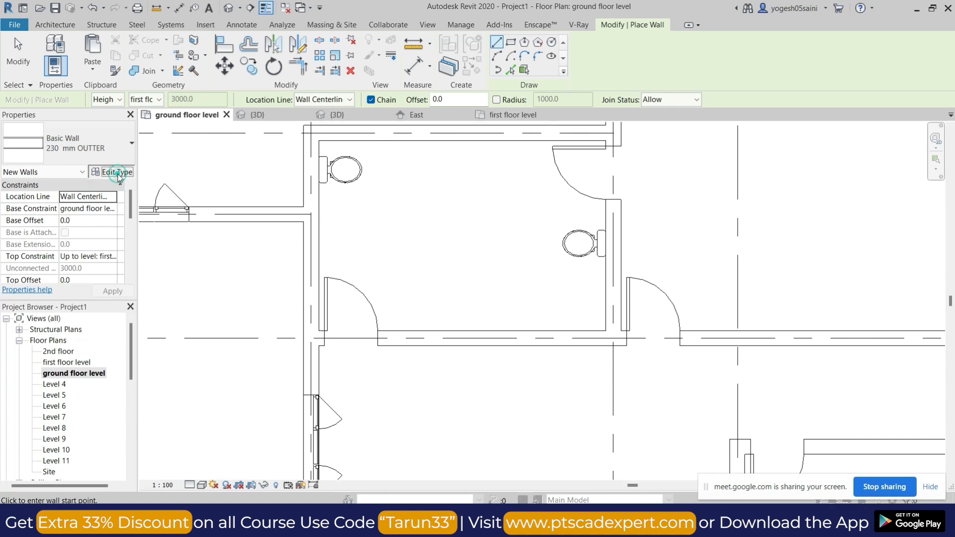
Duplicate the 230 mm OUTTER wall type as a new type named 115MM.
click(117, 173)
click(913, 119)
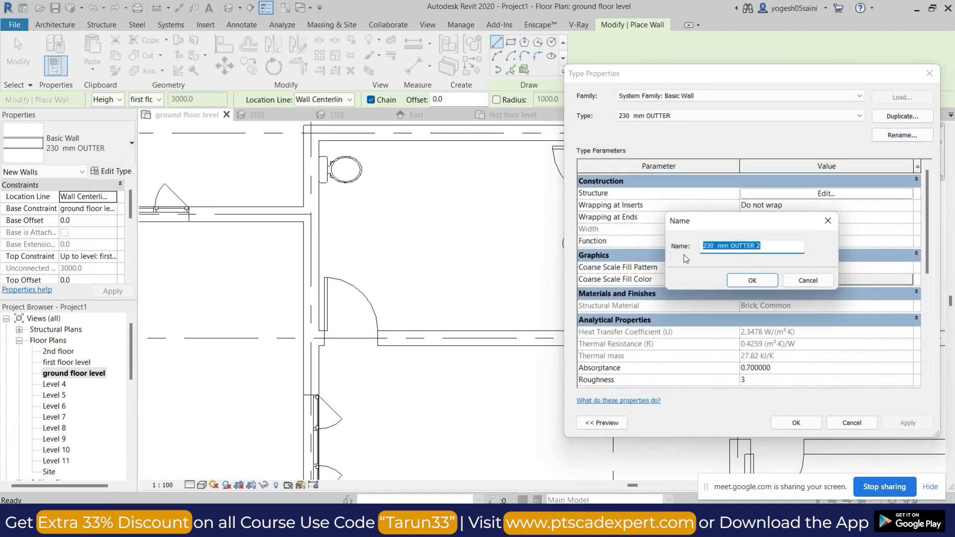
text(115)
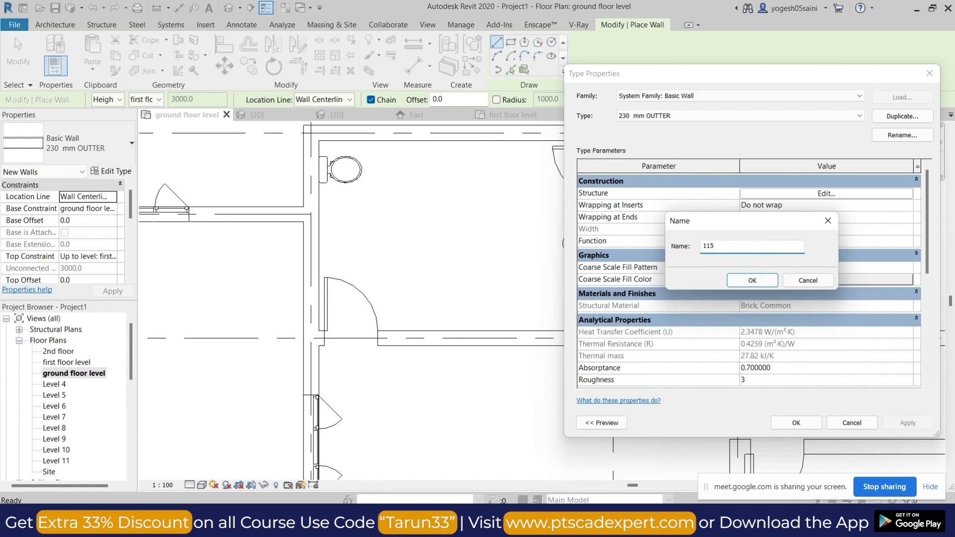
click(769, 280)
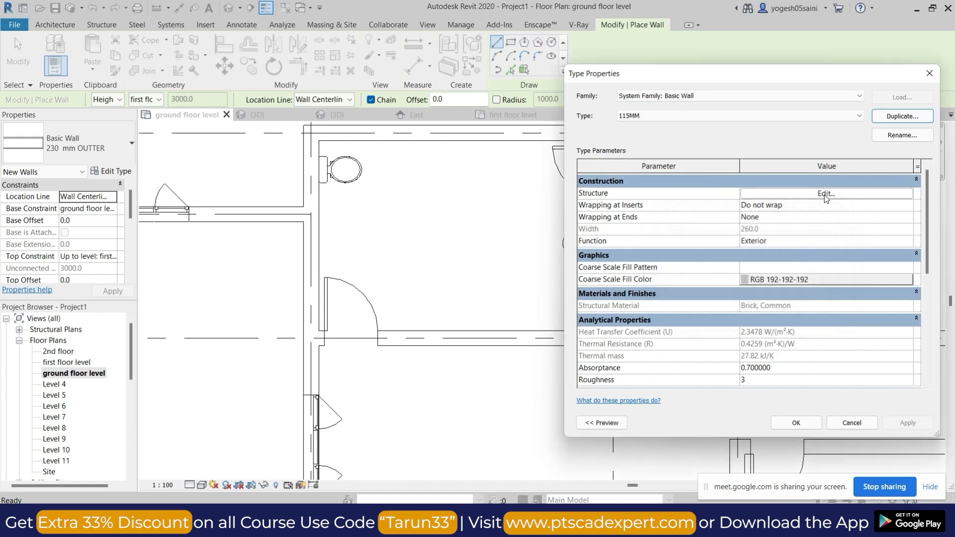
Set the brick structure layer of the 115MM wall type to 115 mm thick.
click(825, 195)
click(779, 214)
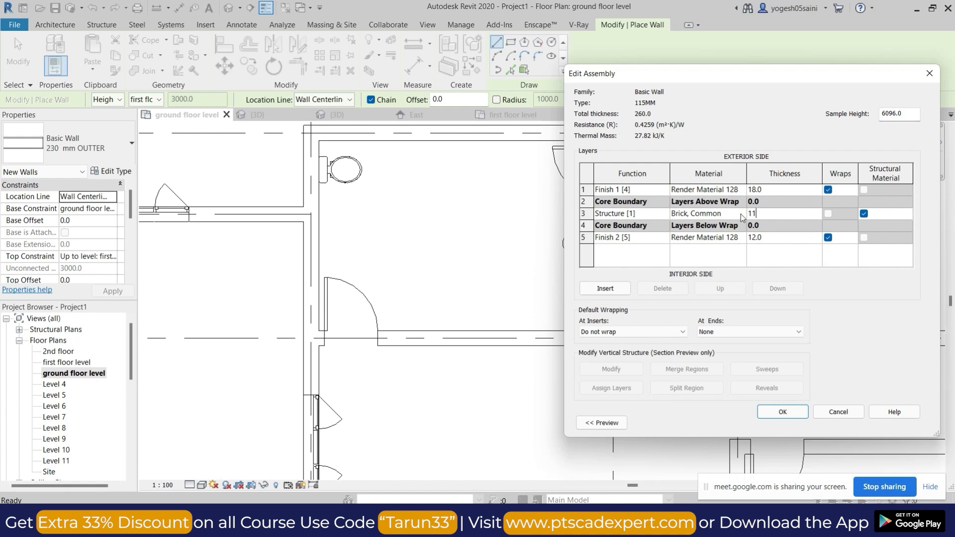
click(782, 412)
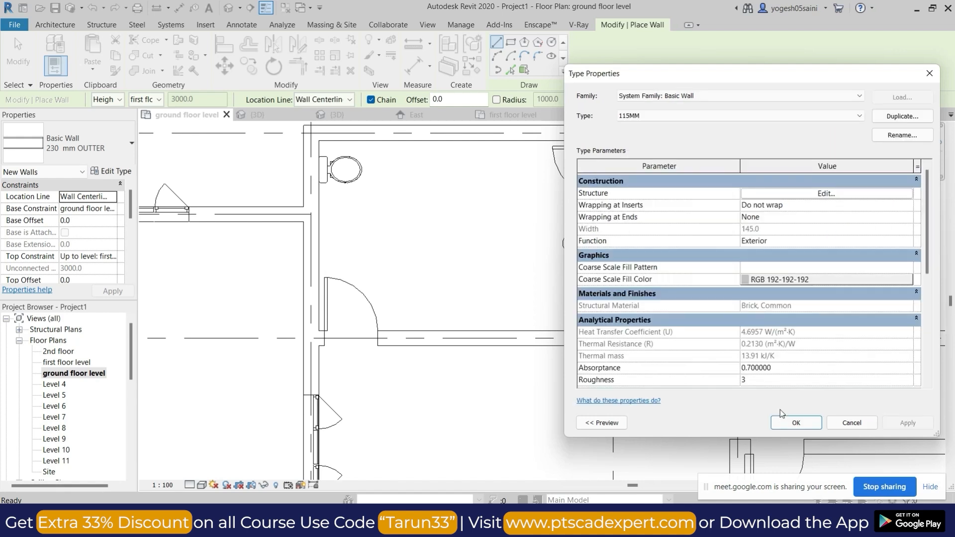
click(791, 423)
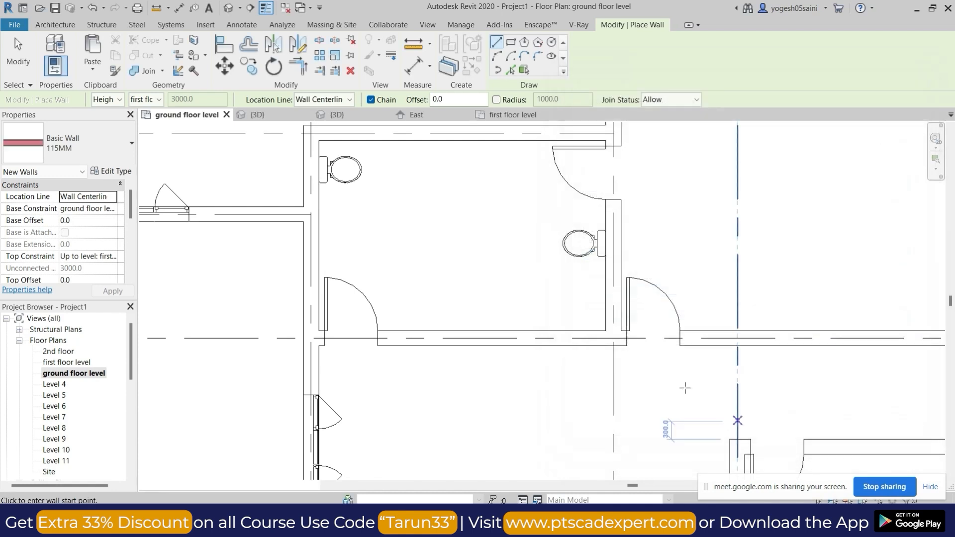
Draw a 115MM partition wall from the grid B wall to the grid D wall, about midway between the two toilets' walls.
click(467, 140)
click(466, 331)
key(Escape)
key(Escape)
scroll(516, 279, down, 2)
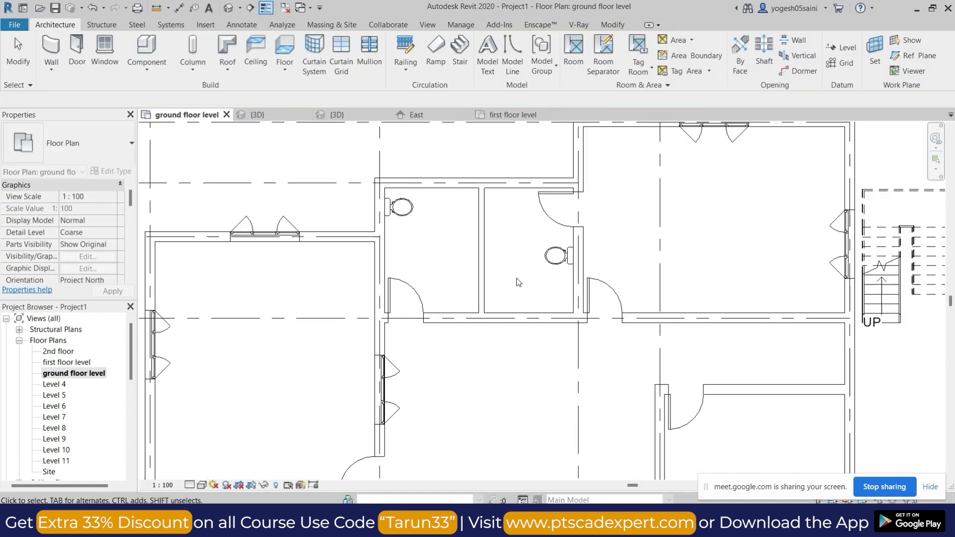
middle_drag(521, 271, 546, 305)
scroll(546, 304, up, 2)
scroll(547, 307, down, 3)
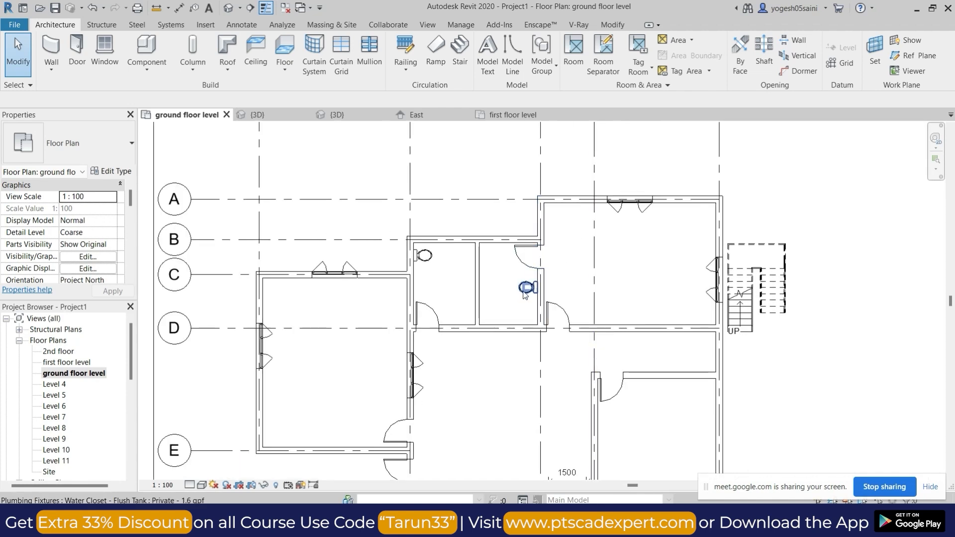
scroll(485, 294, down, 3)
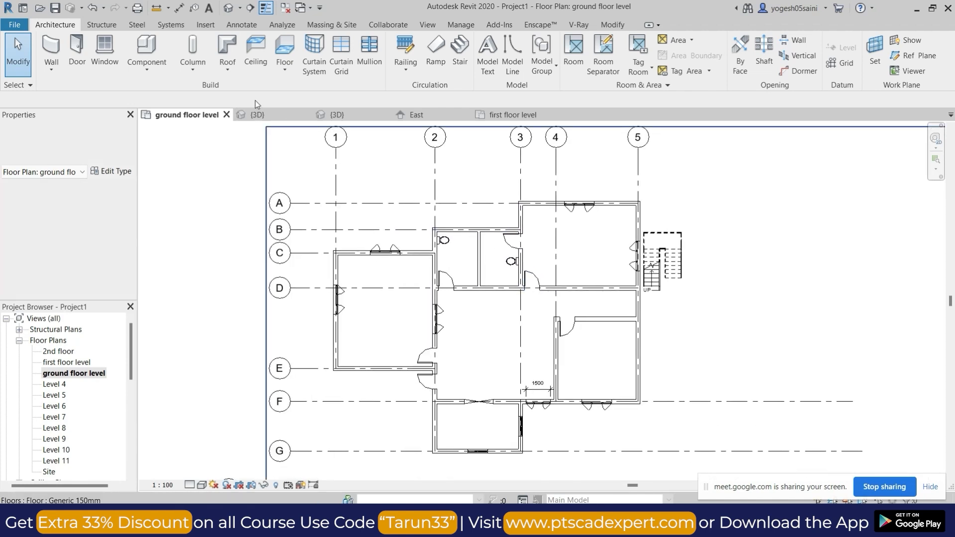
Place an M_Desk 1525 x 762mm in the corner where the grid A and grid 5 walls meet.
click(147, 52)
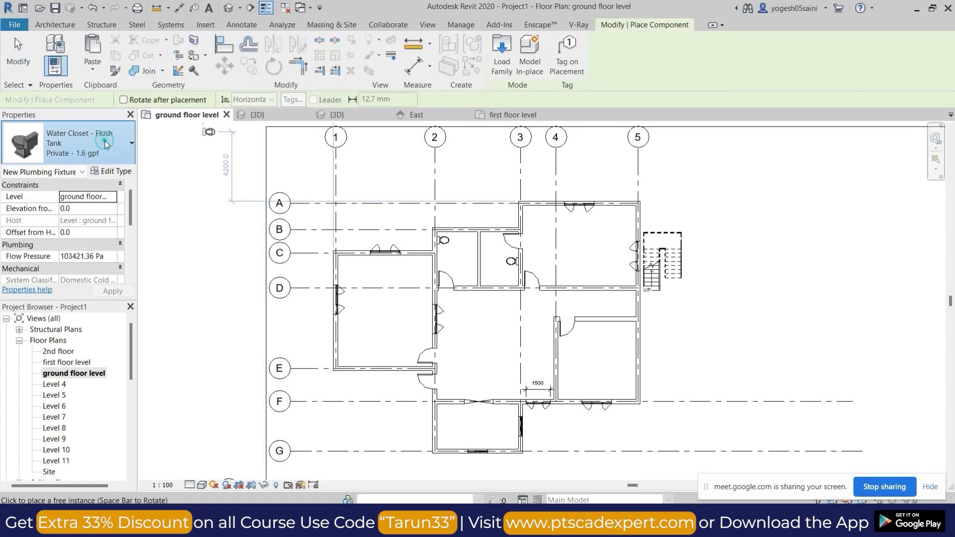
click(80, 143)
scroll(75, 281, up, 6)
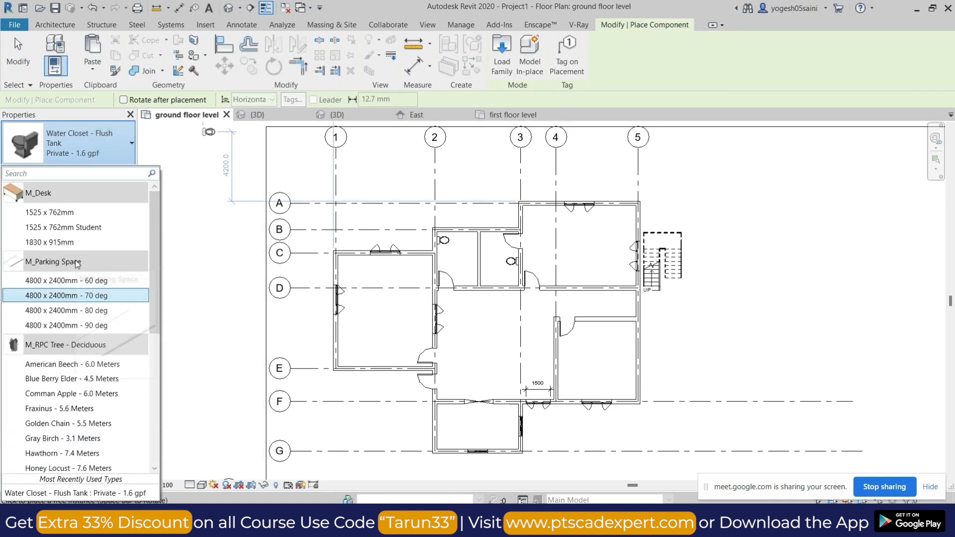
click(77, 214)
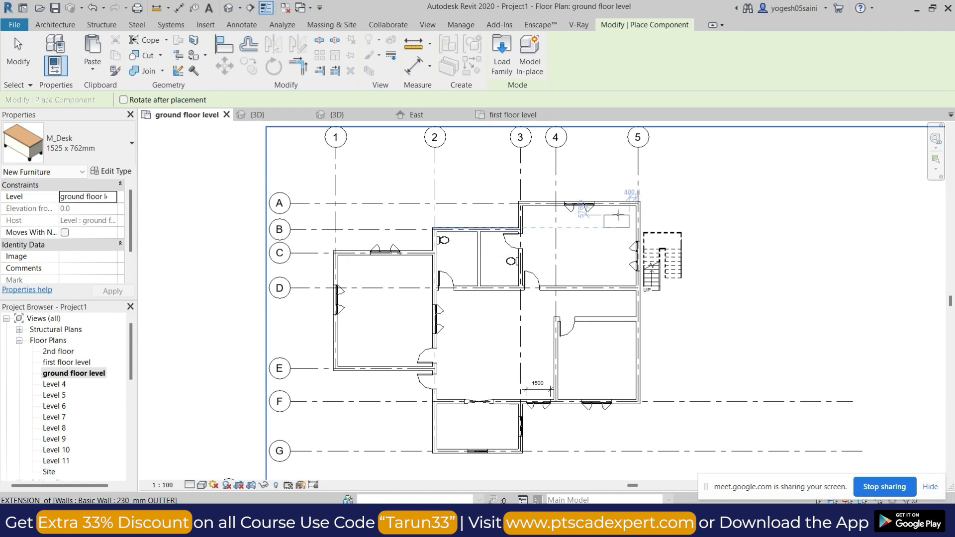
click(626, 206)
Start loading a furniture family and browse to the Furniture folder of the rac2014 lib library on the Desktop.
click(116, 171)
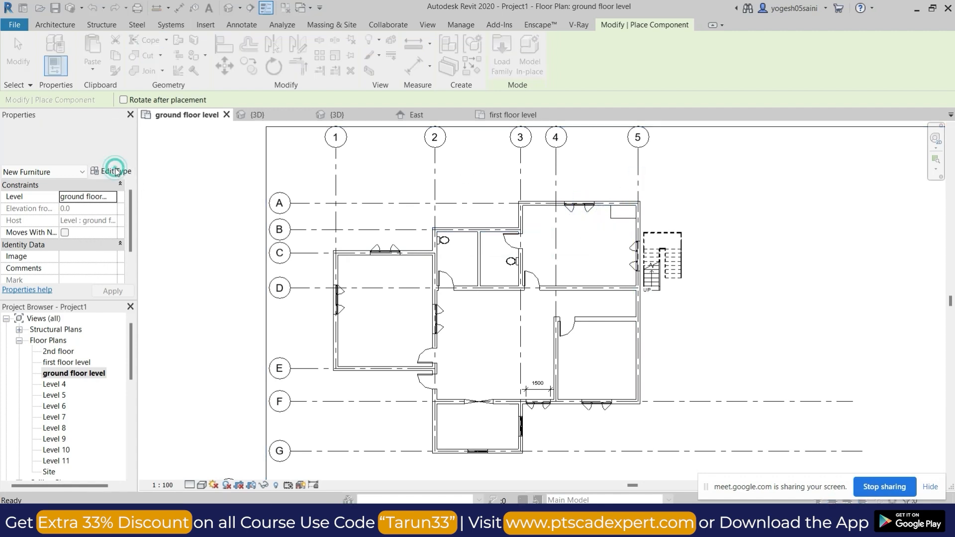
click(903, 98)
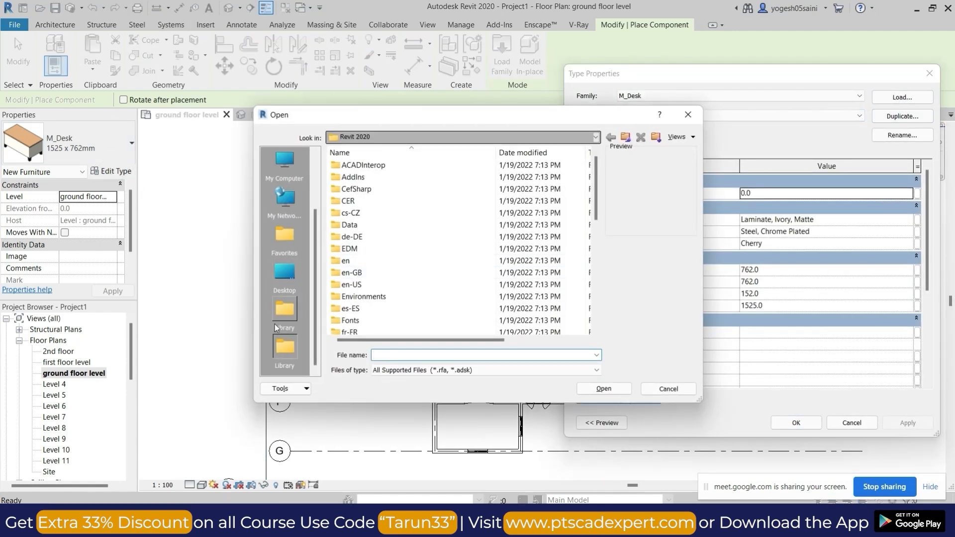
click(291, 313)
click(284, 272)
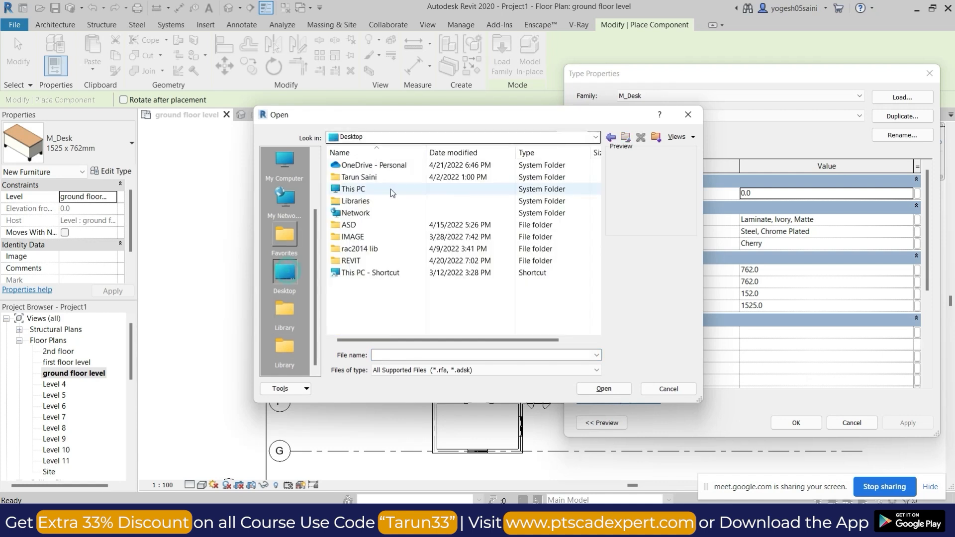
click(366, 260)
double_click(368, 249)
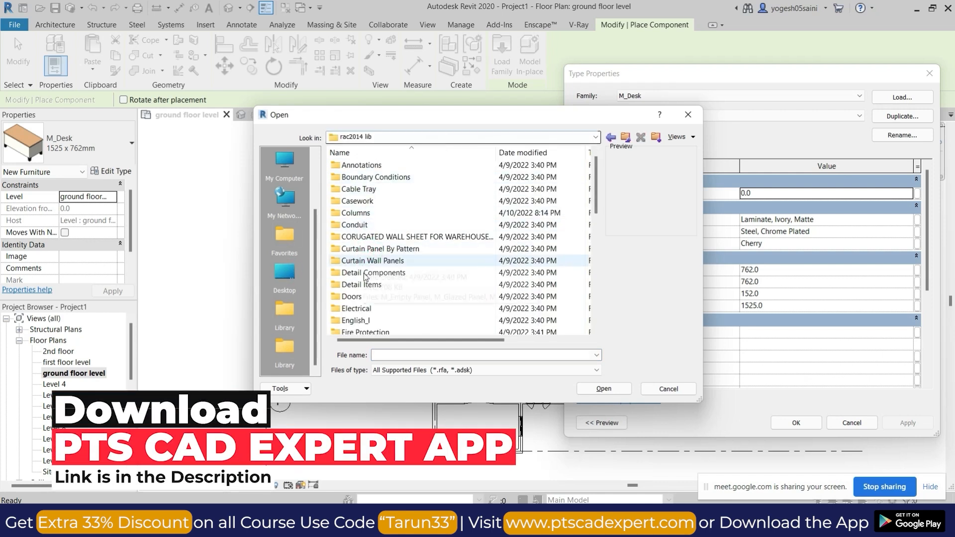
click(357, 297)
scroll(366, 236, down, 4)
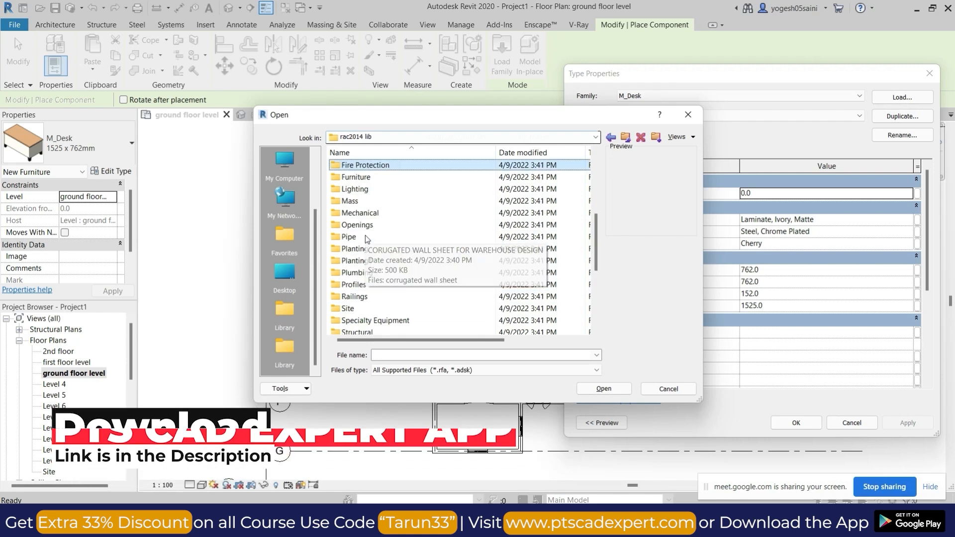
double_click(370, 178)
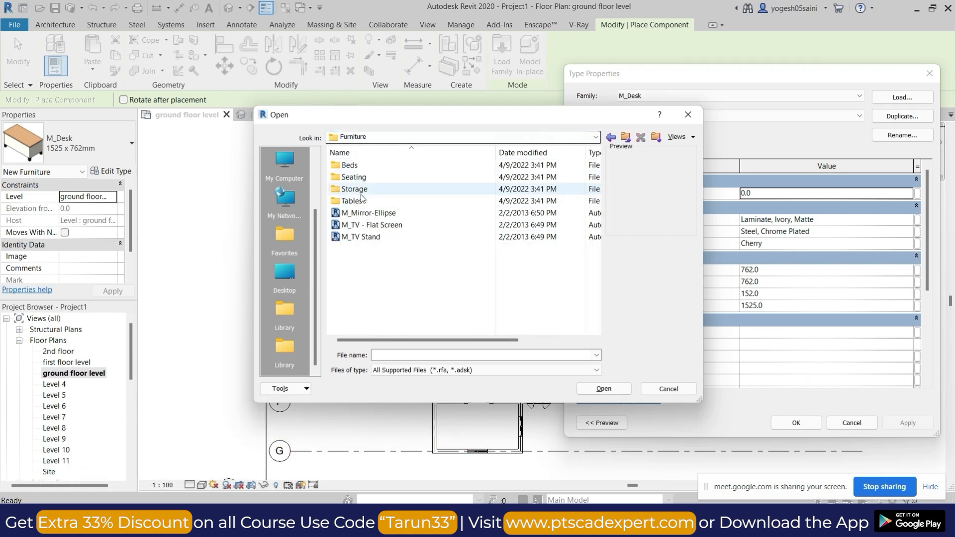
Preview the families in the Beds folder and load M_Bed-Box into the project.
double_click(366, 168)
click(374, 202)
click(373, 213)
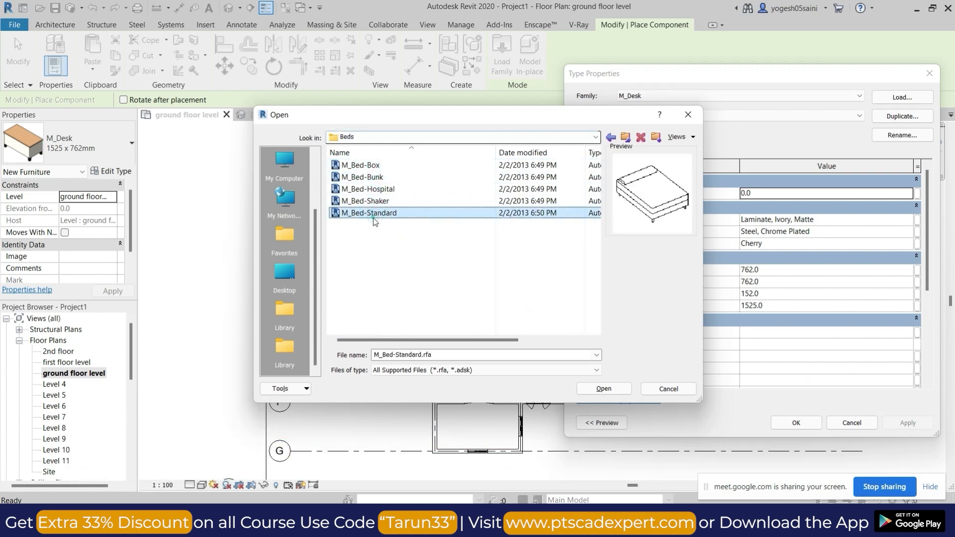
click(371, 189)
click(363, 165)
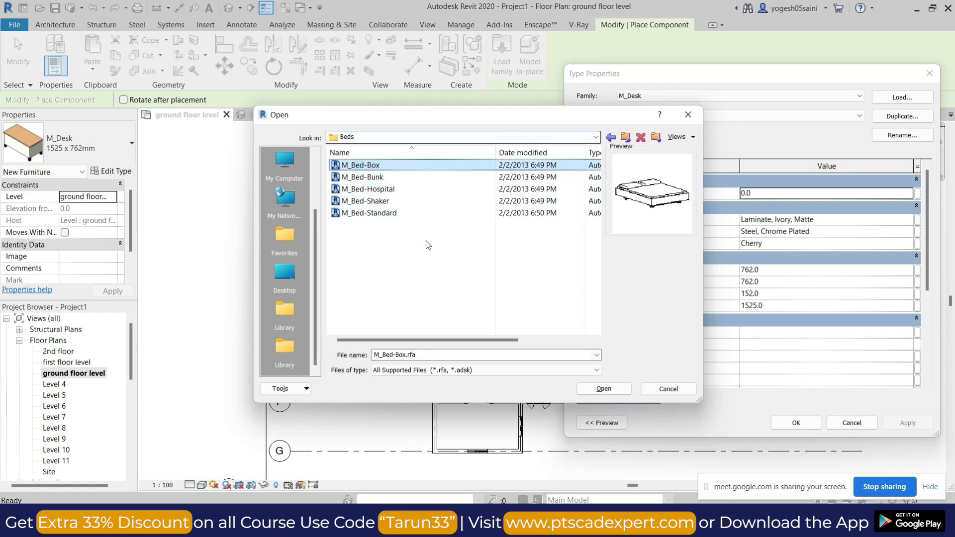
click(604, 389)
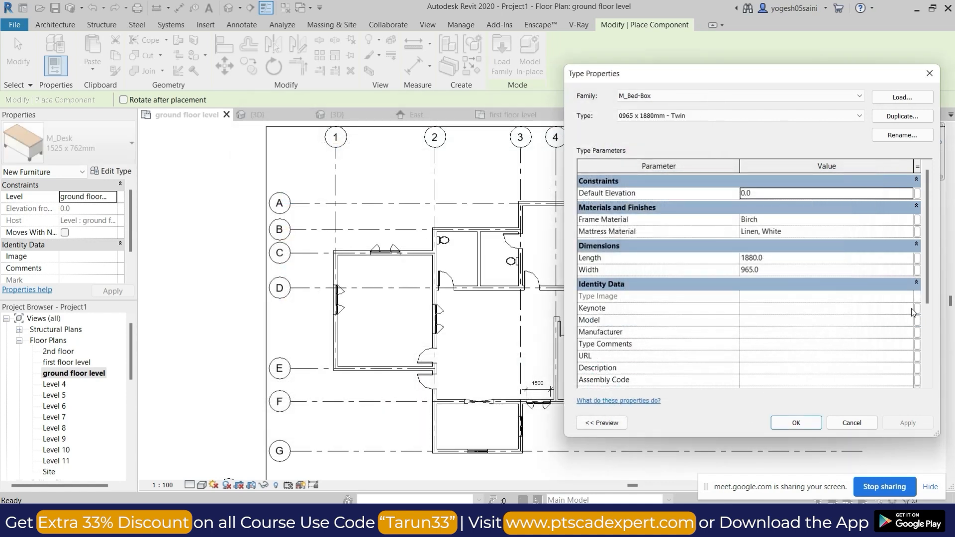
Check the length and width of the 0965 x 1880mm - Twin bed type and accept it for placement.
click(785, 522)
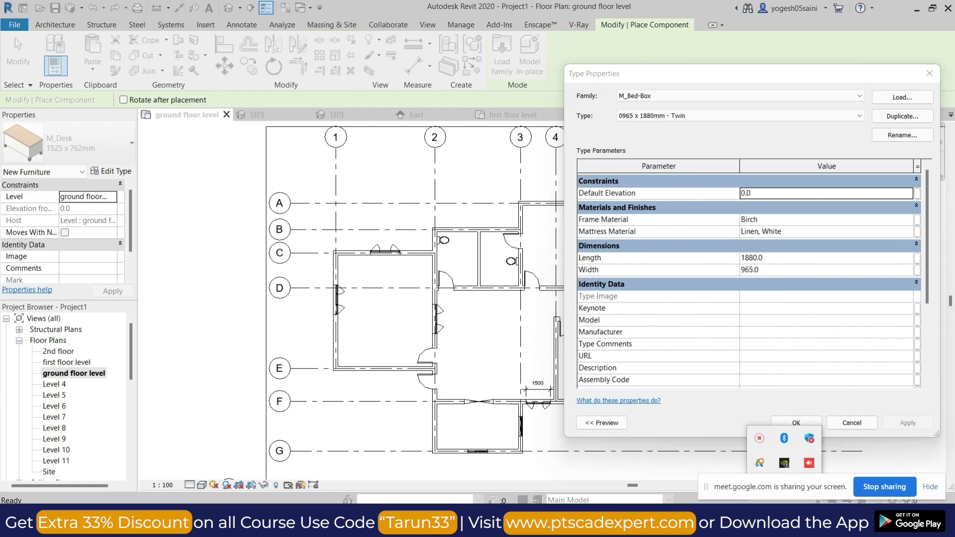
click(801, 263)
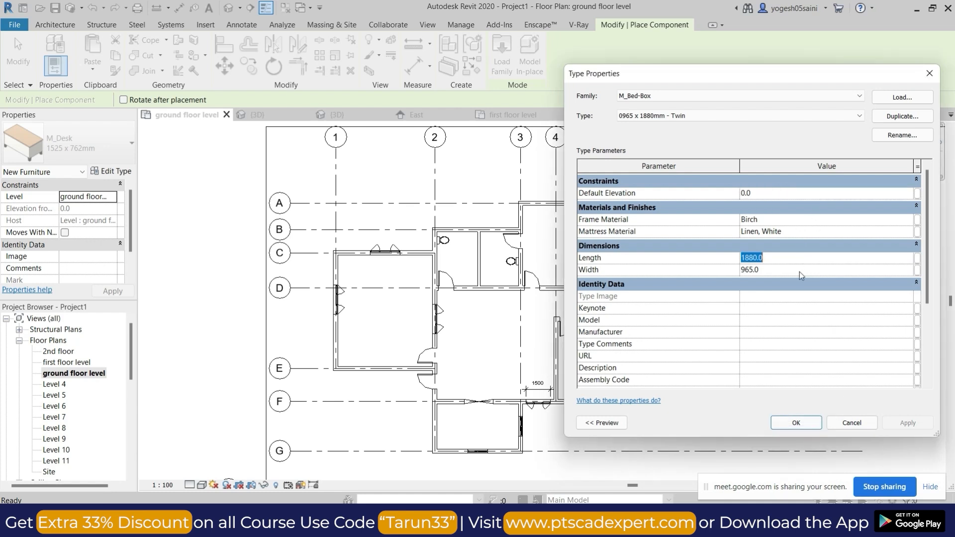
click(784, 271)
click(793, 423)
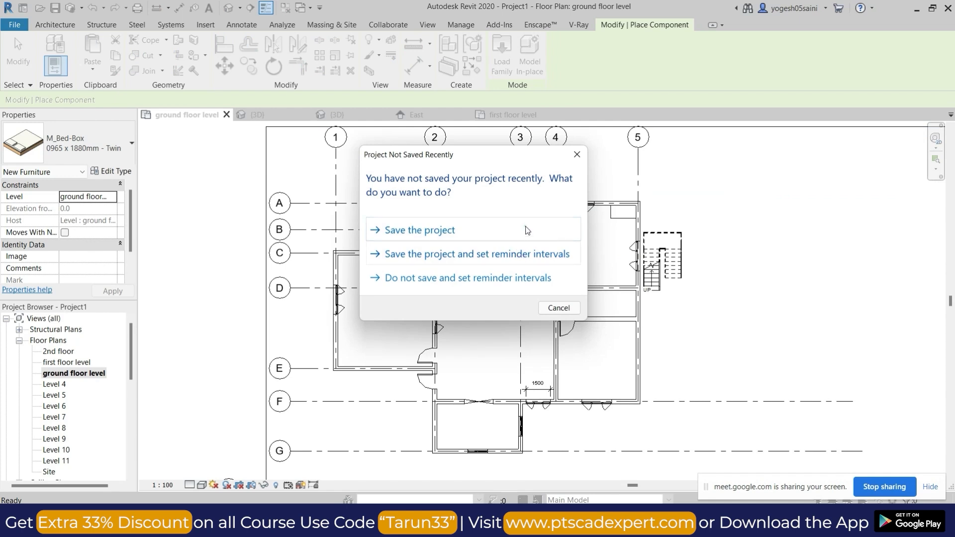
Start saving the project and create a new folder inside the REVIT folder on the Desktop.
click(527, 230)
click(282, 383)
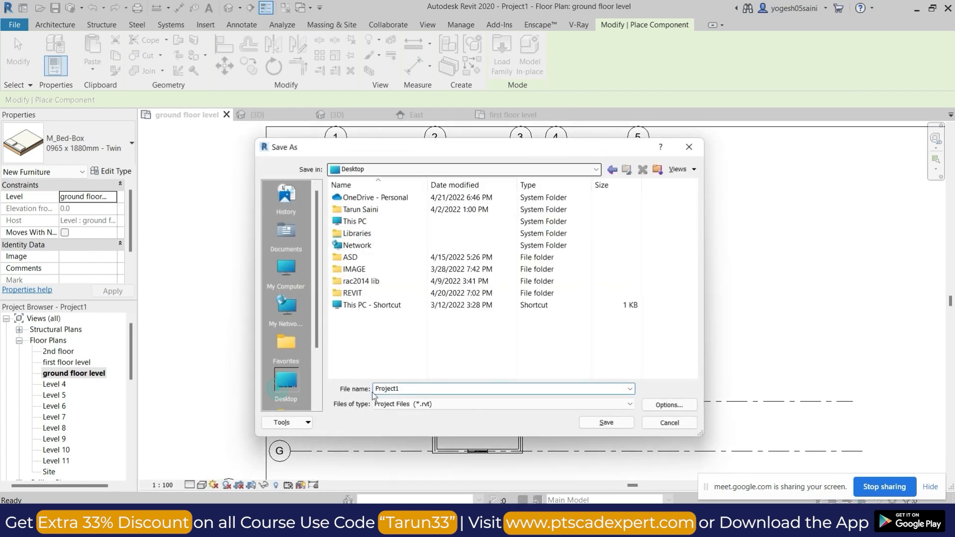
right_click(423, 352)
click(352, 293)
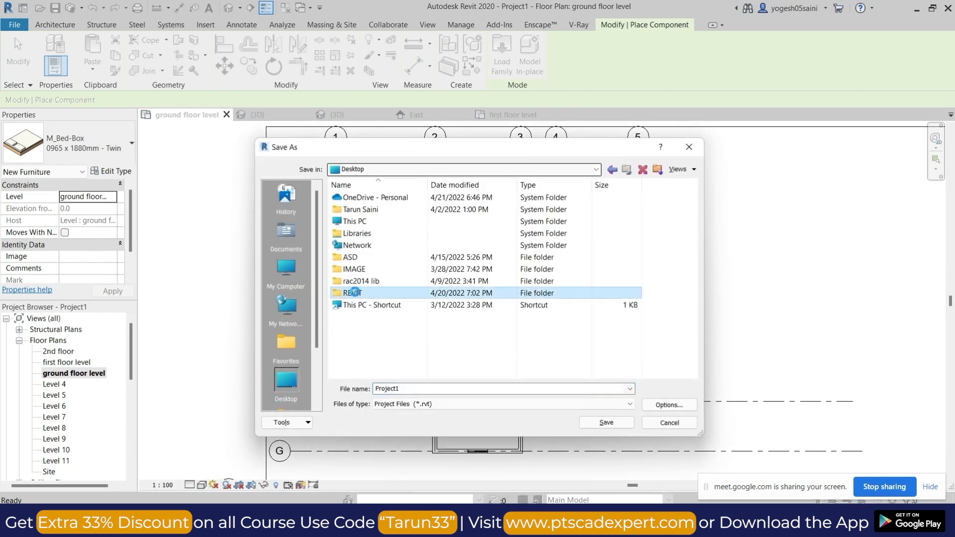
double_click(352, 293)
right_click(434, 249)
mouse_move(492, 357)
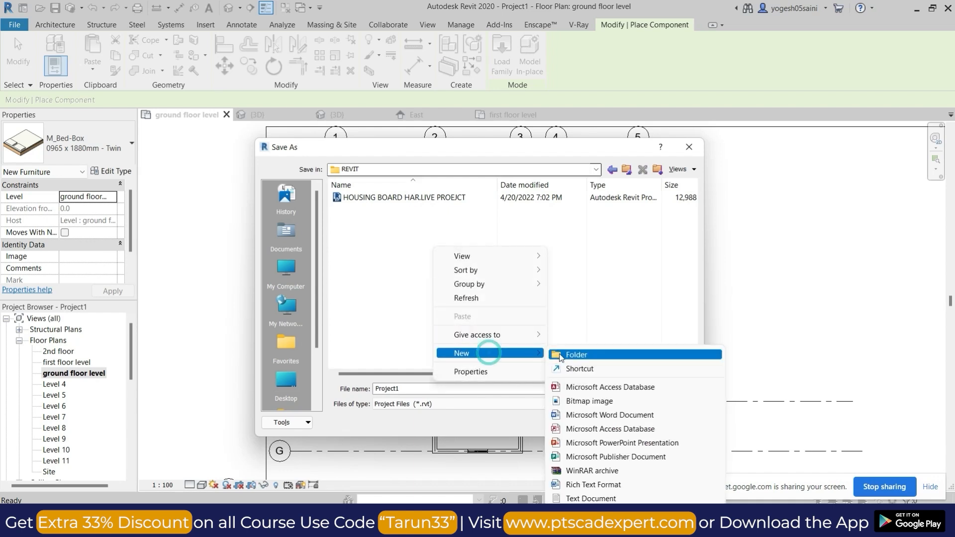
click(561, 353)
Name the project file DEMO -1, check the save options, and save it in New folder.
click(422, 392)
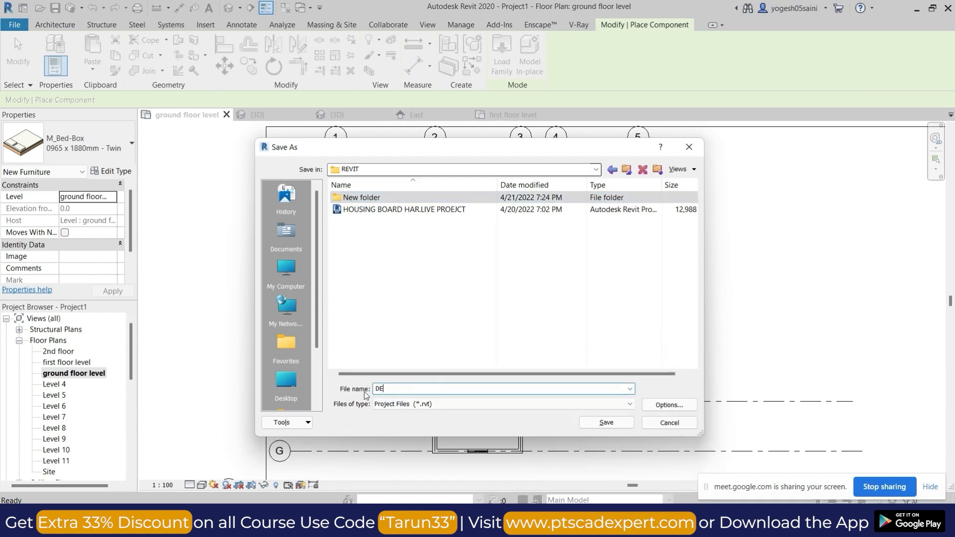
click(669, 405)
click(486, 379)
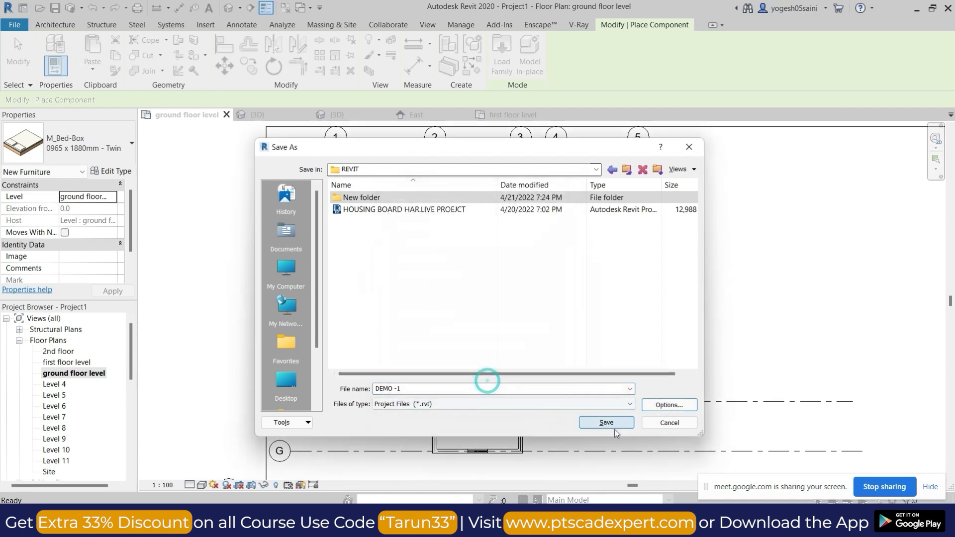
double_click(366, 197)
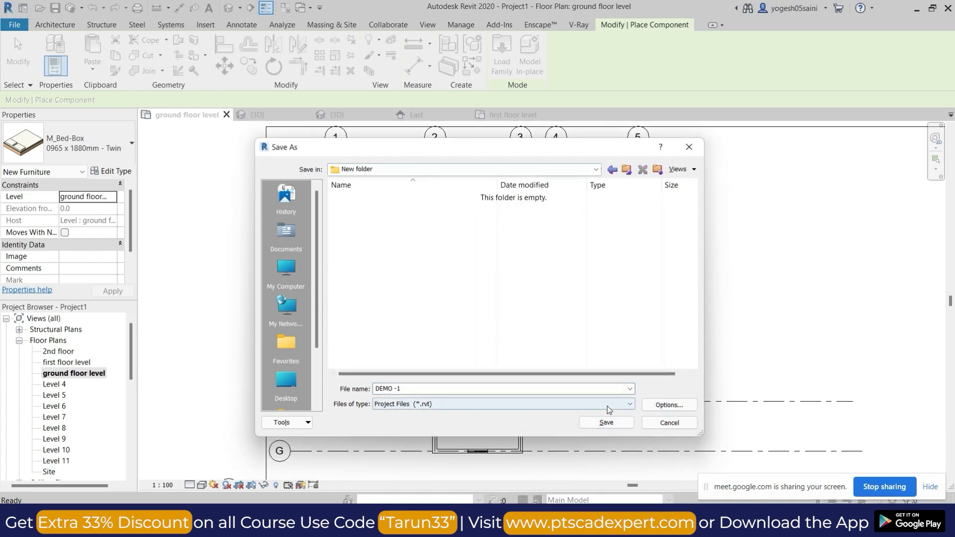
click(604, 423)
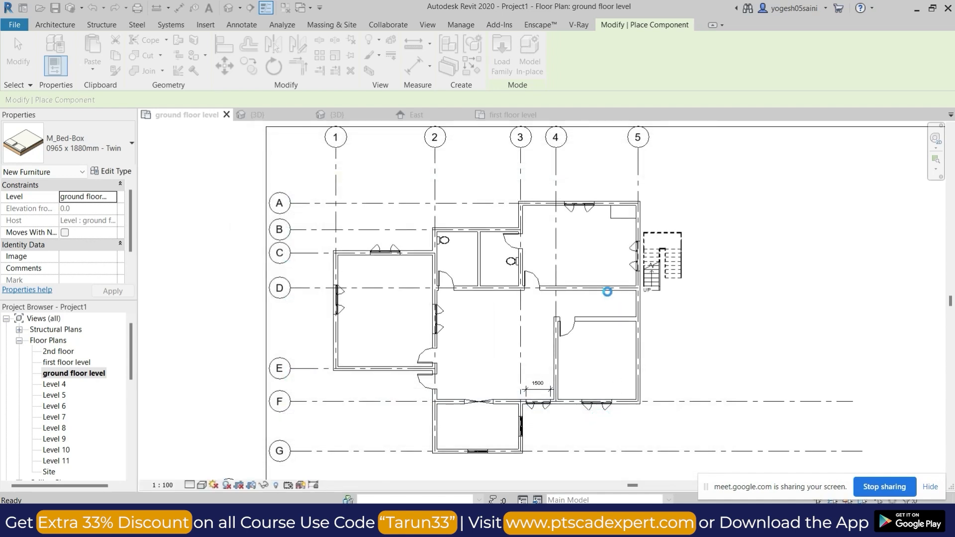
Place the M_Bed-Box in the bedroom between grids 3 and 5, rotated with its headboard against the grid D wall.
scroll(575, 240, up, 2)
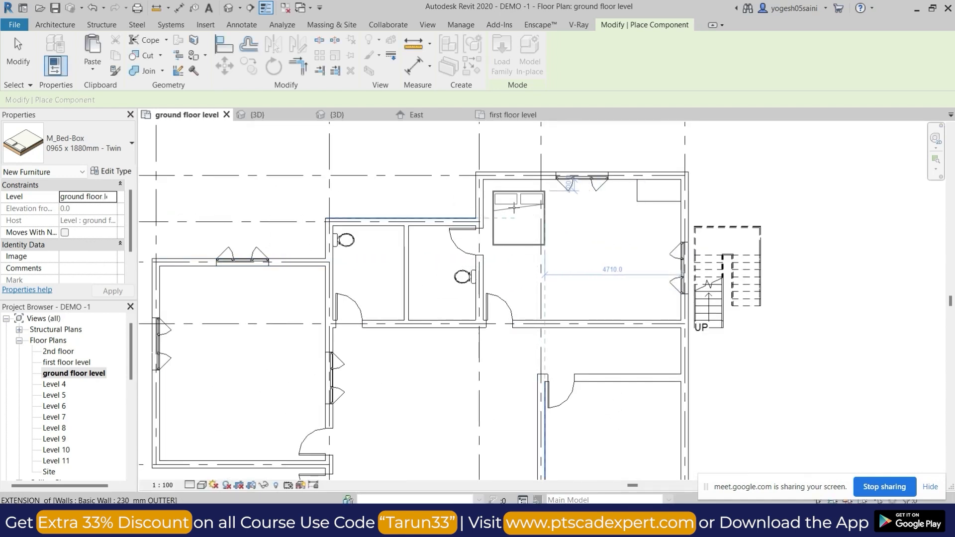
key(space)
key(space)
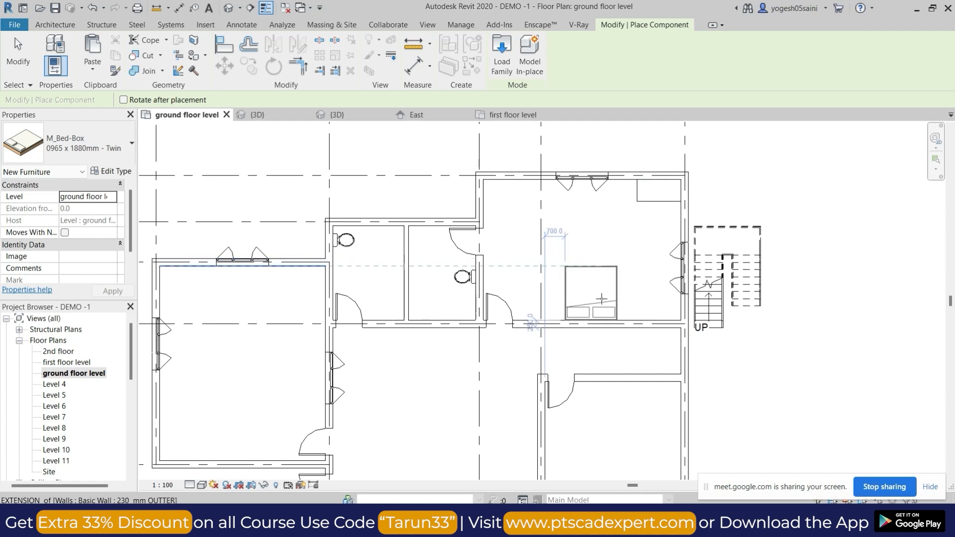
click(601, 299)
Place two more rotated beds: one against the grid 4–5 bedroom's upper wall, one against the grid 1 wall in the other bedroom.
scroll(606, 279, down, 2)
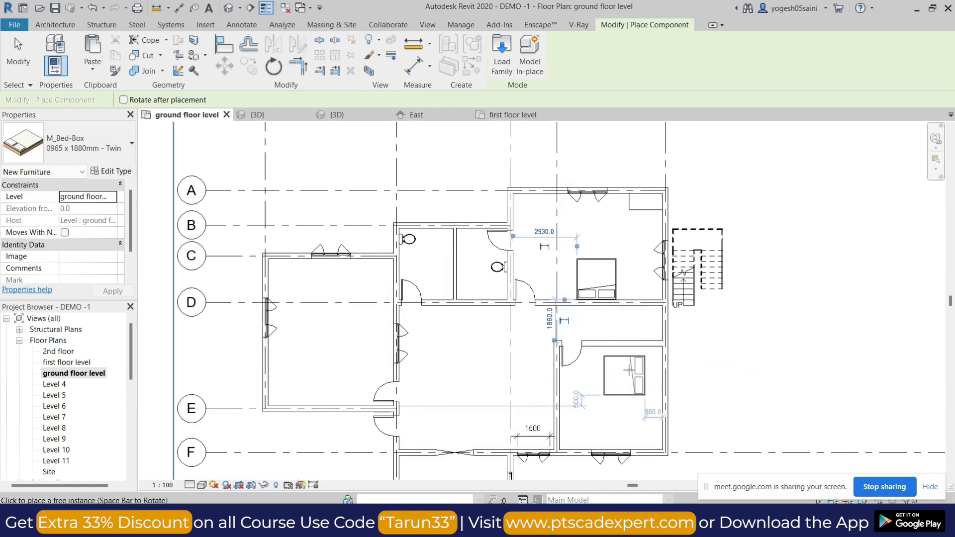
key(space)
click(608, 380)
key(space)
click(306, 375)
middle_drag(490, 393, 481, 377)
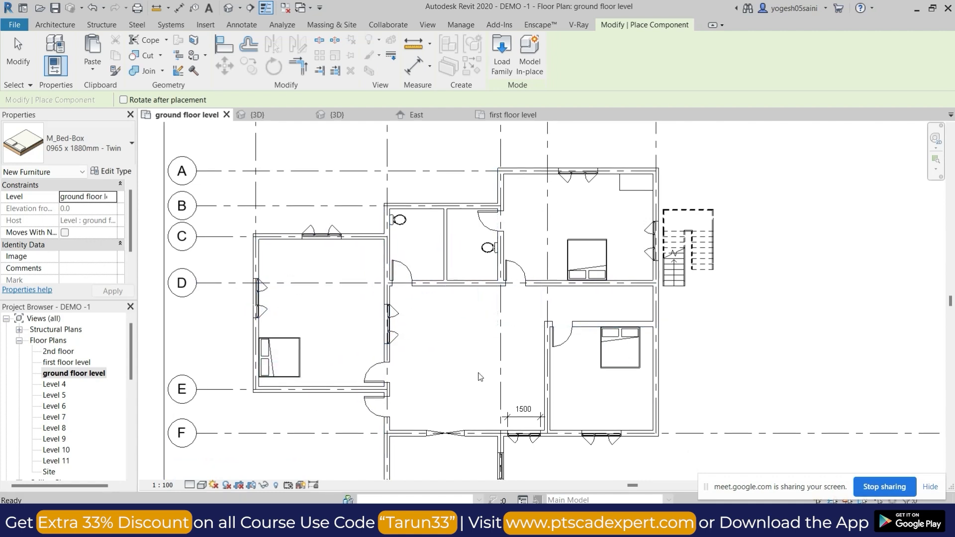
key(Escape)
key(Escape)
Place an M_Fixed 0406 x 0610mm window in the grid B wall of each of the two toilets.
middle_drag(447, 327, 448, 272)
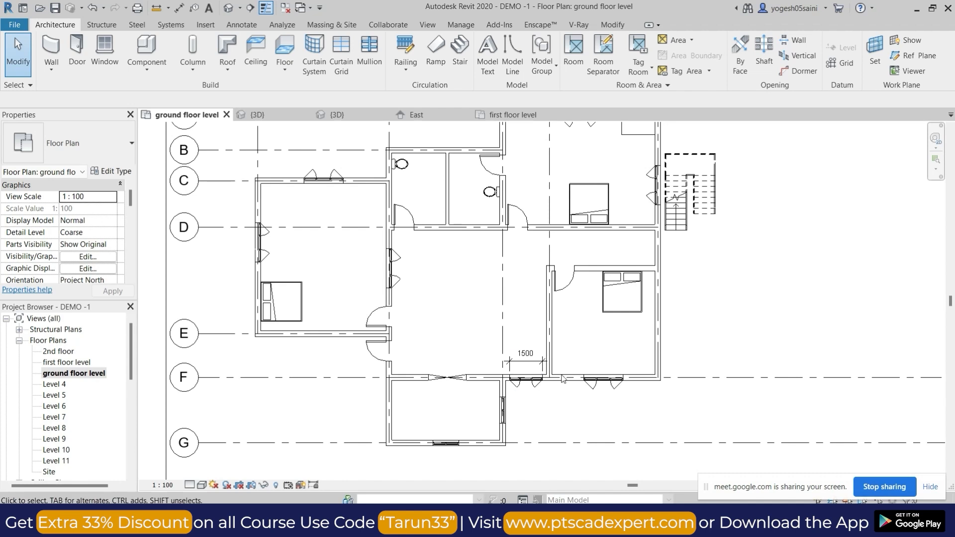
scroll(552, 329, down, 2)
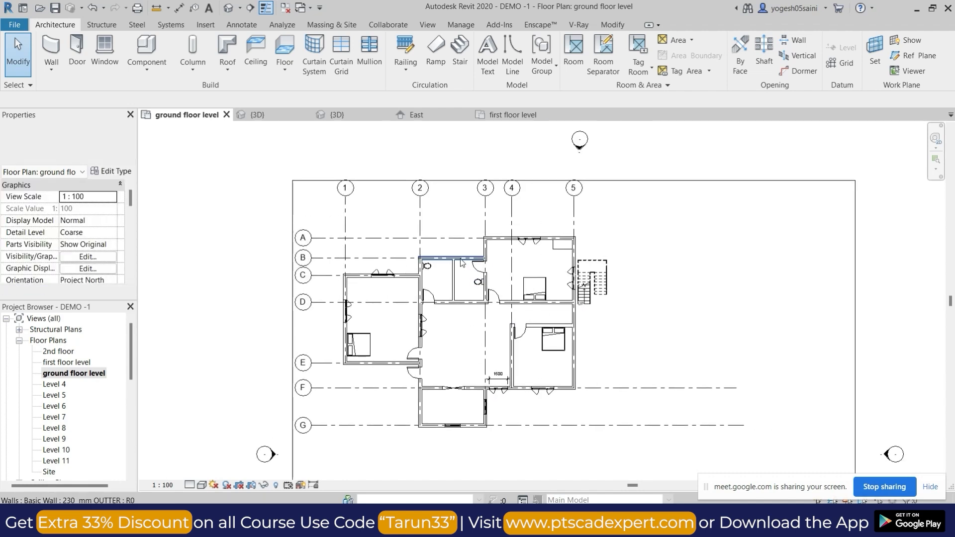
scroll(449, 262, up, 3)
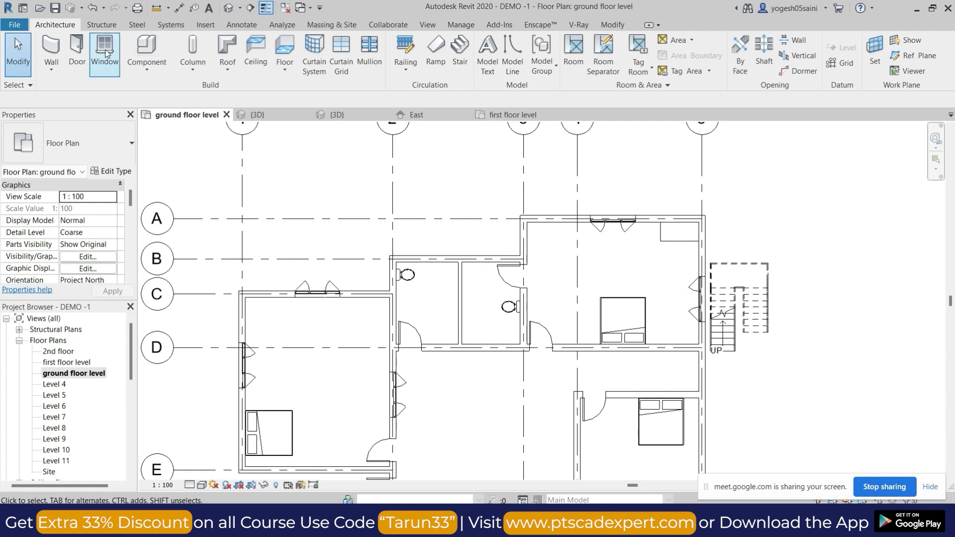
click(77, 54)
click(49, 26)
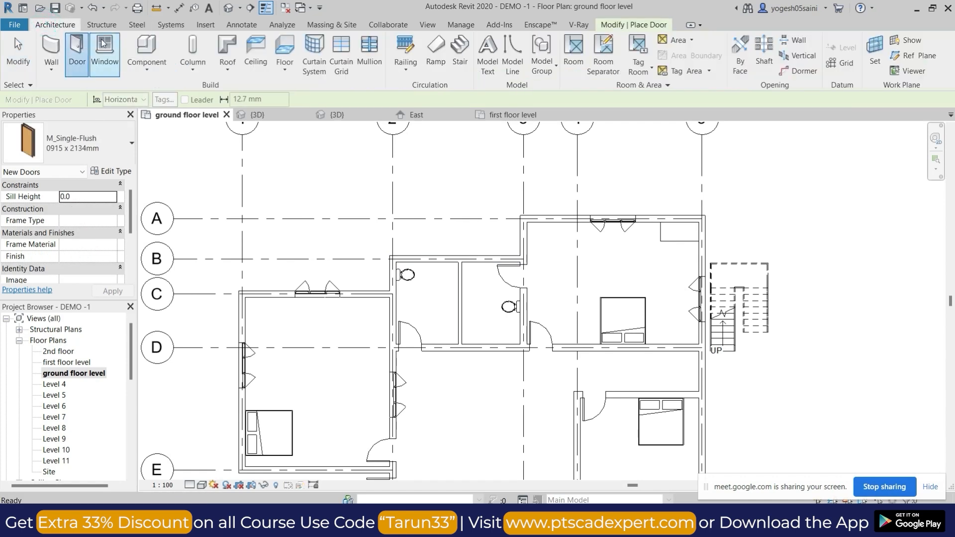
click(97, 52)
click(70, 143)
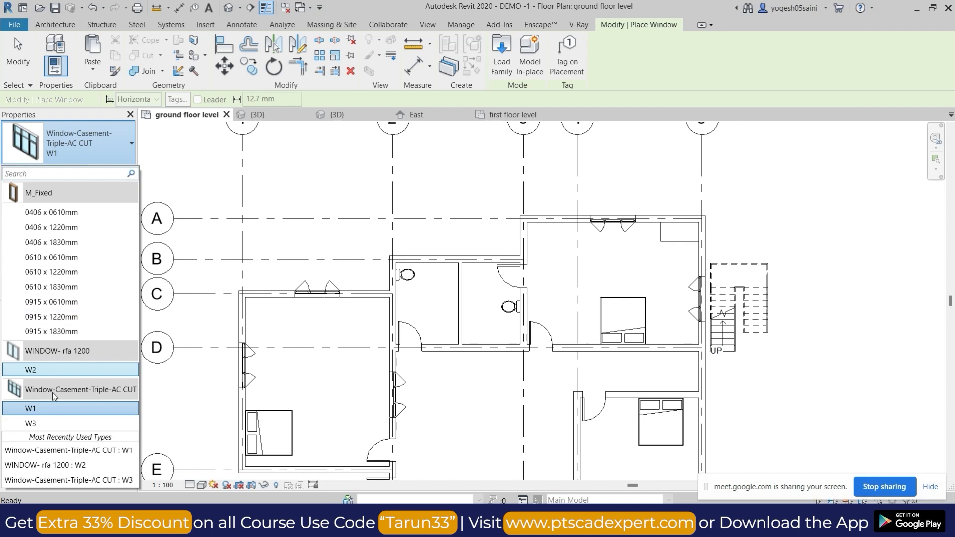
click(51, 212)
scroll(435, 259, up, 3)
scroll(434, 259, up, 1)
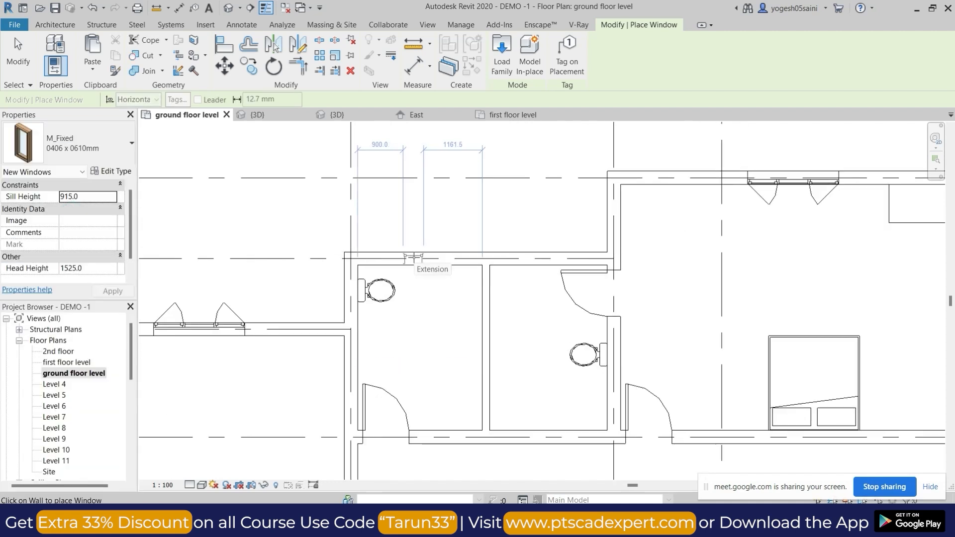
click(424, 263)
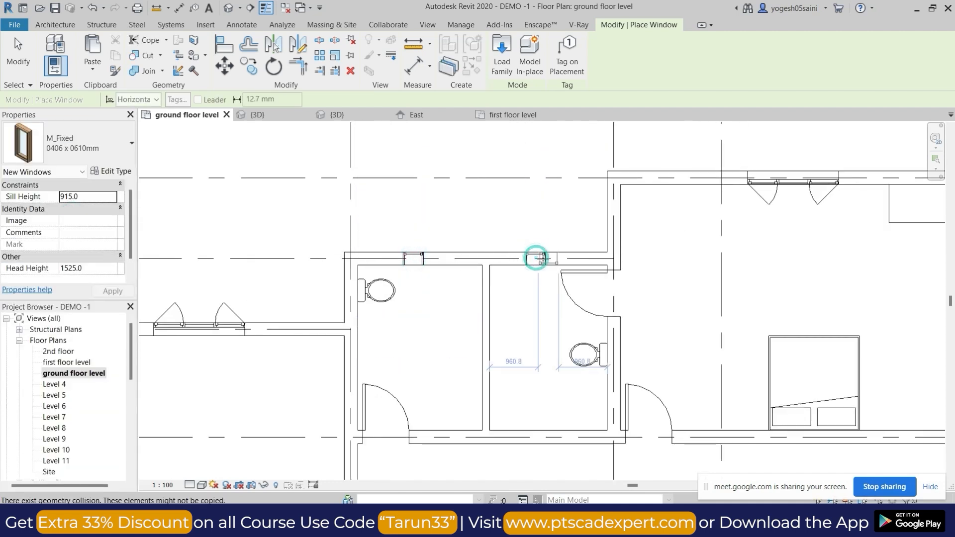
click(539, 259)
Set the sill height of both toilet windows to 1500.
key(Escape)
click(541, 259)
click(421, 258)
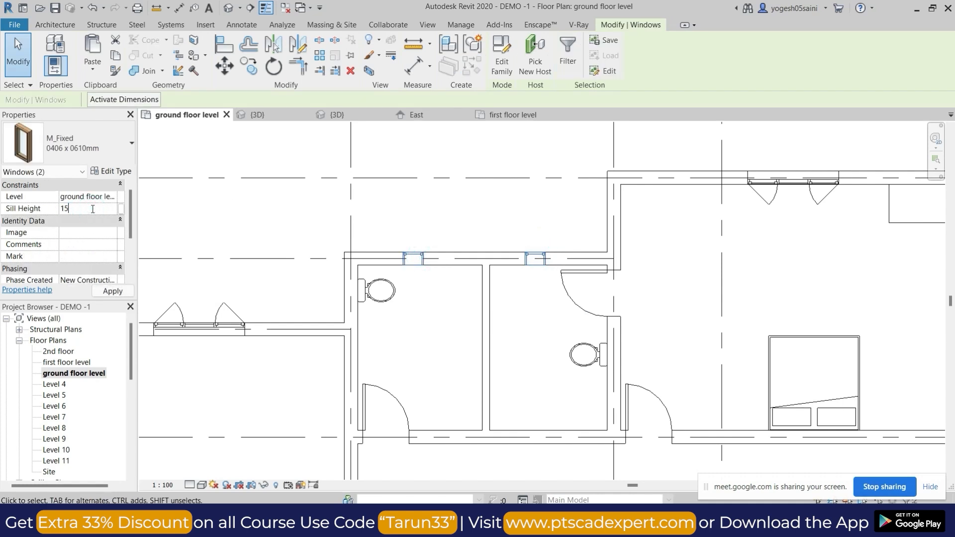
scroll(482, 288, down, 2)
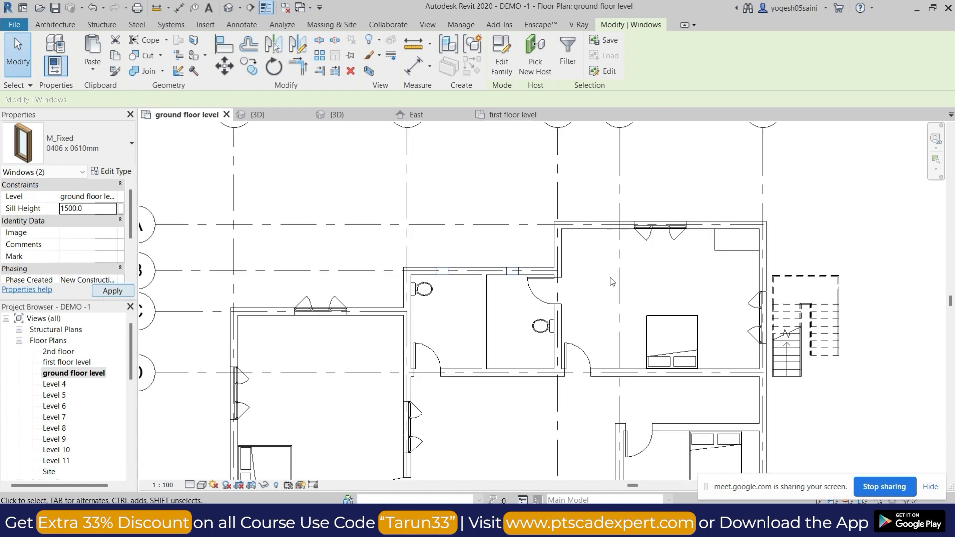
click(612, 281)
Select all W1 casement windows and check their sill height.
click(659, 235)
key(s)
key(a)
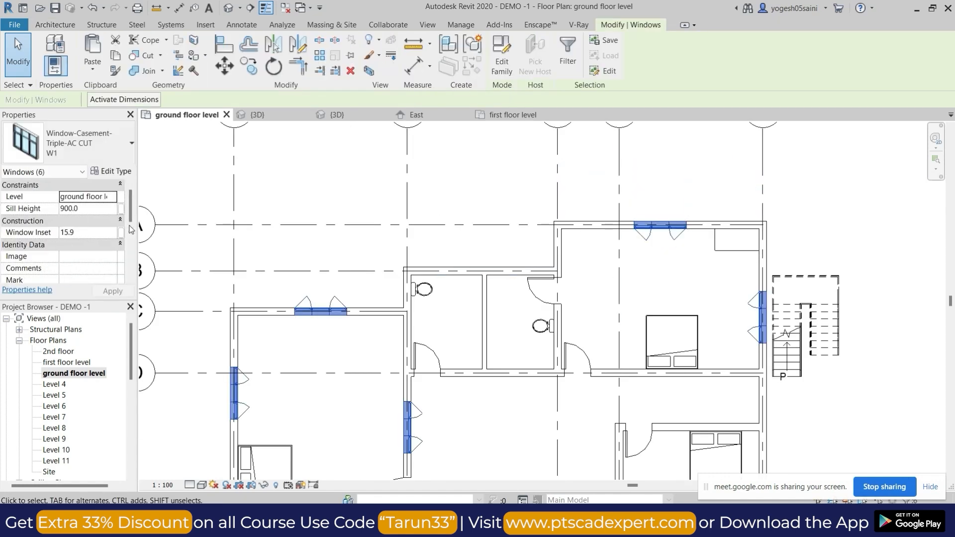
key(Escape)
Set the sill height of the W2 window in the grid G wall to 1200.
scroll(418, 356, down, 2)
middle_drag(462, 396, 467, 241)
click(475, 400)
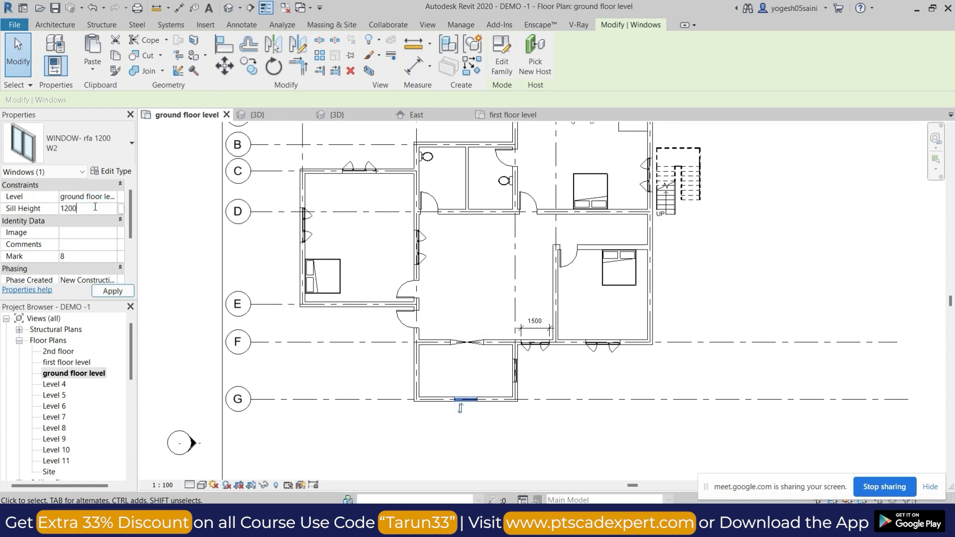
key(Escape)
Select the whole ground floor plan, inspect the model in 3D, and return to the ground floor level plan.
scroll(568, 357, down, 2)
middle_drag(592, 385, 565, 424)
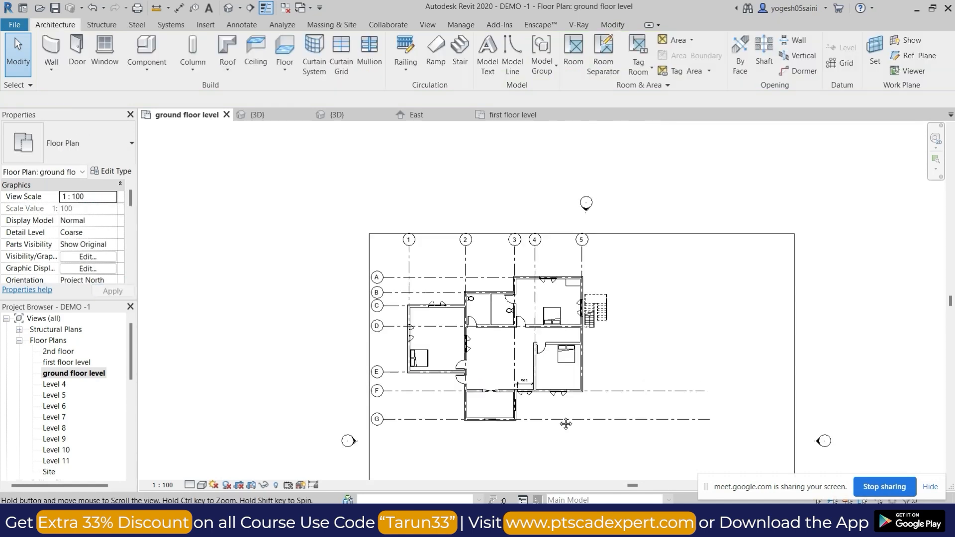
middle_drag(623, 323, 617, 278)
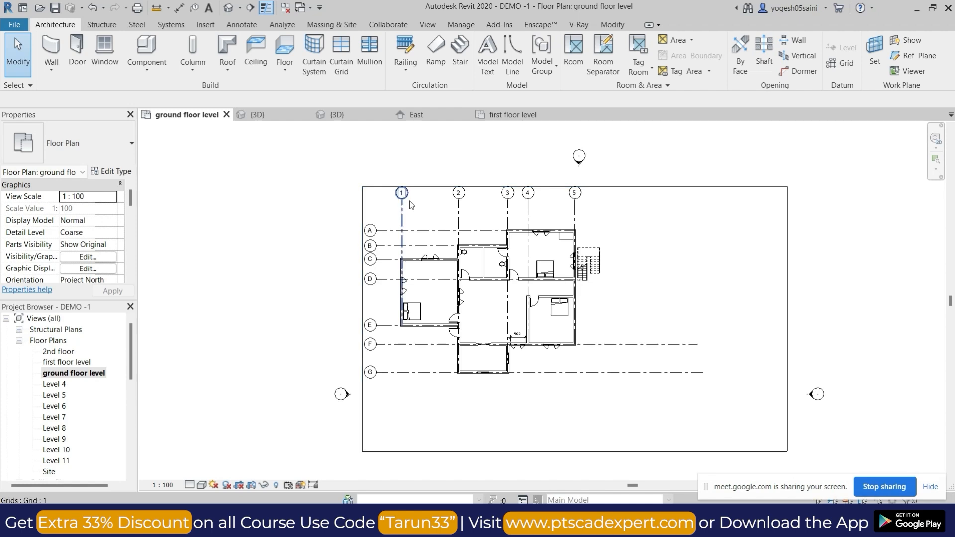
drag(383, 214, 628, 415)
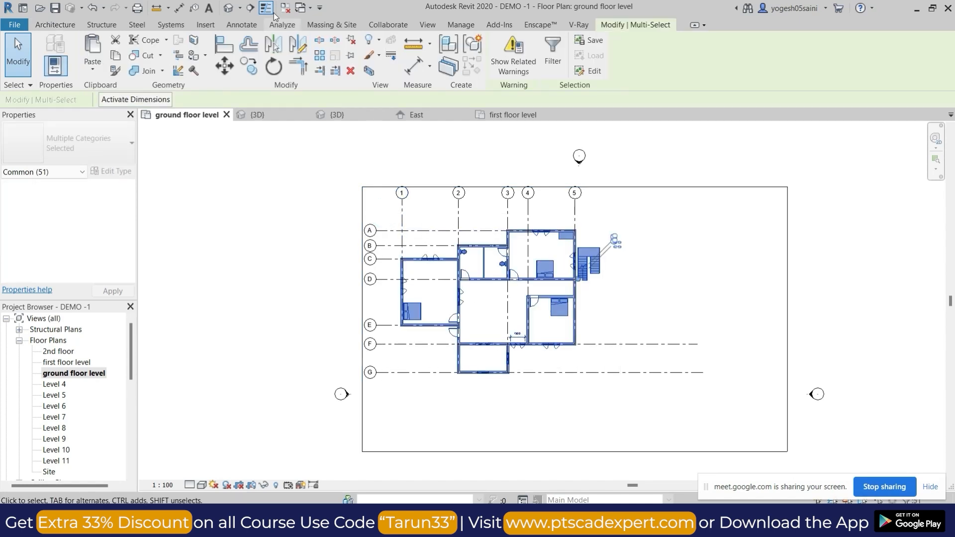
click(233, 9)
scroll(387, 218, down, 3)
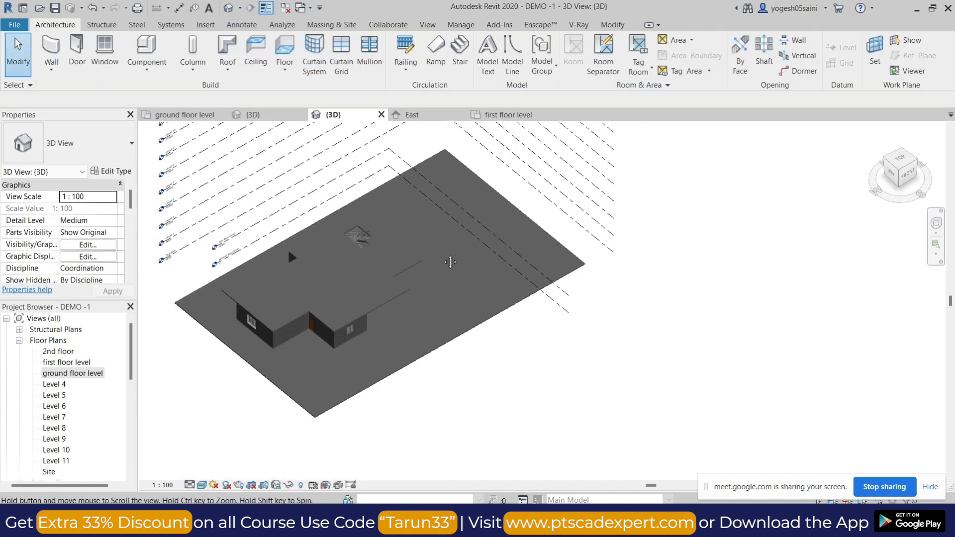
double_click(74, 374)
Mirror a copy of the whole building and its numbered grids about a vertical axis drawn through the midpoint of the stair's upper edge.
drag(340, 159, 619, 413)
drag(342, 163, 394, 159)
drag(397, 202, 637, 417)
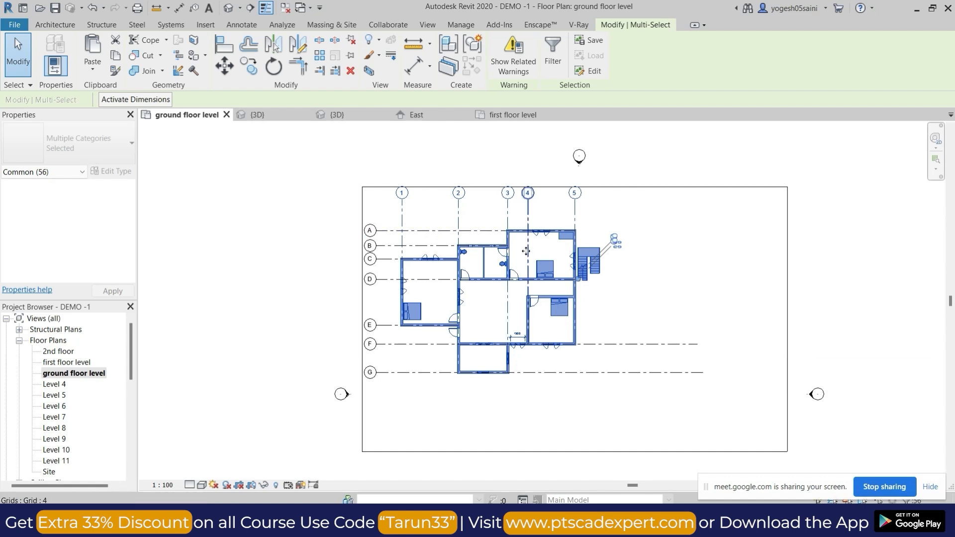
scroll(587, 259, up, 3)
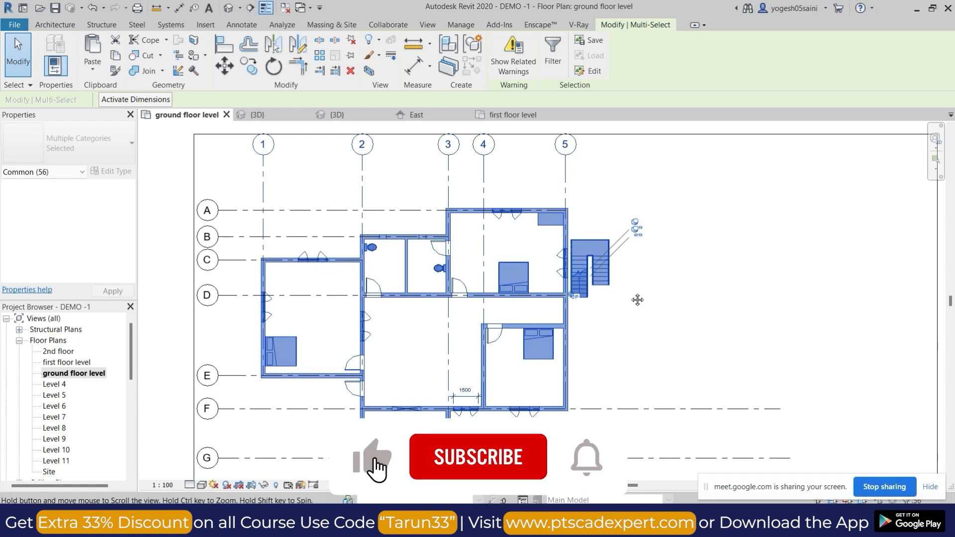
scroll(595, 278, down, 2)
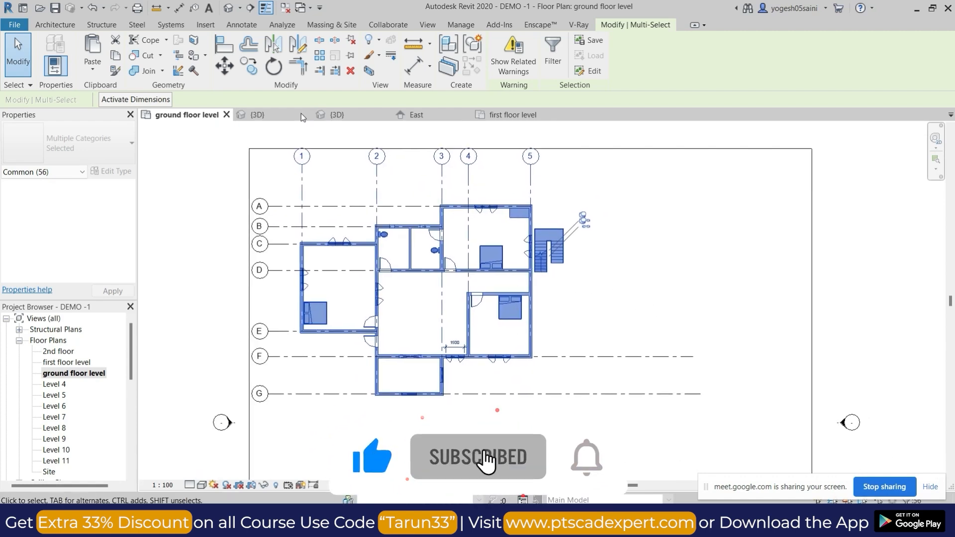
click(302, 44)
scroll(550, 230, up, 2)
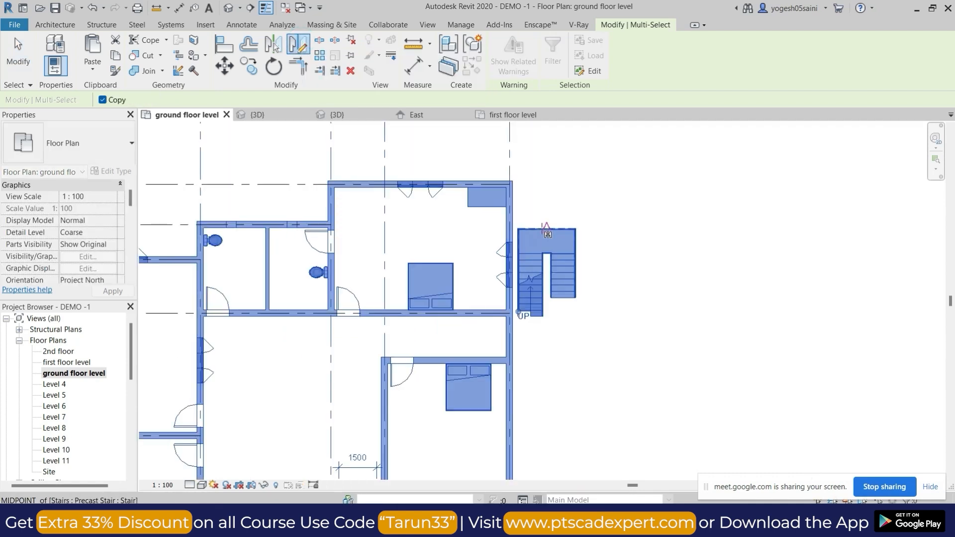
click(545, 228)
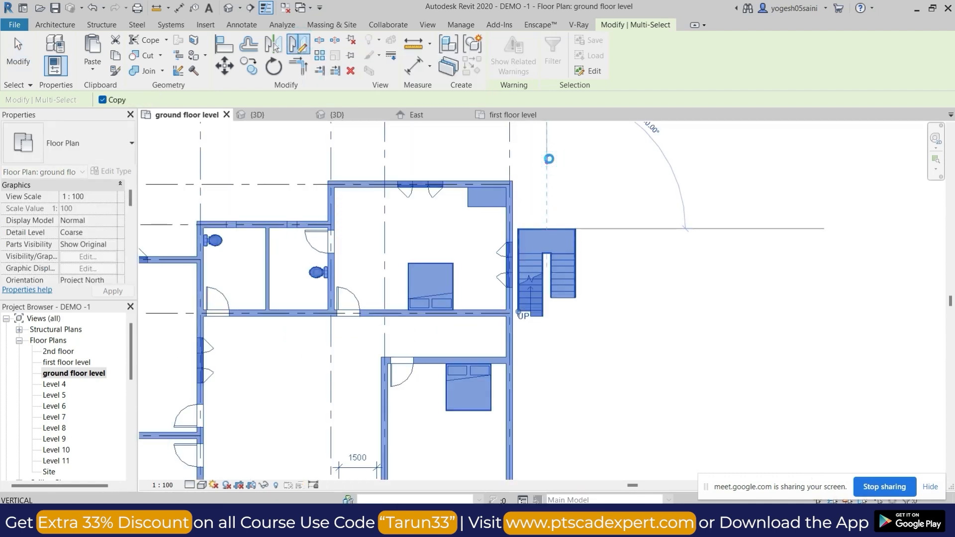
click(548, 159)
scroll(624, 299, down, 5)
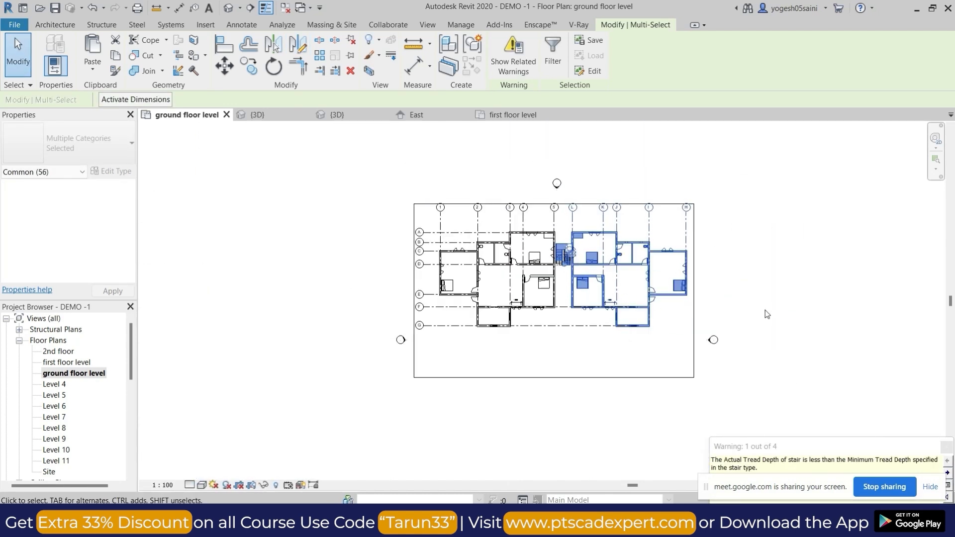
click(765, 310)
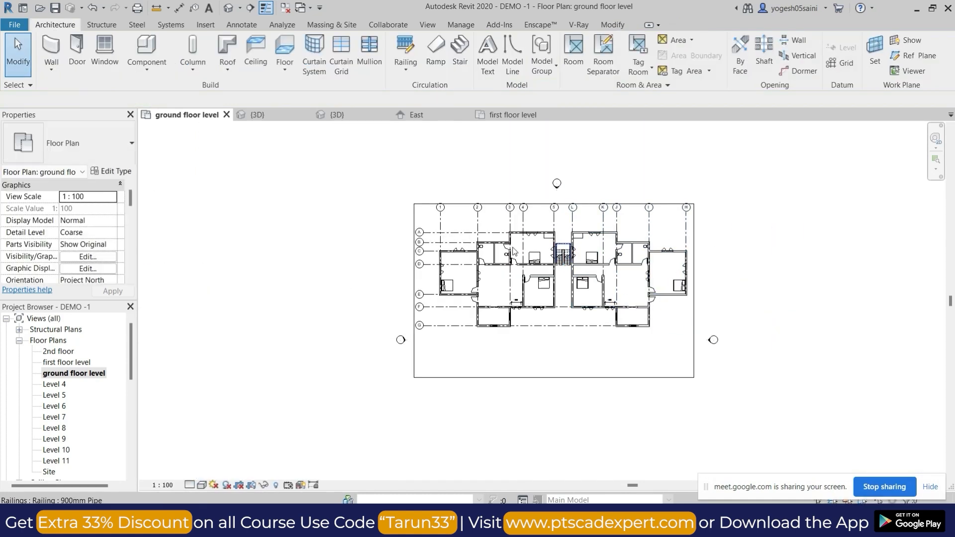
Enlarge the site slab by moving all four edges of its boundary sketch outward, and finish the sketch.
click(475, 202)
click(507, 53)
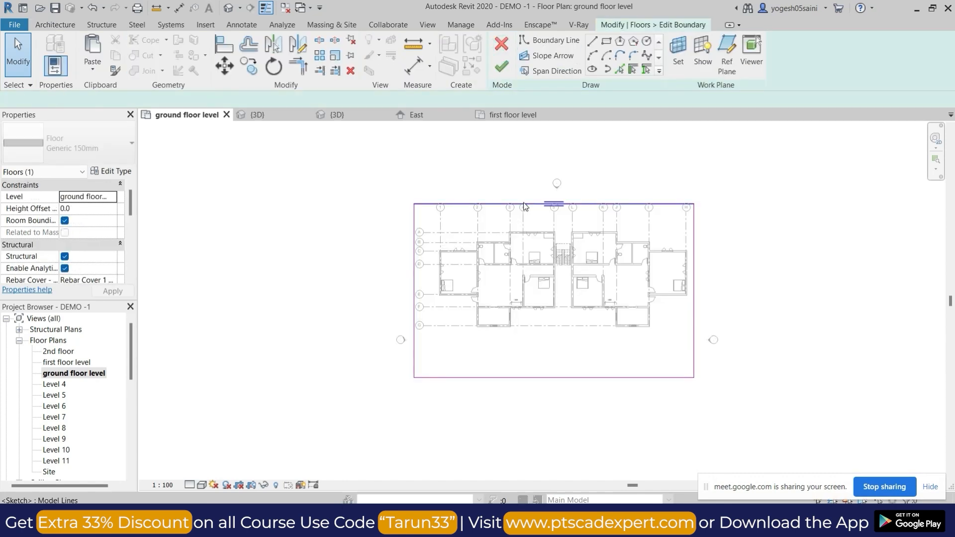
click(534, 203)
drag(533, 203, 531, 130)
click(415, 203)
drag(415, 202, 335, 202)
click(694, 222)
drag(694, 219, 823, 226)
click(601, 378)
drag(574, 377, 578, 476)
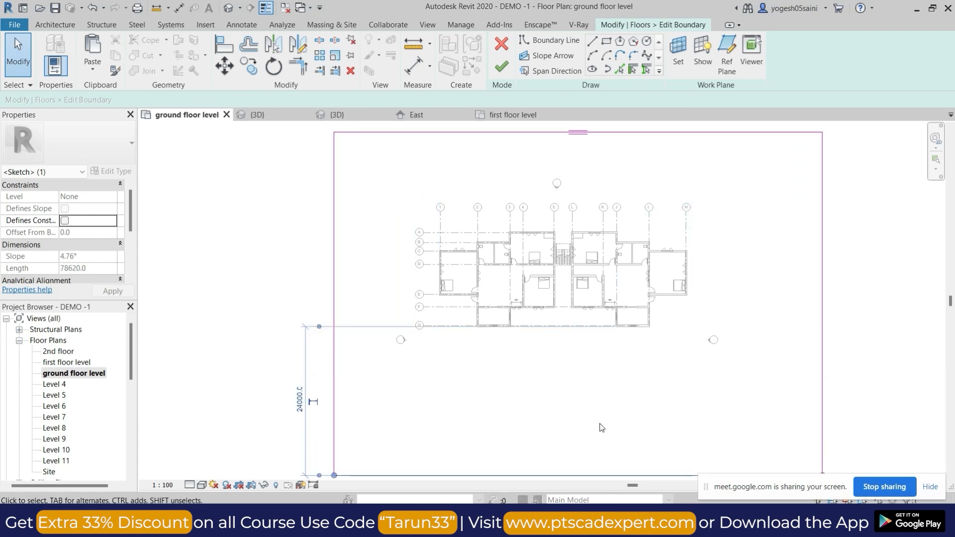
middle_drag(591, 400, 568, 360)
click(500, 70)
scroll(537, 300, down, 2)
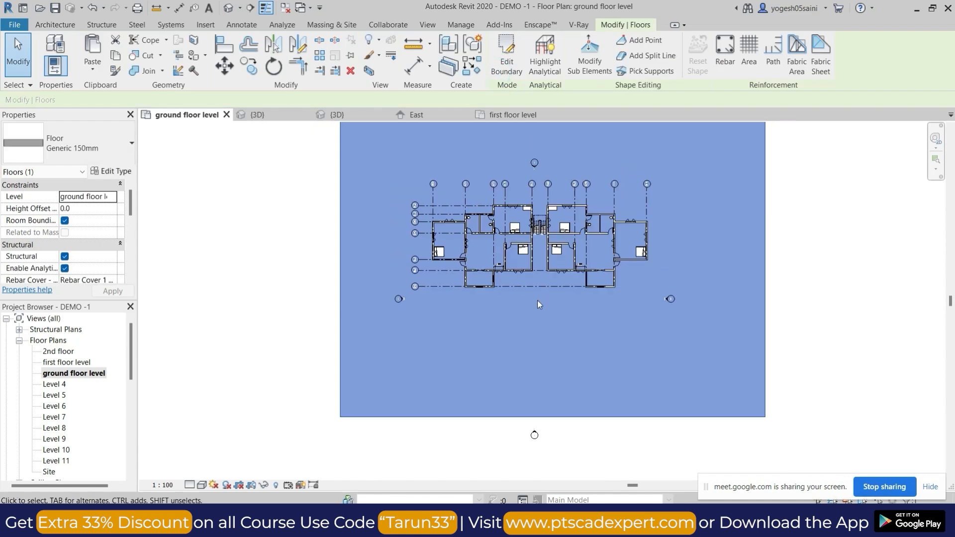
Mirror a copy of both building units and their grids about a horizontal axis drawn 1000 mm below the lower outer wall.
click(432, 193)
drag(431, 190, 511, 263)
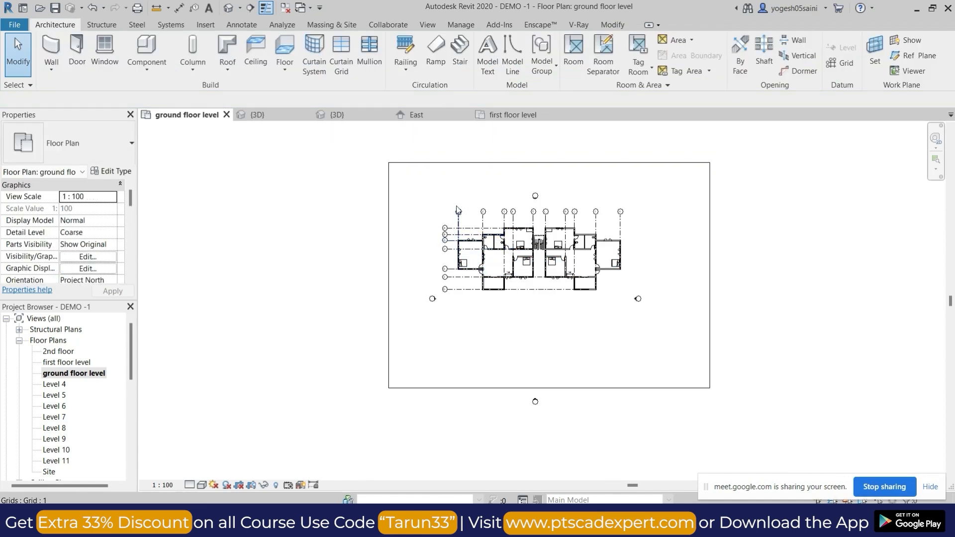
drag(438, 204, 631, 311)
click(301, 45)
scroll(580, 299, up, 6)
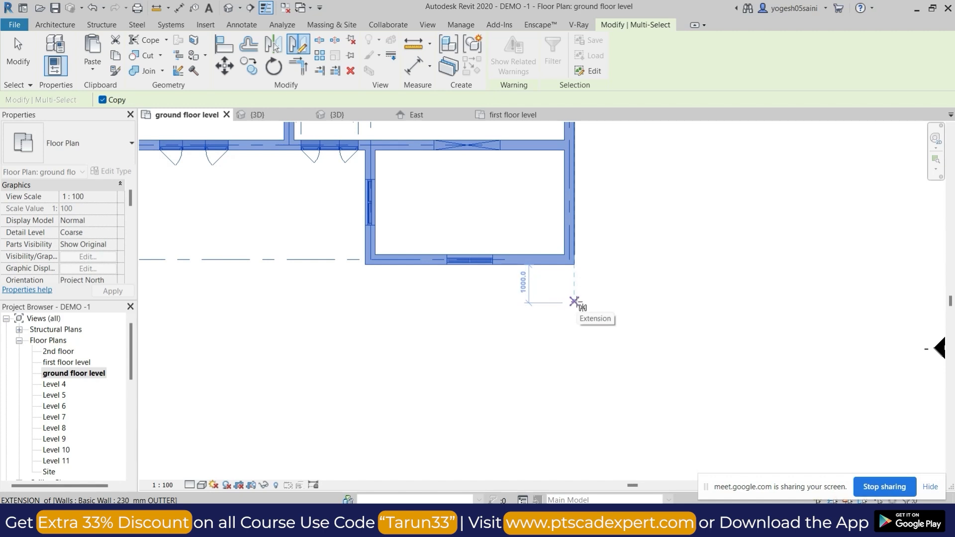
click(574, 301)
click(705, 303)
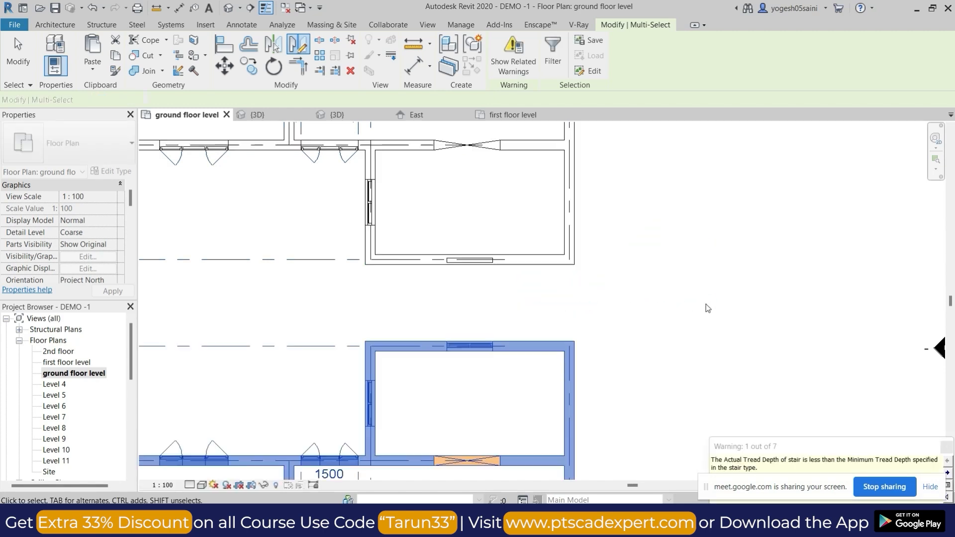
scroll(708, 306, down, 5)
scroll(678, 307, up, 3)
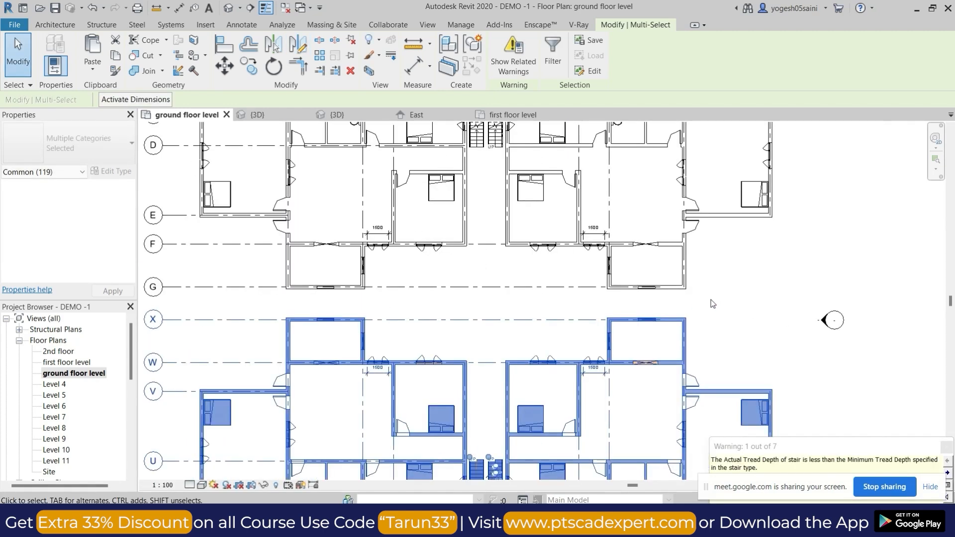
scroll(502, 373, down, 3)
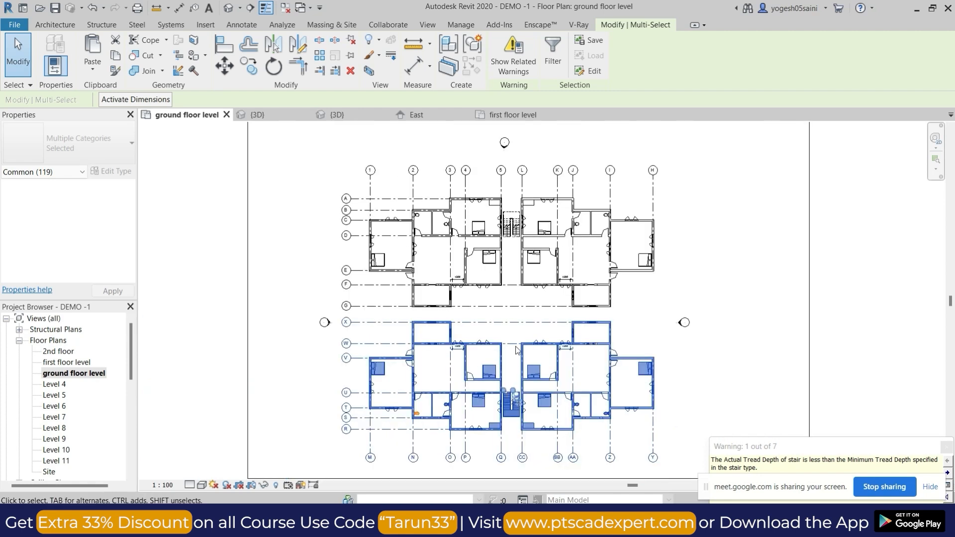
key(Escape)
In a top 3D view, mirror a copy of the first floor slab about a vertical axis through the stair's middle.
click(228, 9)
shift+middle_drag(435, 286, 411, 300)
scroll(411, 300, up, 3)
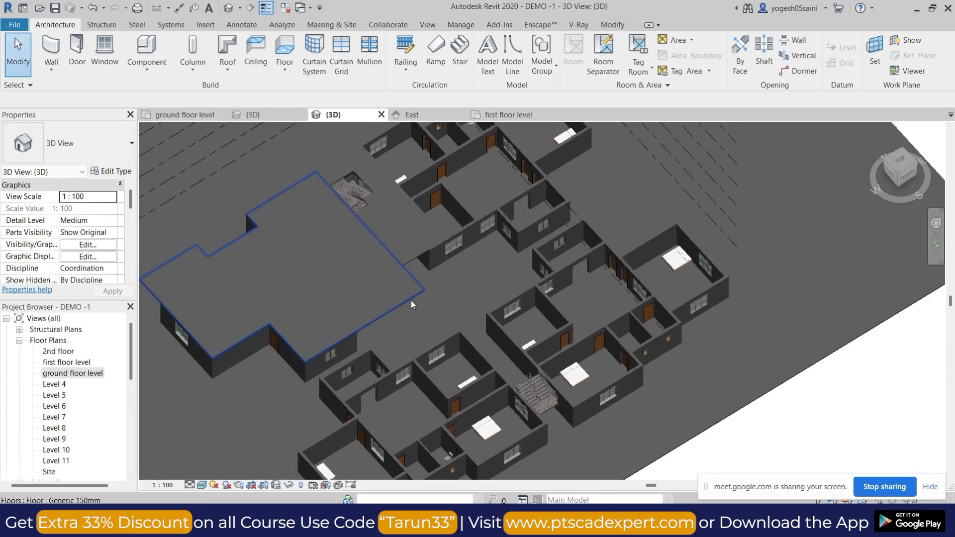
click(411, 301)
scroll(411, 301, down, 2)
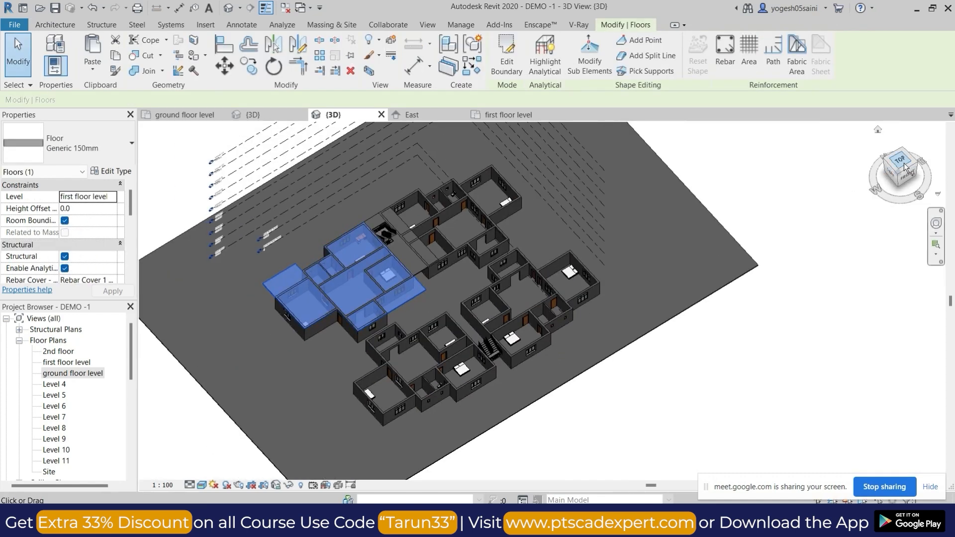
click(899, 160)
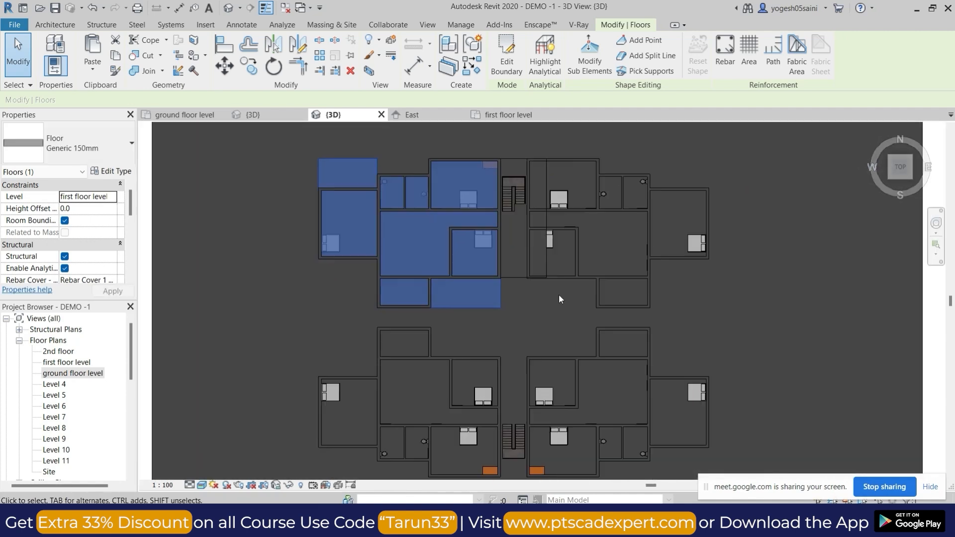
click(301, 45)
scroll(517, 166, up, 3)
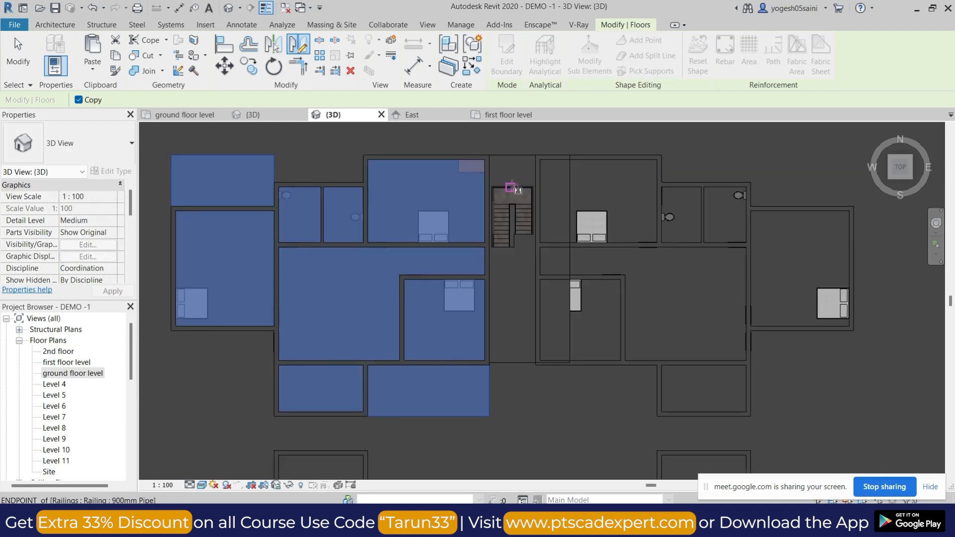
scroll(514, 188, up, 3)
scroll(515, 229, up, 2)
click(508, 230)
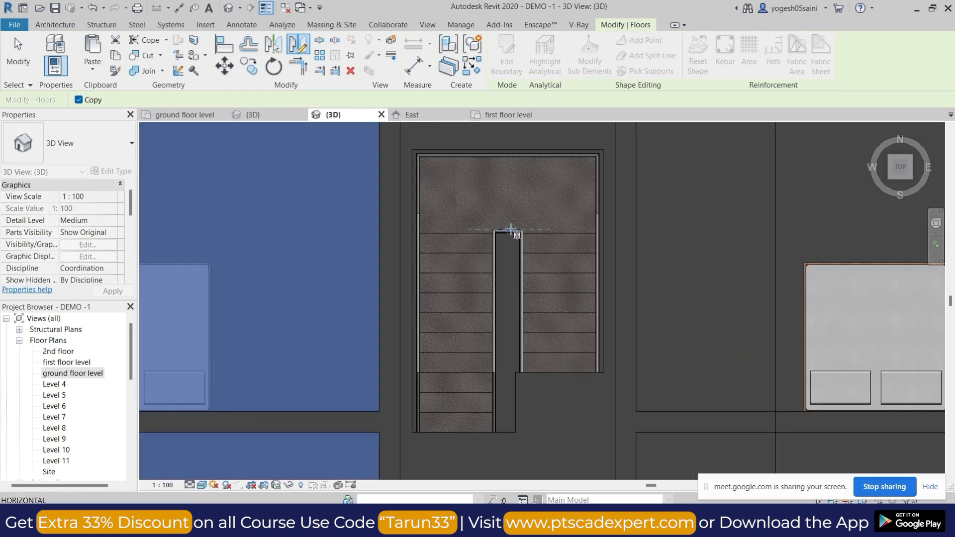
click(507, 149)
scroll(523, 147, down, 4)
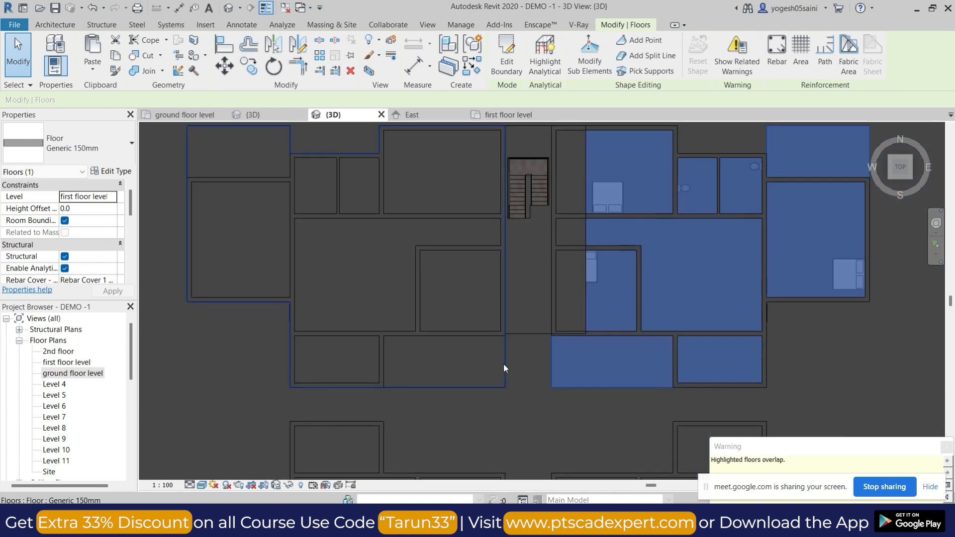
Mirror copies of both first floor slabs onto the lower units about a horizontal axis 1000 mm from their outer walls.
ctrl+click(505, 367)
scroll(507, 364, down, 3)
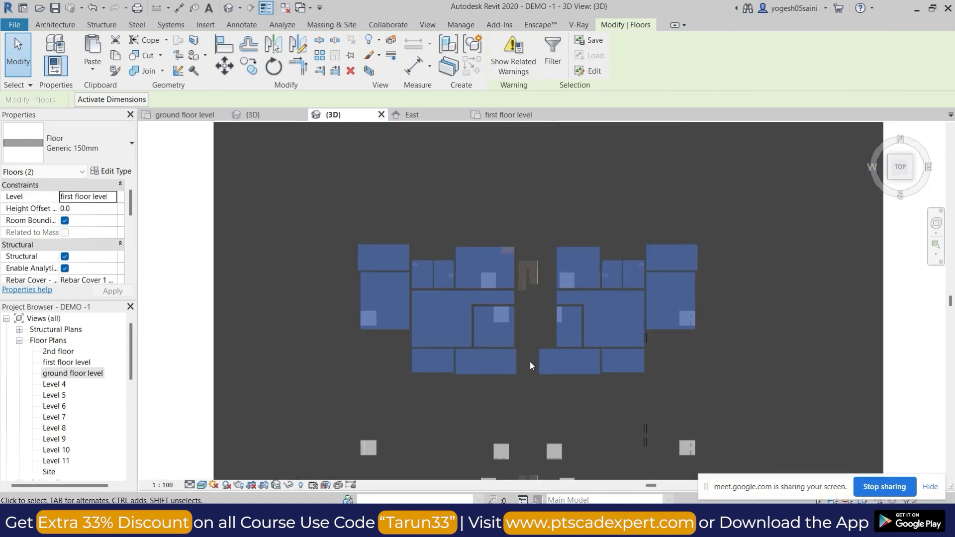
click(302, 46)
scroll(641, 301, up, 3)
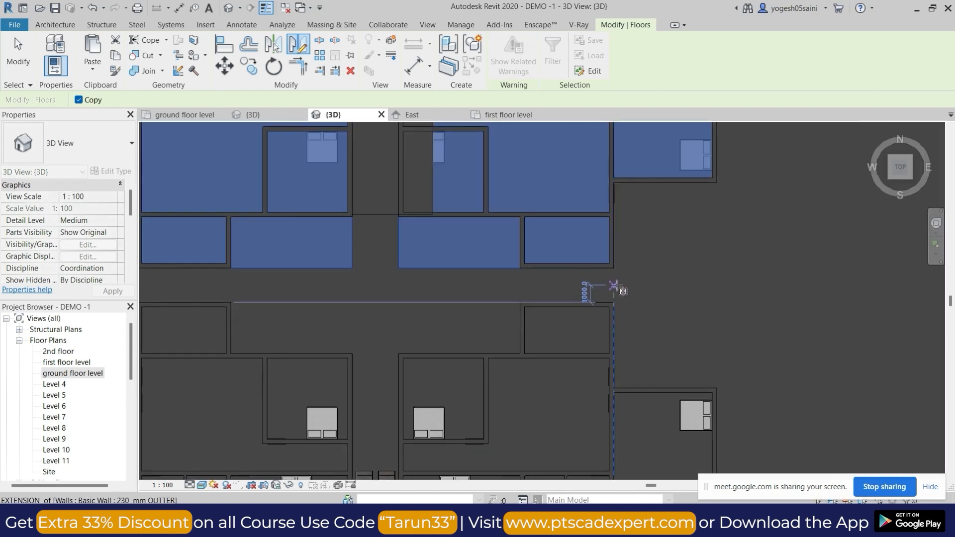
click(617, 285)
click(668, 284)
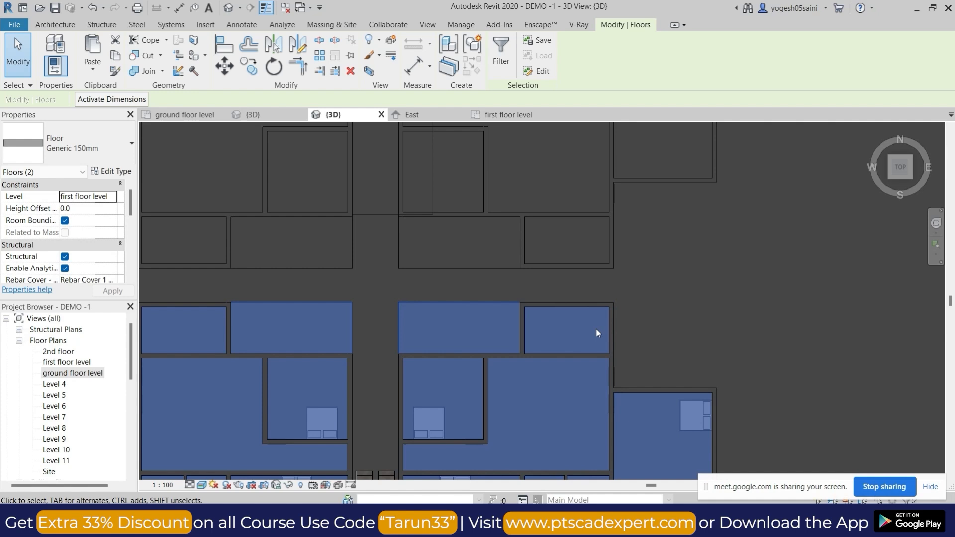
scroll(617, 293, up, 4)
scroll(639, 298, up, 1)
scroll(645, 199, up, 3)
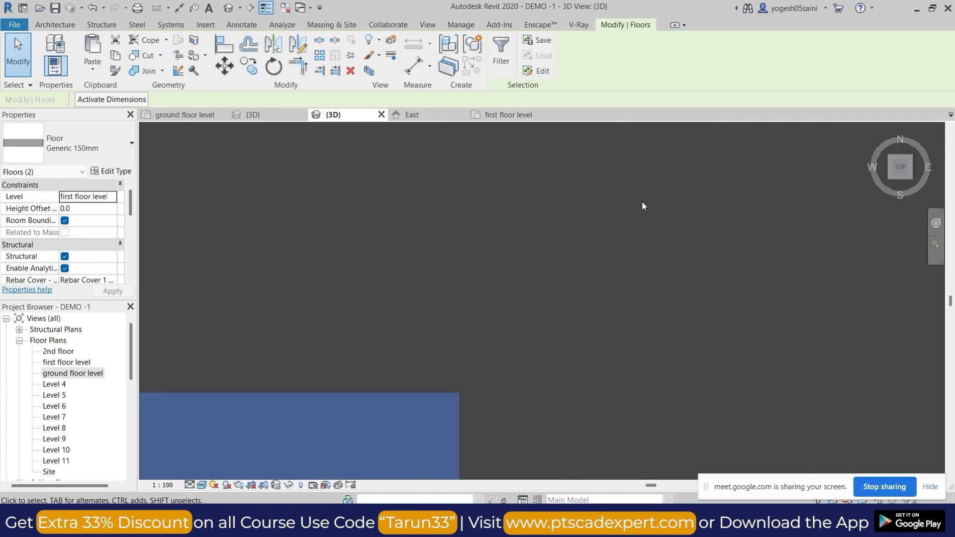
click(642, 201)
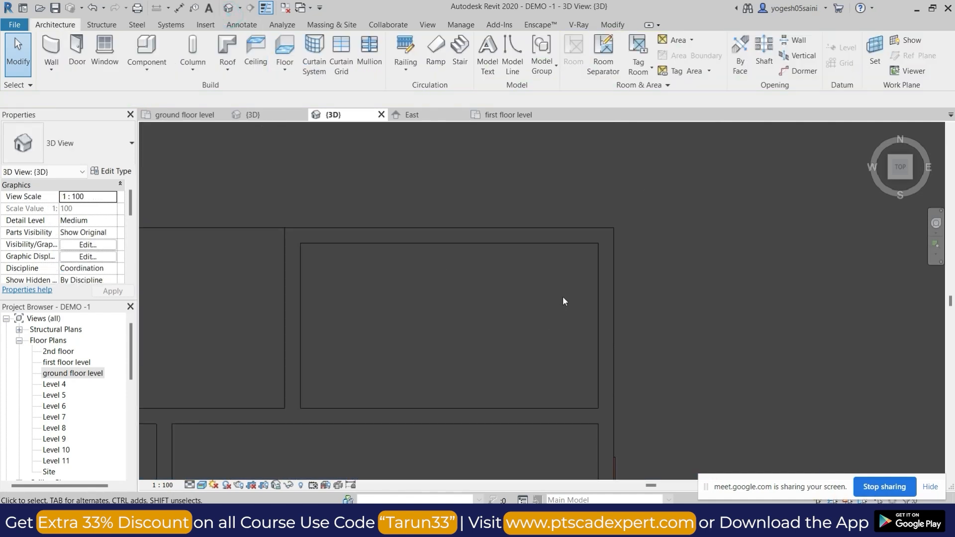
Hide the Levels annotation category in the 3D view's visibility/graphics overrides.
scroll(563, 297, down, 6)
shift+middle_drag(570, 277, 533, 274)
scroll(533, 273, up, 6)
shift+middle_drag(590, 317, 662, 309)
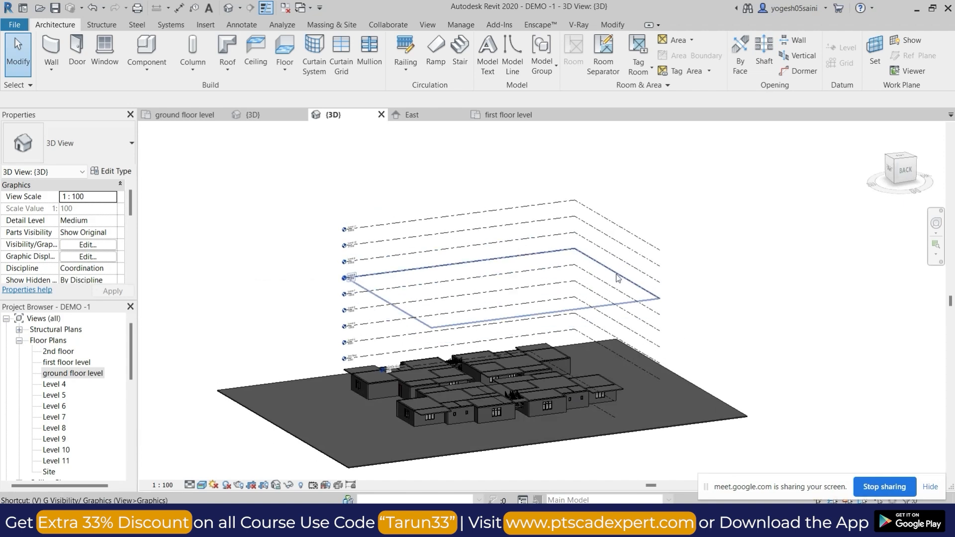
key(g)
click(338, 96)
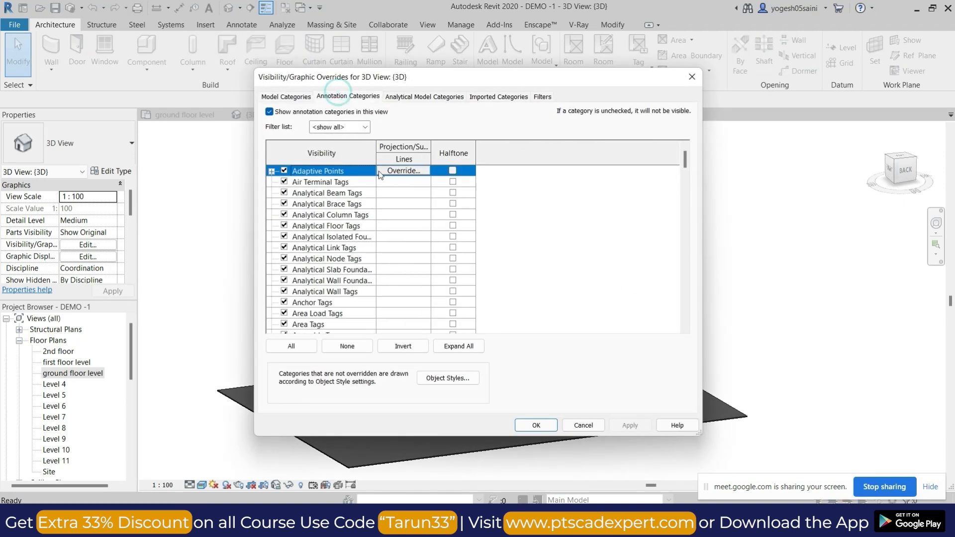
key(v)
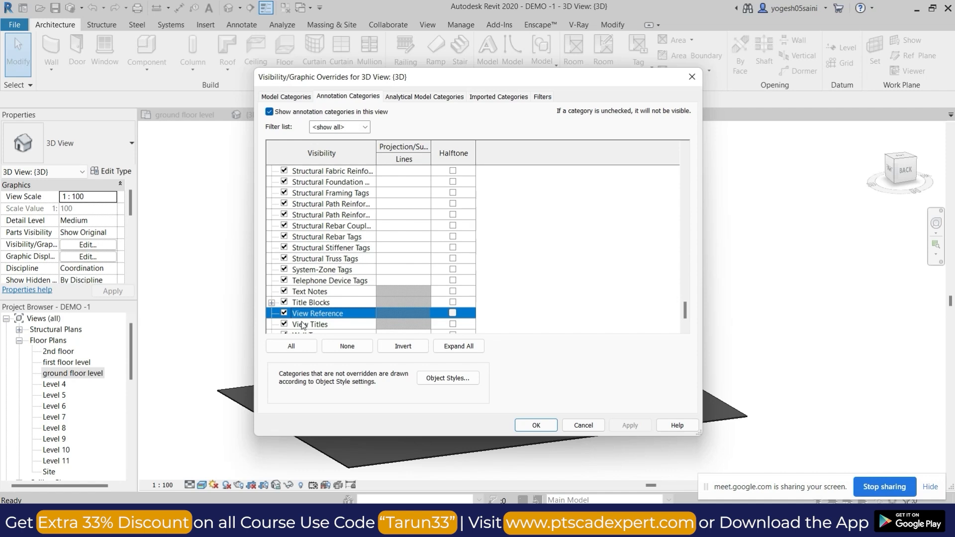
click(323, 204)
key(l)
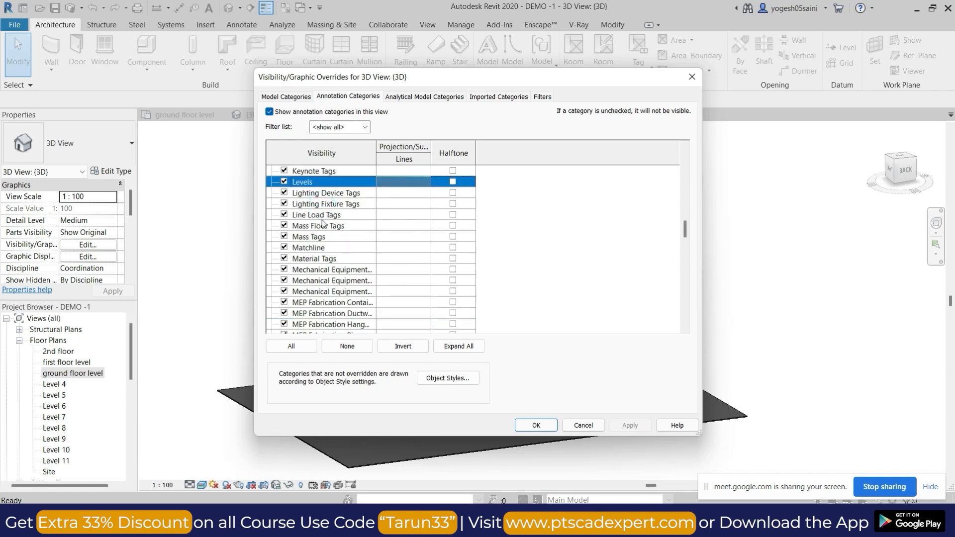
click(527, 424)
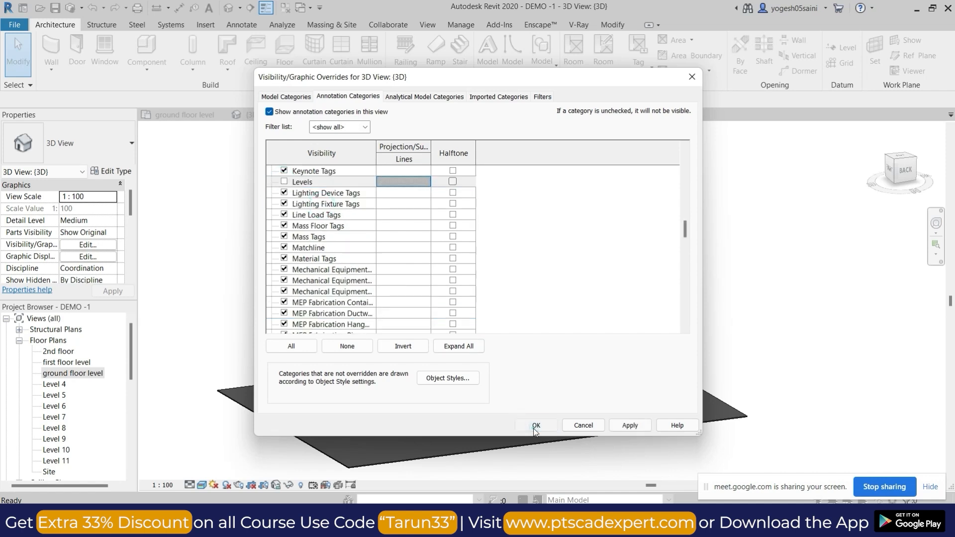
Select all four building units in the 3D view without the site slab and copy them to the clipboard.
shift+middle_drag(458, 328, 586, 397)
scroll(585, 398, up, 6)
shift+middle_drag(577, 252, 641, 334)
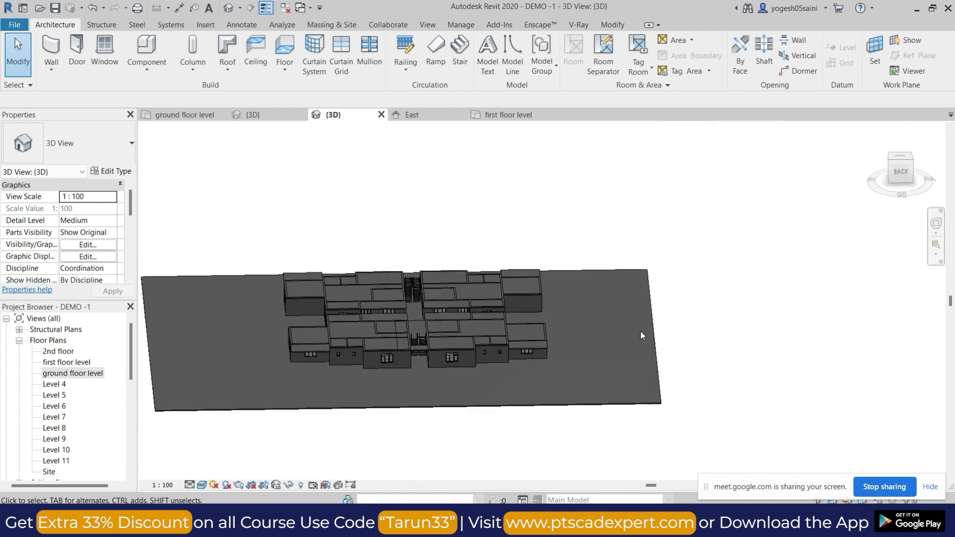
shift+middle_drag(360, 378, 307, 390)
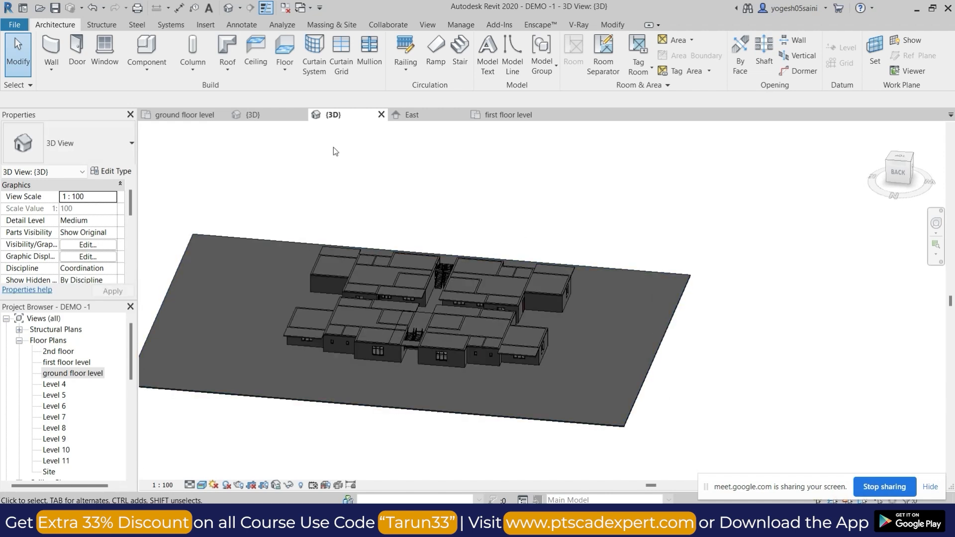
drag(424, 349, 496, 393)
mouse_move(254, 167)
mouse_down()
mouse_move(277, 210)
mouse_move(525, 415)
mouse_move(607, 458)
mouse_up()
shift+middle_drag(418, 407, 361, 218)
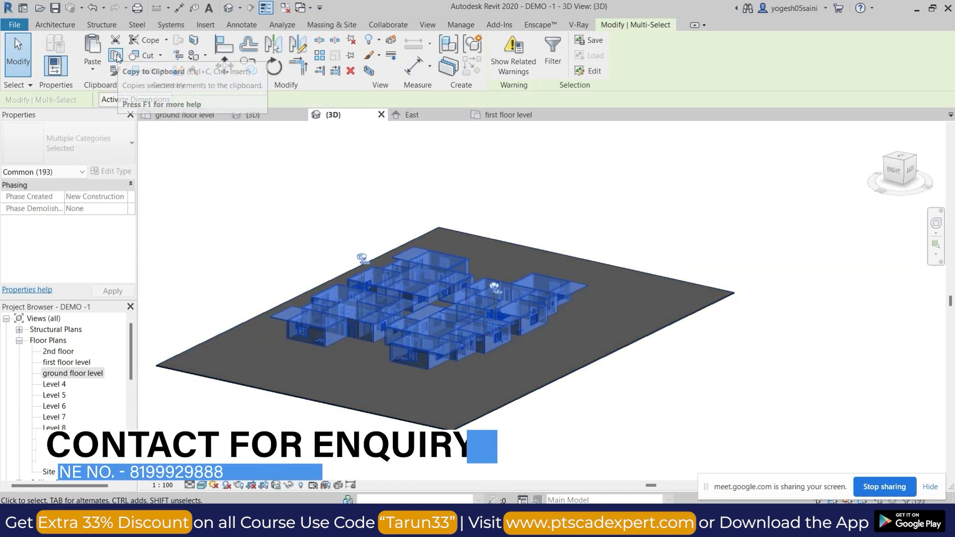
click(102, 74)
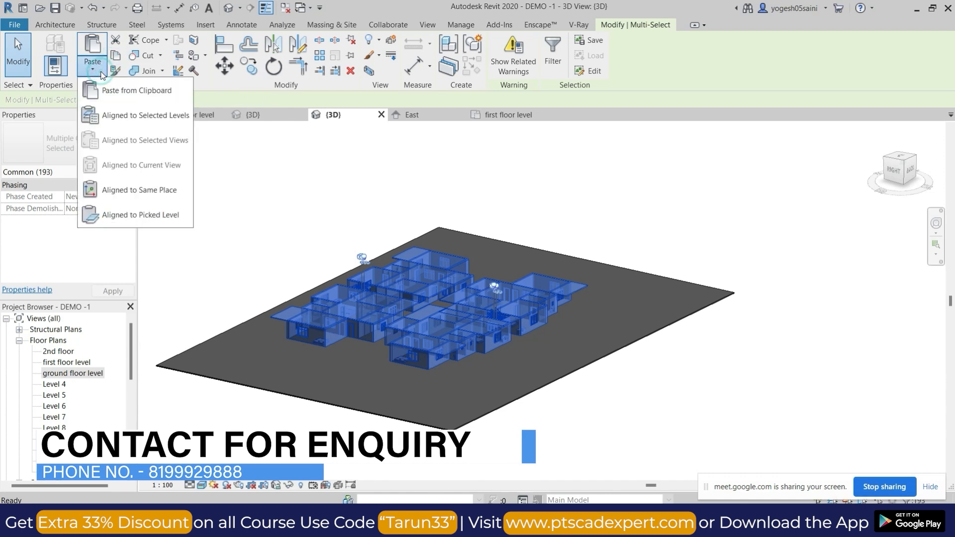
click(119, 115)
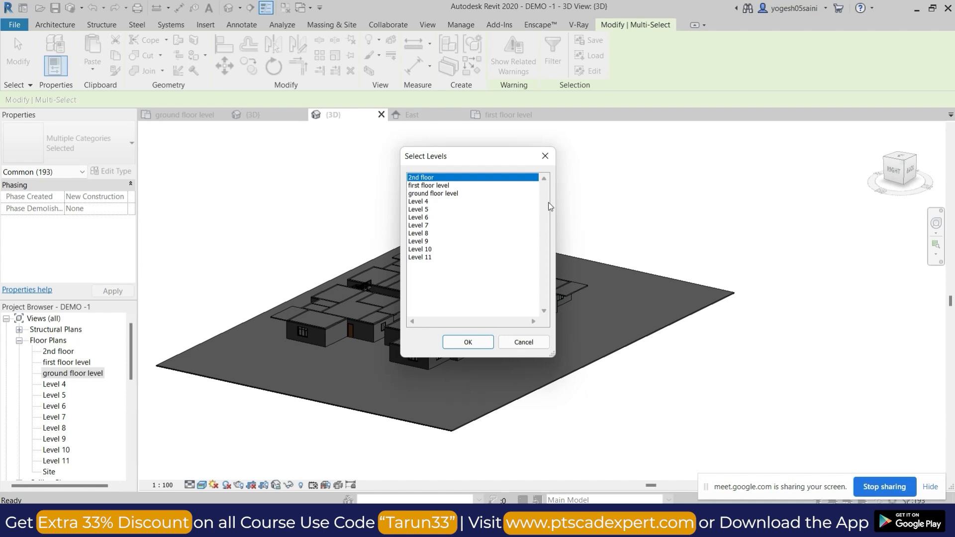
click(548, 160)
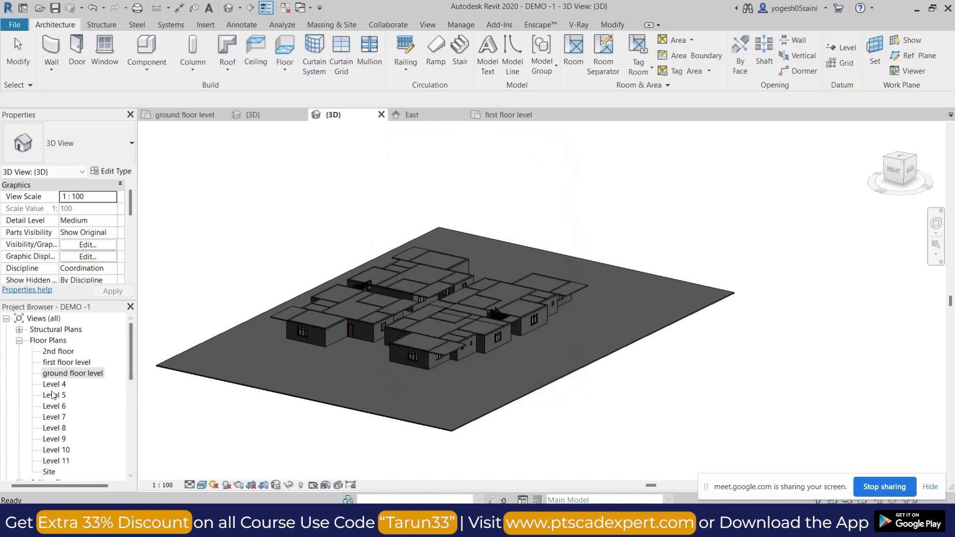
Open the Level 4 floor and ceiling plans and the East elevation to check the level names and heights.
scroll(55, 393, down, 1)
double_click(58, 365)
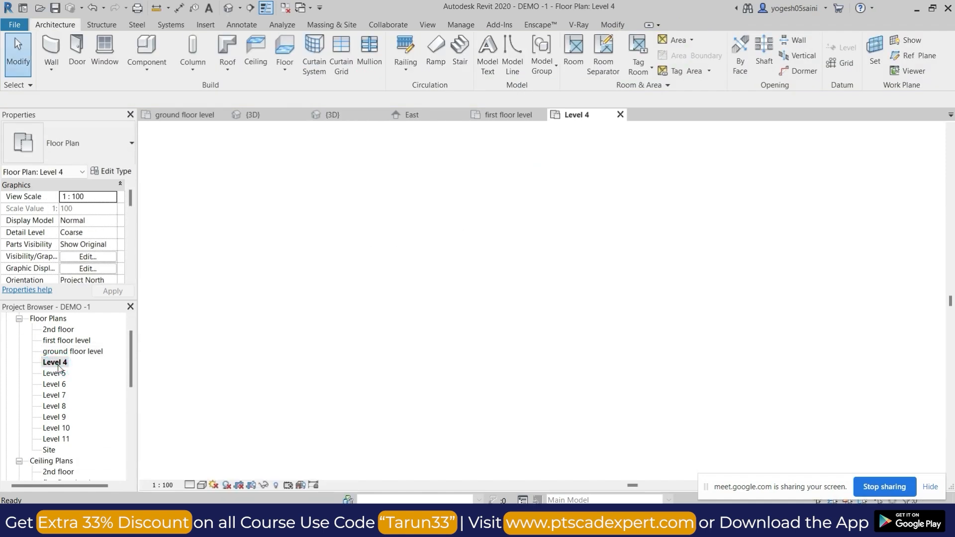
scroll(65, 393, down, 2)
double_click(54, 373)
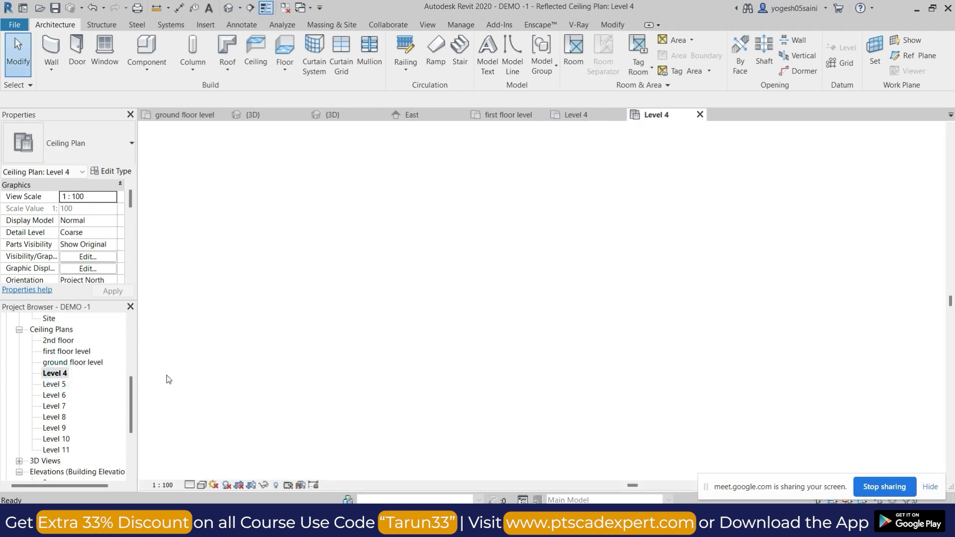
scroll(68, 425, down, 2)
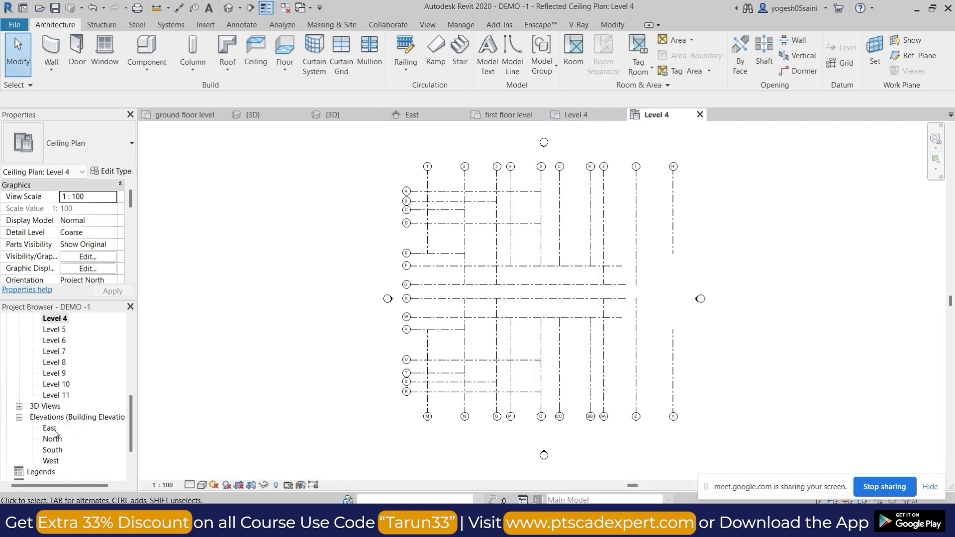
double_click(52, 429)
scroll(655, 125, up, 3)
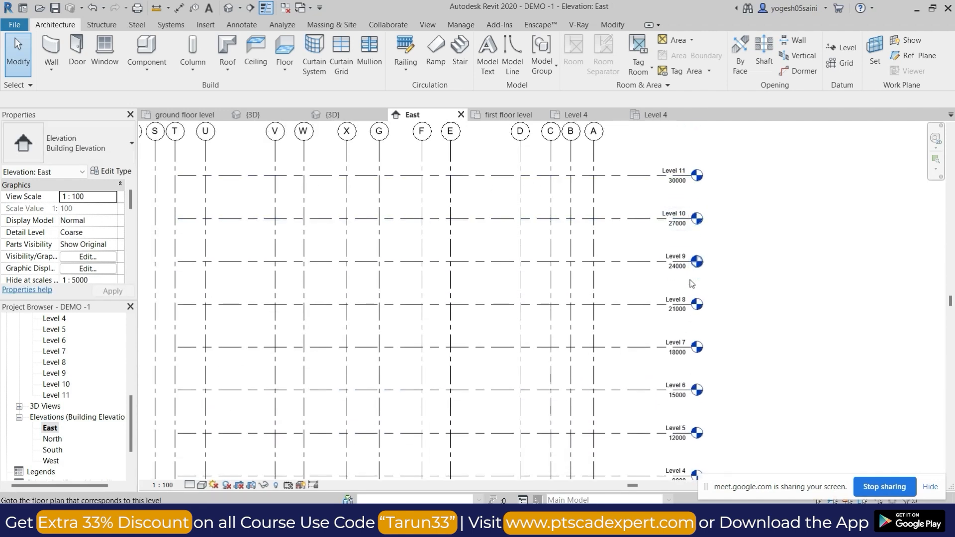
scroll(684, 234, down, 1)
middle_drag(699, 359, 648, 207)
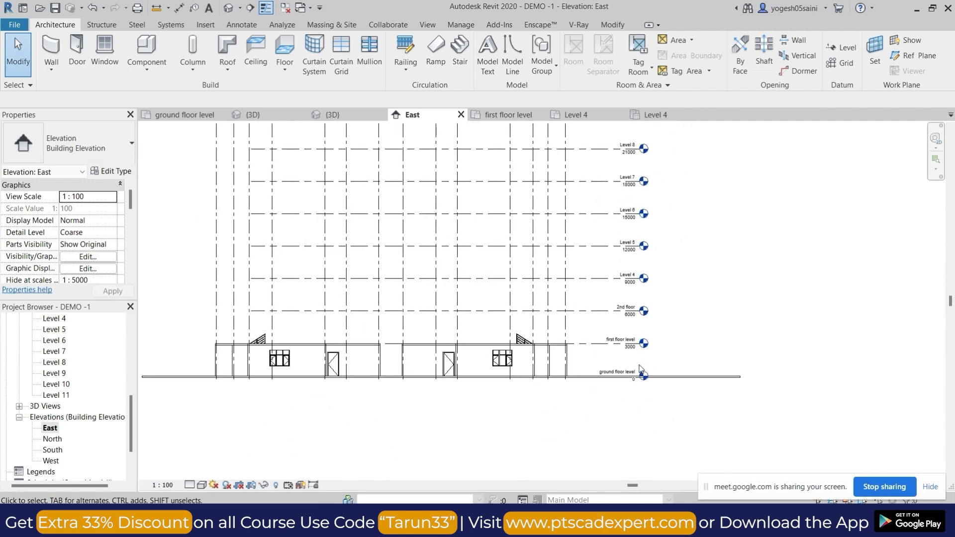
Review the upper levels in the East elevation, and reselect the four building units in the 3D view without the site slab.
scroll(657, 244, down, 3)
middle_drag(678, 258, 677, 295)
scroll(639, 184, up, 3)
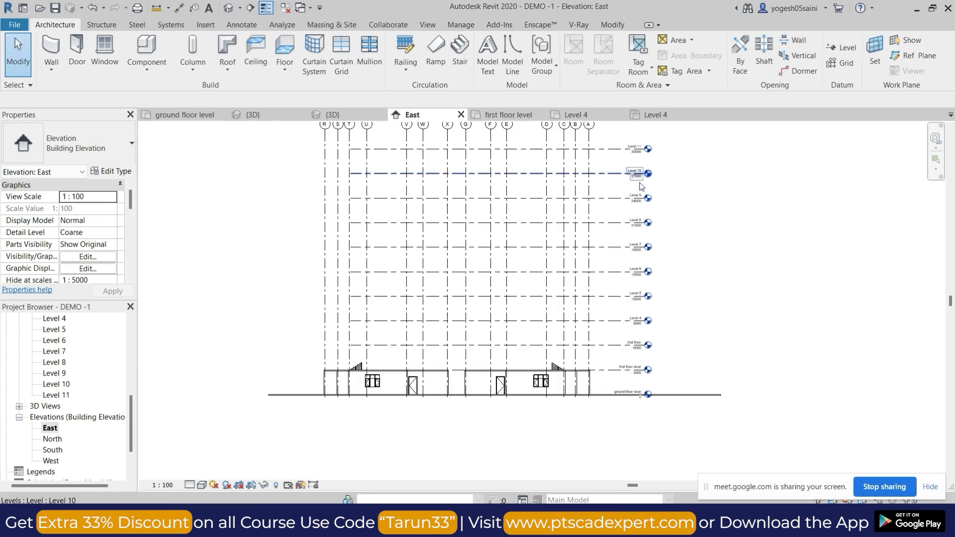
middle_drag(568, 371, 583, 338)
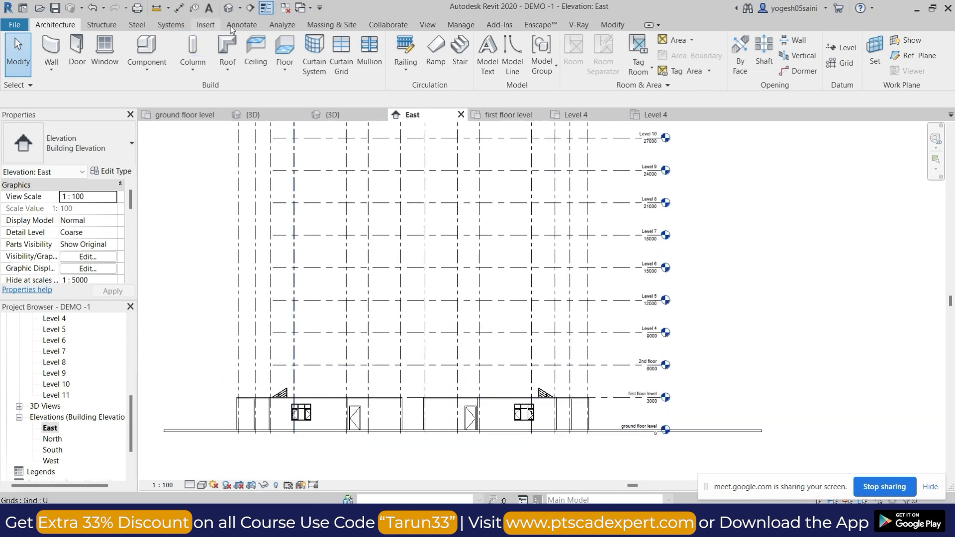
click(229, 8)
drag(269, 196, 615, 455)
drag(217, 128, 632, 458)
shift+middle_drag(640, 263, 570, 347)
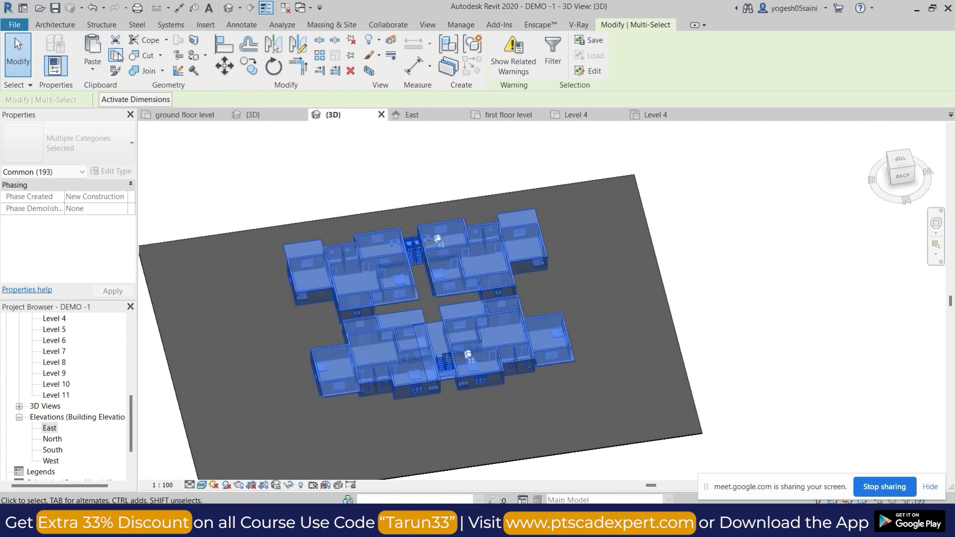
Copy the selected units to the clipboard and paste them aligned to the 2nd floor and Levels 4 through 10.
click(119, 55)
click(90, 71)
click(125, 116)
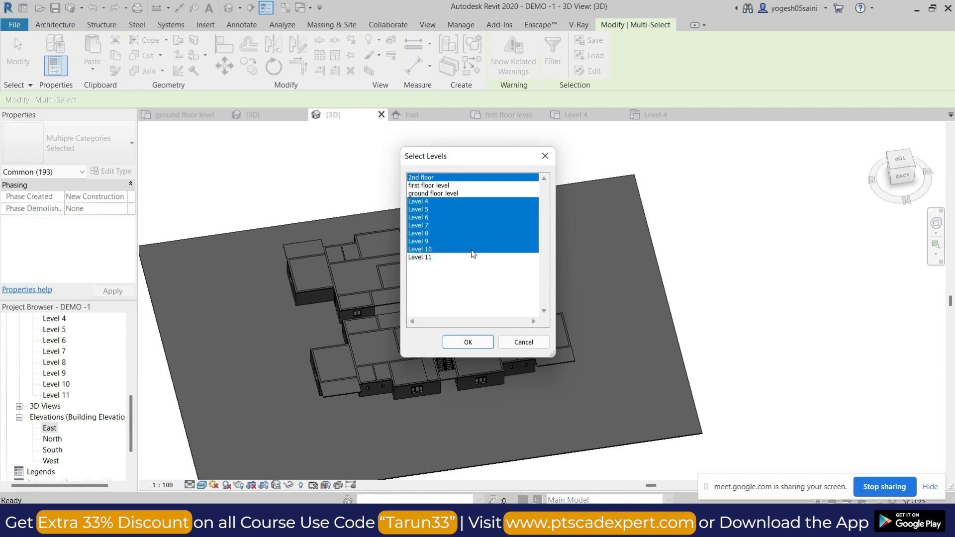
click(470, 343)
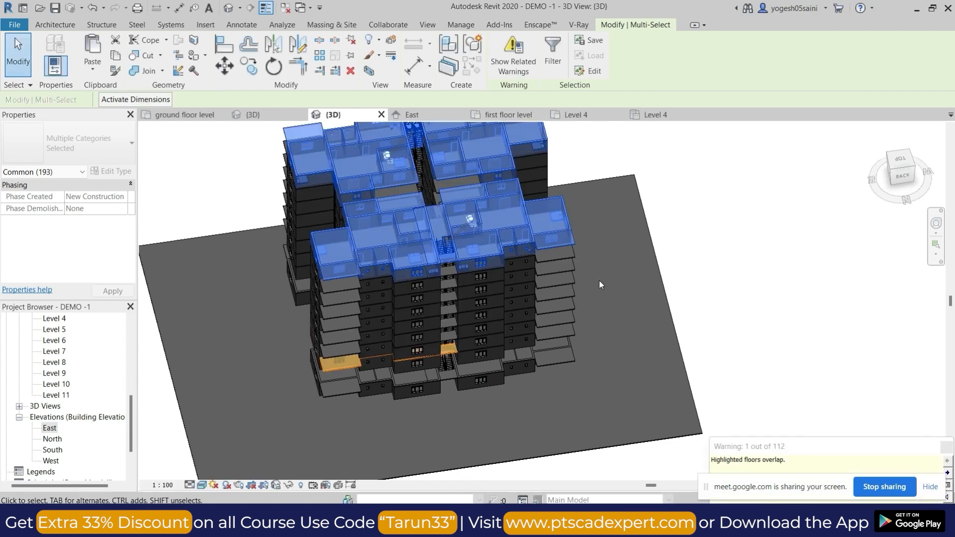
click(626, 303)
Examine the stacked floors from several sides in the 3D view, down to the ground floor units.
scroll(624, 330, down, 3)
shift+middle_drag(659, 374, 632, 237)
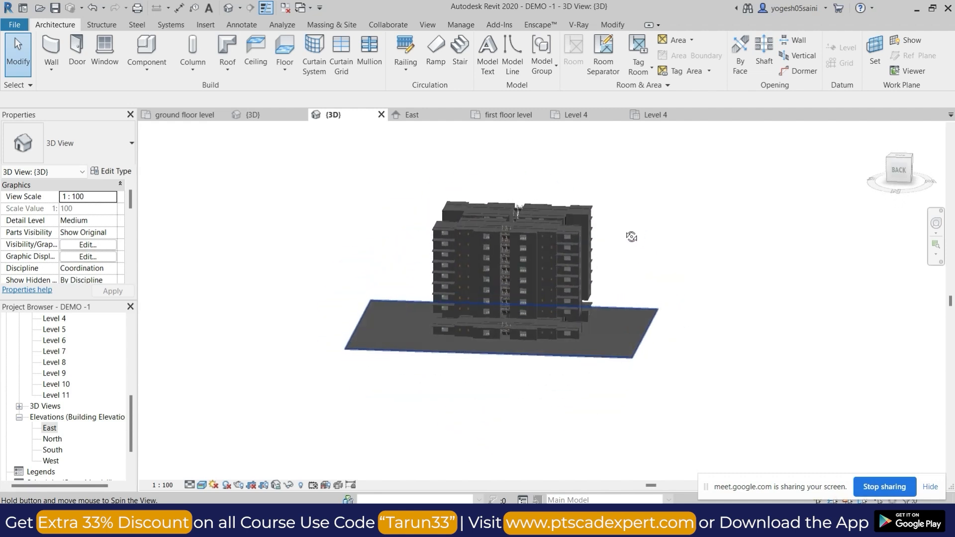
scroll(649, 311, up, 4)
shift+middle_drag(649, 311, 705, 402)
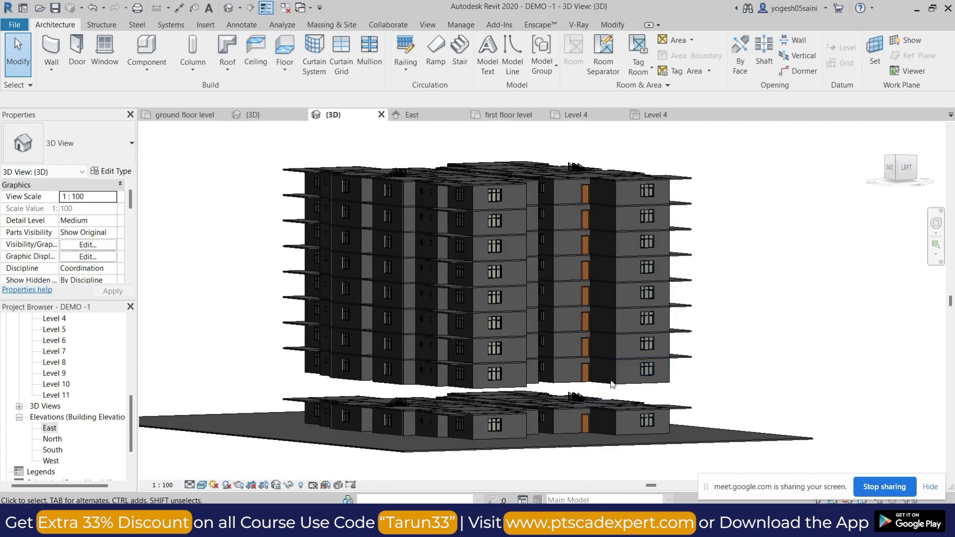
middle_drag(612, 381, 626, 331)
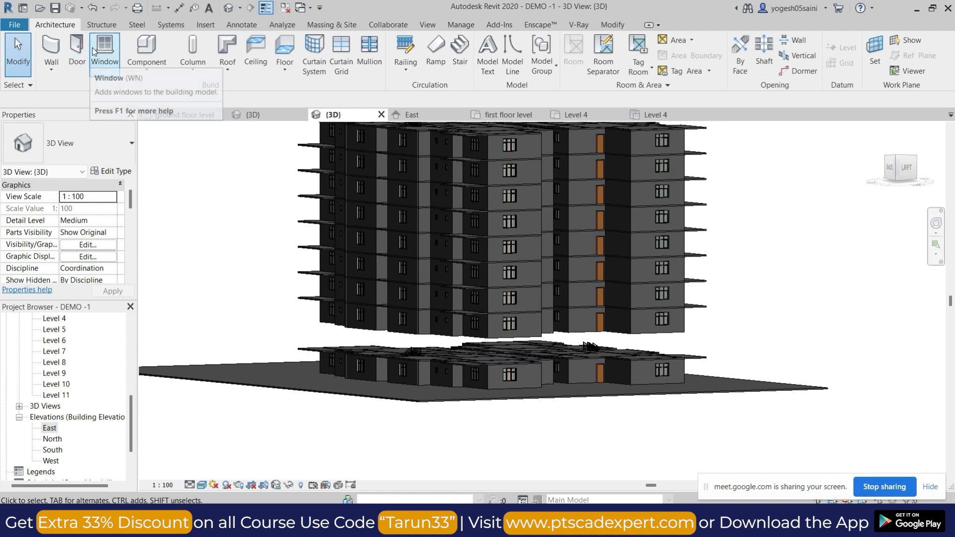
click(615, 25)
click(98, 75)
click(132, 118)
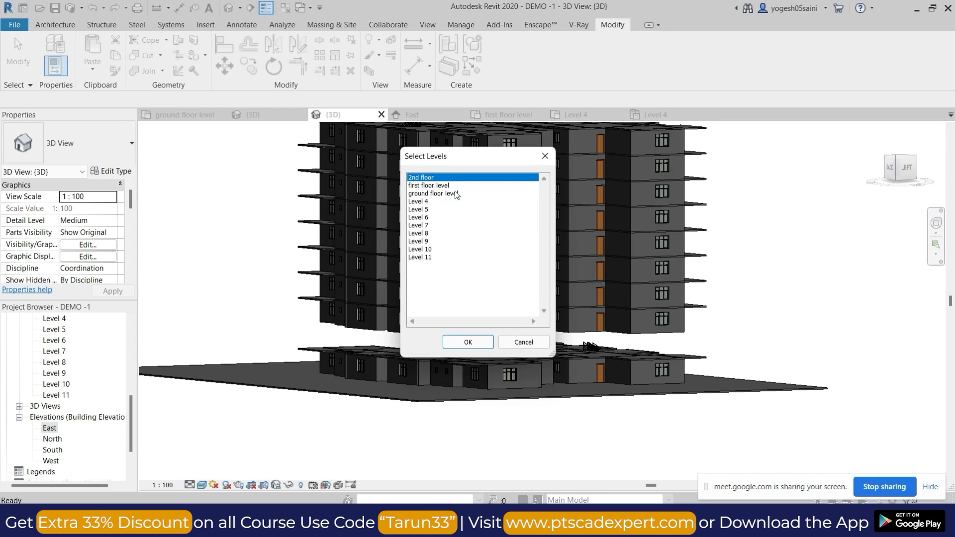
click(543, 156)
Paste the copied building units aligned to the first floor level.
shift+middle_drag(647, 303, 561, 339)
middle_drag(684, 312, 728, 303)
click(94, 69)
click(131, 113)
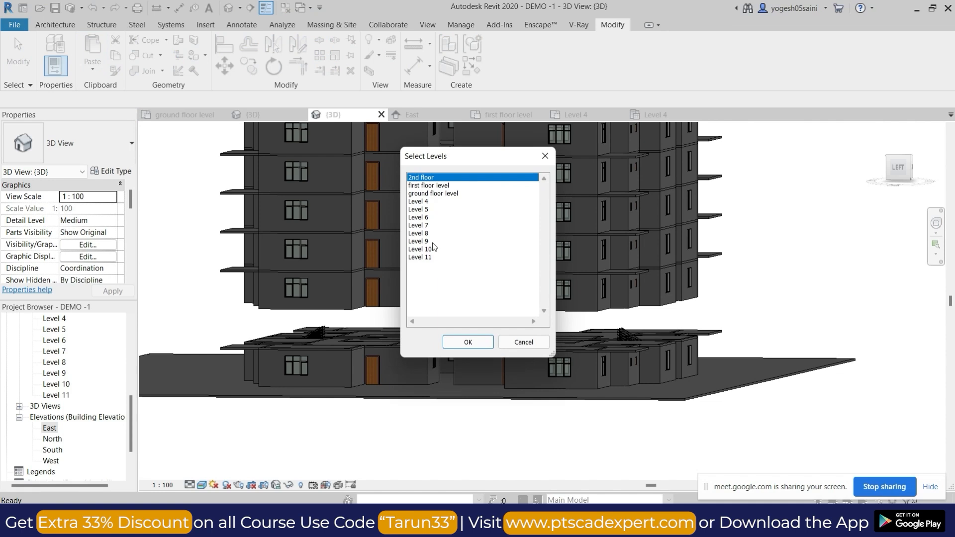
click(431, 187)
click(468, 342)
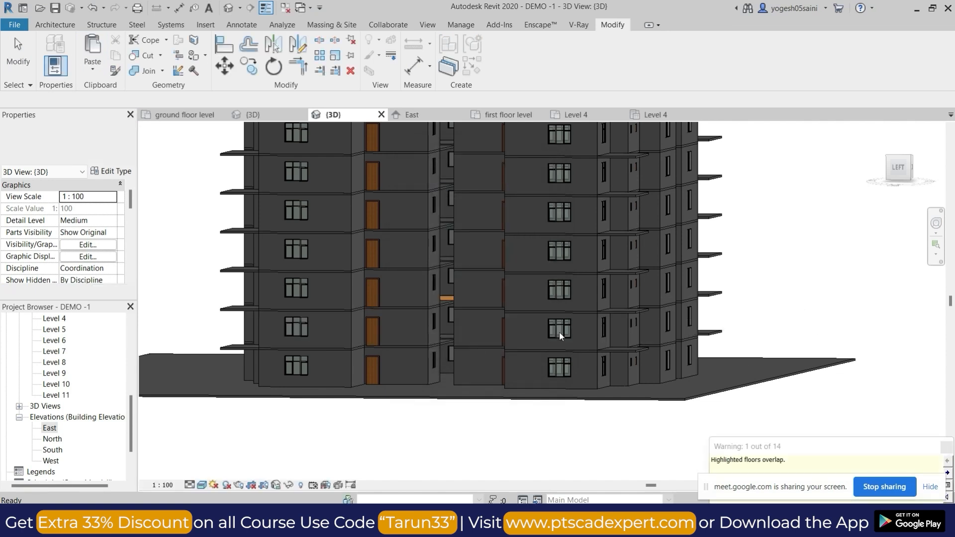
scroll(559, 332, down, 3)
shift+middle_drag(783, 273, 677, 357)
click(822, 196)
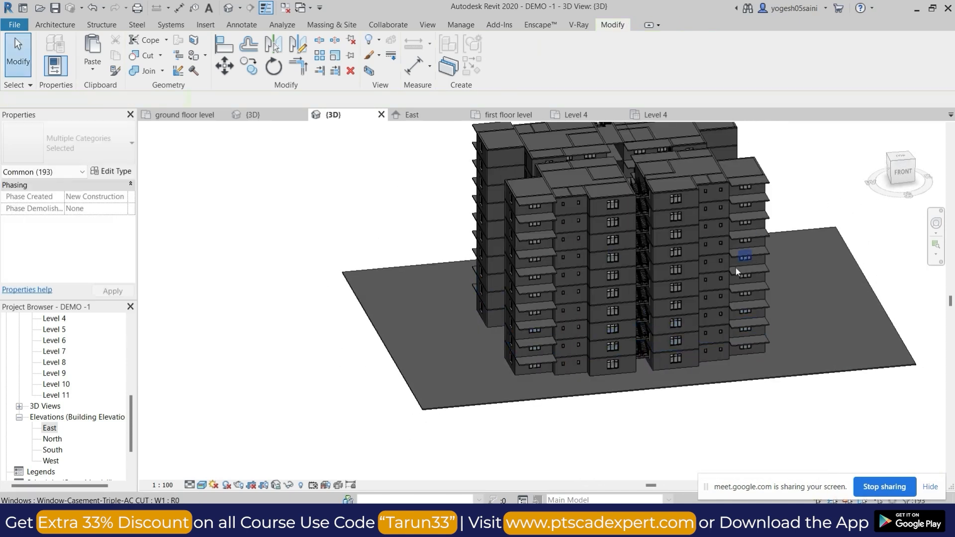
Examine the staircases between the units on the building's front side, from the lowest floors upward.
shift+middle_drag(736, 268, 687, 303)
scroll(602, 353, up, 6)
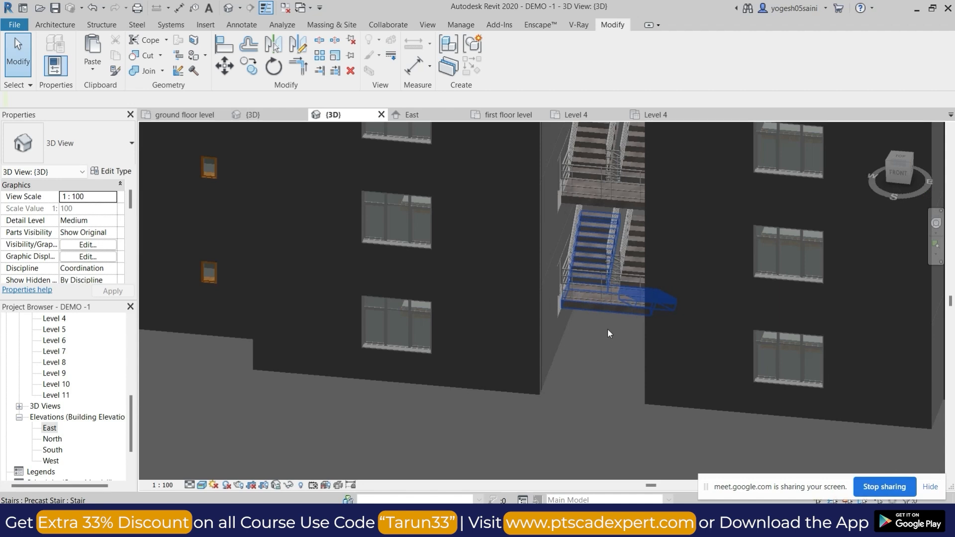
shift+middle_drag(597, 389, 636, 380)
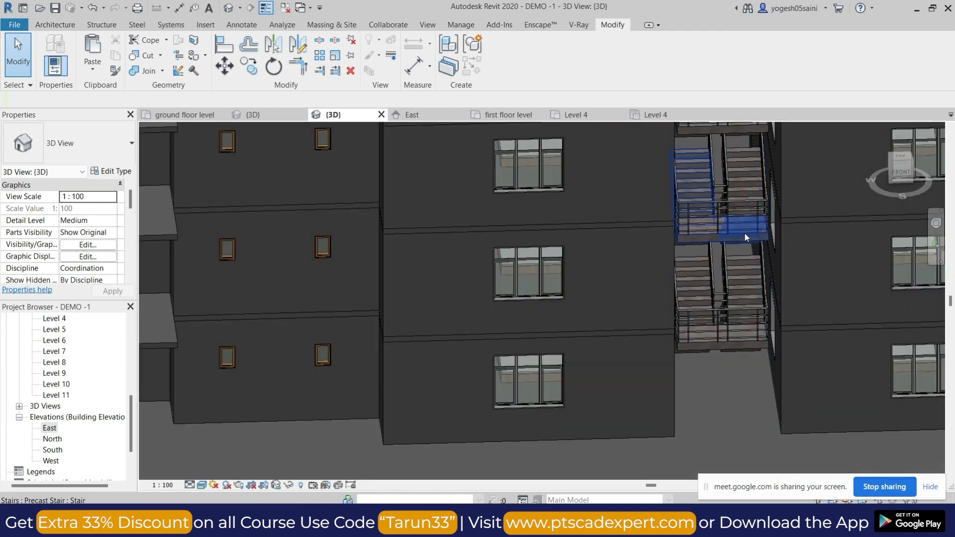
scroll(736, 273, down, 3)
shift+middle_drag(693, 398, 741, 390)
scroll(747, 250, up, 4)
scroll(748, 251, down, 6)
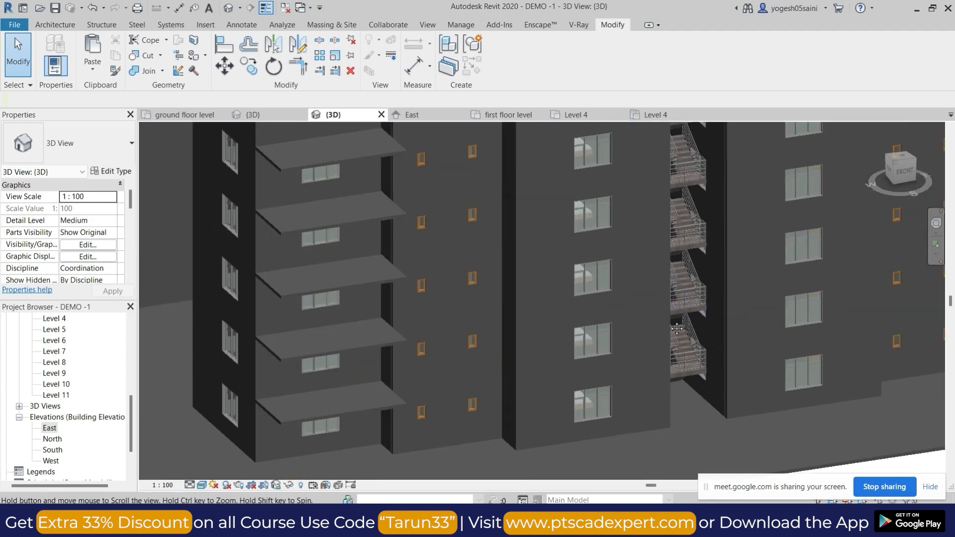
shift+middle_drag(559, 405, 862, 208)
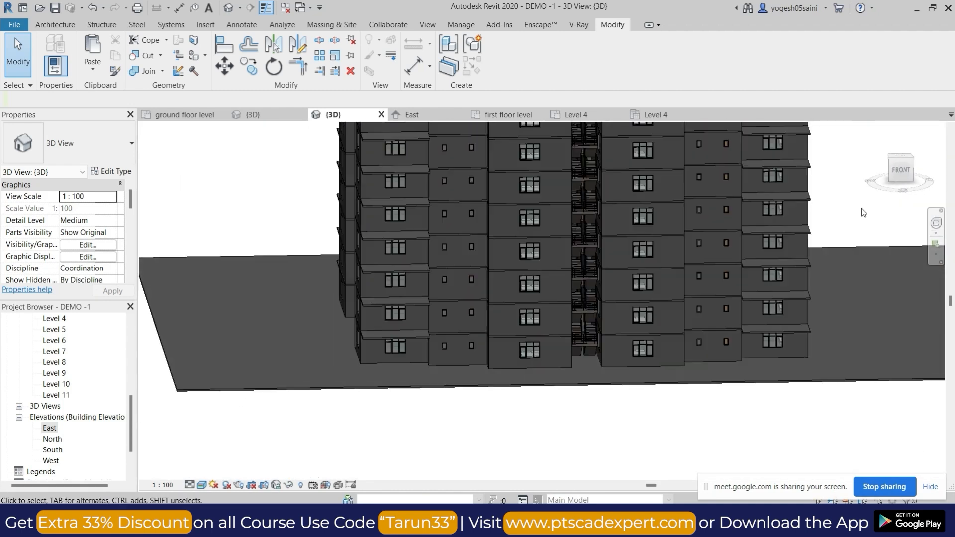
View the tower straight from the front and examine the stair landings and railings at roof level.
click(901, 171)
scroll(586, 261, up, 5)
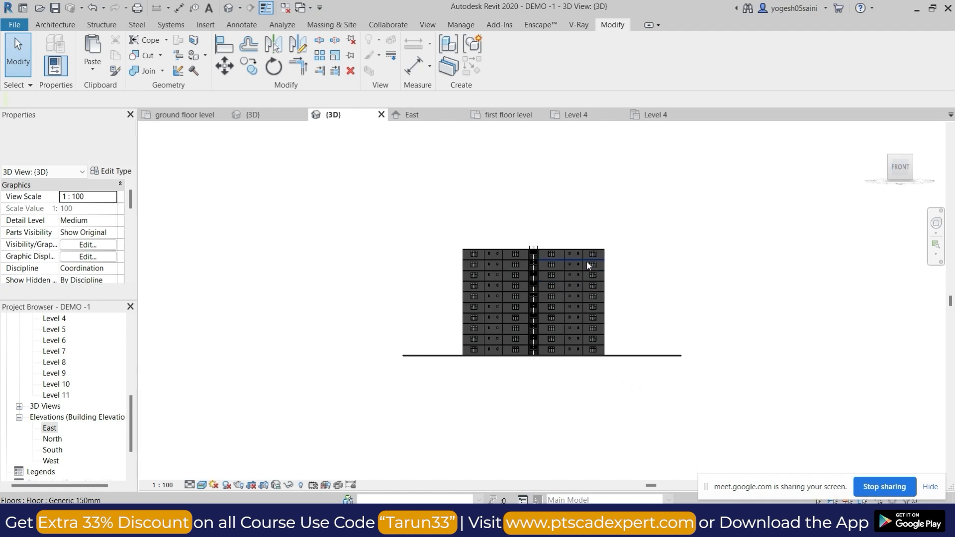
scroll(563, 238, up, 3)
middle_drag(454, 274, 817, 430)
scroll(605, 235, down, 6)
scroll(622, 190, up, 5)
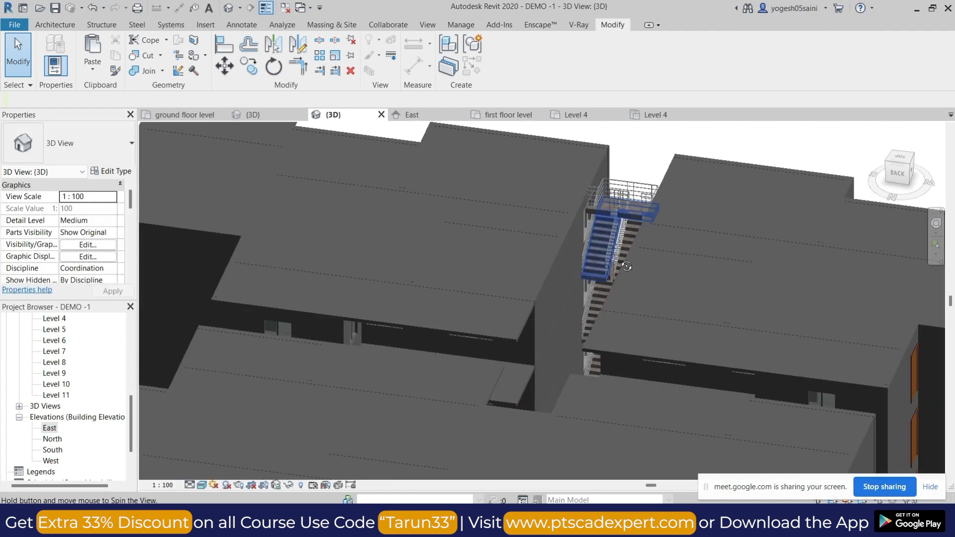
shift+middle_drag(622, 266, 673, 269)
middle_drag(398, 184, 438, 319)
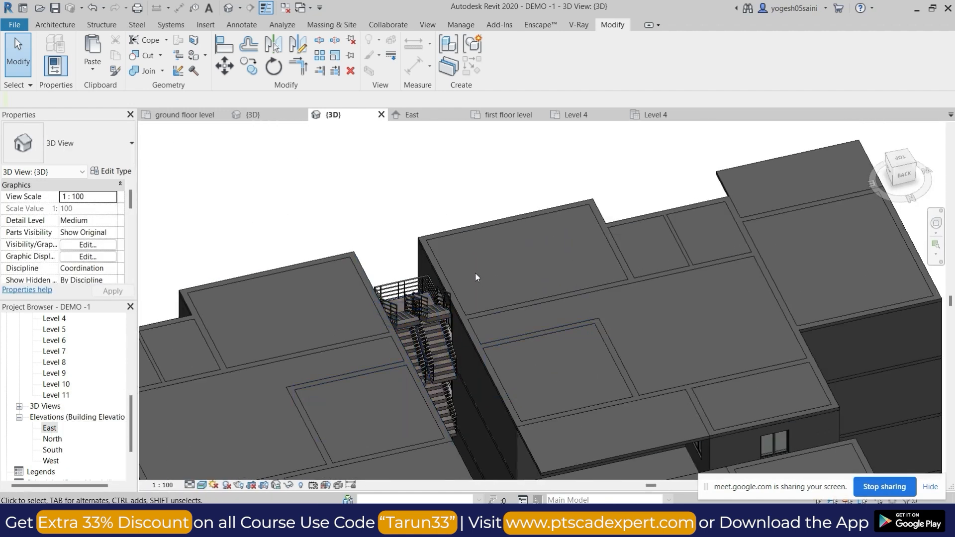
Examine the whole tower from above and the projecting balcony slabs on its back side.
scroll(431, 294, down, 6)
shift+middle_drag(485, 362, 636, 383)
shift+middle_drag(461, 429, 547, 404)
shift+middle_drag(613, 353, 567, 416)
scroll(500, 351, up, 3)
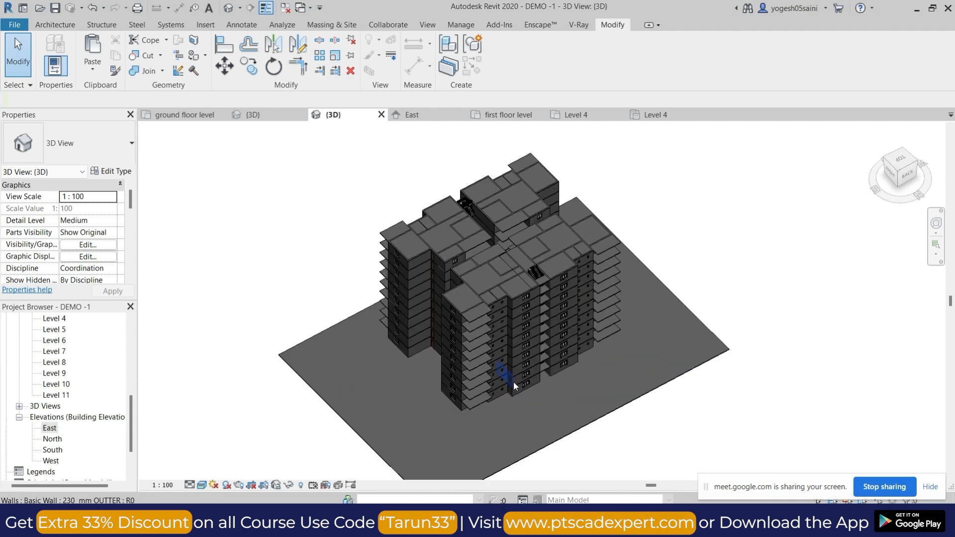
shift+middle_drag(513, 381, 482, 324)
scroll(461, 288, up, 3)
shift+middle_drag(502, 369, 489, 371)
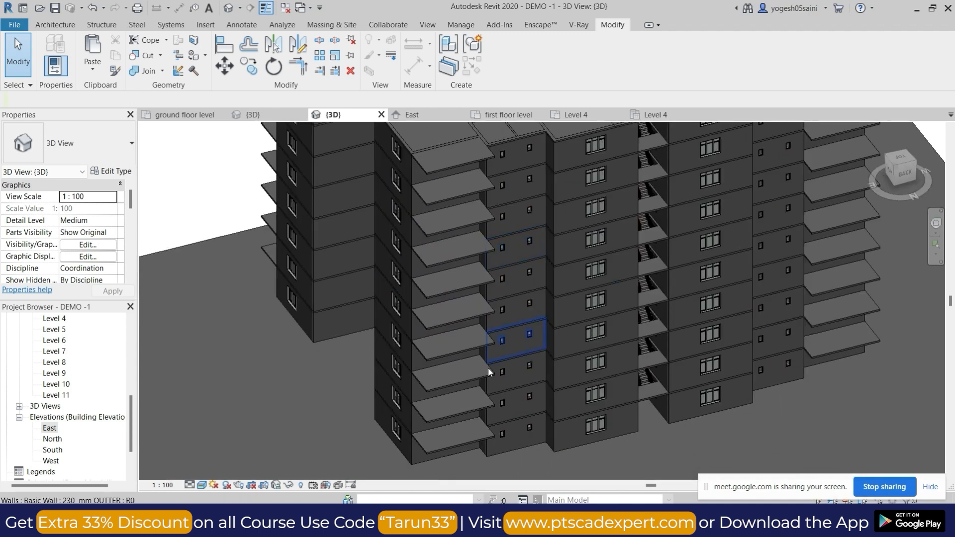
scroll(75, 383, up, 3)
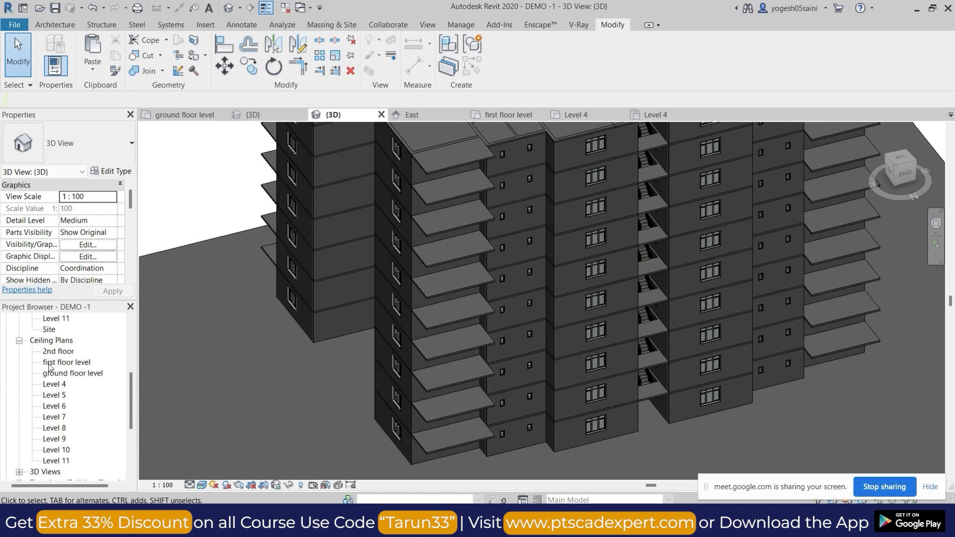
Open the first floor level floor plan.
click(19, 407)
scroll(45, 359, up, 2)
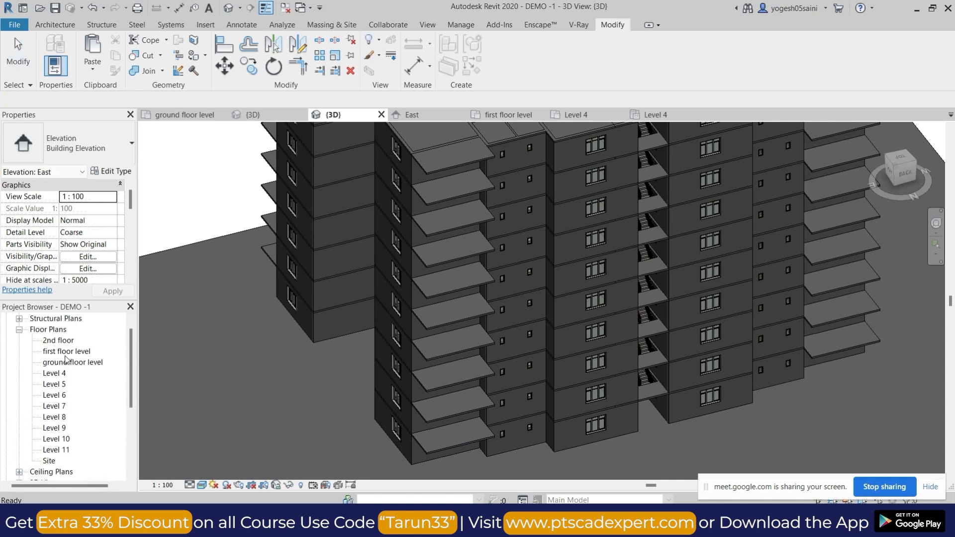
double_click(72, 351)
scroll(277, 299, down, 5)
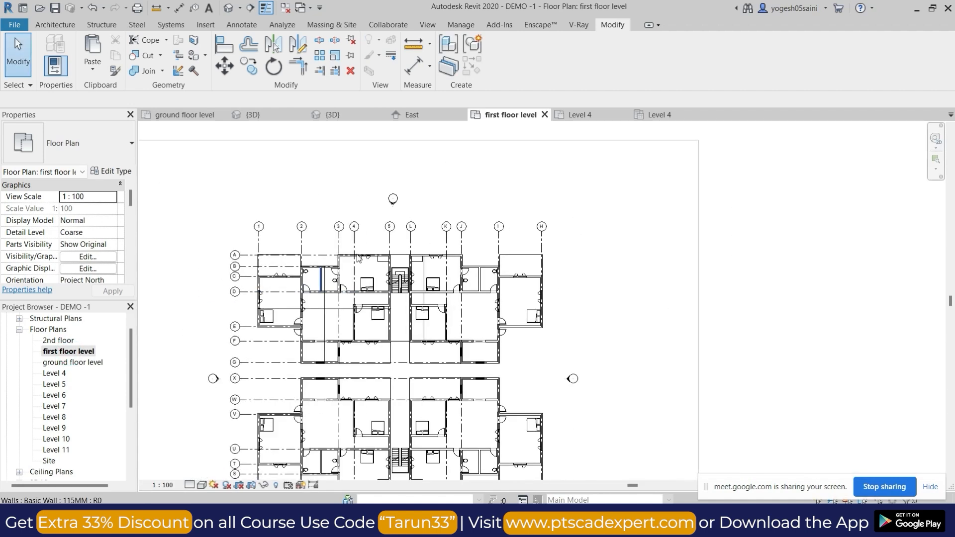
Start a sketched railing on the first floor level with a 40 mm path segment outward from the toilet's outer wall corner at grid I.
click(51, 25)
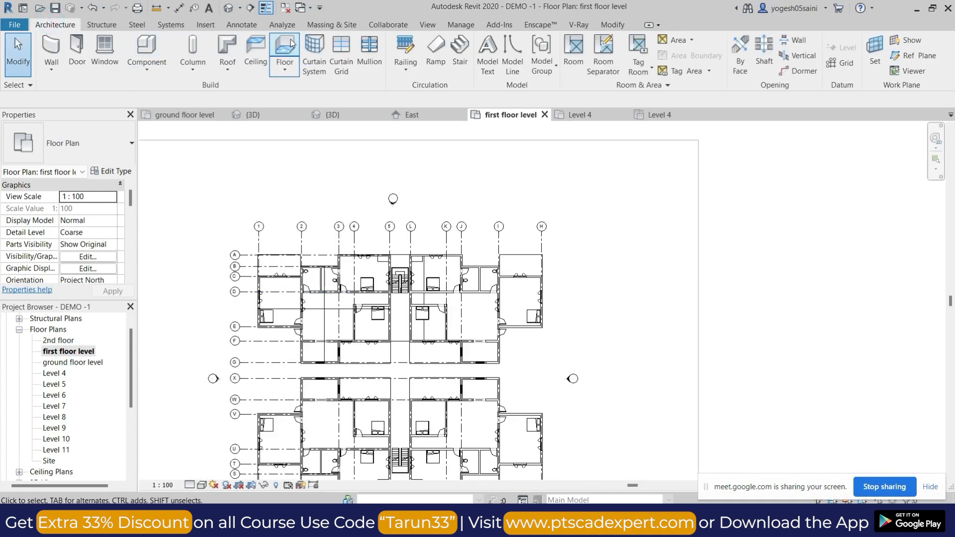
click(417, 70)
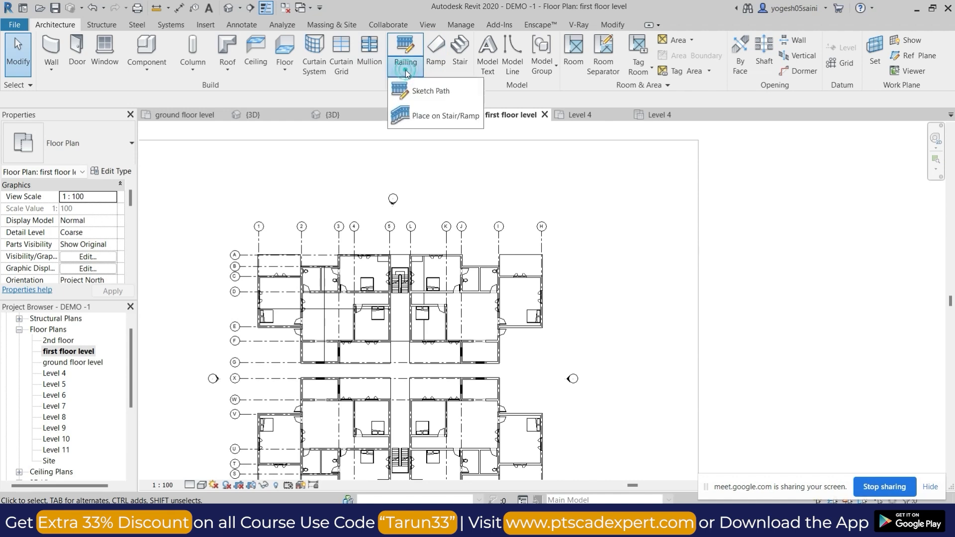
click(434, 92)
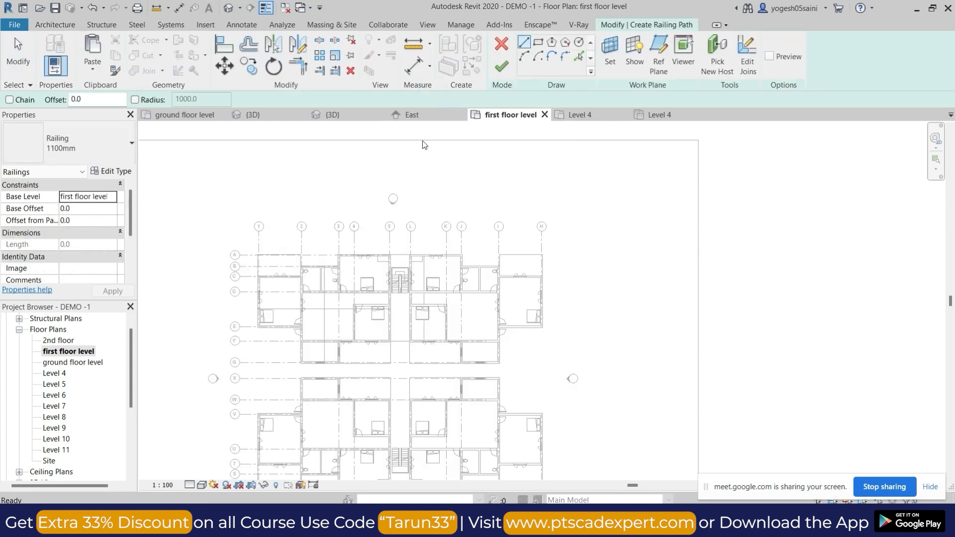
scroll(522, 261, up, 4)
scroll(470, 286, up, 6)
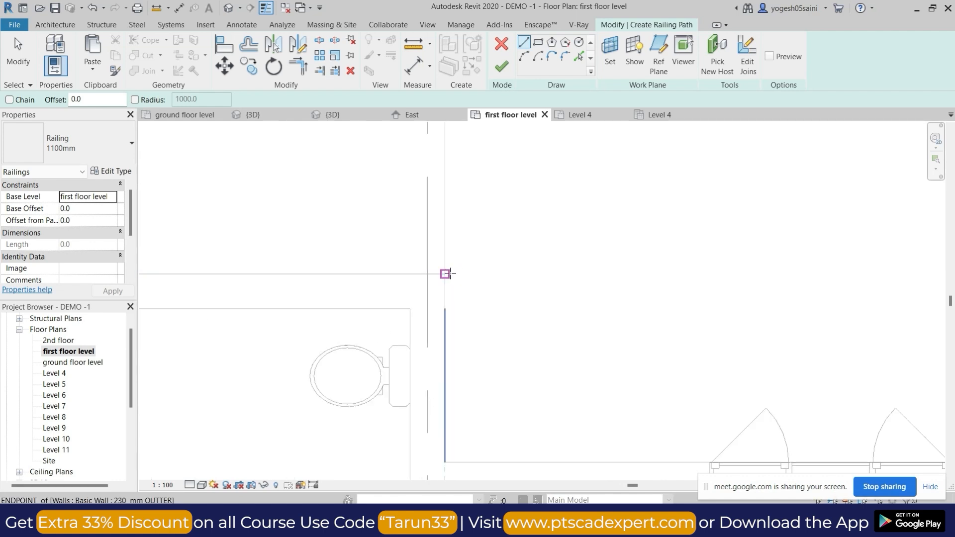
scroll(453, 273, up, 3)
click(436, 274)
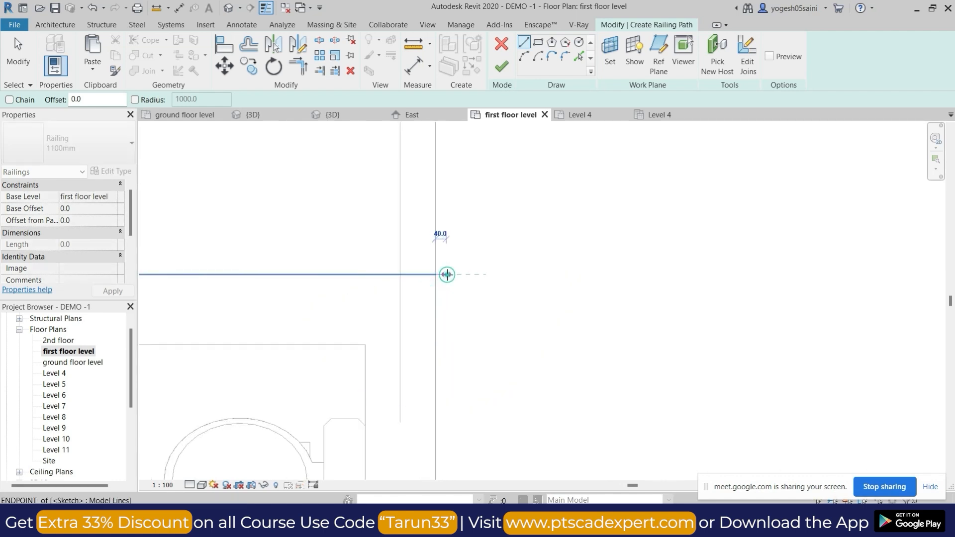
click(446, 274)
Draw the railing path along the balcony slab's side edge near grid I, from the wall corner to the slab's outer edge.
scroll(445, 229, down, 3)
click(447, 255)
scroll(446, 203, down, 3)
middle_drag(460, 197, 480, 356)
scroll(468, 269, up, 3)
click(464, 255)
scroll(463, 251, up, 2)
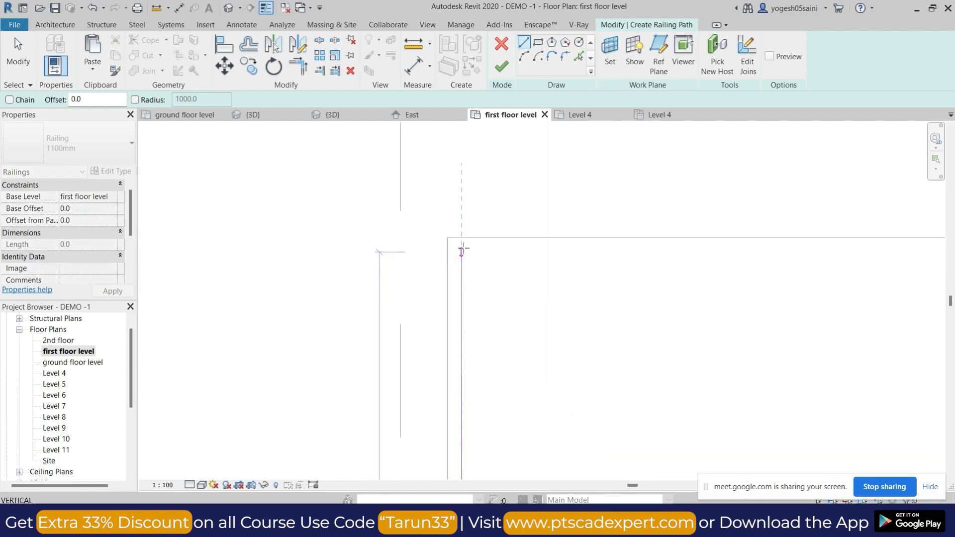
scroll(591, 248, down, 1)
click(479, 246)
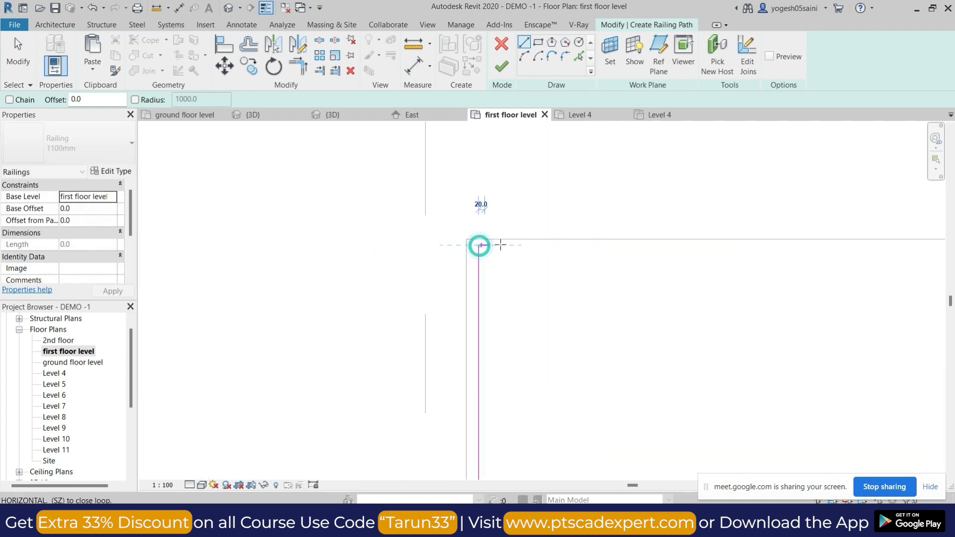
Enable Chain and draw the railing path along the balcony slab's outer edge to the far corner near grid H.
click(9, 101)
scroll(614, 251, down, 2)
middle_drag(799, 258, 408, 262)
scroll(769, 256, down, 2)
middle_drag(863, 273, 474, 277)
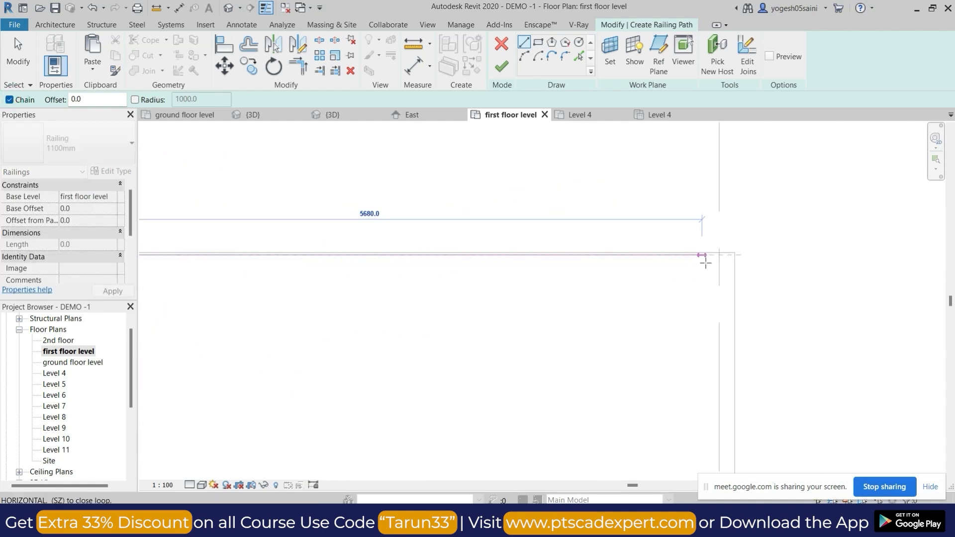
scroll(726, 260, up, 2)
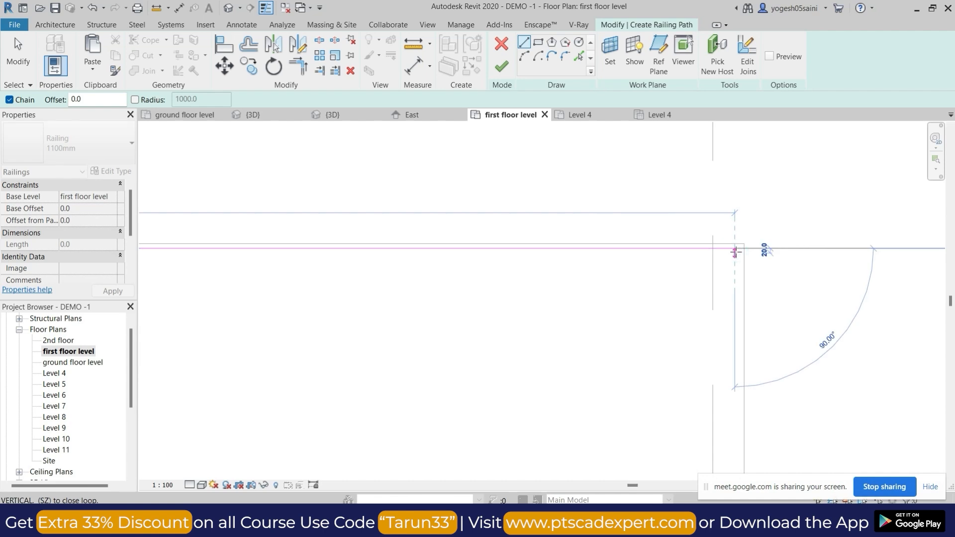
click(735, 251)
key(Escape)
key(Escape)
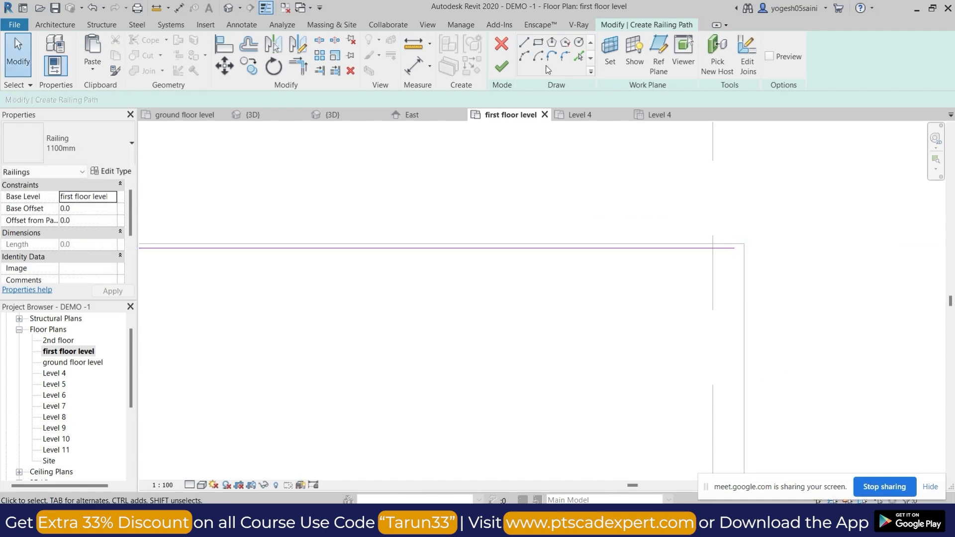
Draw the last railing path segment along the balcony slab's side edge near grid H to the bedroom wall and finish the railing.
click(524, 43)
click(736, 248)
scroll(736, 349, down, 3)
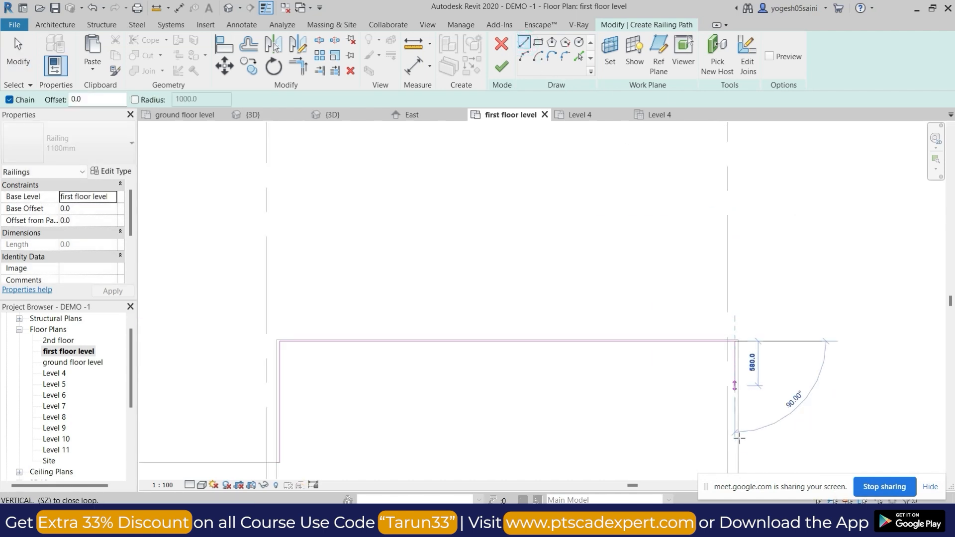
scroll(701, 273, up, 5)
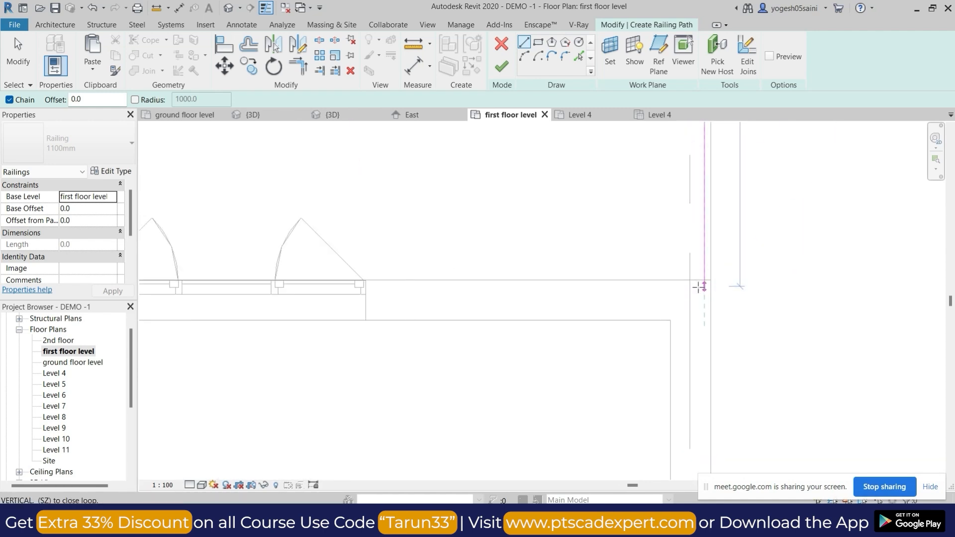
scroll(701, 277, up, 3)
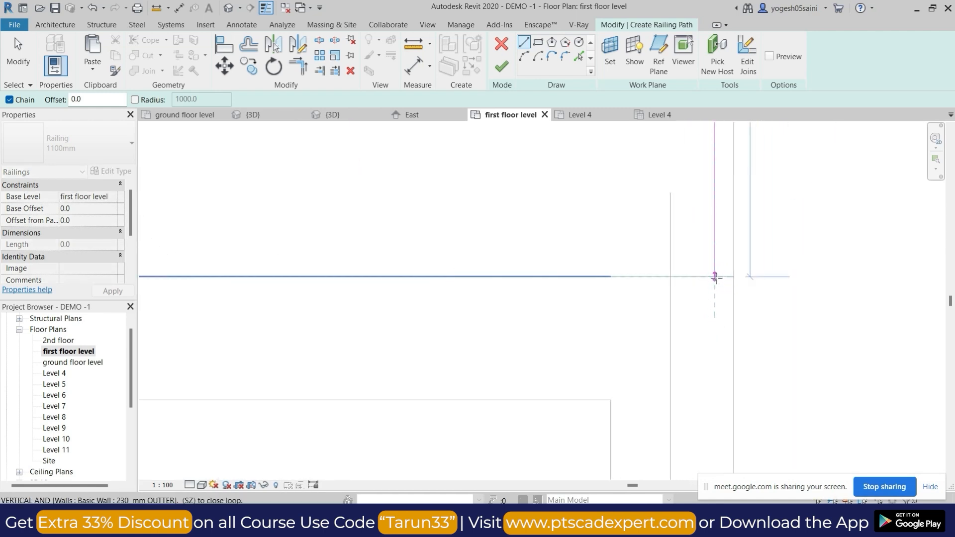
scroll(717, 316, down, 5)
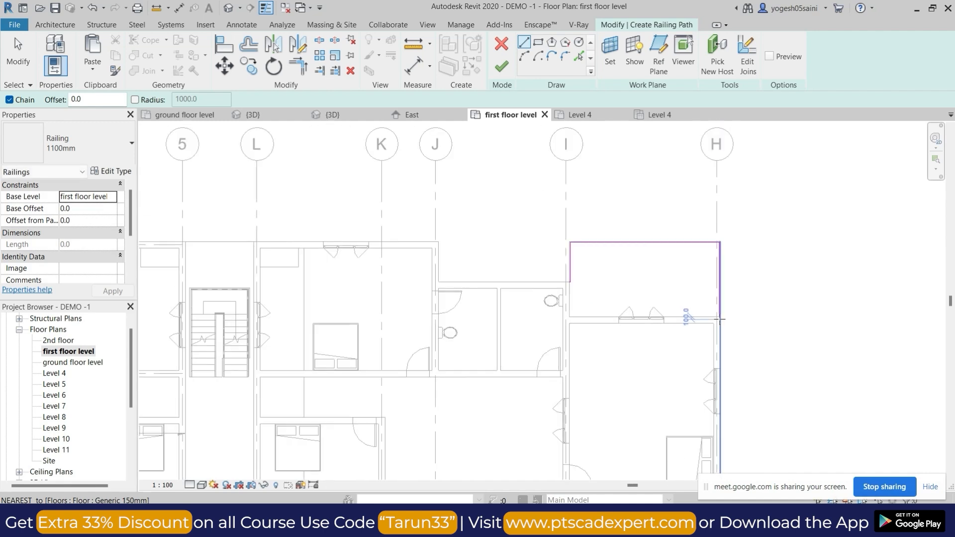
scroll(720, 320, down, 2)
click(505, 66)
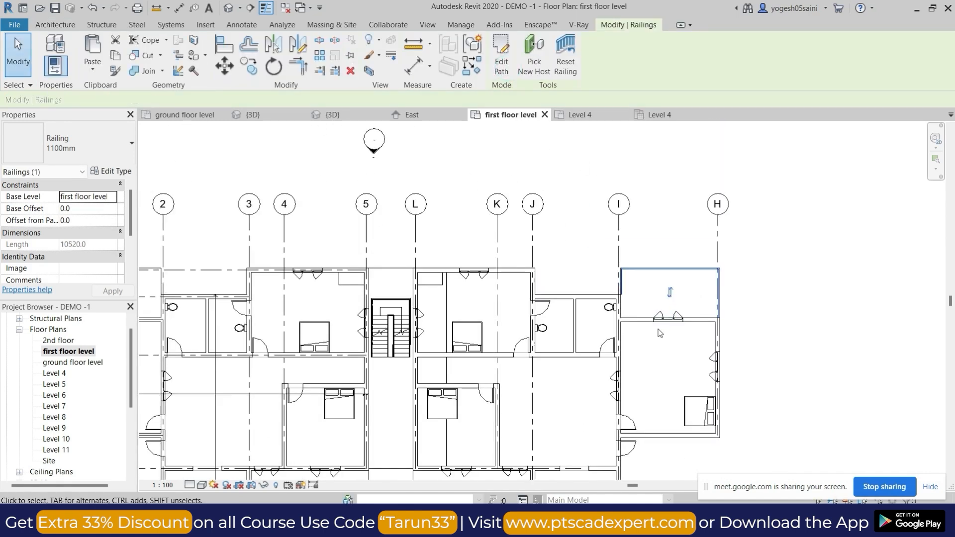
Start a new 1100mm railing sketch and draw its path along the grid L side edge of the balcony between grids F and G.
scroll(660, 333, down, 3)
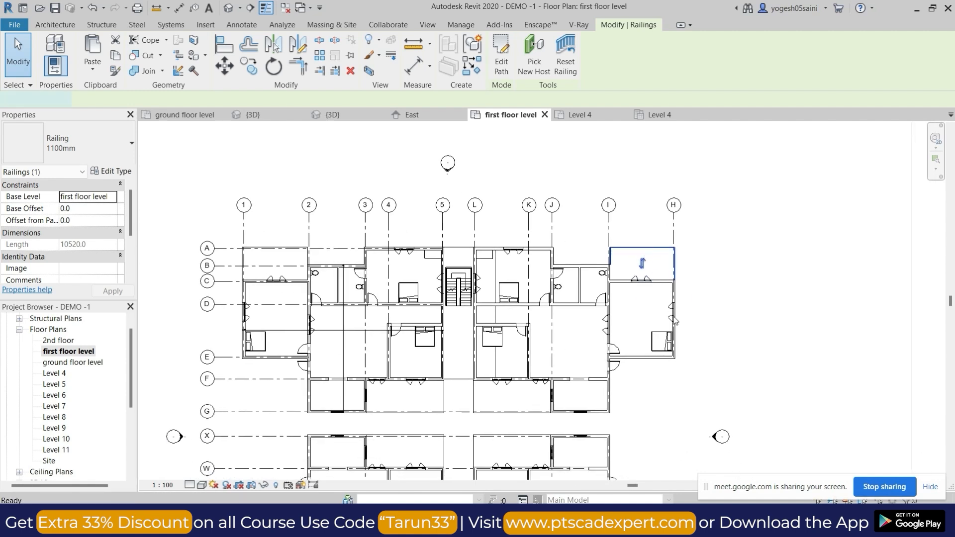
scroll(504, 414, up, 6)
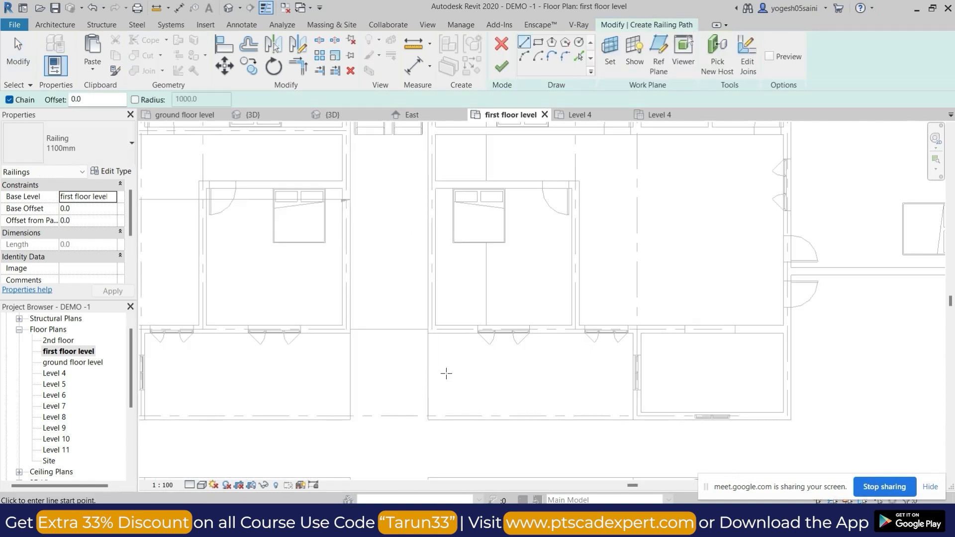
click(411, 276)
scroll(412, 349, down, 3)
middle_drag(420, 399, 420, 249)
scroll(409, 330, up, 3)
scroll(408, 331, up, 2)
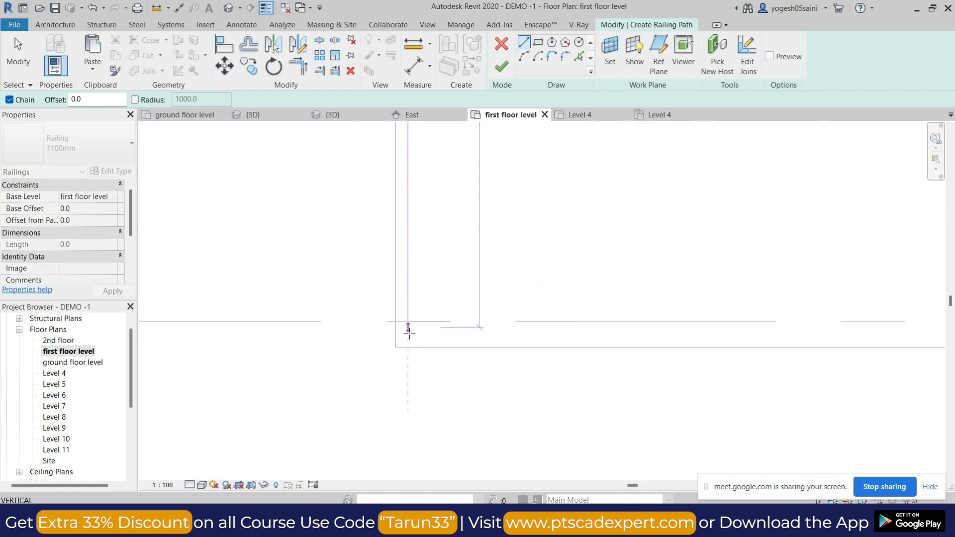
click(410, 336)
Draw the railing path along the balcony's outer edge at grid G to the wall near grid J and finish the railing.
scroll(737, 341, down, 3)
middle_drag(783, 350, 420, 358)
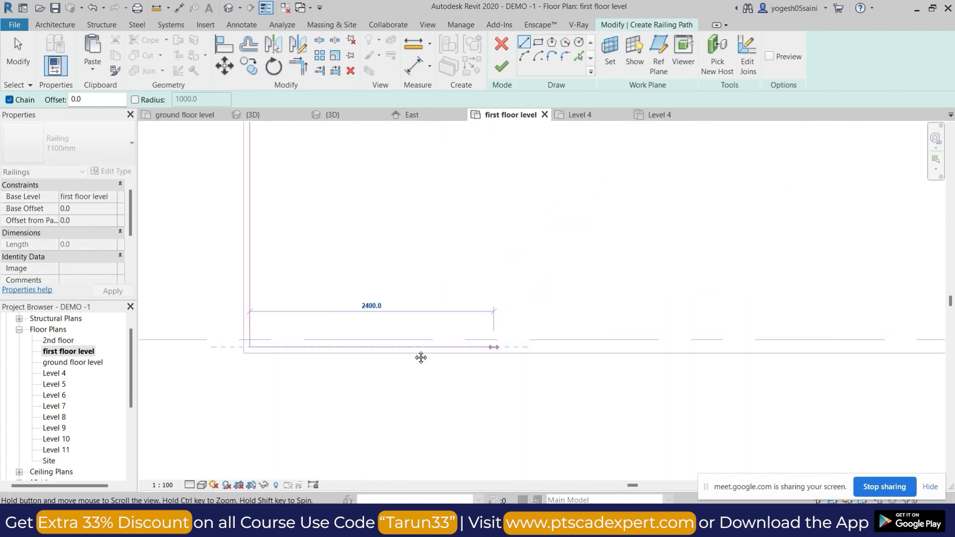
click(880, 346)
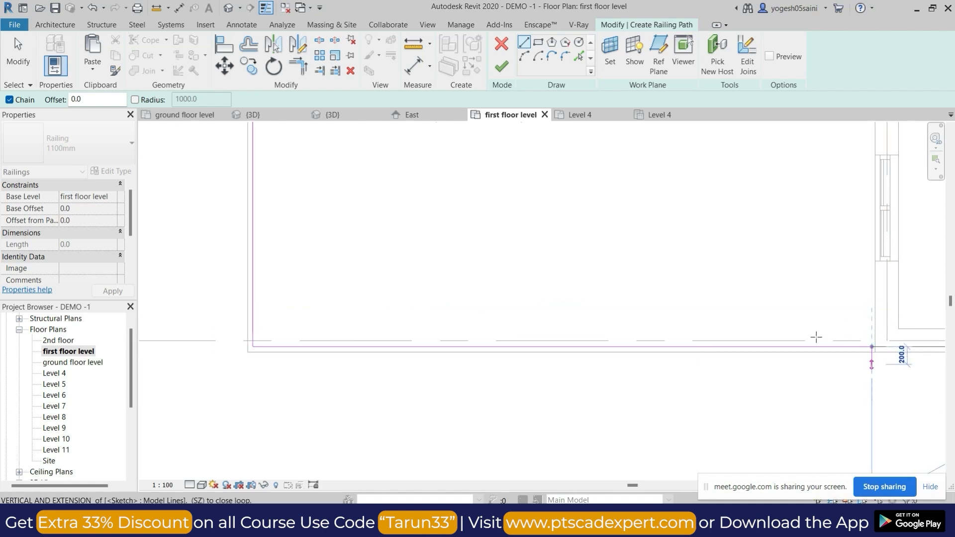
scroll(757, 267, down, 5)
middle_drag(770, 265, 698, 318)
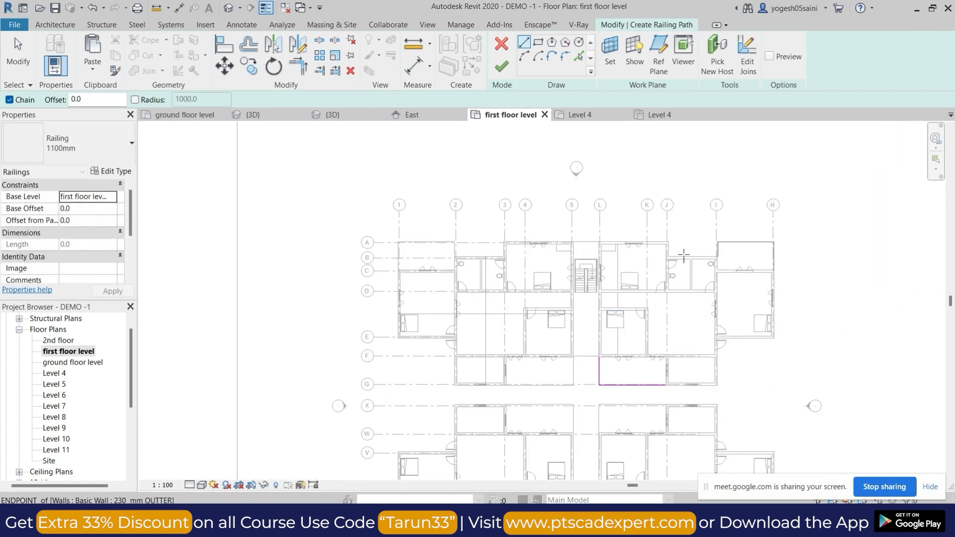
scroll(633, 251, up, 4)
scroll(483, 291, down, 1)
middle_drag(622, 342, 629, 303)
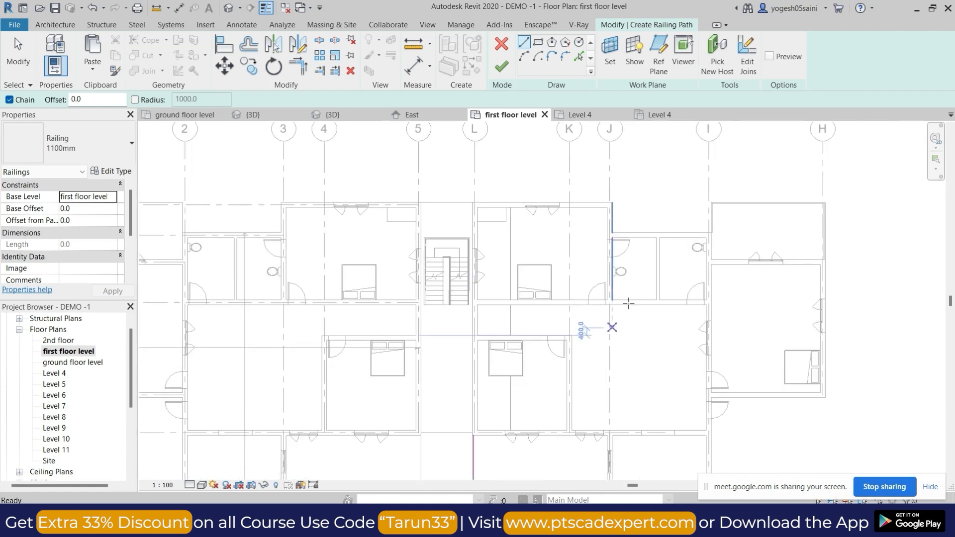
scroll(682, 323, down, 2)
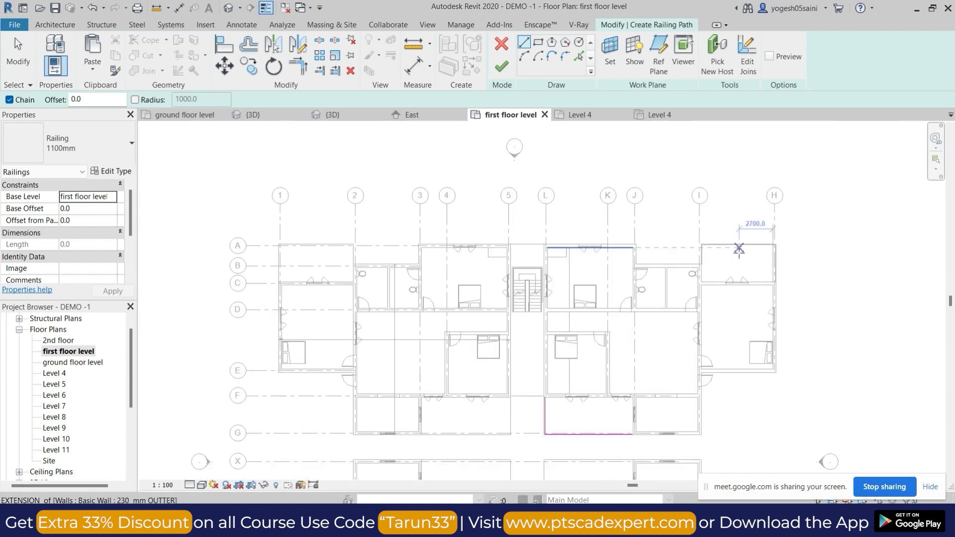
middle_drag(582, 422, 608, 371)
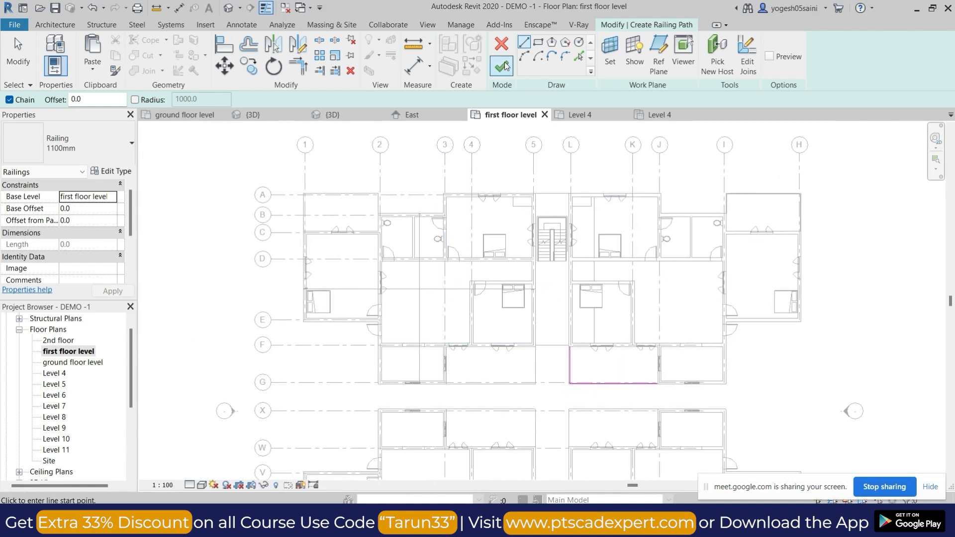
click(501, 65)
Open the 3D view and change the first-floor corner balcony railing's type to Glass Panel - Bottom Fill.
click(229, 9)
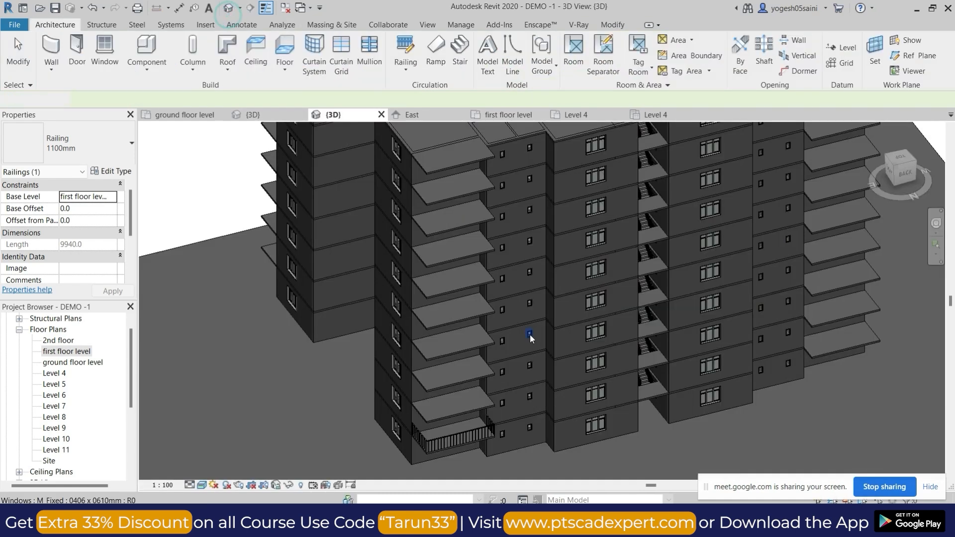
scroll(611, 414, up, 5)
scroll(641, 405, down, 2)
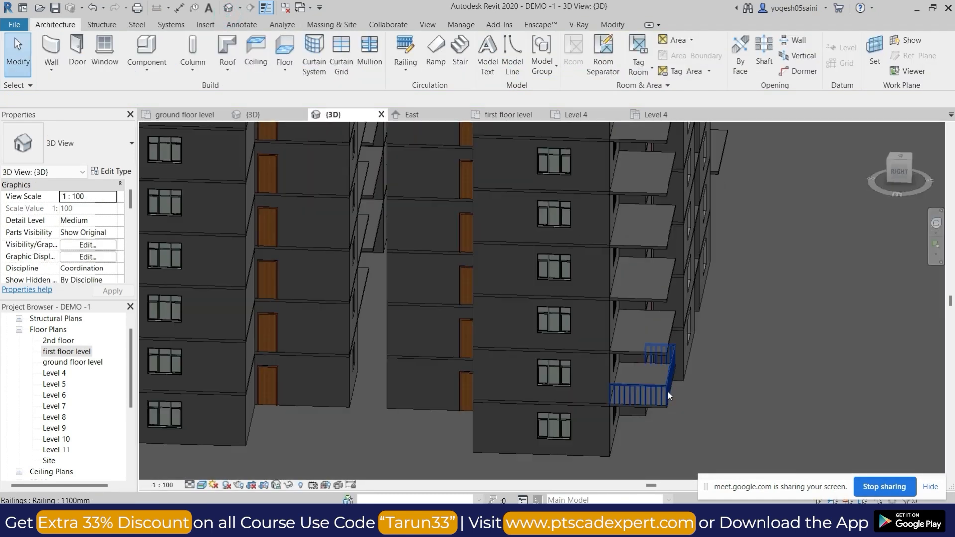
click(667, 390)
shift+middle_drag(727, 366, 617, 418)
scroll(531, 368, down, 2)
shift+middle_drag(715, 363, 559, 305)
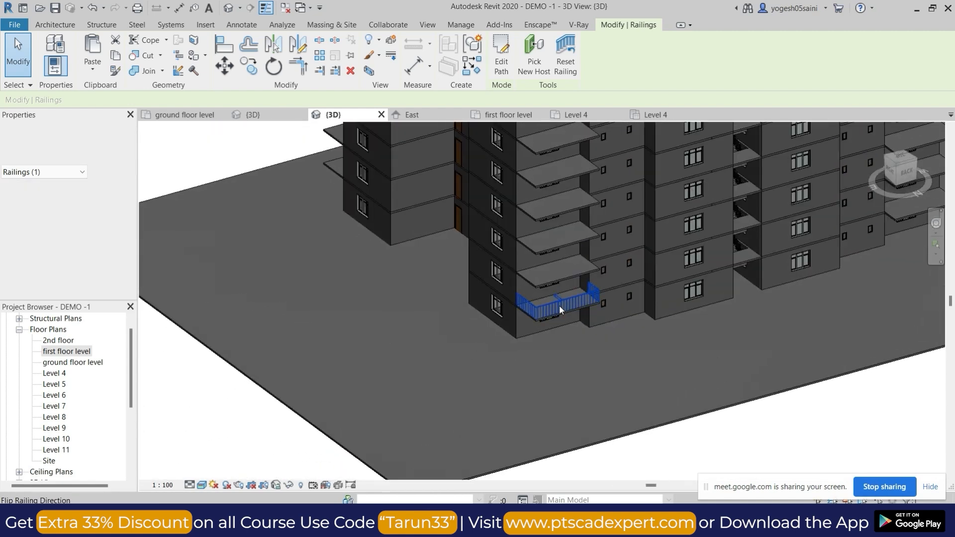
scroll(559, 306, up, 3)
click(70, 145)
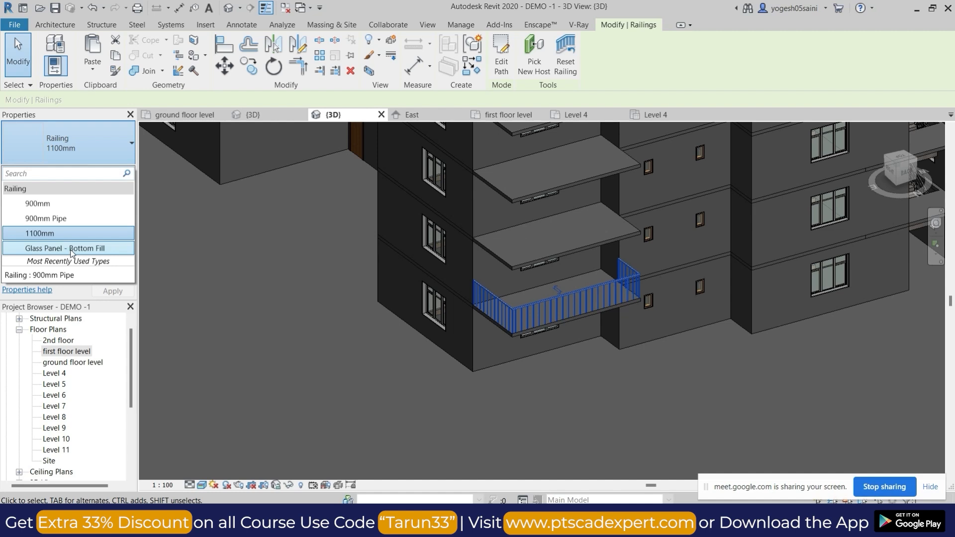
click(71, 247)
key(Escape)
Select the glass-panel railing in 3D and return to the first floor level floor plan.
scroll(593, 303, up, 4)
click(586, 298)
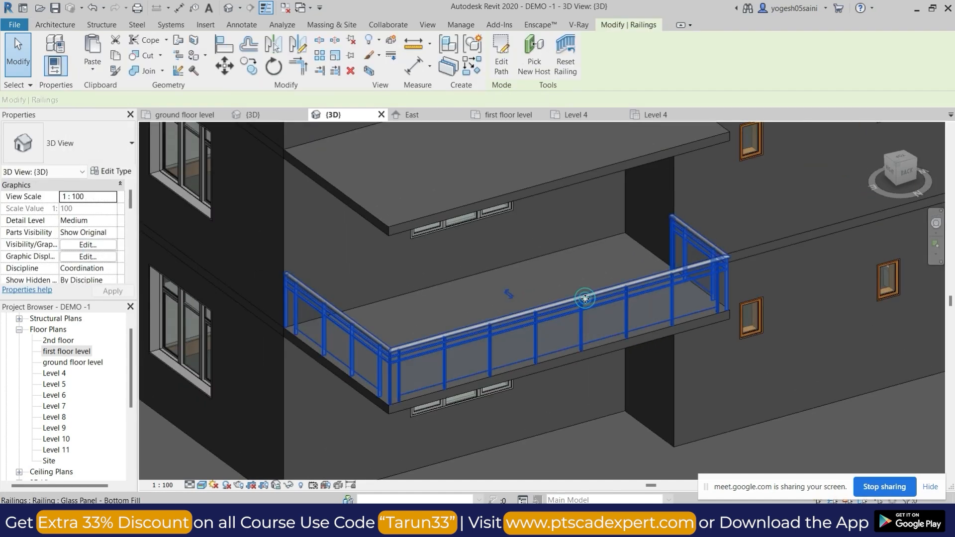
click(419, 310)
click(414, 345)
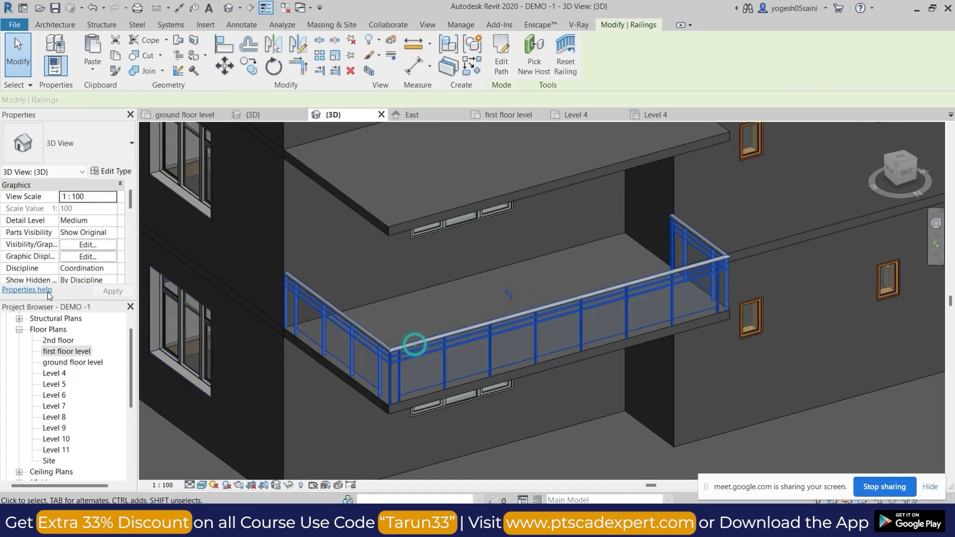
double_click(73, 353)
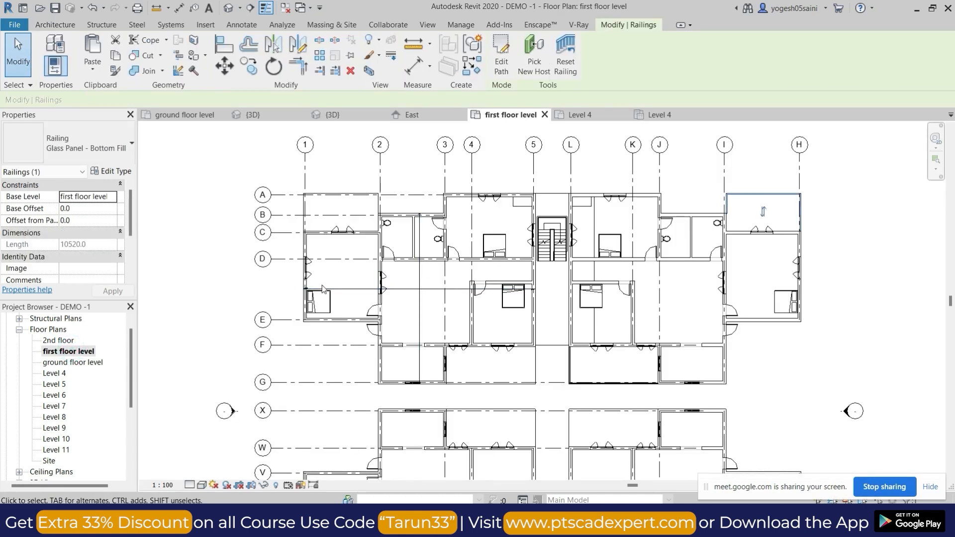
scroll(440, 426, up, 3)
middle_drag(662, 225, 570, 291)
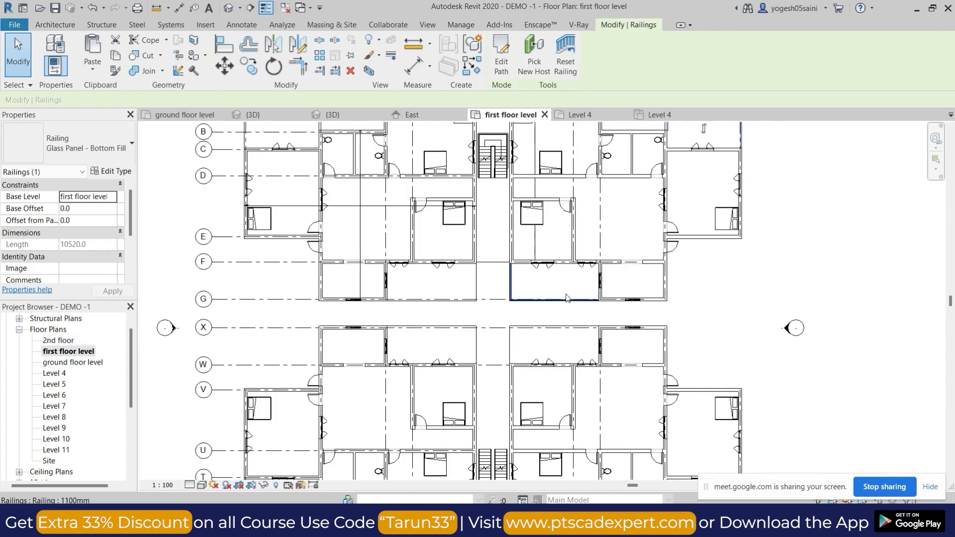
Mirror copies of the grid G and grid H balcony railings about a vertical axis through the staircase's centre.
scroll(558, 297, up, 3)
click(550, 300)
scroll(852, 261, down, 3)
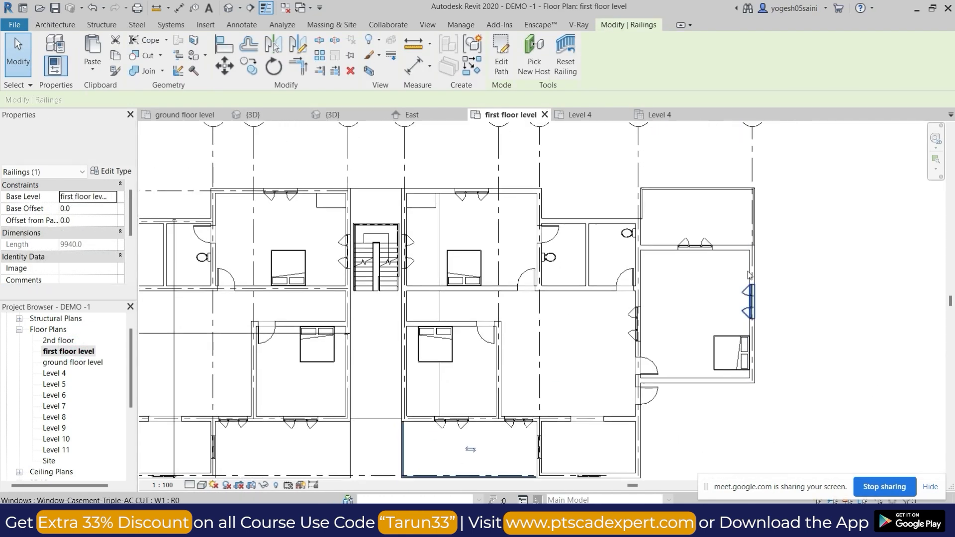
ctrl+click(726, 190)
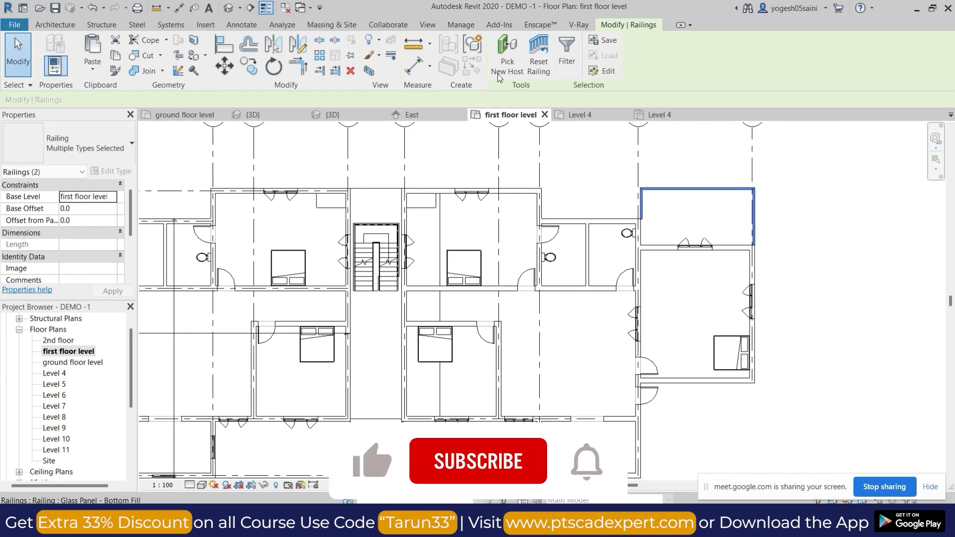
click(300, 47)
click(376, 224)
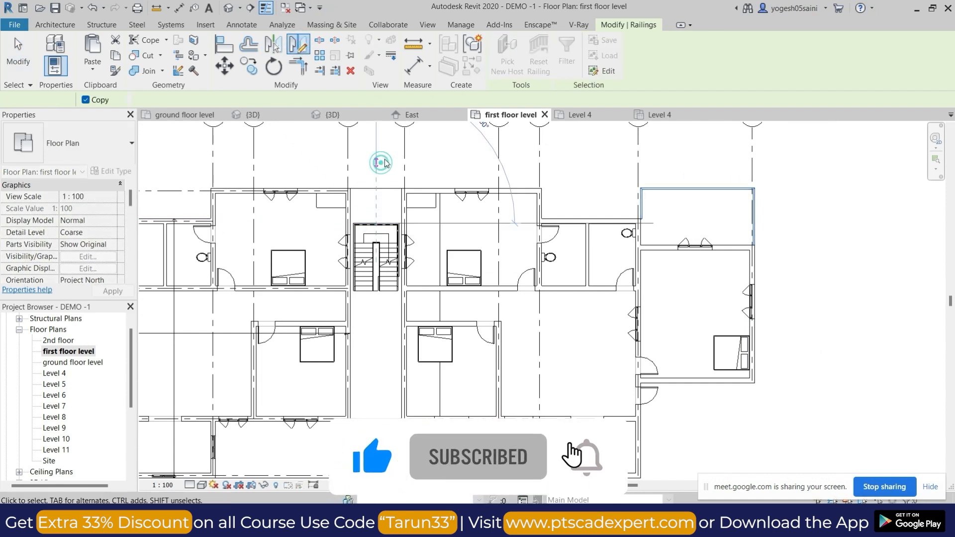
click(380, 162)
scroll(726, 183, down, 2)
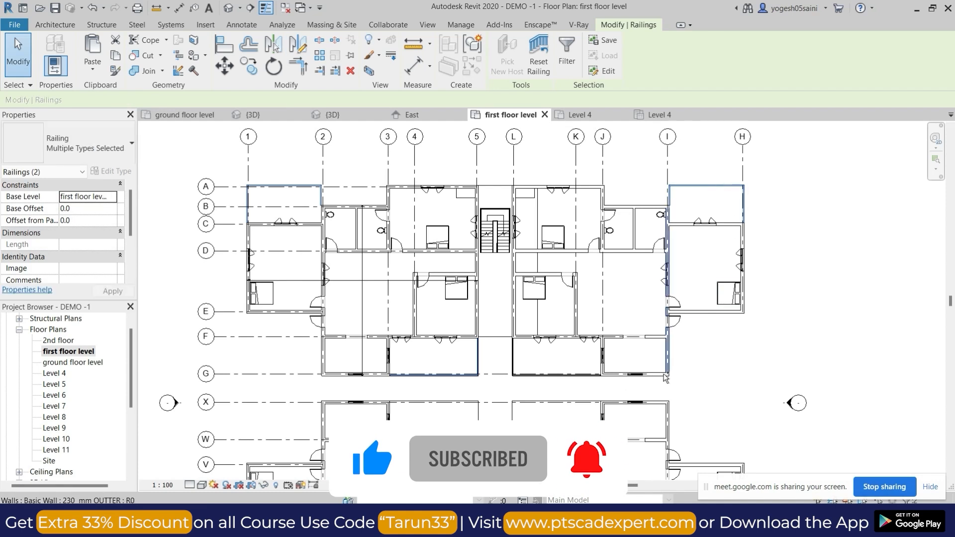
Select all four balcony railings and mirror copies of them about a horizontal axis midway between grids G and X.
ctrl+click(559, 375)
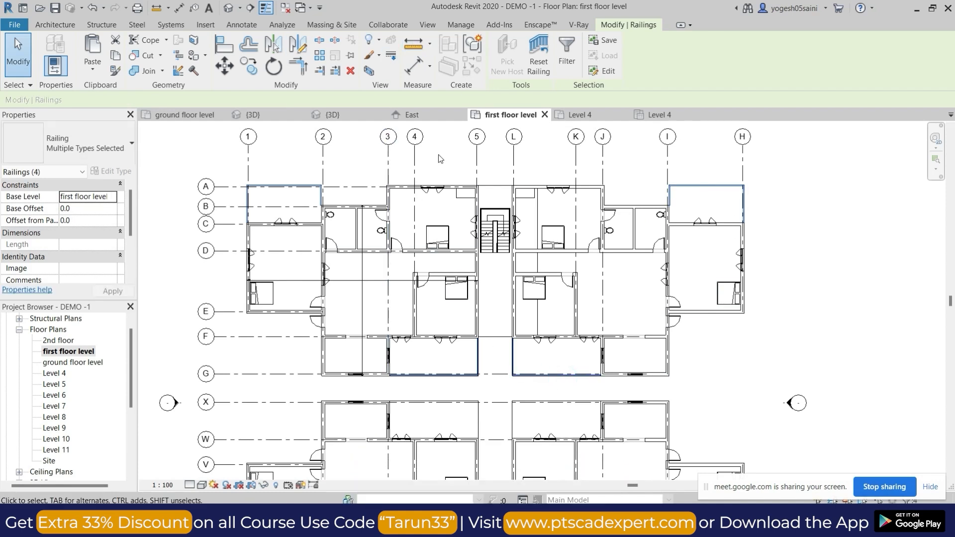
scroll(440, 158, down, 1)
click(297, 44)
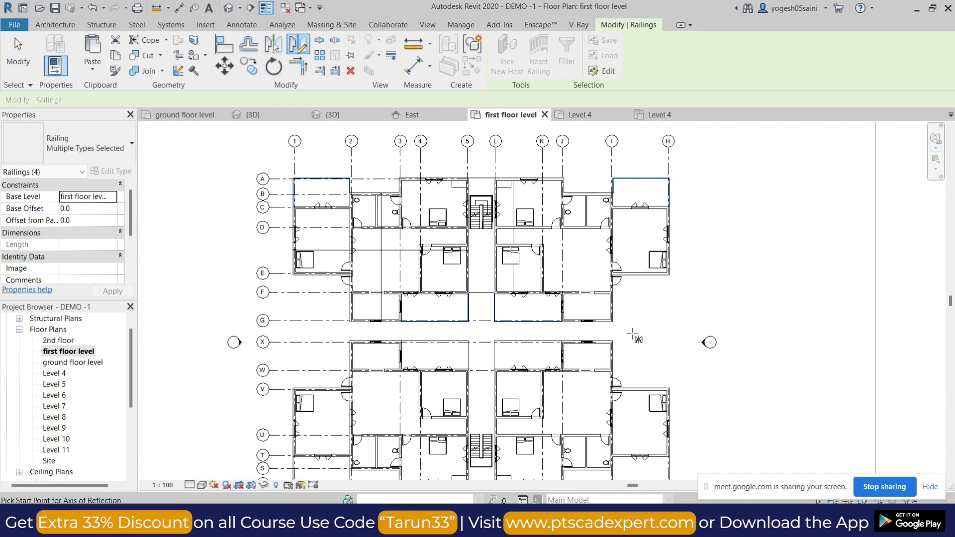
scroll(632, 334, up, 3)
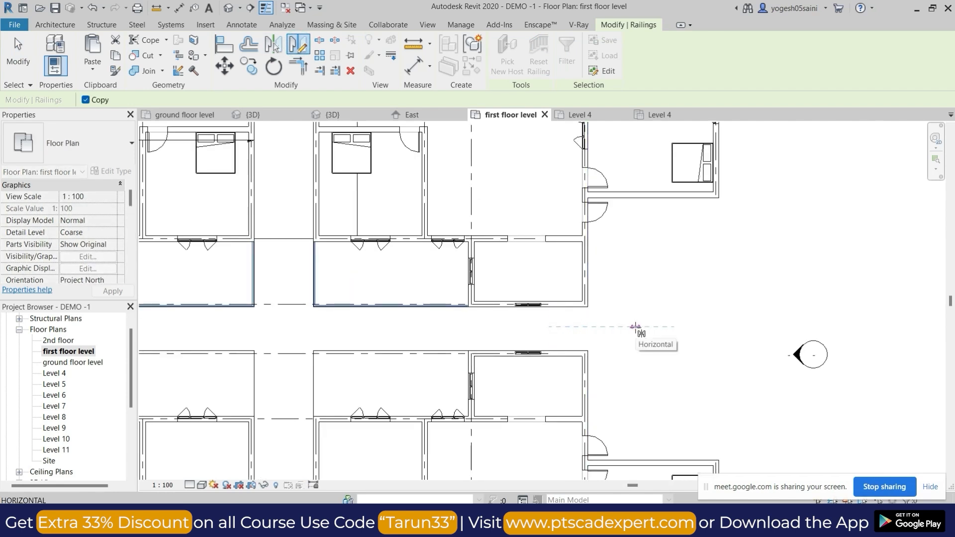
click(636, 327)
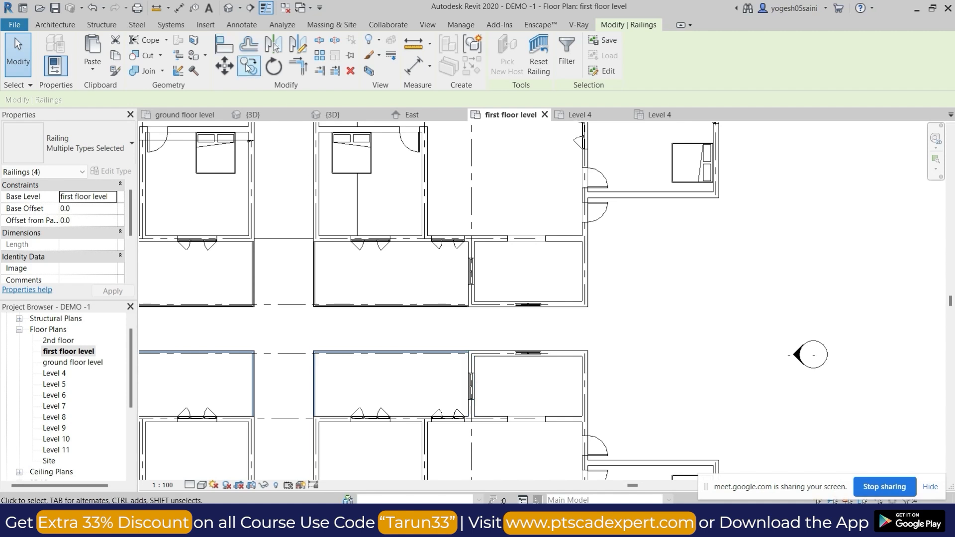
Add the four original balcony railings to the selection of mirrored ones, selecting all eight railings on the first floor level.
scroll(415, 340, down, 4)
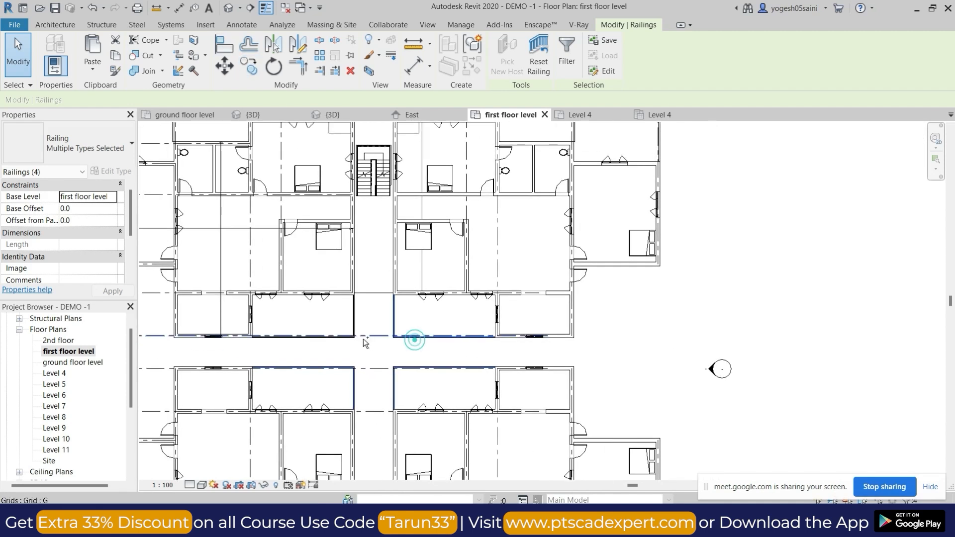
ctrl+click(354, 338)
scroll(565, 219, down, 2)
middle_drag(595, 237, 616, 309)
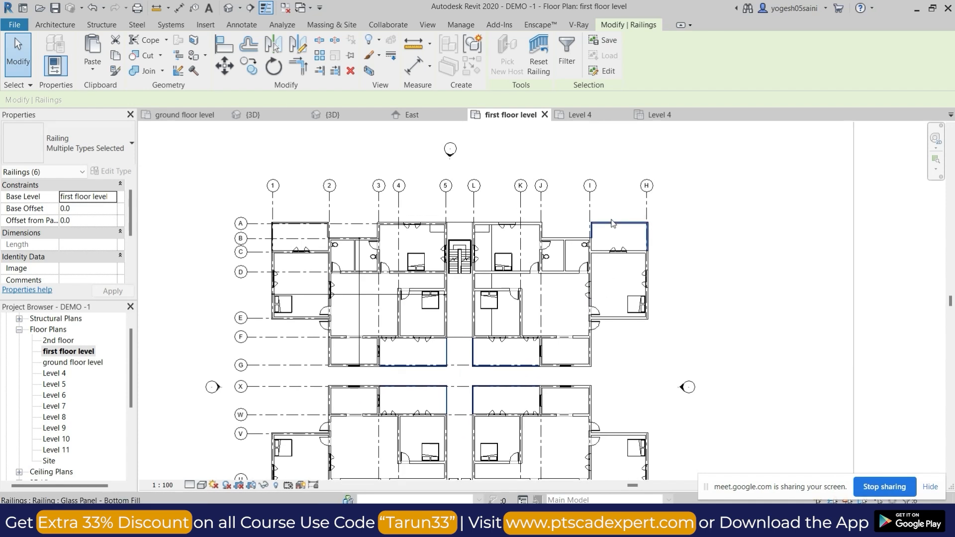
ctrl+click(617, 224)
ctrl+click(299, 220)
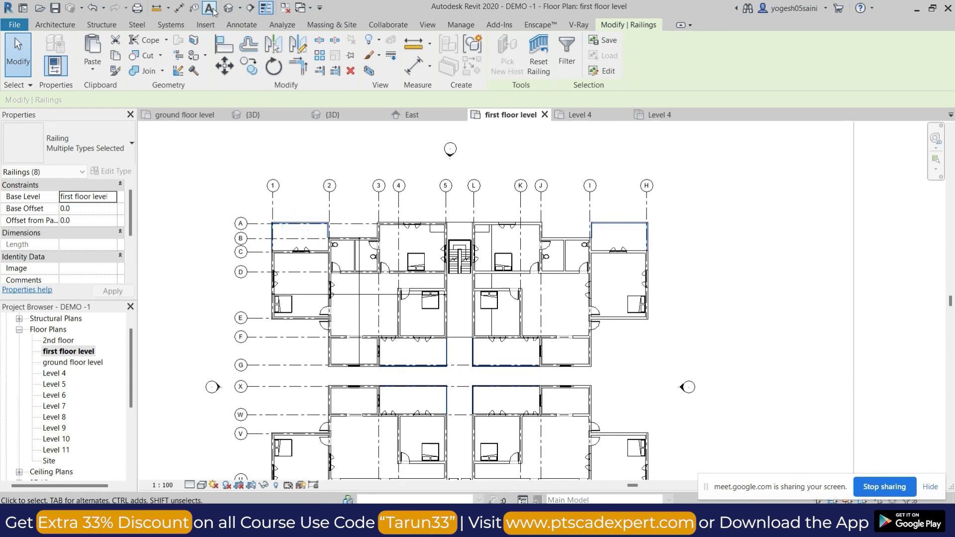
scroll(379, 263, down, 2)
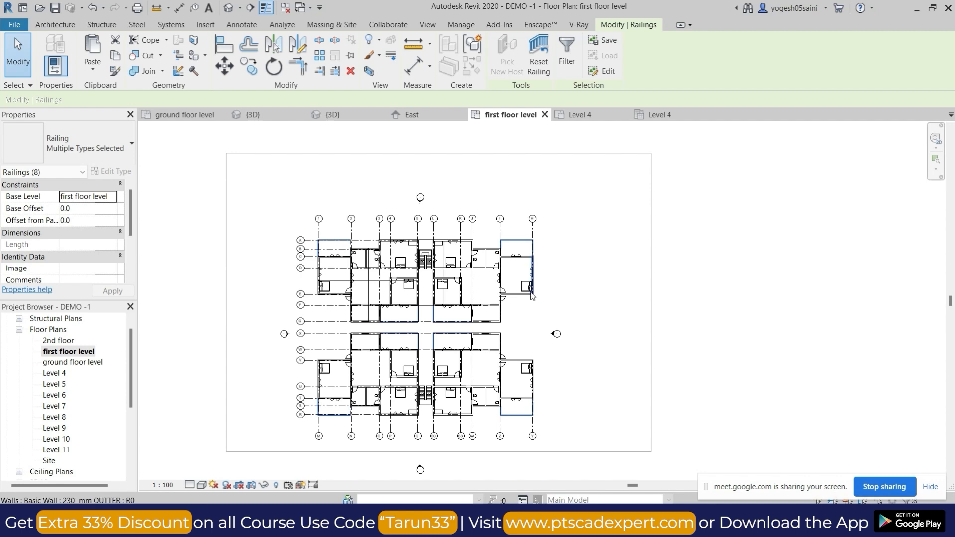
scroll(424, 251, up, 5)
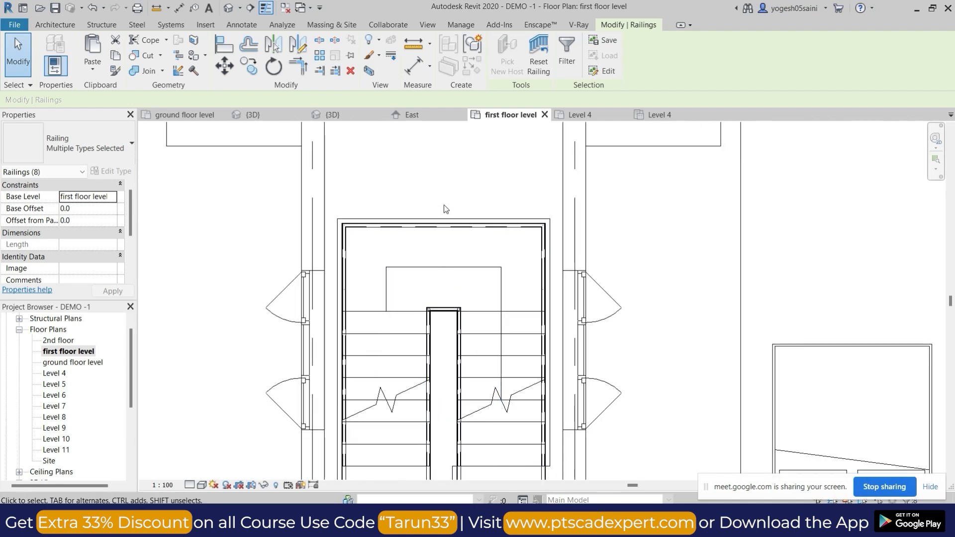
Copy the eight selected balcony railings and paste them aligned to 2nd floor and Levels 4 through 11.
scroll(444, 209, down, 6)
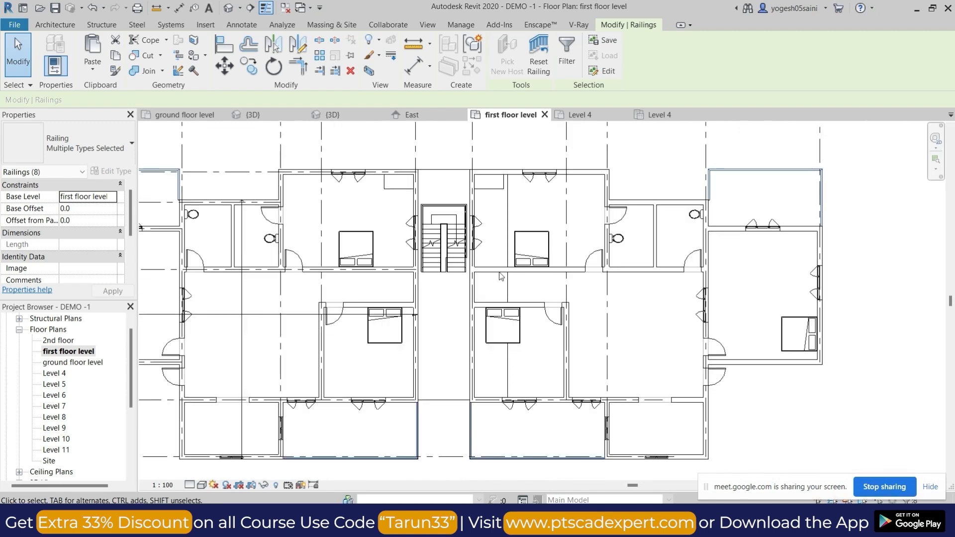
scroll(675, 366, up, 2)
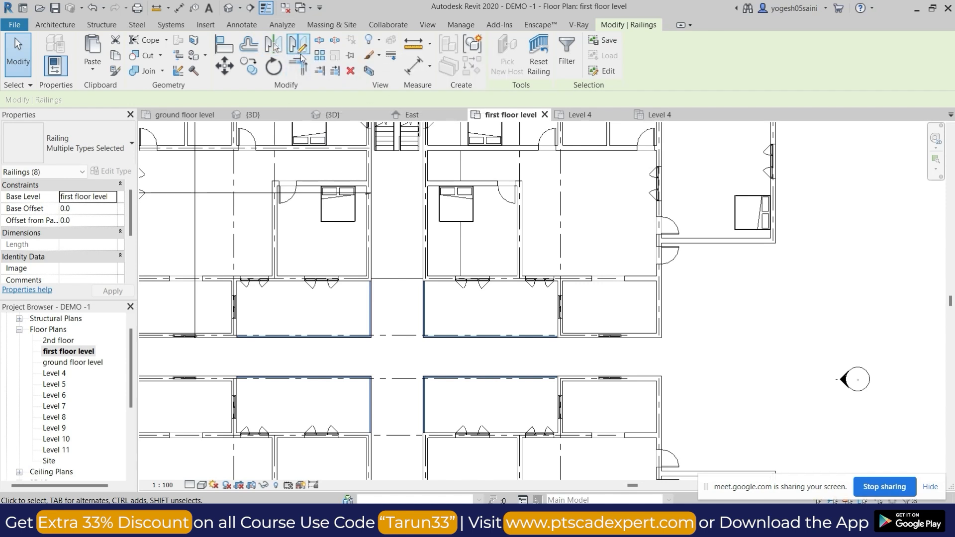
scroll(626, 314, down, 2)
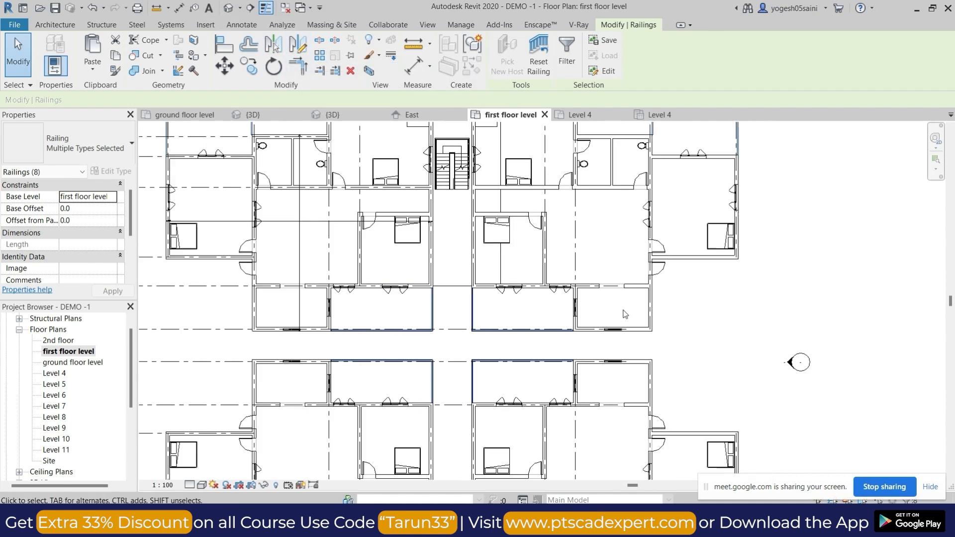
click(118, 57)
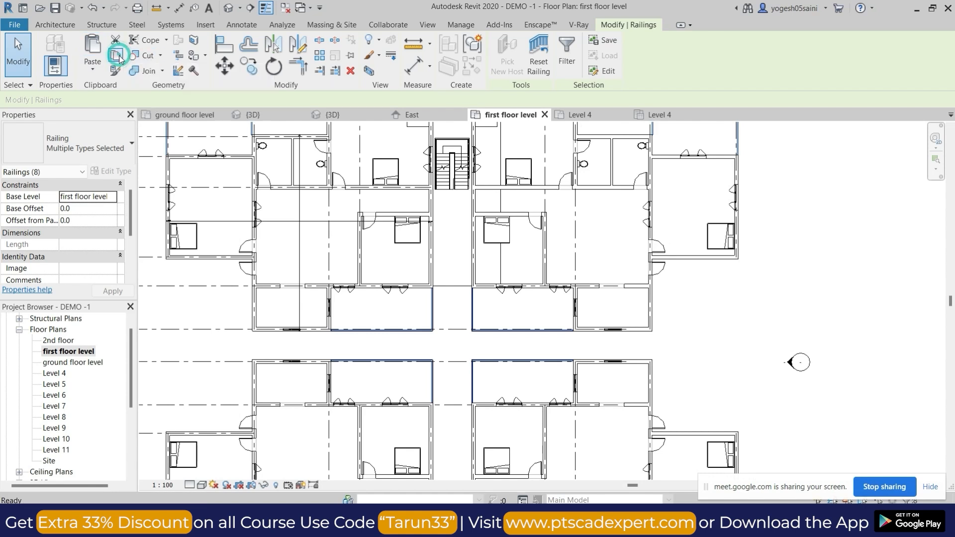
click(97, 73)
click(142, 117)
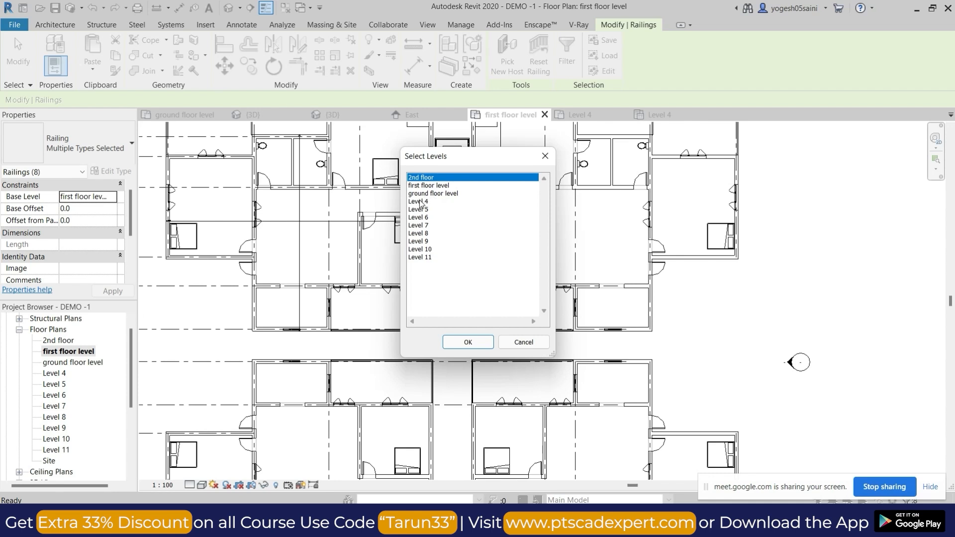
ctrl+drag(420, 203, 426, 258)
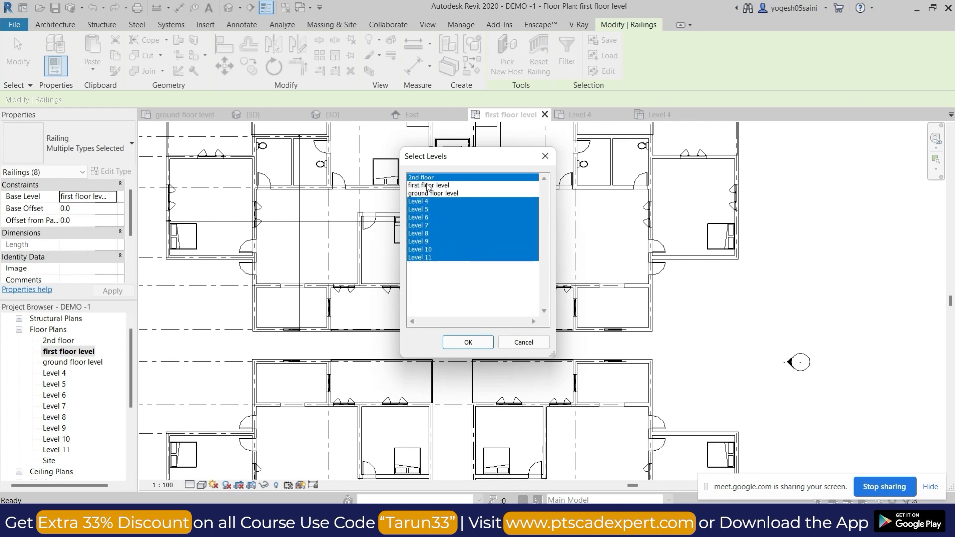
click(468, 342)
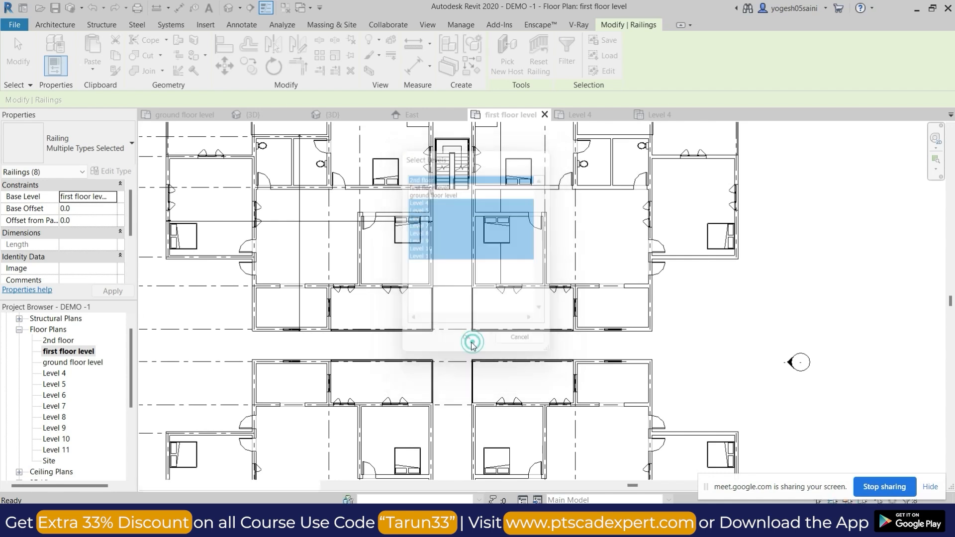
Switch to the Google Meet window, admit the waiting participant, and return to Revit.
mouse_move(519, 521)
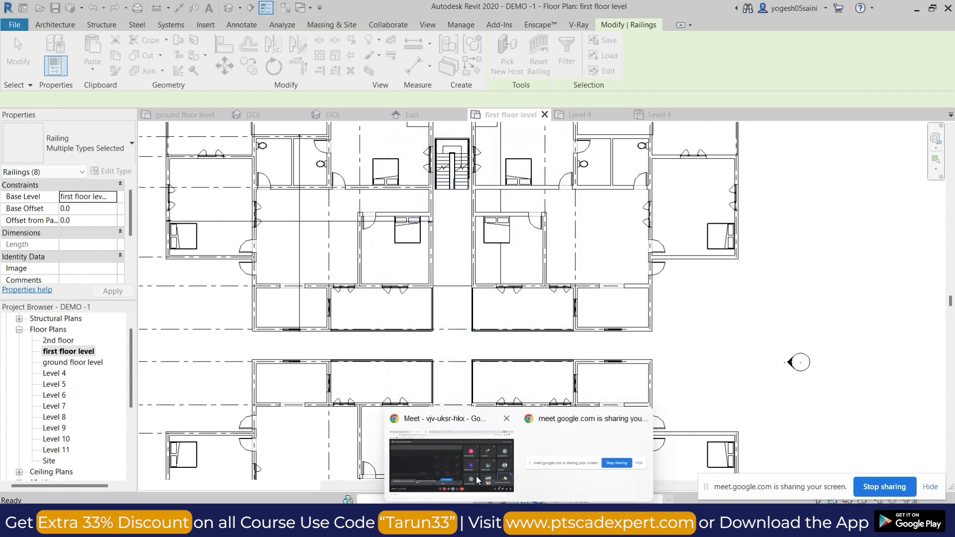
click(465, 460)
click(609, 143)
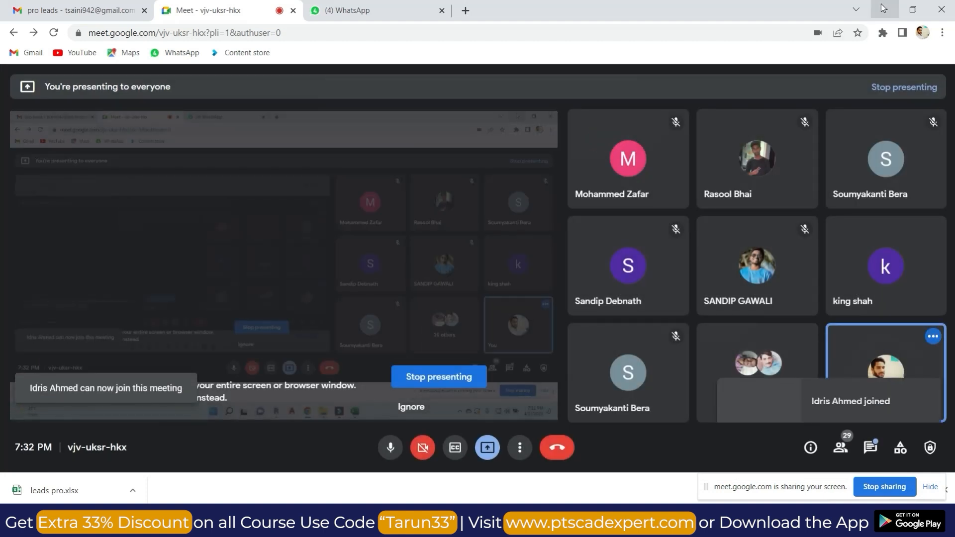
key(alt+Tab)
Open the 3D view and examine the pasted balcony railings from the lower floors up to the roof.
scroll(500, 334, down, 3)
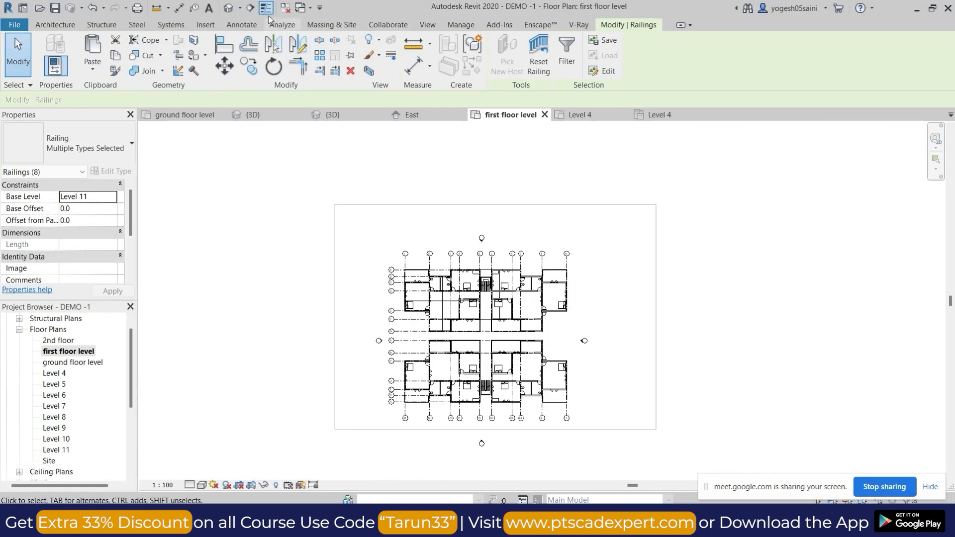
click(227, 9)
scroll(531, 278, down, 8)
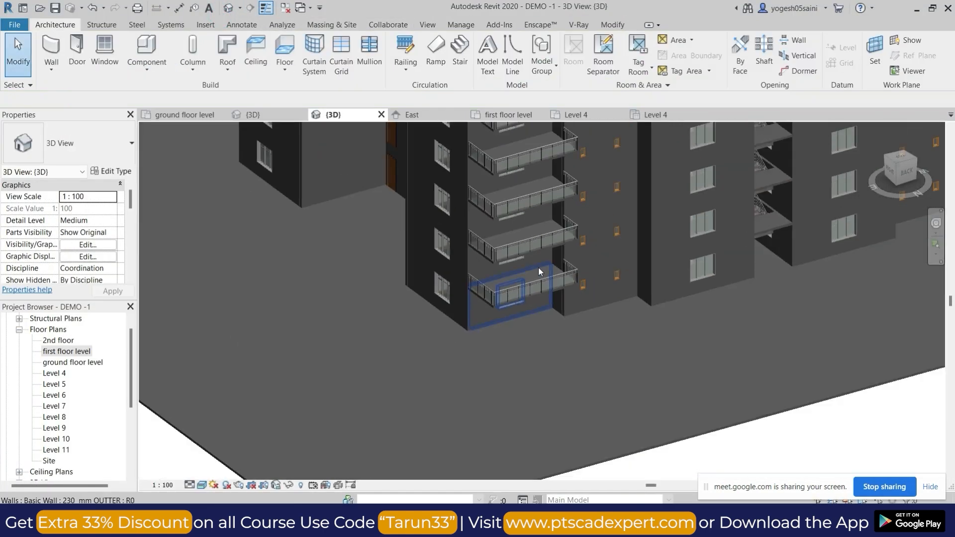
shift+middle_drag(685, 309, 583, 280)
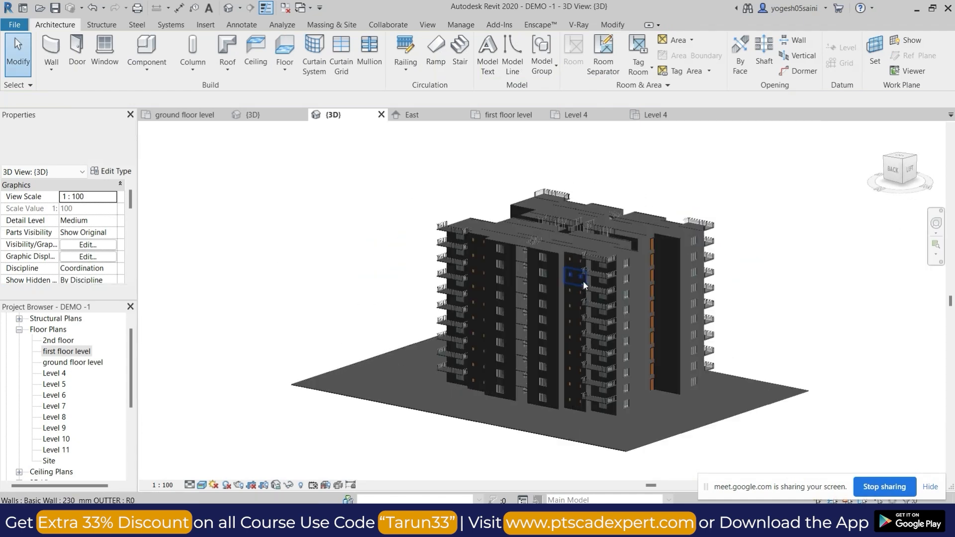
scroll(617, 257, up, 6)
scroll(617, 252, down, 3)
Delete the four Glass Panel - Bottom Fill railings on Level 11 at the roof's outer corners.
click(661, 208)
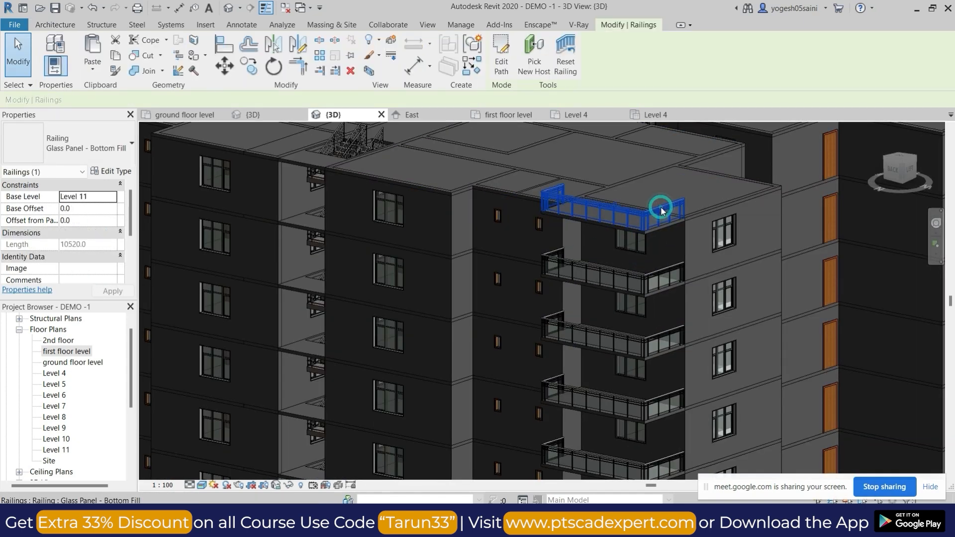
scroll(712, 207, down, 2)
key(Delete)
click(837, 134)
key(Delete)
middle_drag(764, 192, 743, 350)
click(559, 242)
key(Delete)
click(307, 295)
key(Delete)
Delete the four 1100mm railings on Level 11 around the central gap between the roof slabs.
scroll(391, 242, down, 3)
scroll(483, 268, up, 4)
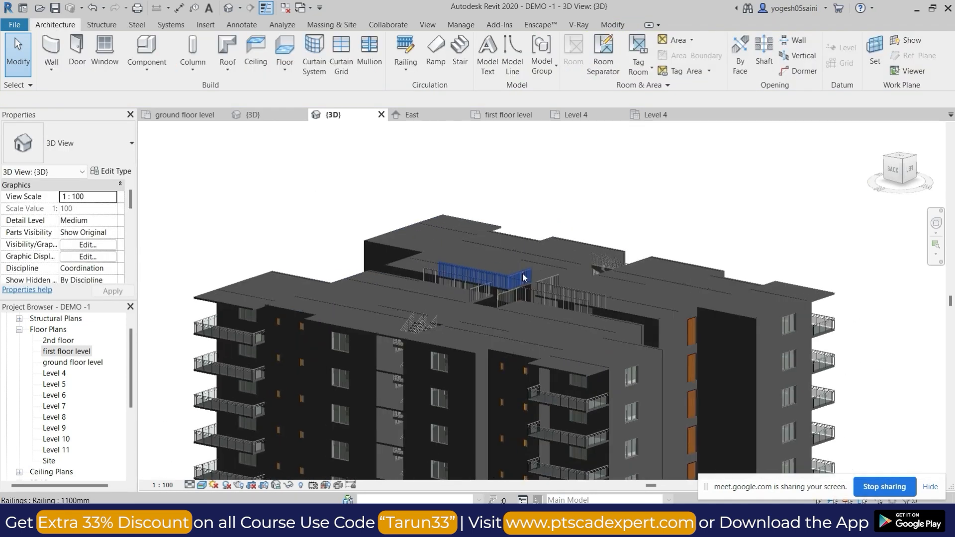
click(510, 276)
key(Delete)
click(446, 297)
key(Delete)
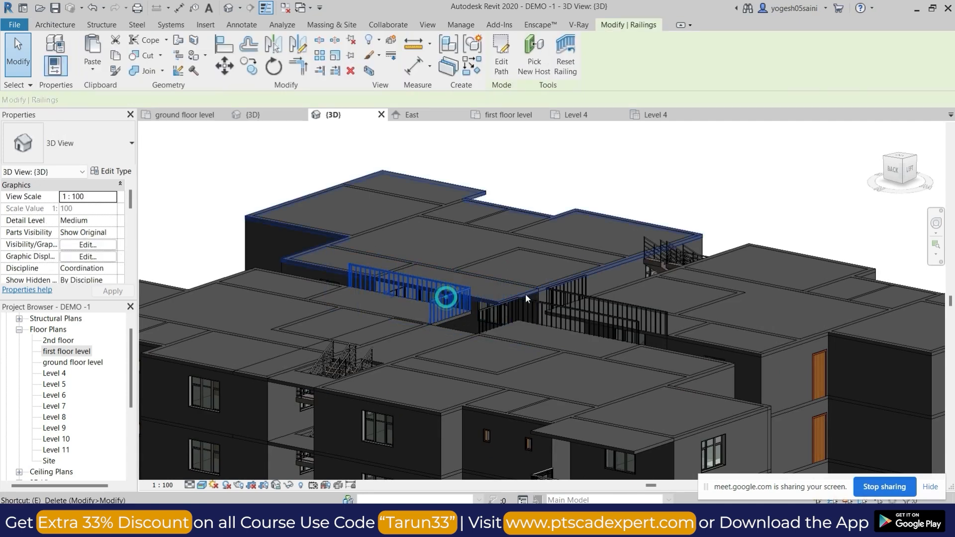
click(586, 300)
key(Escape)
scroll(586, 300, up, 3)
click(586, 295)
key(Delete)
click(534, 312)
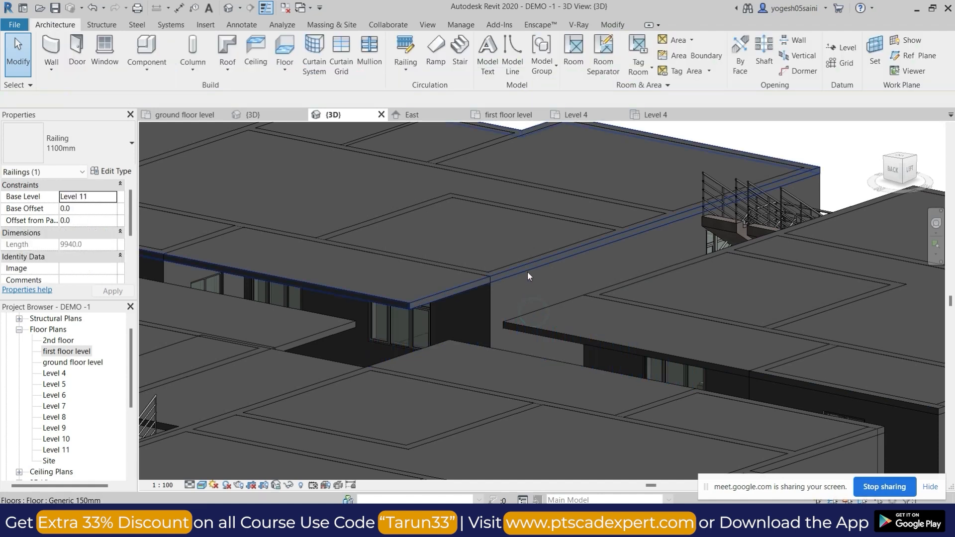
key(Delete)
Examine the balcony railings on all floors from several sides of the building in 3D.
scroll(527, 271, down, 5)
shift+middle_drag(515, 315, 601, 304)
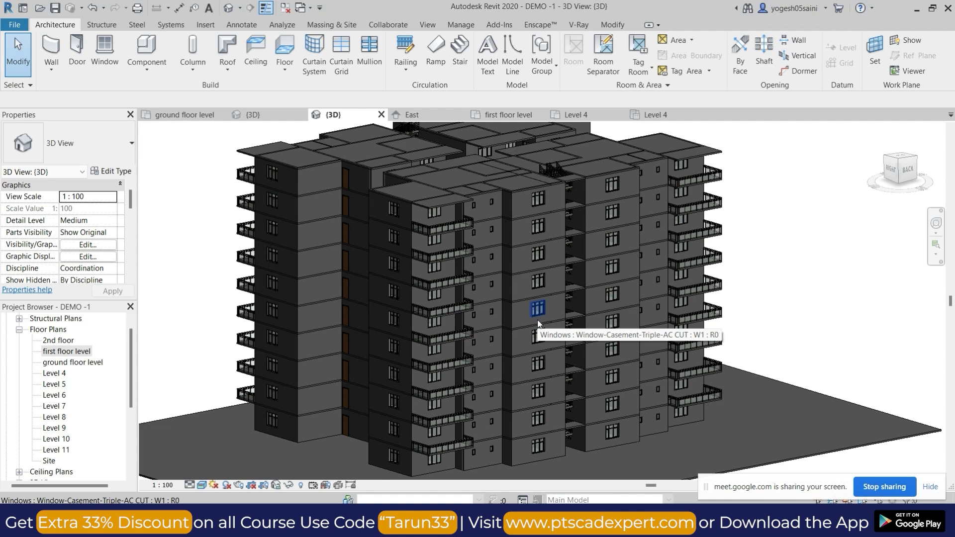
scroll(505, 305, down, 3)
shift+middle_drag(619, 316, 473, 339)
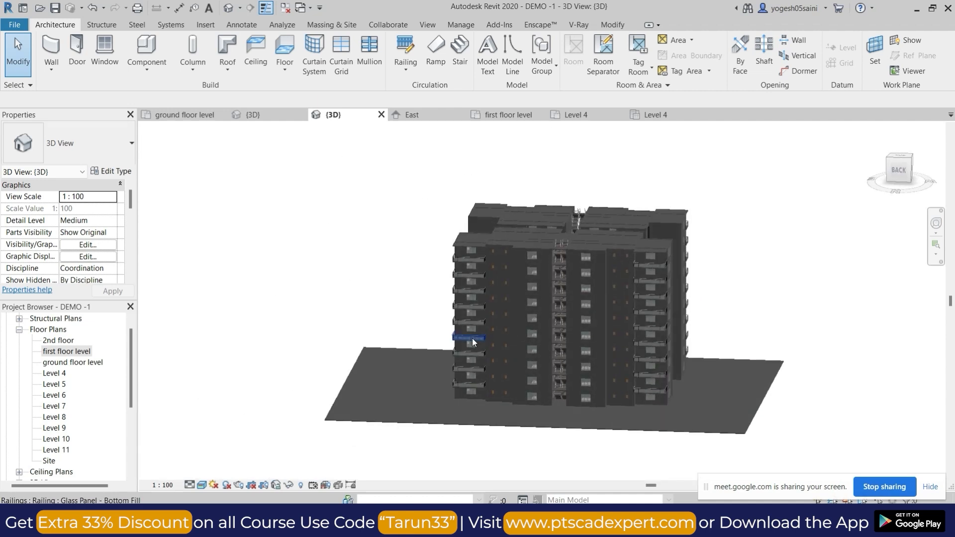
scroll(473, 338, up, 4)
shift+middle_drag(522, 366, 551, 384)
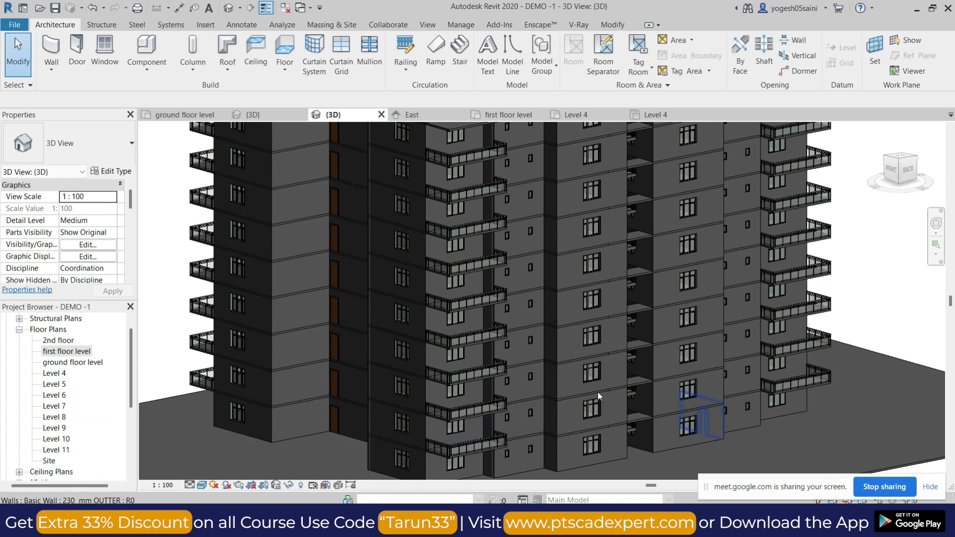
Paint the recessed wall faces beside the brown doors with Oak Flooring on every floor, from the top storey to the ground.
scroll(739, 348, down, 5)
shift+middle_drag(738, 347, 659, 300)
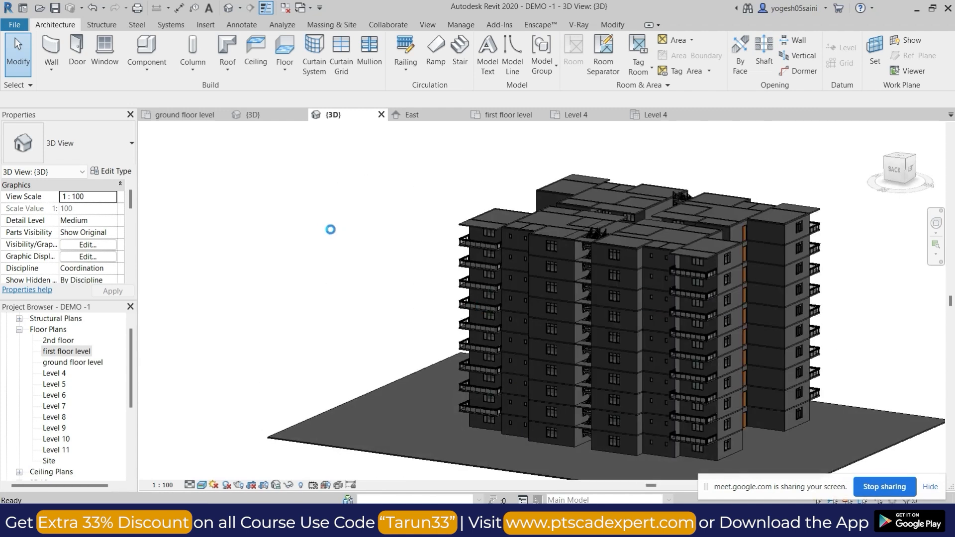
shift+middle_drag(336, 238, 584, 326)
shift+middle_drag(580, 364, 528, 377)
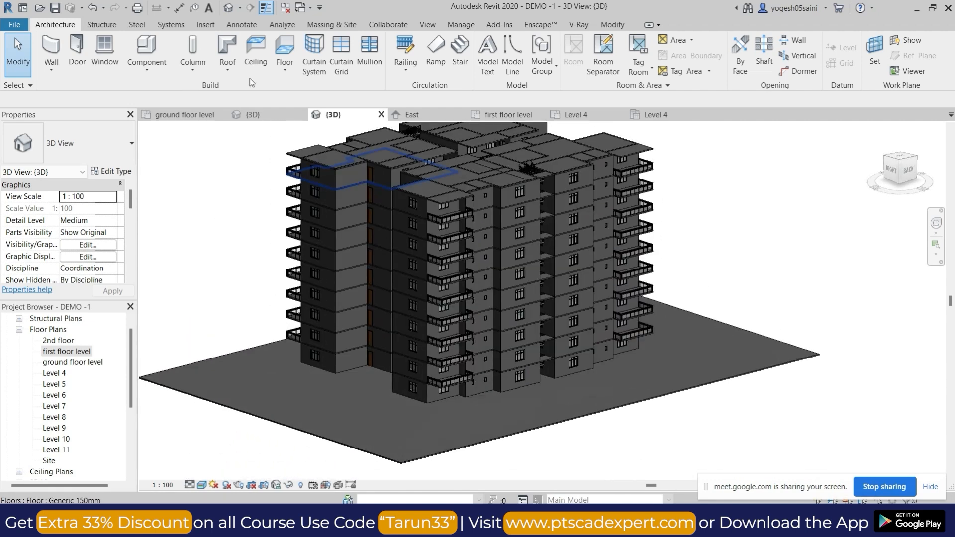
click(612, 26)
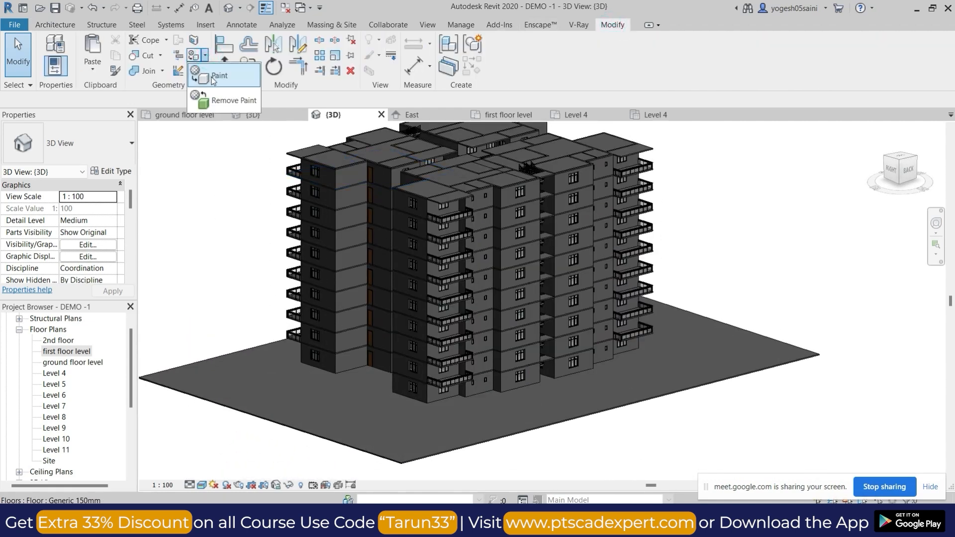
key(p)
key(t)
scroll(130, 193, down, 10)
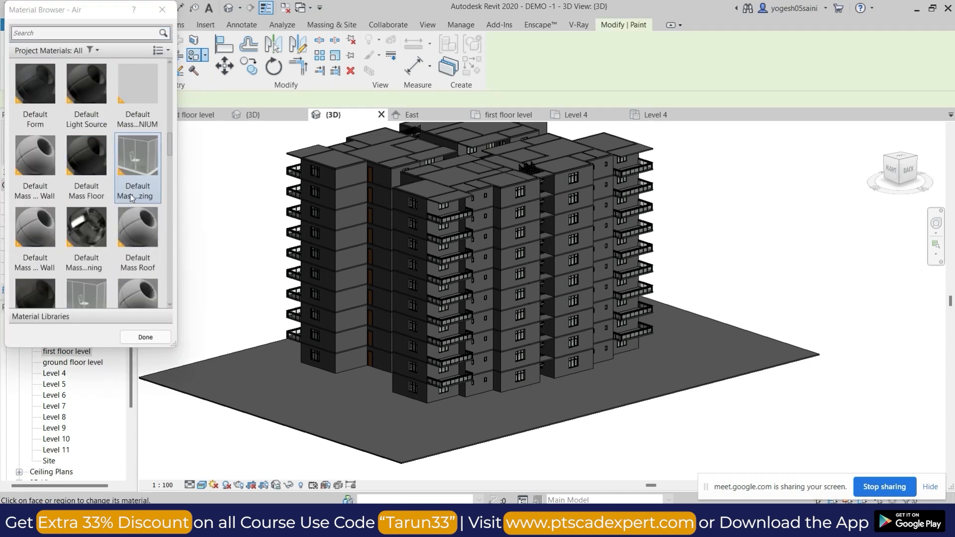
click(35, 195)
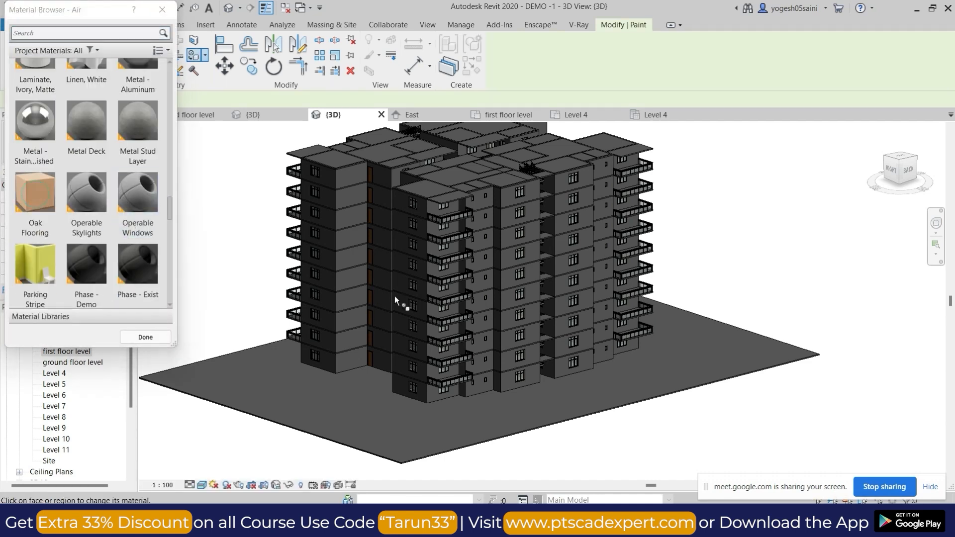
scroll(377, 283, up, 3)
click(381, 288)
click(383, 338)
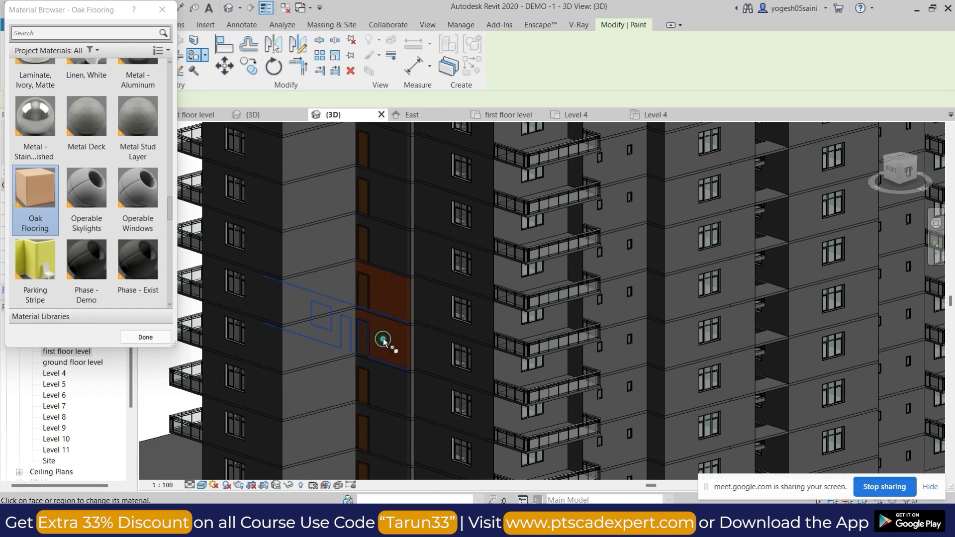
click(389, 251)
click(388, 199)
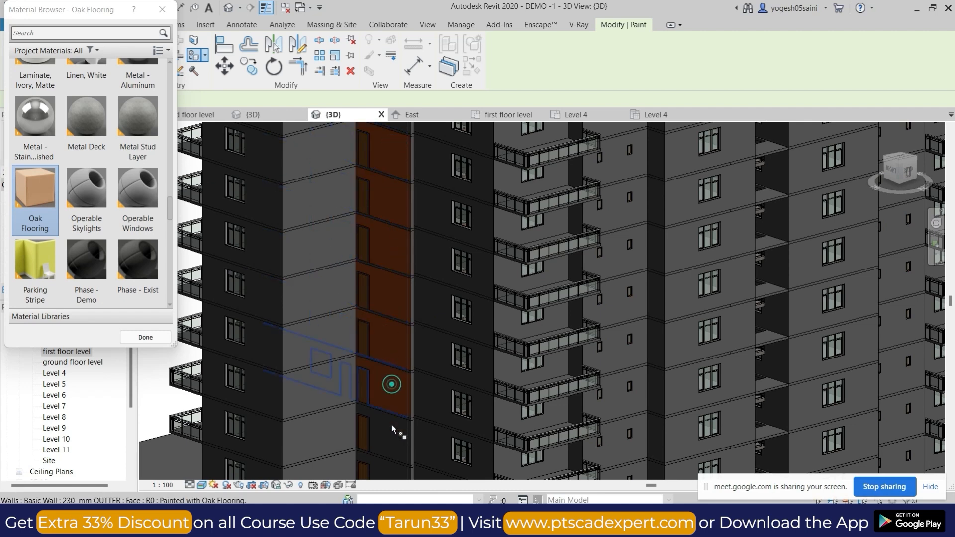
scroll(397, 324, down, 5)
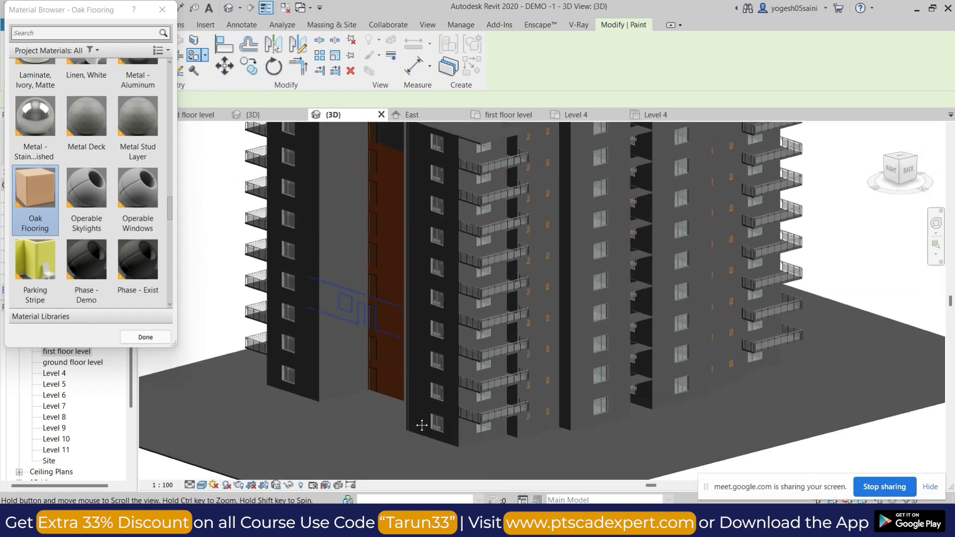
Paint the plain windowless wall faces adjoining the recess with Oak Flooring on every floor.
scroll(423, 247, up, 3)
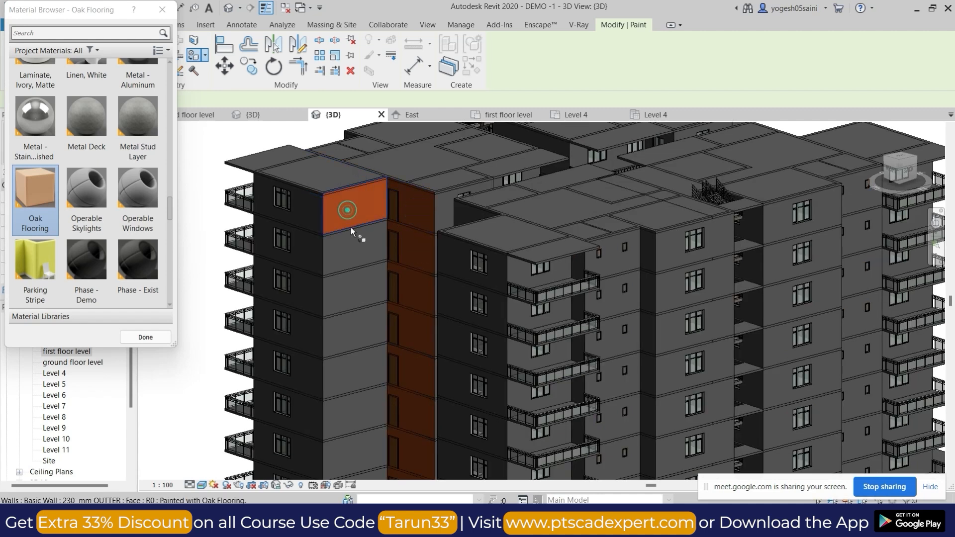
click(354, 300)
click(359, 342)
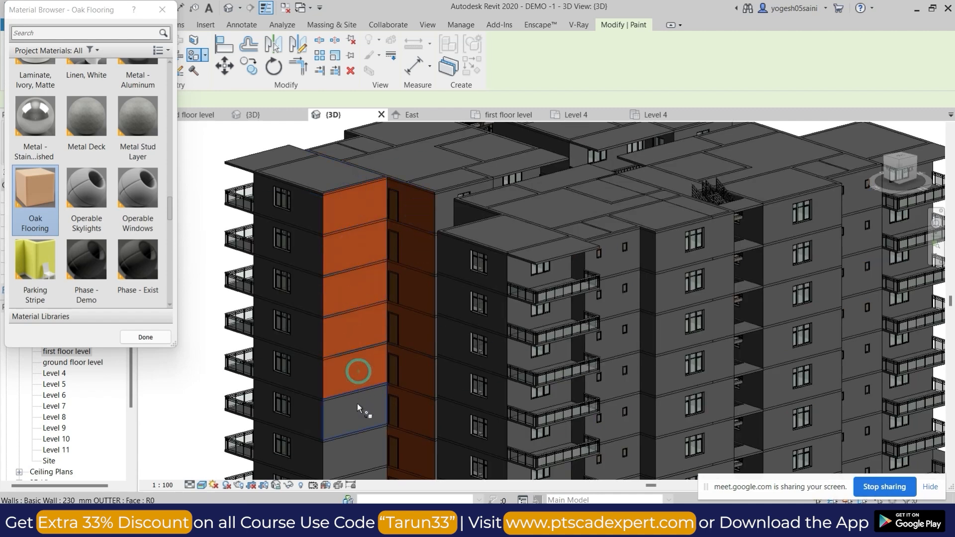
middle_drag(357, 405, 374, 333)
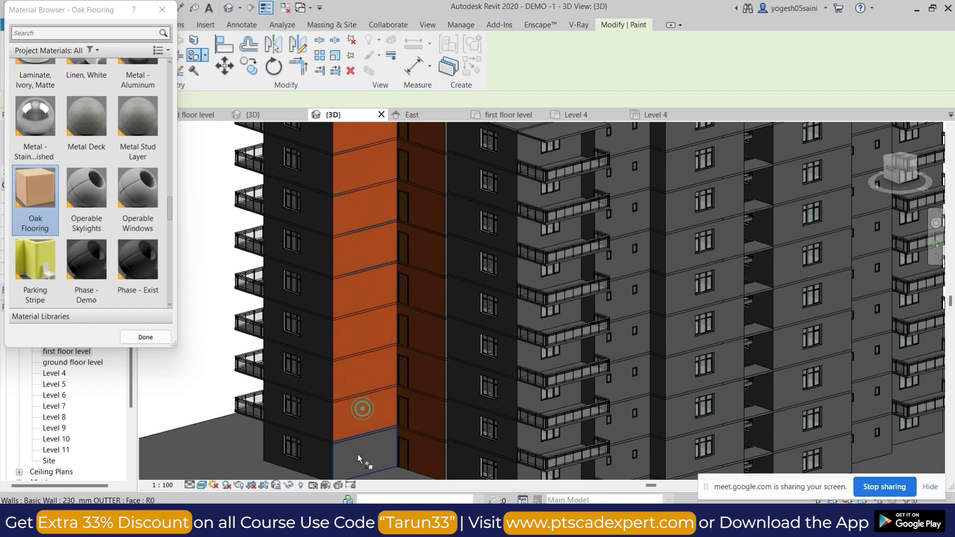
scroll(100, 190, down, 5)
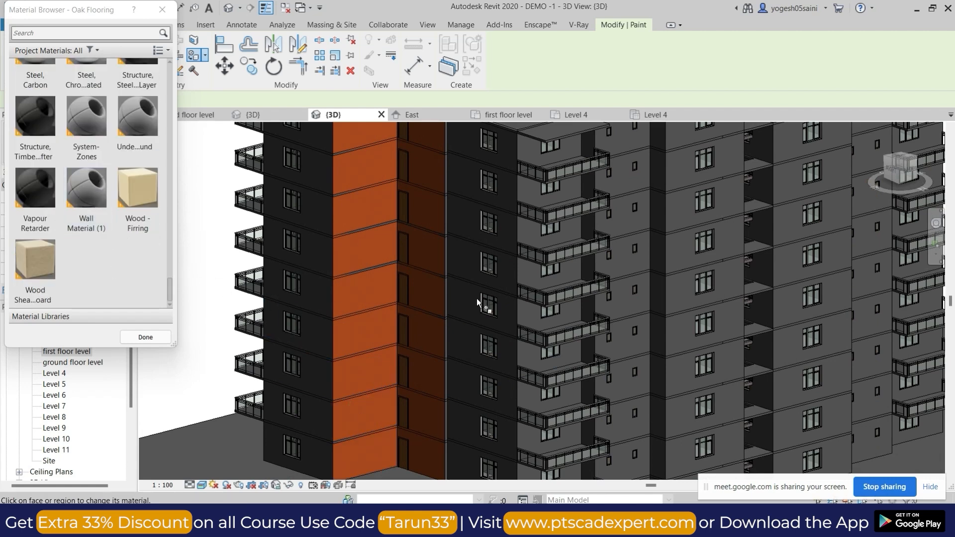
Set the 3D view's visual style to Shaded, end painting and examine the facades from several sides.
scroll(477, 299, down, 5)
click(202, 486)
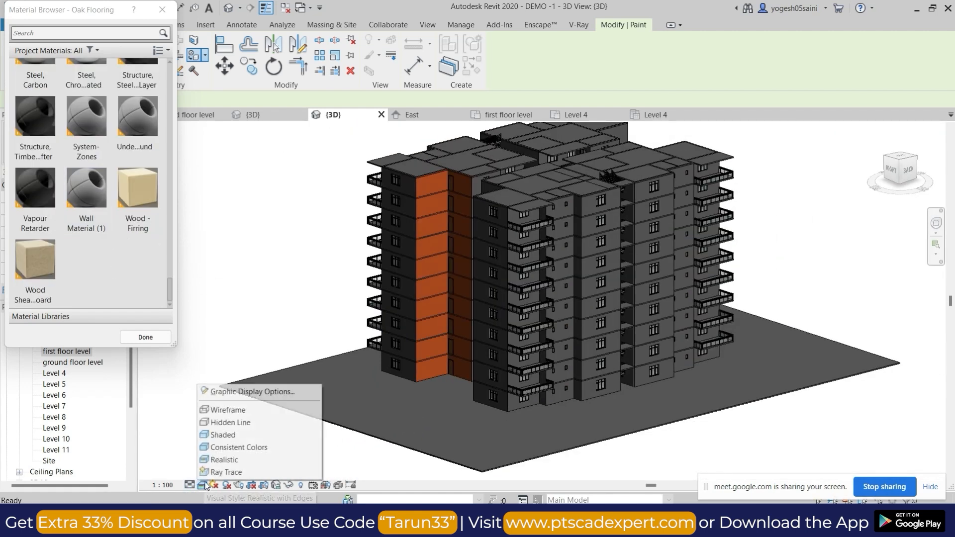
click(237, 435)
shift+middle_drag(867, 286, 663, 280)
shift+middle_drag(752, 375, 597, 316)
scroll(597, 315, up, 5)
key(Escape)
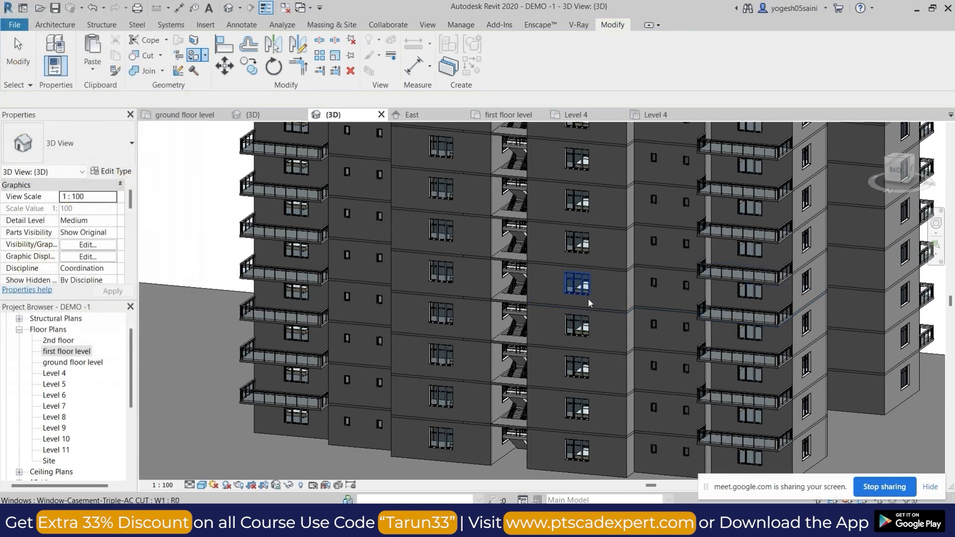
scroll(585, 287, up, 8)
scroll(597, 268, down, 10)
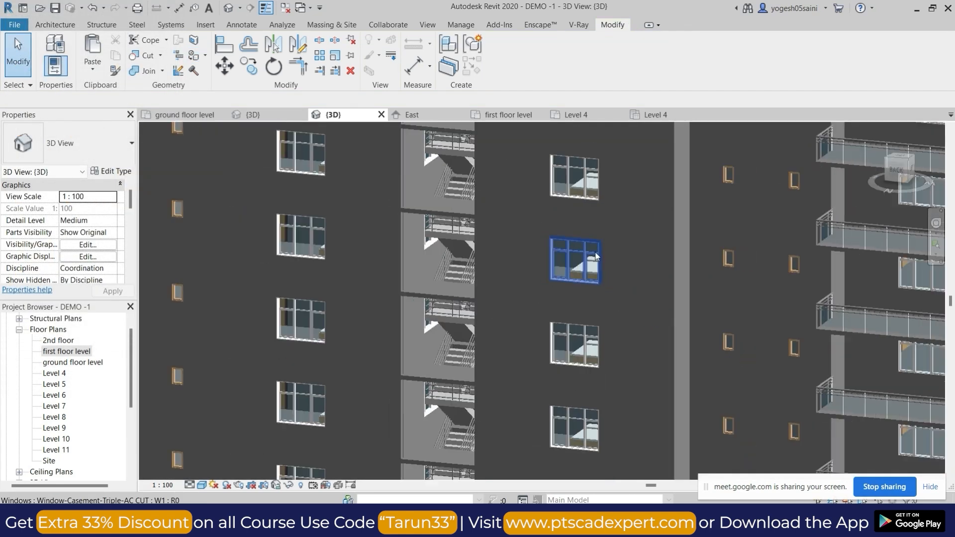
shift+middle_drag(721, 261, 583, 355)
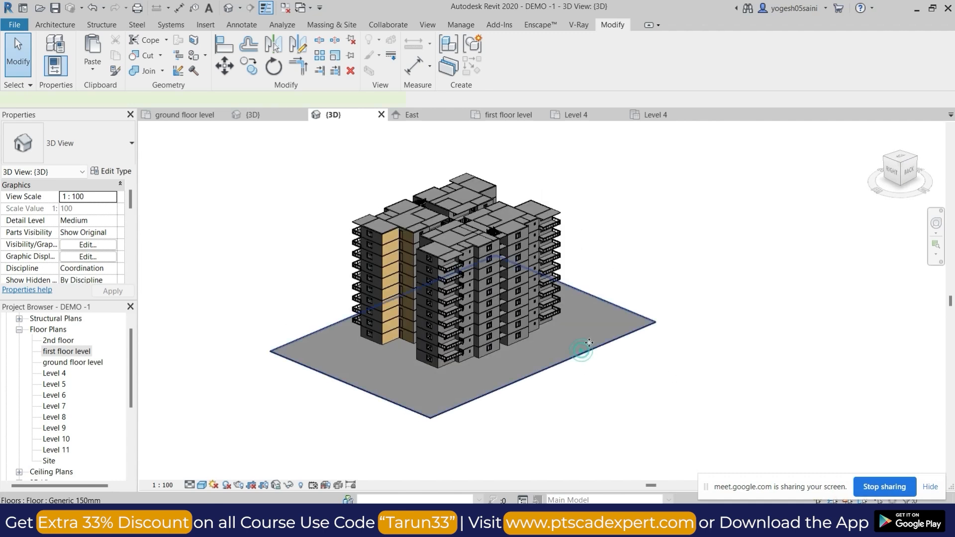
Open the ground floor level plan and show all four units.
click(589, 343)
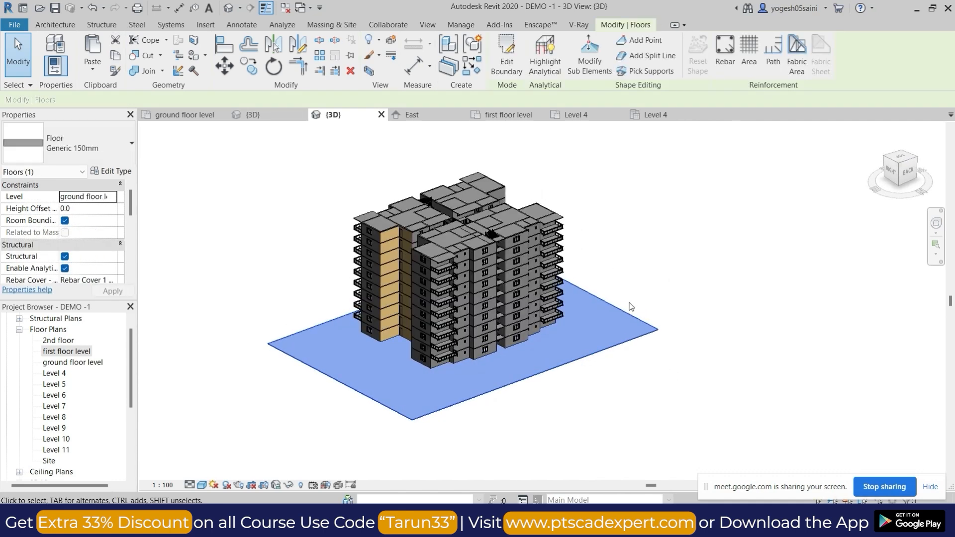
click(19, 331)
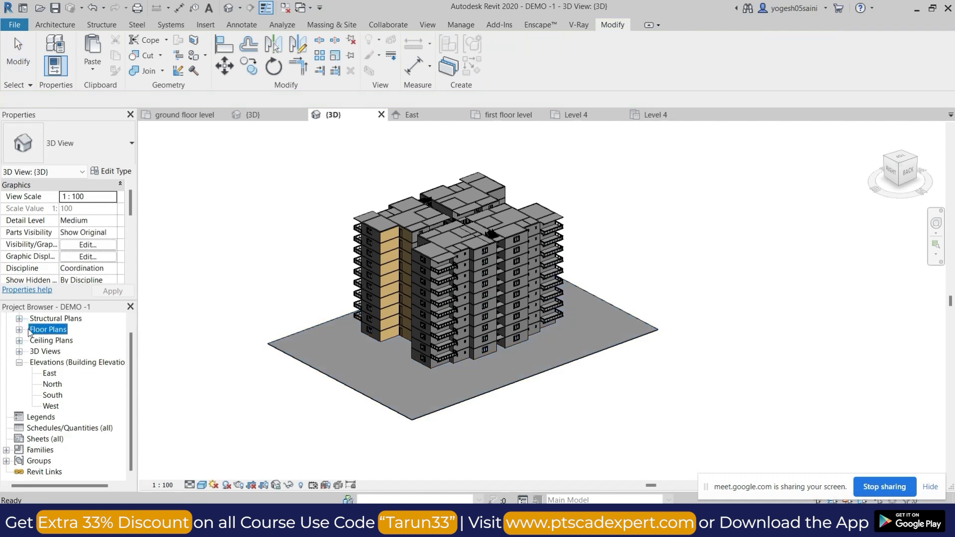
click(19, 330)
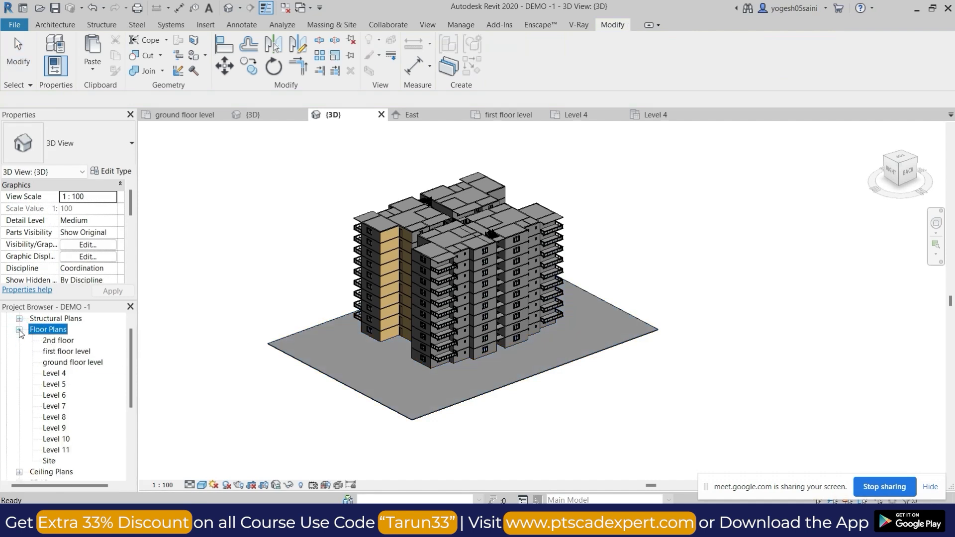
double_click(71, 363)
click(523, 247)
scroll(522, 247, down, 2)
click(771, 267)
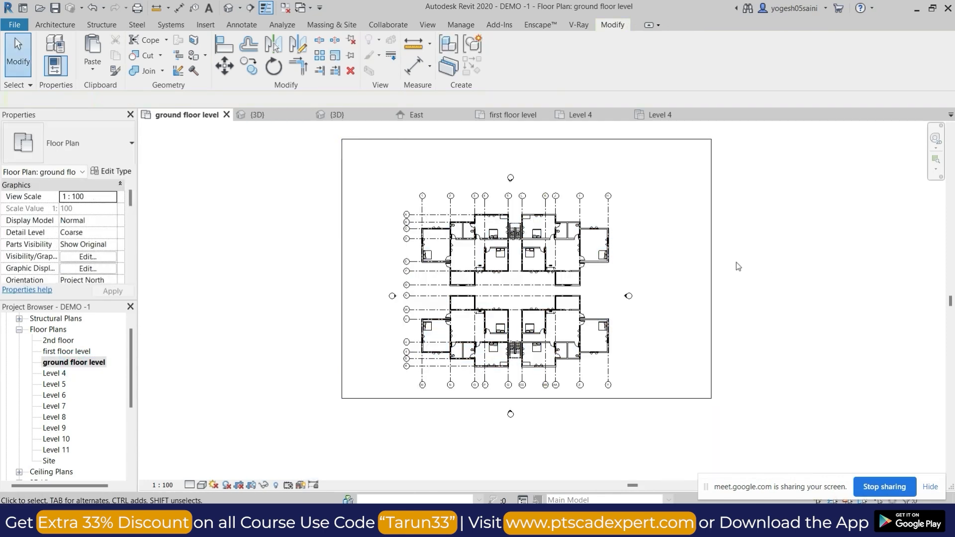
scroll(523, 331, up, 2)
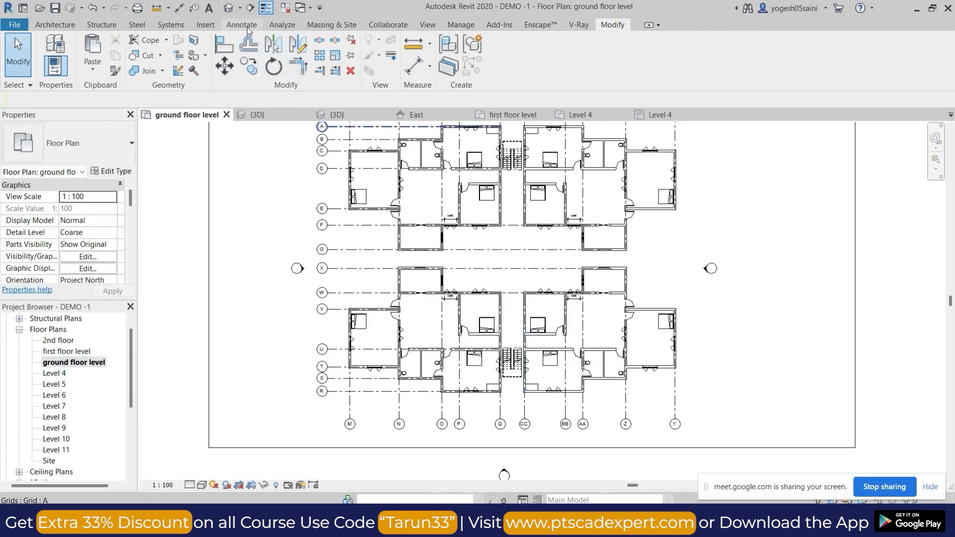
Draw a vertical building section between grids P and Q, from beyond grid A to beyond grid R, and open its view.
click(251, 8)
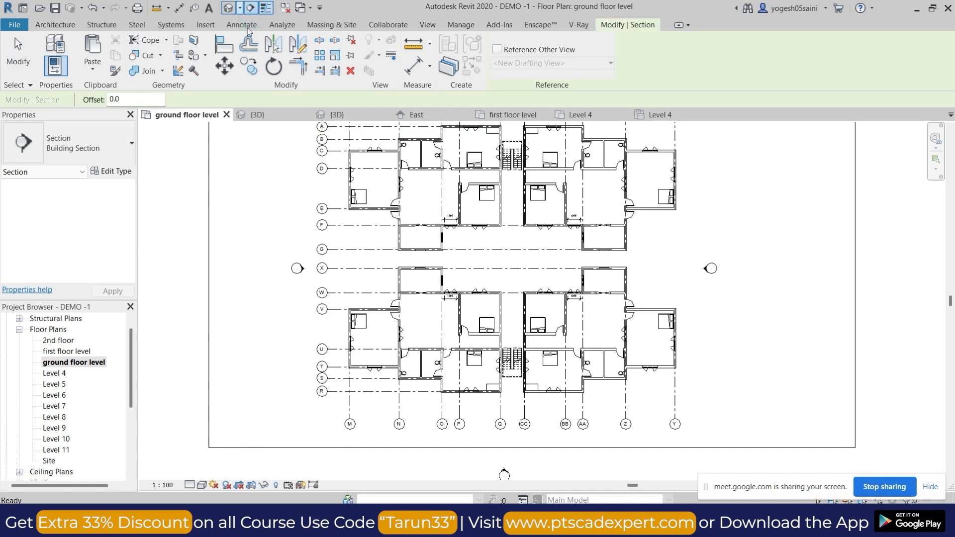
scroll(554, 147, down, 1)
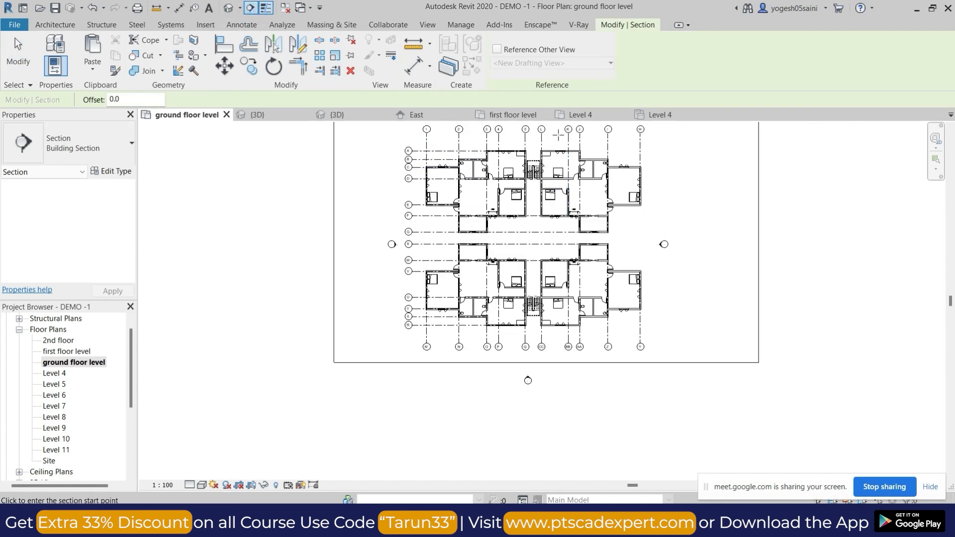
scroll(533, 150, up, 2)
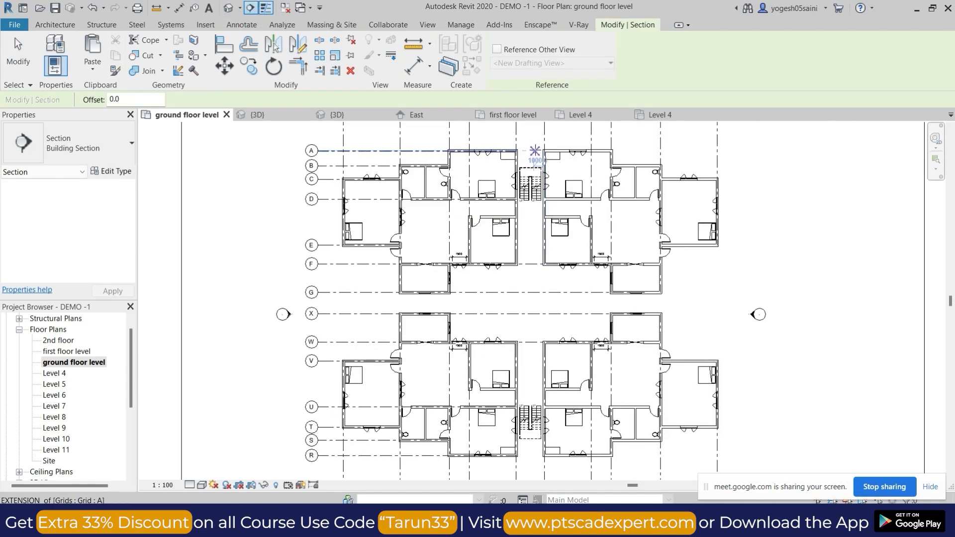
click(486, 130)
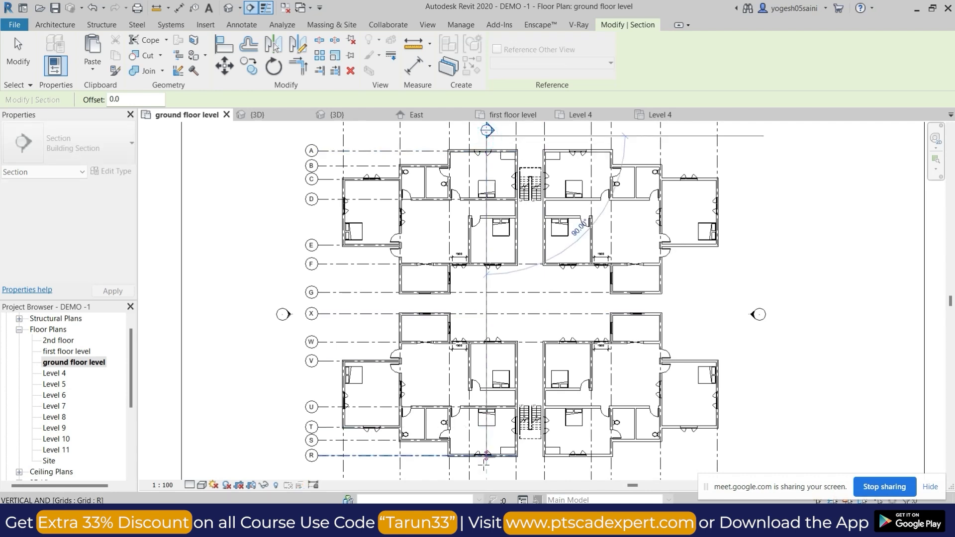
click(504, 470)
key(Escape)
key(Escape)
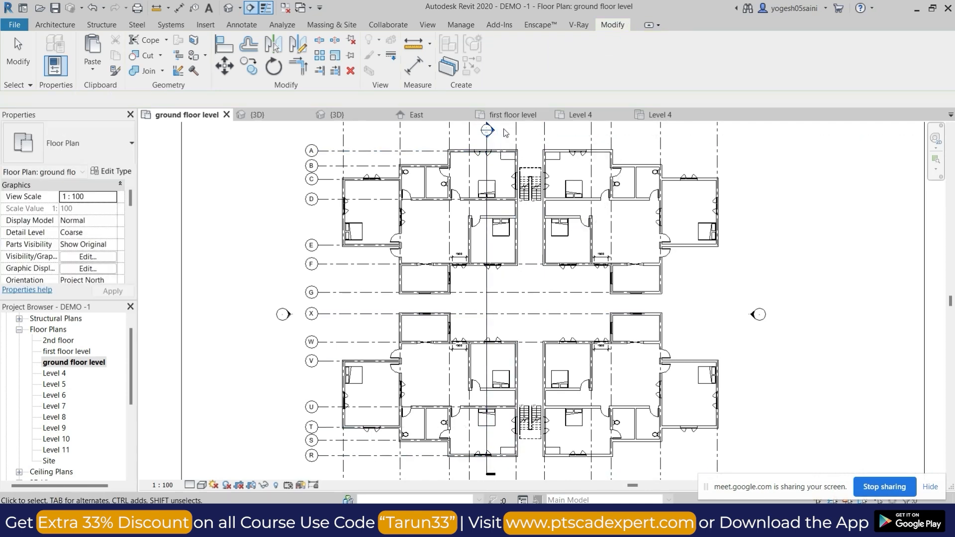
double_click(488, 131)
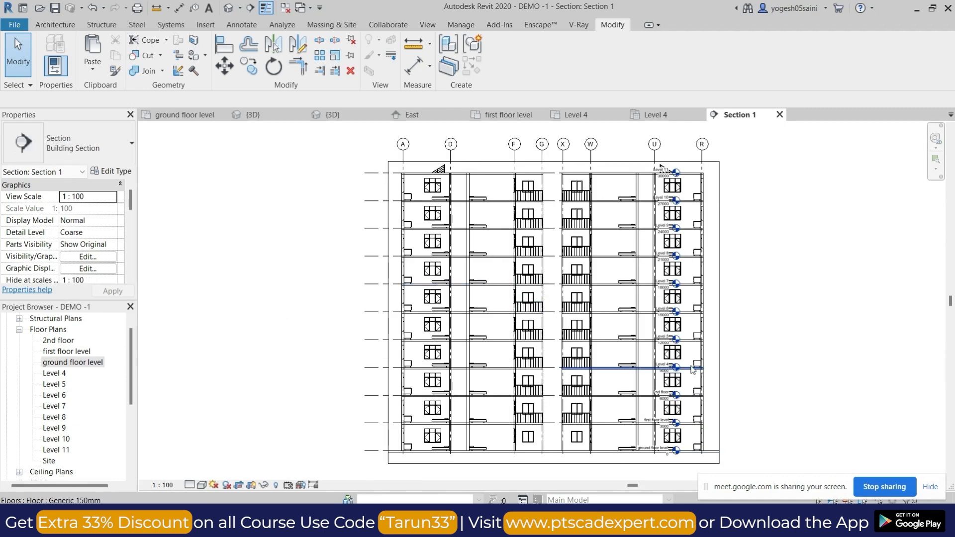
Enlarge the section view's crop region on all four sides so it extends well beyond the building.
click(621, 162)
drag(554, 162, 556, 141)
middle_drag(560, 451, 548, 385)
drag(542, 398, 543, 433)
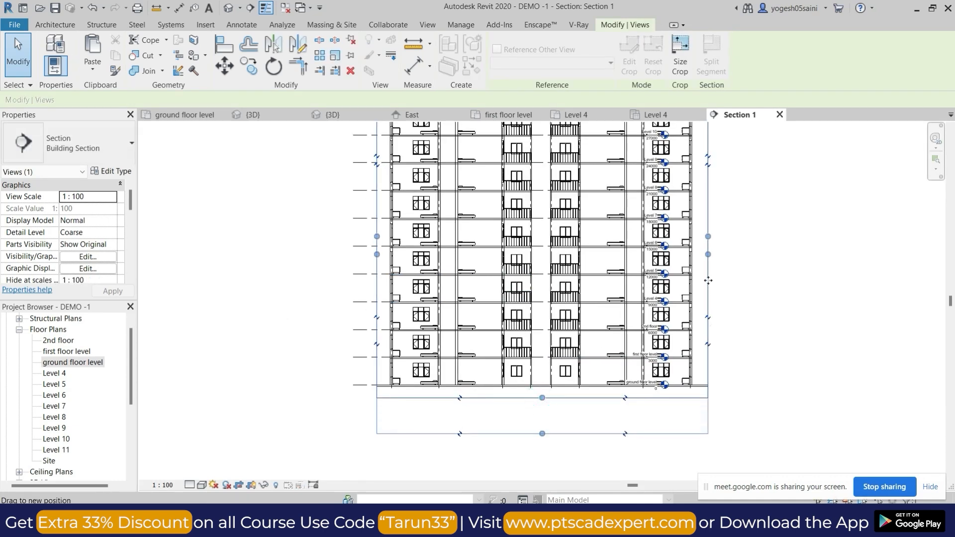
drag(756, 252, 769, 253)
drag(377, 254, 320, 254)
click(594, 271)
Set the section view's detail level to Fine and inspect the cut walls and floor slabs.
scroll(594, 271, up, 5)
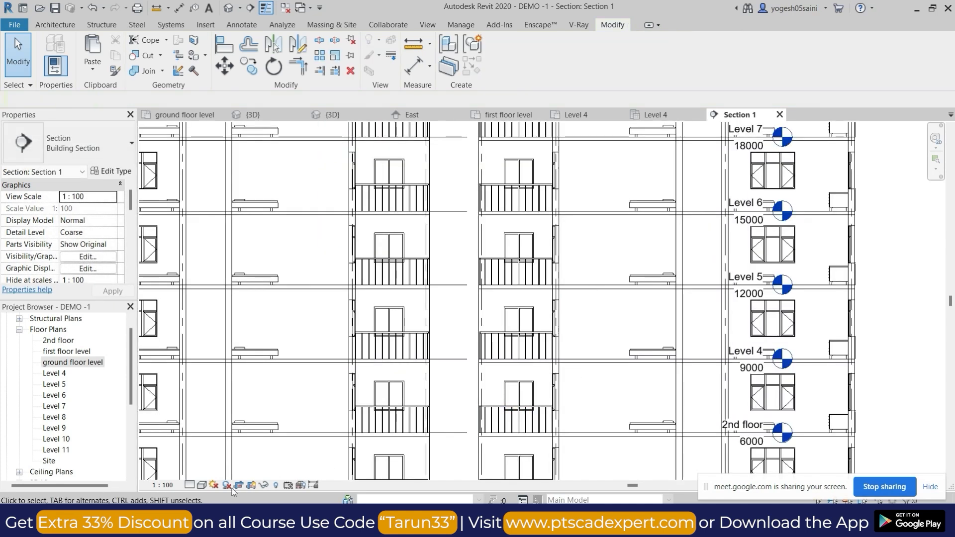
click(189, 485)
click(202, 471)
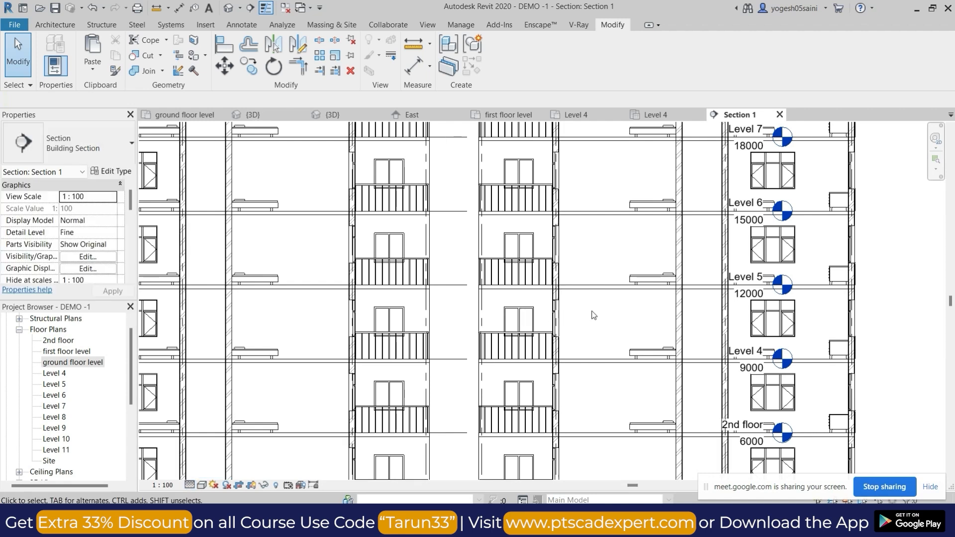
scroll(562, 273, up, 4)
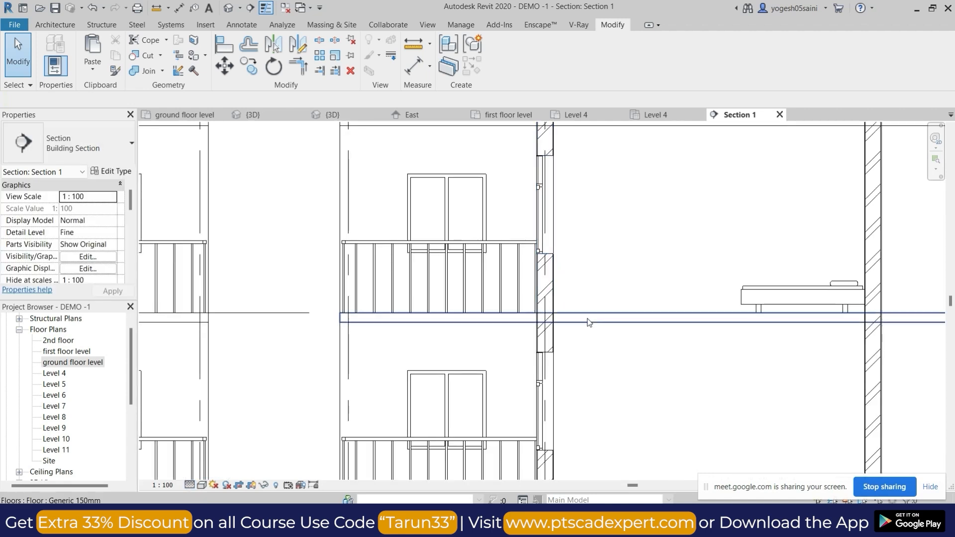
scroll(606, 289, down, 3)
scroll(606, 290, down, 2)
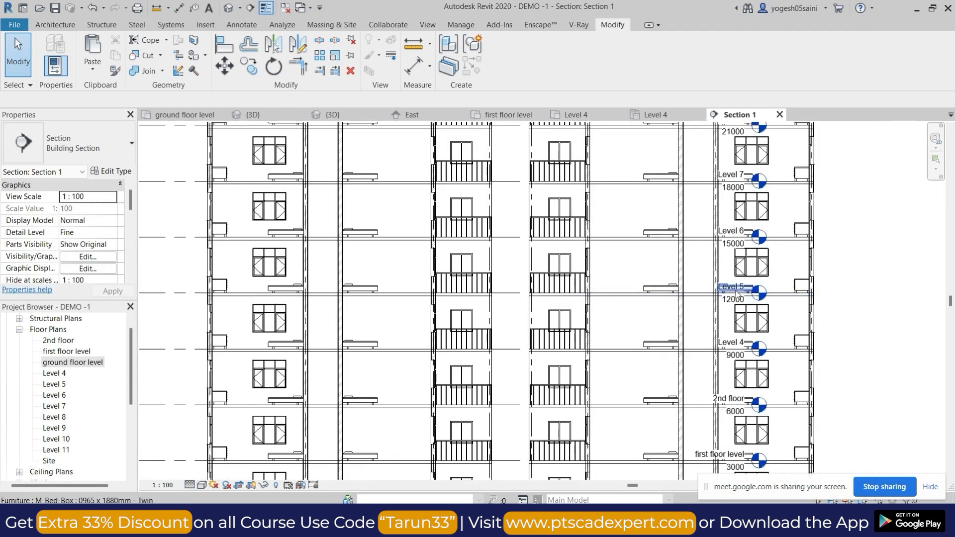
Extend the aligned level lines past the outer wall near grid R so their heads stand clear of the building.
scroll(731, 233, up, 3)
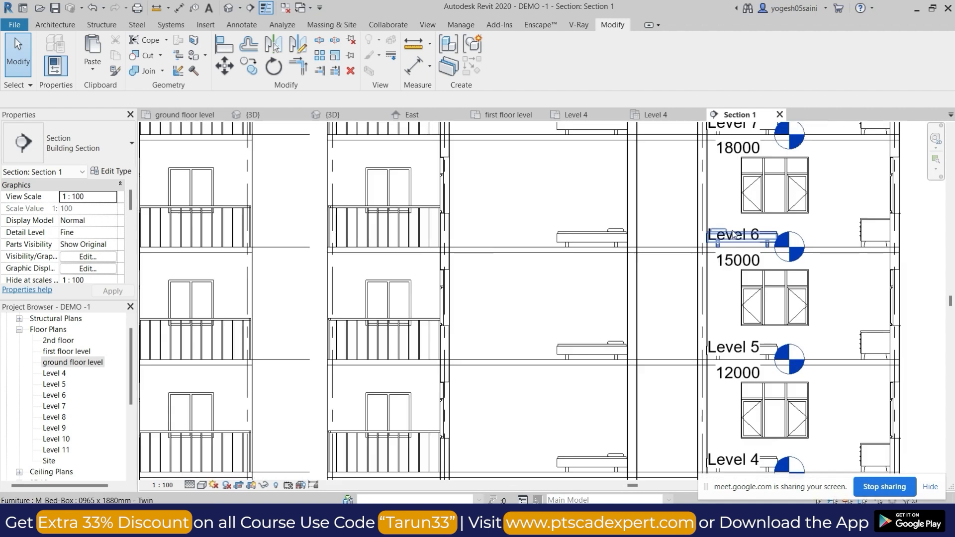
click(741, 271)
scroll(697, 269, down, 3)
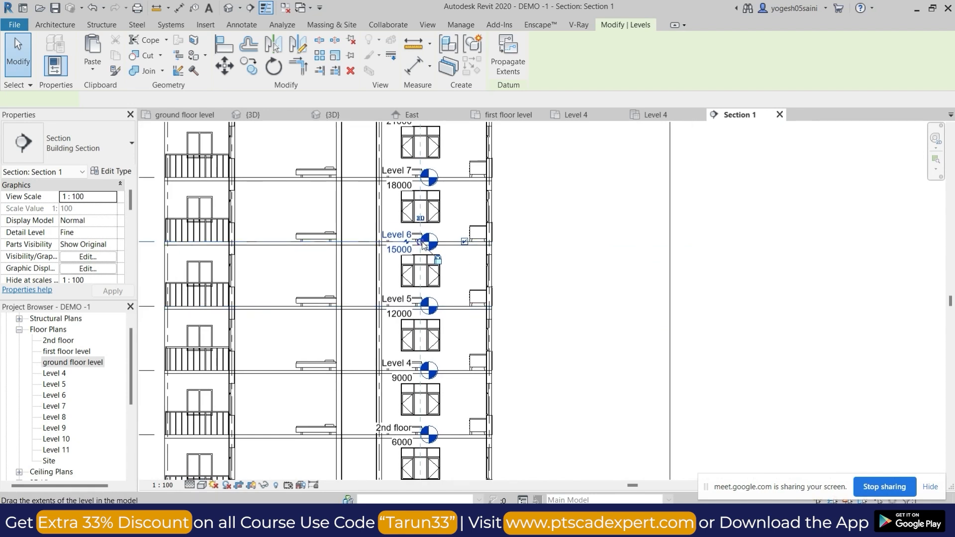
drag(673, 252, 680, 243)
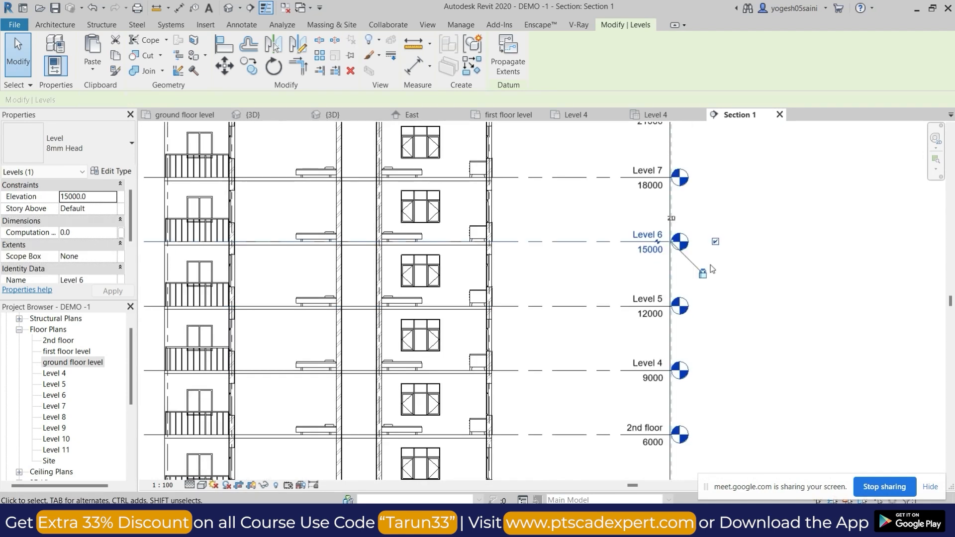
Inspect the floor slabs, walls, furniture, windows and balcony railings cut or seen in the building section.
click(710, 267)
scroll(635, 306, down, 3)
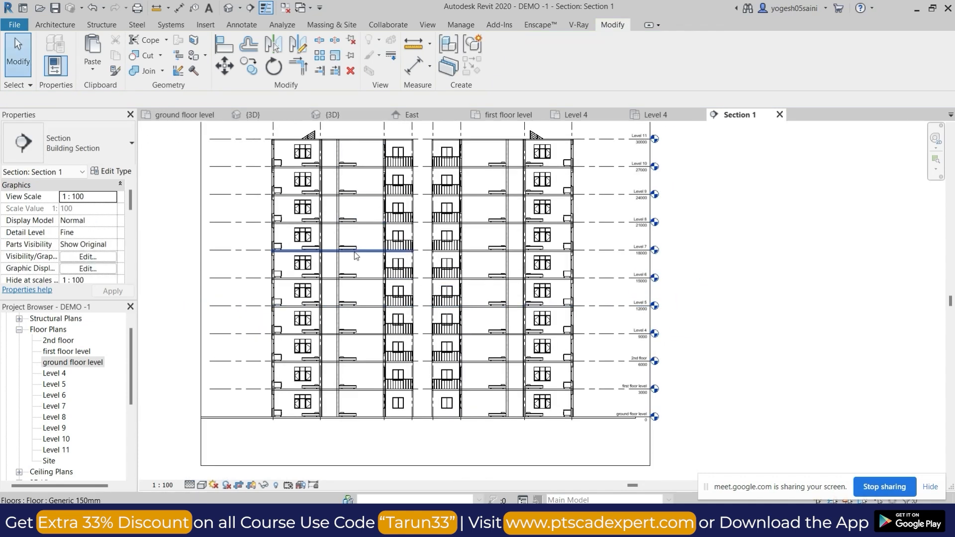
scroll(354, 252, up, 2)
scroll(427, 227, up, 3)
scroll(399, 232, up, 4)
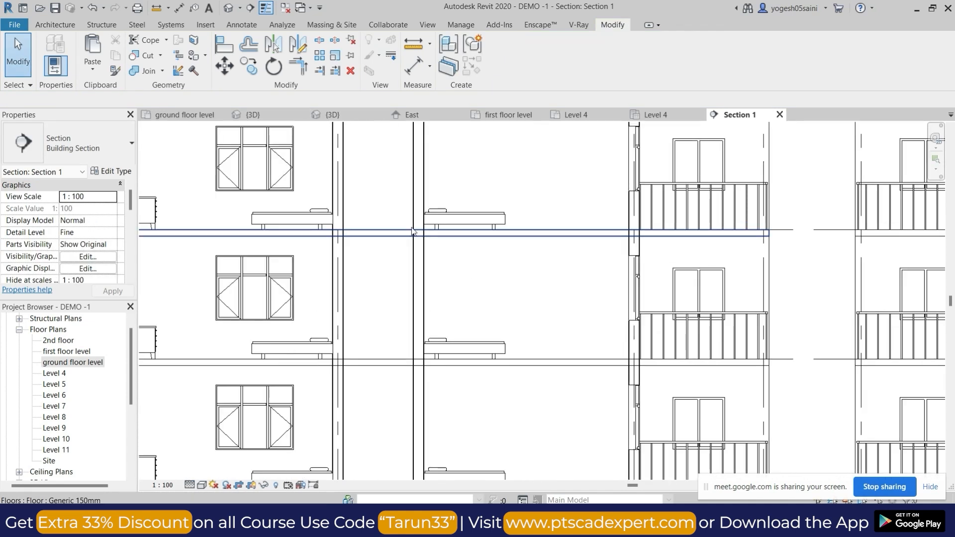
scroll(273, 208, down, 2)
scroll(245, 213, up, 4)
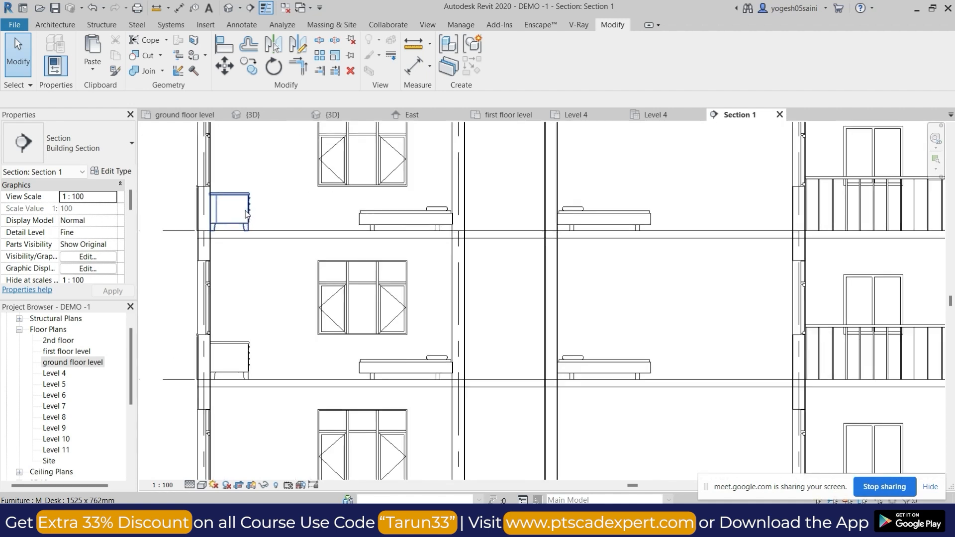
scroll(443, 227, down, 3)
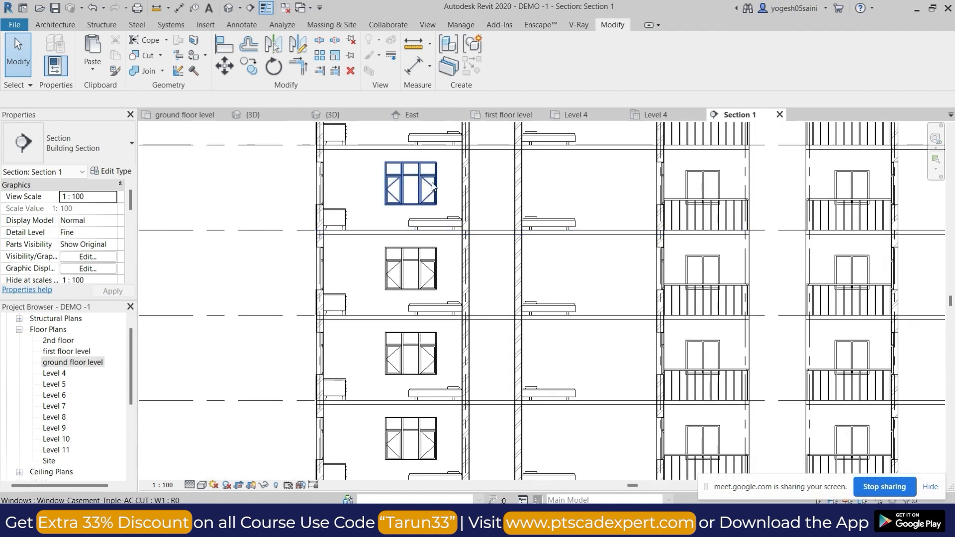
scroll(432, 186, down, 4)
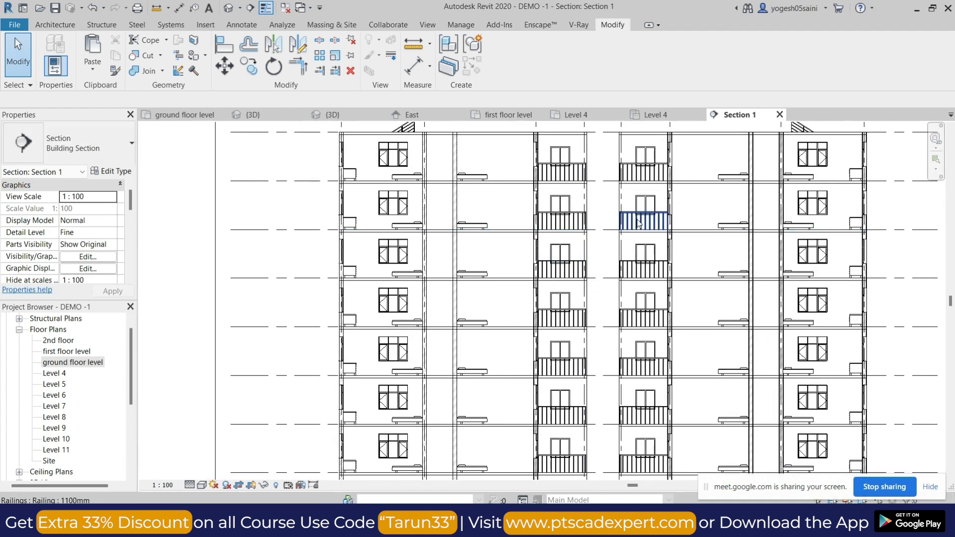
click(639, 223)
click(491, 212)
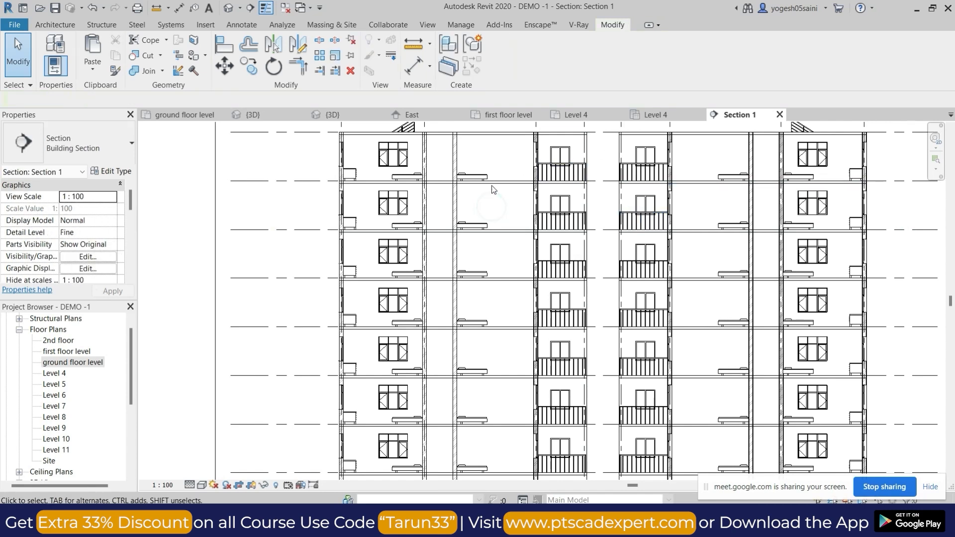
Tag all untagged windows in the section view with M_Window Tag, without leaders.
click(227, 26)
click(515, 52)
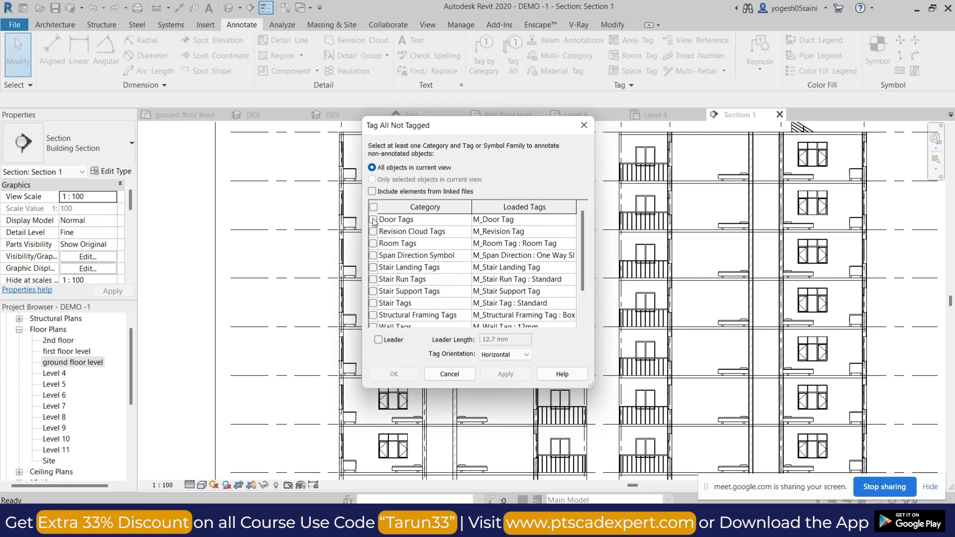
scroll(391, 285, down, 1)
click(373, 303)
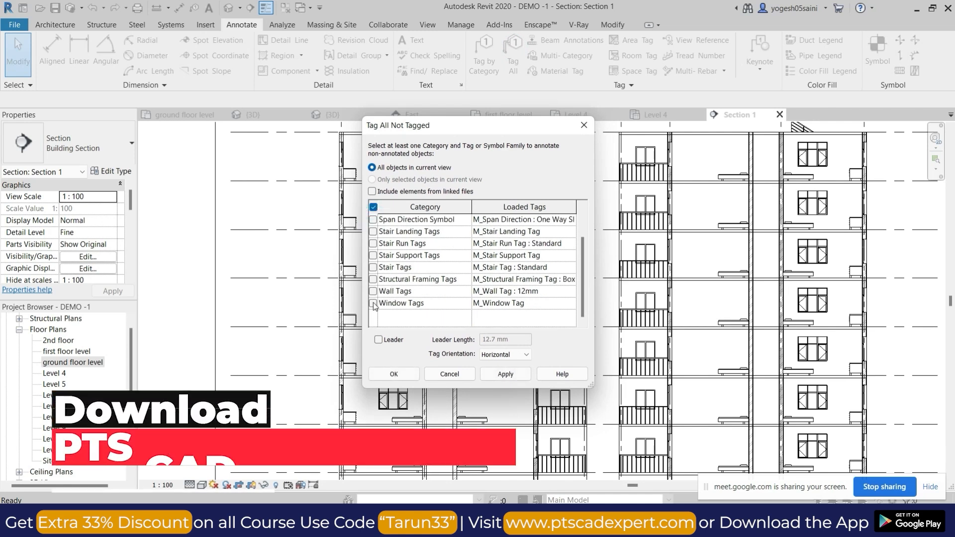
click(415, 373)
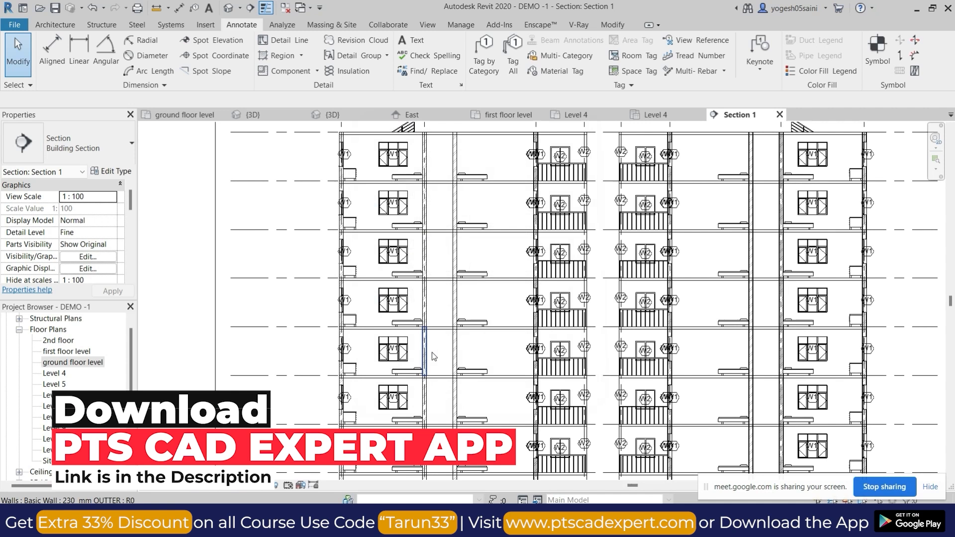
scroll(894, 250, up, 5)
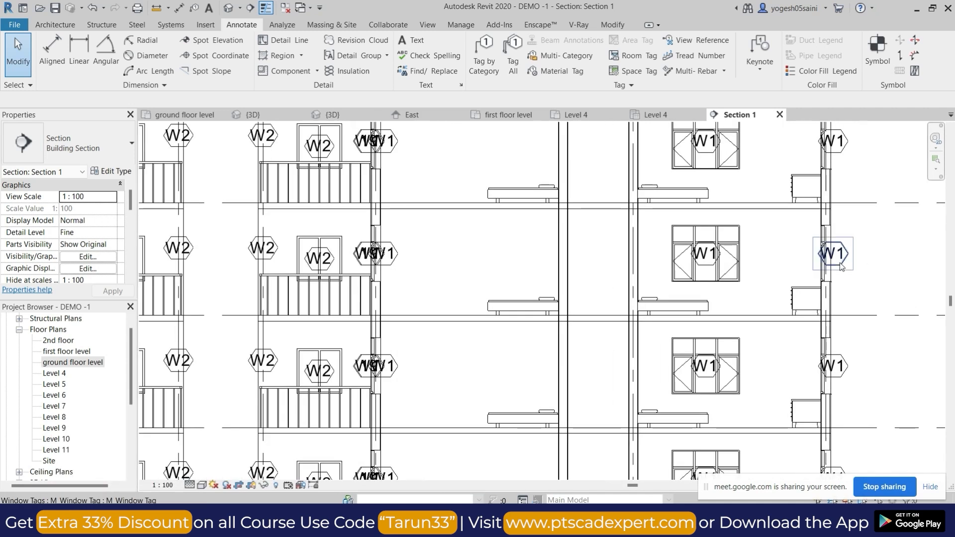
scroll(863, 253, down, 4)
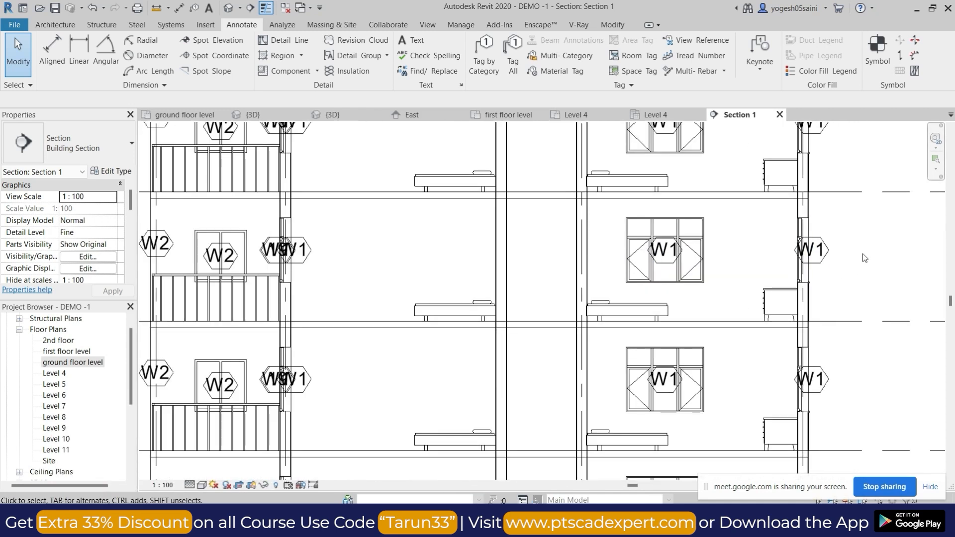
Place a chain of aligned dimensions between successive levels, from ground floor level up to Level 11, between grid R and the level heads.
middle_drag(867, 256, 682, 250)
scroll(739, 248, down, 2)
key(i)
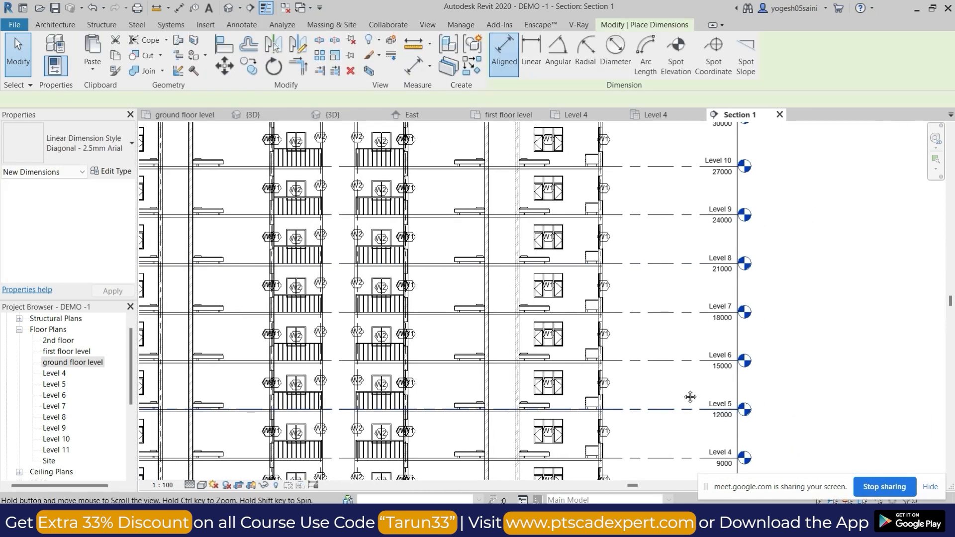
middle_drag(690, 397, 689, 272)
middle_drag(666, 444, 651, 309)
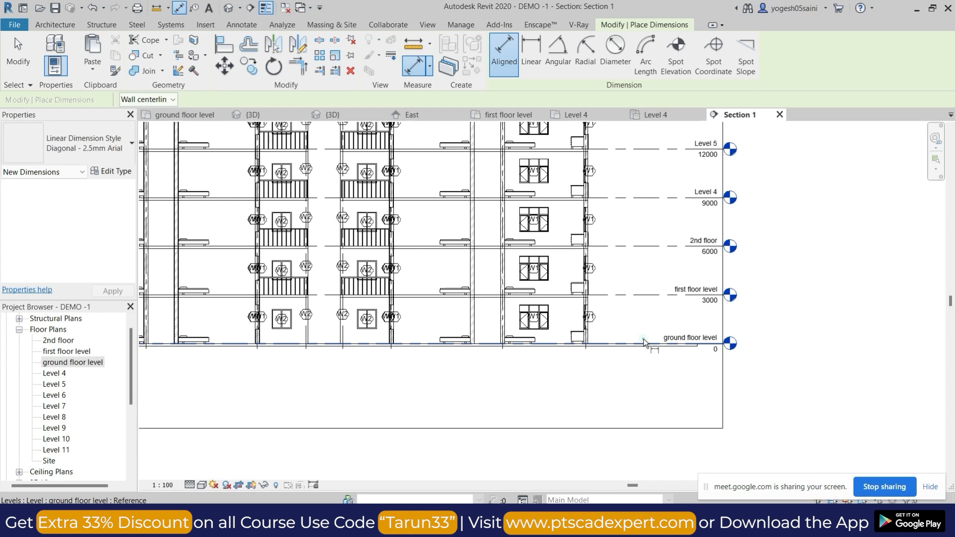
click(644, 342)
click(642, 295)
click(635, 245)
click(636, 198)
click(632, 147)
middle_drag(638, 126, 637, 270)
click(636, 247)
click(634, 198)
click(631, 149)
middle_drag(632, 127, 633, 215)
click(632, 211)
click(632, 165)
middle_drag(632, 116, 635, 247)
click(634, 248)
click(640, 265)
Add an overall aligned height dimension from ground floor level to Level 11 outside the storey dimension chain, and finish dimensioning.
scroll(643, 318, down, 3)
scroll(641, 433, up, 4)
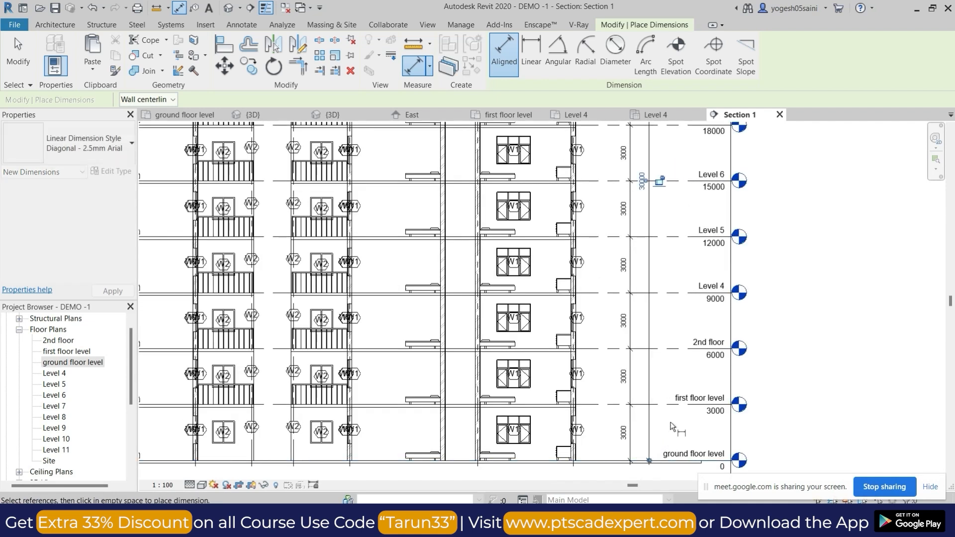
scroll(646, 423, down, 4)
scroll(524, 393, up, 4)
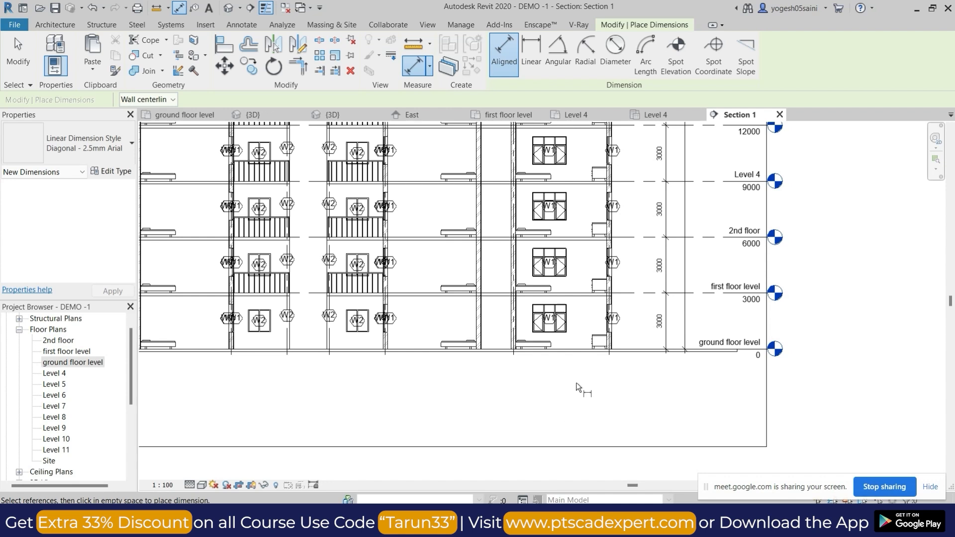
scroll(532, 386, down, 1)
scroll(497, 400, down, 2)
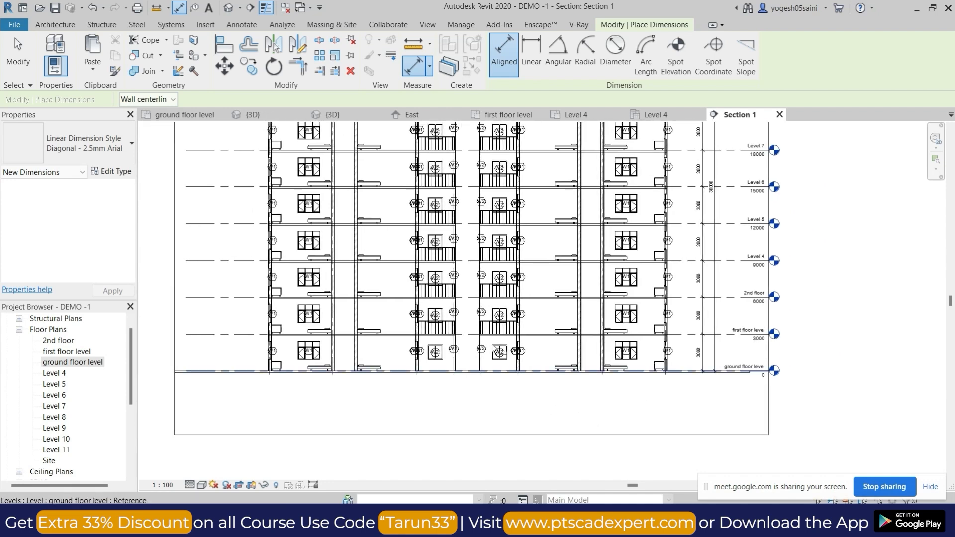
scroll(532, 261, down, 2)
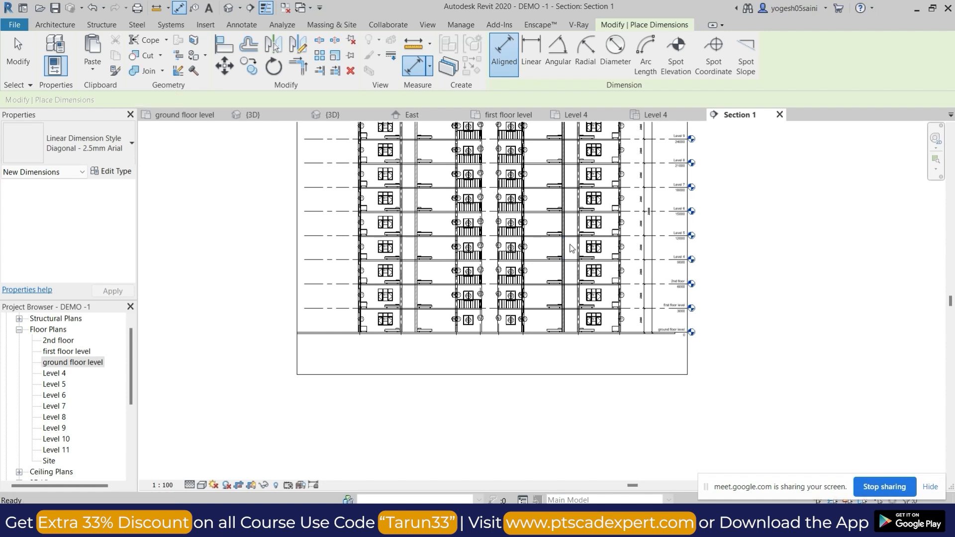
key(Escape)
key(Escape)
Hide the crop region boundary in the section view.
scroll(570, 249, down, 2)
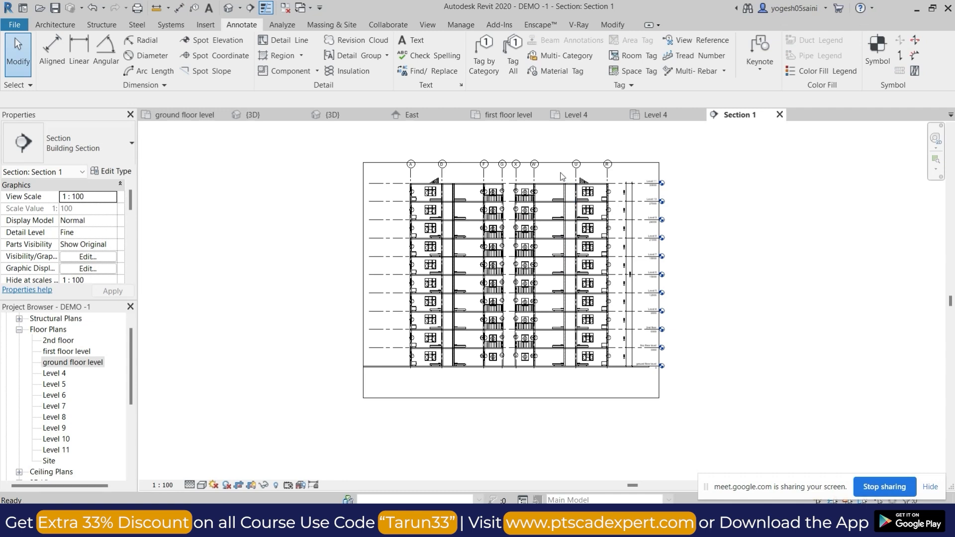
scroll(562, 176, up, 2)
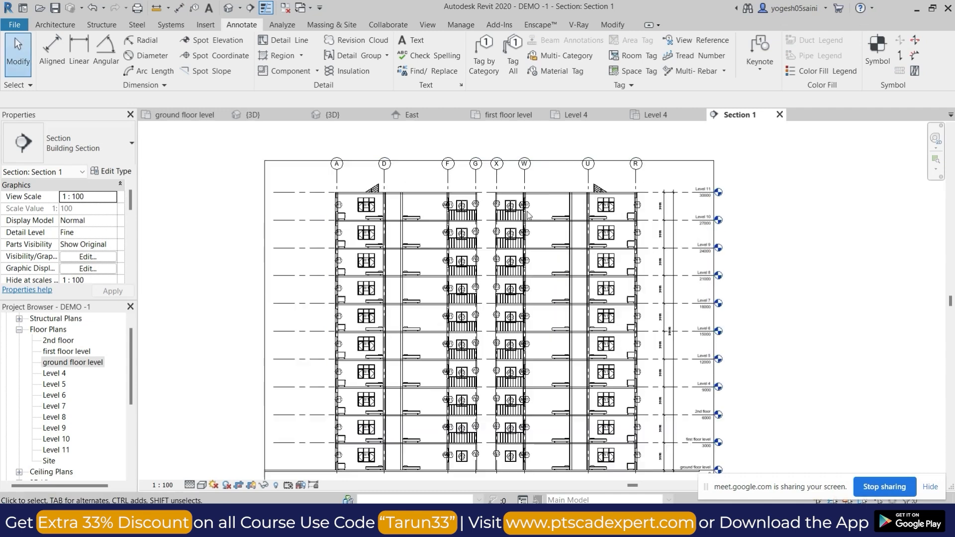
click(239, 486)
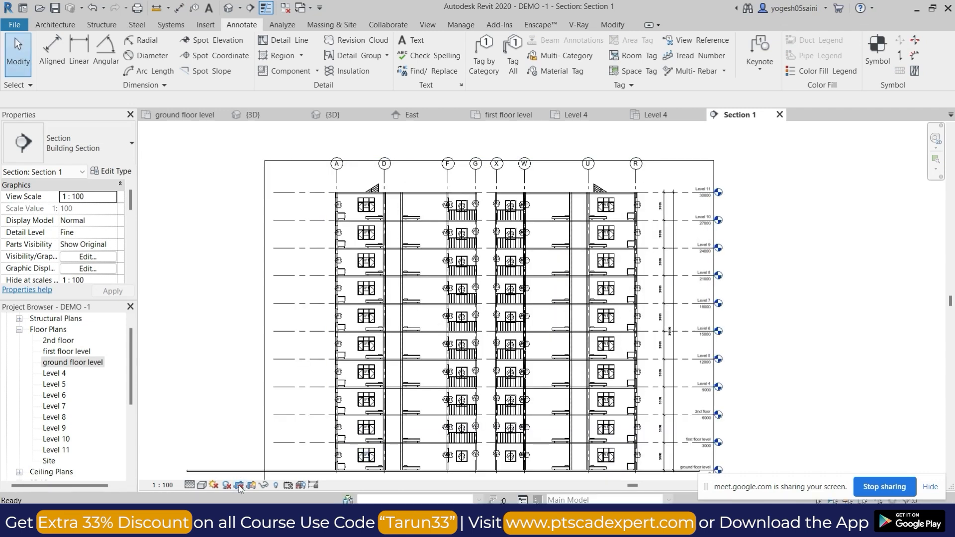
click(251, 486)
scroll(249, 313, down, 2)
scroll(251, 304, down, 1)
middle_drag(251, 304, 389, 245)
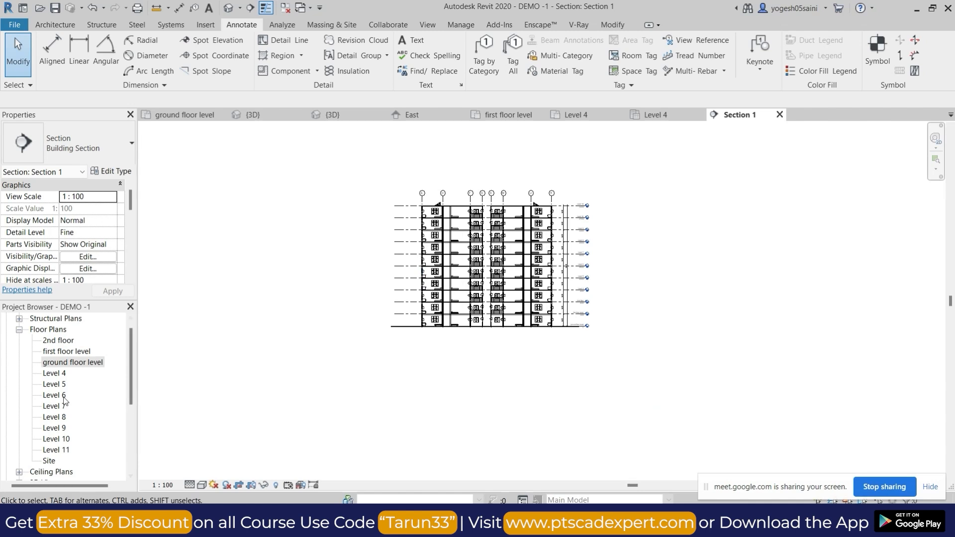
Open the East, North, South and West building elevations in turn and look over each facade.
click(20, 330)
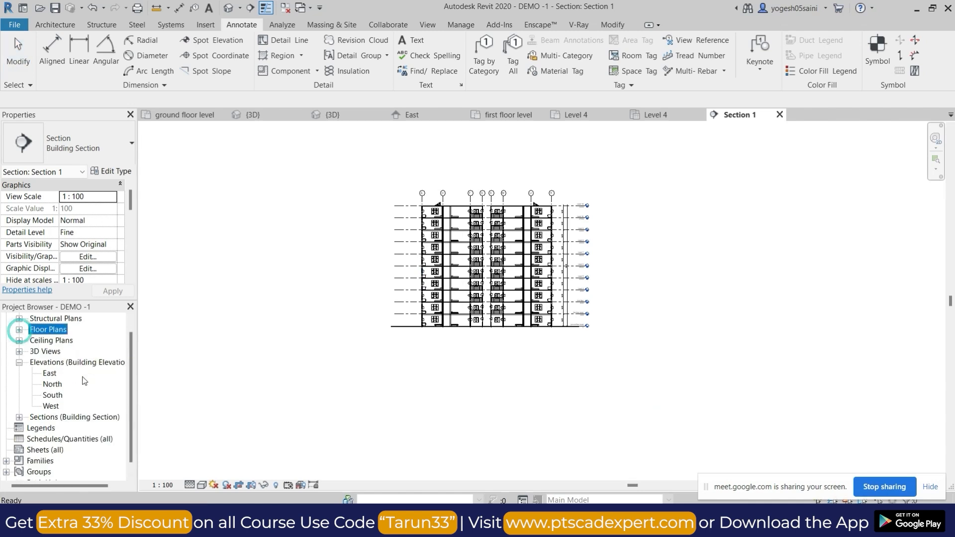
double_click(50, 374)
scroll(534, 185, up, 2)
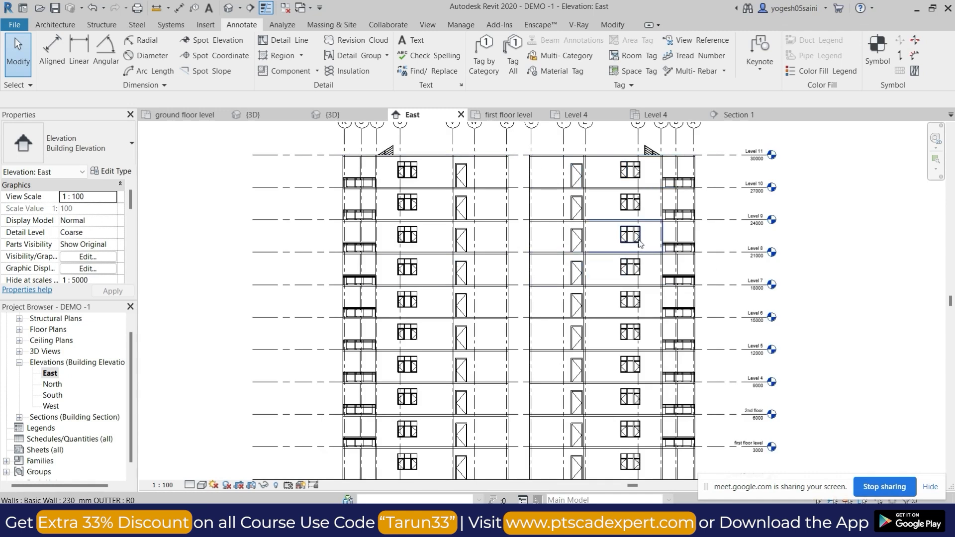
scroll(584, 287, down, 1)
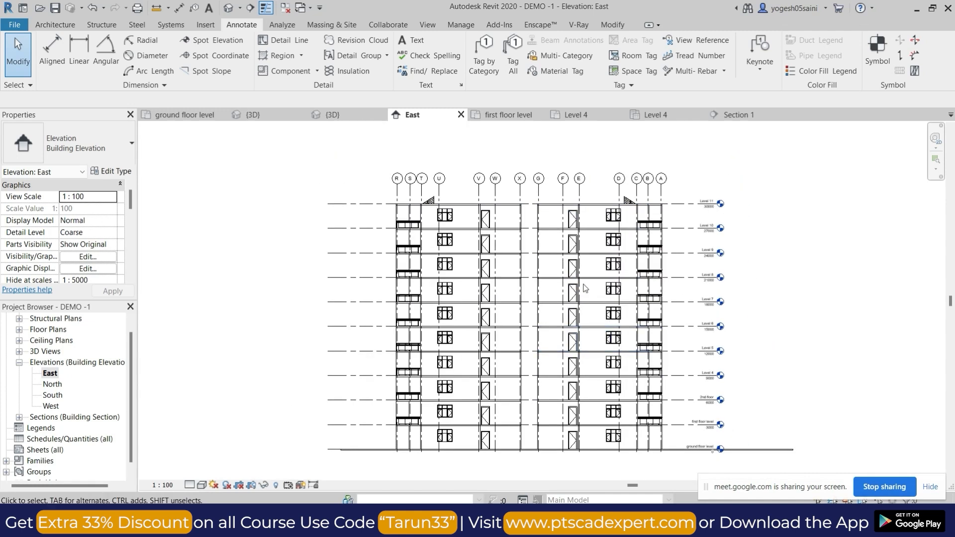
double_click(52, 385)
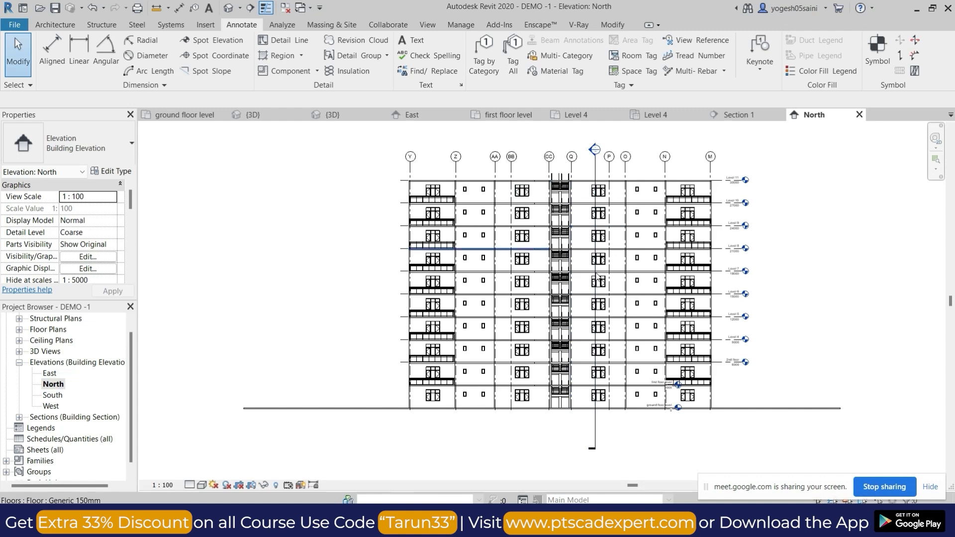
scroll(598, 276, up, 1)
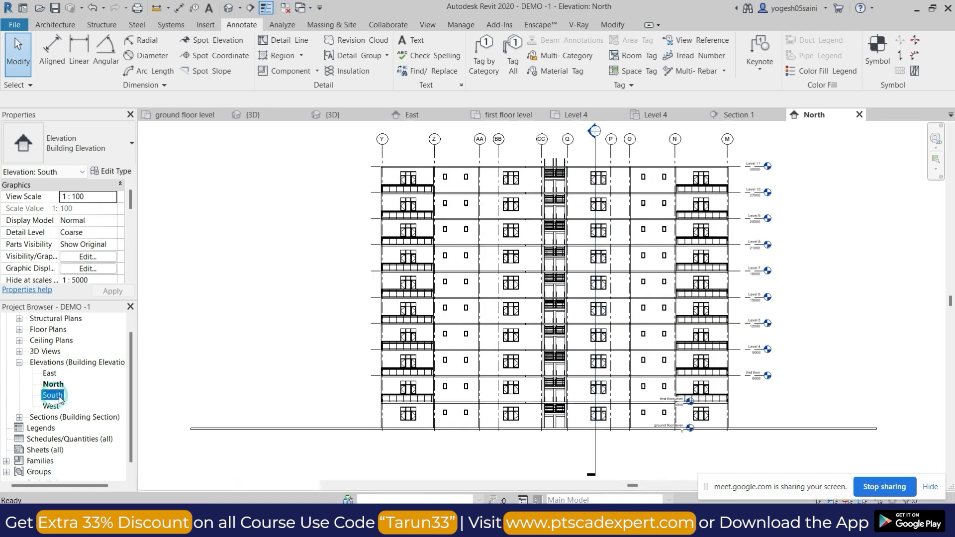
double_click(59, 398)
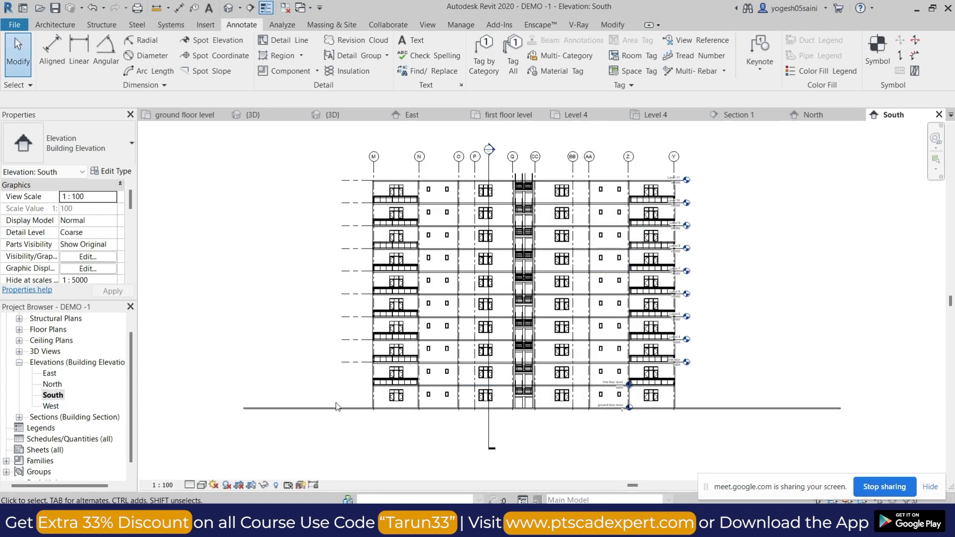
double_click(50, 407)
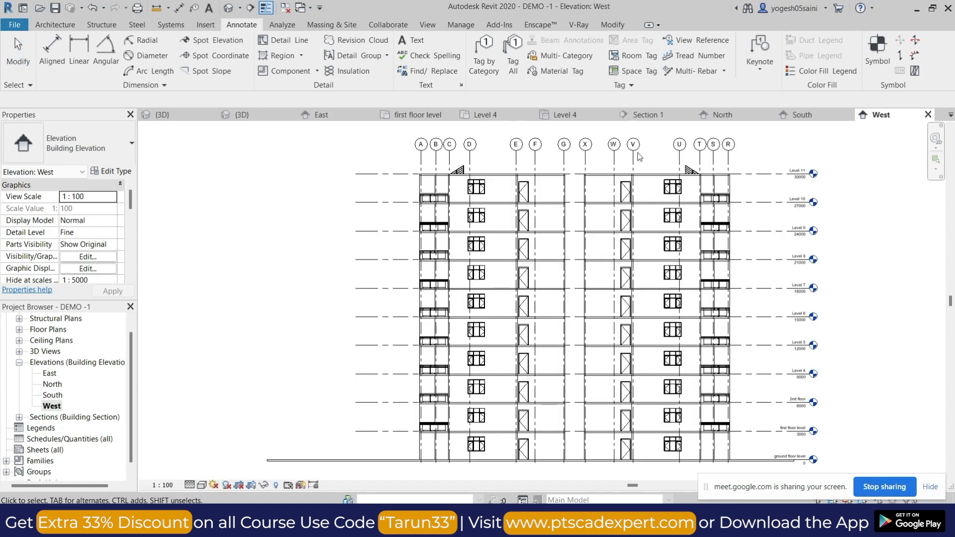
scroll(394, 259, down, 1)
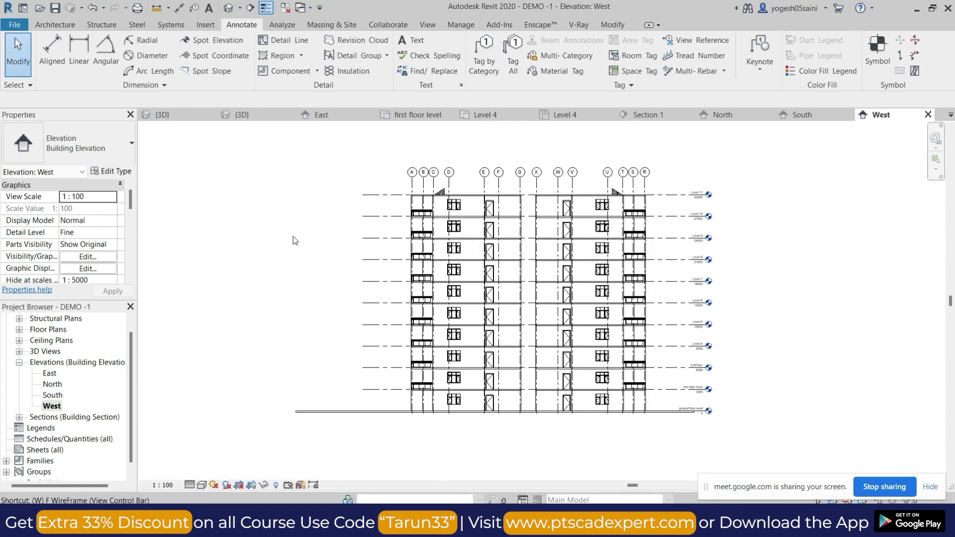
Tile all open views and close the East, ground floor level, first floor level, one {3D} and one duplicate Level 4 view.
key(w)
key(t)
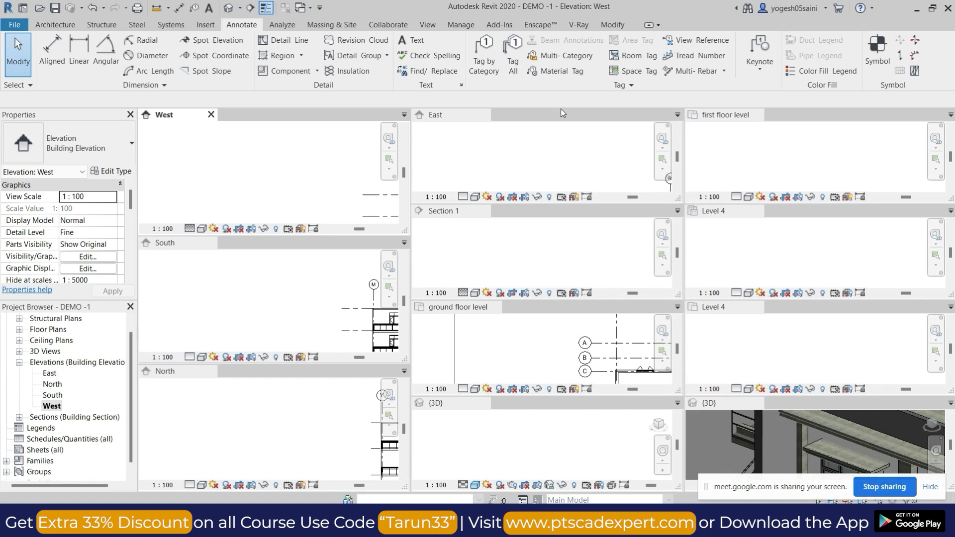
click(485, 115)
click(496, 243)
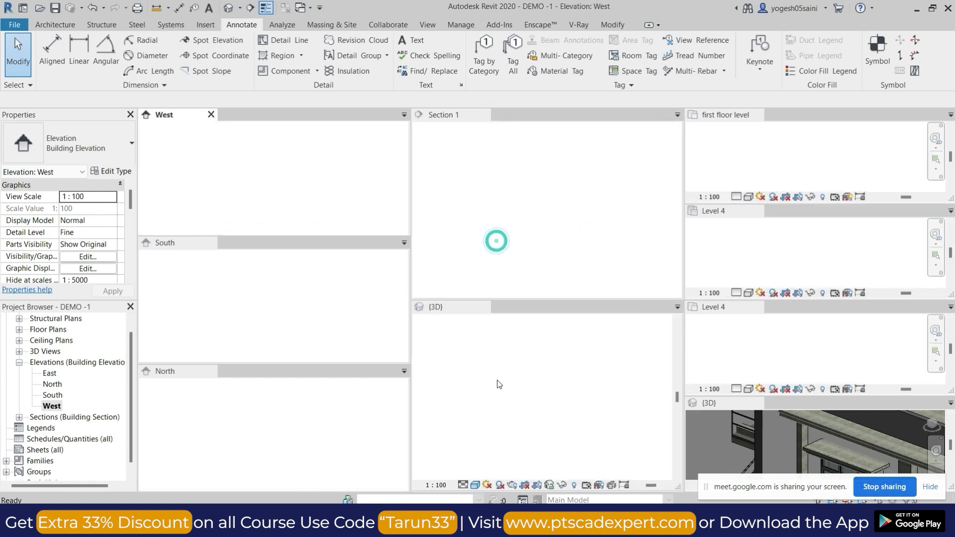
click(488, 307)
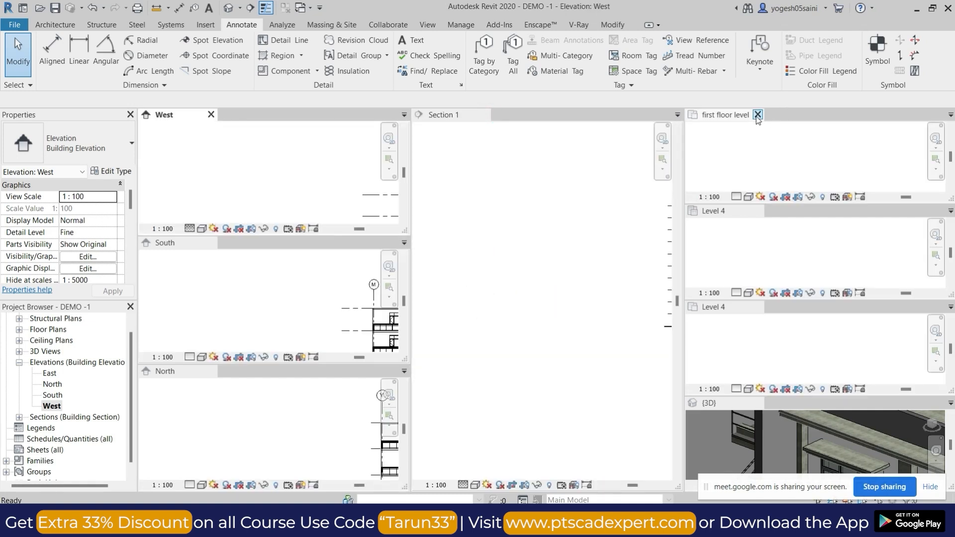
click(758, 115)
click(758, 243)
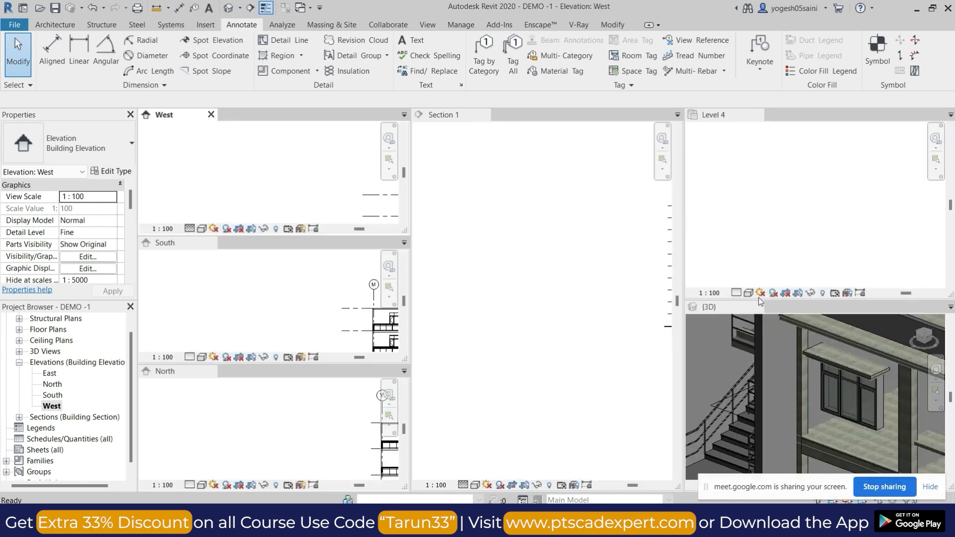
click(757, 307)
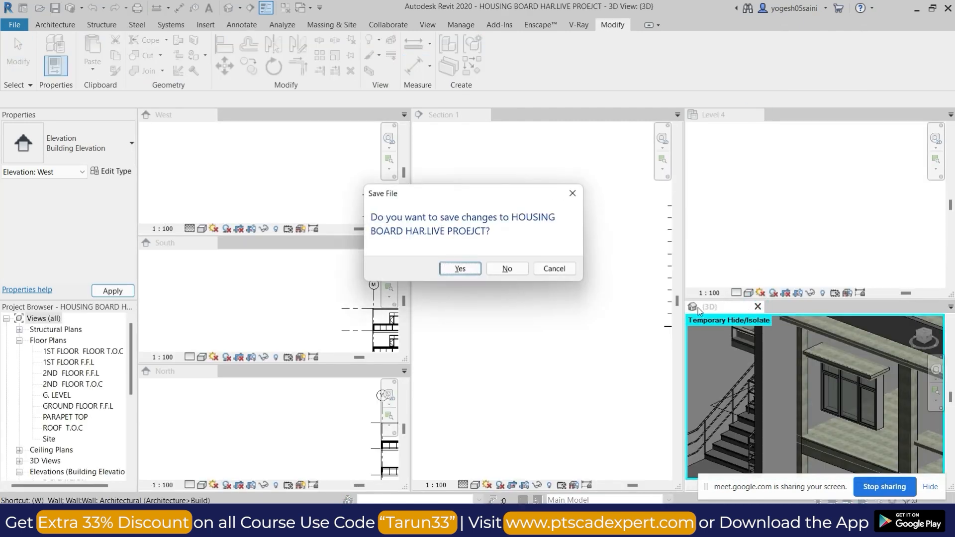
click(572, 198)
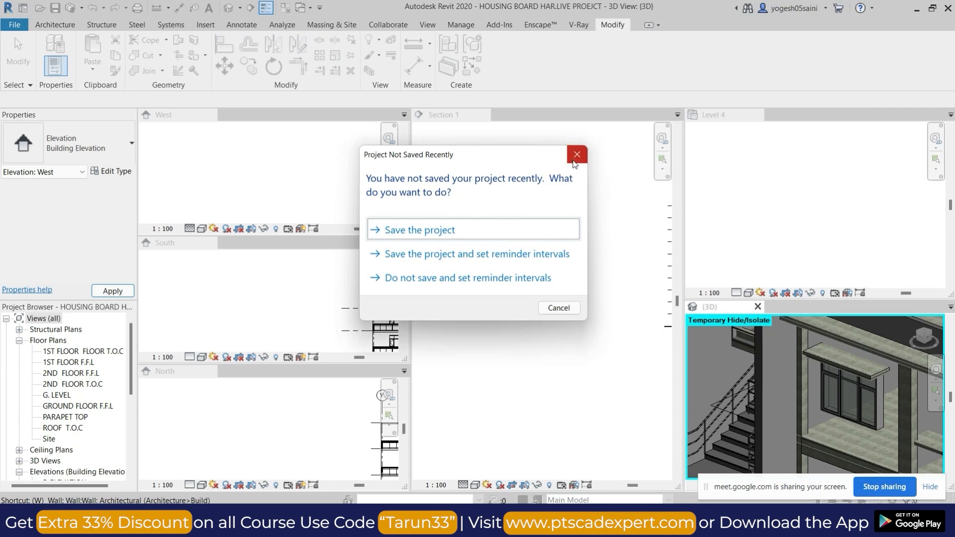
click(576, 157)
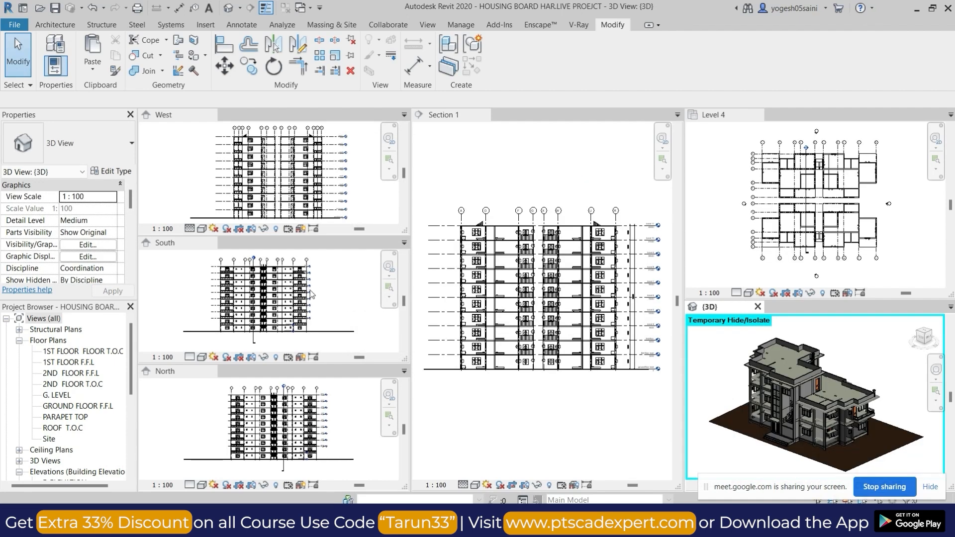
Close the HOUSING BOARD project's 3D view and open the default 3D view of DEMO -1.
click(757, 307)
click(507, 269)
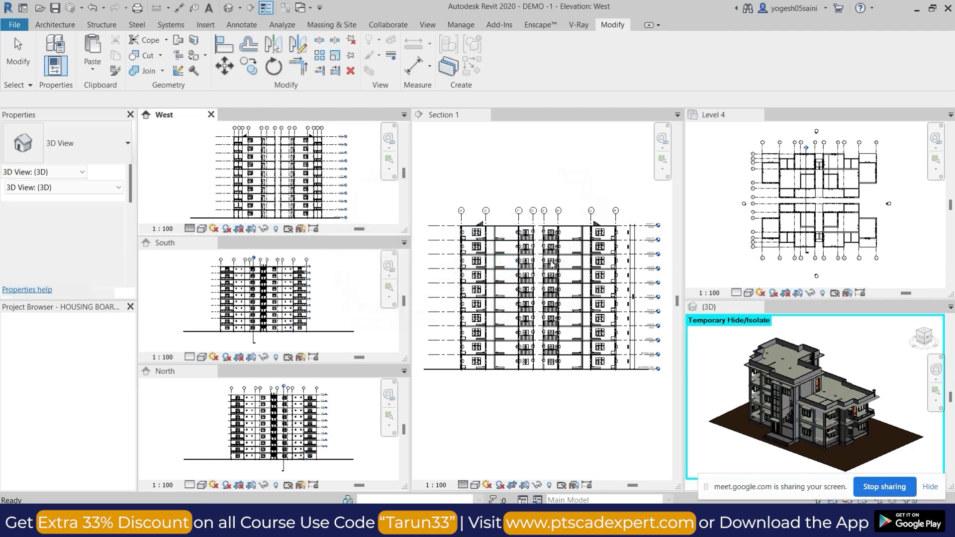
click(228, 7)
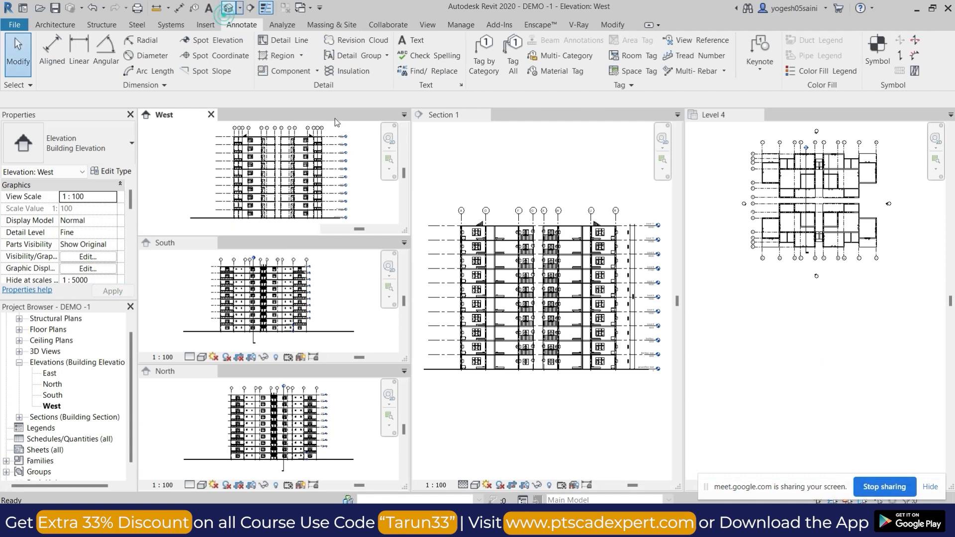
scroll(557, 314, down, 2)
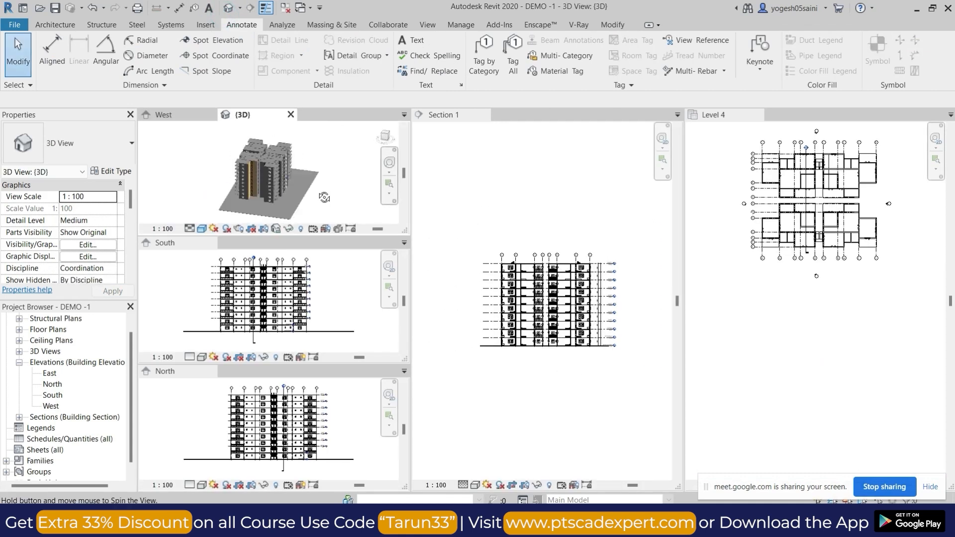
scroll(270, 166, up, 5)
scroll(298, 191, down, 5)
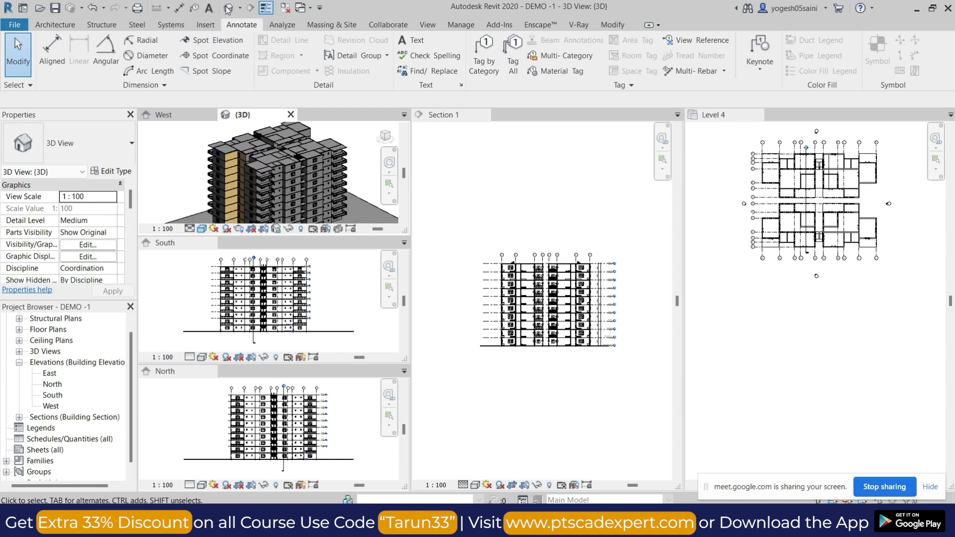
Return the tiled views to tabs and inspect the whole building and its ground slab from several sides in 3D.
key(t)
key(w)
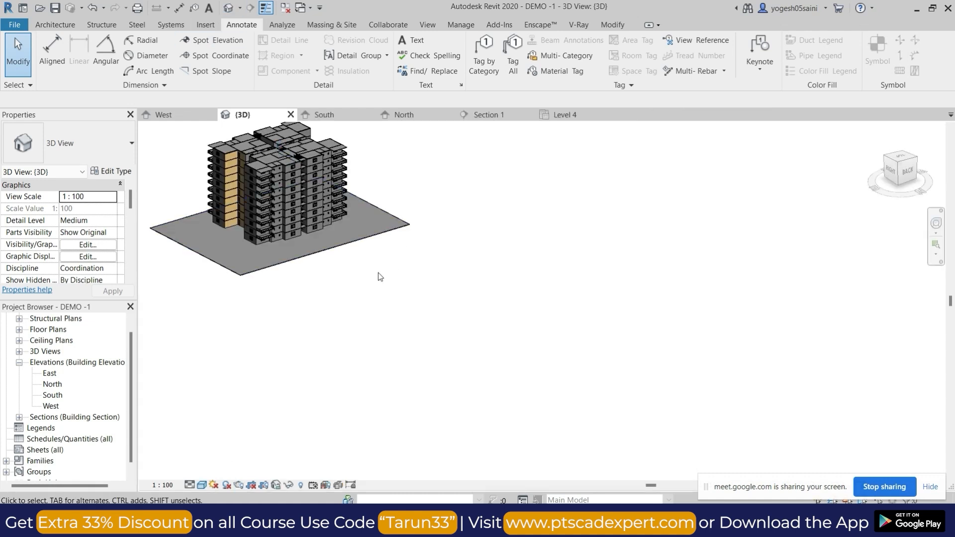
middle_drag(378, 272, 595, 381)
shift+middle_drag(501, 383, 672, 429)
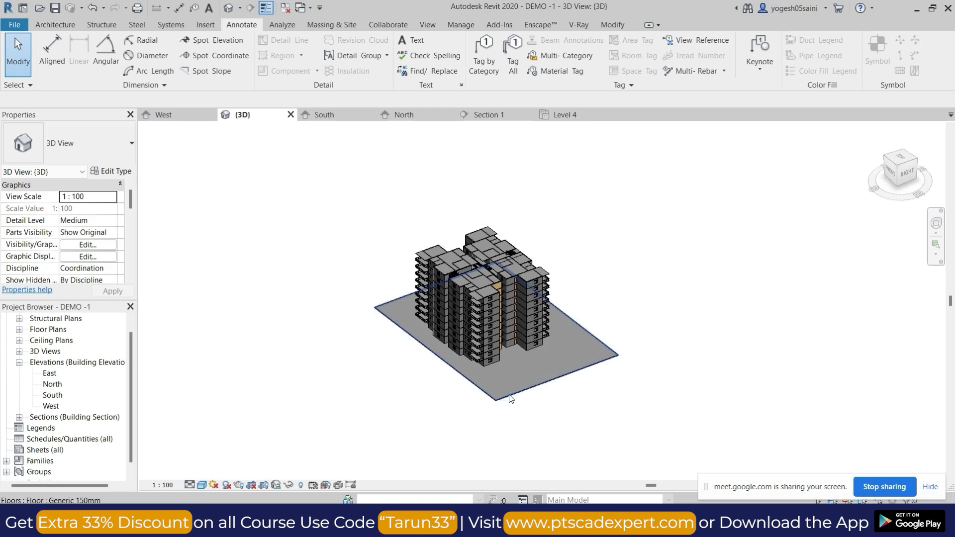
click(510, 396)
shift+middle_drag(653, 259, 775, 303)
click(902, 162)
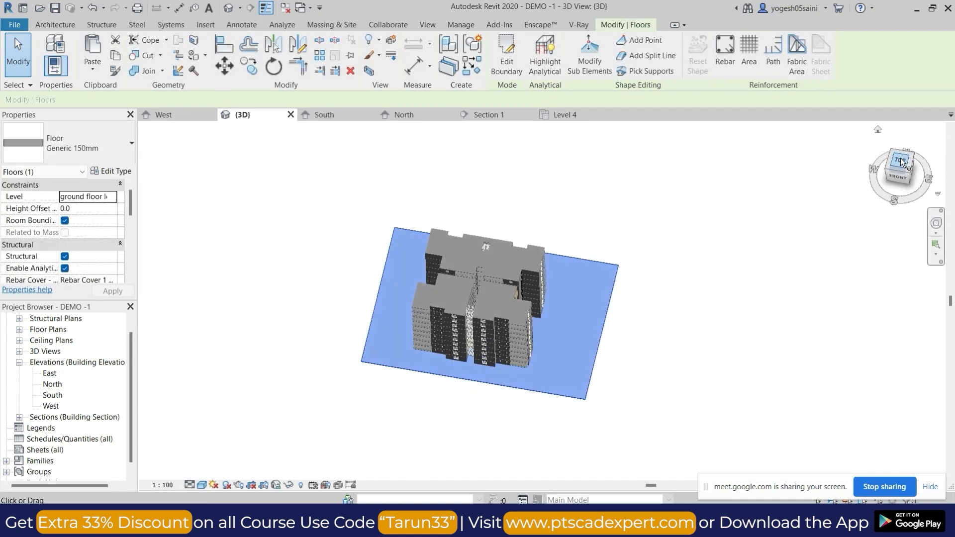
click(710, 280)
shift+middle_drag(582, 360, 554, 342)
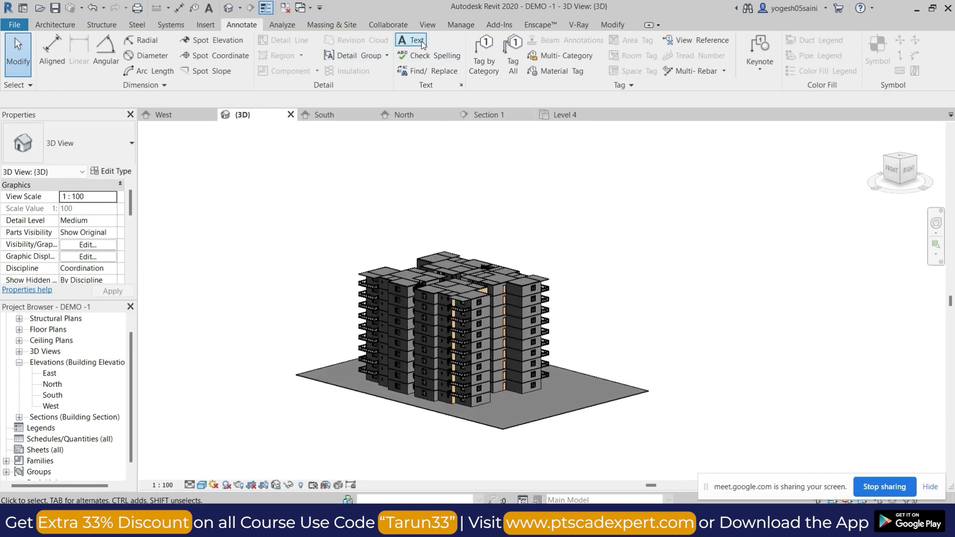
Open the ground floor level floor plan at the bedroom between grids C and E.
scroll(48, 338, up, 1)
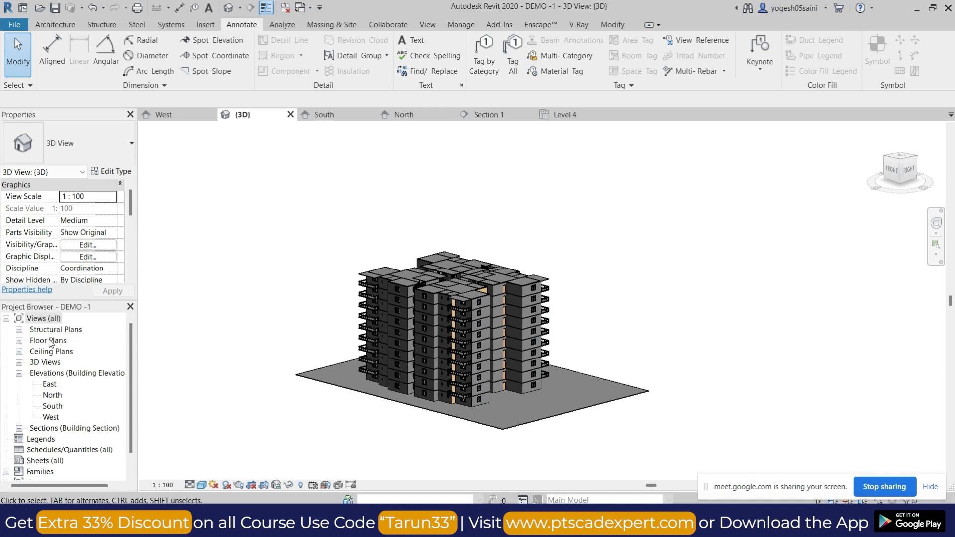
click(20, 341)
double_click(73, 374)
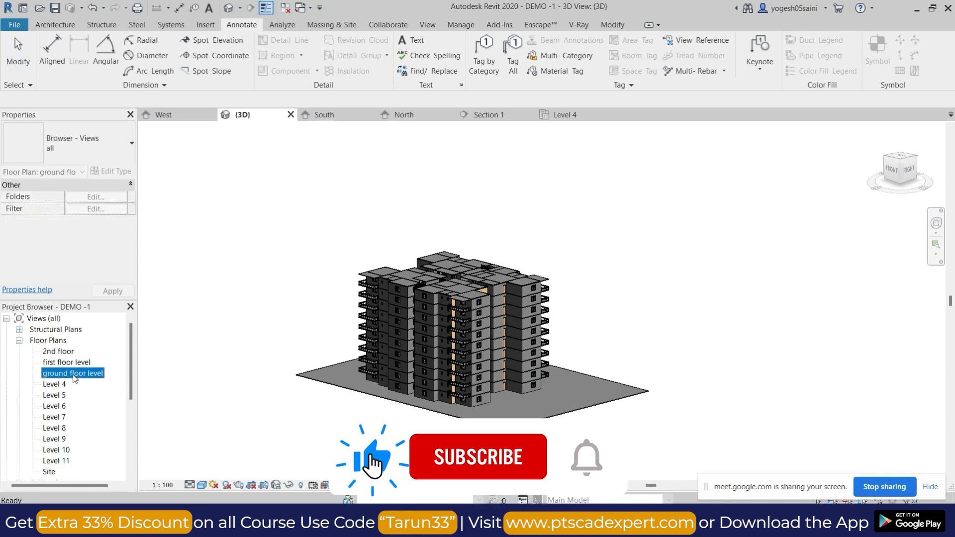
click(411, 44)
scroll(448, 292, up, 5)
key(Escape)
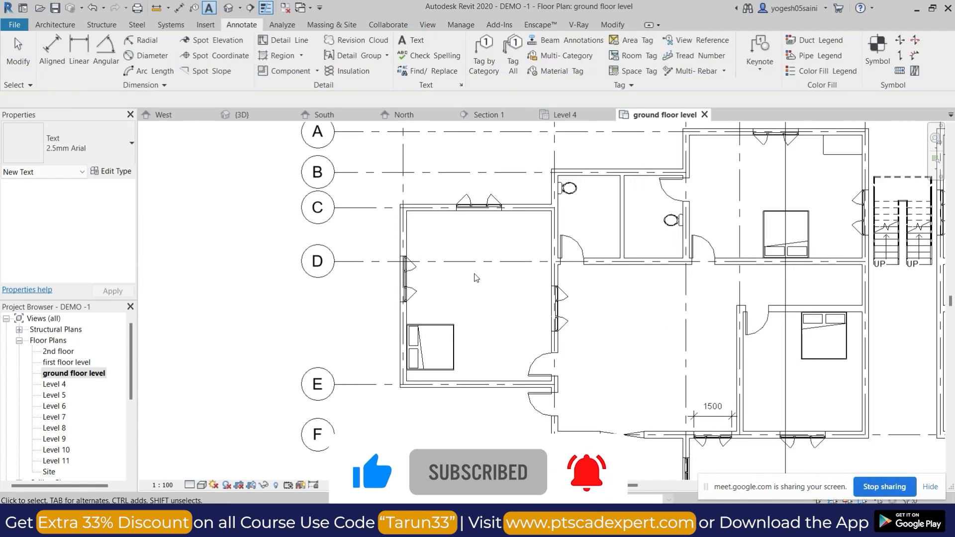
Set aligned dimensions to measure to faces of core, and dimension the length and width of the bedroom between grids C and E.
key(d)
key(i)
click(529, 213)
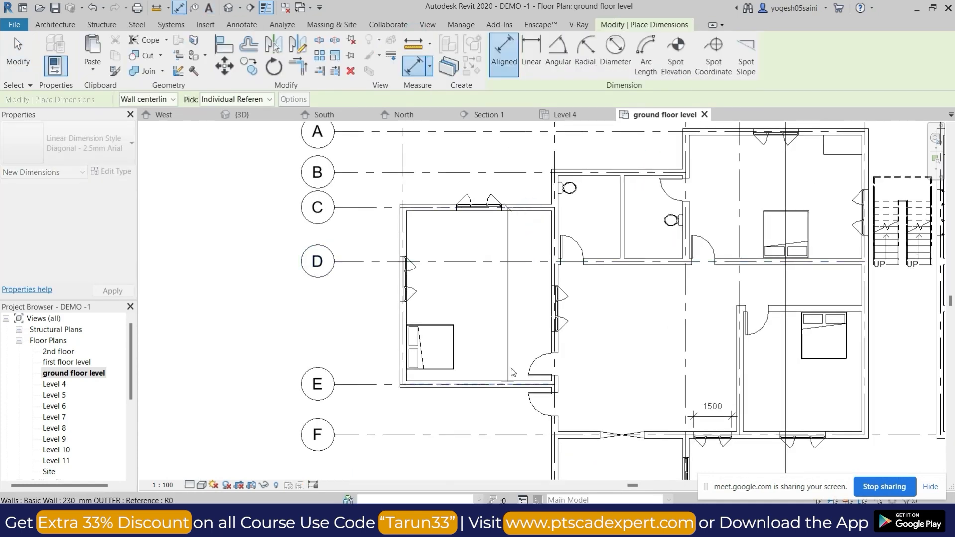
click(164, 99)
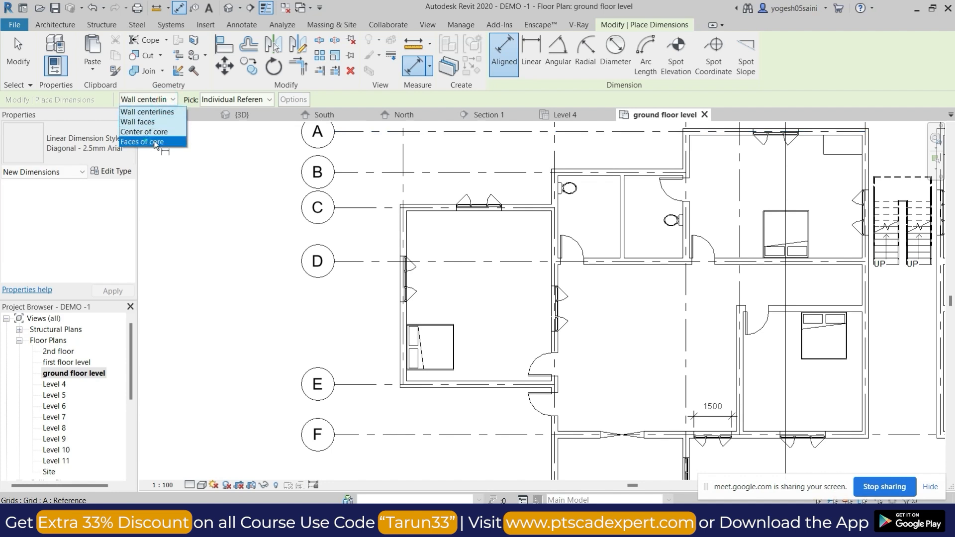
click(156, 142)
click(531, 214)
click(512, 382)
click(408, 238)
click(551, 232)
click(476, 235)
Dimension the depth and width of the toilet adjoining the bedroom with aligned dimensions.
click(602, 177)
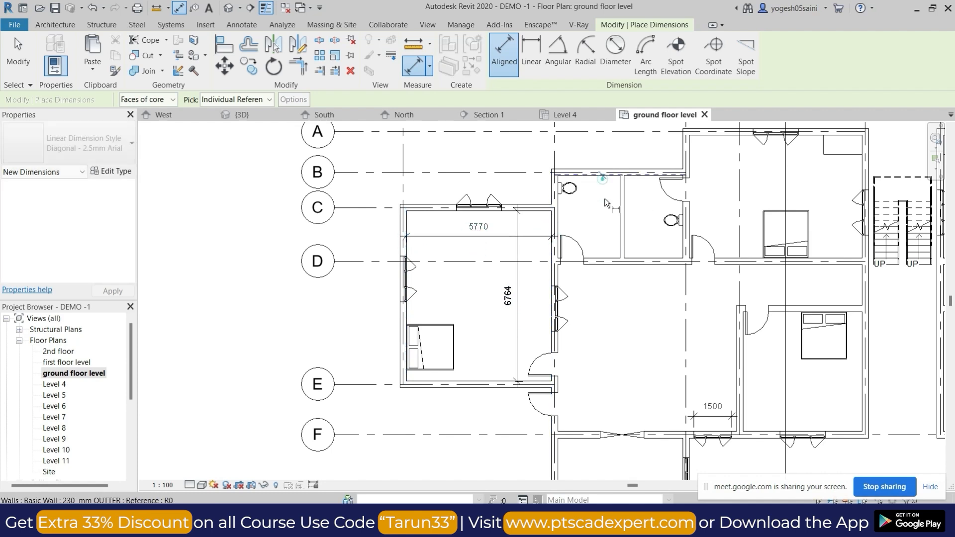
click(607, 256)
click(606, 219)
click(558, 219)
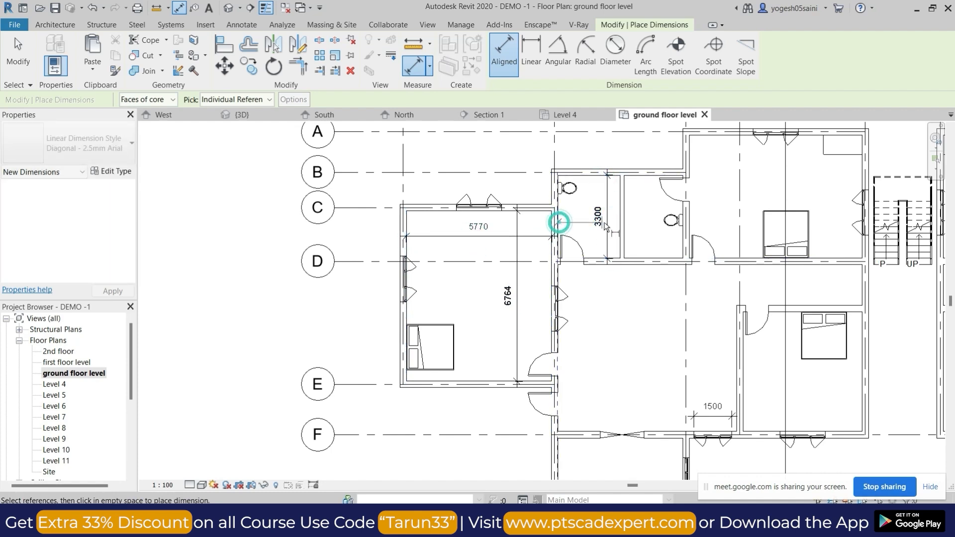
click(618, 222)
click(577, 216)
Dimension the width of the second toilet between its side walls and finish dimensioning.
click(683, 245)
click(623, 245)
click(653, 246)
click(646, 179)
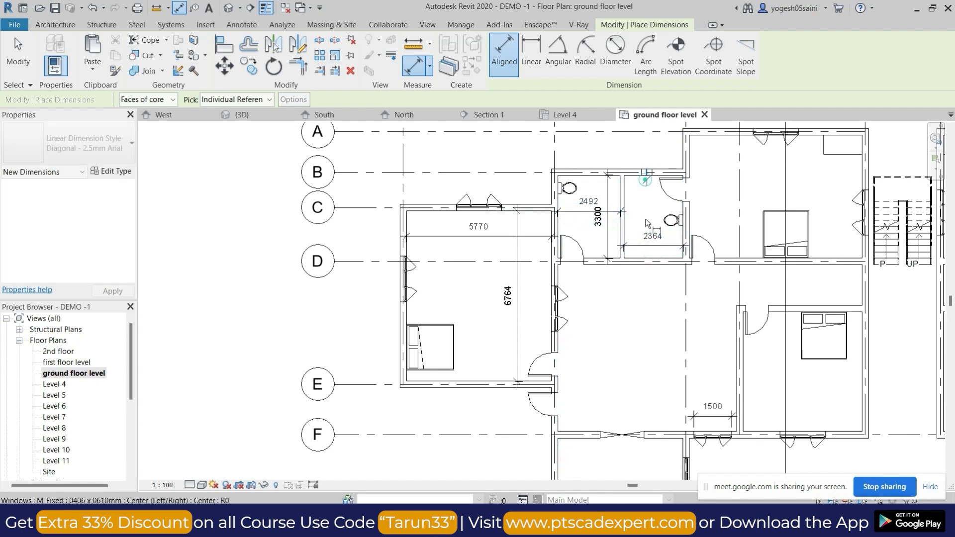
key(Escape)
click(638, 179)
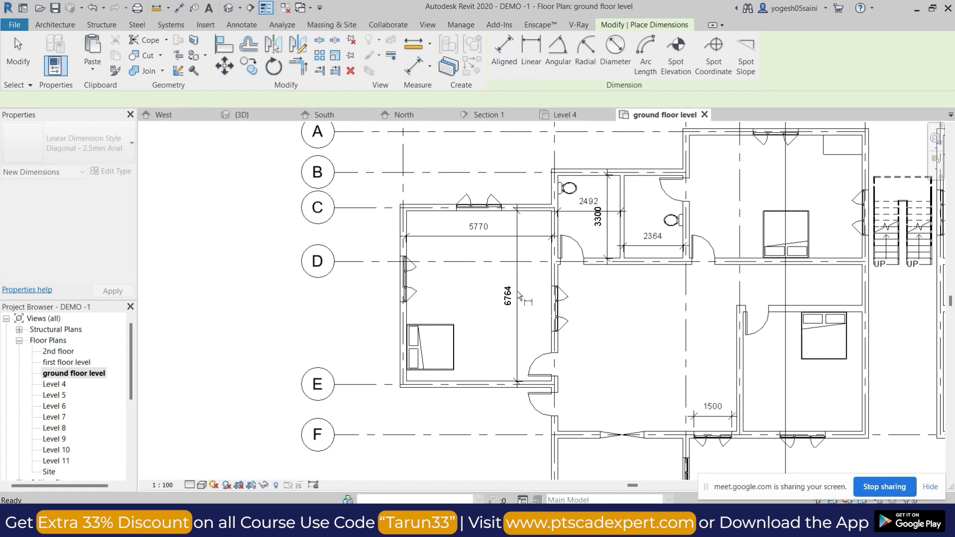
scroll(503, 296, up, 4)
key(Escape)
key(Escape)
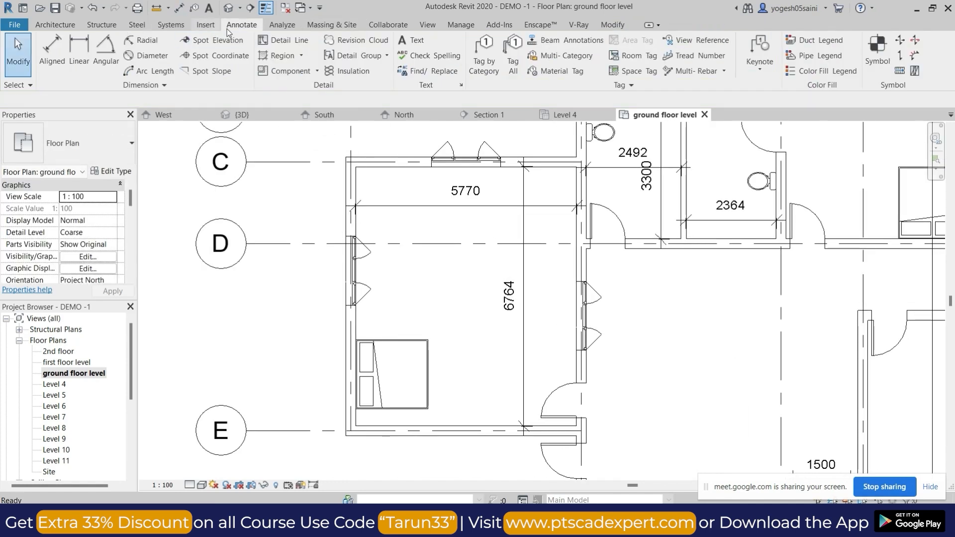
Place a two-line text note reading BEDROOM and 5770 X 6764 in the dimensioned bedroom.
click(417, 264)
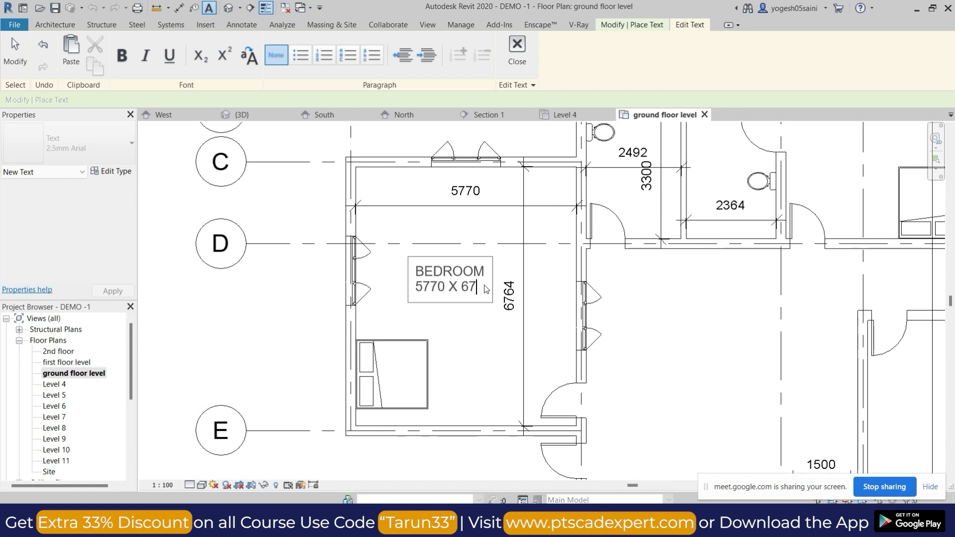
click(491, 345)
key(Escape)
key(Escape)
click(477, 280)
scroll(477, 279, down, 2)
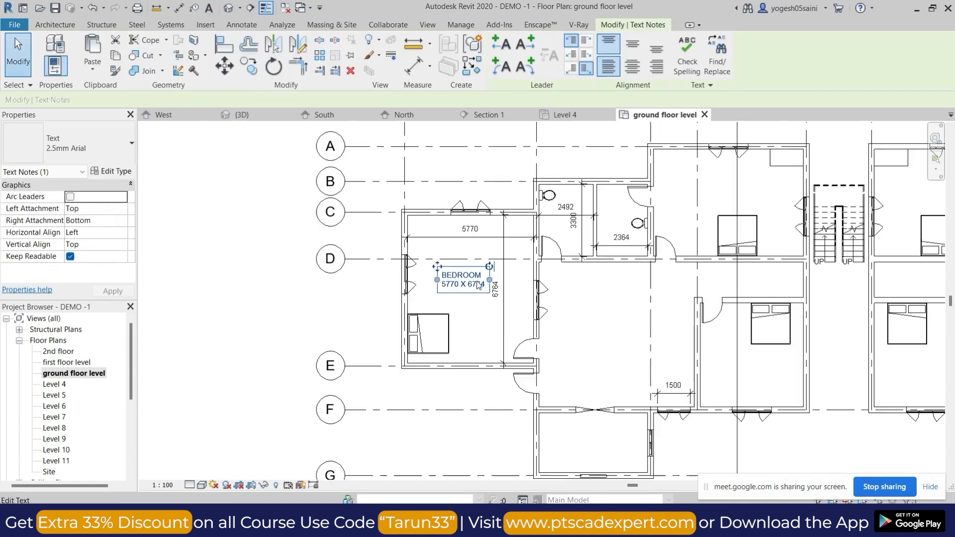
Check the ground slab's extent in the full ground floor plan and examine the building's facades in the 3D view.
scroll(476, 285, down, 3)
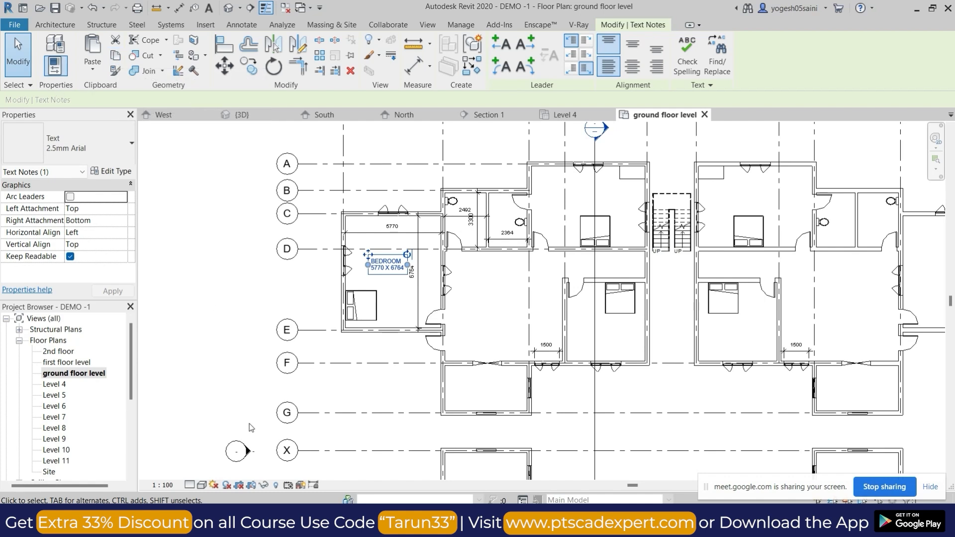
scroll(754, 337, down, 5)
scroll(753, 333, down, 3)
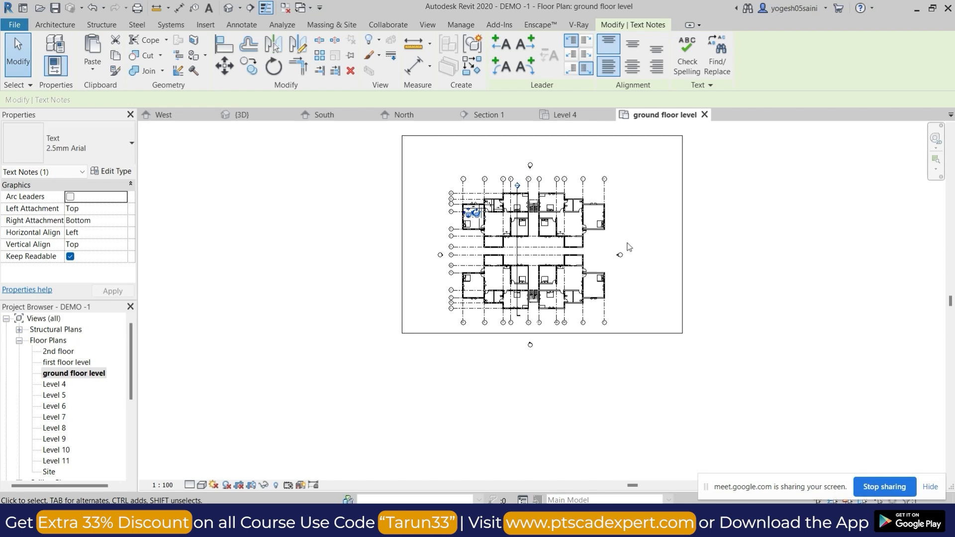
click(661, 334)
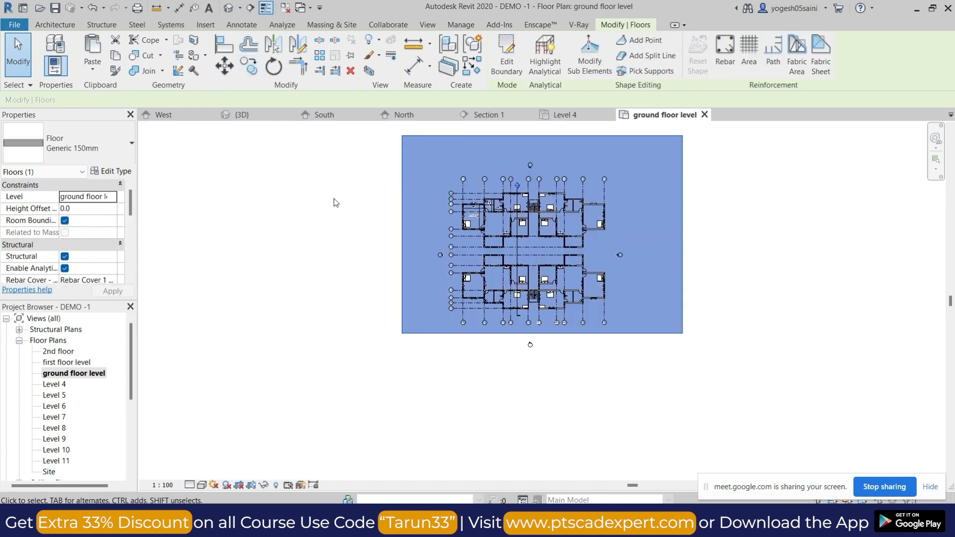
click(334, 212)
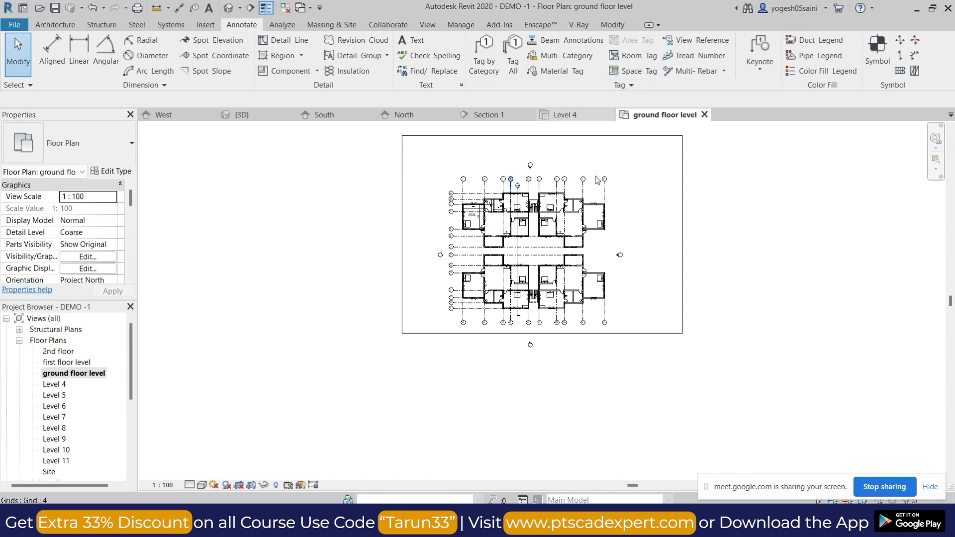
click(228, 11)
shift+middle_drag(559, 272, 448, 343)
scroll(444, 358, up, 3)
scroll(516, 319, down, 2)
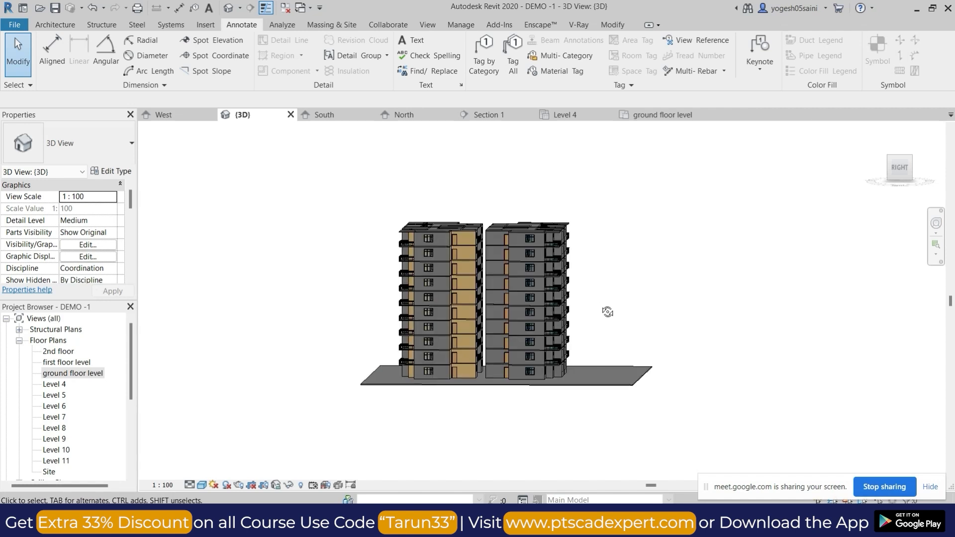
shift+middle_drag(607, 311, 564, 329)
click(615, 26)
click(205, 56)
click(213, 74)
scroll(50, 221, down, 10)
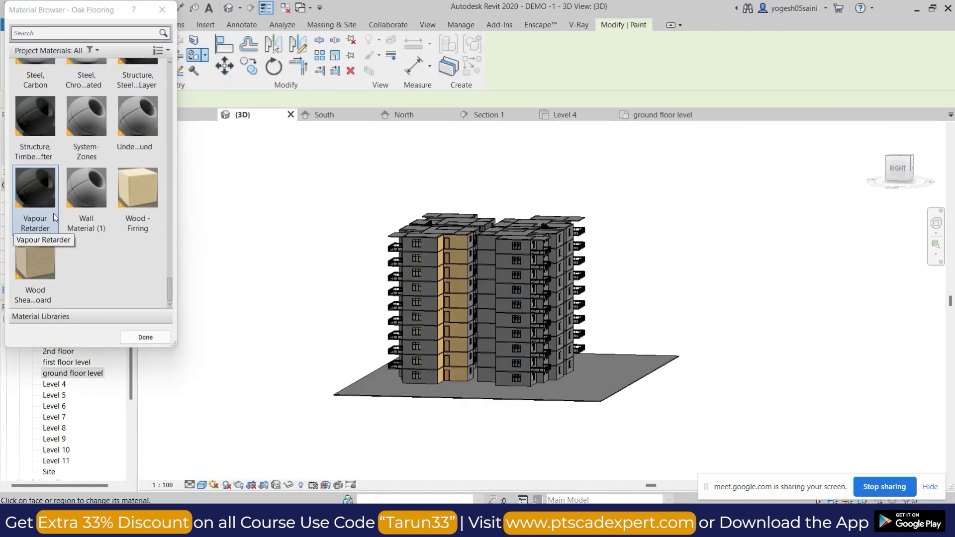
scroll(87, 213, up, 20)
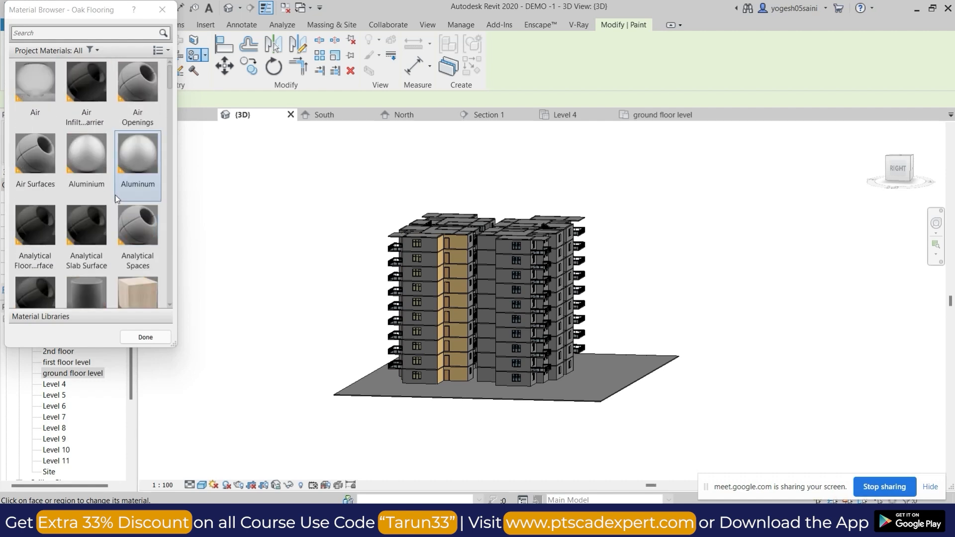
scroll(112, 245, down, 3)
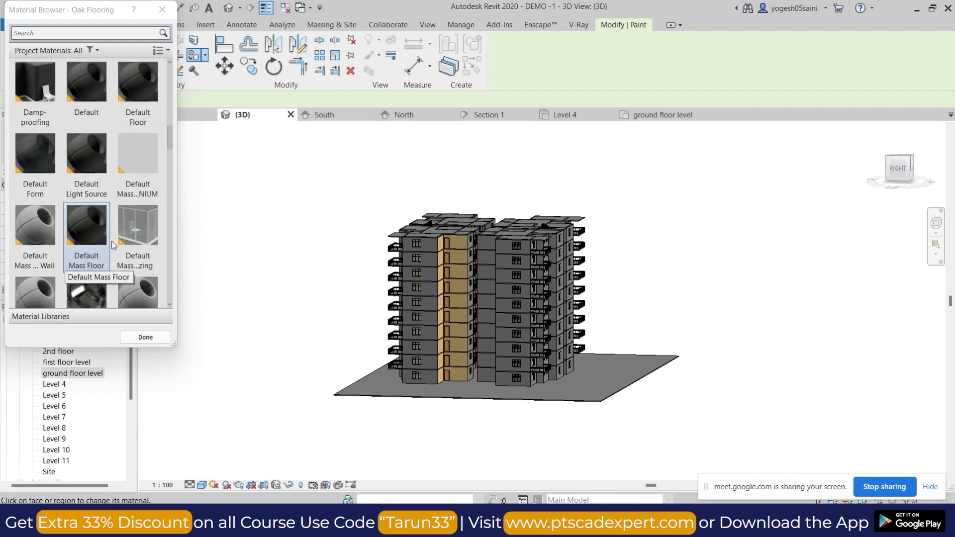
key(Escape)
Create a new project material, duplicate it and name the duplicate TEXTURE PAINT.
click(461, 25)
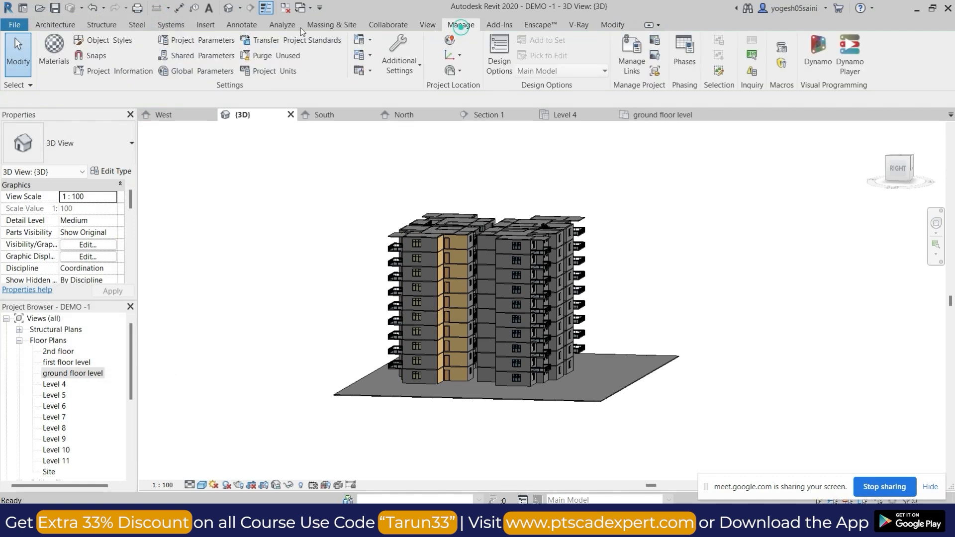
click(57, 51)
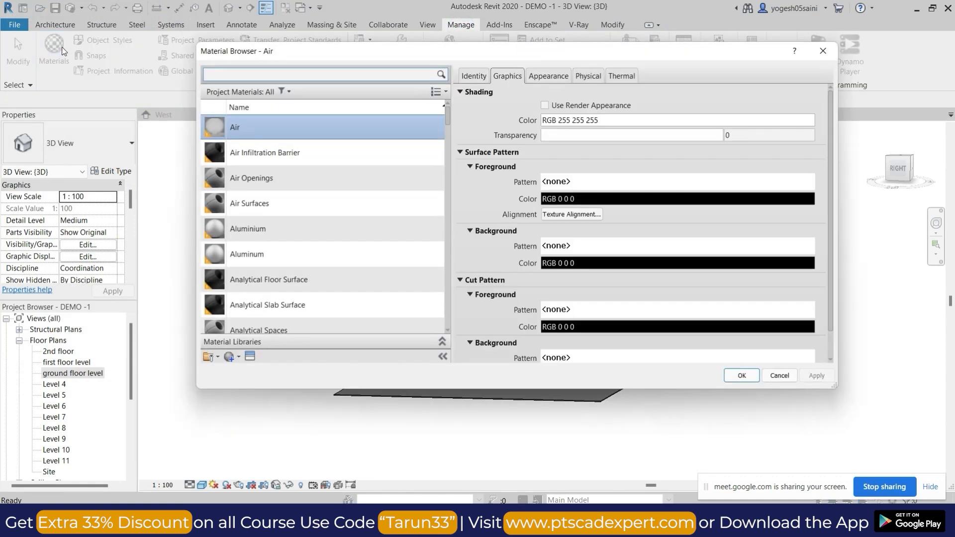
click(238, 357)
click(247, 372)
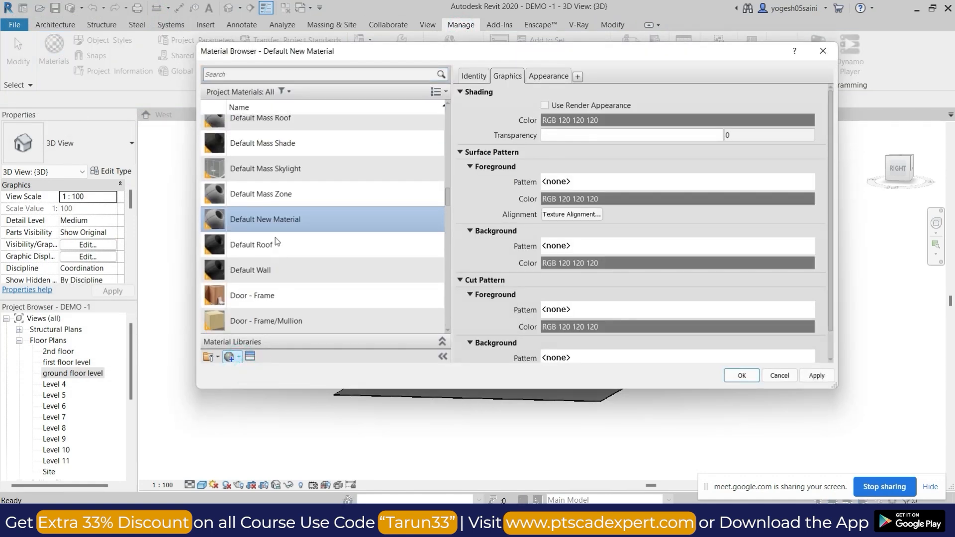
right_click(285, 216)
click(319, 241)
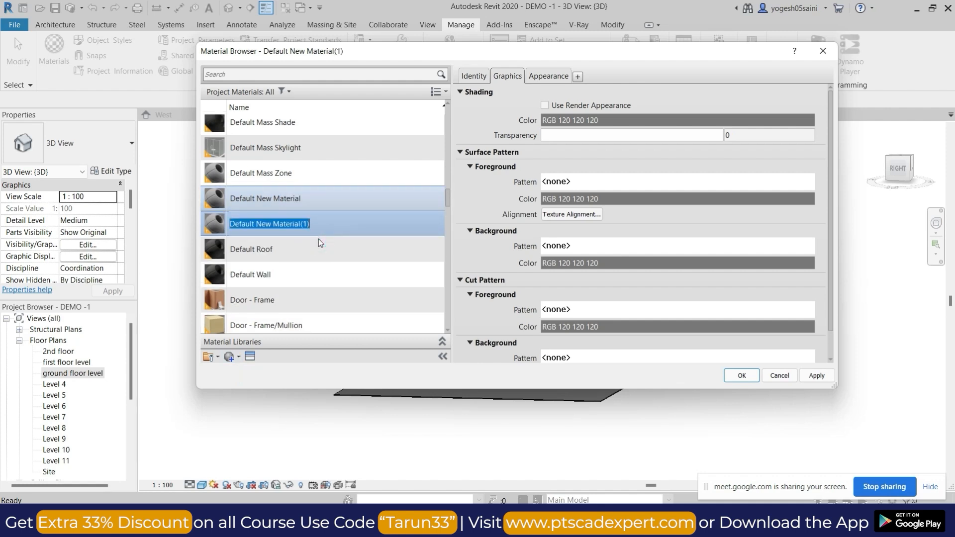
text(TE)
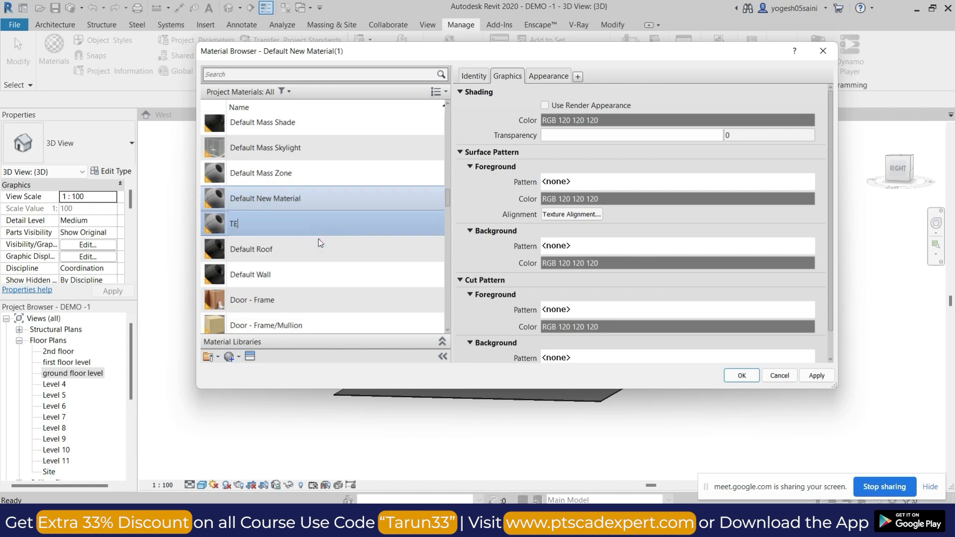
text(XTURE PAINT)
Assign channels4_profile.jpg as the generic appearance image of the TEXTURE PAINT material.
click(548, 76)
click(650, 230)
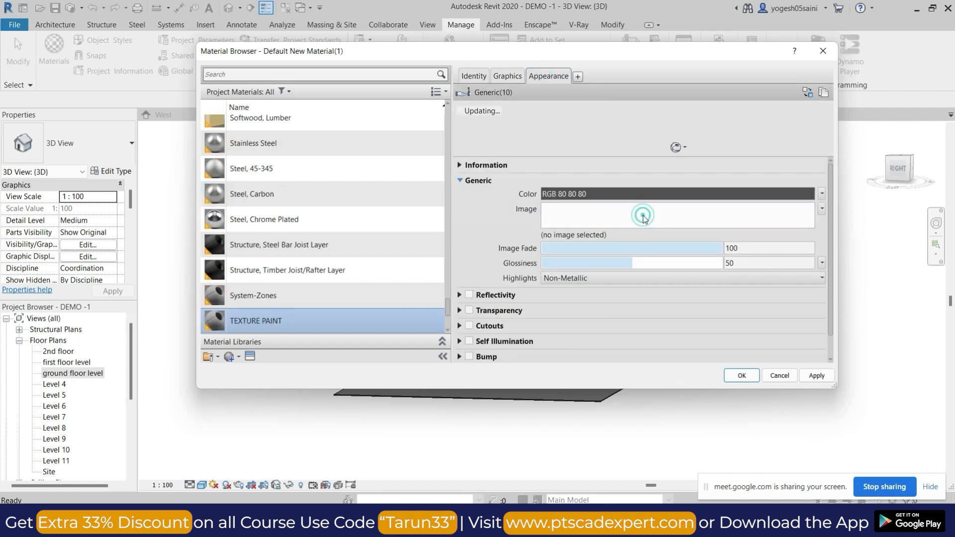
click(382, 320)
double_click(454, 256)
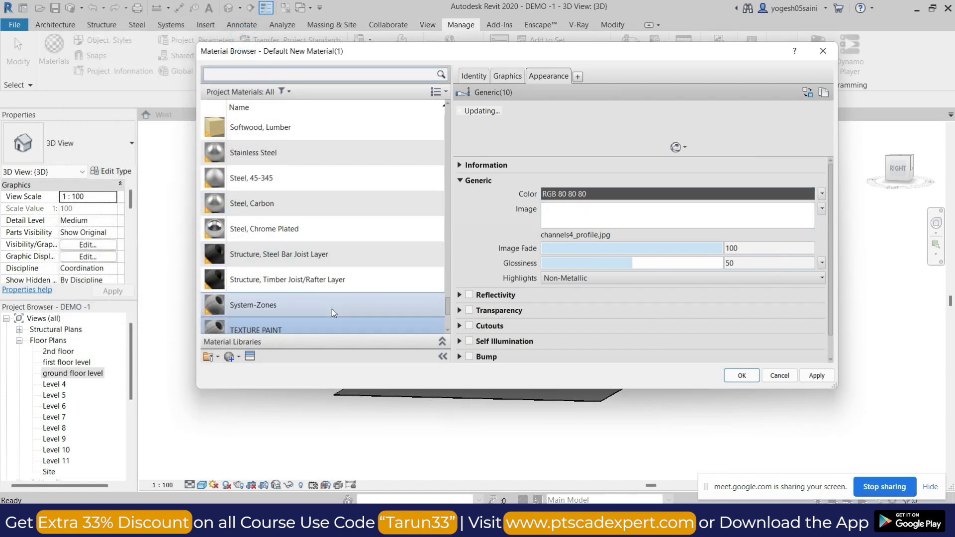
Reopen the image file selection for the TEXTURE PAINT material's appearance and browse to the Desktop folder.
click(335, 326)
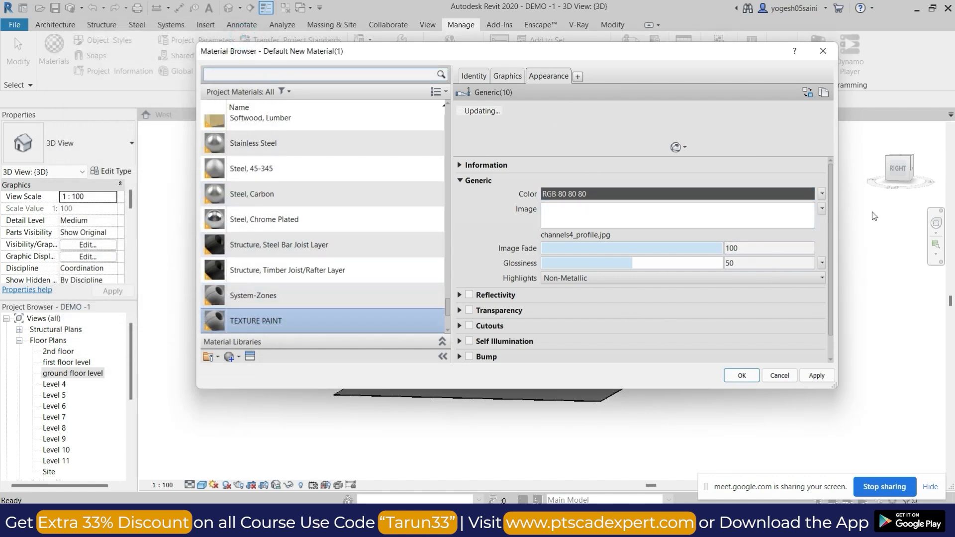
click(588, 237)
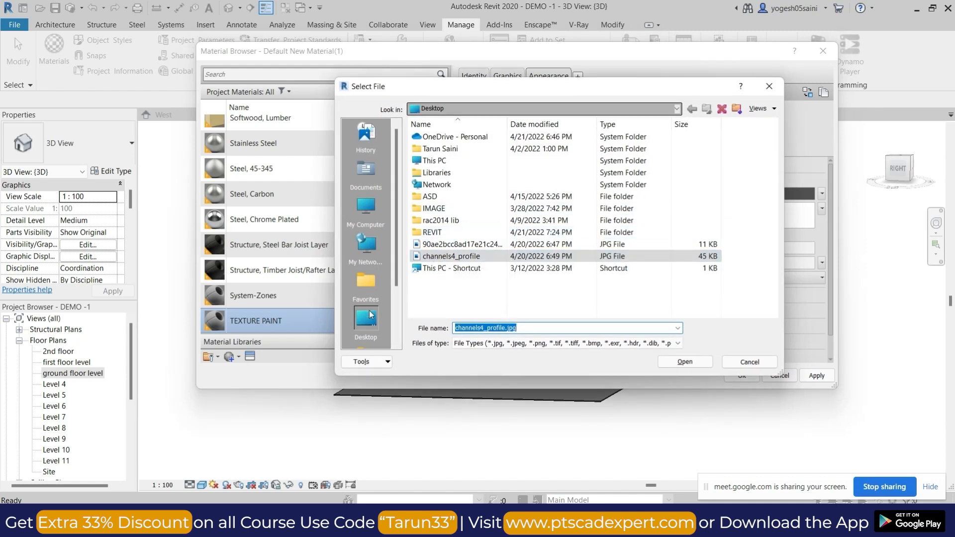
click(366, 283)
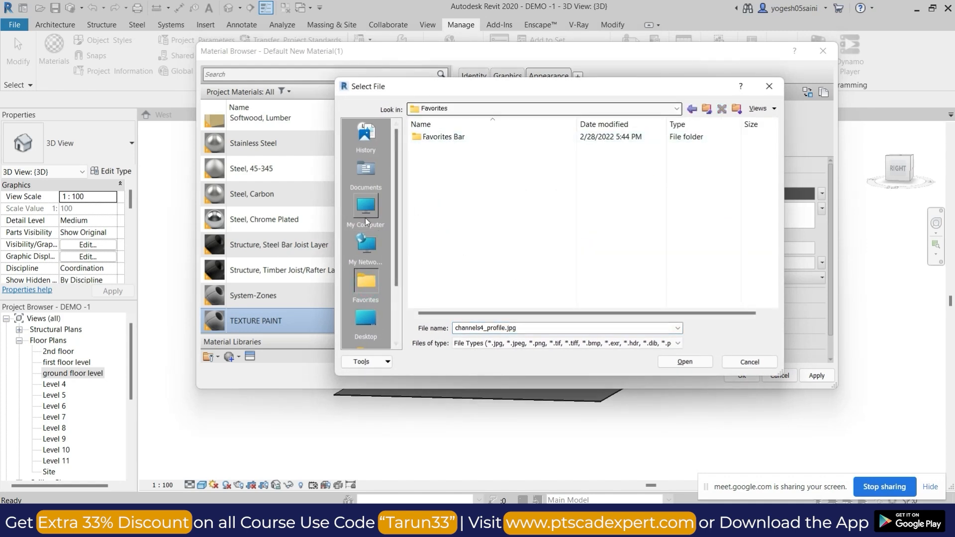
click(367, 316)
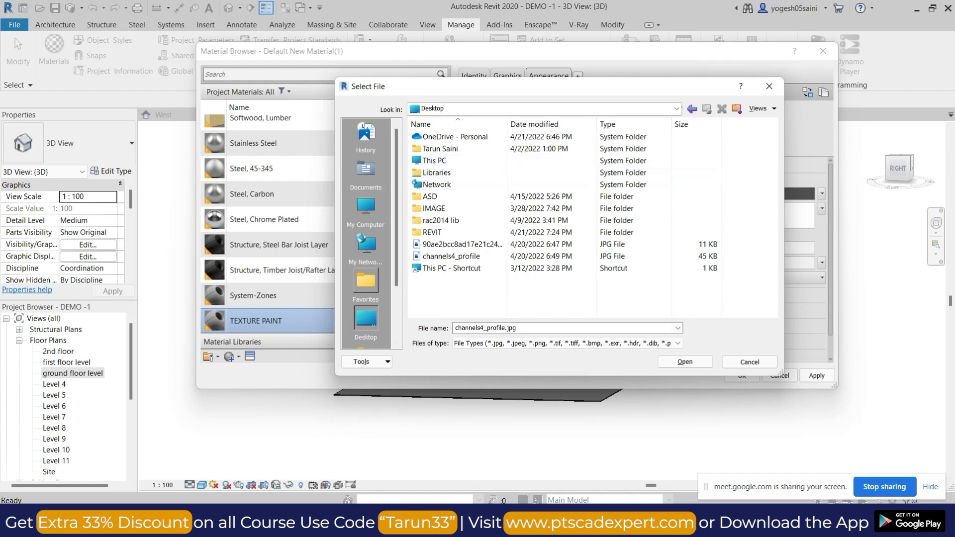
Switch to Chrome and search Google in a new tab for TEXTURE PAINT HD IMAGE.
click(519, 524)
click(472, 468)
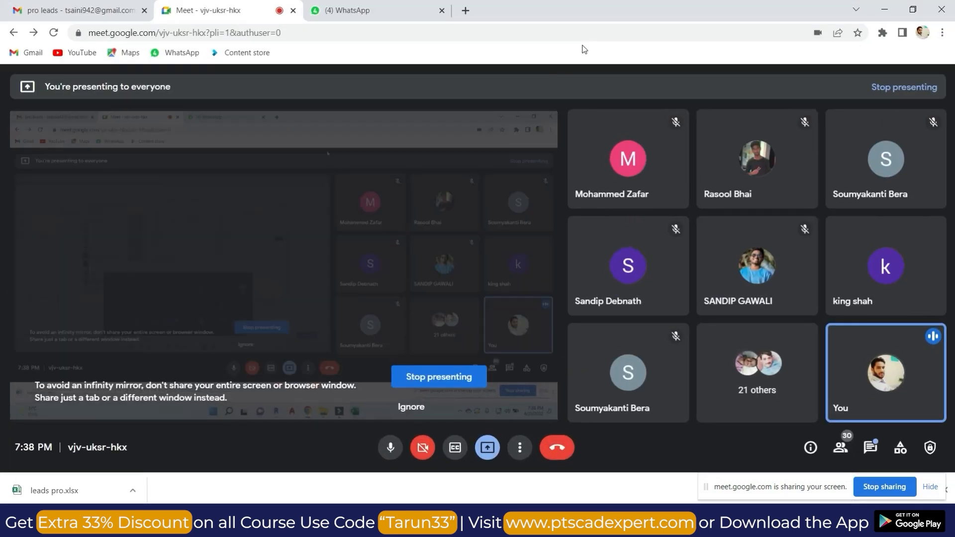
click(467, 10)
click(457, 261)
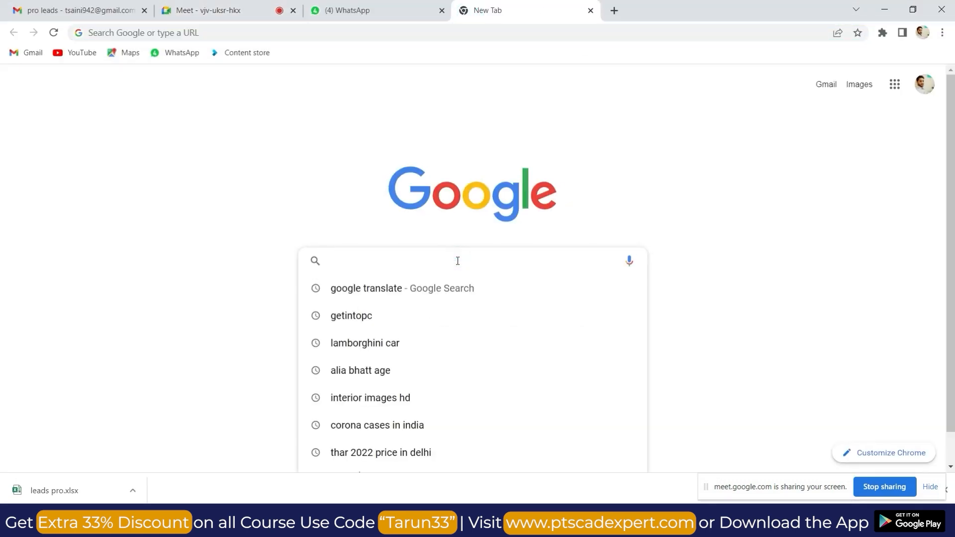
text(TEXTURE PAINT HD )
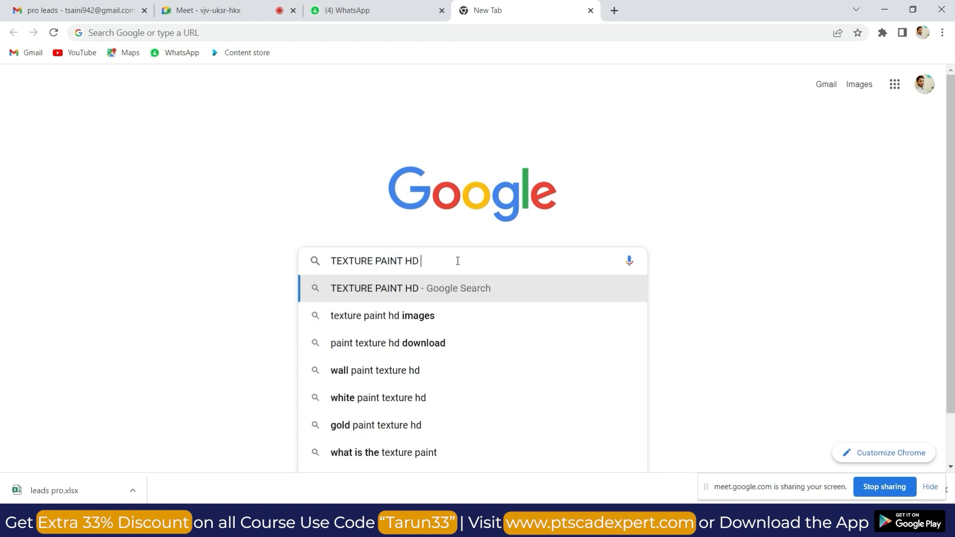
text(IMAGE)
key(Return)
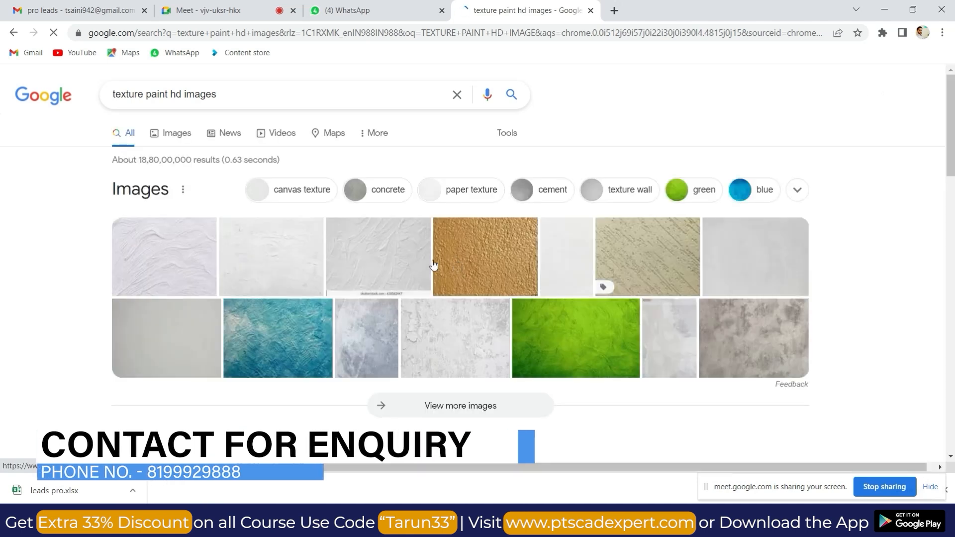
click(507, 254)
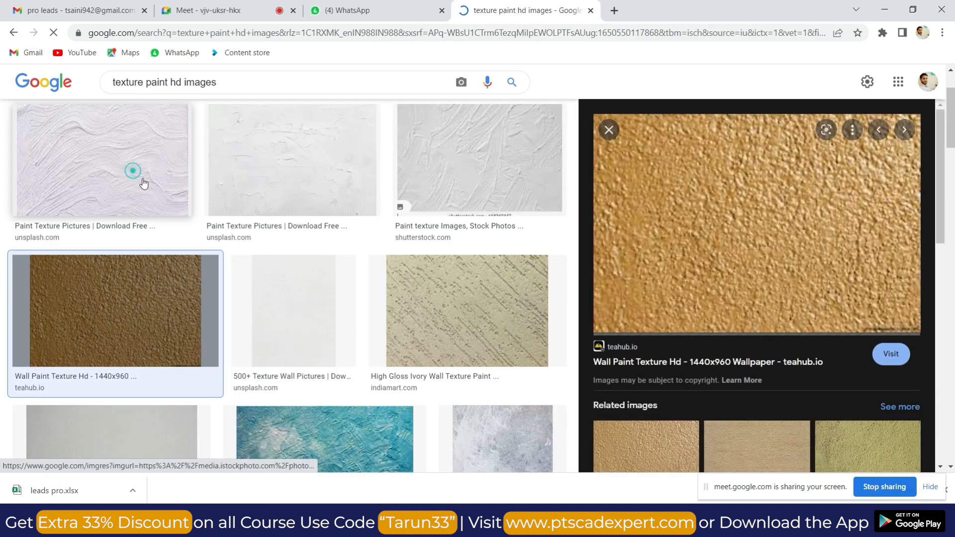
click(132, 167)
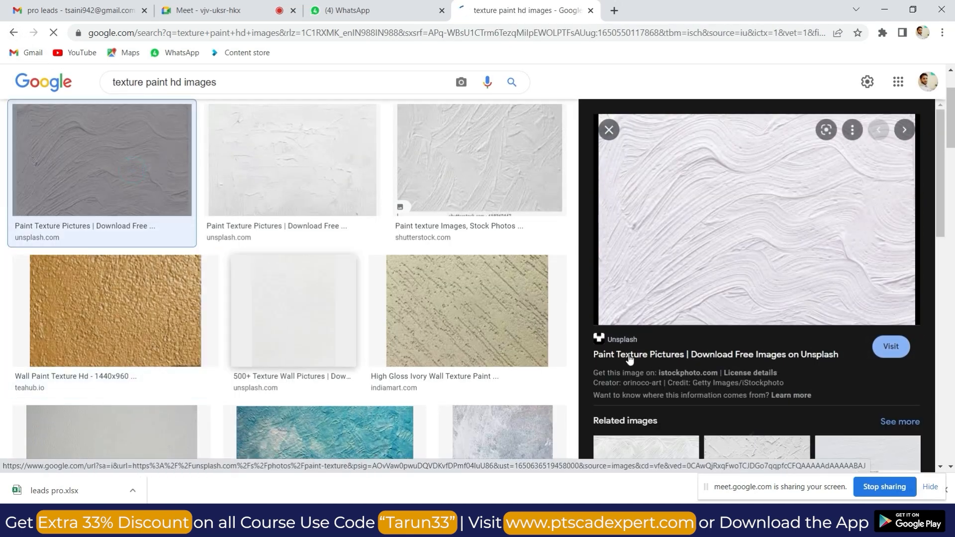
right_click(729, 178)
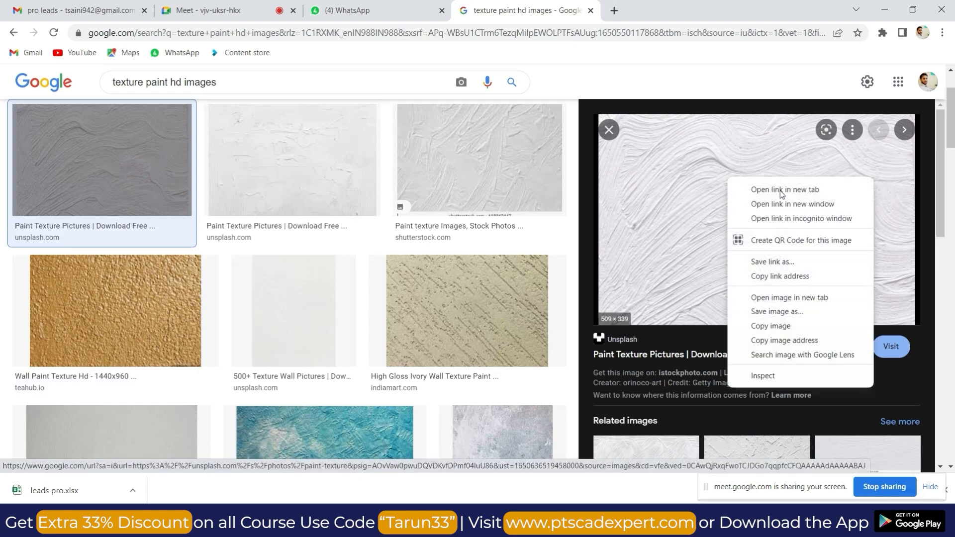
click(772, 312)
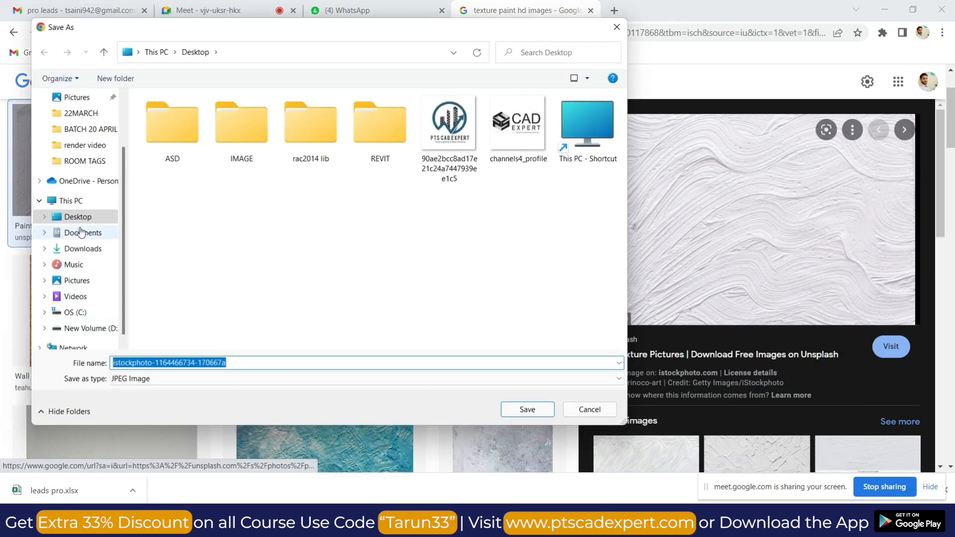
click(79, 216)
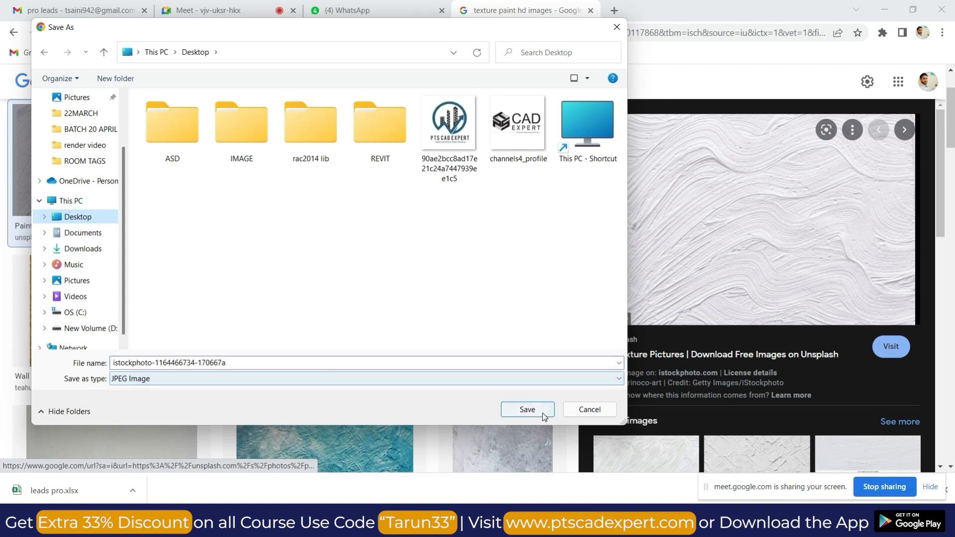
click(527, 410)
key(alt+Tab)
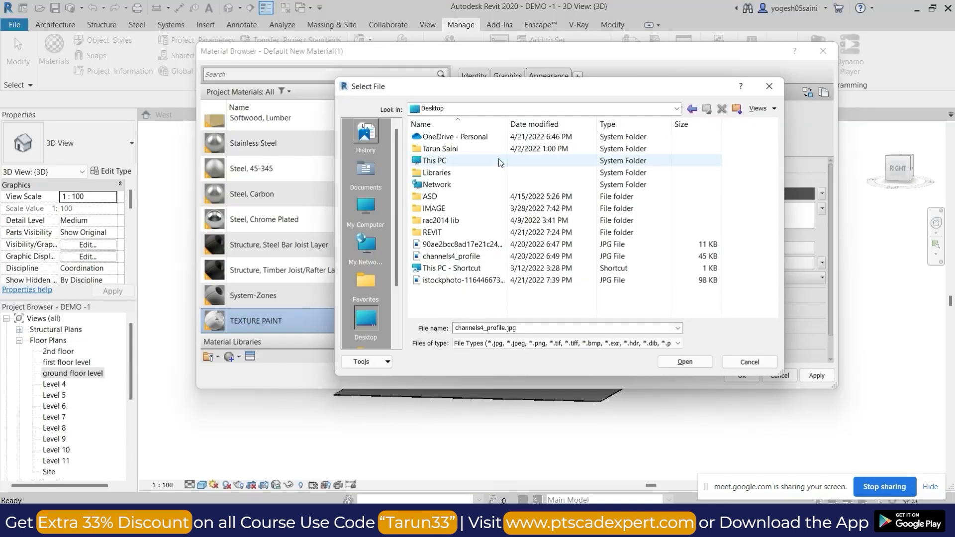
click(441, 282)
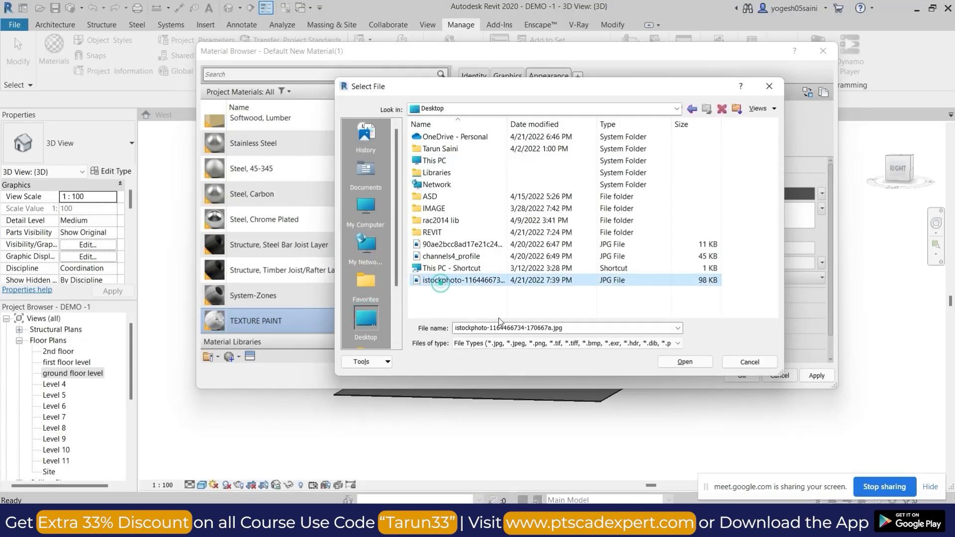
click(685, 361)
Set the paint texture image's sample size to a width of 1200 mm with linked proportions.
click(717, 214)
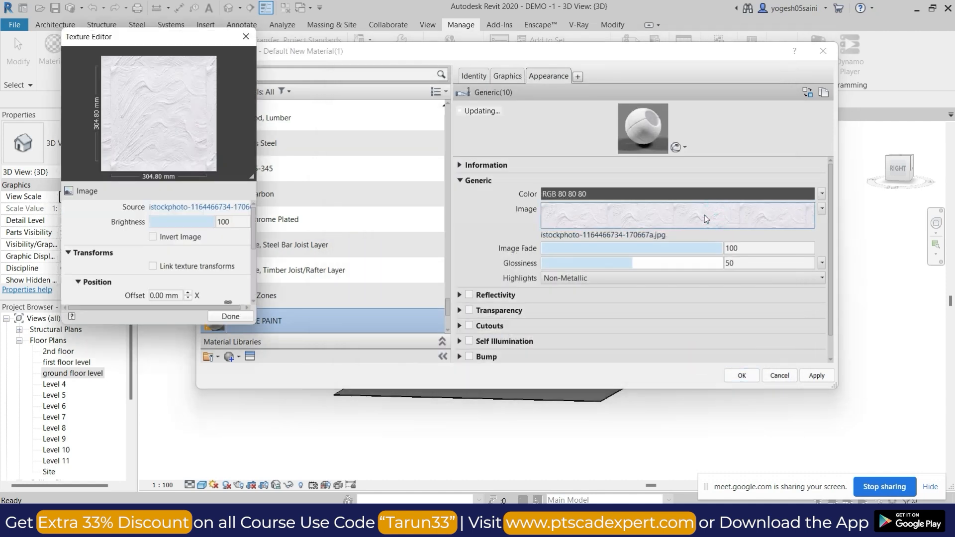
scroll(189, 263, down, 3)
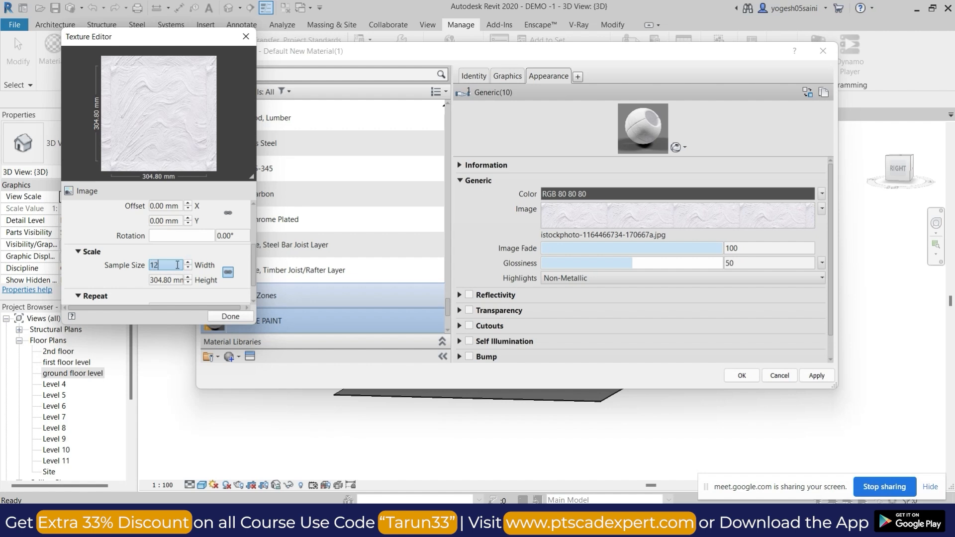
key(Tab)
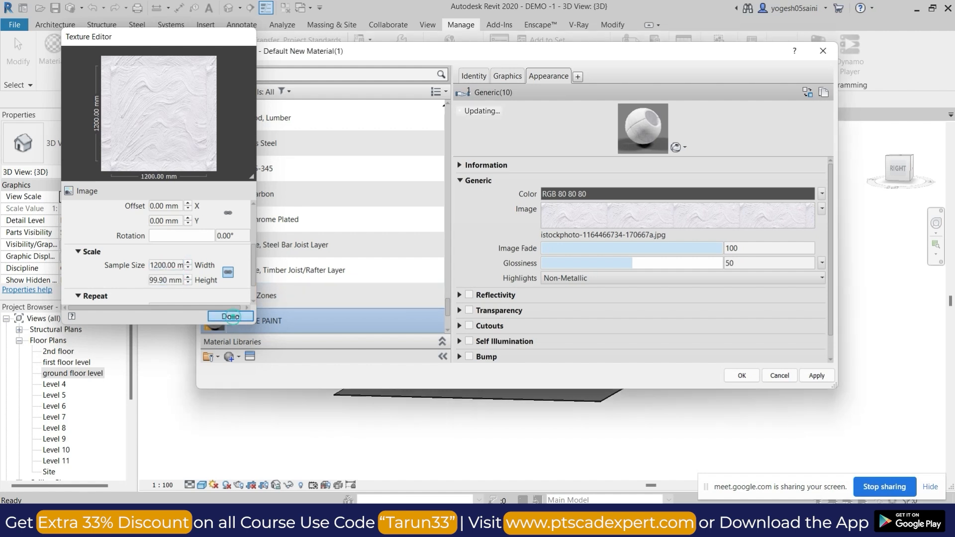
click(230, 316)
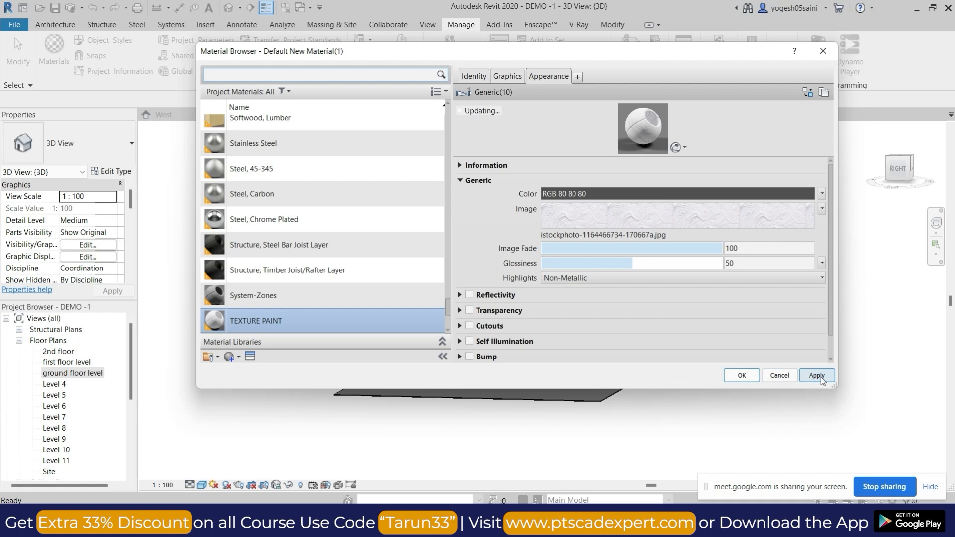
Enable the material's tint with the light grey colour RGB 204-204-204 and accept the material changes.
scroll(496, 345, down, 2)
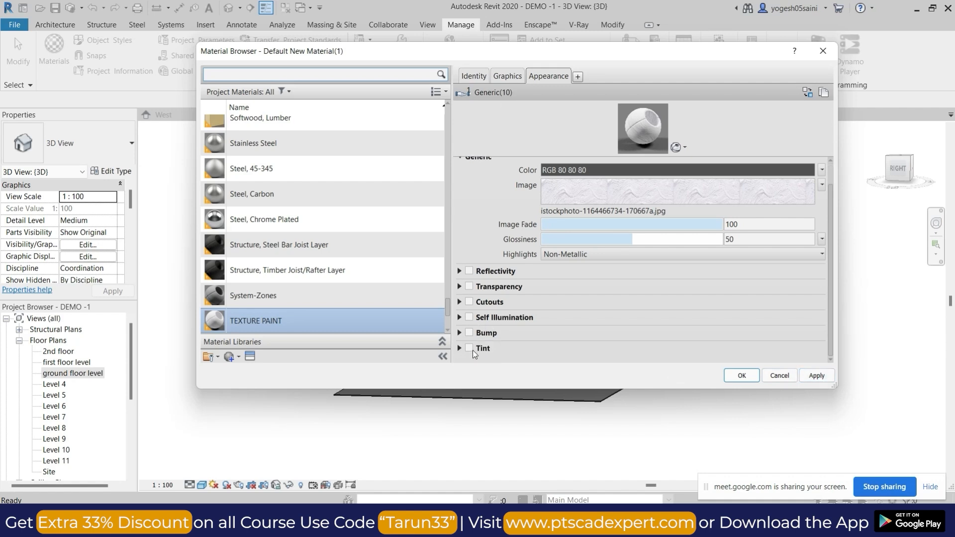
click(469, 347)
click(598, 349)
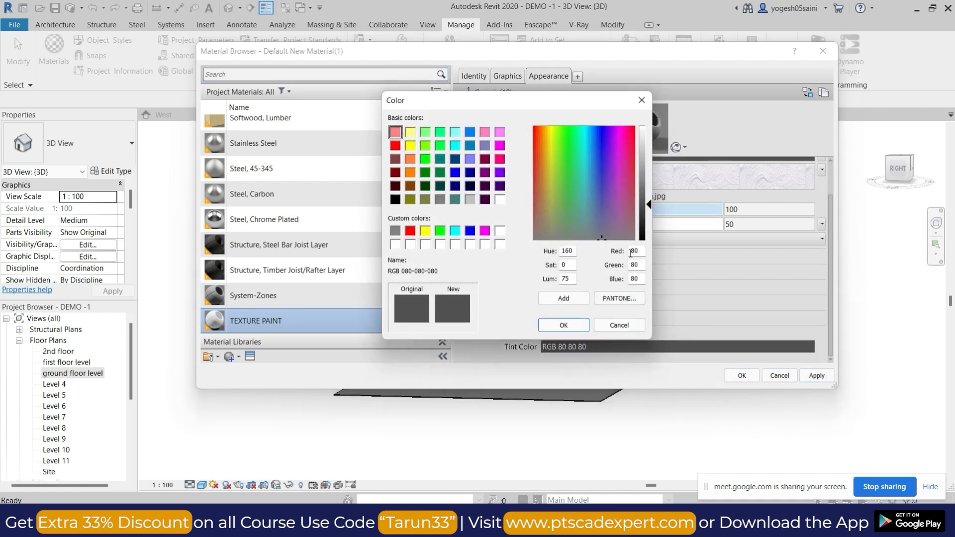
drag(647, 209, 650, 149)
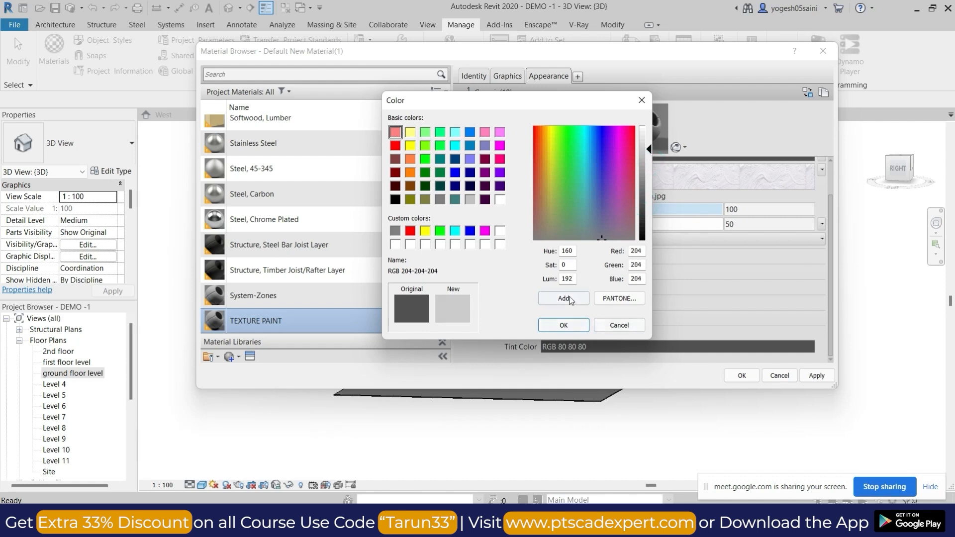
click(563, 325)
click(742, 376)
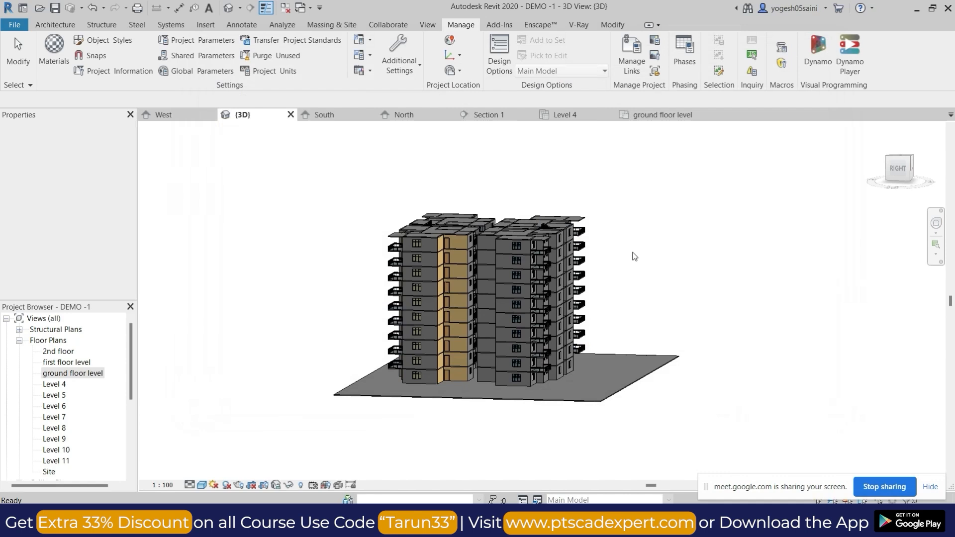
Start the Paint tool and choose the TEXTURE PAINT material by searching for TEXT.
shift+middle_drag(635, 256, 616, 293)
click(609, 22)
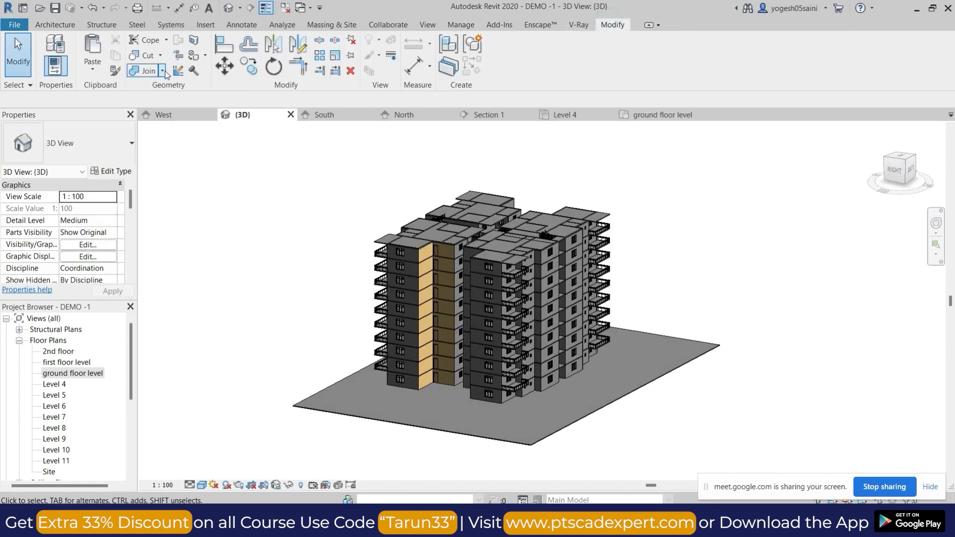
click(205, 56)
click(213, 71)
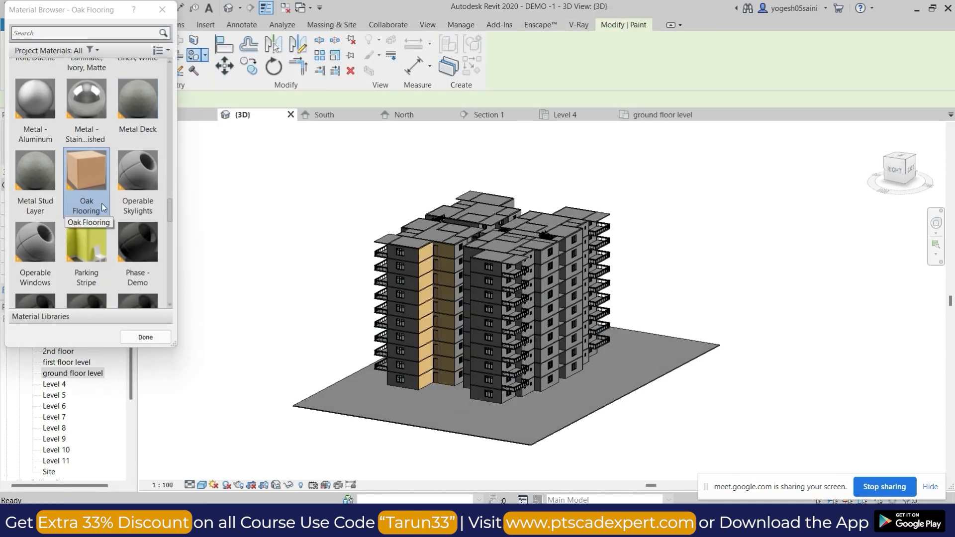
click(104, 34)
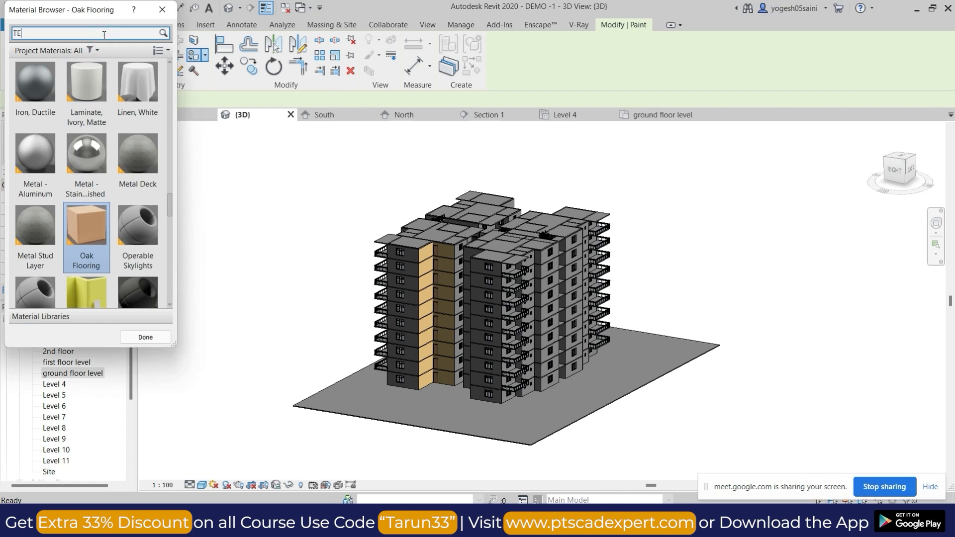
click(102, 179)
Paint the outer faces of the 230 mm OUTTER walls along one window column of the facade with TEXTURE PAINT.
scroll(559, 289, up, 10)
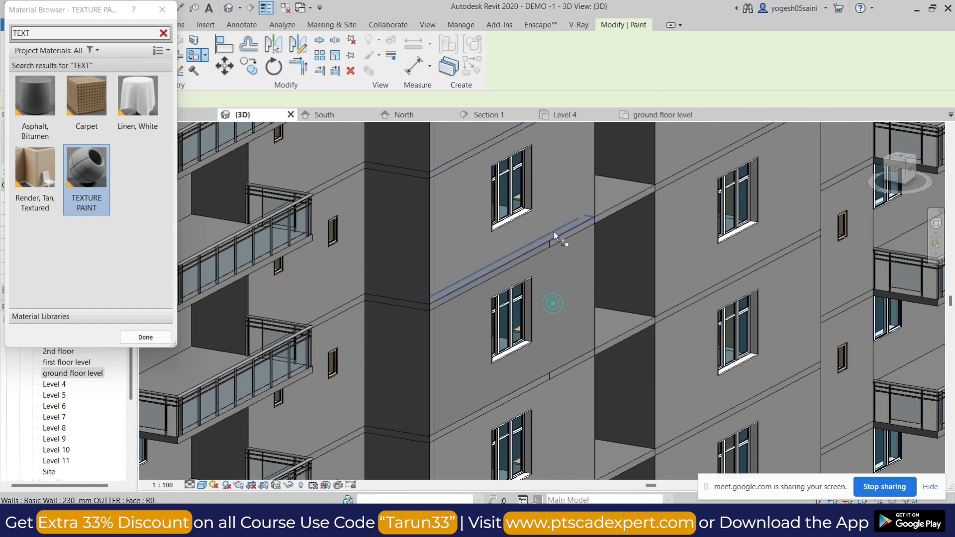
scroll(560, 210, down, 5)
scroll(555, 174, up, 8)
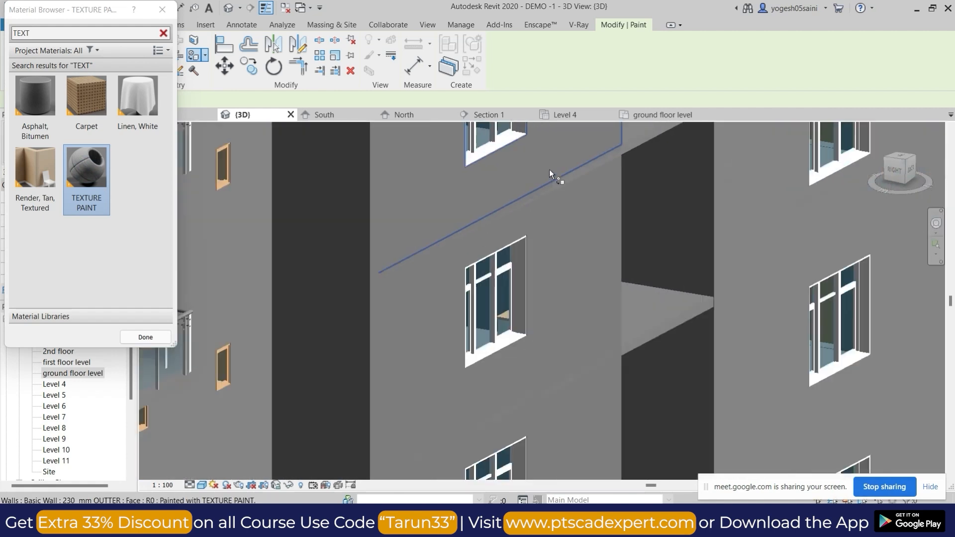
scroll(580, 321, down, 6)
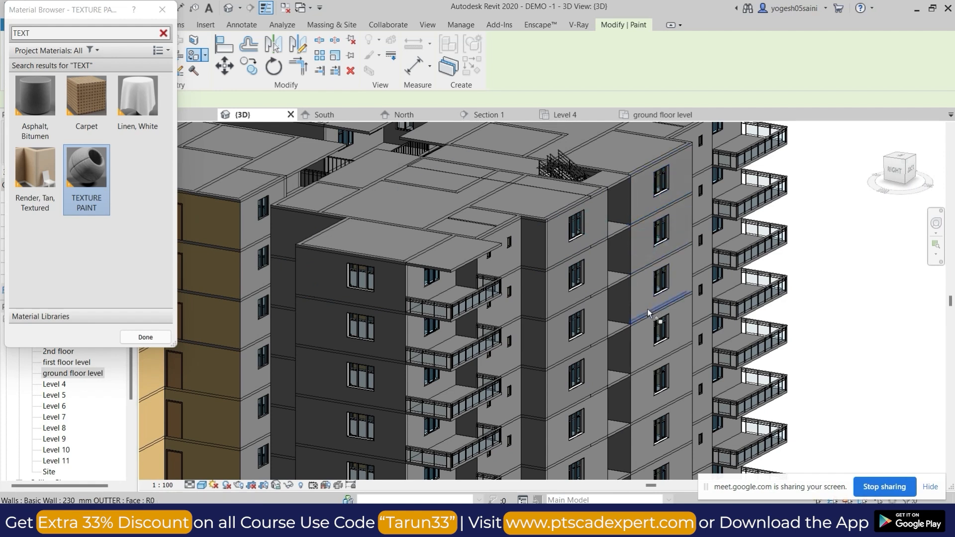
middle_drag(647, 398, 658, 313)
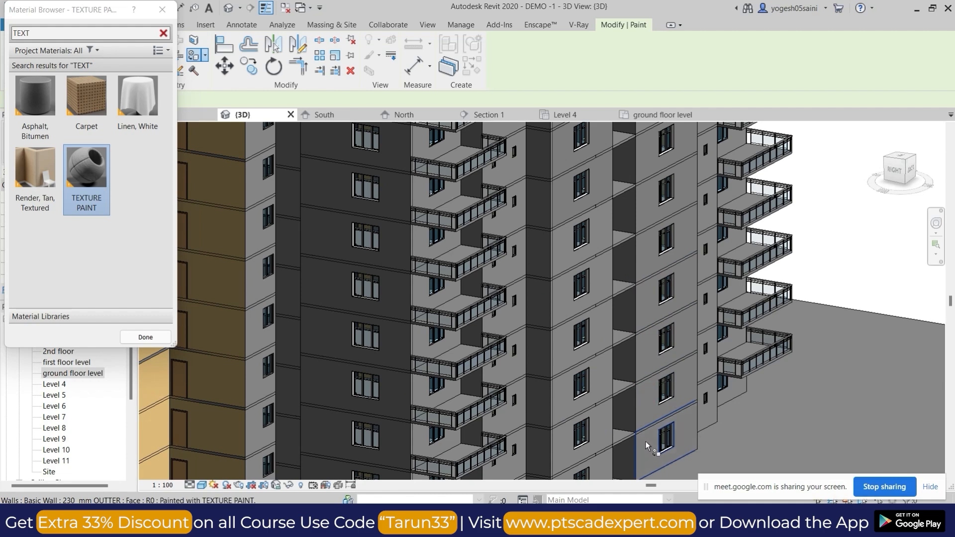
scroll(646, 440, down, 5)
key(Escape)
Select every 230 mm OUTTER wall in the project from one outer wall of the facade.
scroll(645, 244, up, 4)
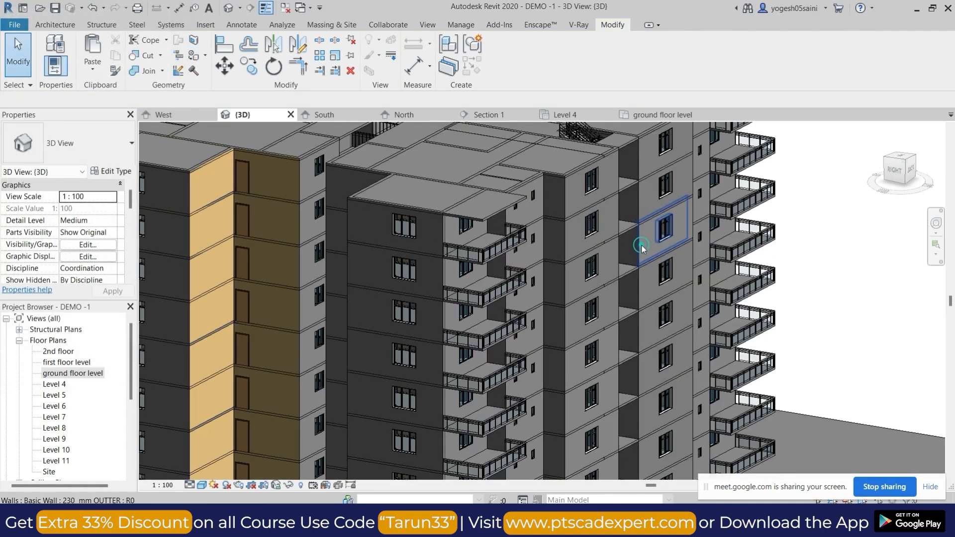
click(642, 246)
key(s)
key(a)
scroll(639, 313, down, 5)
shift+middle_drag(640, 315, 348, 301)
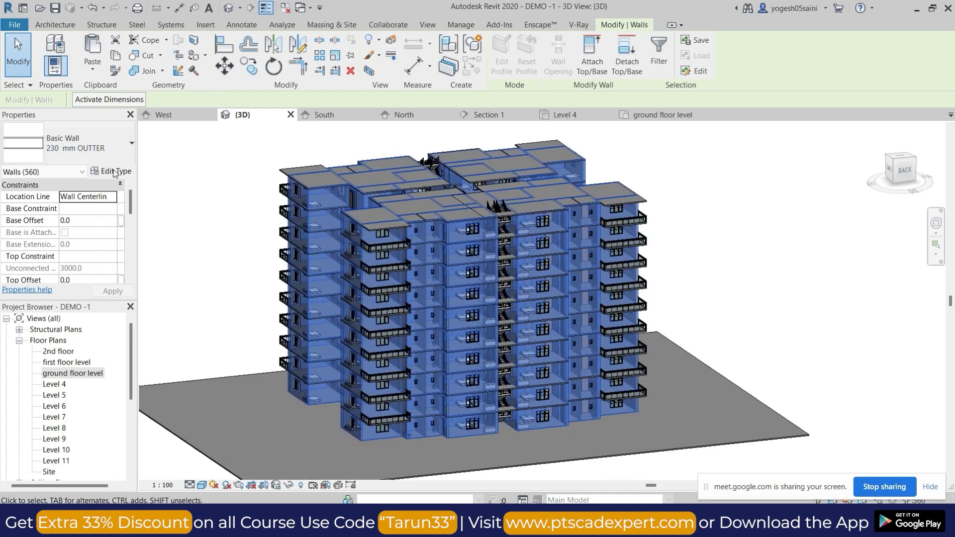
Edit the wall type's structure and assign TEXTURE PAINT to the exterior Finish 1 [4] layer by searching for TEXTU.
click(114, 172)
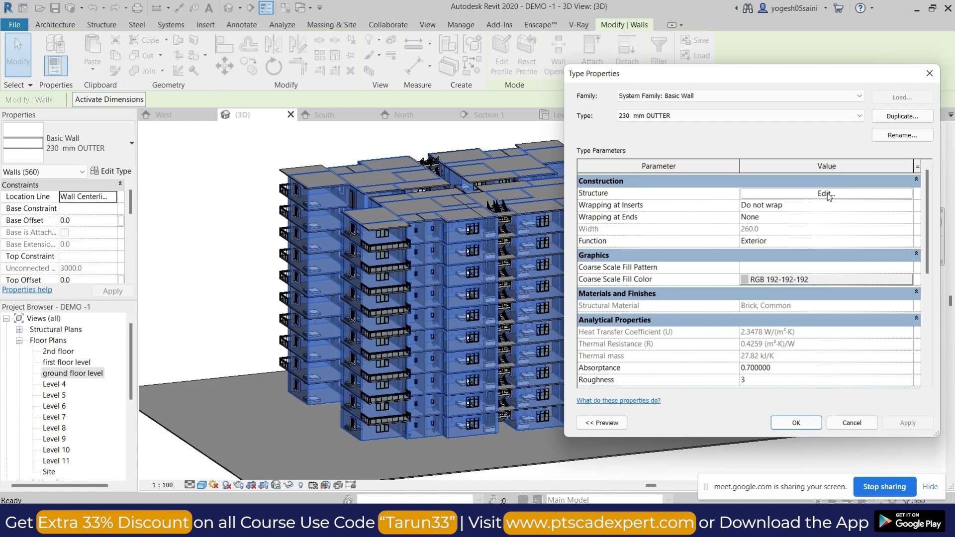
click(828, 193)
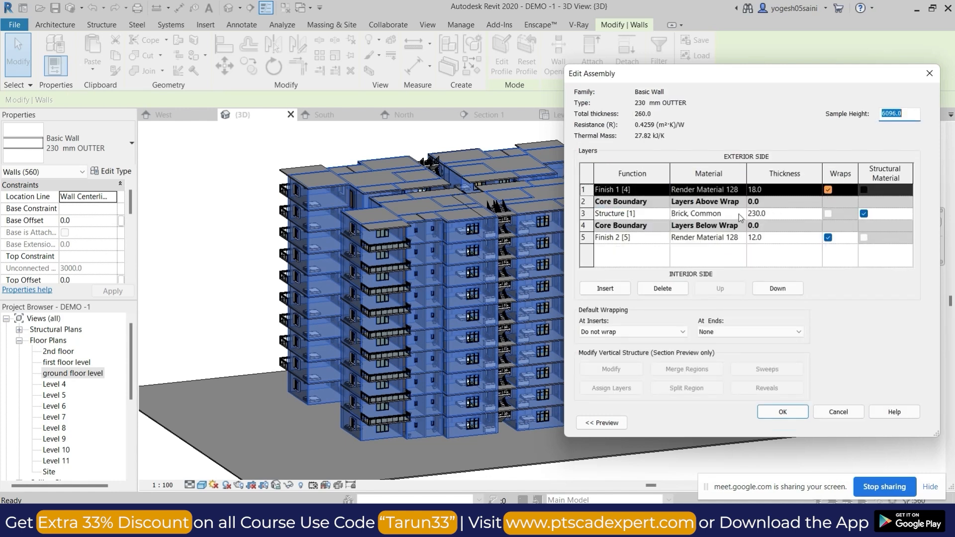
click(744, 190)
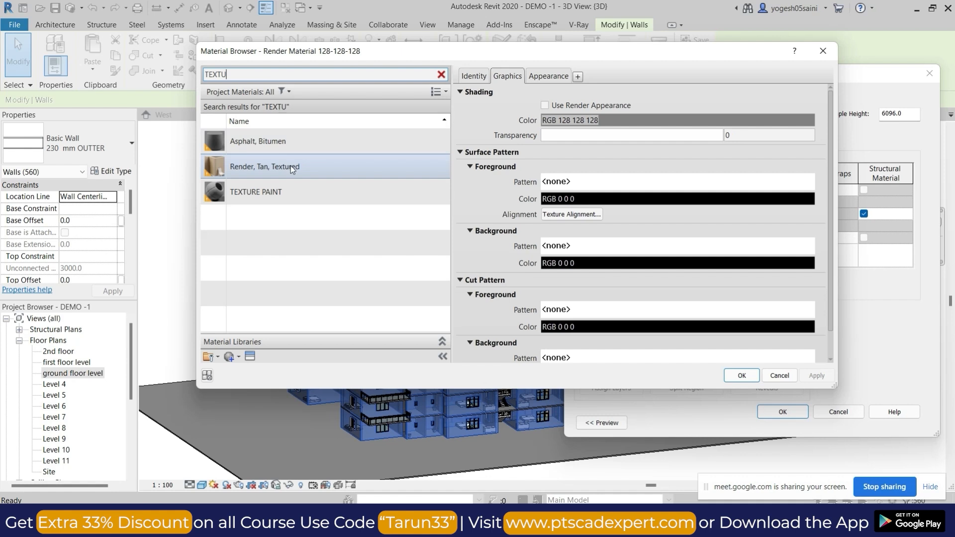
click(287, 191)
click(742, 376)
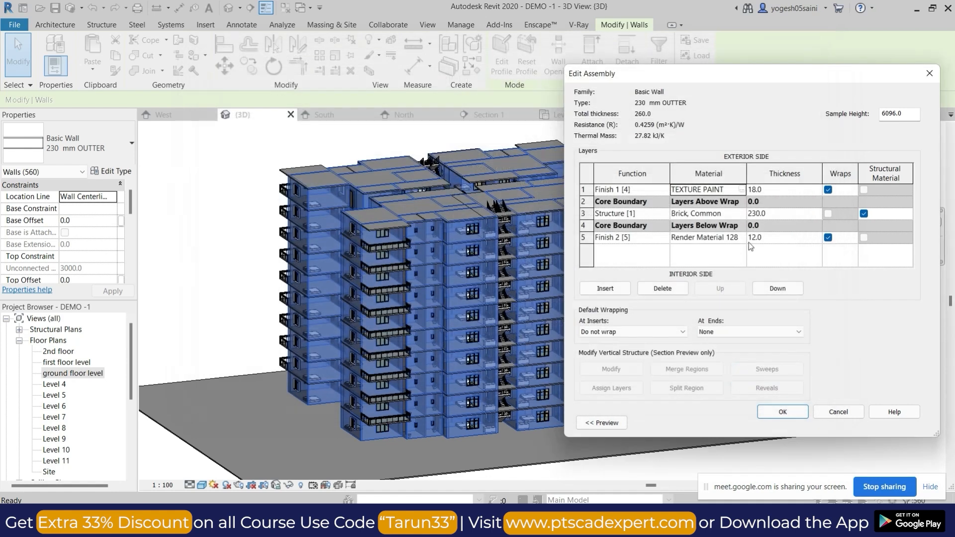
Assign TEXTURE PAINT to the interior Finish 2 [5] layer, accept the wall type changes and clear the selection.
click(749, 243)
click(742, 238)
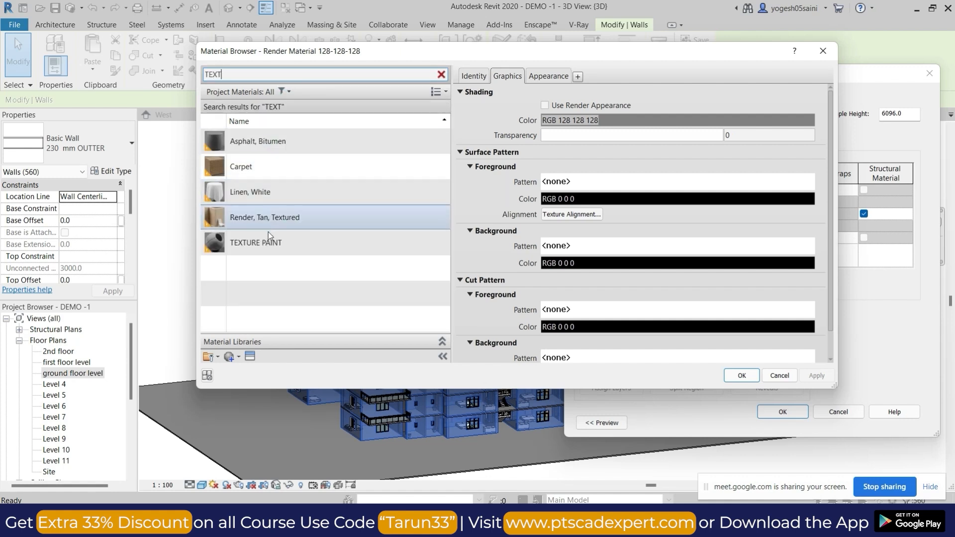
click(268, 242)
click(742, 376)
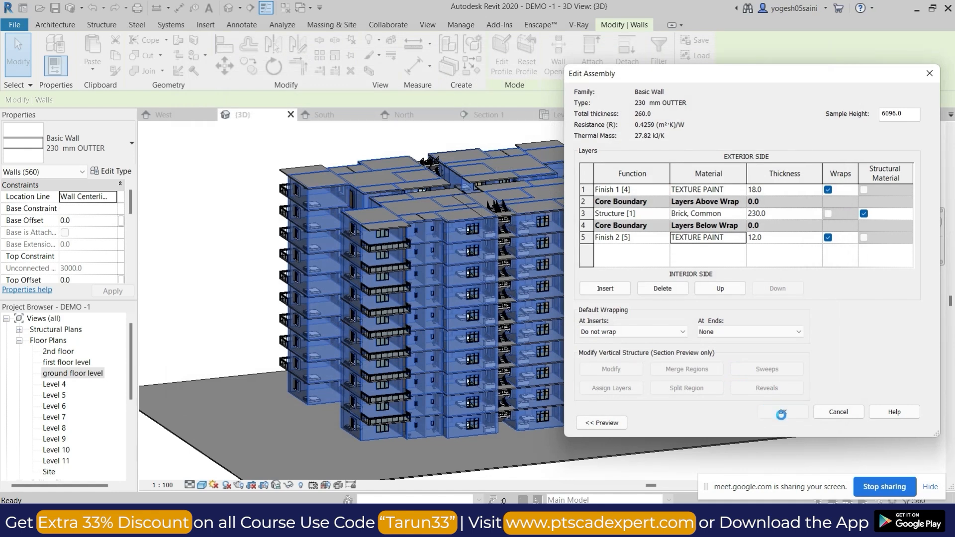
click(790, 422)
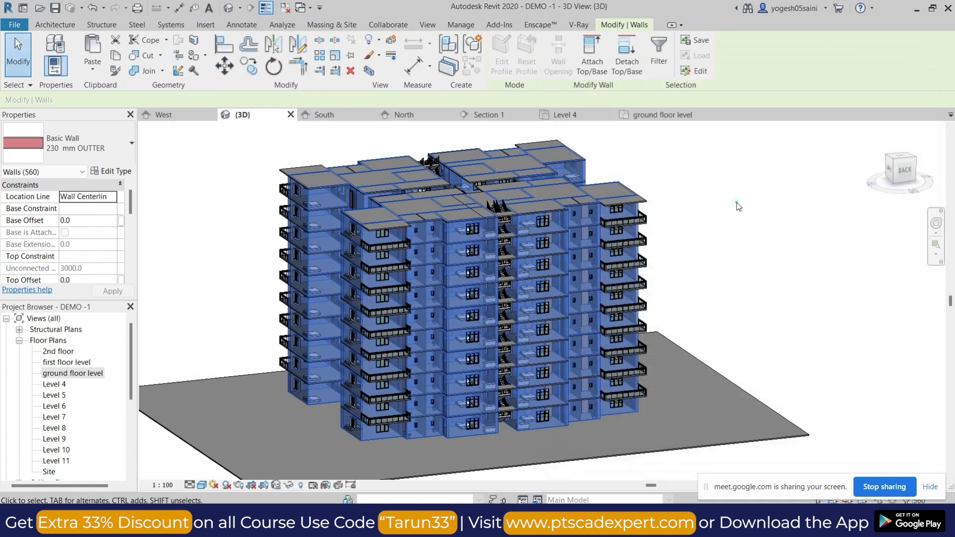
click(737, 206)
Set the 3D view to Fine detail level and the Realistic visual style.
click(198, 487)
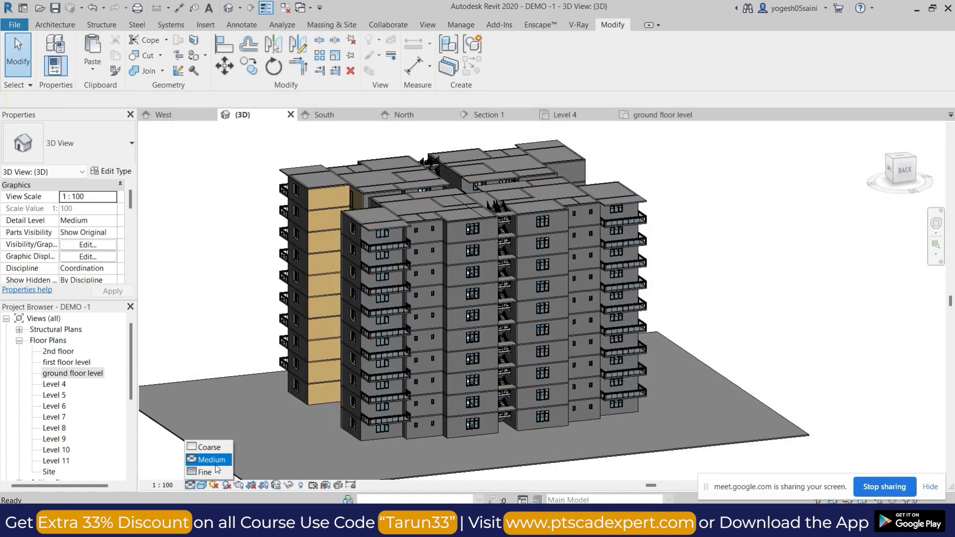
click(202, 472)
click(201, 485)
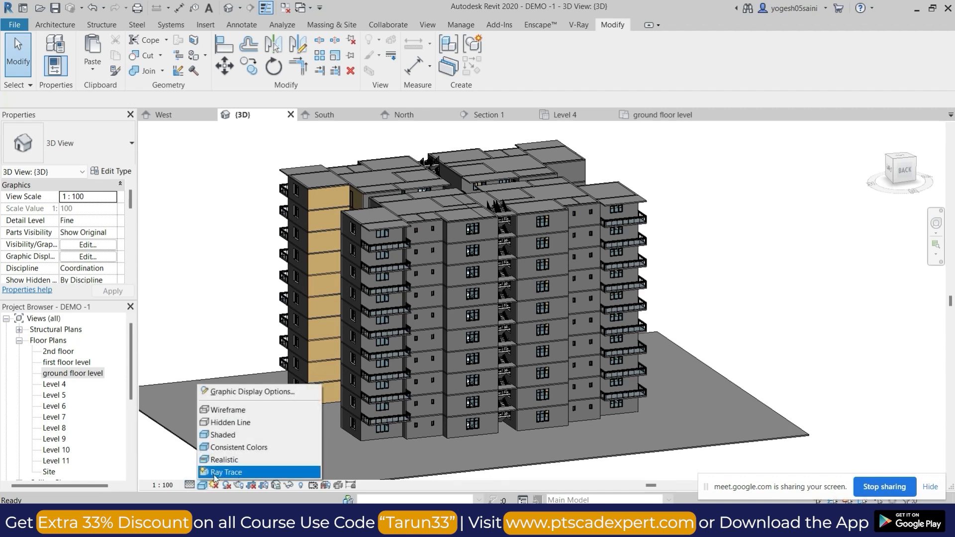
click(244, 461)
Examine the texture on the outer walls from several sides of the building, up close and from afar.
shift+middle_drag(334, 396, 470, 387)
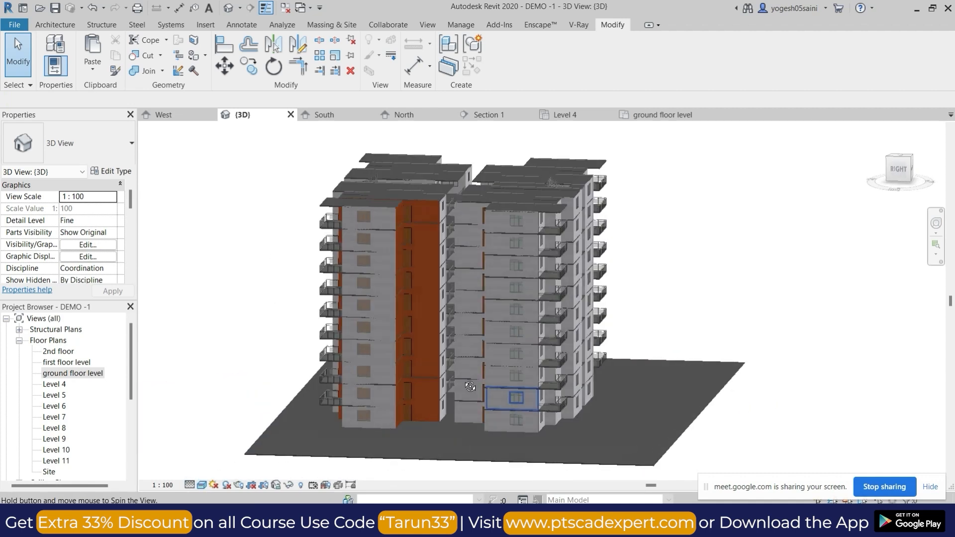
scroll(560, 320, up, 5)
scroll(584, 315, down, 3)
shift+middle_drag(667, 318, 553, 324)
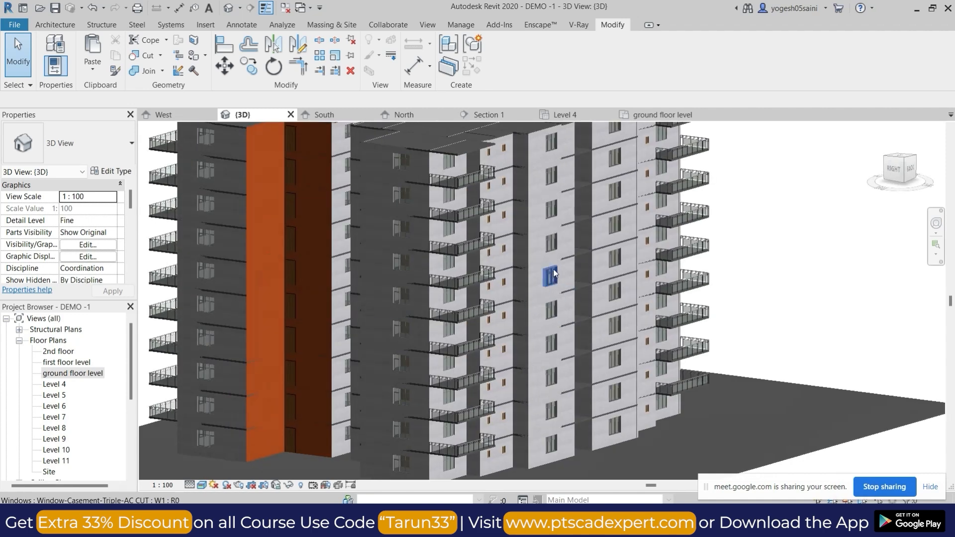
scroll(496, 301, up, 8)
scroll(527, 296, down, 10)
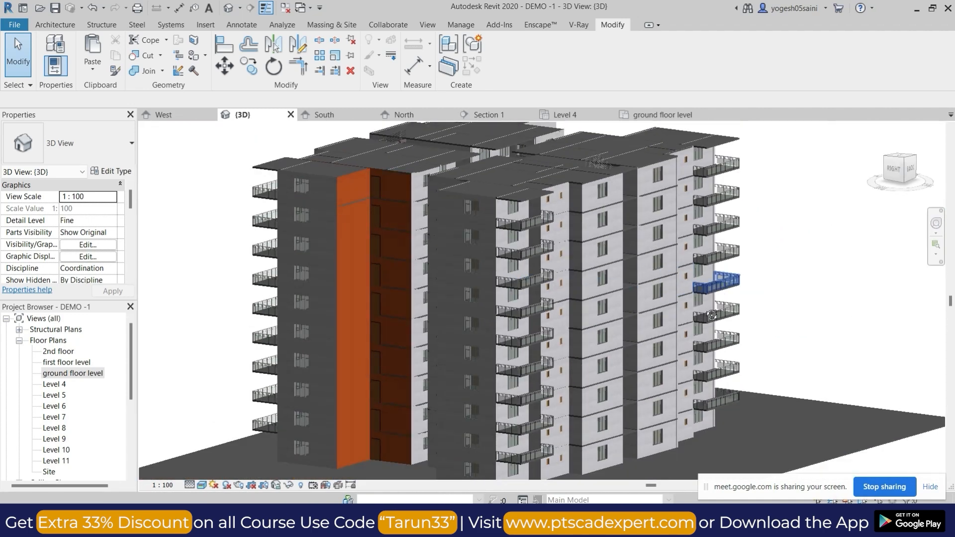
shift+middle_drag(712, 315, 515, 292)
scroll(581, 254, up, 8)
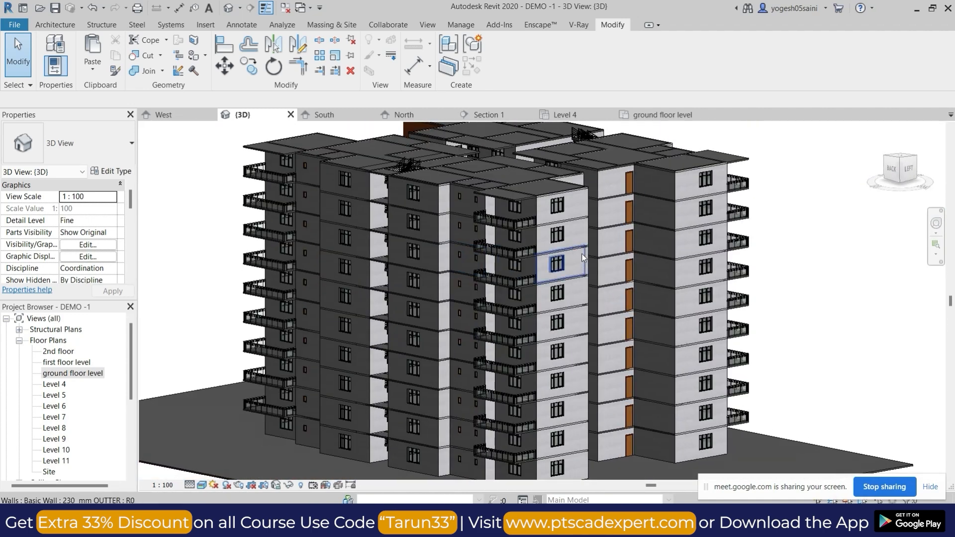
scroll(495, 269, down, 6)
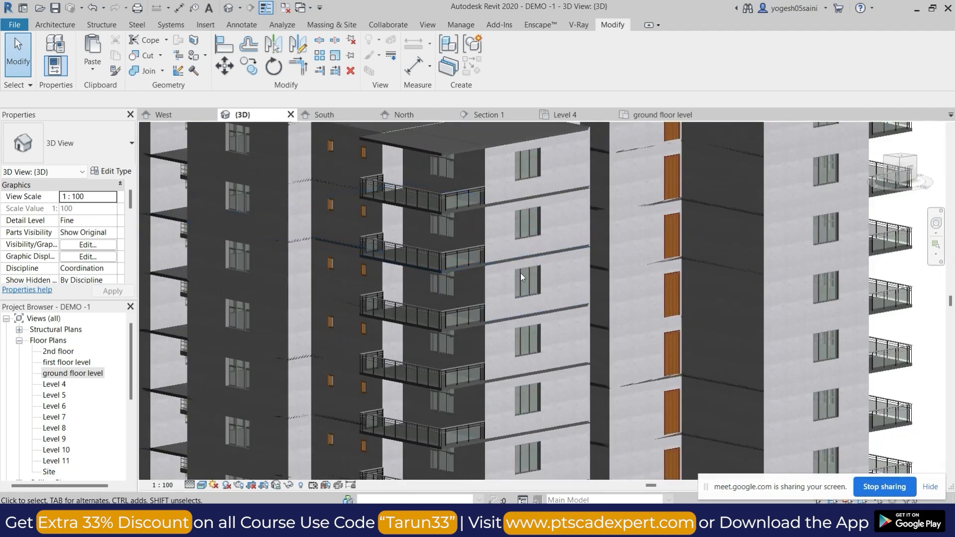
shift+middle_drag(520, 273, 685, 329)
scroll(686, 326, down, 2)
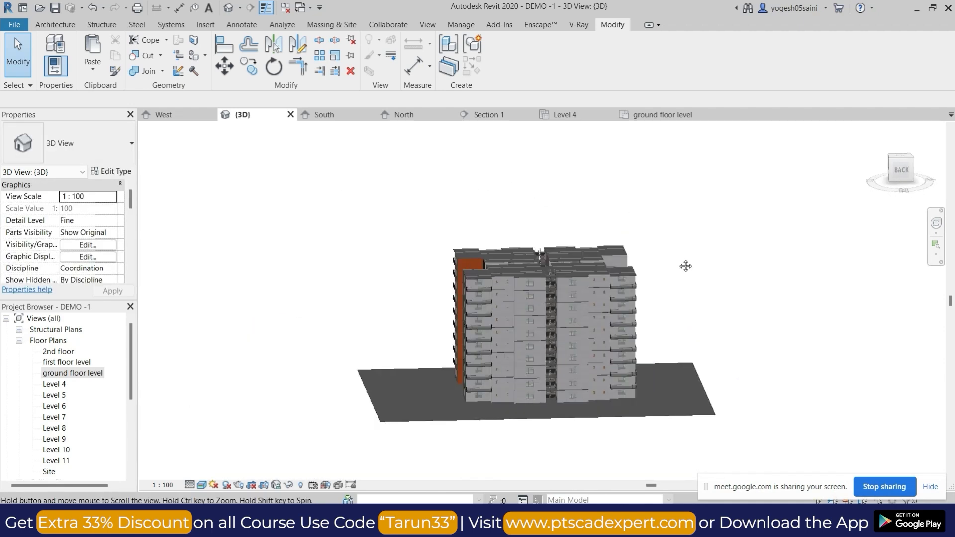
shift+middle_drag(687, 266, 710, 296)
Turn the 3D view to the top orientation and set its visual style to Shaded.
click(901, 162)
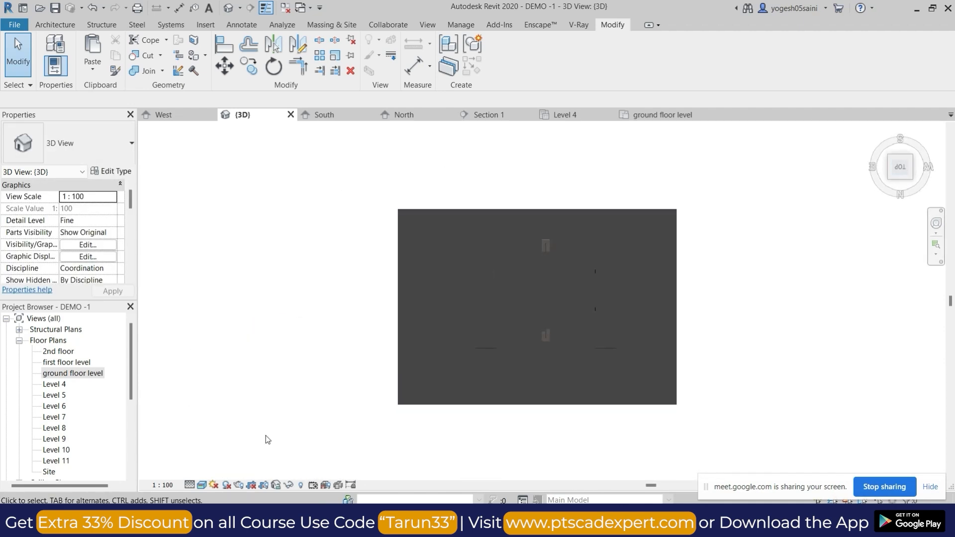
click(202, 485)
click(237, 437)
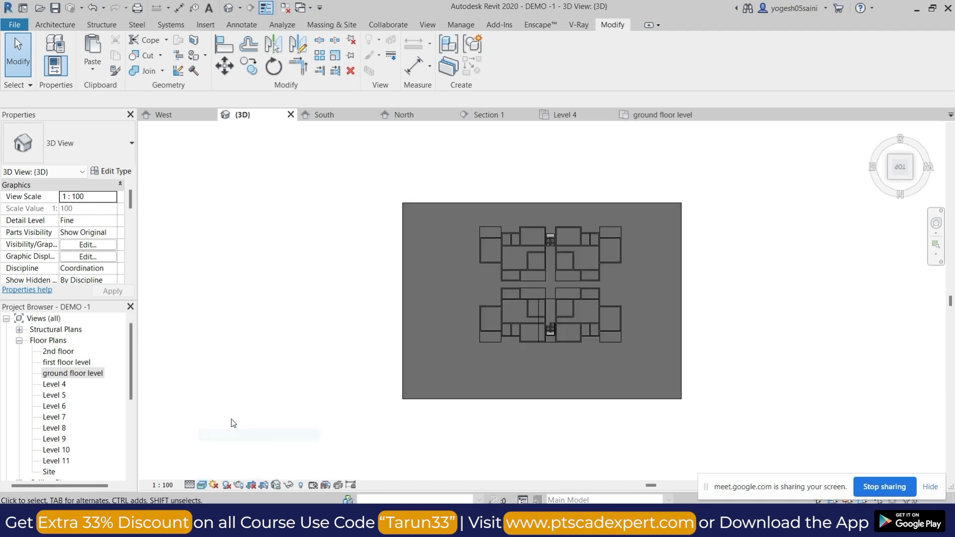
Create a toposurface at a negative elevation by placing boundary points in a wide irregular polygon around the building and its slab.
click(332, 24)
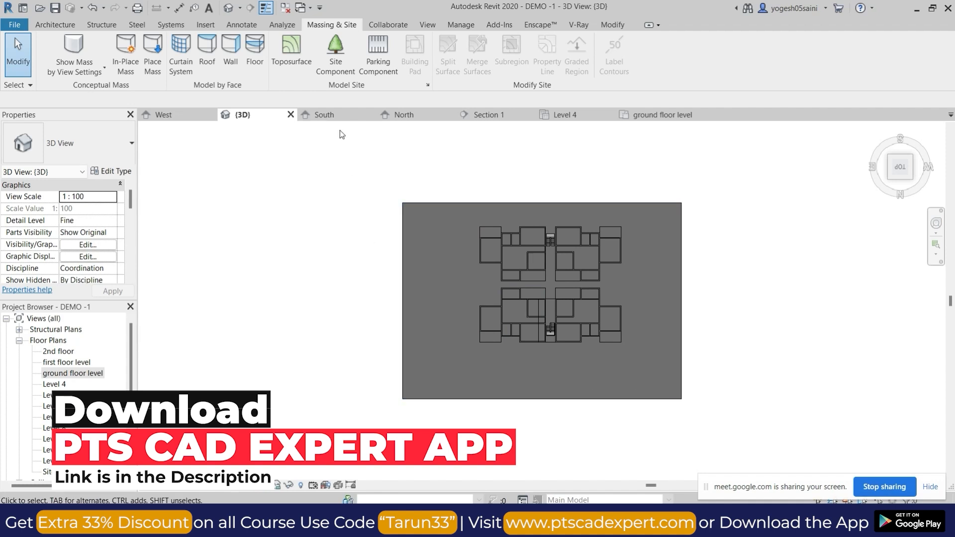
click(292, 52)
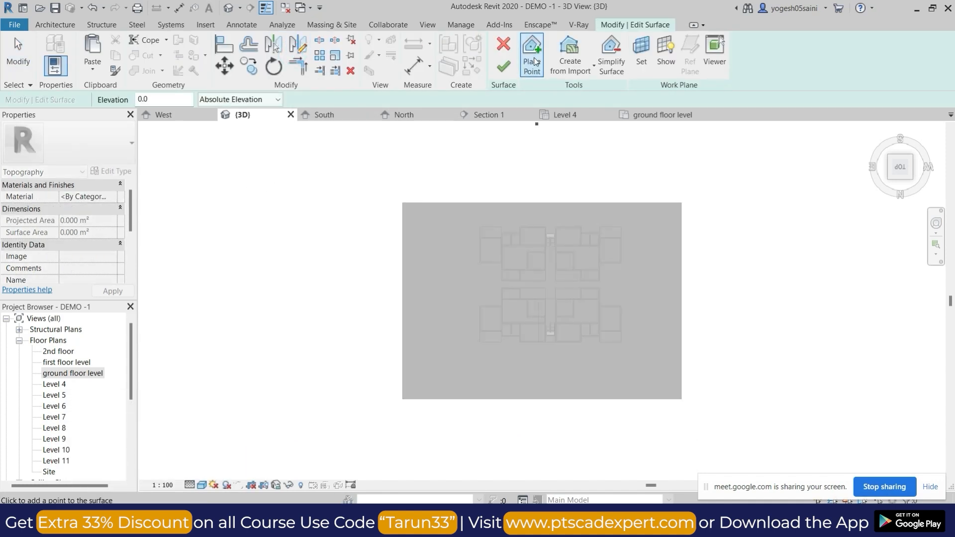
click(504, 44)
click(292, 53)
scroll(515, 209, down, 5)
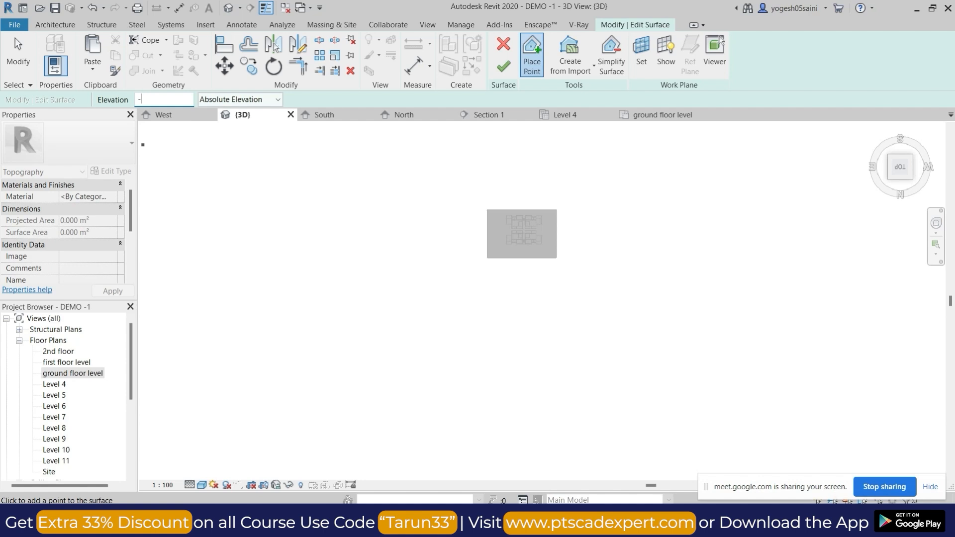
click(397, 173)
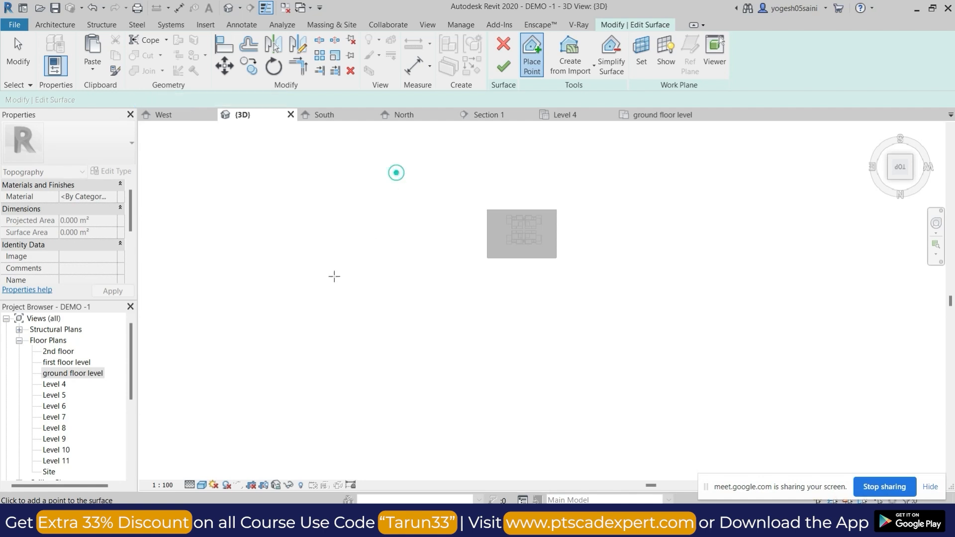
click(325, 301)
click(346, 378)
click(578, 413)
click(781, 409)
click(855, 329)
click(823, 231)
click(518, 151)
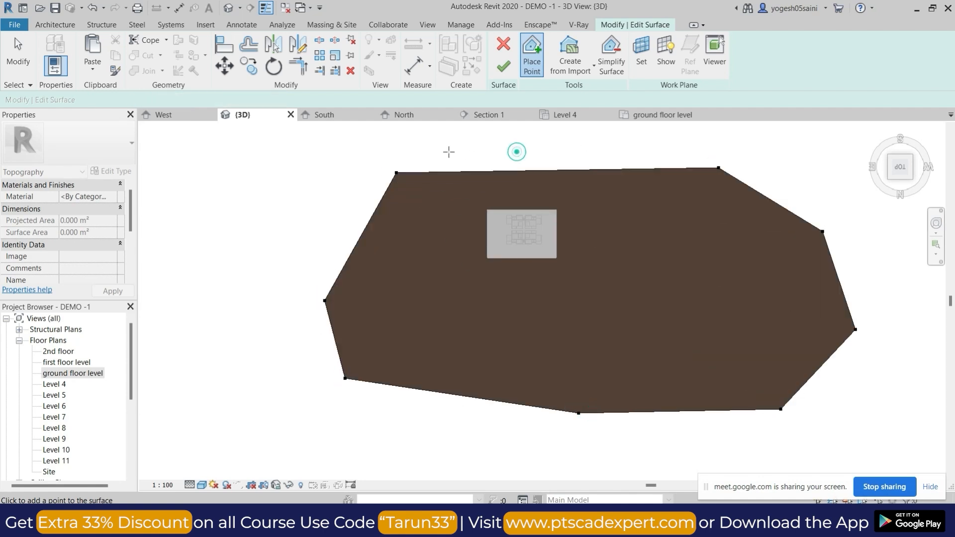
click(393, 163)
click(275, 231)
click(504, 66)
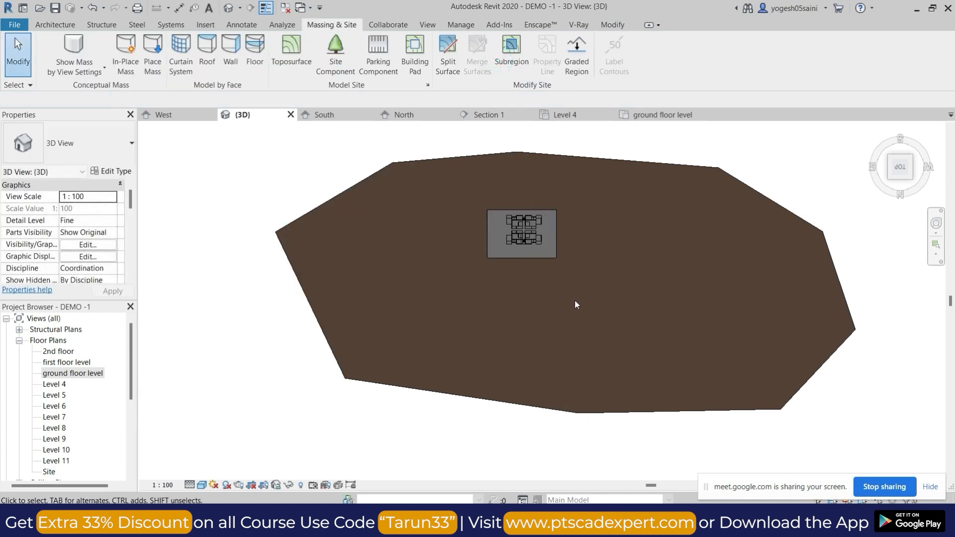
Start a subregion on the toposurface and sketch a long rectangle about 27000 mm wide along the building slab's lower edge in plan.
click(517, 63)
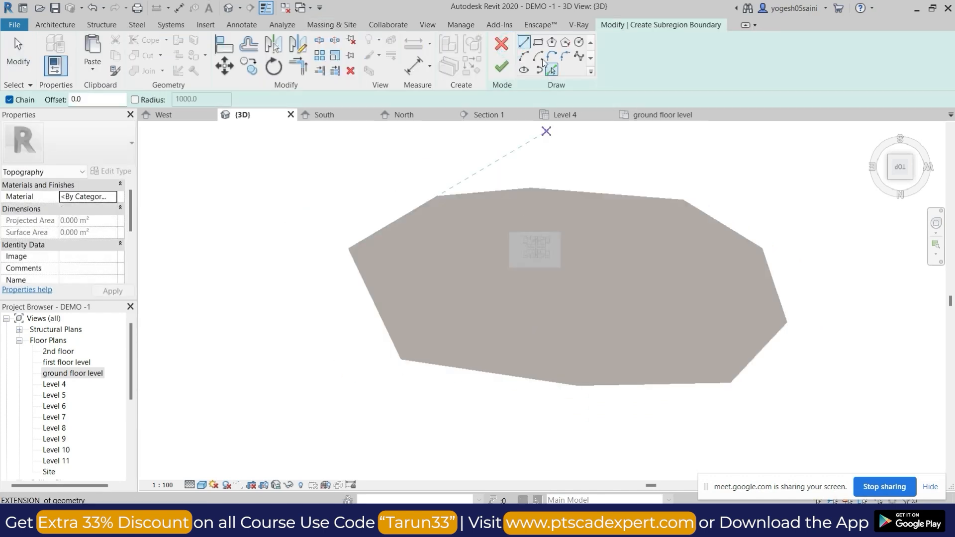
click(444, 270)
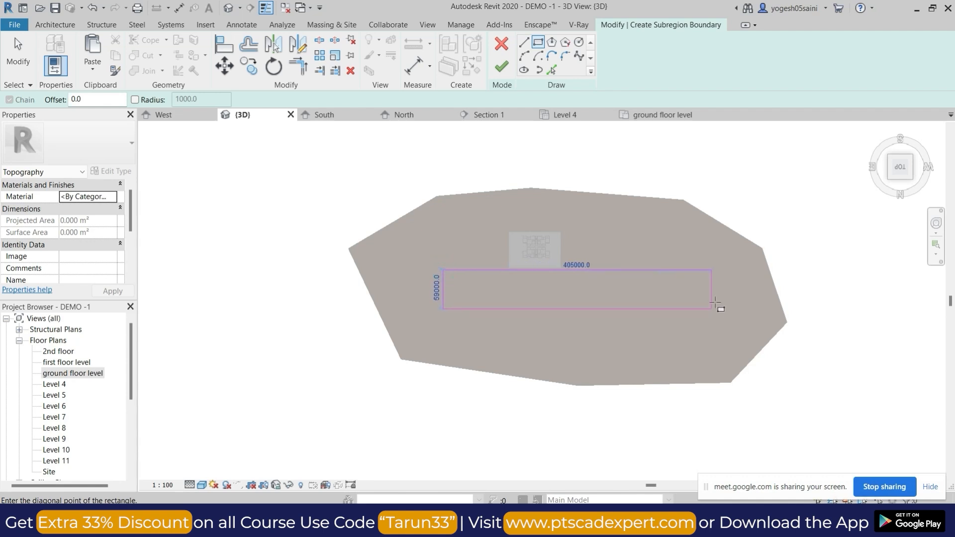
click(568, 270)
scroll(571, 265, up, 2)
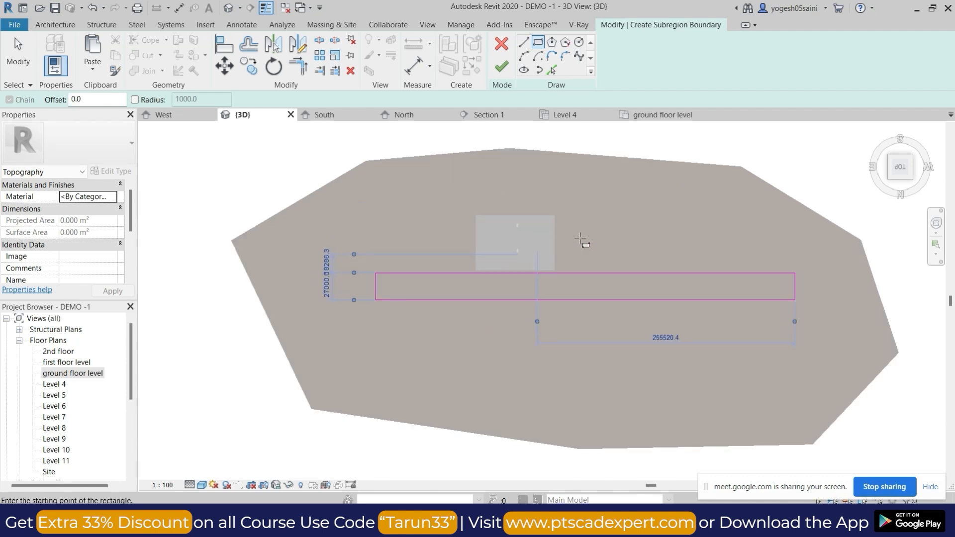
Sketch a narrow branch about 86000 mm long off the rectangle's upper edge, to the right of the building.
click(525, 44)
click(602, 272)
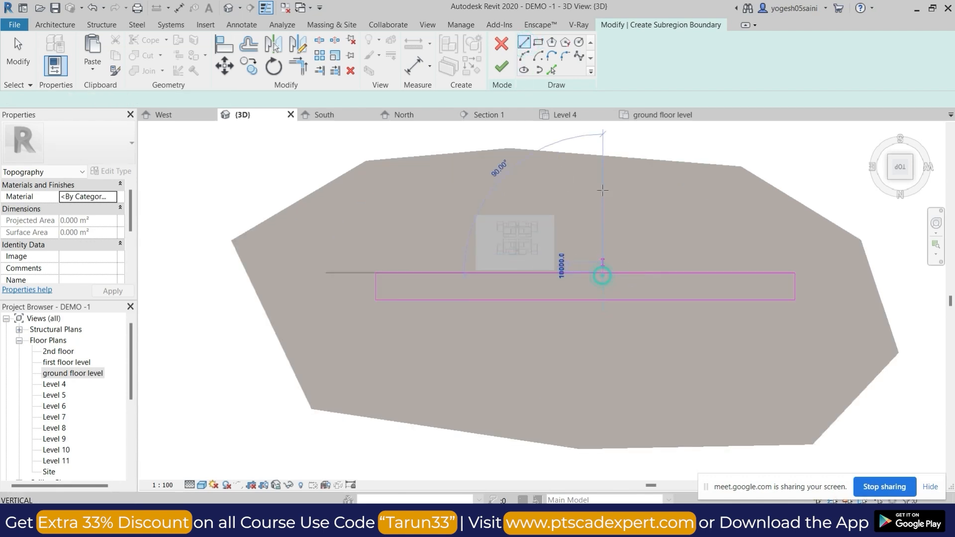
click(603, 187)
click(622, 272)
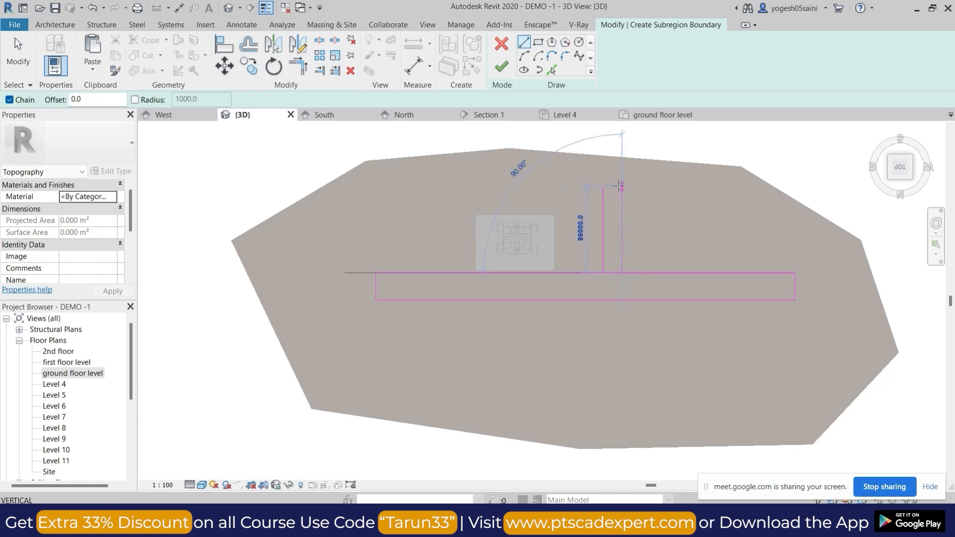
click(622, 186)
click(596, 186)
key(Escape)
Sketch a second branch about 72700 mm long off the rectangle's upper edge, to the left of the building.
click(427, 272)
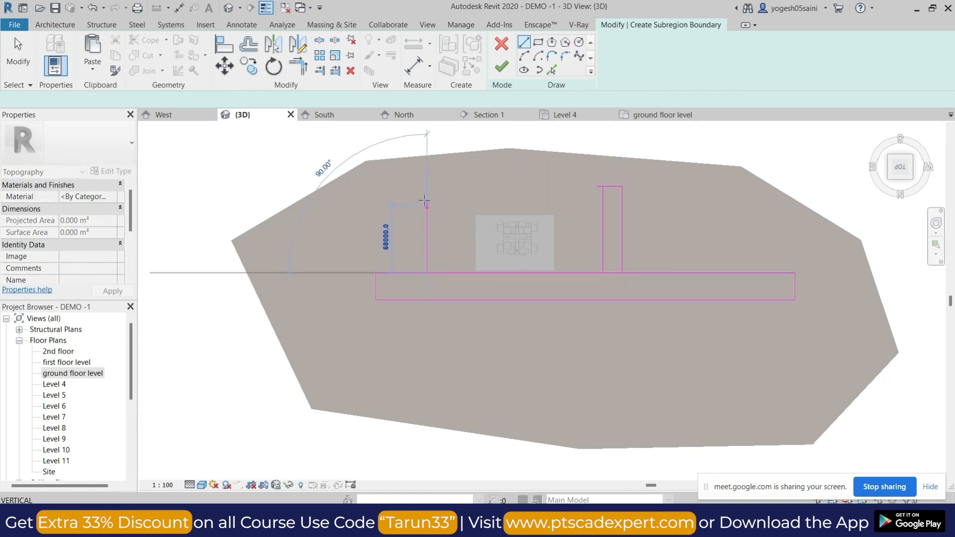
click(401, 272)
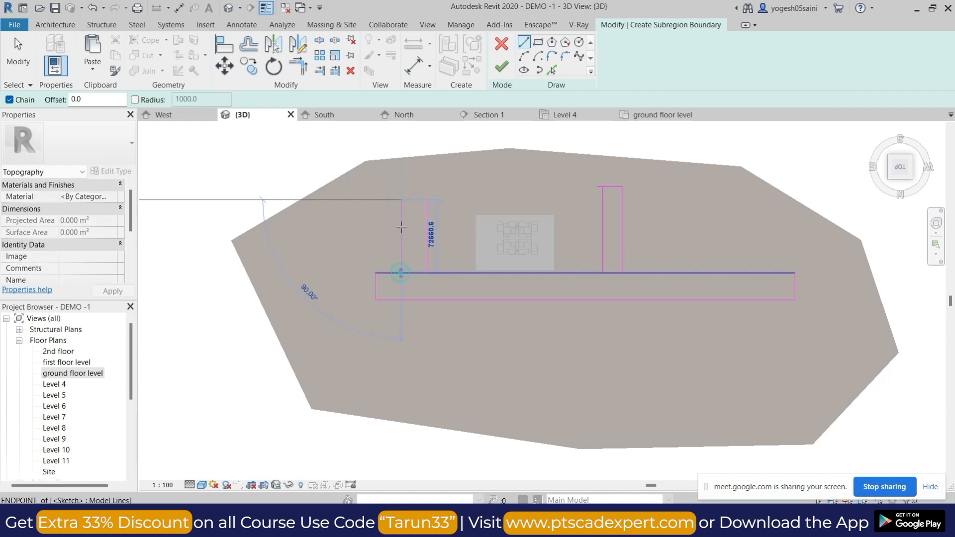
click(401, 200)
click(427, 200)
Split the rectangle's upper edge at the right branch and trim the edge with both branches into one continuous outline.
click(320, 40)
click(613, 274)
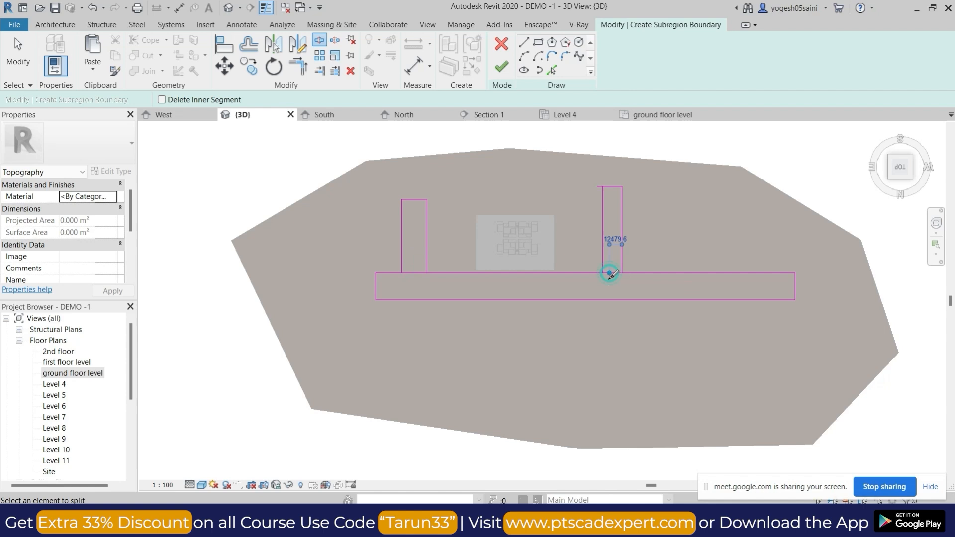
key(Escape)
key(t)
key(r)
click(428, 264)
click(443, 273)
click(603, 270)
click(587, 274)
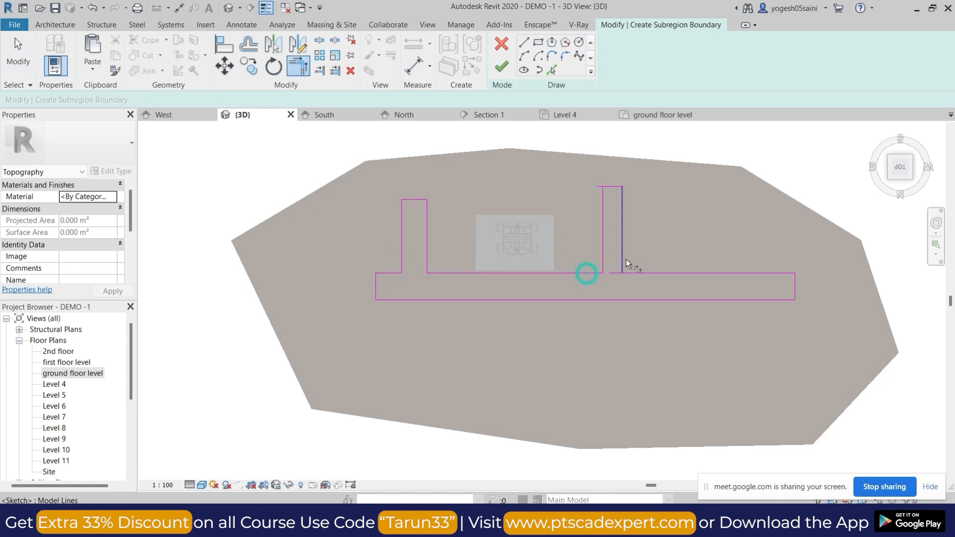
Assign the Damp-proofing material to the road subregion.
click(113, 197)
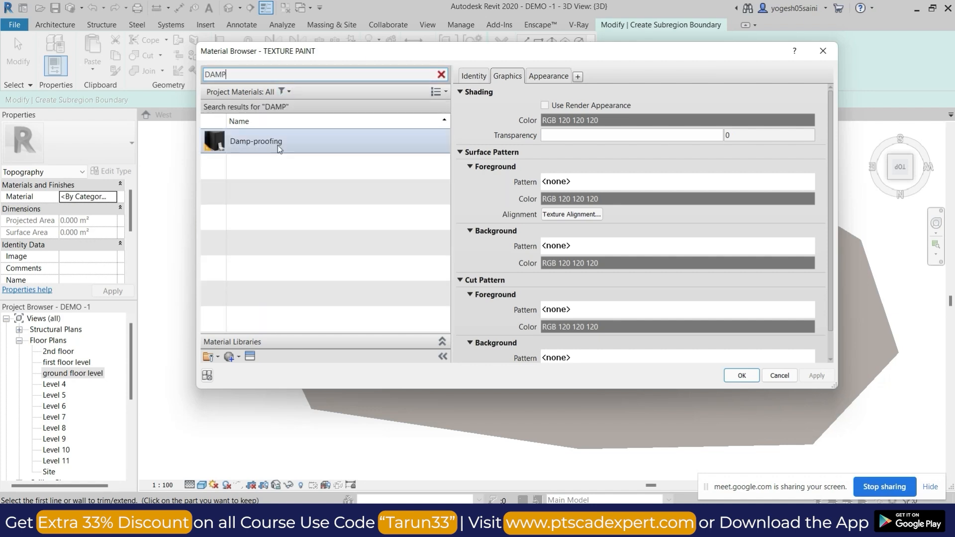
click(276, 144)
click(739, 376)
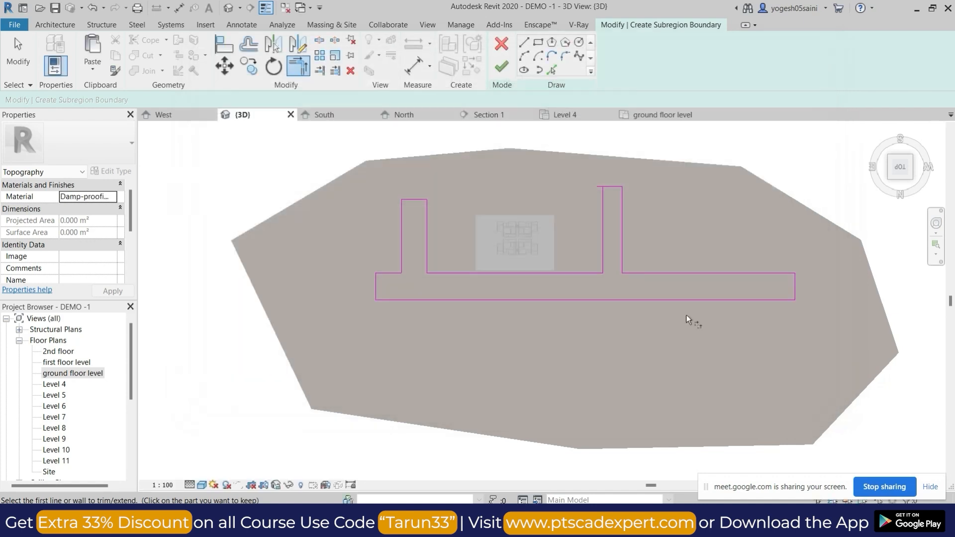
Trim the overhanging line at the far end of the right branch and finish the subregion.
click(506, 69)
click(603, 196)
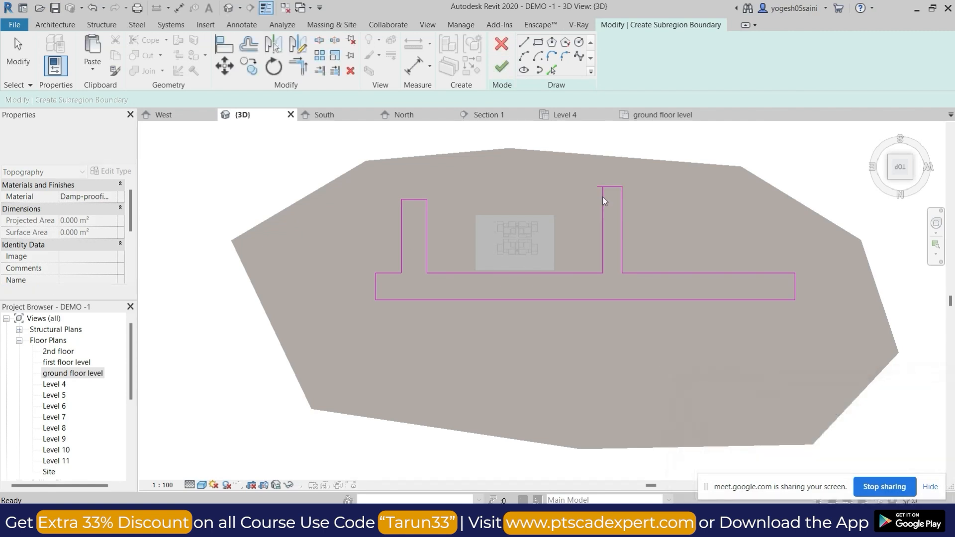
key(t)
key(r)
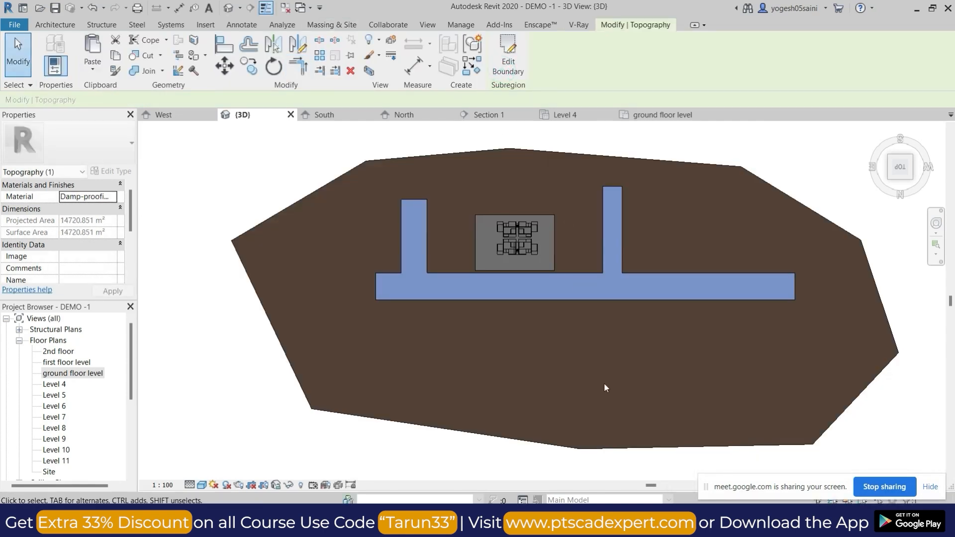
key(Escape)
Split the toposurface with a line chain from its upper boundary corner, around the road's open side, to the opposite boundary edge.
shift+middle_drag(603, 384, 635, 202)
click(651, 186)
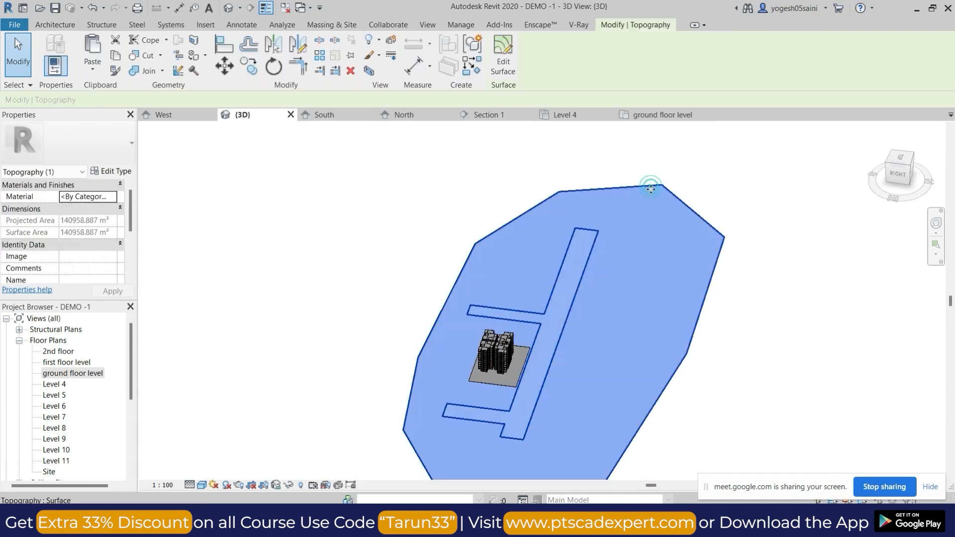
click(786, 190)
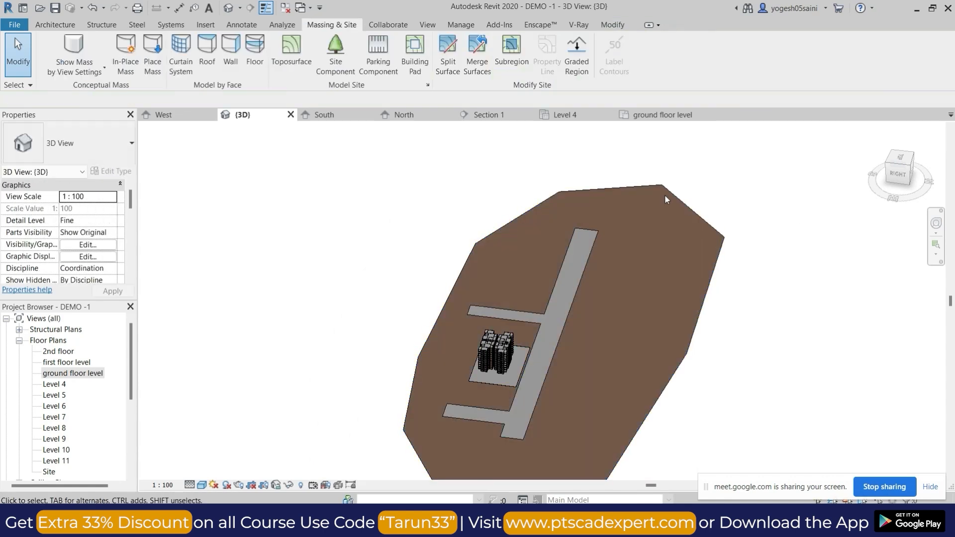
click(447, 54)
click(617, 186)
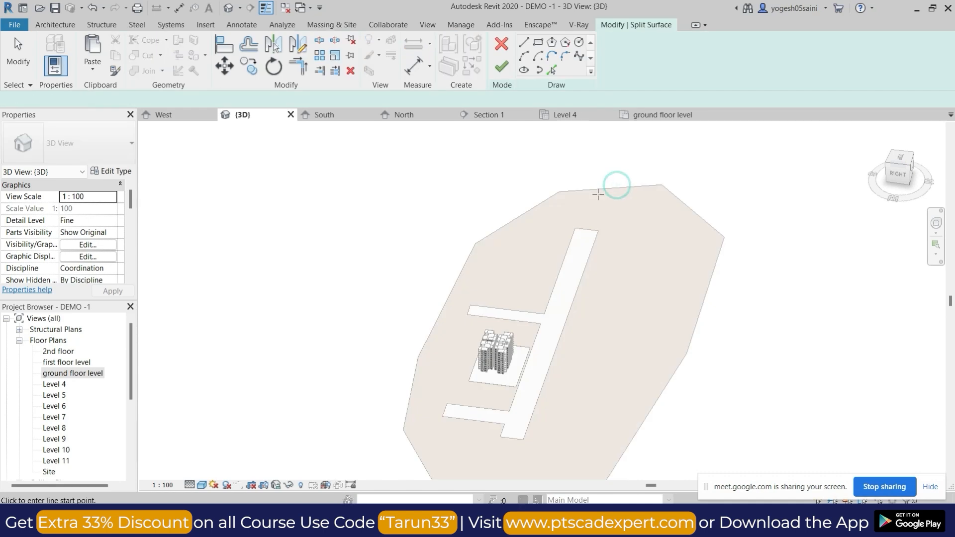
click(559, 193)
click(658, 282)
click(586, 433)
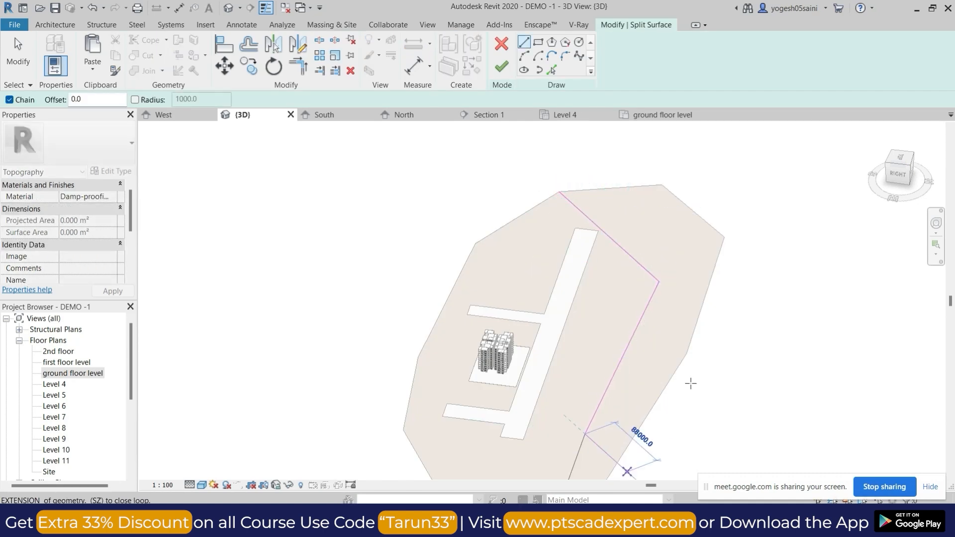
click(502, 66)
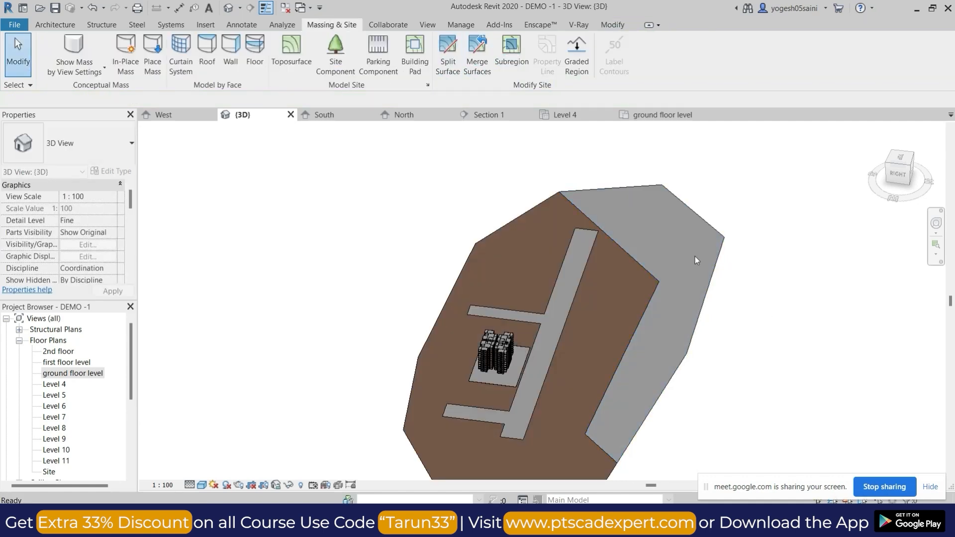
Select the two split toposurfaces in turn and compare their extents and materials.
click(699, 218)
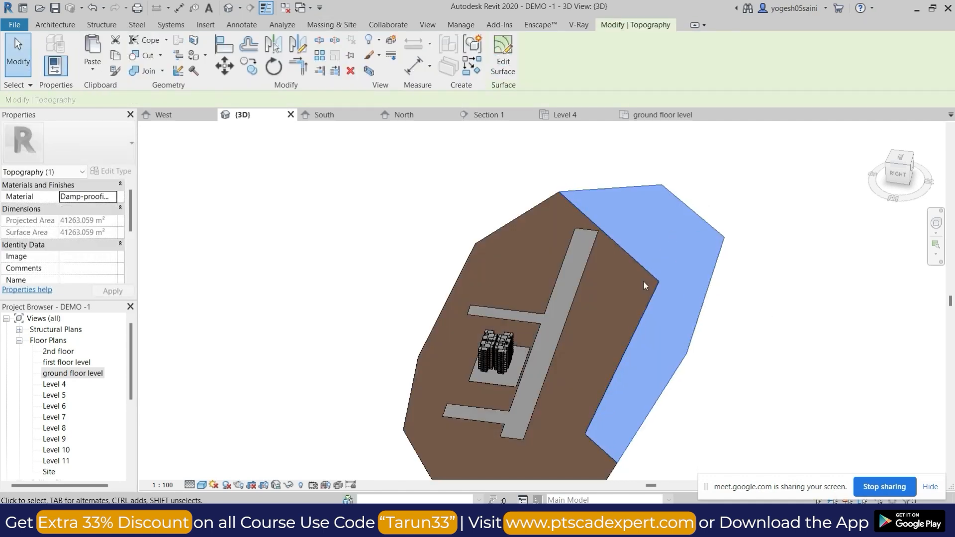
click(534, 206)
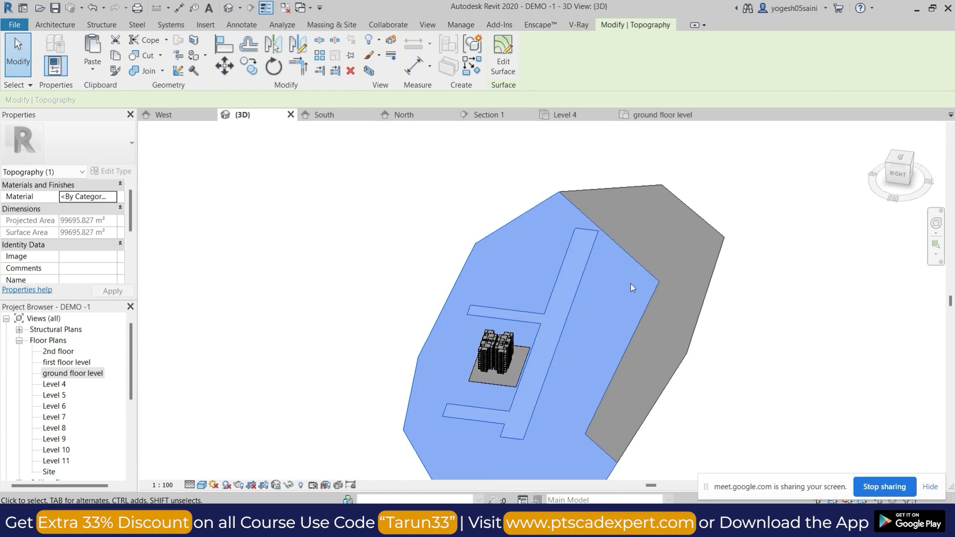
click(537, 159)
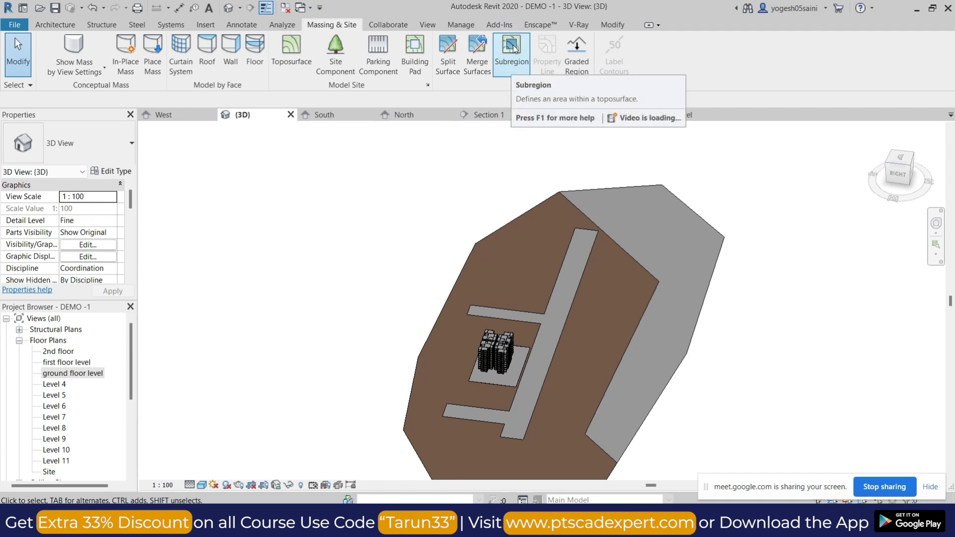
middle_drag(788, 385, 619, 359)
click(620, 353)
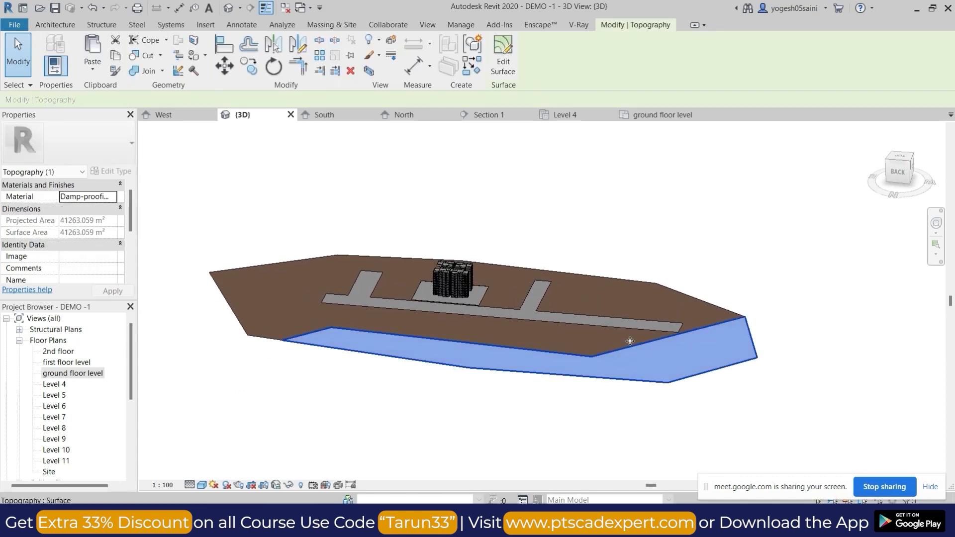
Open the material choice for the larger toposurface and search the project materials for GRASS.
click(638, 285)
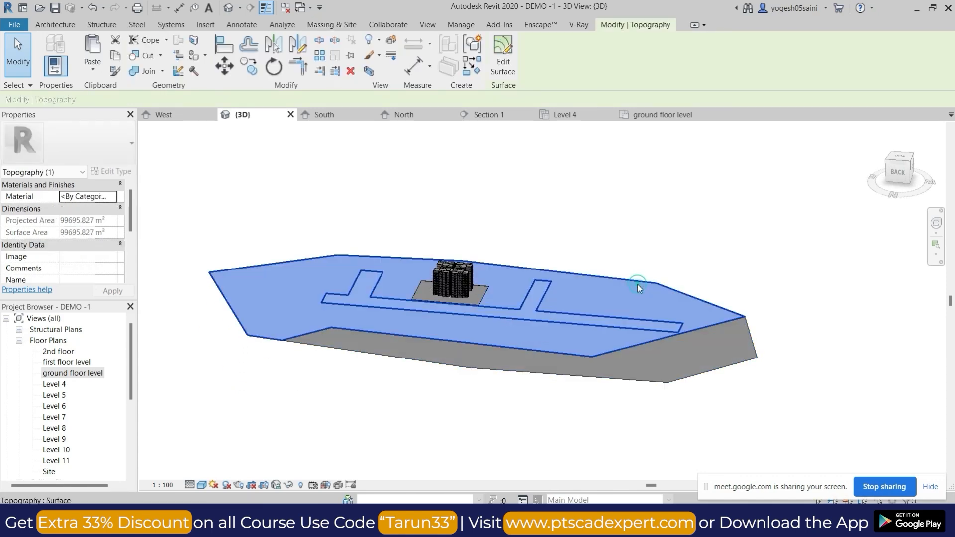
click(114, 197)
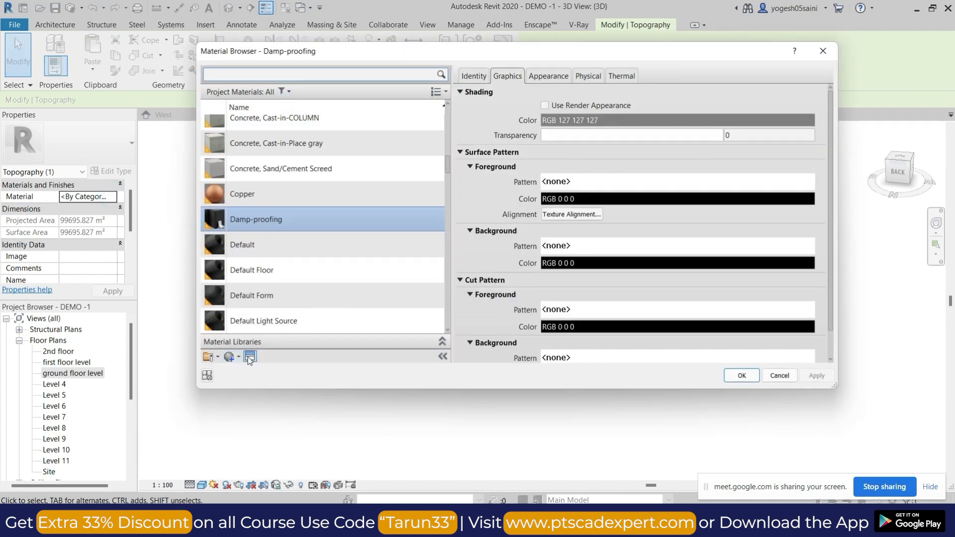
click(302, 75)
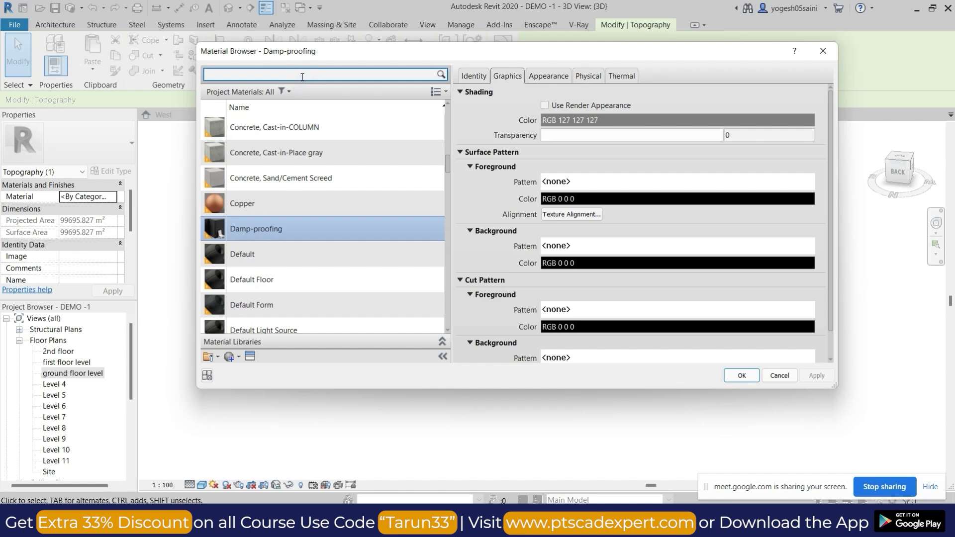
text(GRASS)
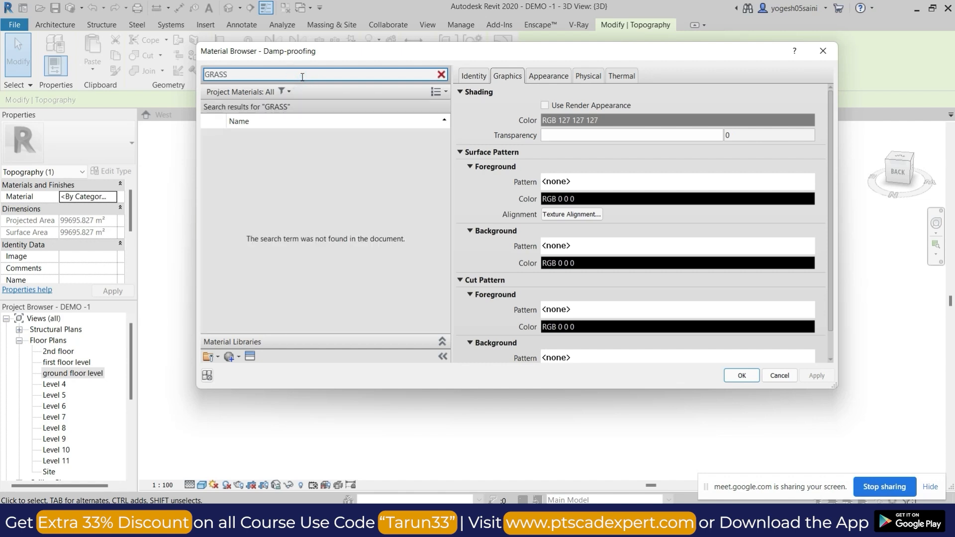
Look through the Appearance Library's Sitework assets for a grass appearance.
click(250, 356)
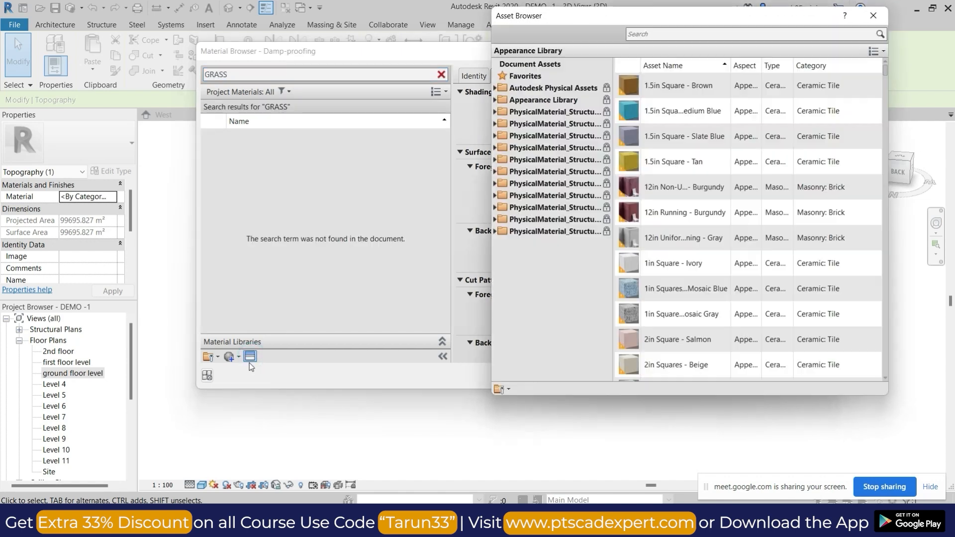
click(495, 101)
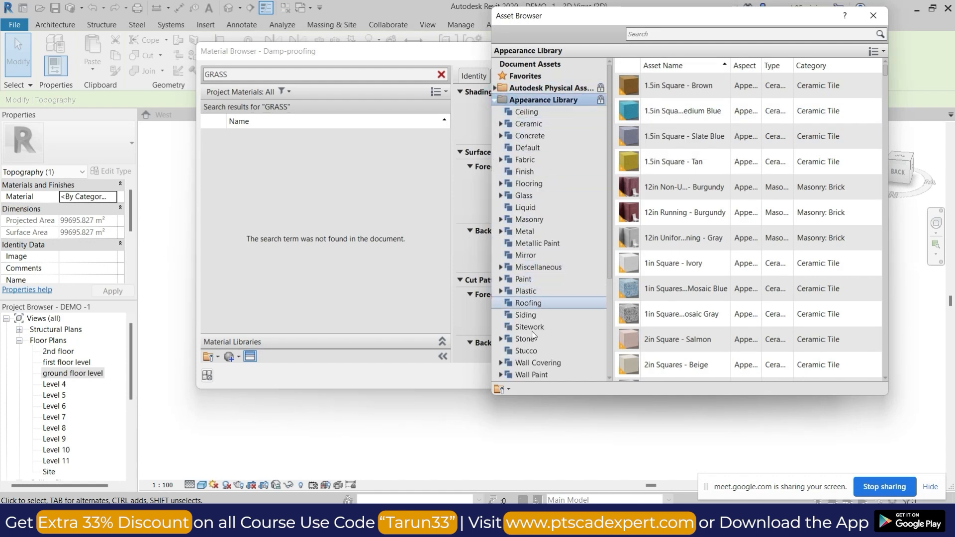
scroll(528, 289, down, 4)
scroll(522, 227, up, 1)
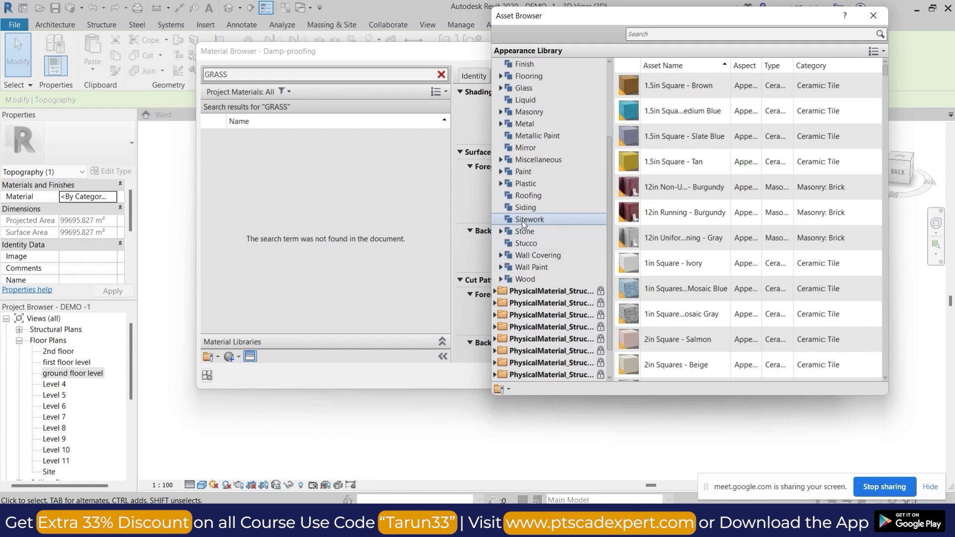
click(520, 219)
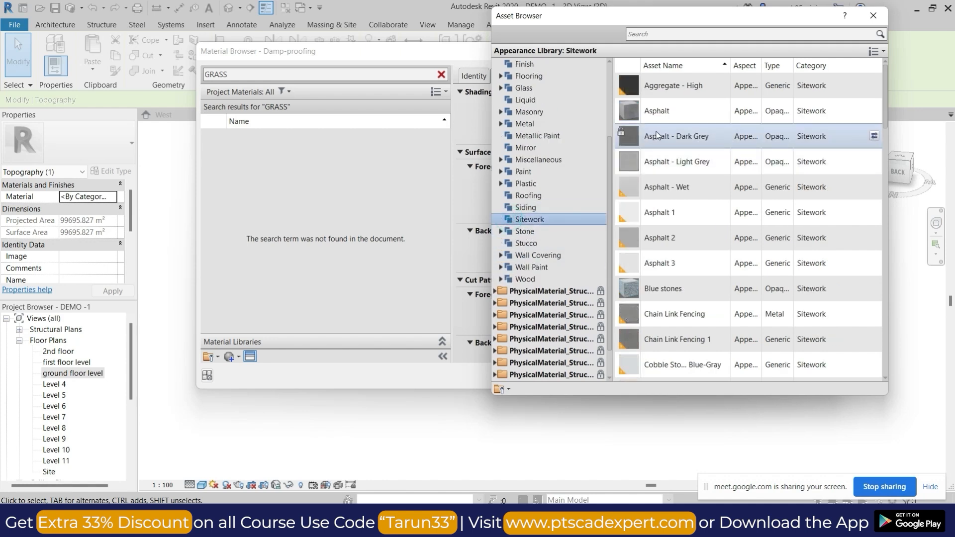
scroll(583, 211, down, 1)
scroll(539, 150, up, 2)
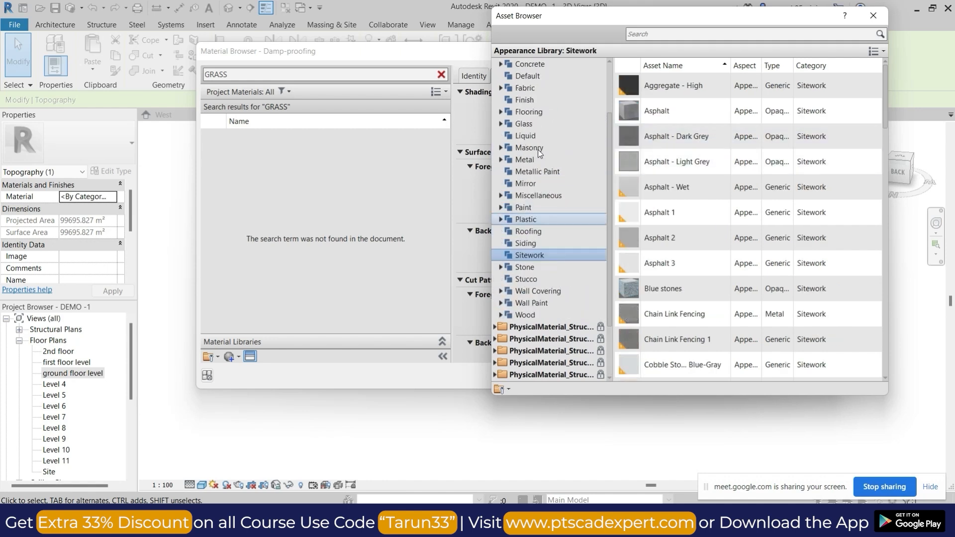
scroll(530, 194, up, 1)
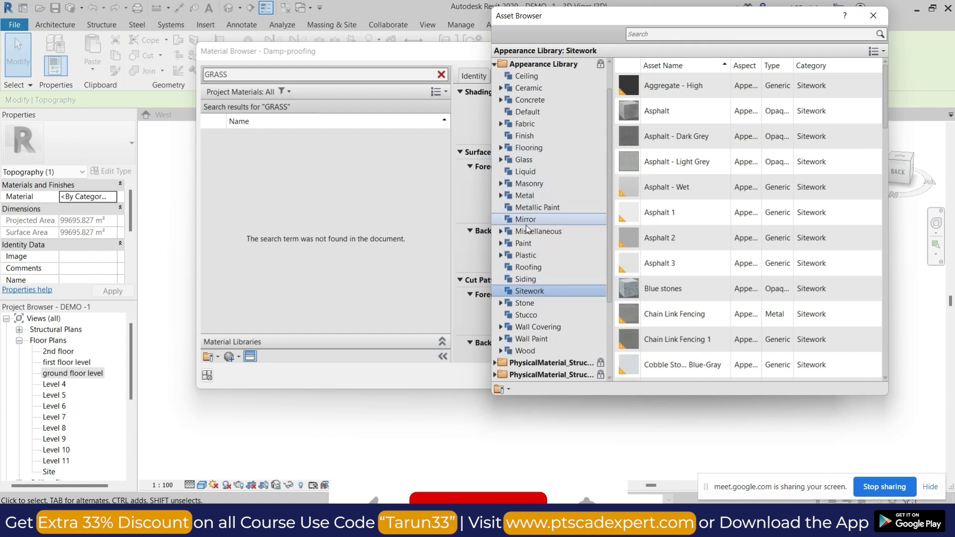
Search the appearance assets for GRASS and try to replace the Damp-proofing material's appearance with Grass - Raw Field.
click(665, 32)
text(GRASS)
key(Return)
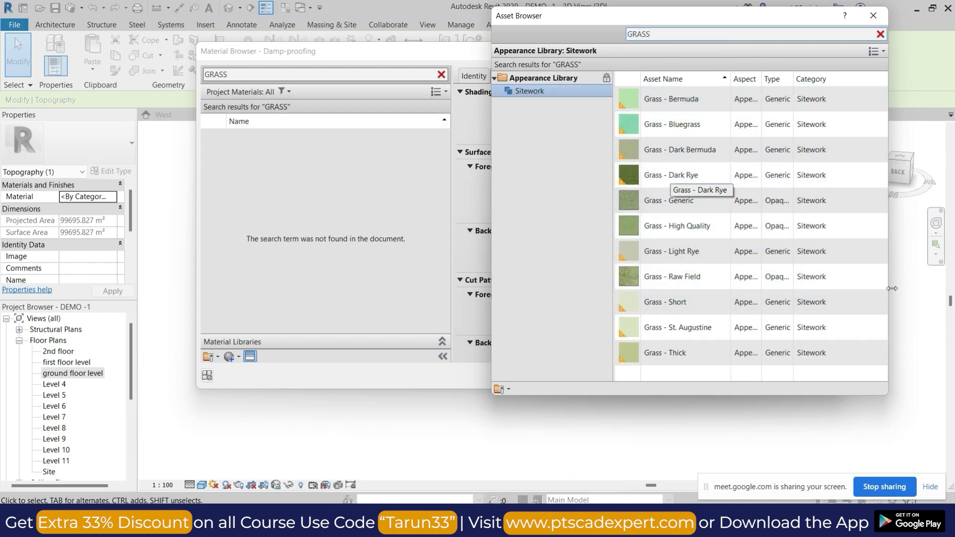
click(880, 277)
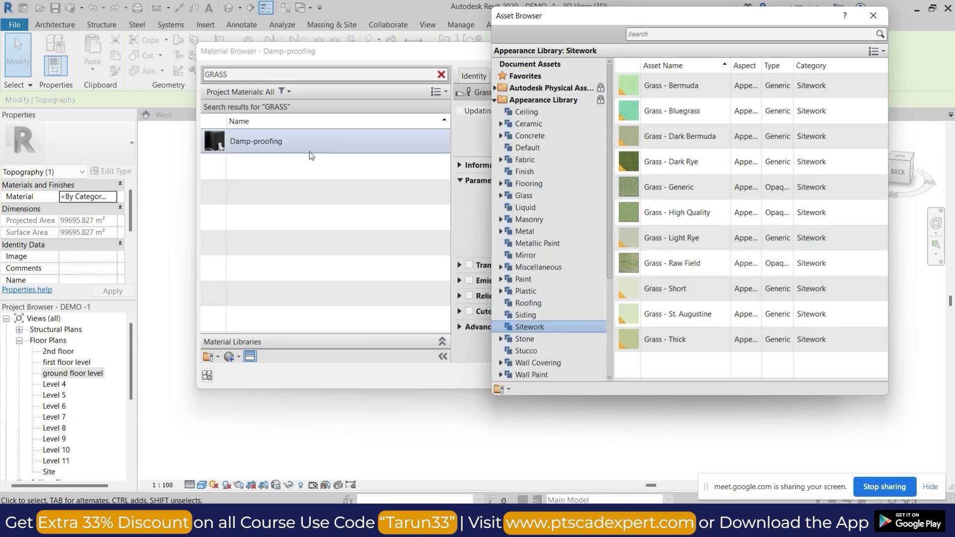
click(240, 357)
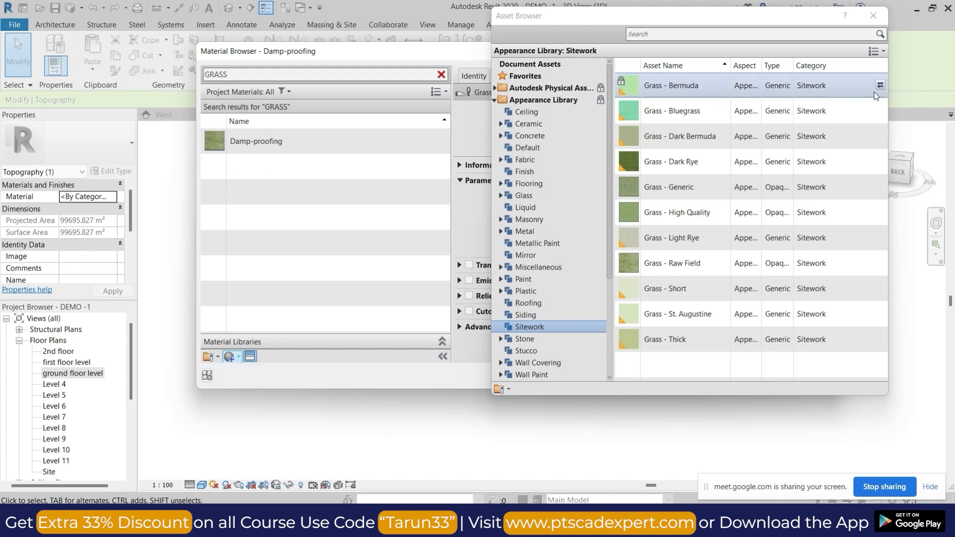
click(874, 16)
click(554, 261)
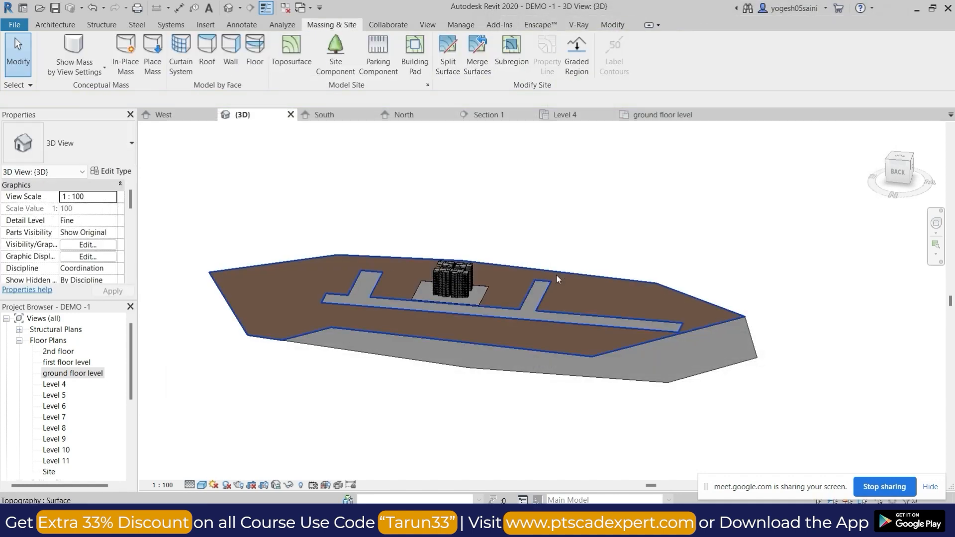
Edit the larger toposurface and create a new material named GRASS for it.
click(556, 274)
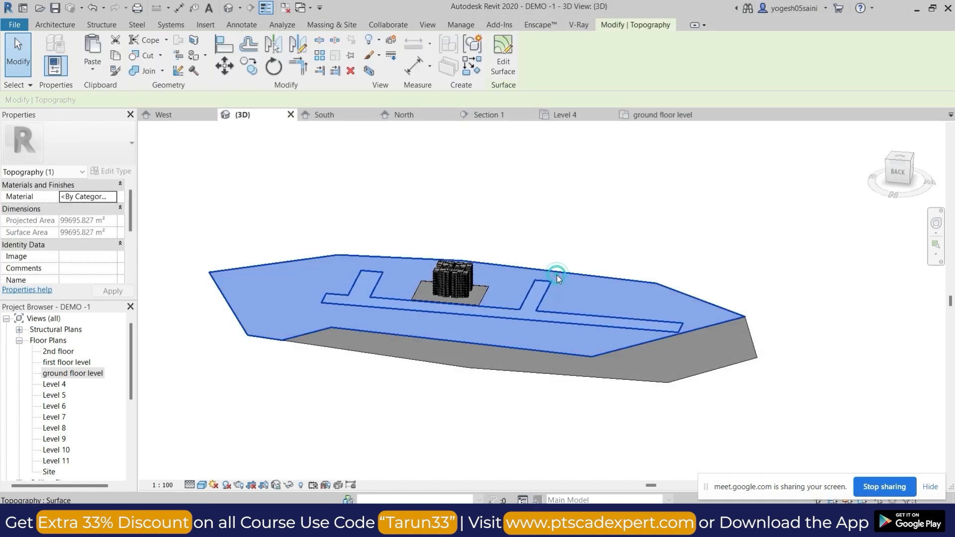
click(501, 67)
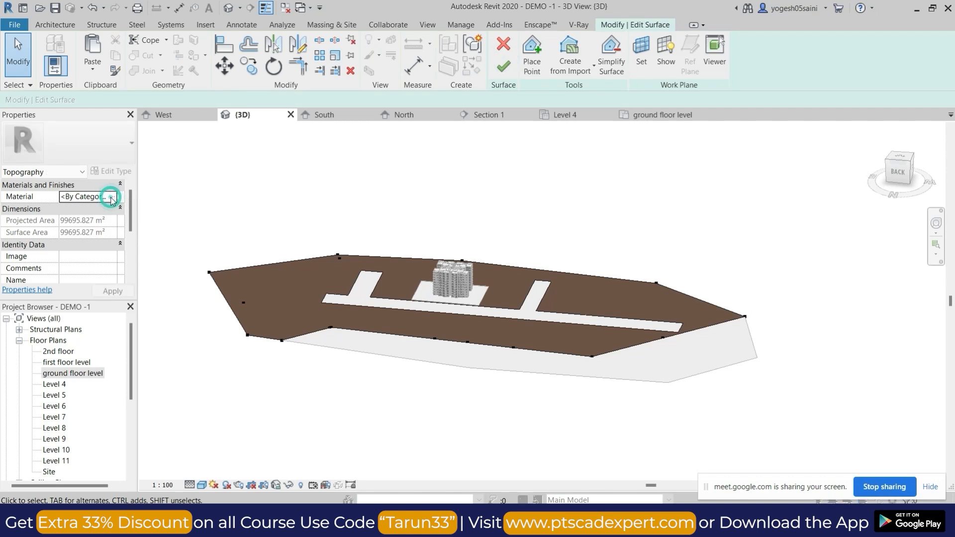
click(111, 198)
click(241, 359)
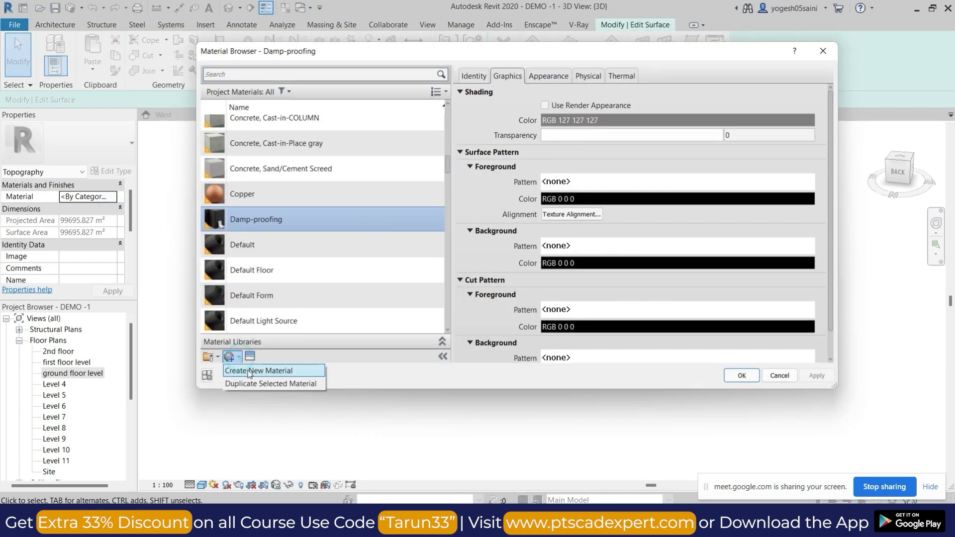
click(258, 369)
right_click(262, 221)
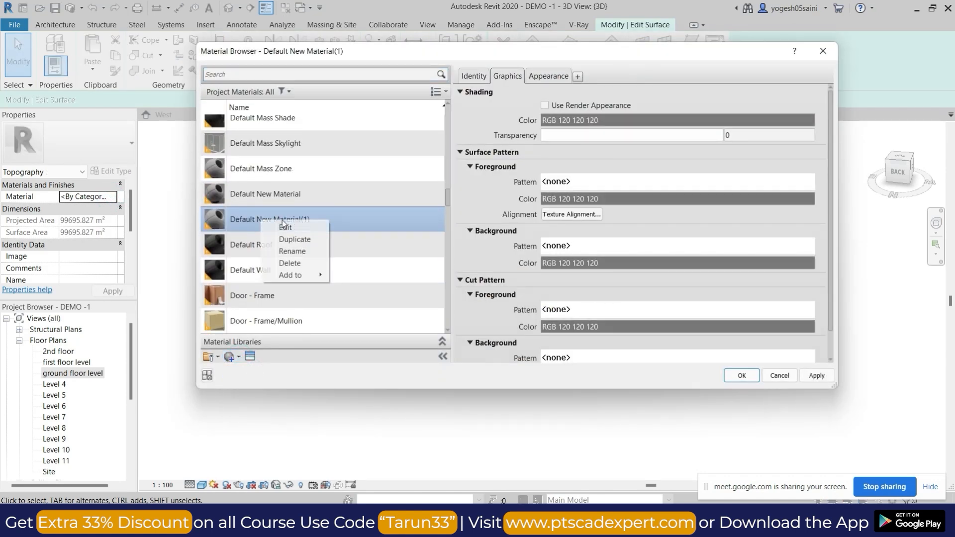
click(295, 253)
text(GRASS)
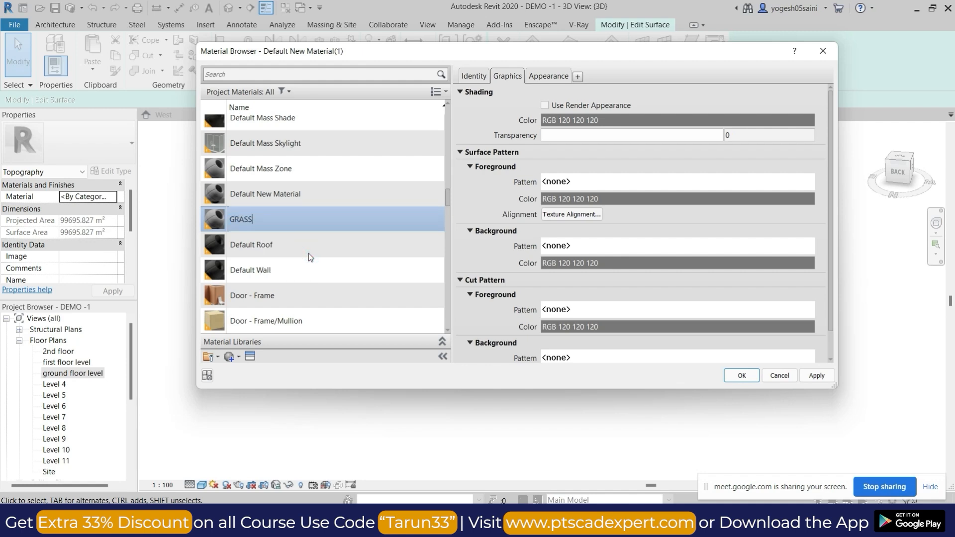
Give the GRASS material the Grass - High Quality appearance from the Appearance Library and assign it to the larger toposurface.
click(547, 76)
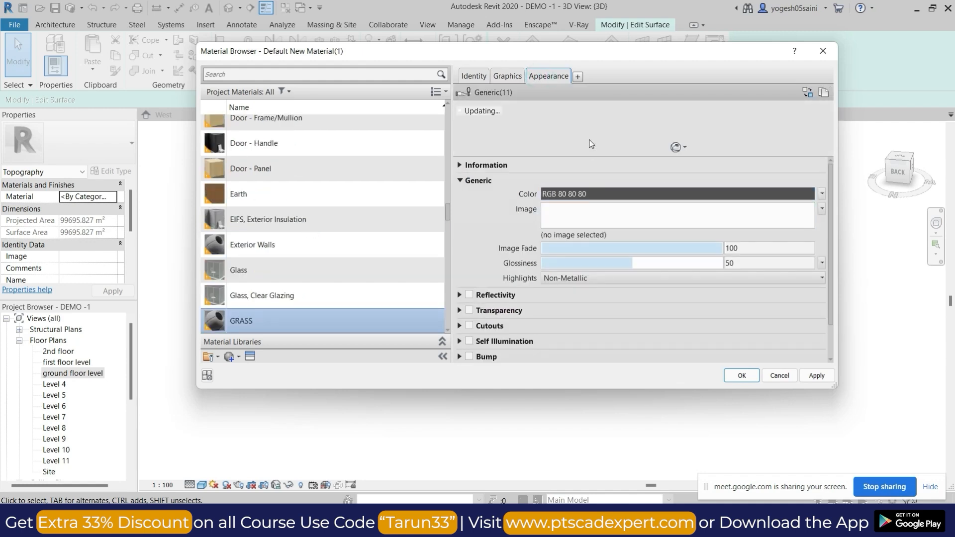
click(249, 356)
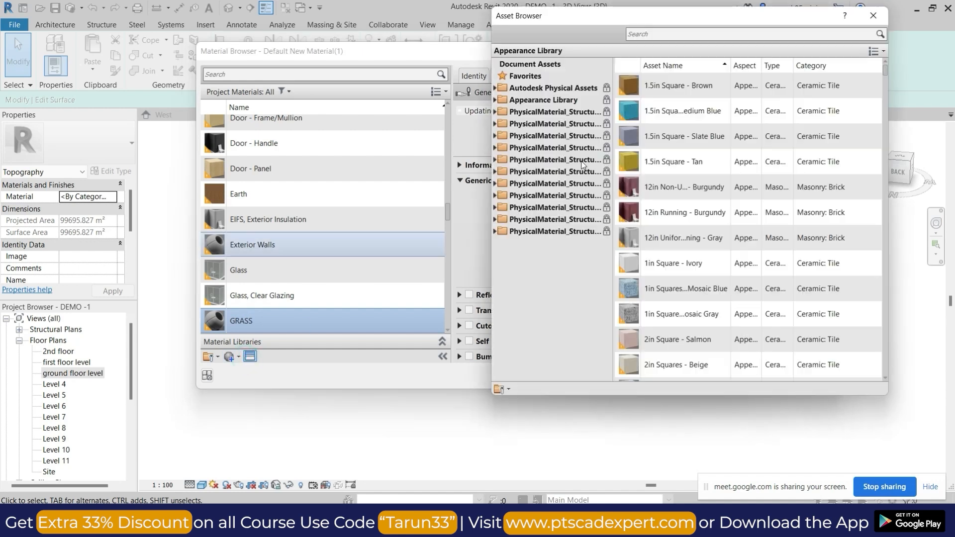
click(497, 100)
click(671, 34)
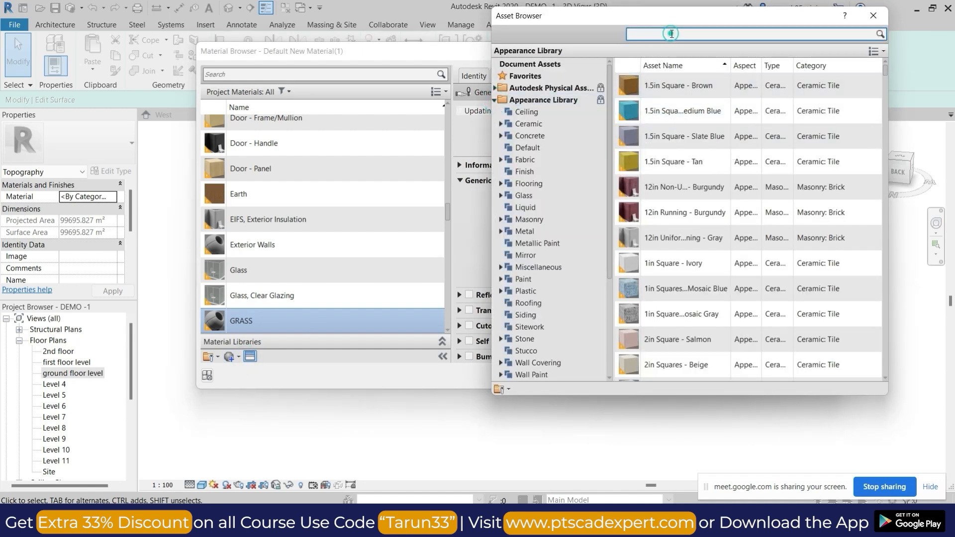
key(Return)
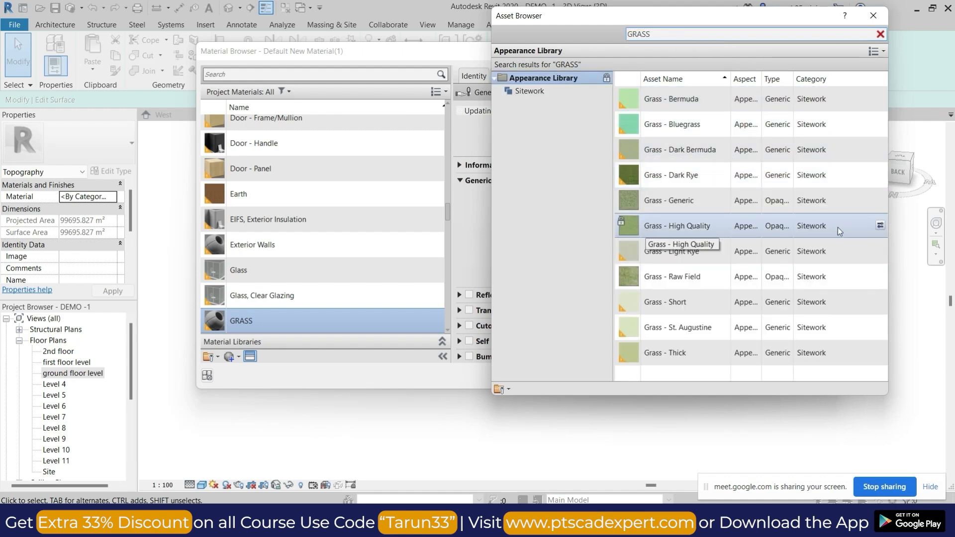
click(880, 226)
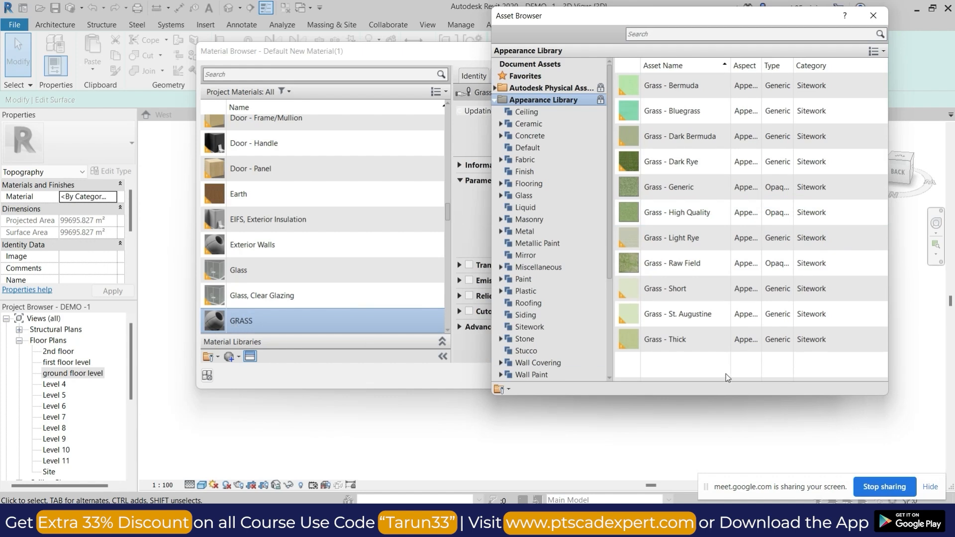
click(874, 16)
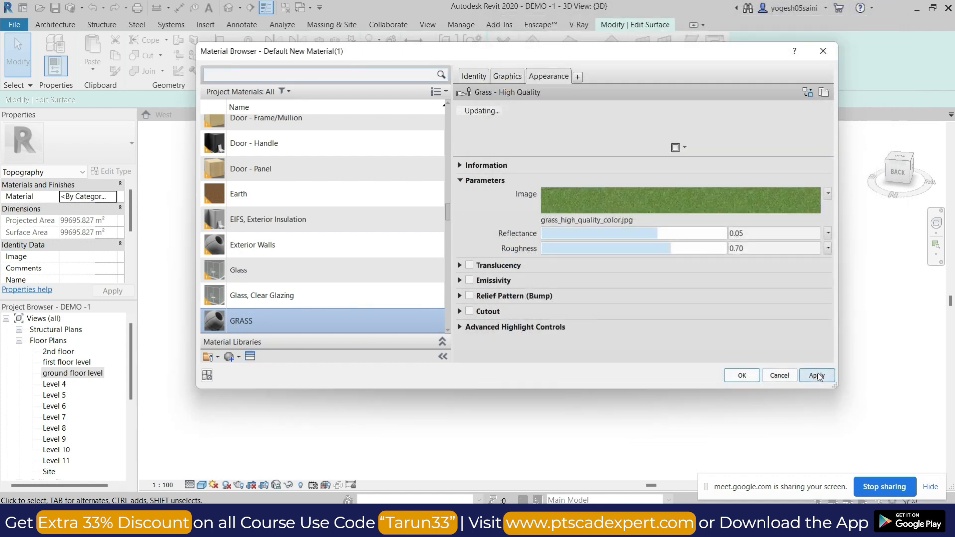
click(742, 376)
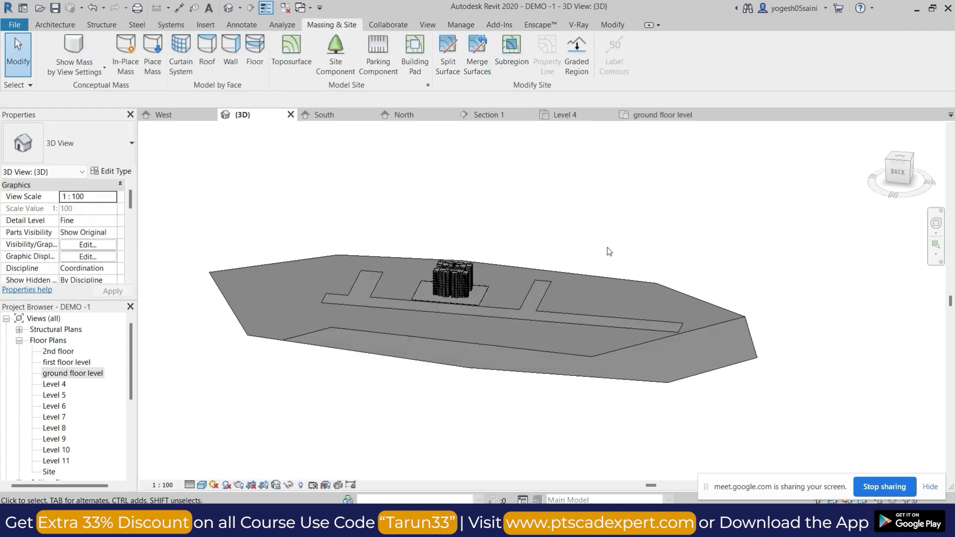
Display the 3D view in the Realistic visual style and inspect the grass texture on the larger toposurface.
shift+middle_drag(593, 229, 286, 486)
click(202, 485)
click(234, 461)
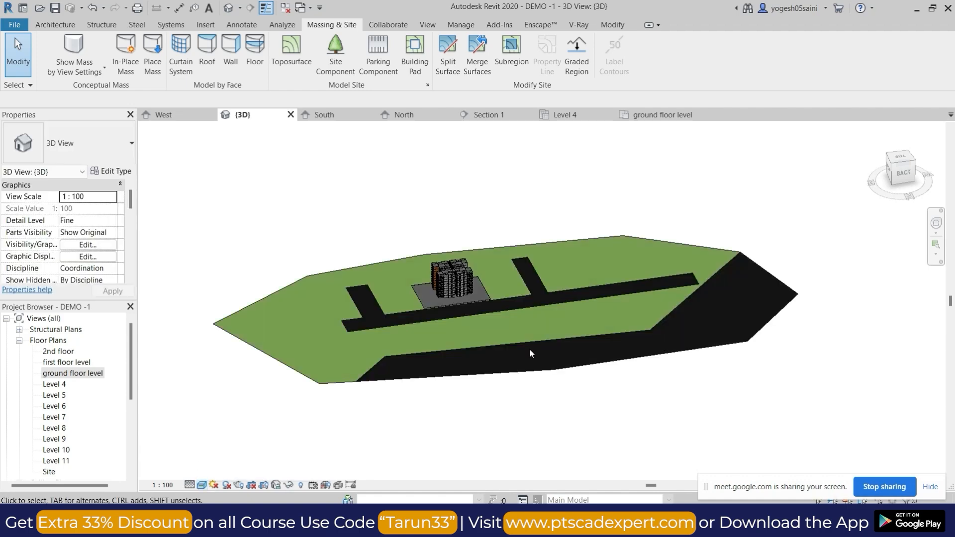
scroll(532, 327, up, 10)
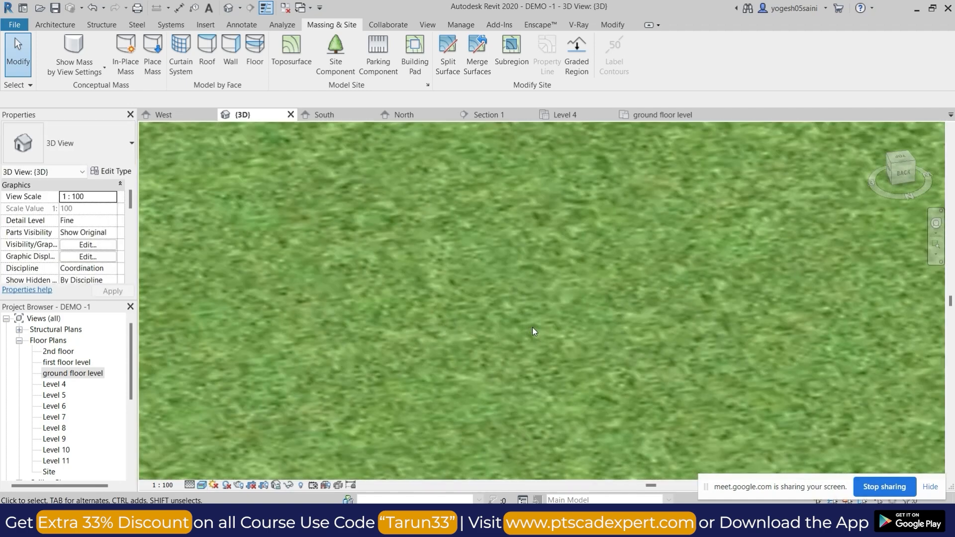
scroll(533, 329, down, 4)
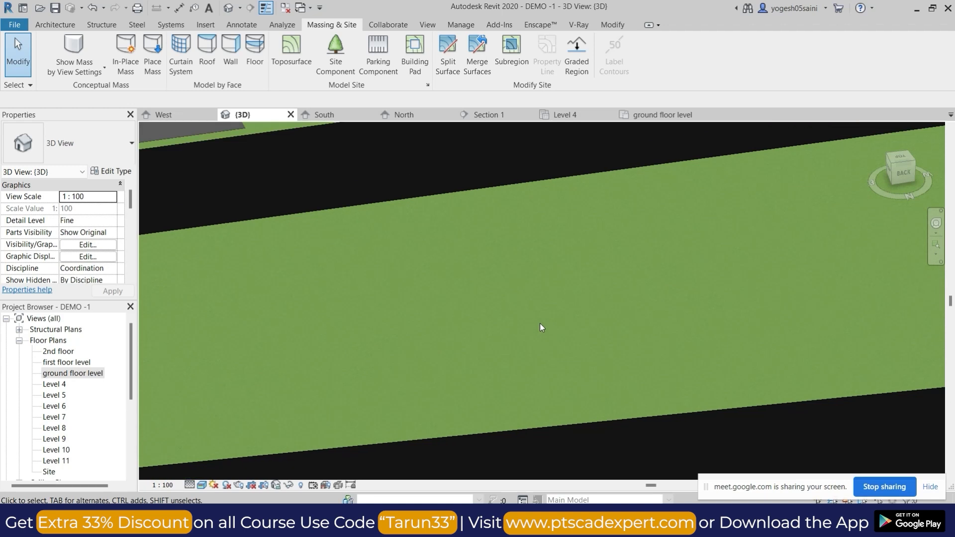
scroll(541, 327, down, 8)
shift+middle_drag(554, 323, 464, 329)
scroll(404, 326, up, 4)
scroll(512, 355, down, 5)
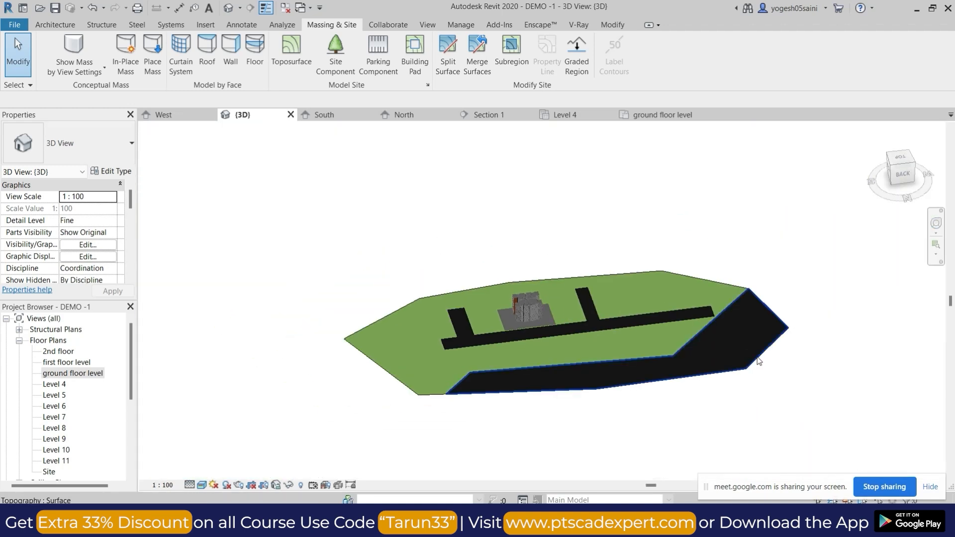
Set the material of the smaller split toposurface to Earth.
scroll(759, 361, up, 3)
click(738, 384)
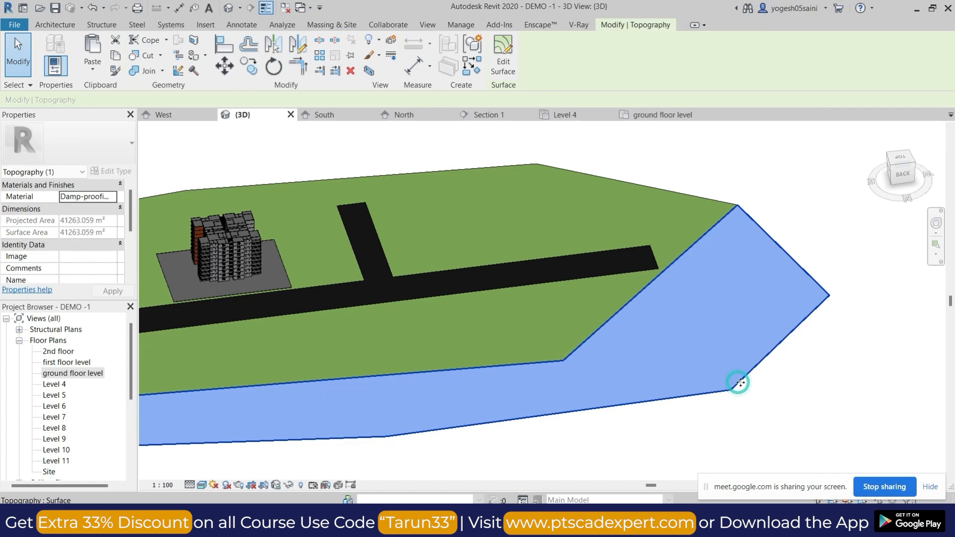
click(113, 198)
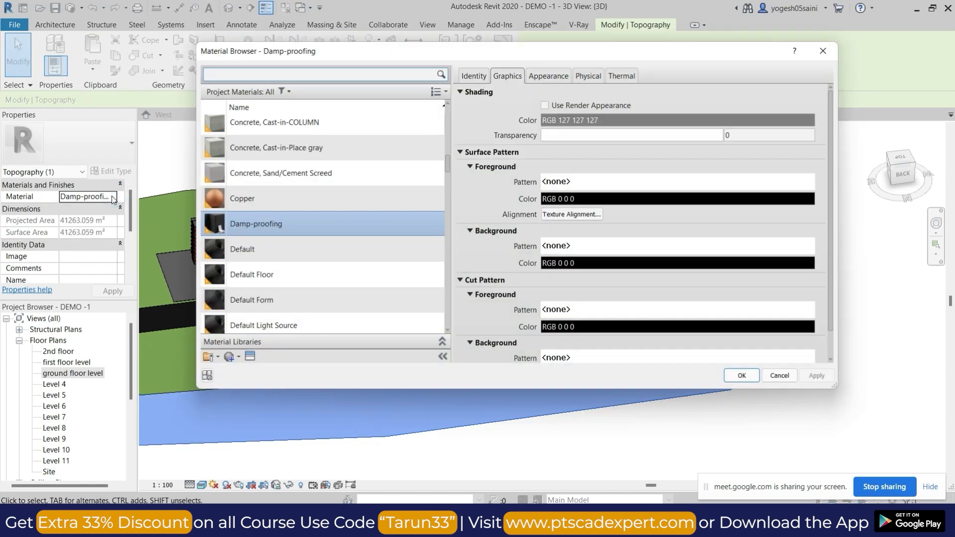
click(289, 73)
text(EART)
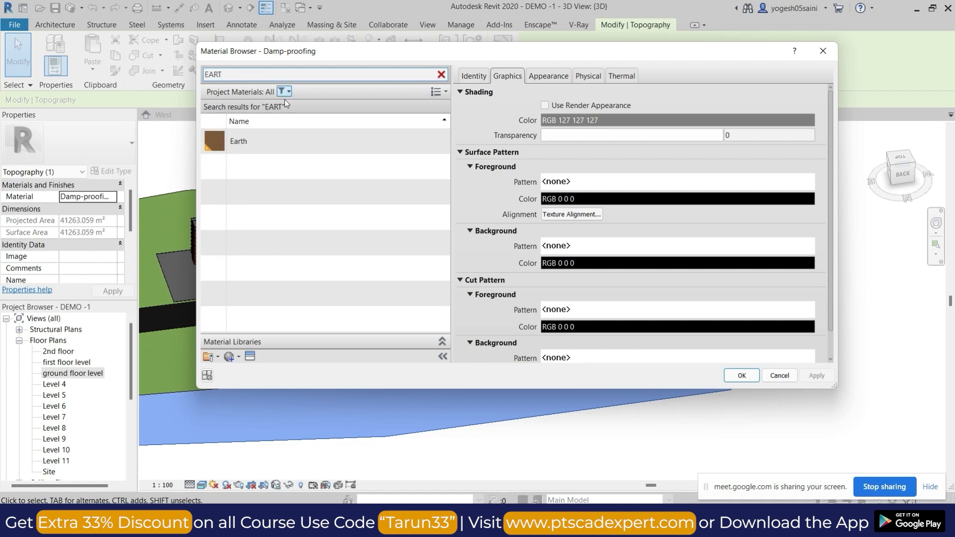
click(261, 140)
click(742, 377)
click(819, 172)
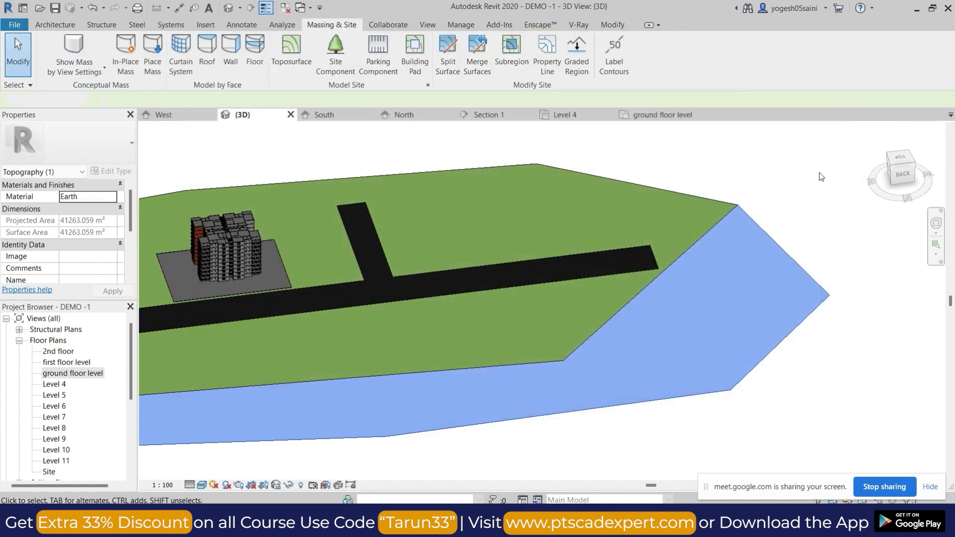
Review the grass, road and earth surfaces around the building and set the 3D view's visual style to Shaded.
shift+middle_drag(814, 181, 561, 349)
scroll(467, 298, up, 4)
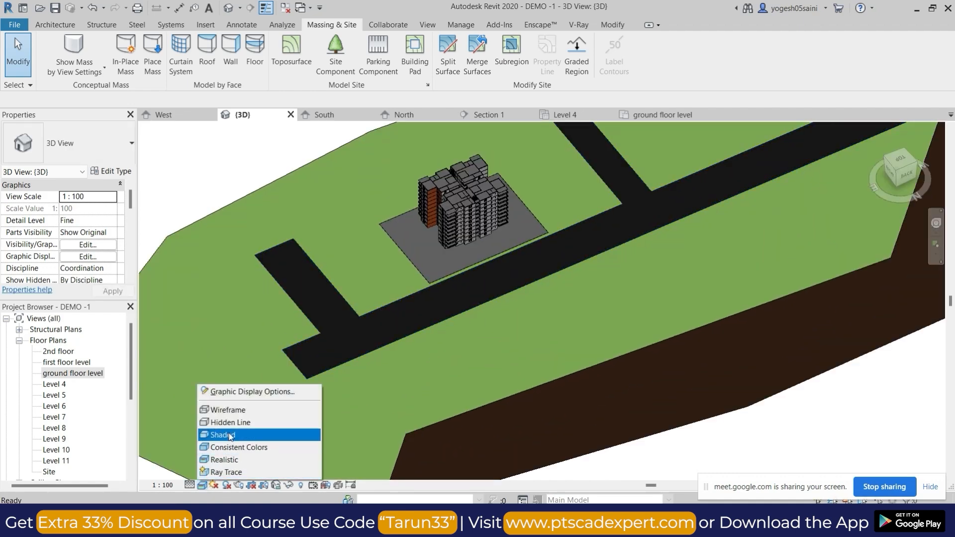
click(222, 435)
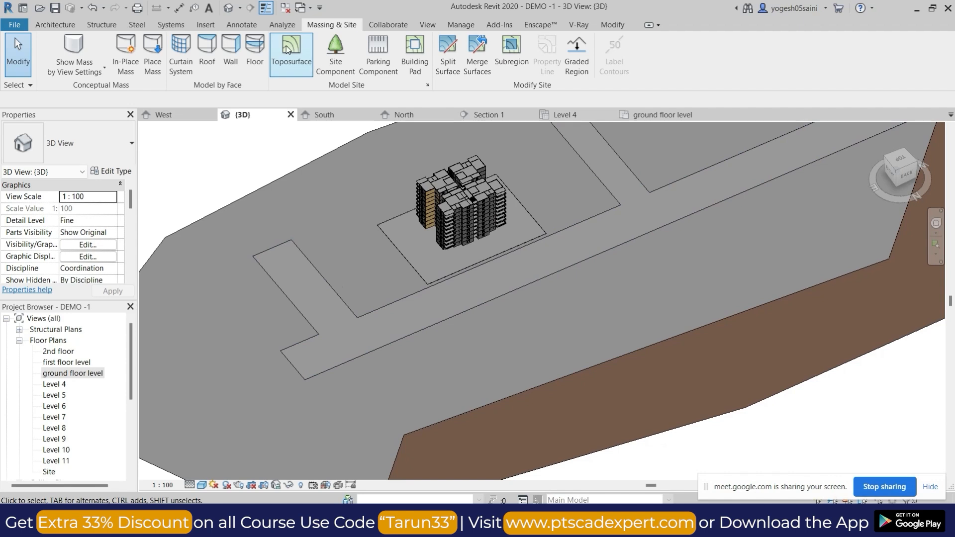
Place eleven M_RPC Tree - Deciduous Japanese Cherry - 4.5 Meters site components on the ground around the building.
click(335, 55)
click(116, 143)
click(50, 332)
click(347, 264)
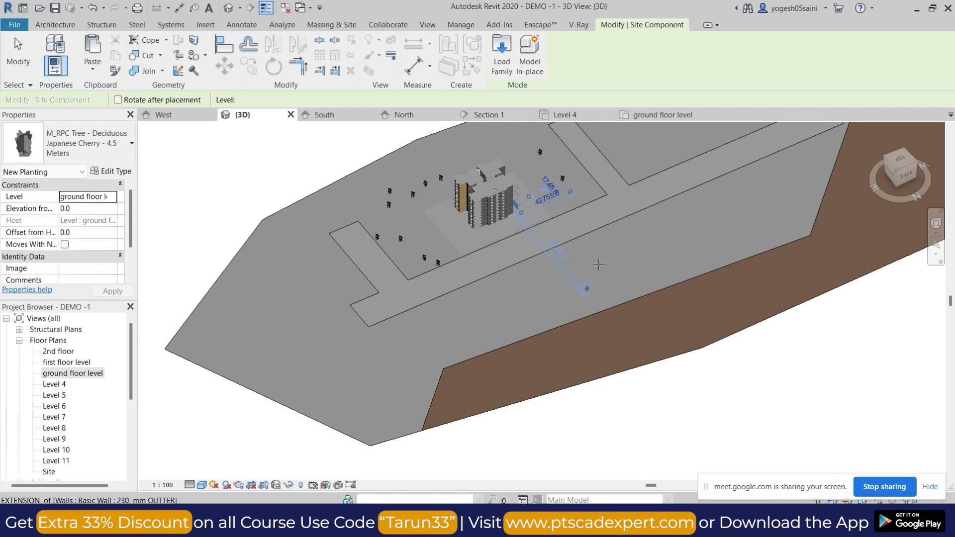
key(Escape)
key(Escape)
Display the 3D view in the Realistic visual style and inspect the planted trees beside the building.
middle_drag(569, 318, 524, 366)
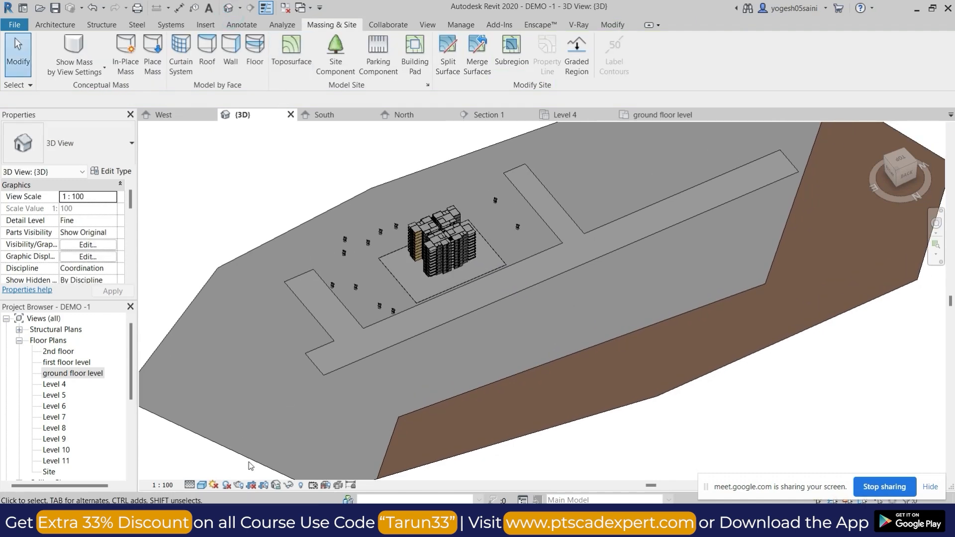
click(201, 485)
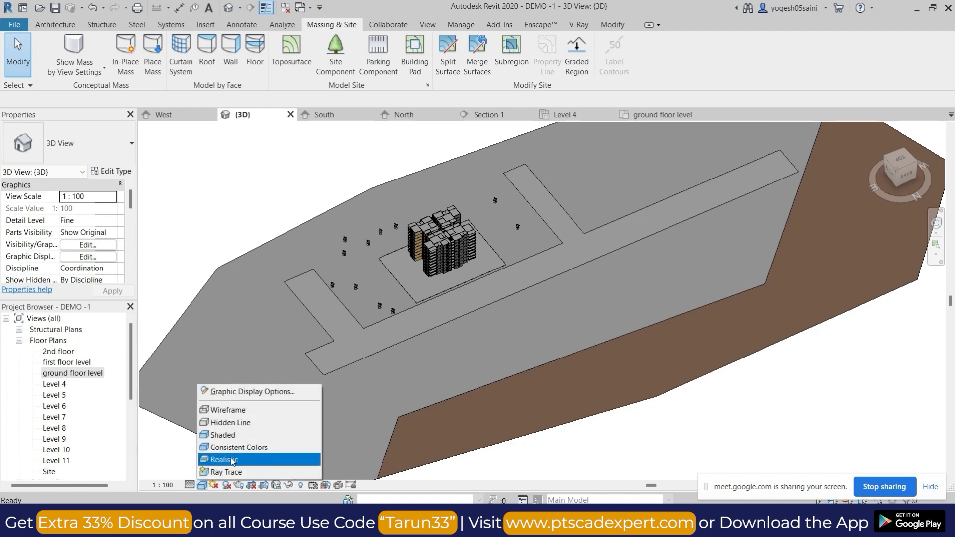
click(233, 459)
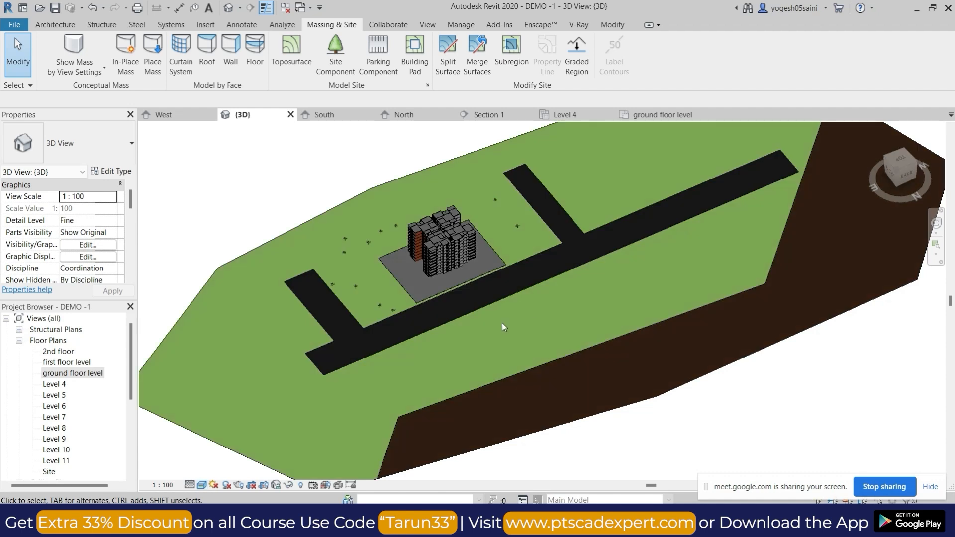
scroll(398, 305, up, 5)
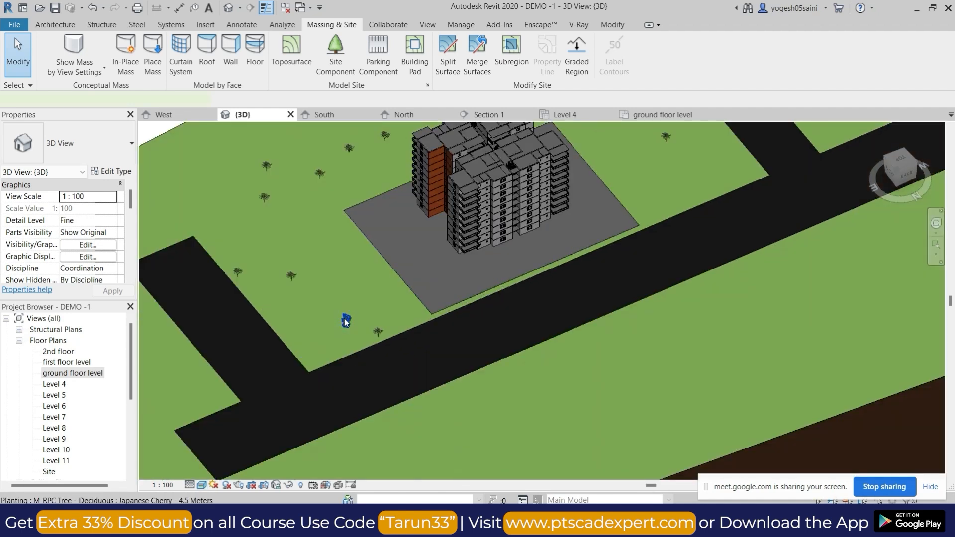
Select all instances of the Japanese Cherry tree and hide them temporarily in the 3D view.
click(346, 323)
key(s)
key(a)
click(371, 330)
key(h)
key(h)
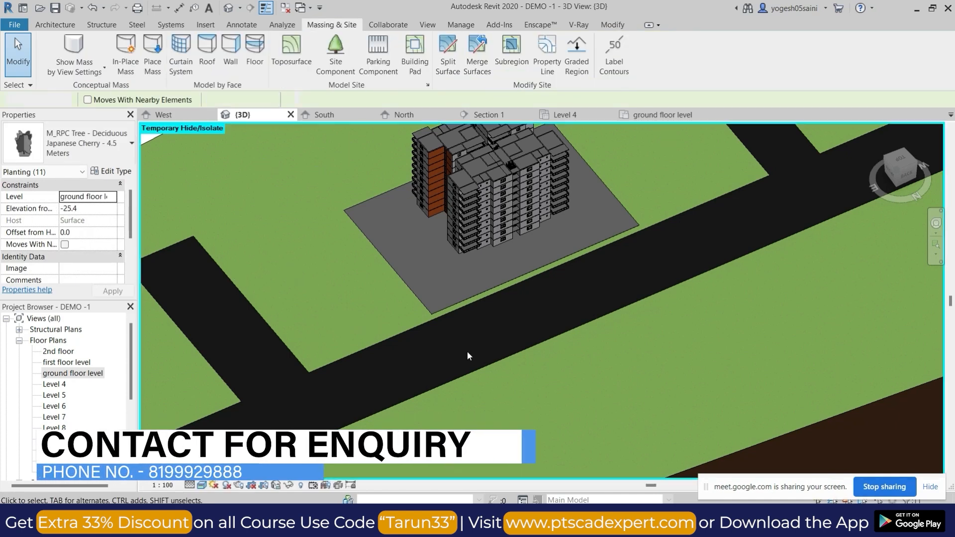
shift+middle_drag(495, 330, 604, 355)
scroll(603, 356, up, 5)
scroll(603, 355, down, 6)
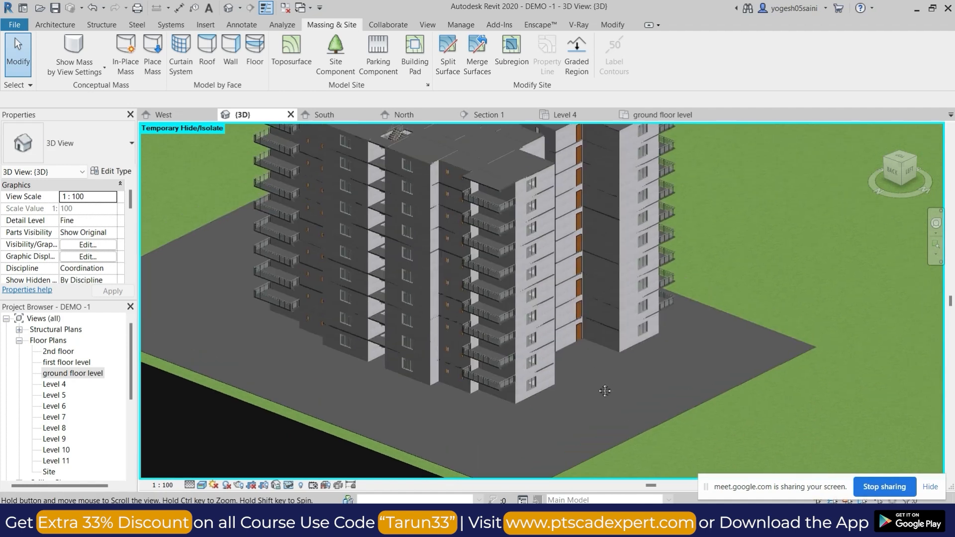
shift+middle_drag(606, 390, 685, 421)
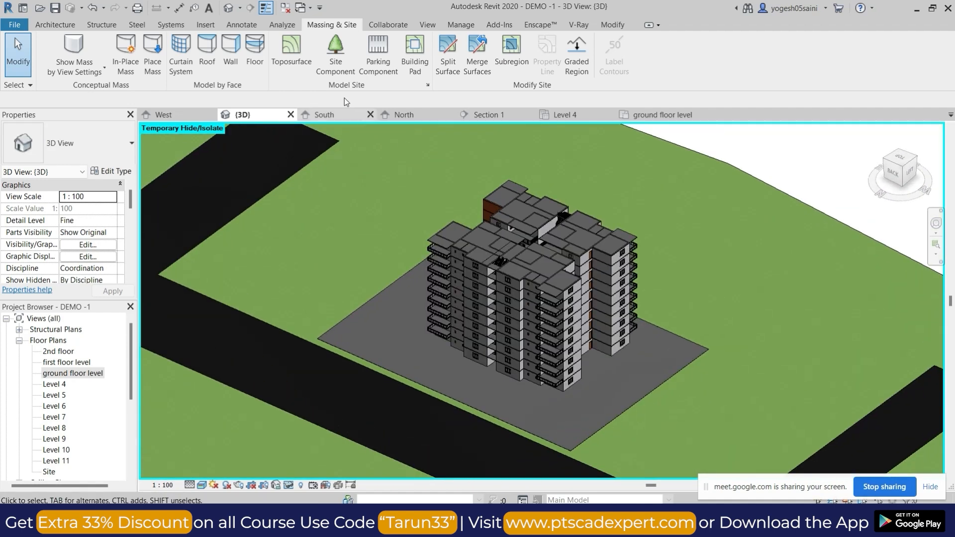
click(55, 24)
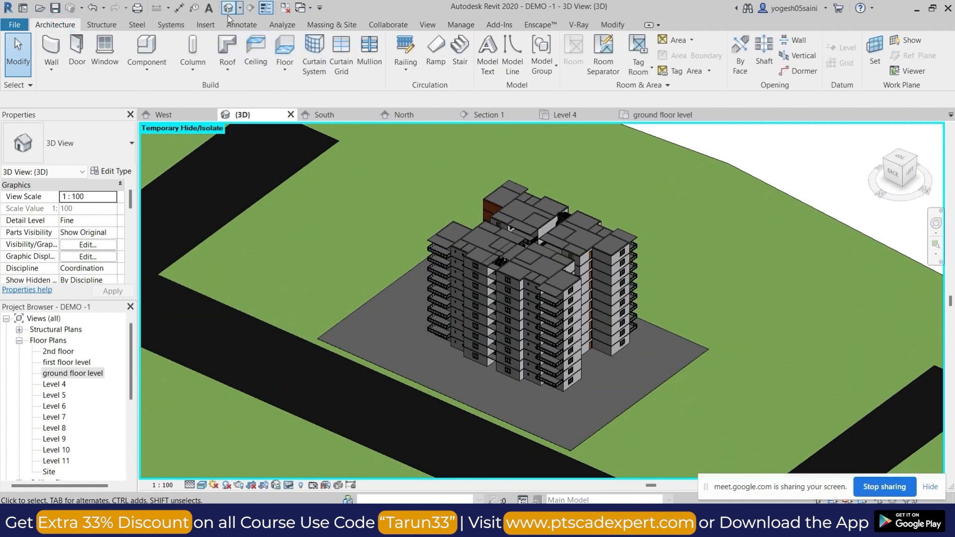
click(152, 48)
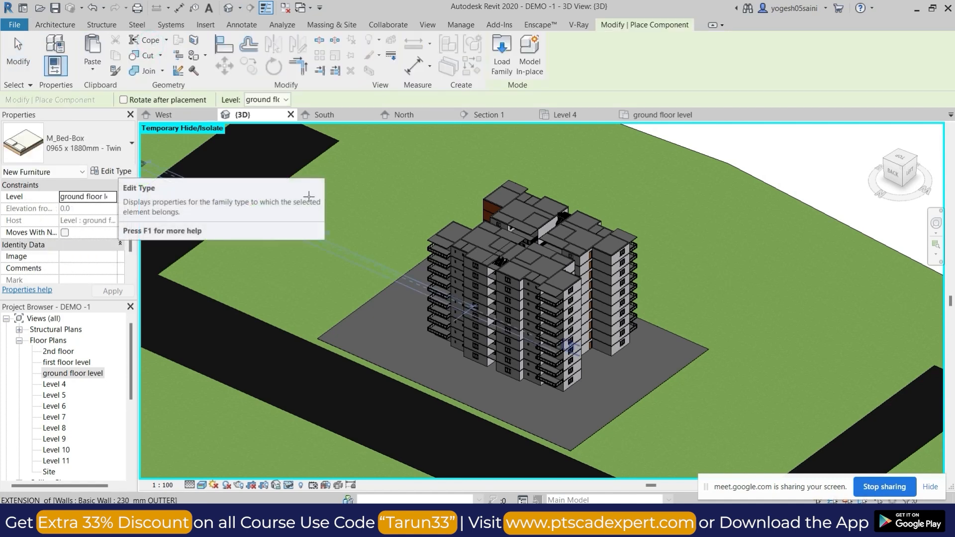
scroll(421, 221, down, 6)
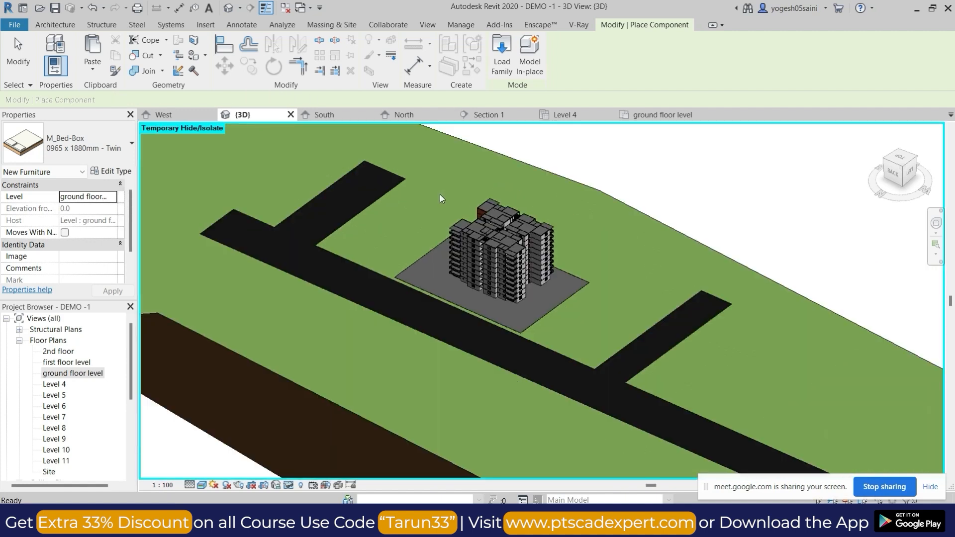
key(Escape)
Set the 3D view's visual style to Shaded and open the Enscape Asset Library.
click(202, 485)
click(231, 438)
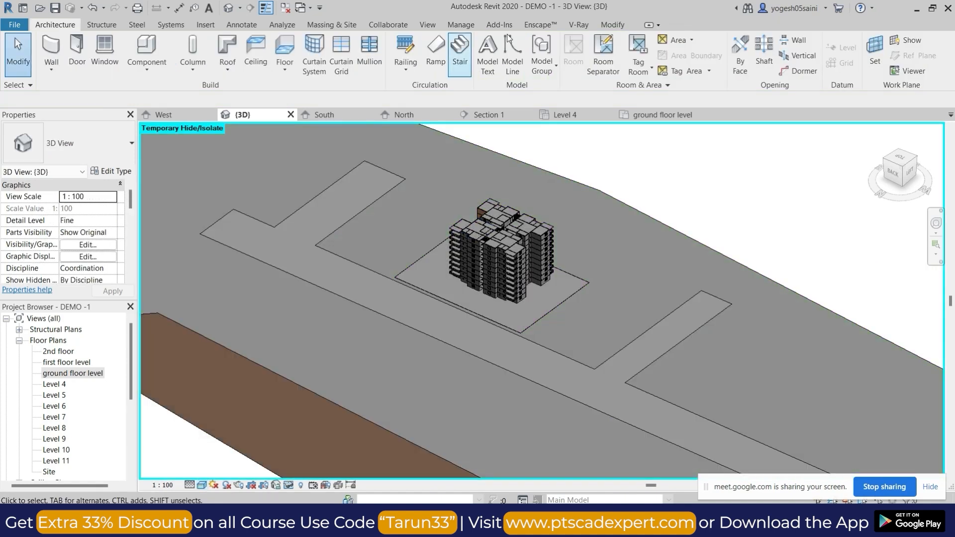
click(537, 27)
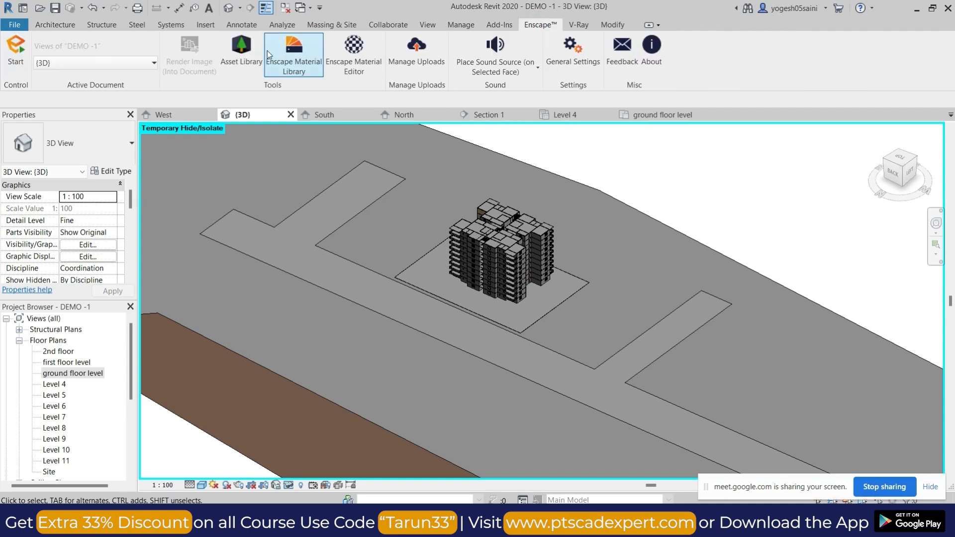
click(242, 52)
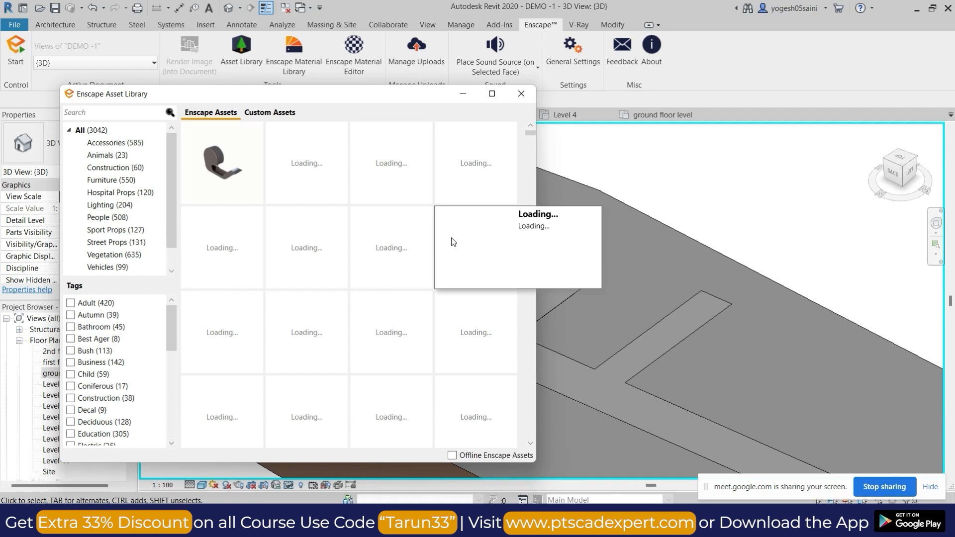
Browse the Vegetation assets in the Enscape Asset Library and choose Evergreen Tree 047 Palm for placement.
click(125, 255)
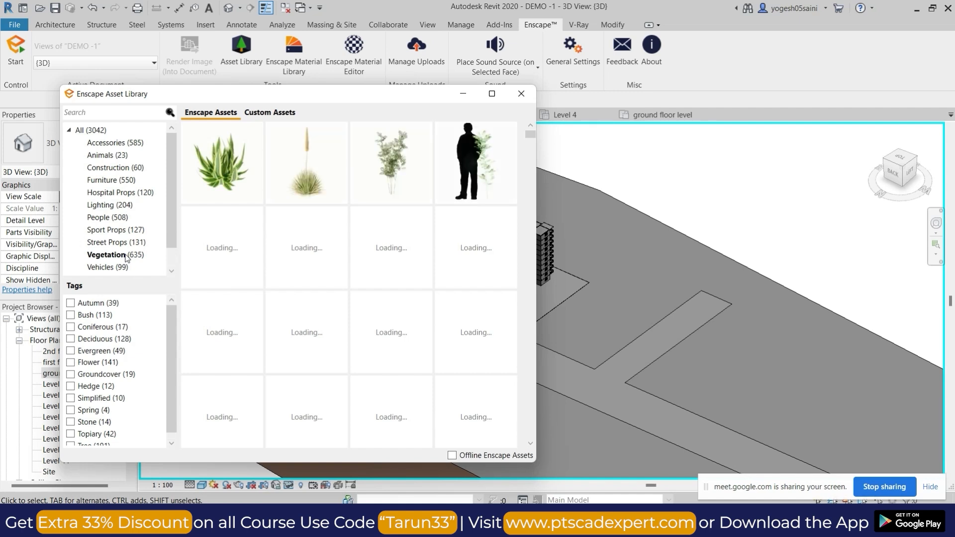
drag(530, 135, 533, 241)
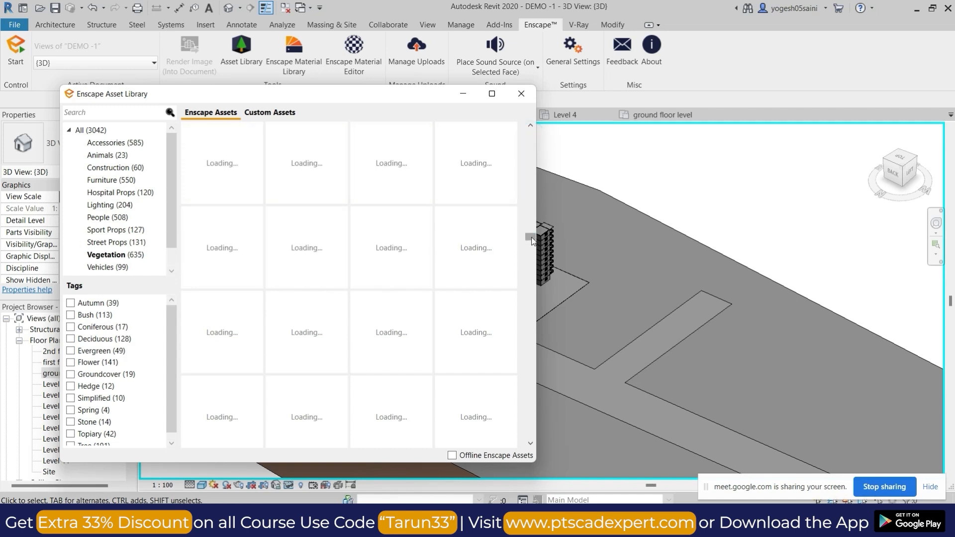
drag(532, 241, 535, 260)
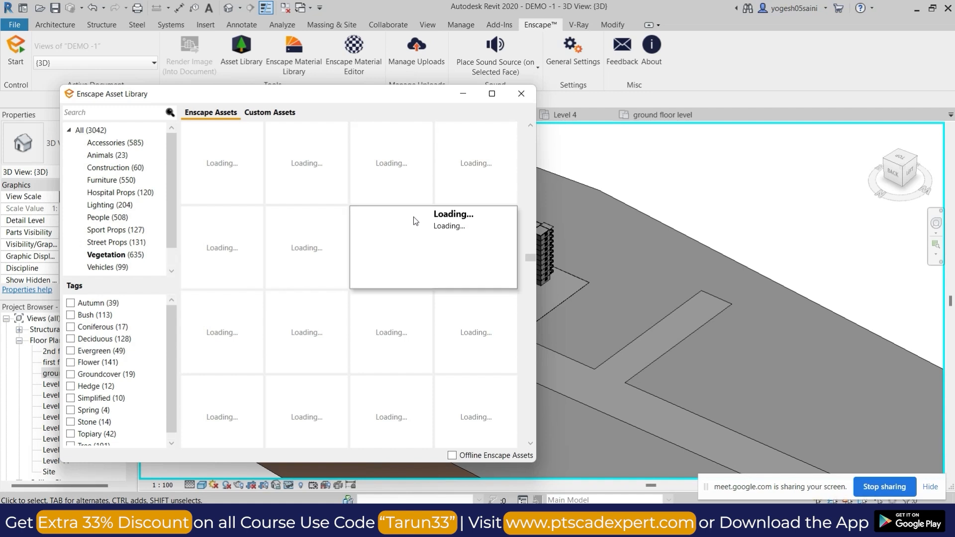
drag(532, 258, 533, 145)
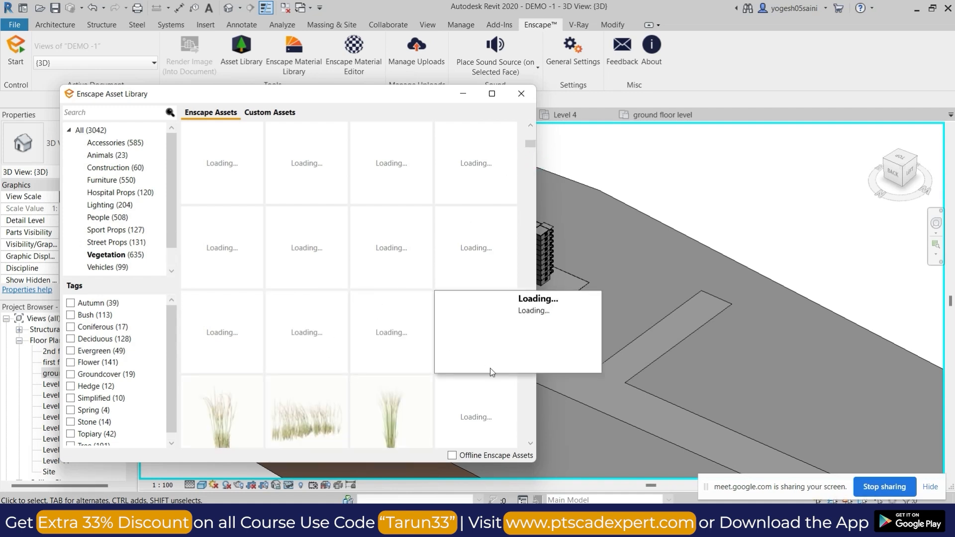
drag(531, 145, 524, 318)
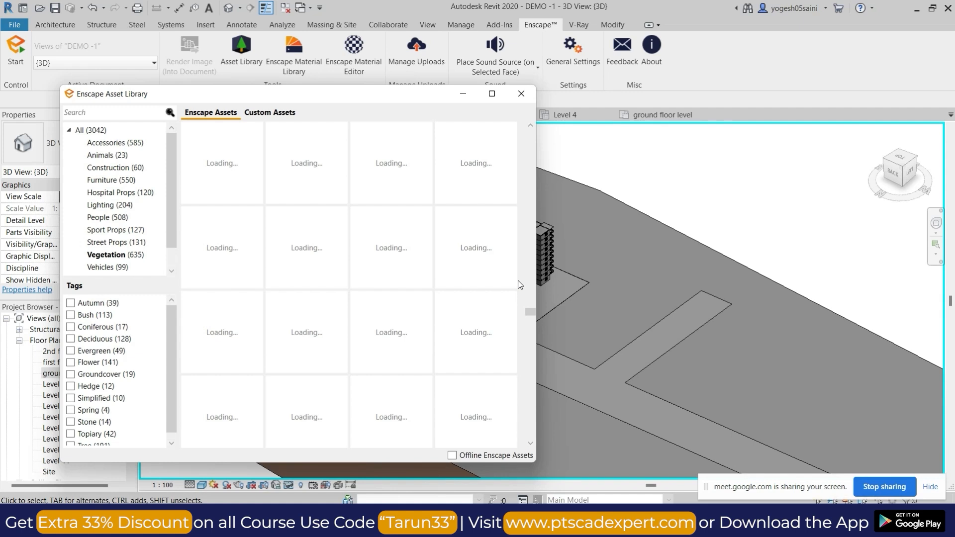
click(209, 144)
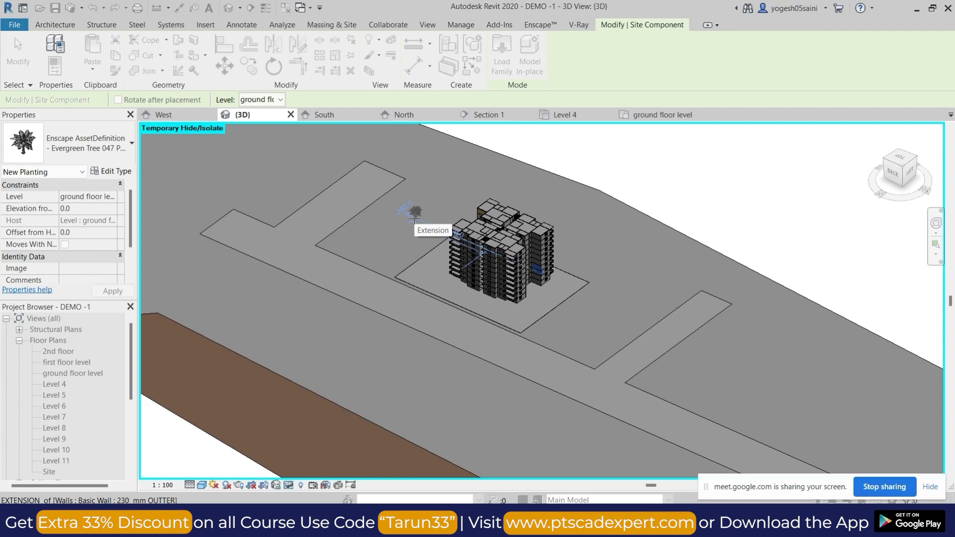
Place several Evergreen Tree 047 Palm assets on the ground between the building plot and the side road with the parked-off branch.
click(439, 201)
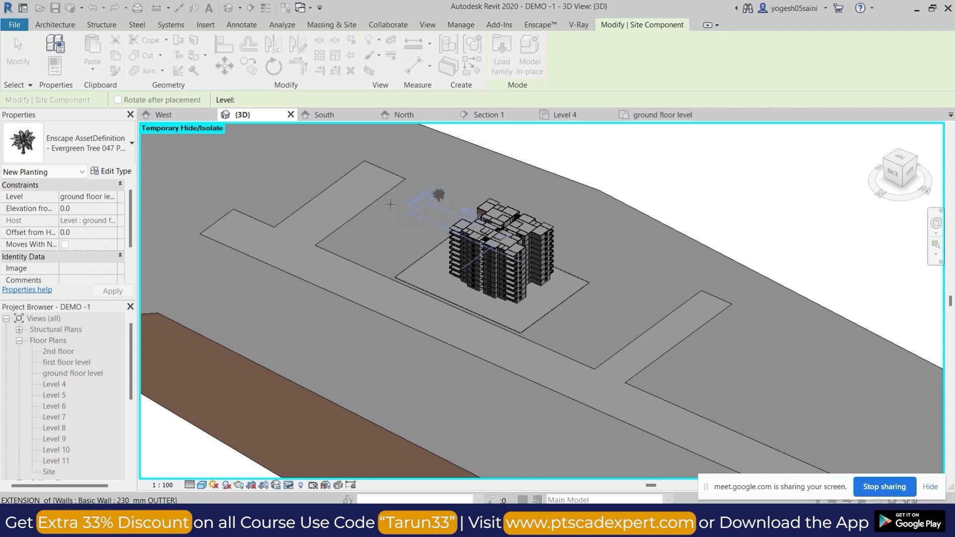
click(400, 213)
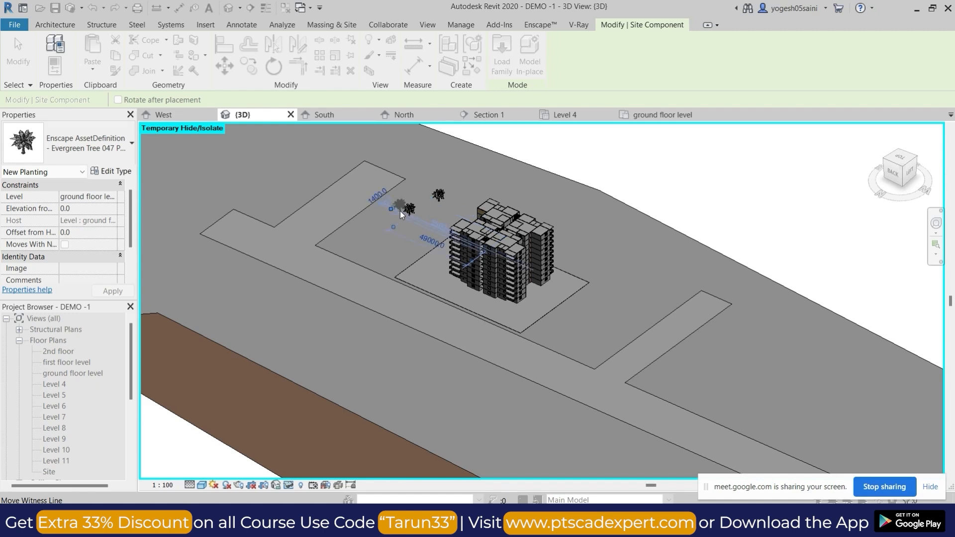
click(378, 214)
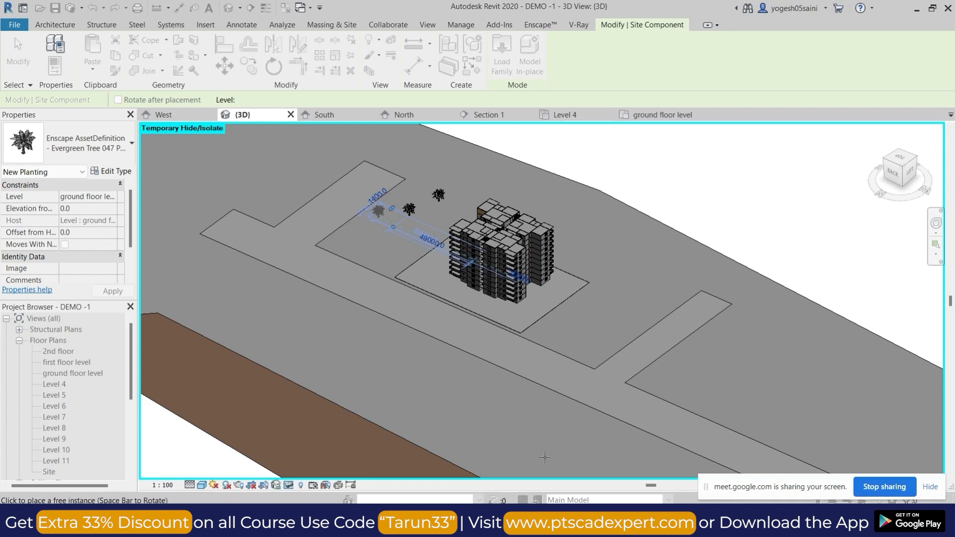
Switch to the Google Meet call in the browser, admit all waiting participants and return to Revit.
click(476, 472)
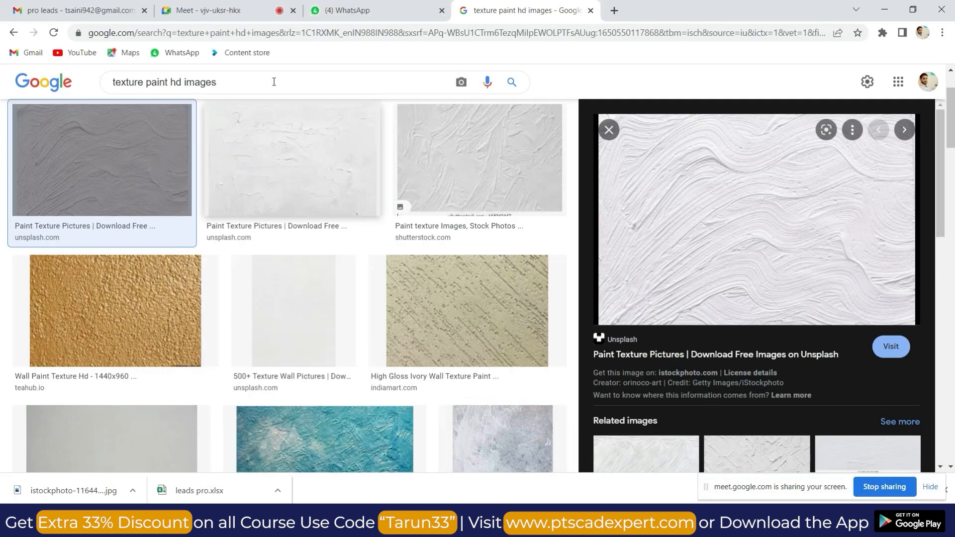
click(209, 10)
click(608, 134)
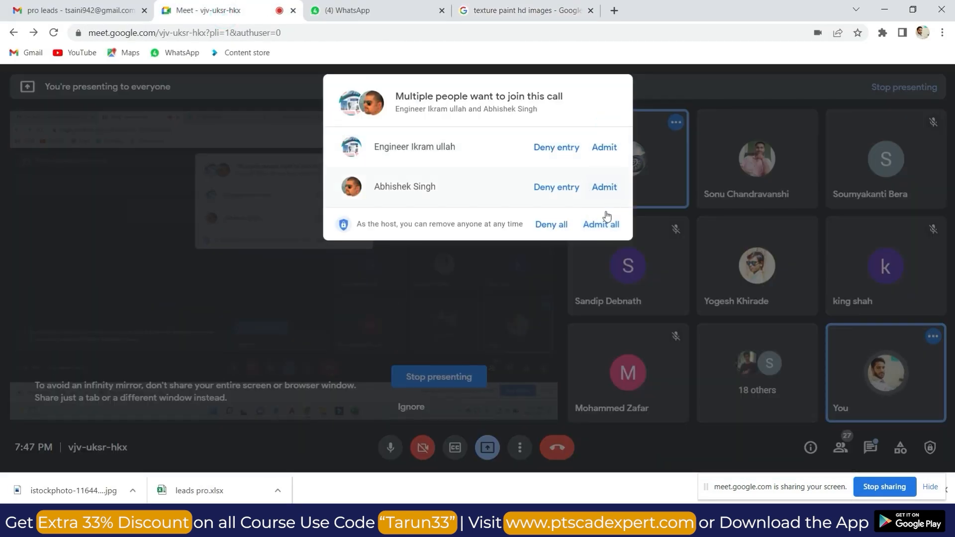
click(602, 222)
click(881, 12)
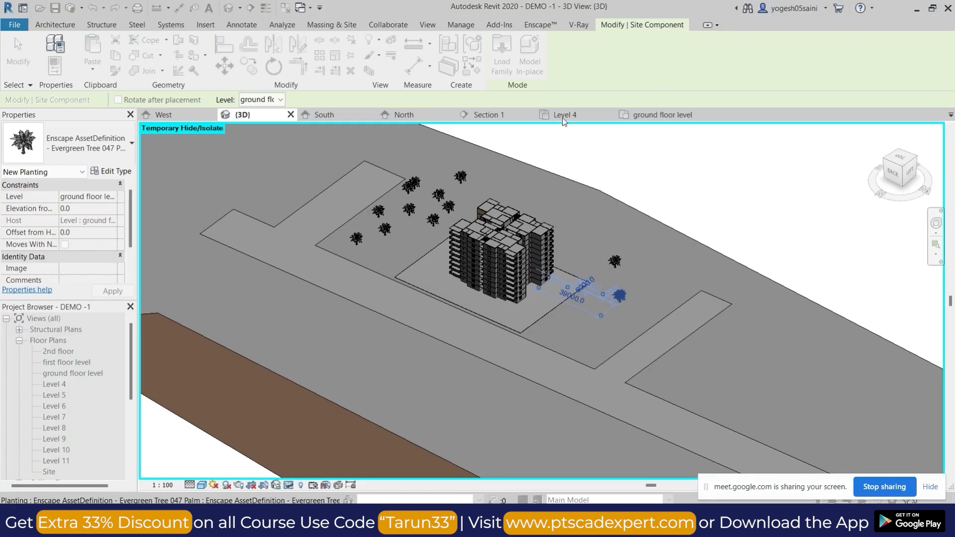
Place more Evergreen Tree 047 Palm assets on the ground on the opposite side of the building and end the placement.
click(592, 244)
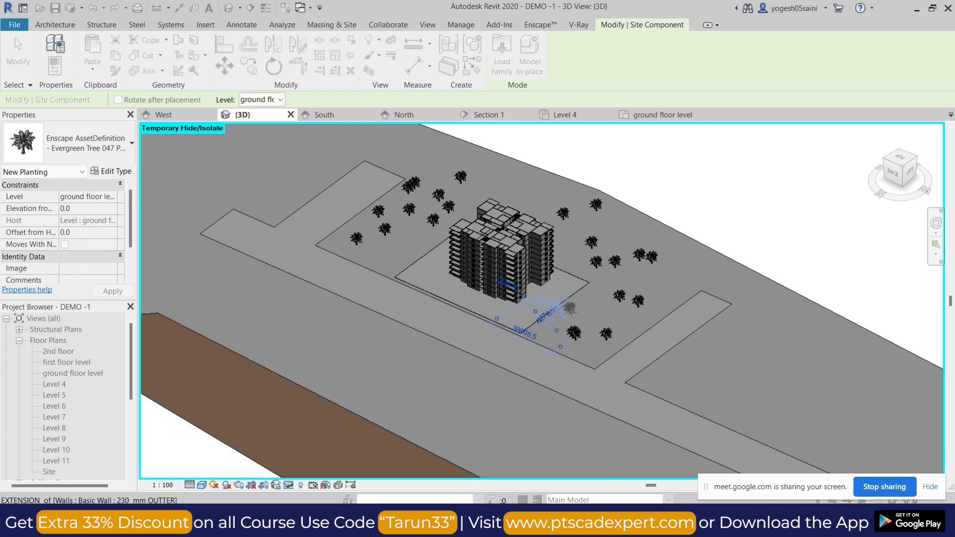
right_click(604, 308)
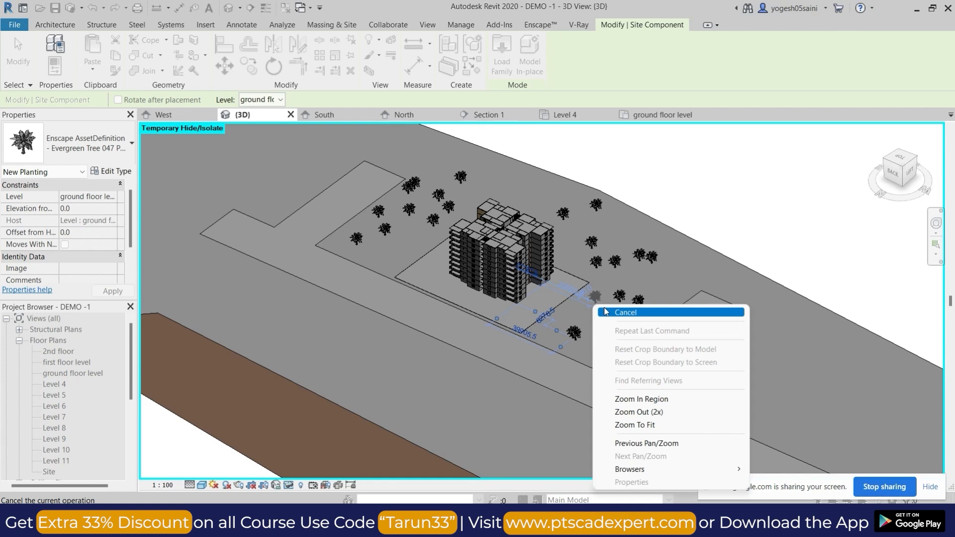
click(624, 313)
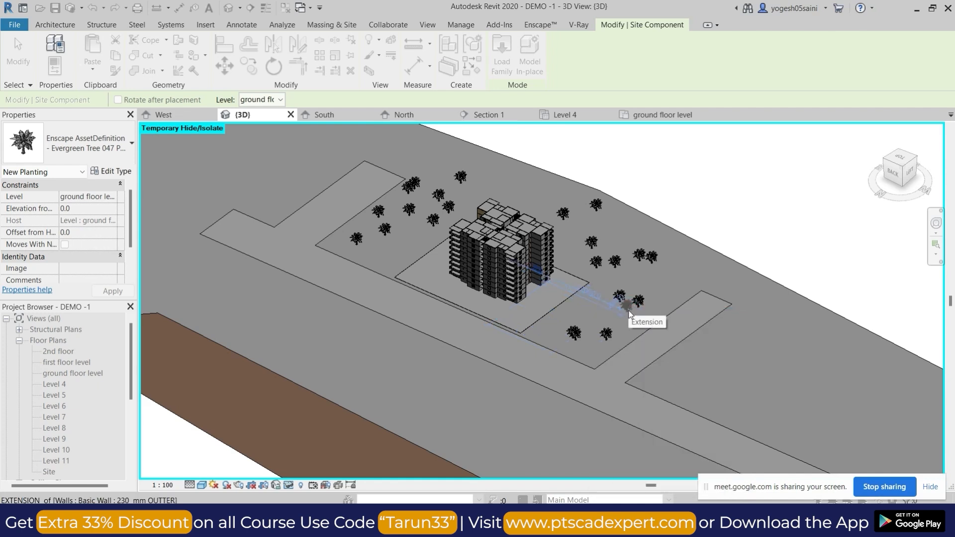
key(Escape)
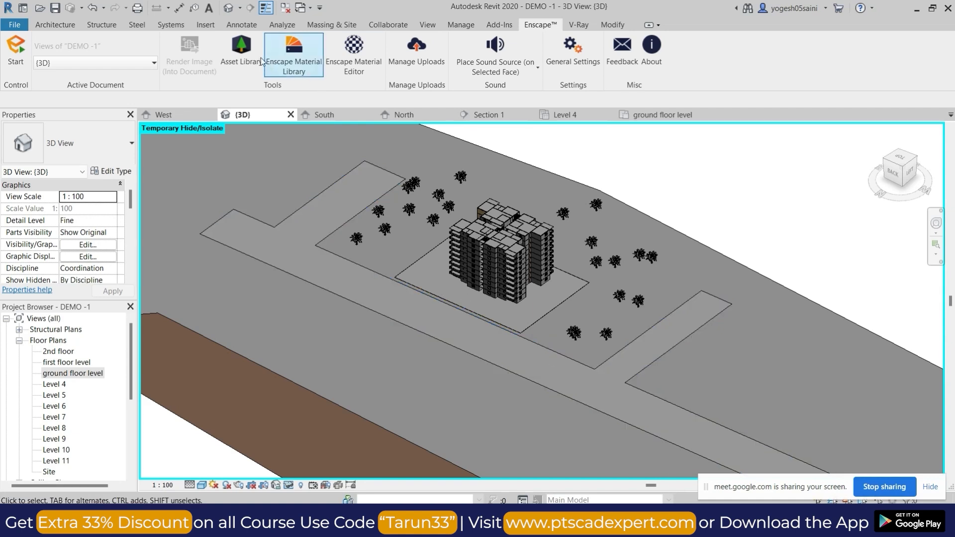
Open the Enscape Asset Library again and choose the SUV Car 004 from the Vehicles category.
click(243, 52)
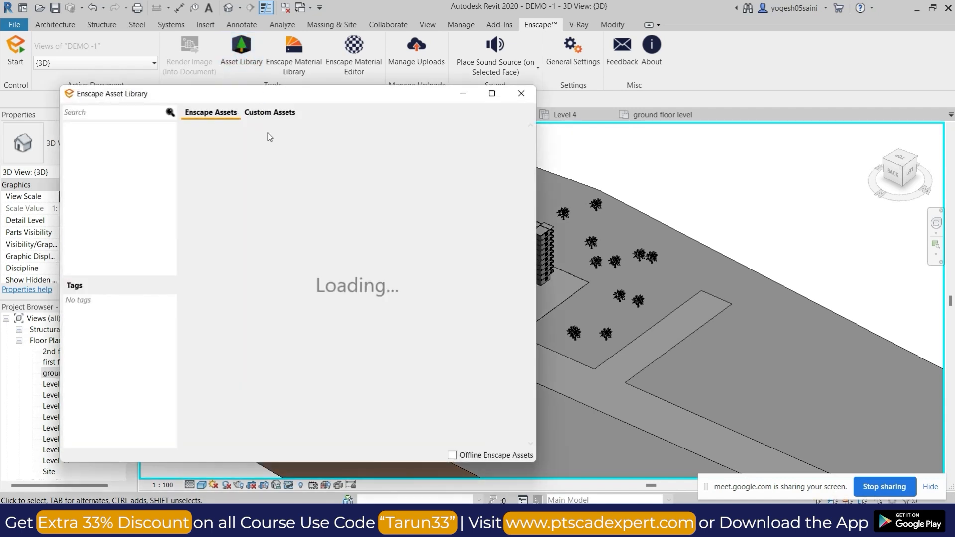
drag(273, 96, 447, 81)
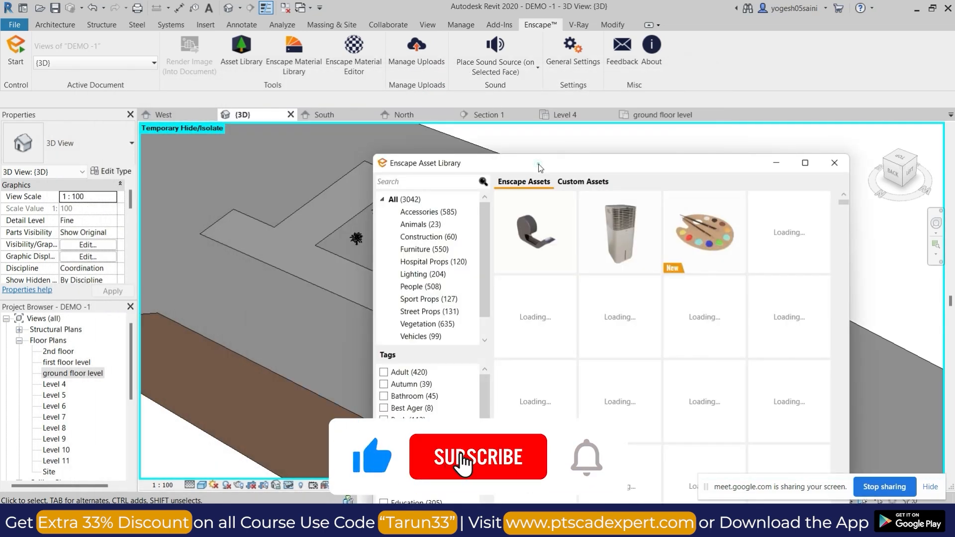
drag(464, 74, 413, 75)
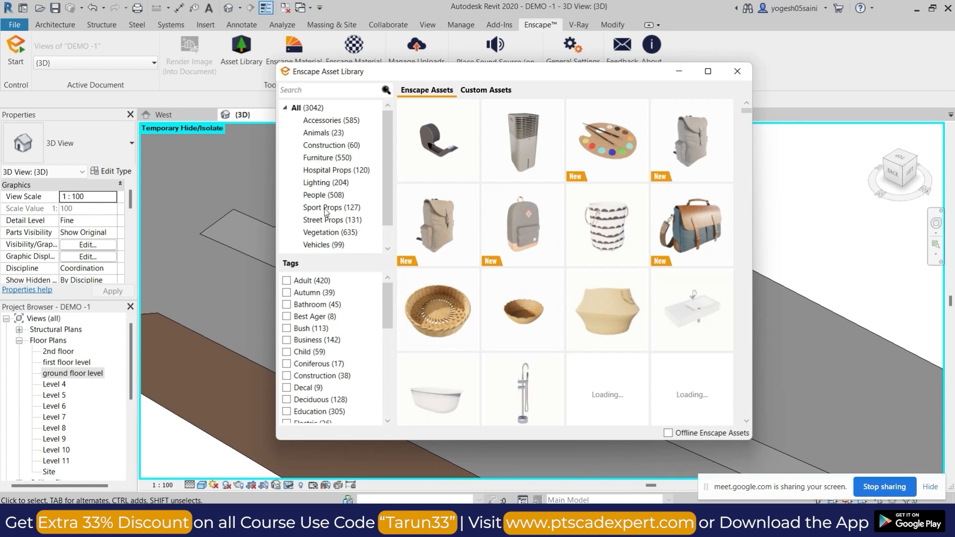
click(319, 245)
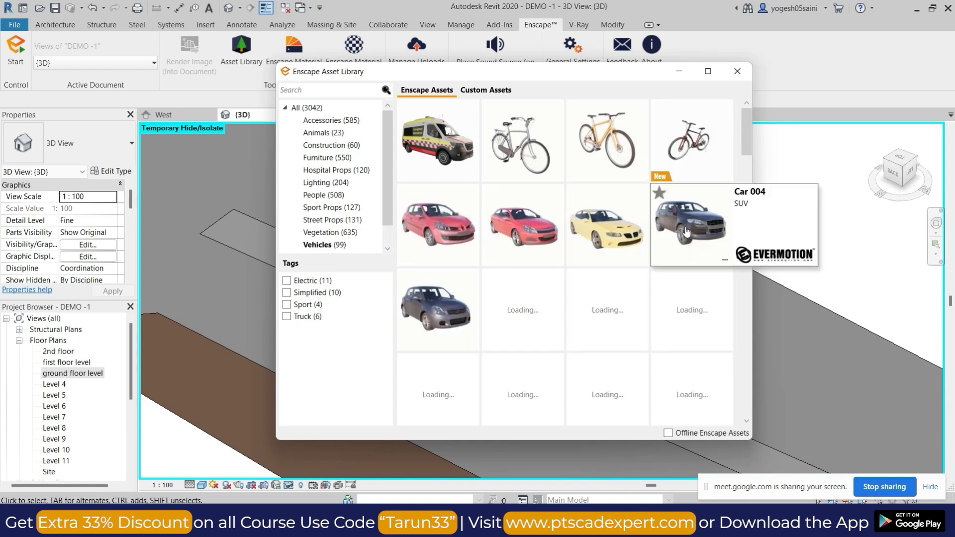
click(685, 227)
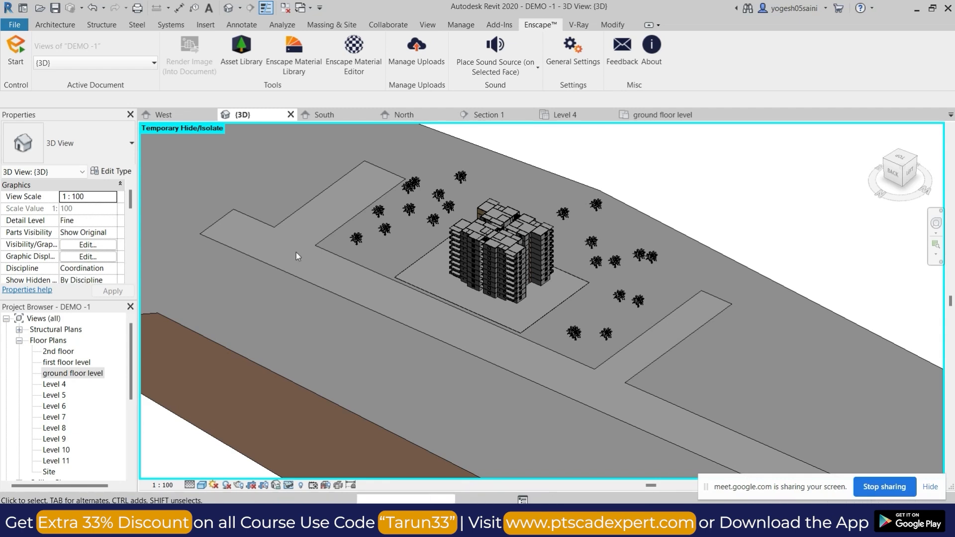
Place seven Car 004 components along the roads and on the plot around the building, and finish the placement.
key(c)
key(m)
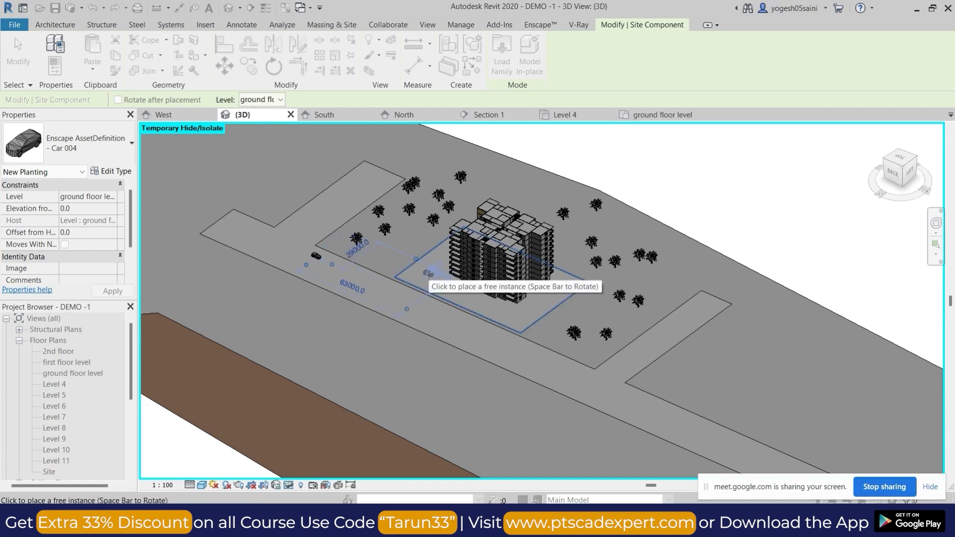
click(522, 312)
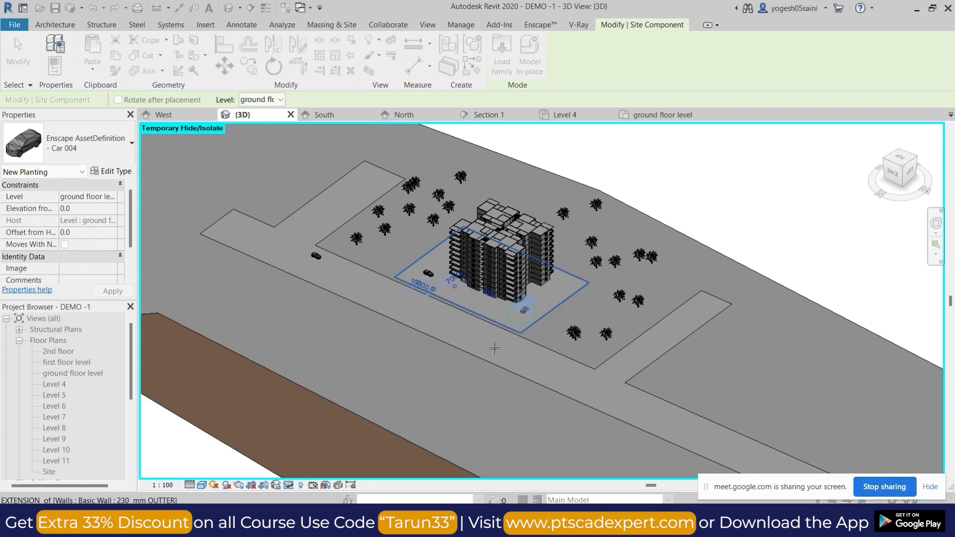
click(628, 355)
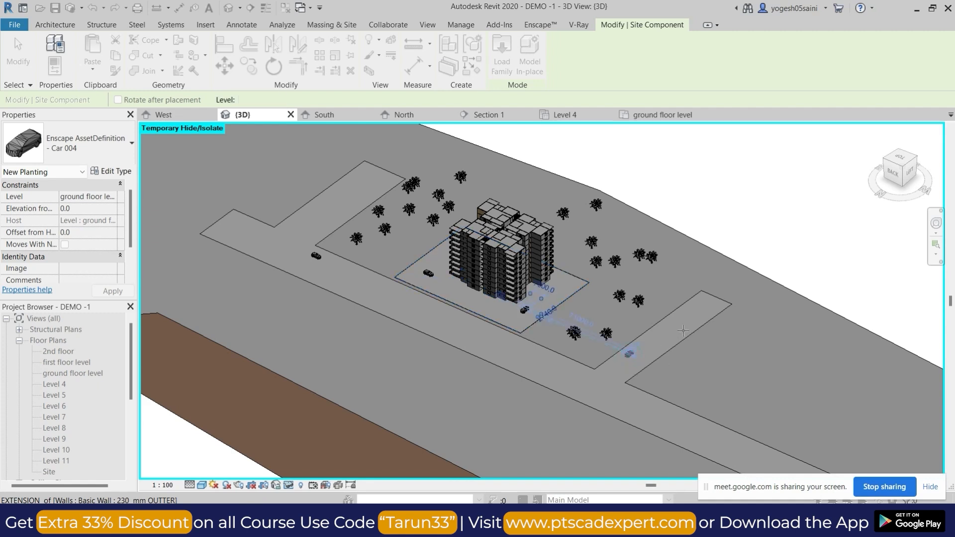
click(679, 330)
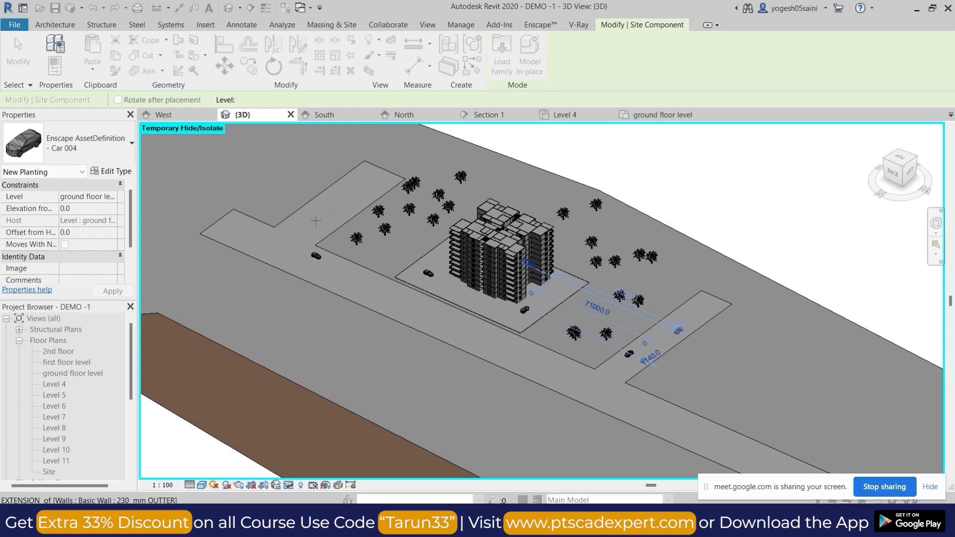
click(327, 221)
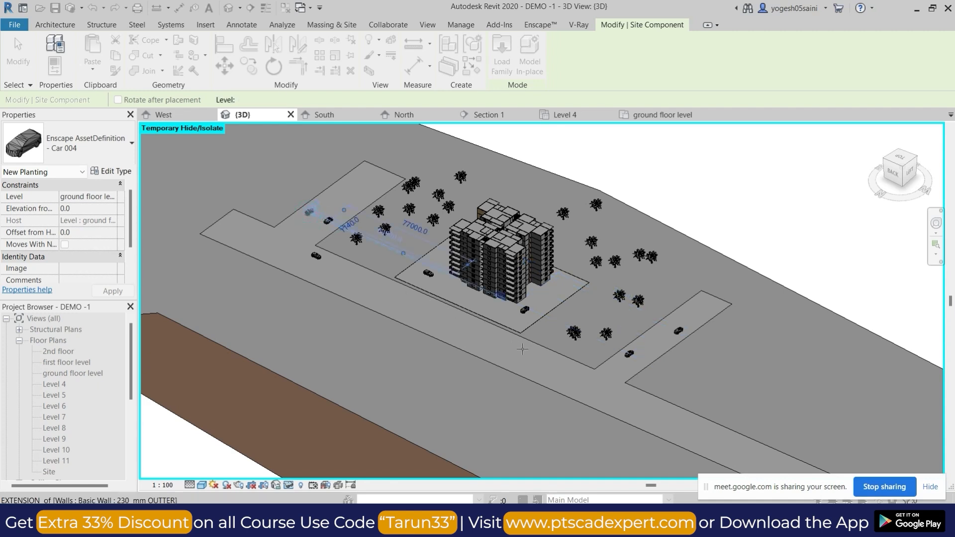
key(Escape)
key(Escape)
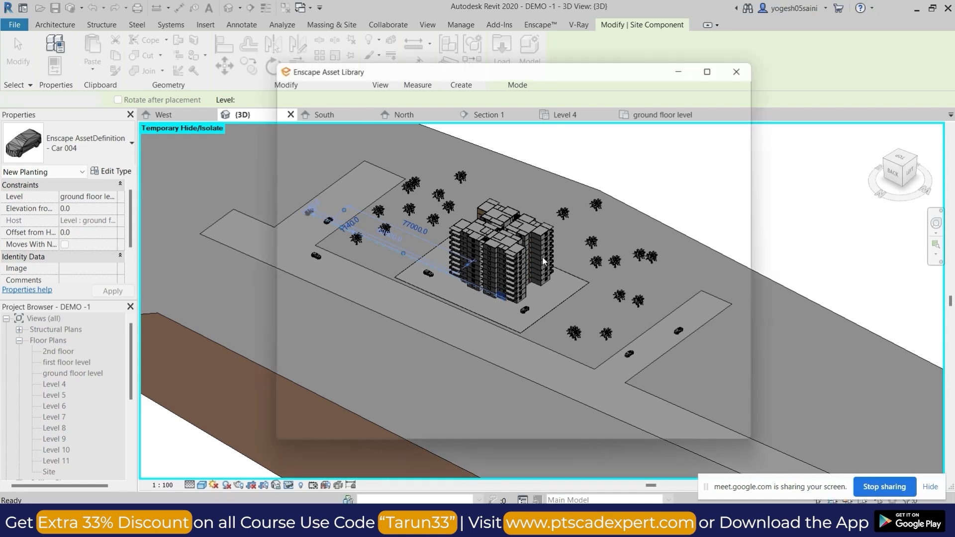
Examine the building's facades, balconies and staircase, together with the cars and palms around it, from several sides in the 3D view.
shift+middle_drag(547, 343, 600, 319)
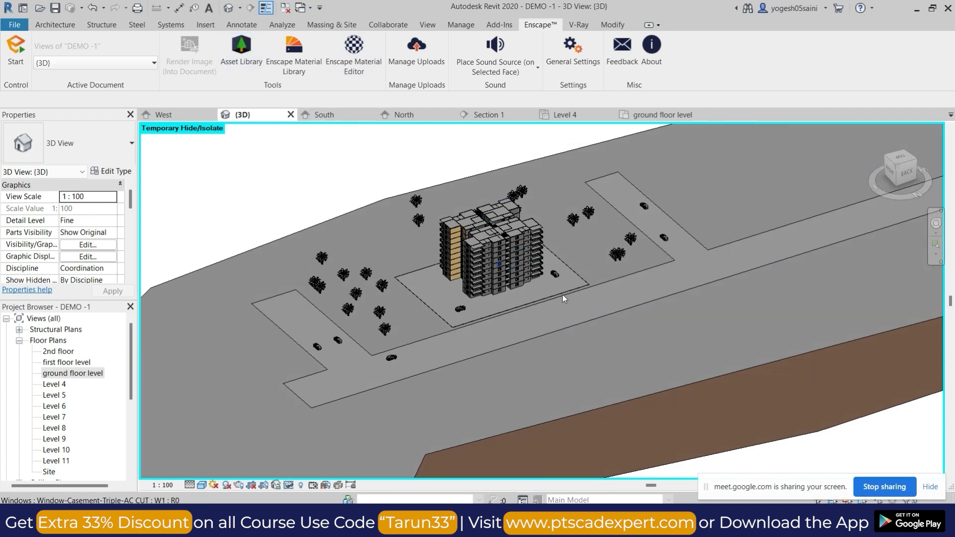
scroll(571, 290, up, 4)
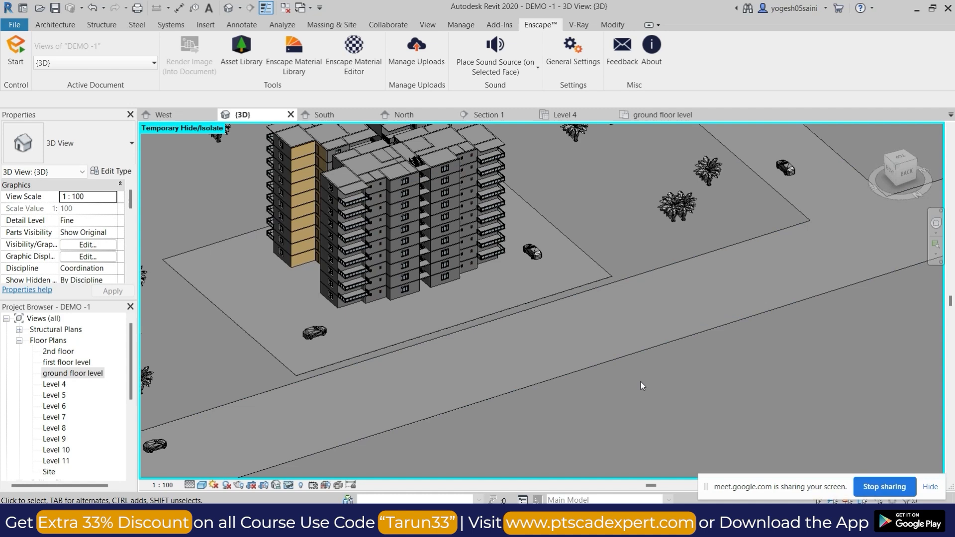
scroll(674, 326, down, 3)
scroll(533, 322, up, 3)
shift+middle_drag(545, 330, 547, 280)
scroll(601, 372, up, 10)
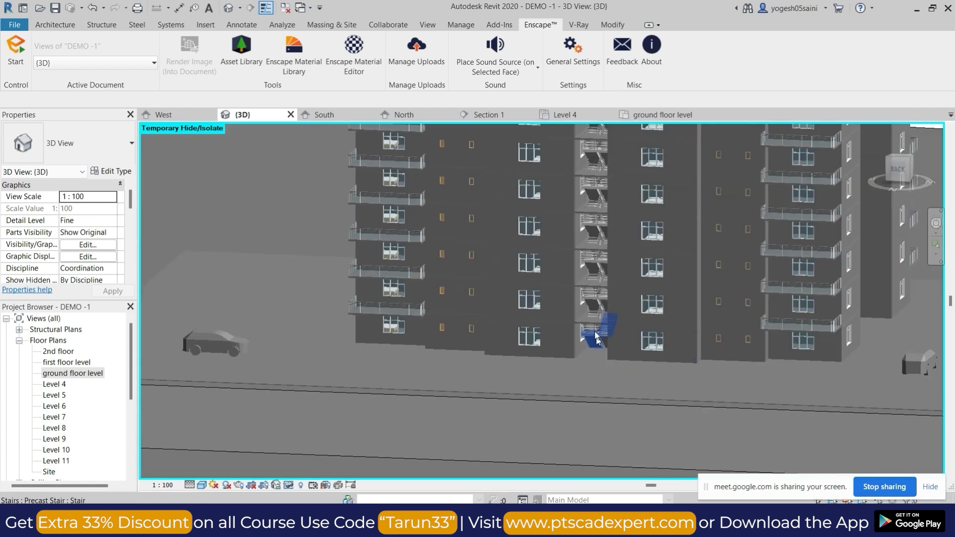
shift+middle_drag(593, 321, 562, 270)
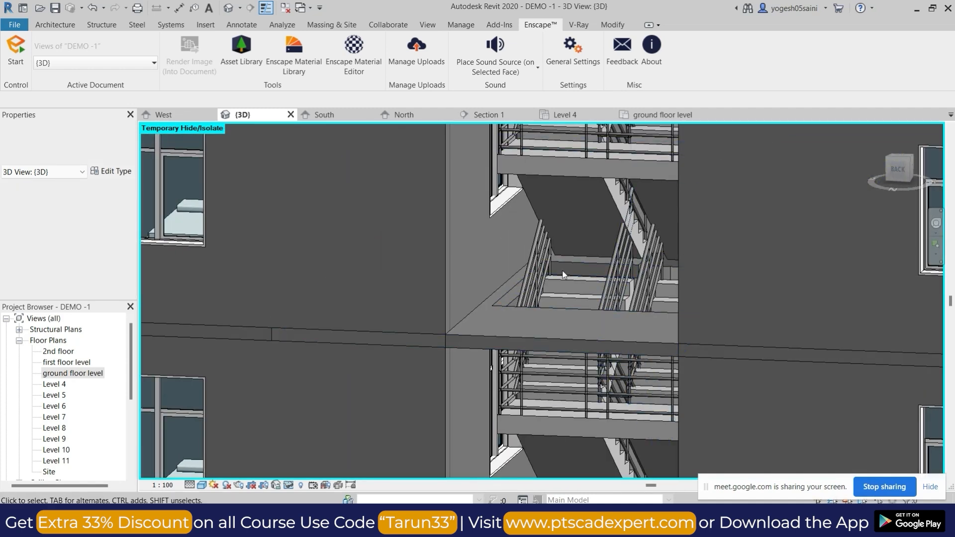
scroll(585, 253, down, 10)
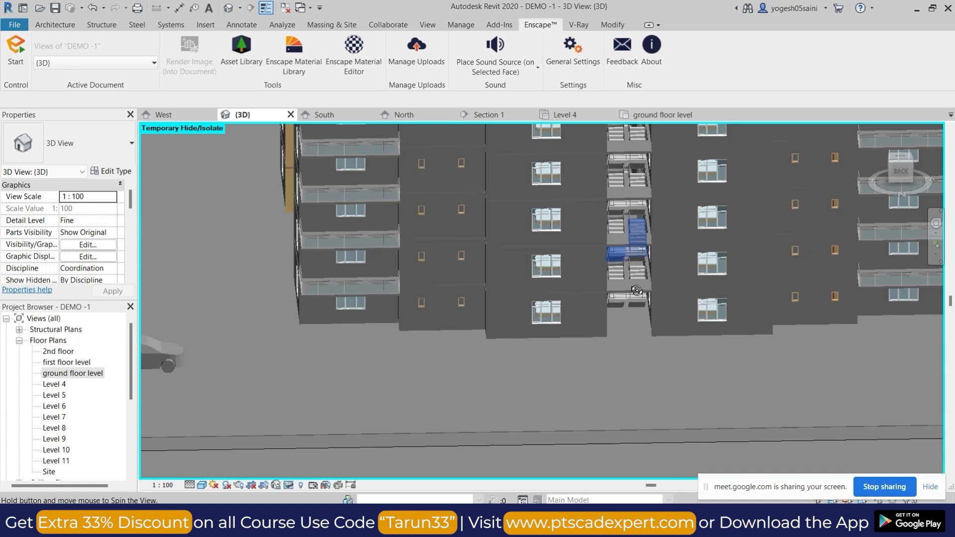
shift+middle_drag(645, 243, 643, 293)
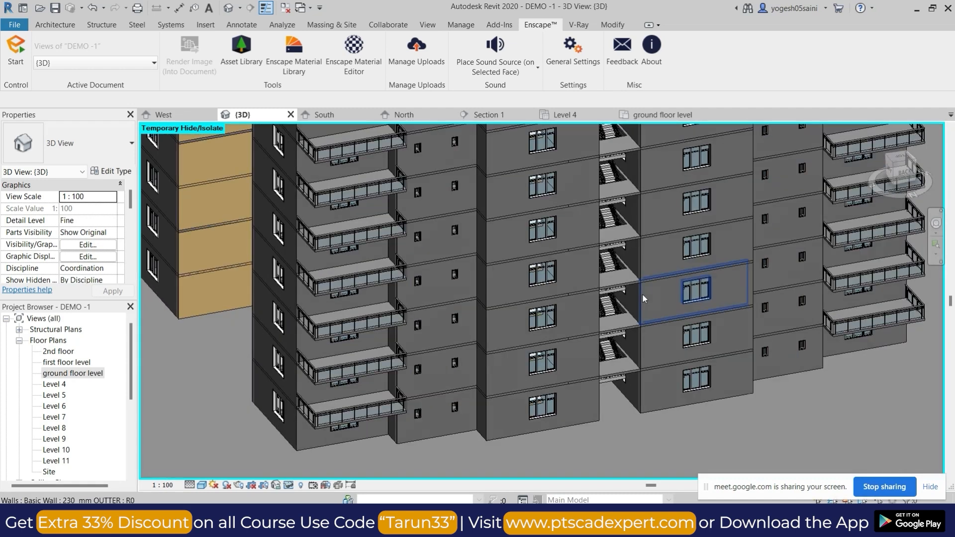
scroll(597, 284, down, 3)
scroll(500, 148, up, 4)
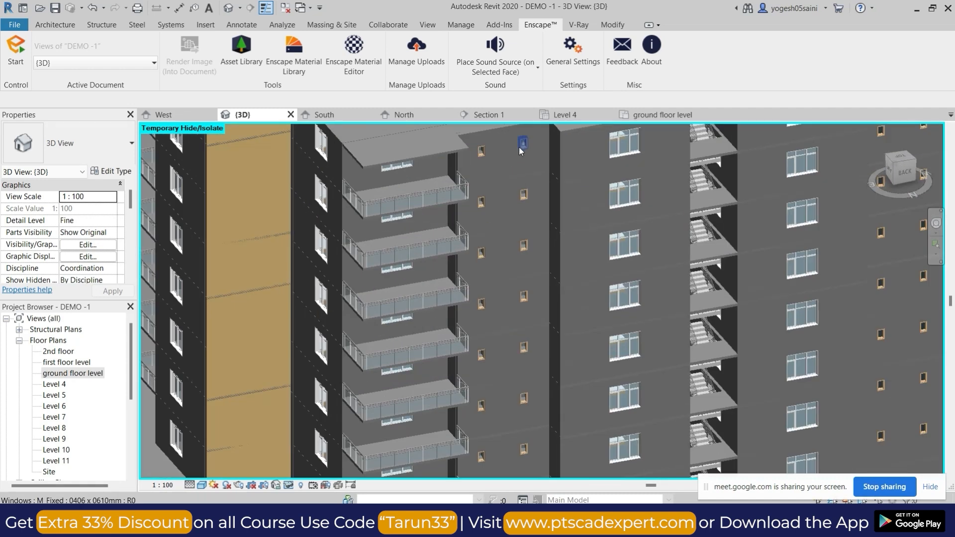
scroll(511, 263, down, 8)
shift+middle_drag(511, 263, 552, 403)
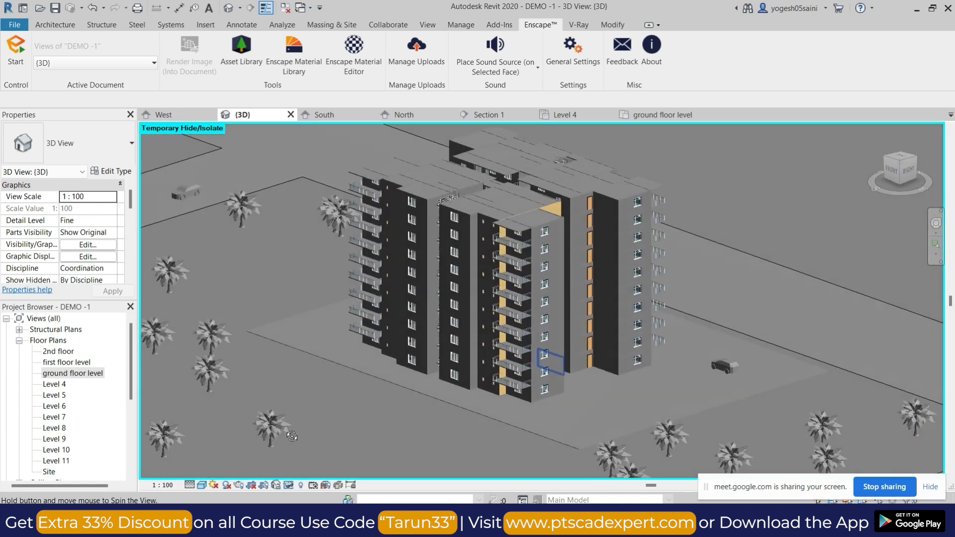
Set the 3D view's visual style to Realistic and orient the whole site to the top view.
click(202, 485)
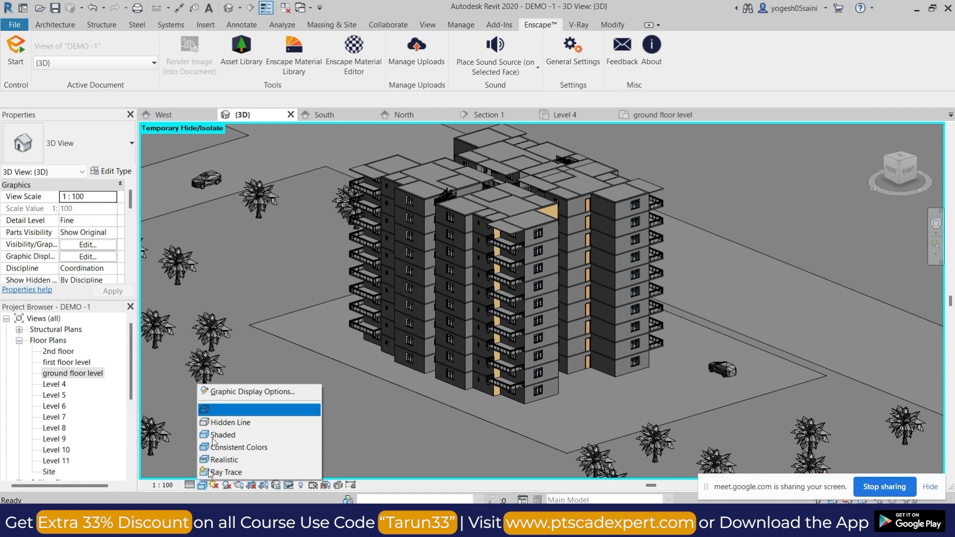
click(235, 459)
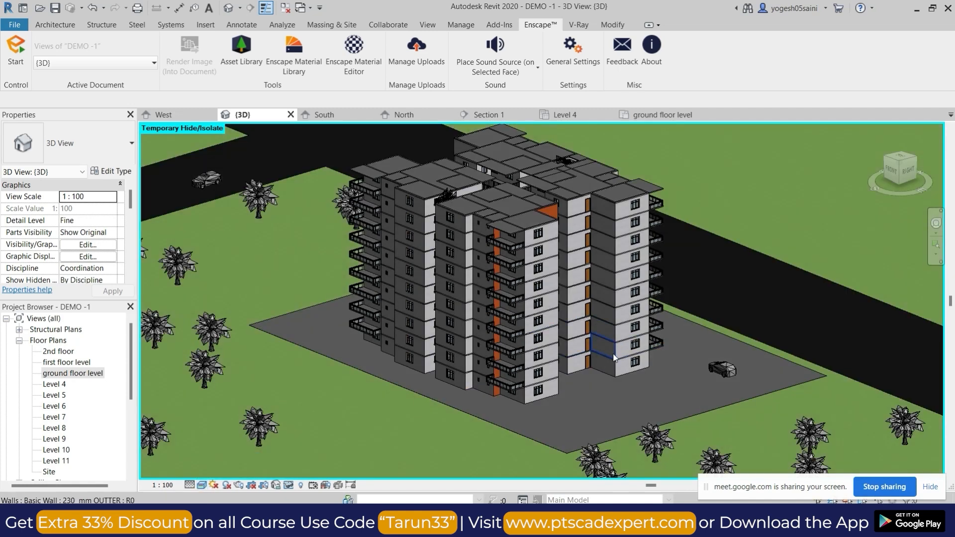
scroll(697, 351, down, 4)
shift+middle_drag(697, 351, 899, 199)
click(900, 159)
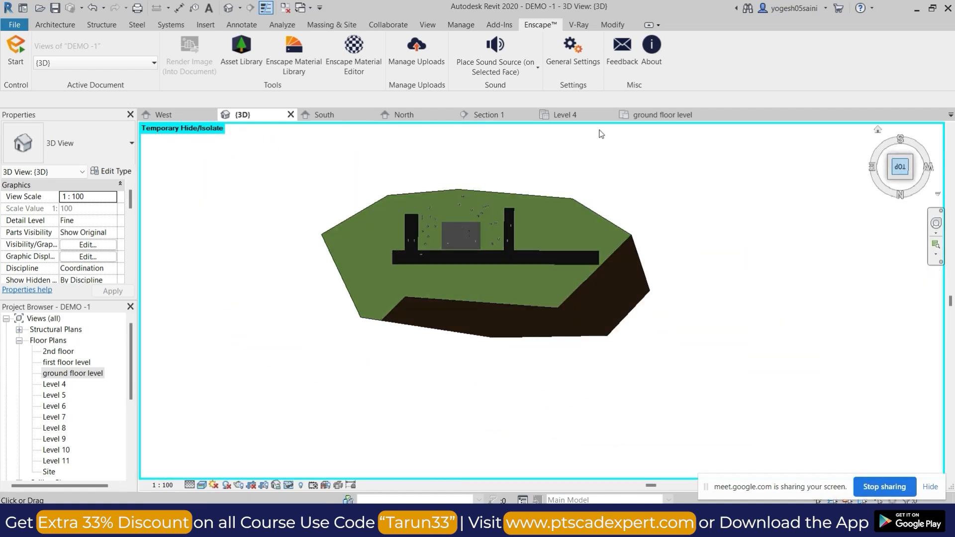
Place a perspective camera referenced from Level 5, with its eye on the brown earth slope and its target beyond the building.
click(239, 8)
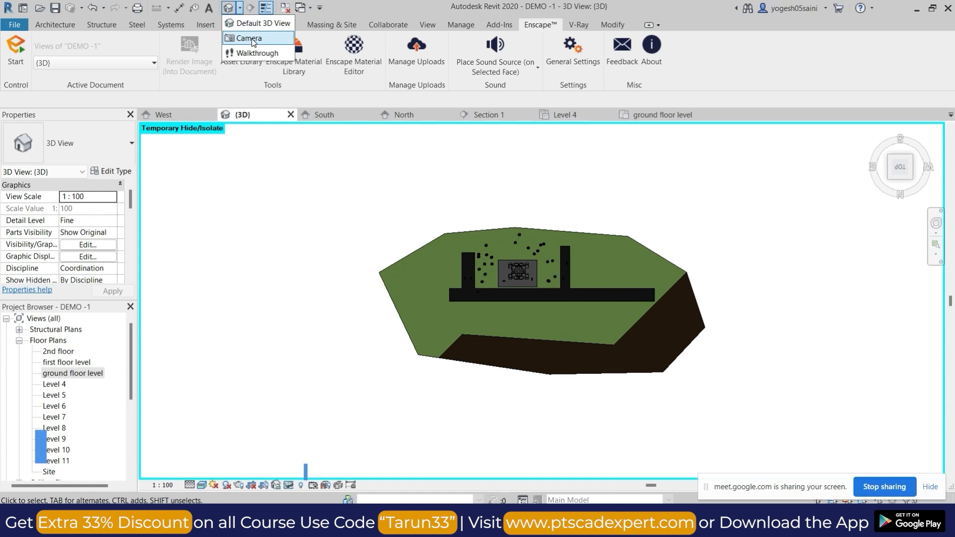
click(255, 42)
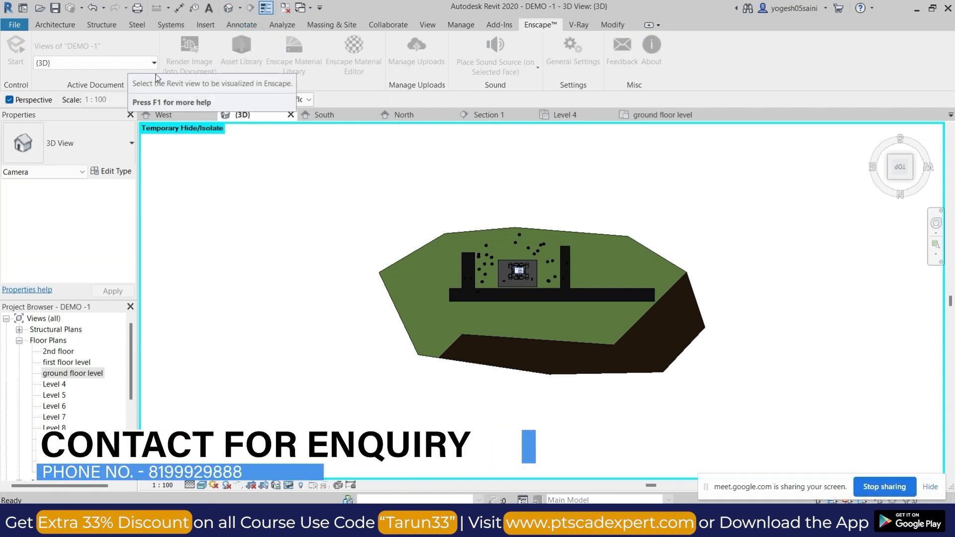
click(303, 100)
click(291, 153)
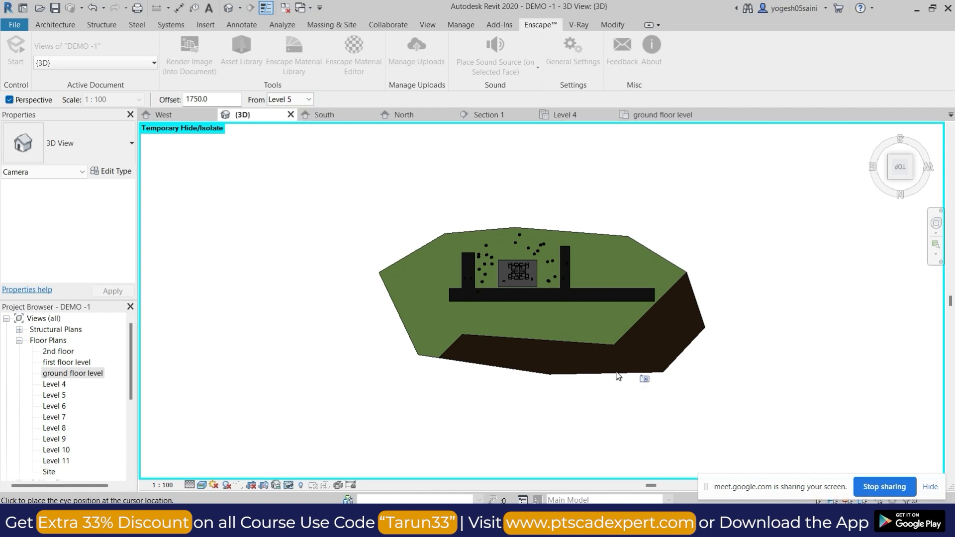
click(590, 368)
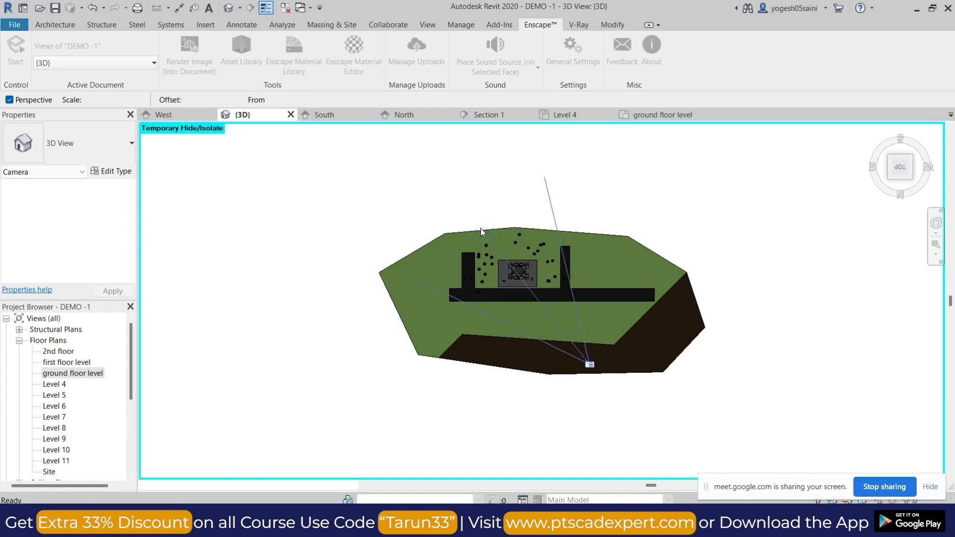
click(481, 228)
Tighten the camera view's crop region on all four sides so that it frames the building, cars and palms.
scroll(553, 300, down, 2)
drag(545, 407, 552, 347)
drag(403, 270, 466, 270)
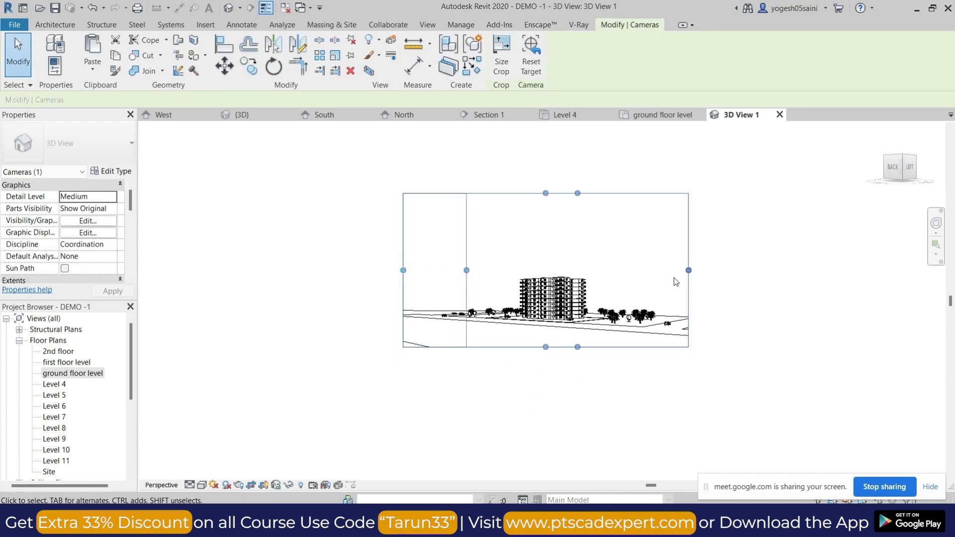
drag(688, 271, 618, 272)
drag(542, 193, 548, 258)
scroll(547, 292, up, 4)
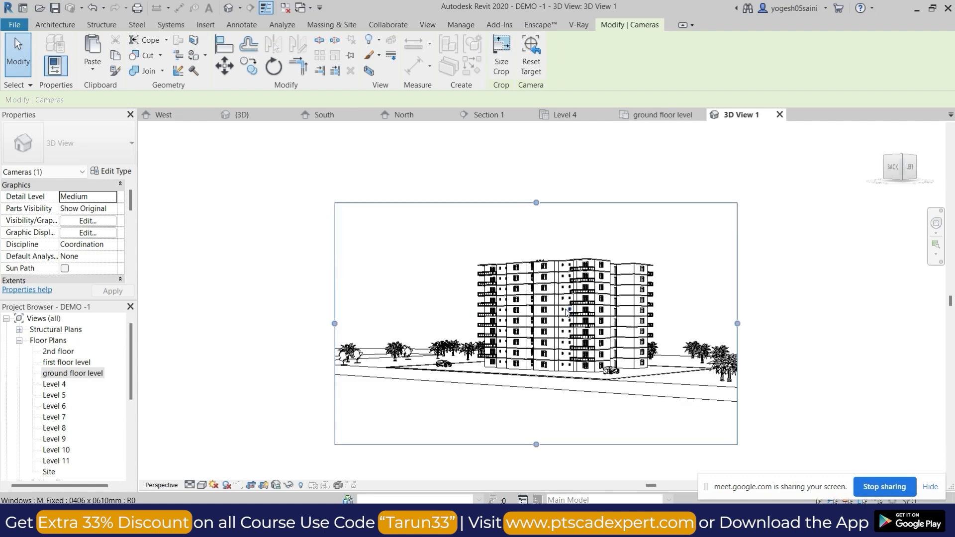
click(725, 256)
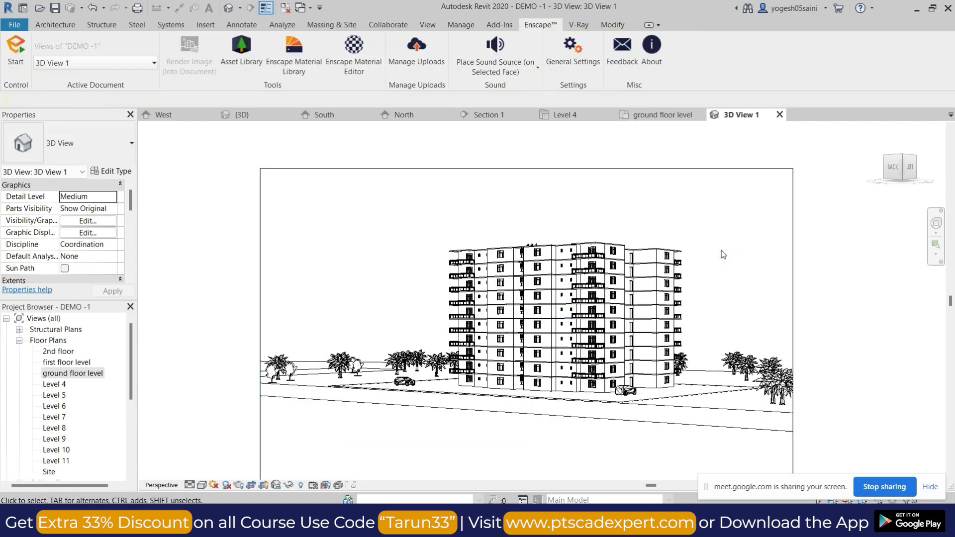
Open the Rendering settings for the camera view and set the quality to Medium.
key(r)
key(r)
click(124, 62)
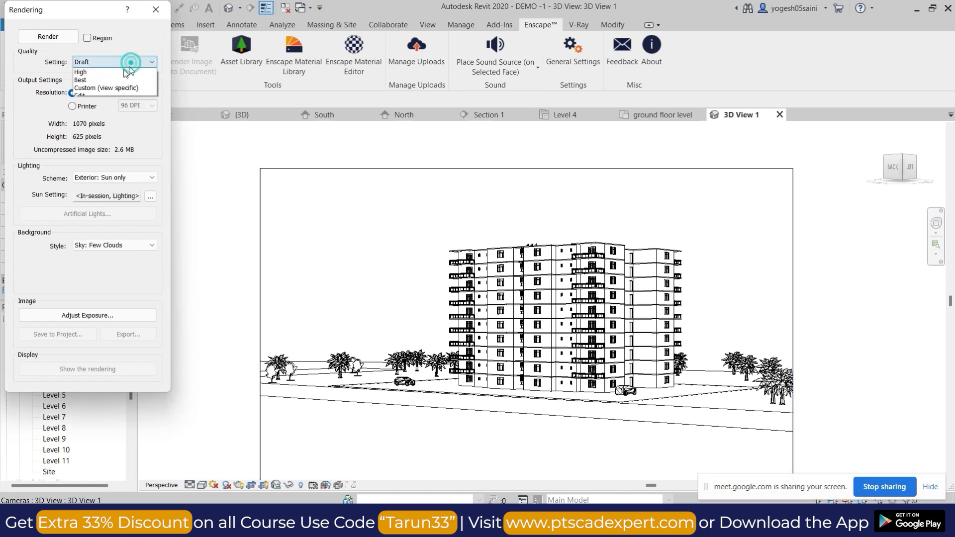
click(106, 80)
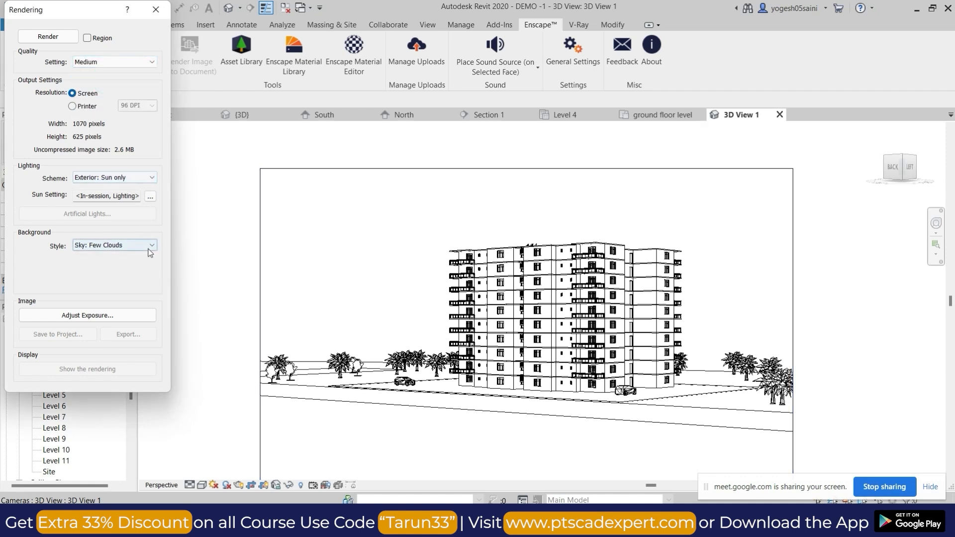
Set the rendering background style to Image and open the browser for choosing the background picture.
click(120, 245)
click(94, 303)
click(114, 265)
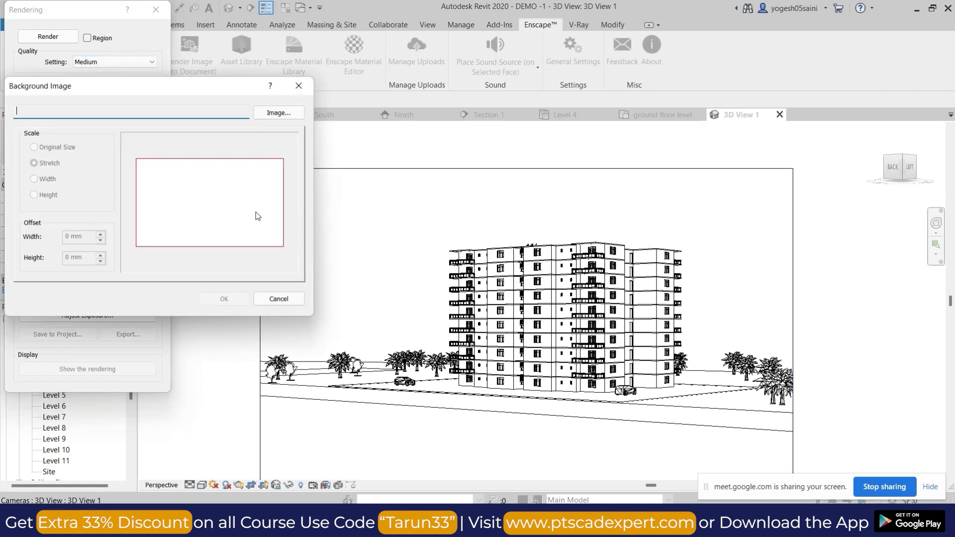
click(283, 114)
click(450, 255)
click(372, 281)
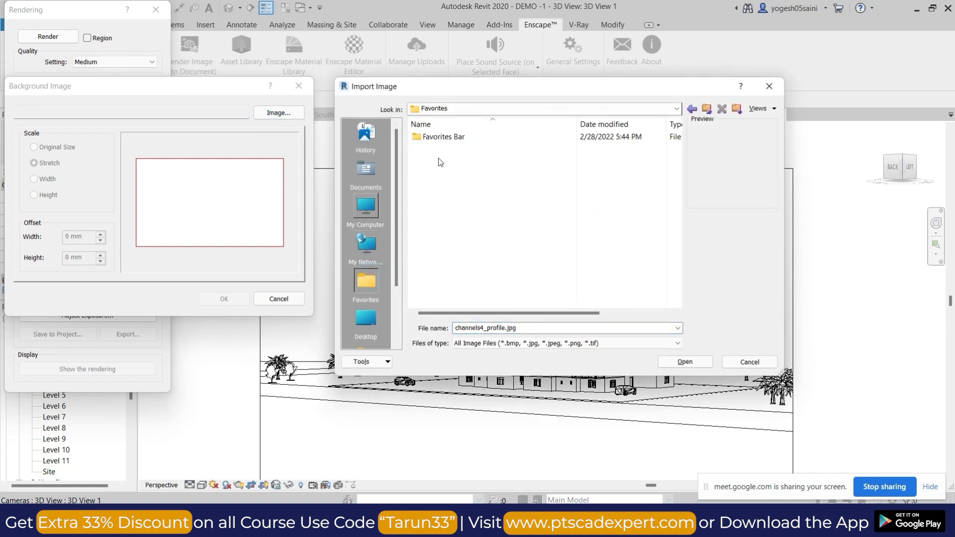
click(366, 320)
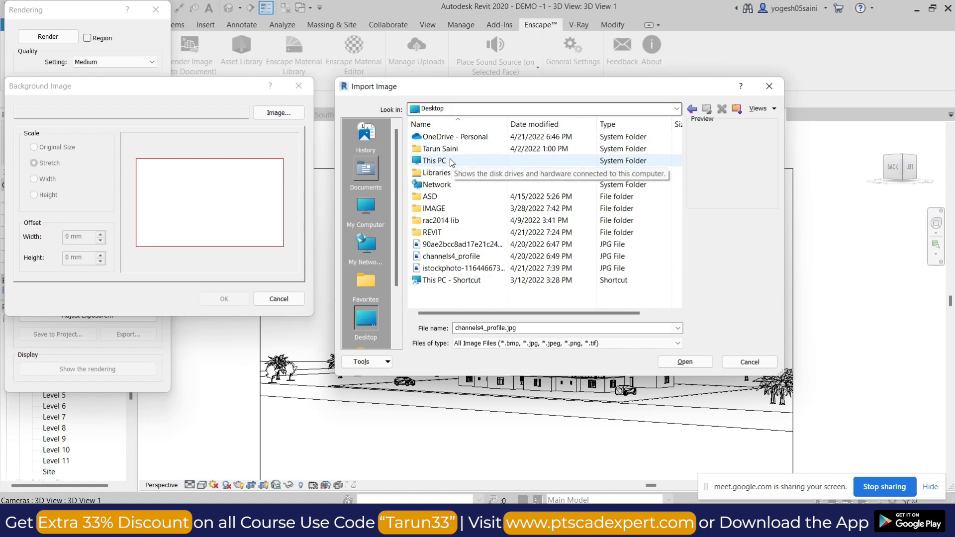
click(445, 223)
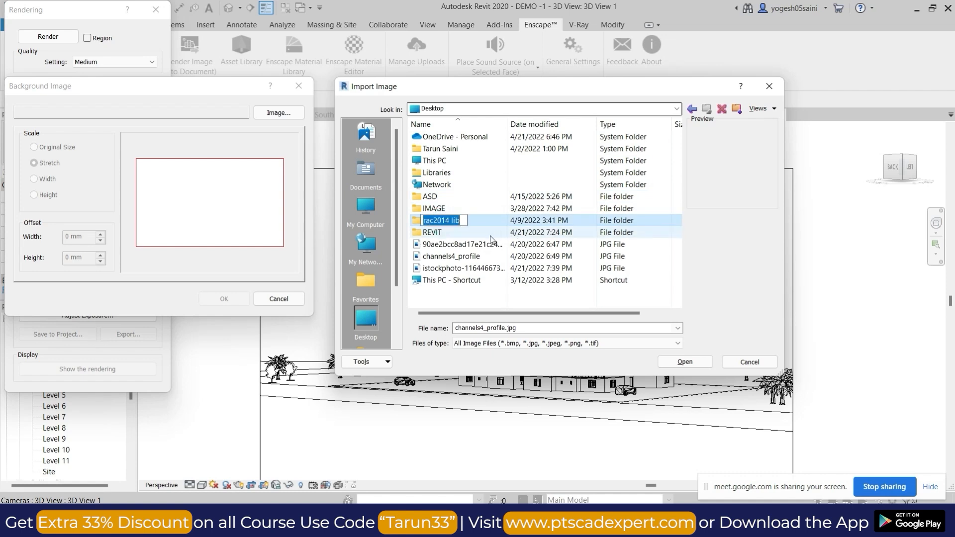
double_click(475, 222)
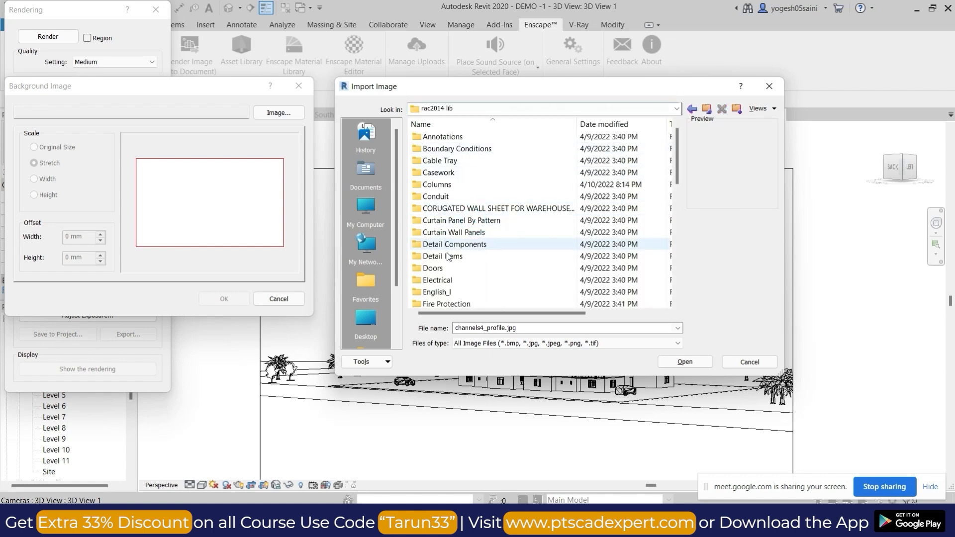
scroll(447, 272, down, 3)
click(692, 108)
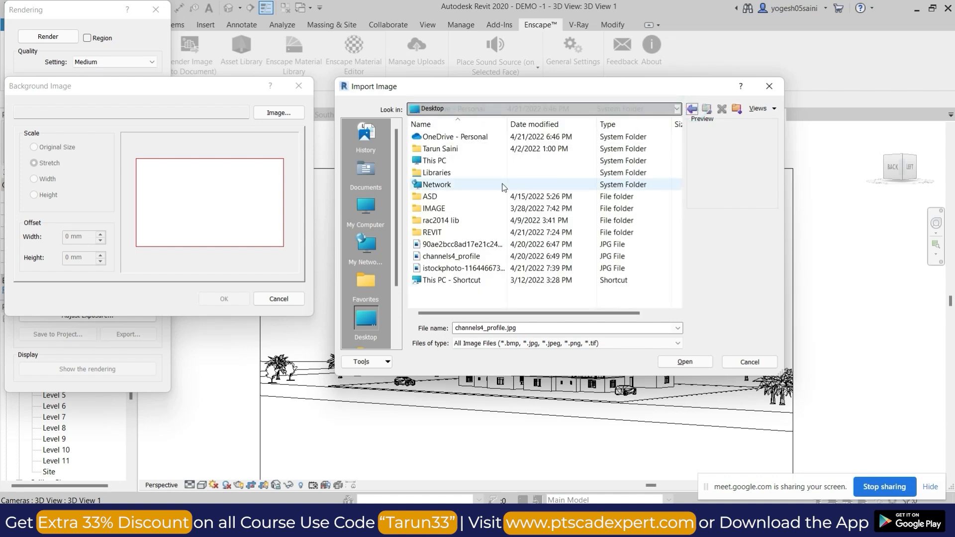
Load the 80680324-city-park-with-modern-building picture from D:\software\background picture as the rendering background and accept it.
click(458, 160)
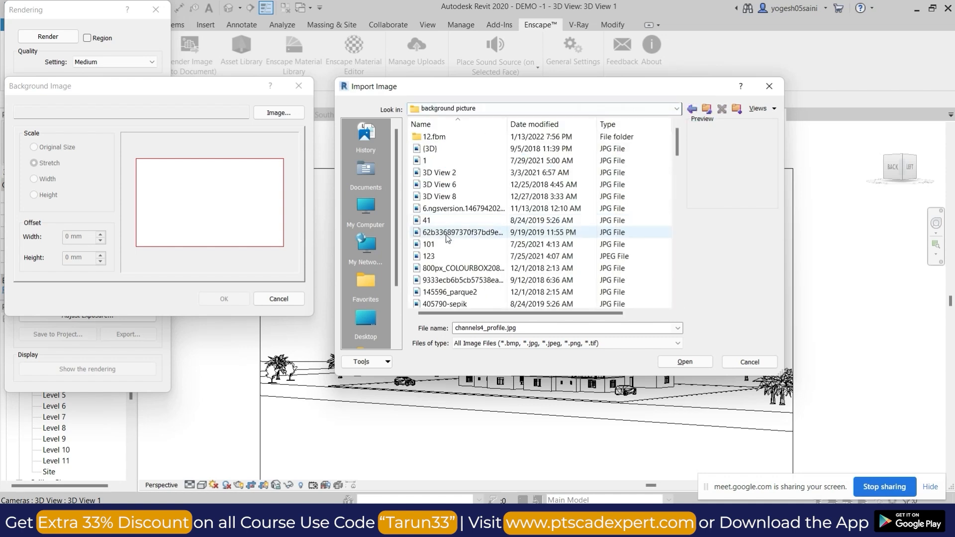
ctrl+scroll(458, 235, up, 4)
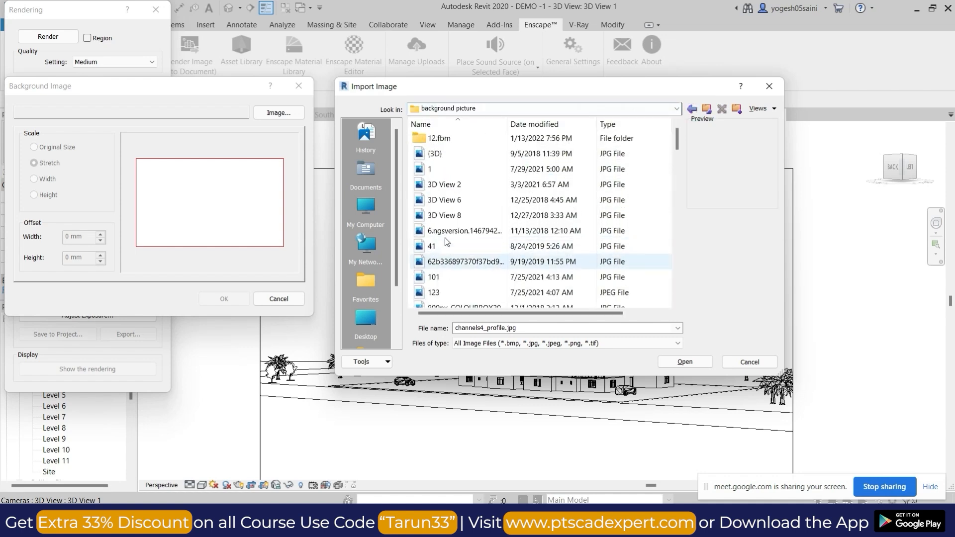
scroll(459, 238, down, 5)
ctrl+scroll(454, 253, up, 2)
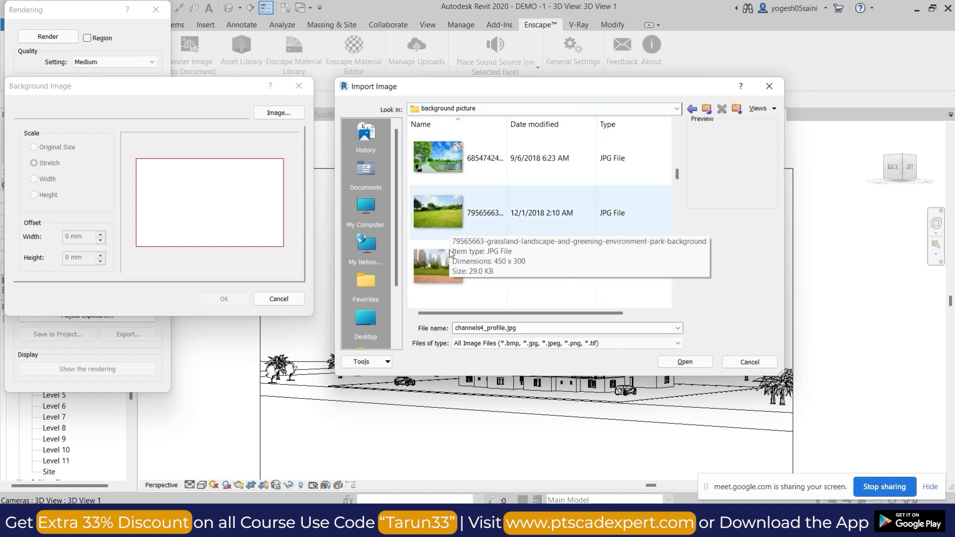
click(451, 254)
click(687, 362)
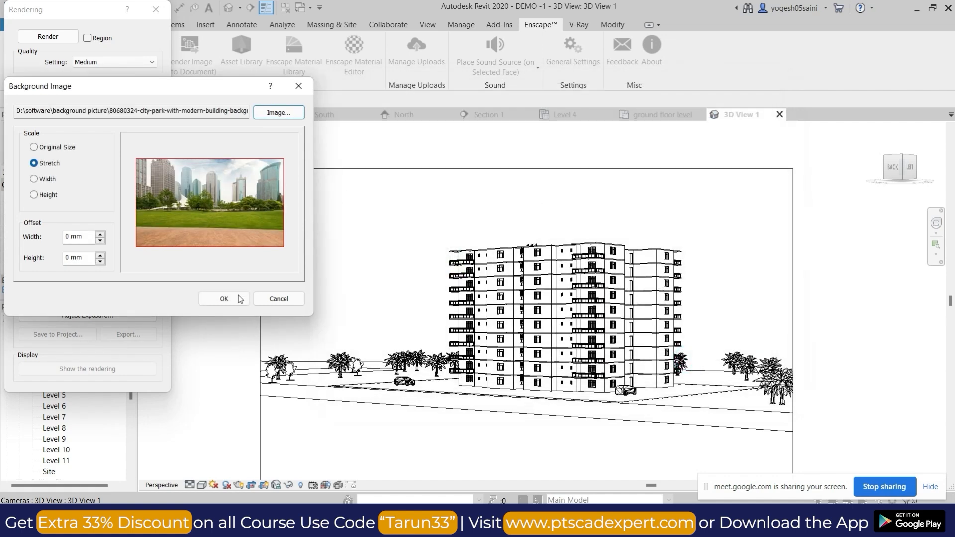
click(224, 299)
Render the camera view, examine the building against the city park background, and close the Rendering settings.
click(65, 39)
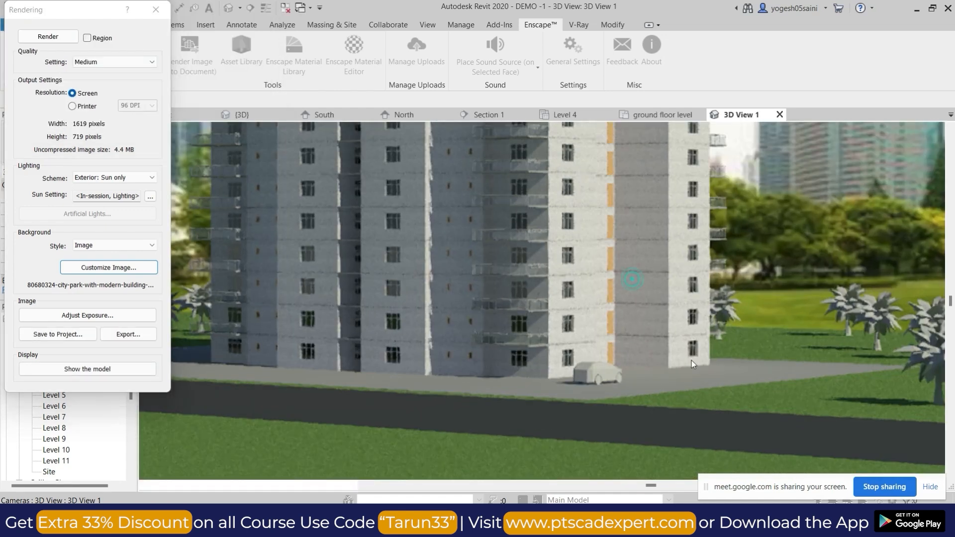
scroll(633, 292, down, 3)
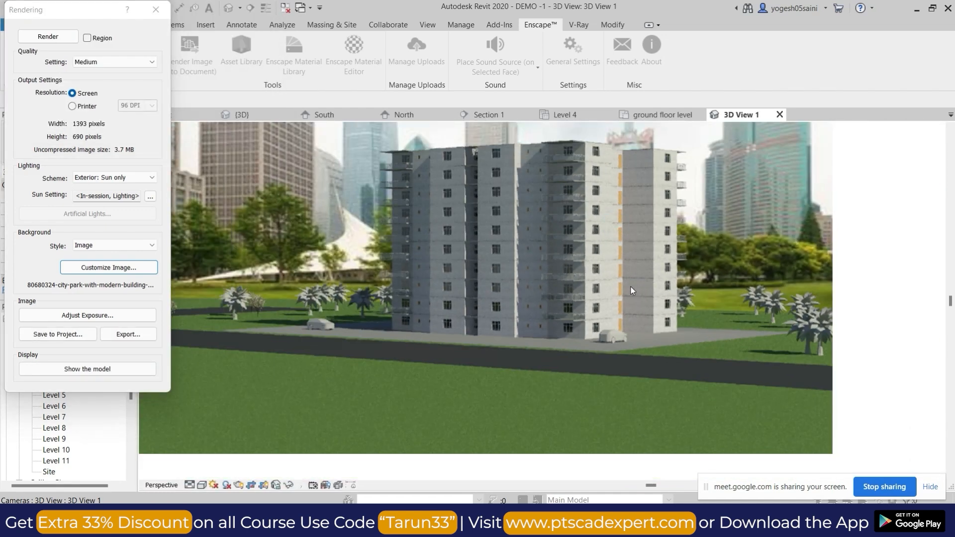
scroll(627, 221, down, 1)
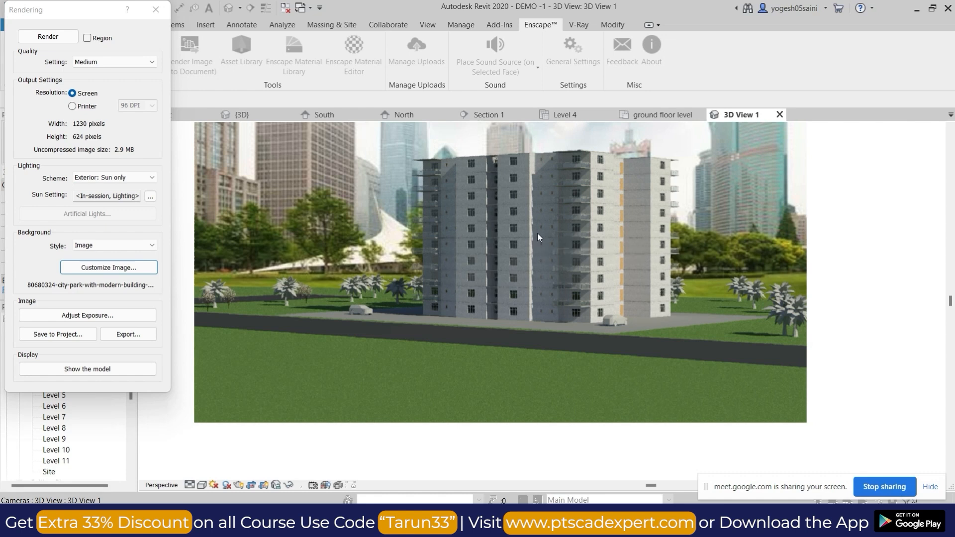
click(156, 9)
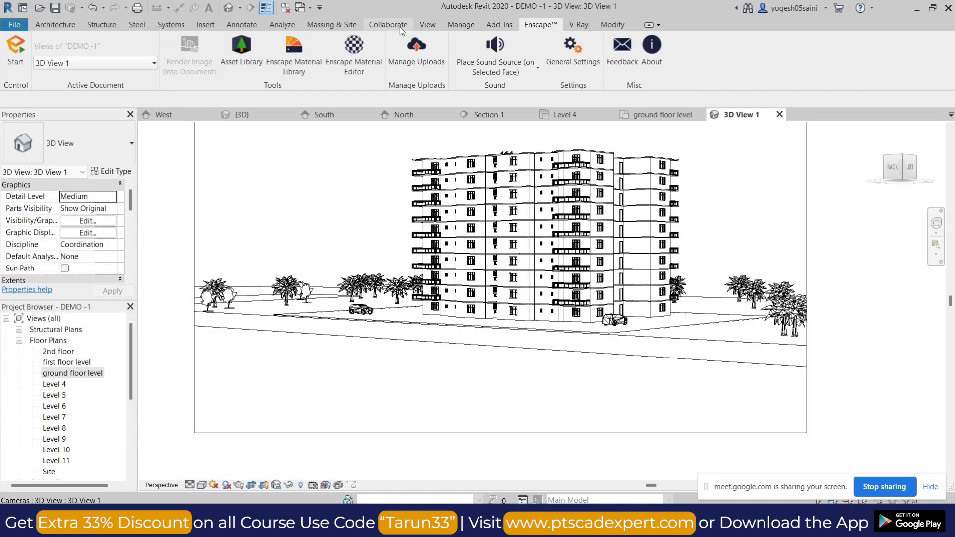
click(399, 26)
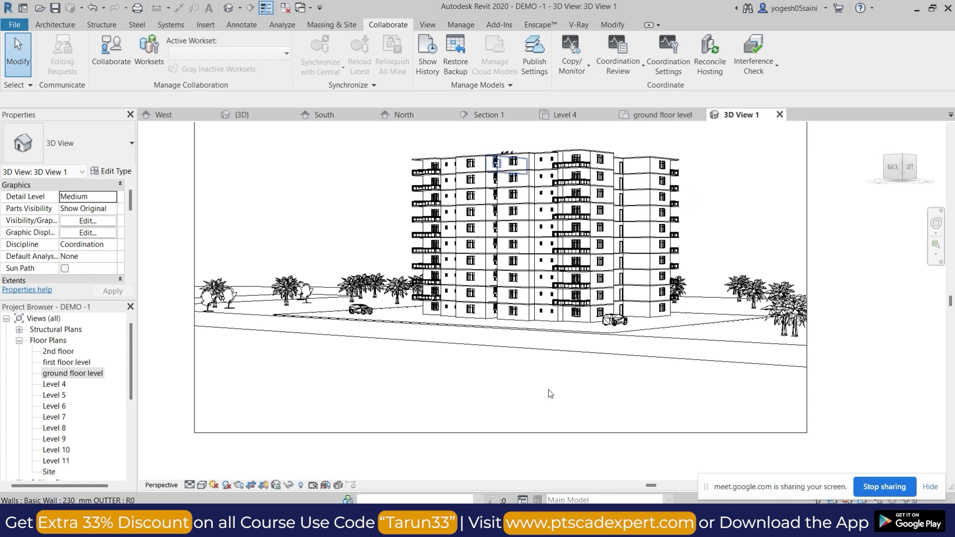
middle_drag(294, 186, 298, 211)
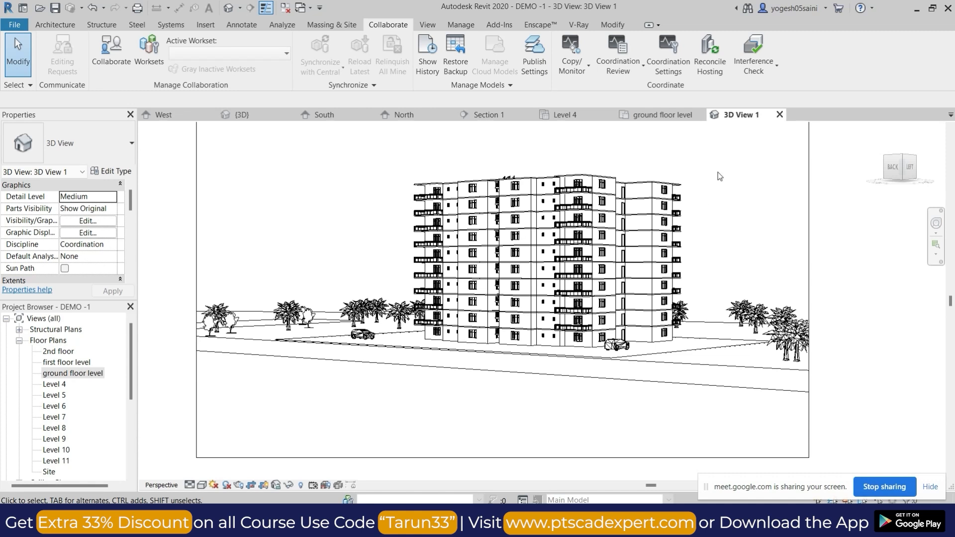
scroll(719, 210, down, 2)
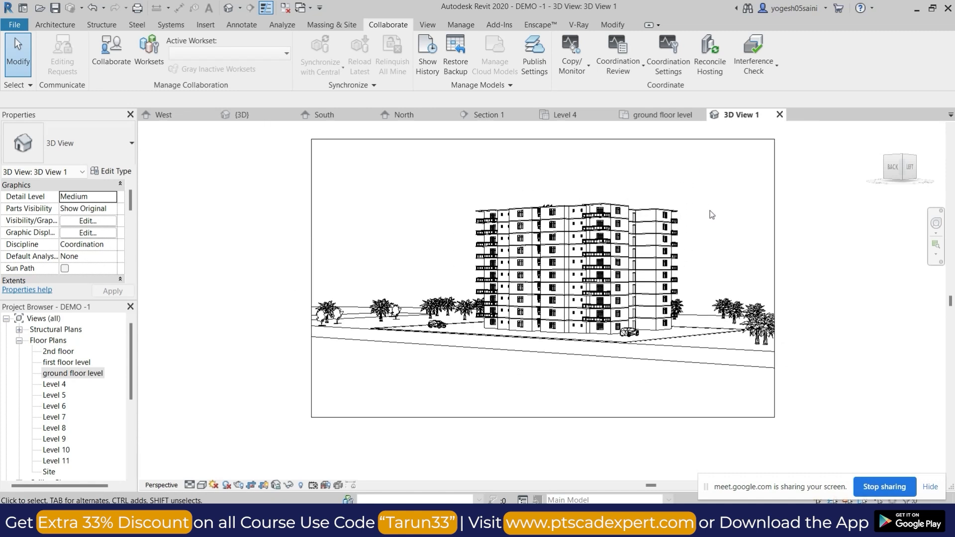
scroll(598, 244, up, 4)
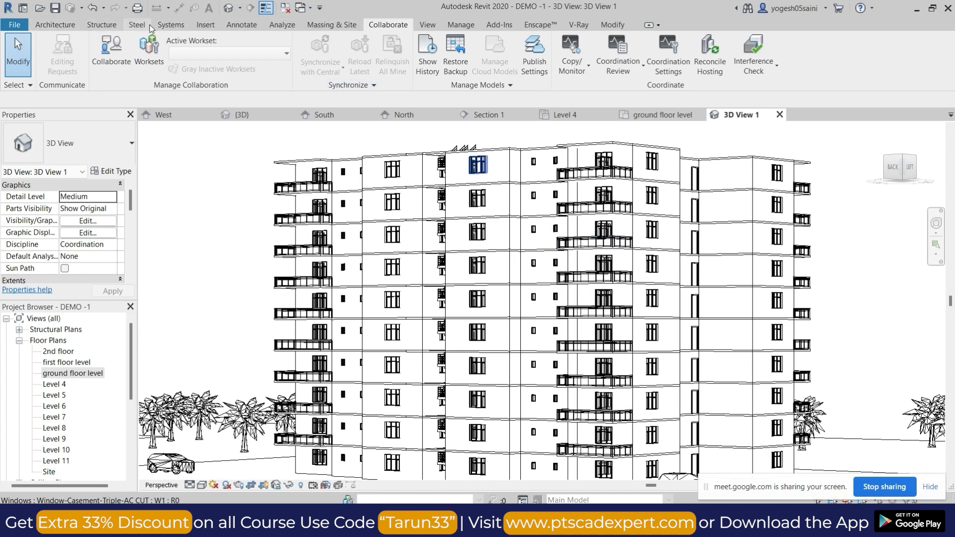
scroll(478, 244, down, 5)
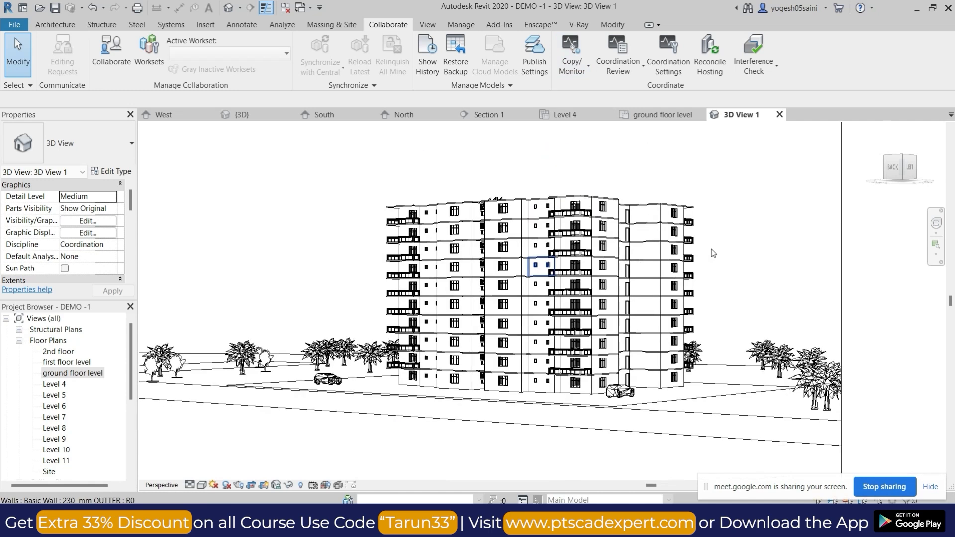
Switch to the Google Meet call to check the meeting, and return to the camera view in Revit.
mouse_move(519, 522)
click(490, 457)
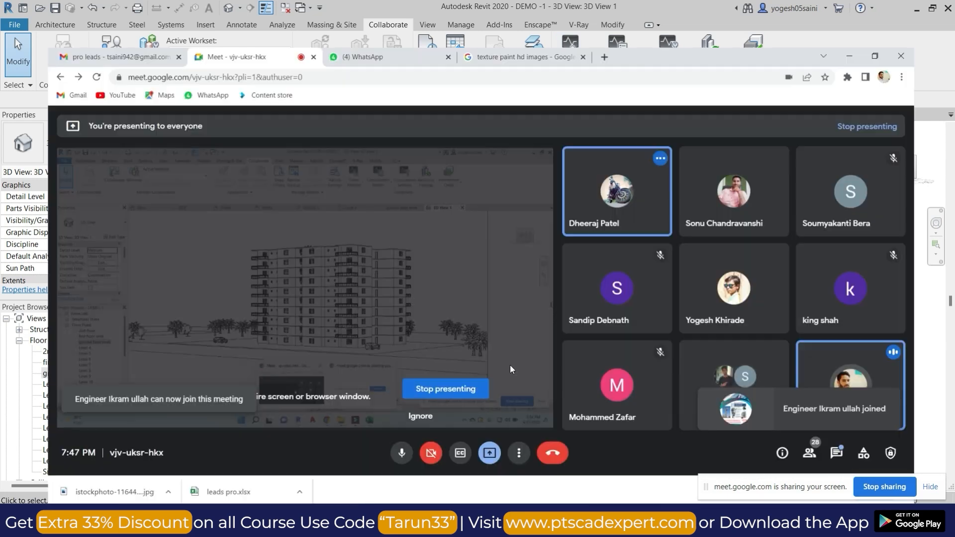
click(605, 140)
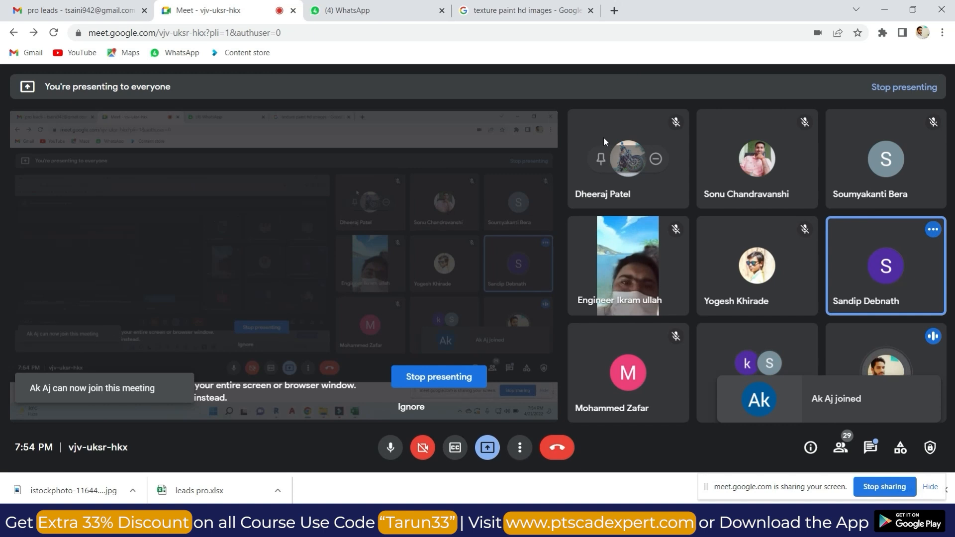
click(885, 9)
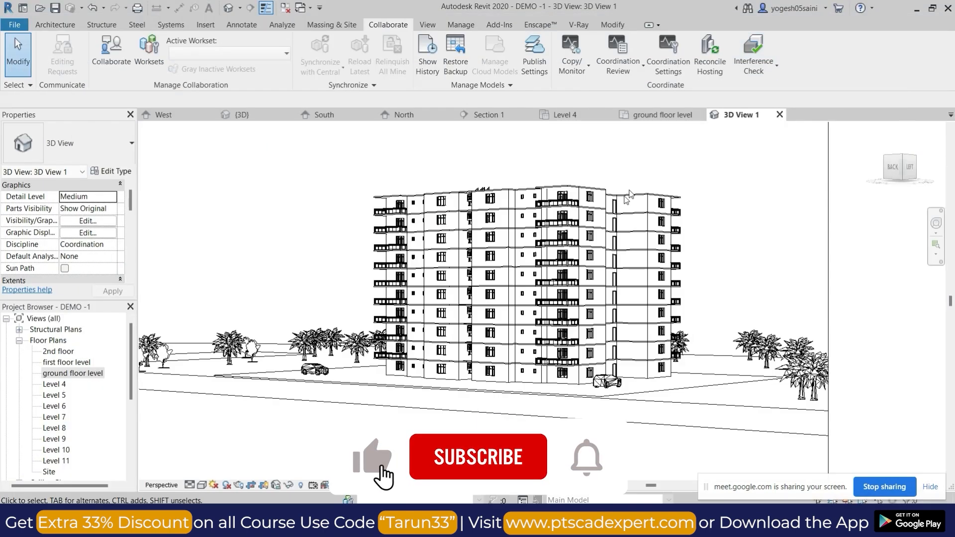
Tighten the camera view's crop region around the building by moving in all four of its edges, and deselect it.
middle_drag(673, 168, 664, 173)
scroll(691, 164, down, 4)
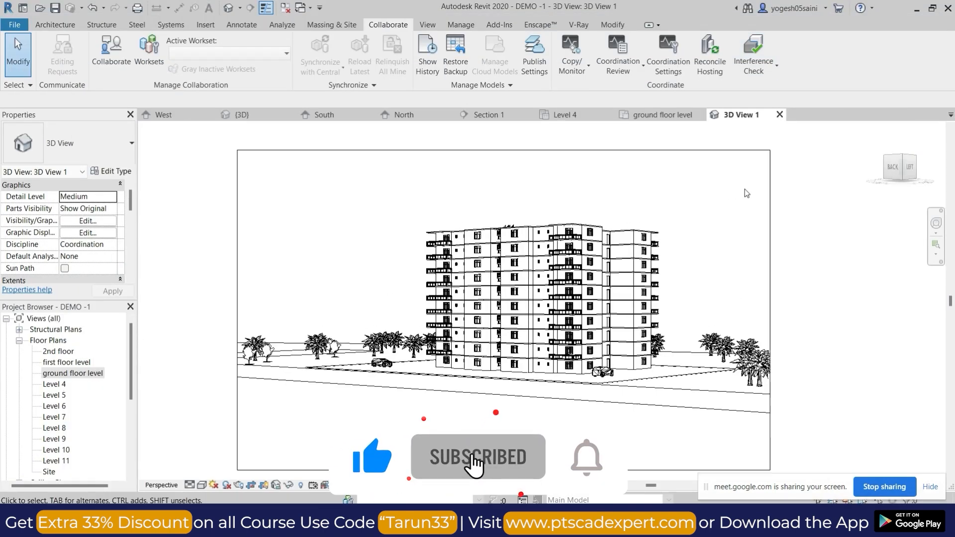
click(770, 188)
drag(505, 151, 500, 166)
drag(240, 318, 351, 305)
drag(560, 470, 560, 420)
drag(770, 294, 691, 294)
scroll(682, 277, up, 2)
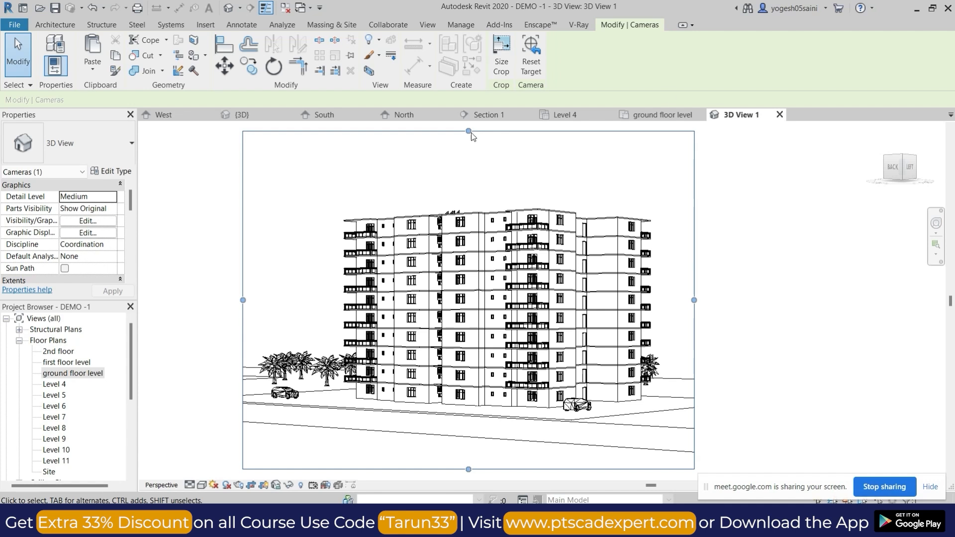
click(218, 195)
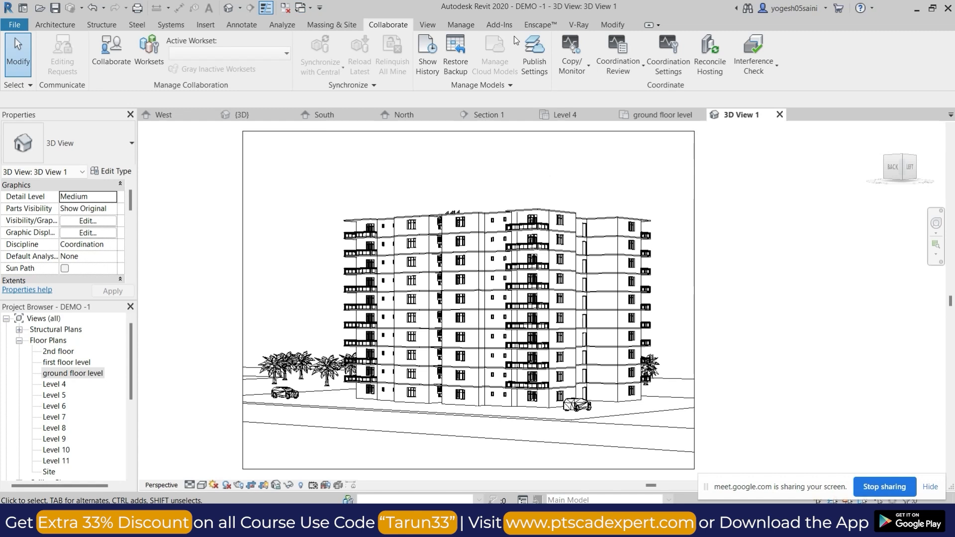
Start the Enscape real-time renderer for the camera view 3D View 1.
click(541, 25)
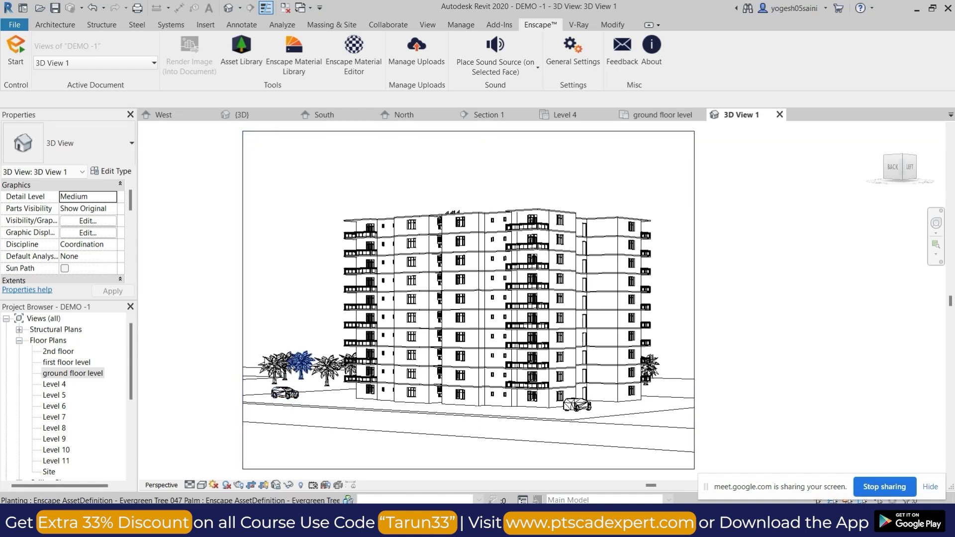
click(16, 50)
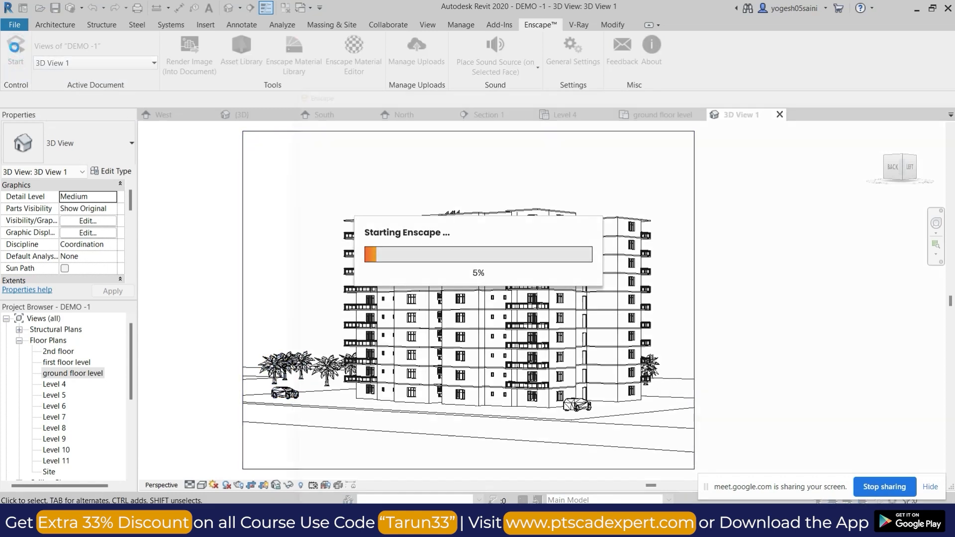
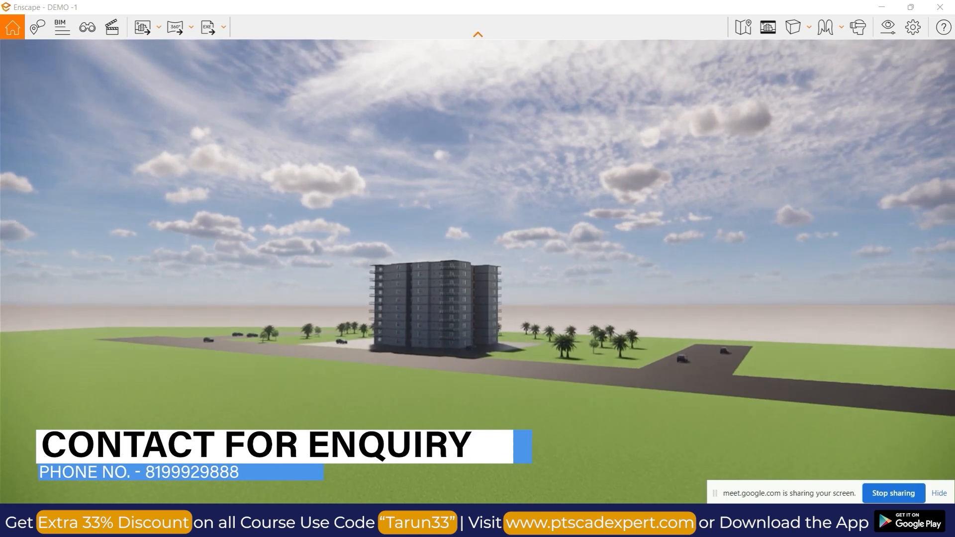
Fly towards the building in the rendered scene and examine its facade, windows and wall texture up close.
key(w)
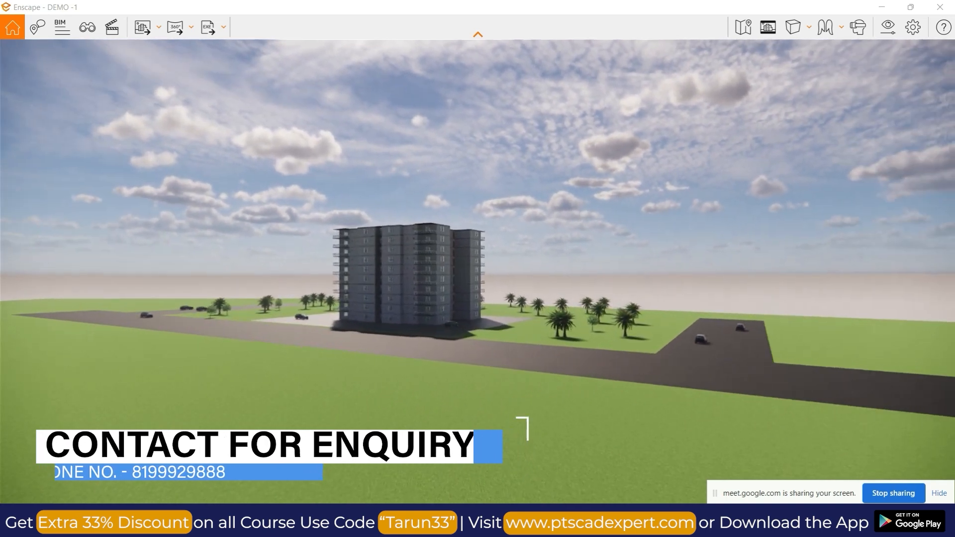
key(w)
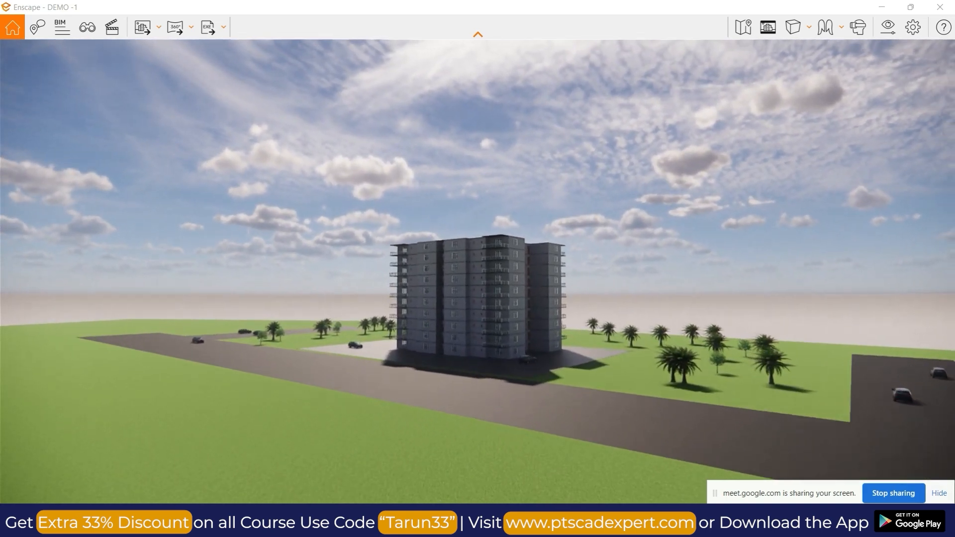
key(w)
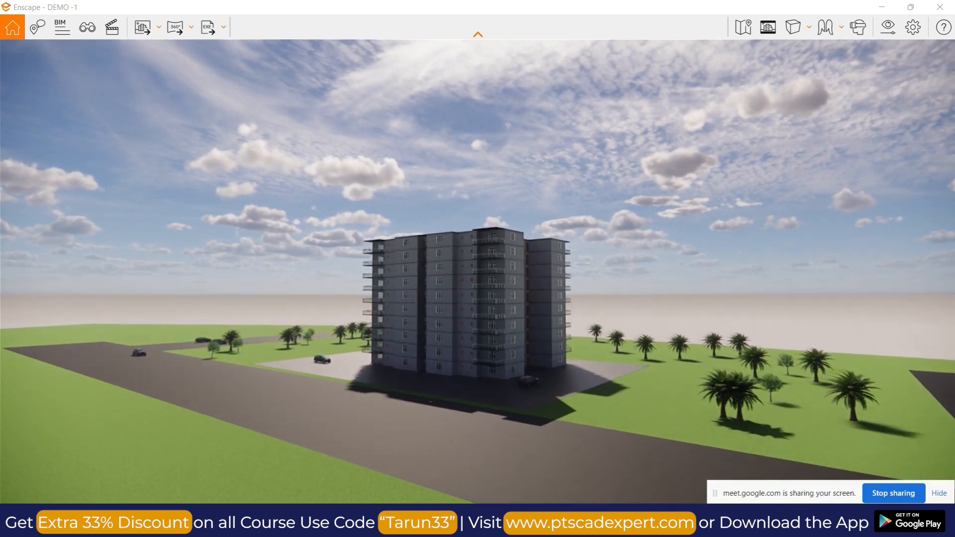
key(w)
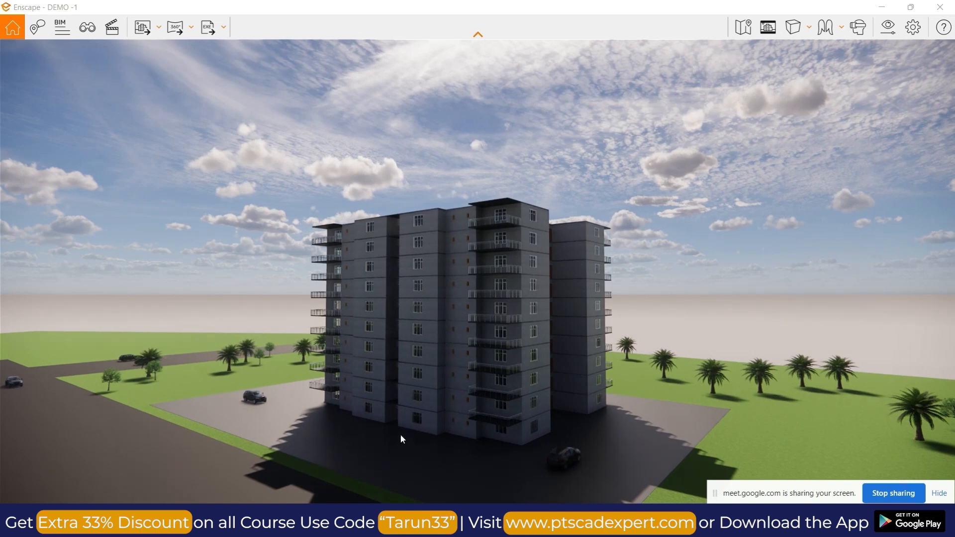
drag(342, 441, 301, 414)
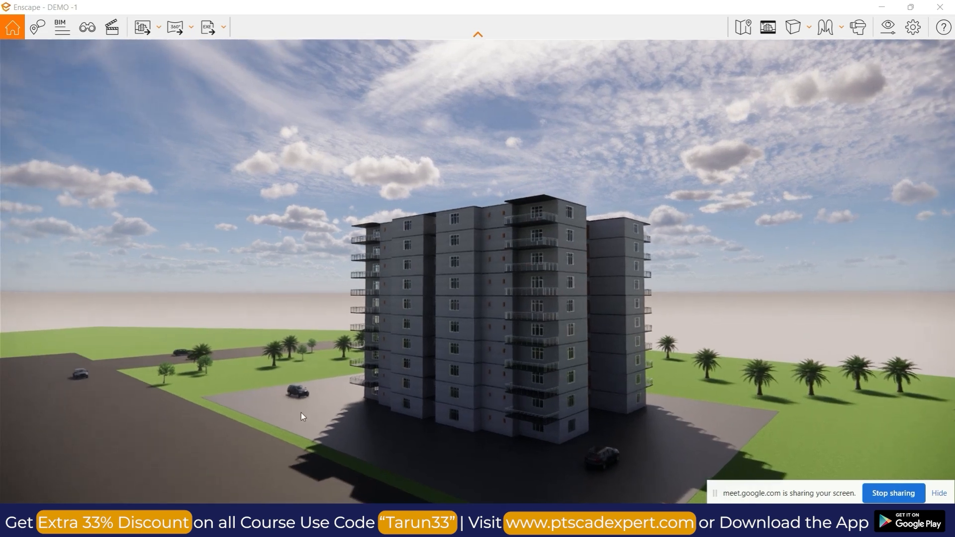
scroll(514, 399, up, 3)
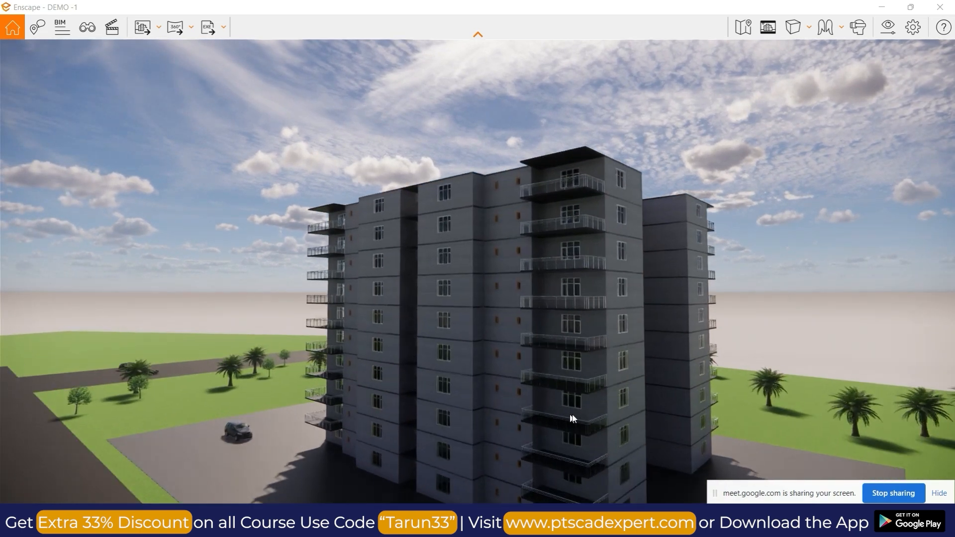
scroll(589, 417, up, 3)
scroll(593, 416, up, 5)
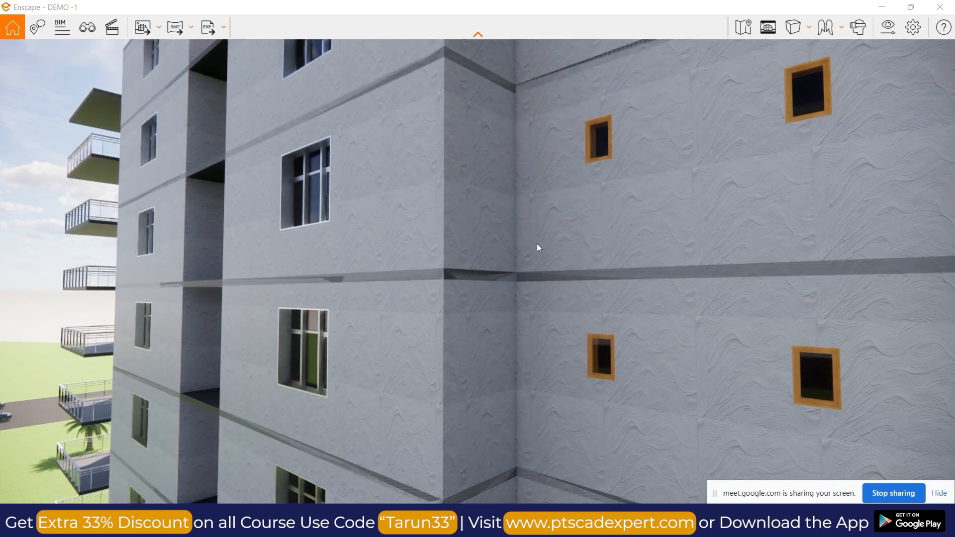
scroll(306, 201, up, 5)
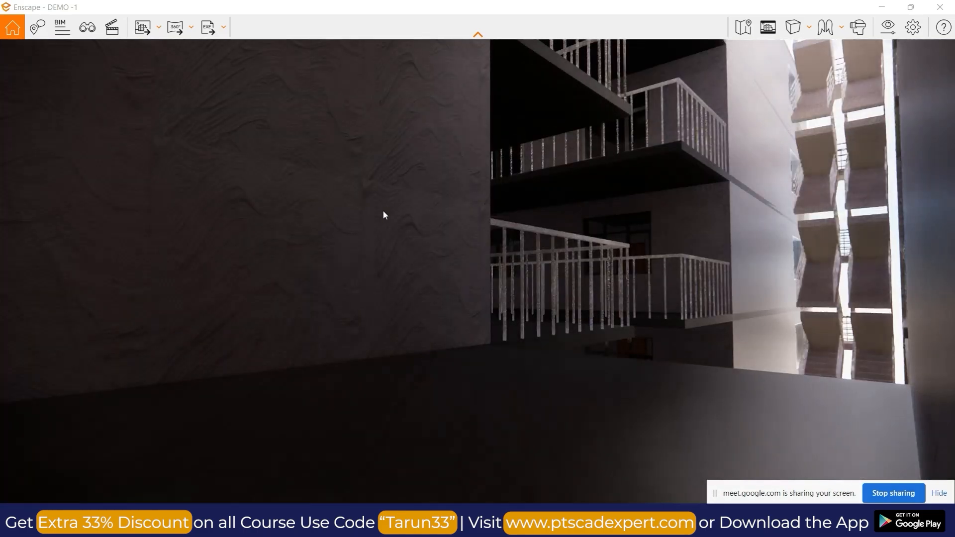
scroll(592, 246, down, 6)
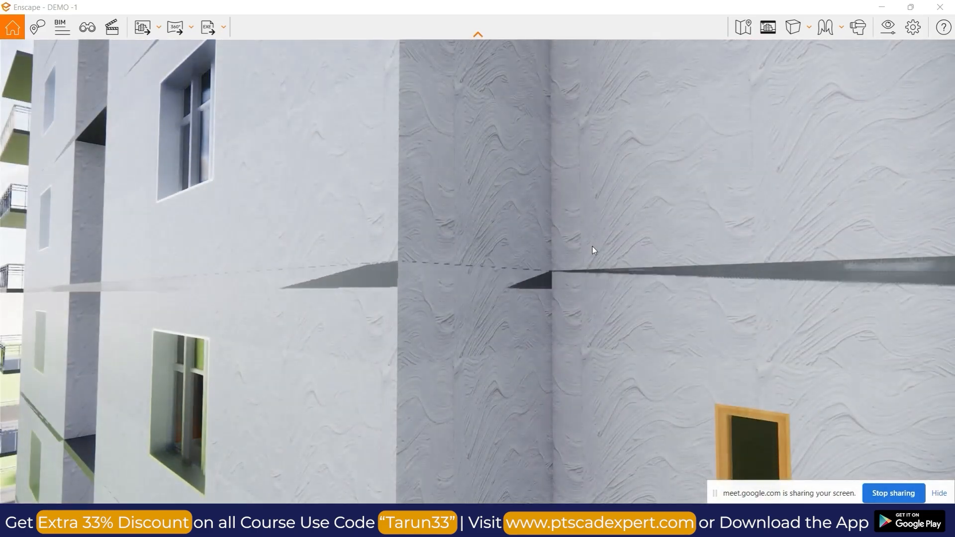
scroll(592, 246, down, 10)
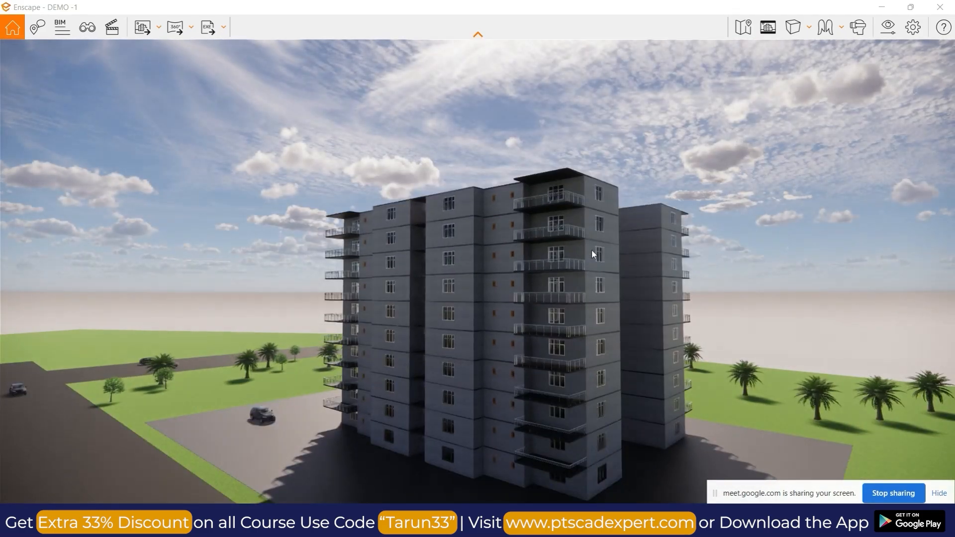
scroll(591, 249, down, 3)
Move around the building at different heights to examine it together with the parking area, road and surrounding palms.
drag(538, 395, 660, 366)
key(e)
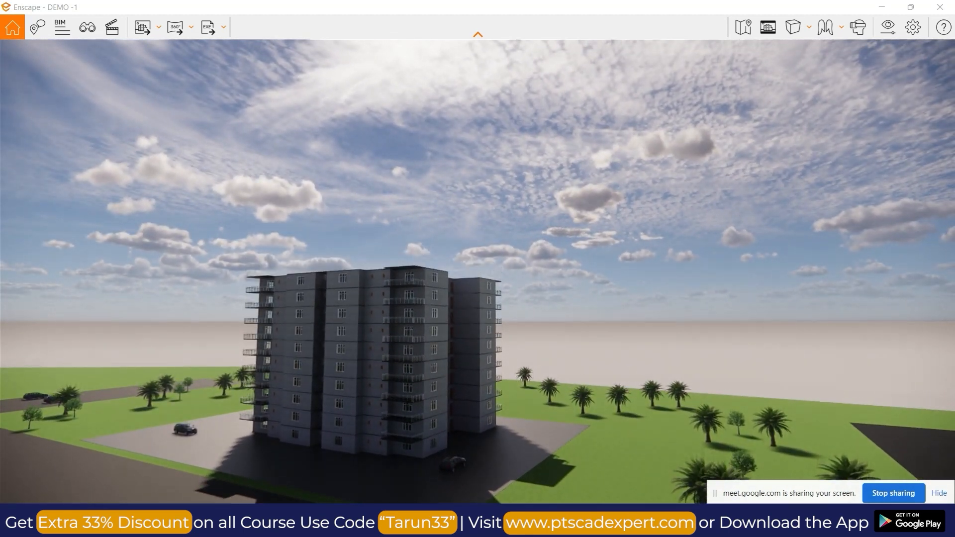
key(a)
key(q)
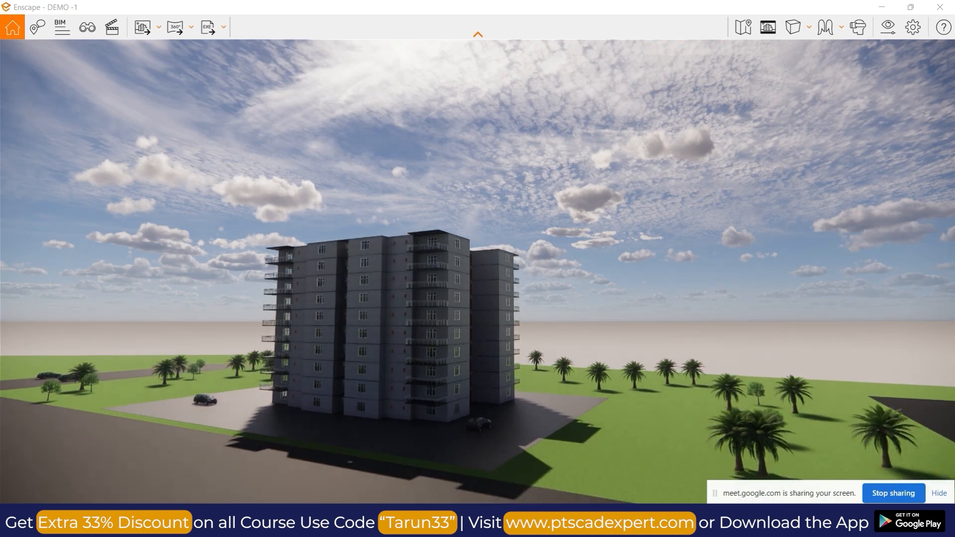
key(e)
drag(661, 366, 729, 357)
key(q)
key(a)
key(a)
mouse_move(469, 448)
mouse_down()
mouse_move(530, 450)
mouse_move(451, 453)
mouse_move(407, 404)
mouse_move(464, 444)
mouse_up()
Fly past the building and across the palm-planted lawn to examine the cars on the far road.
key(a)
key(a)
right_drag(423, 371, 621, 398)
drag(612, 401, 144, 358)
key(w)
key(a)
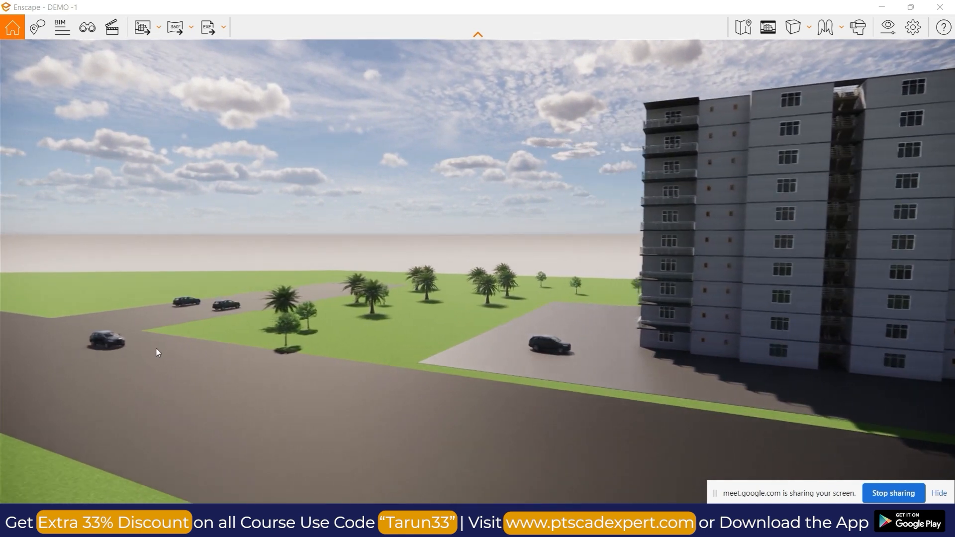
drag(200, 350, 239, 384)
key(w)
drag(349, 329, 156, 329)
key(w)
key(w)
drag(336, 333, 278, 319)
key(w)
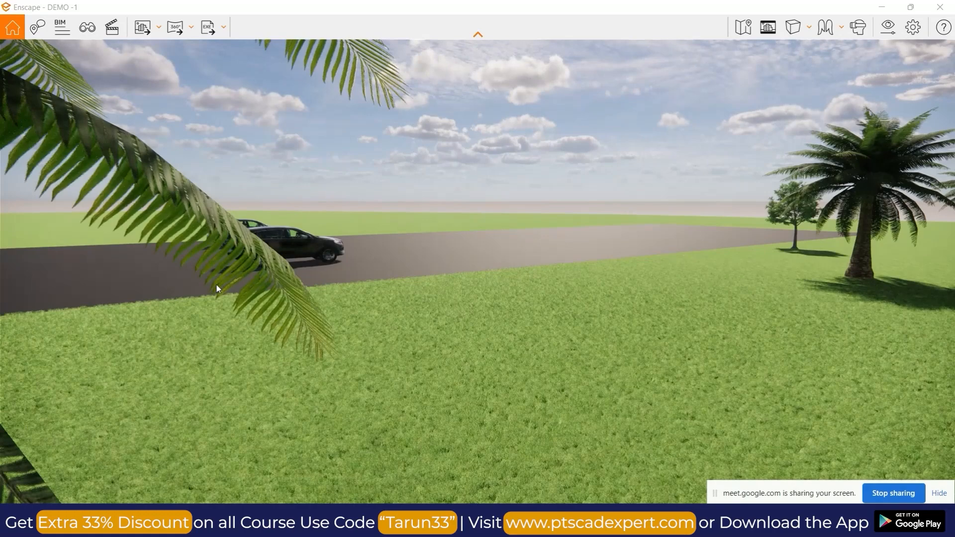
key(w)
drag(208, 284, 152, 280)
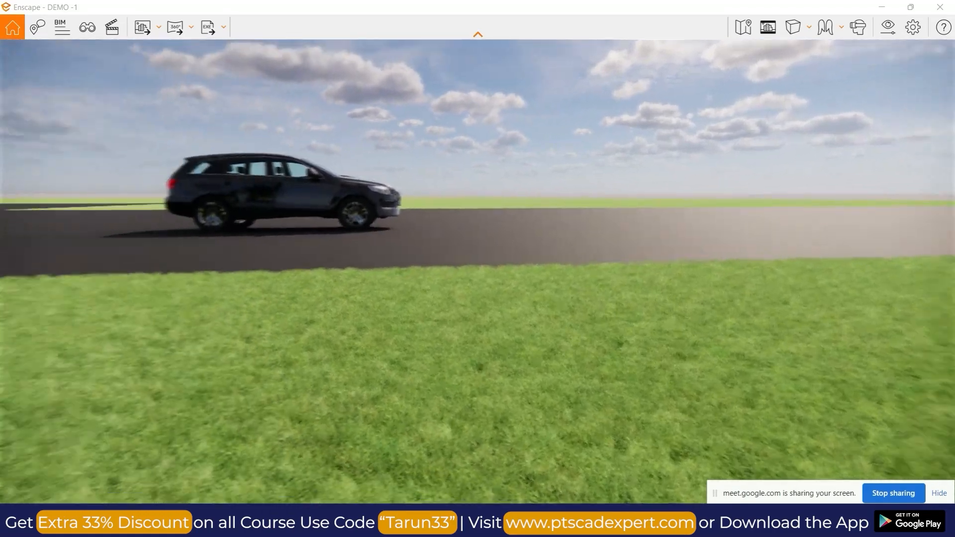
scroll(233, 234, up, 3)
scroll(234, 234, down, 3)
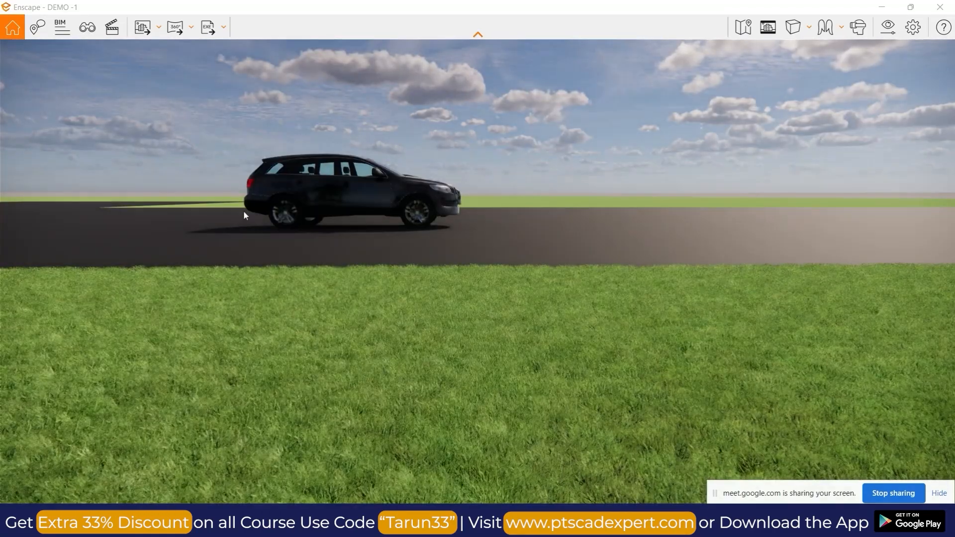
scroll(240, 195, up, 2)
scroll(257, 200, down, 2)
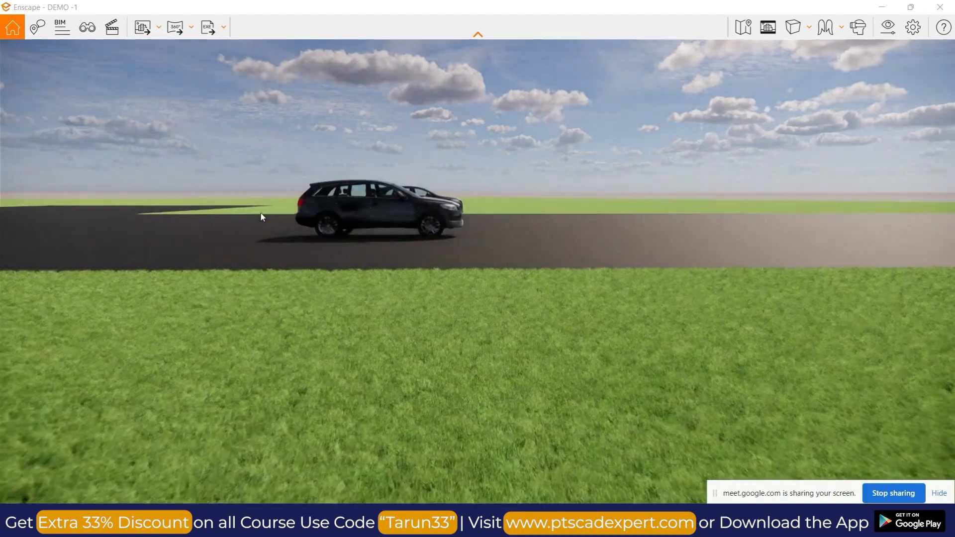
scroll(297, 227, up, 1)
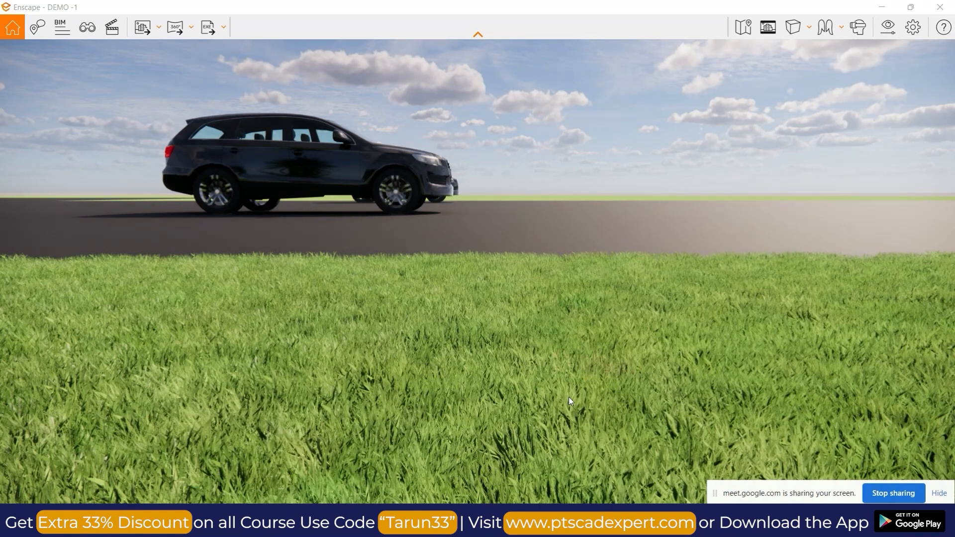
Move in close to the black car on the road and examine its body reflections and front wheel.
drag(431, 294, 274, 242)
drag(460, 311, 448, 284)
key(w)
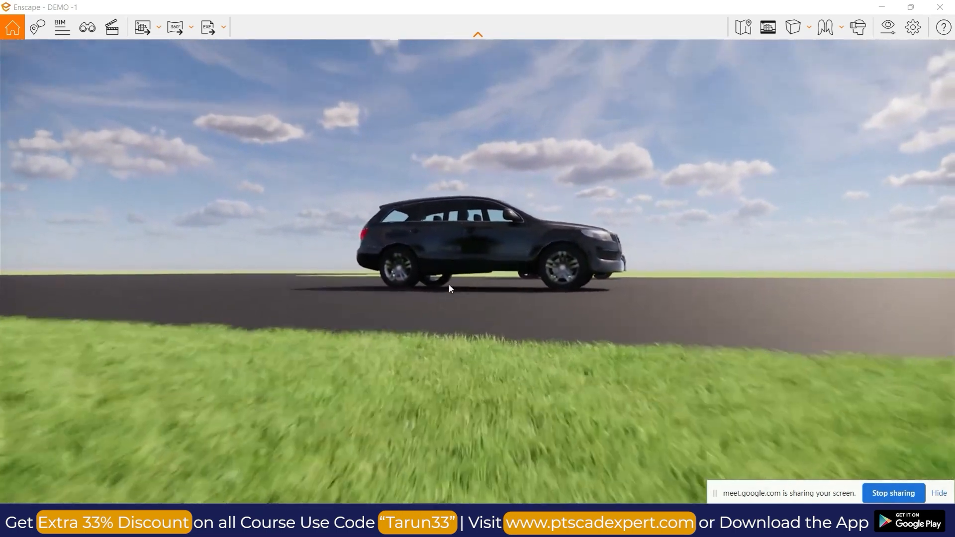
key(w)
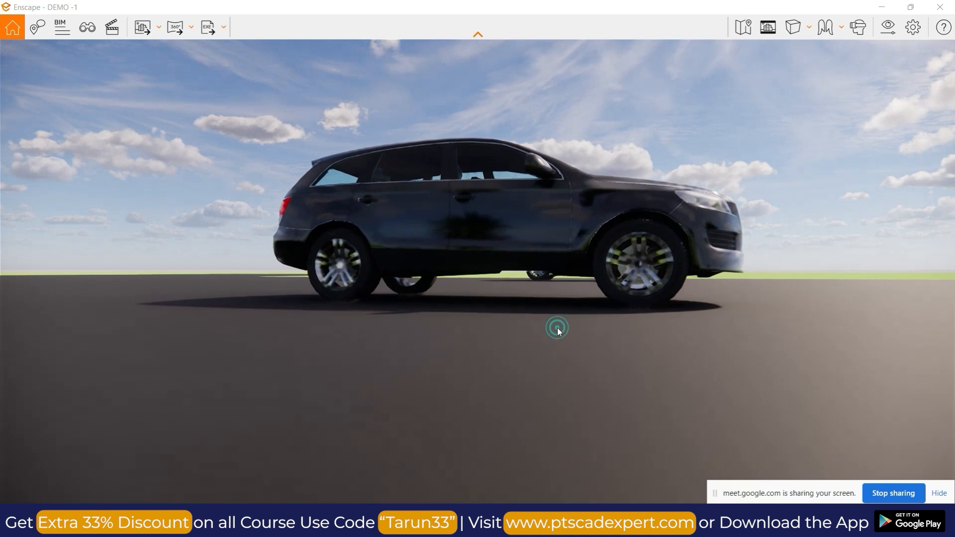
key(w)
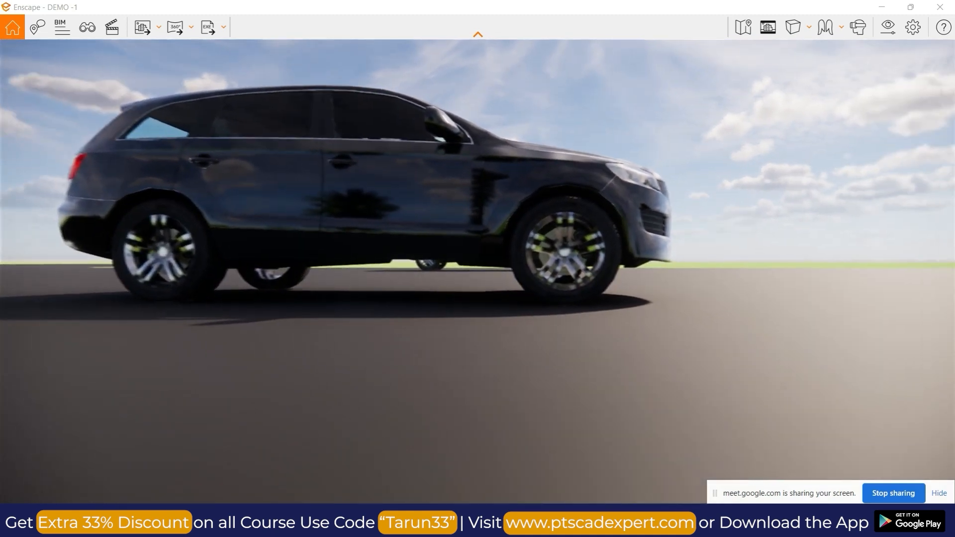
key(w)
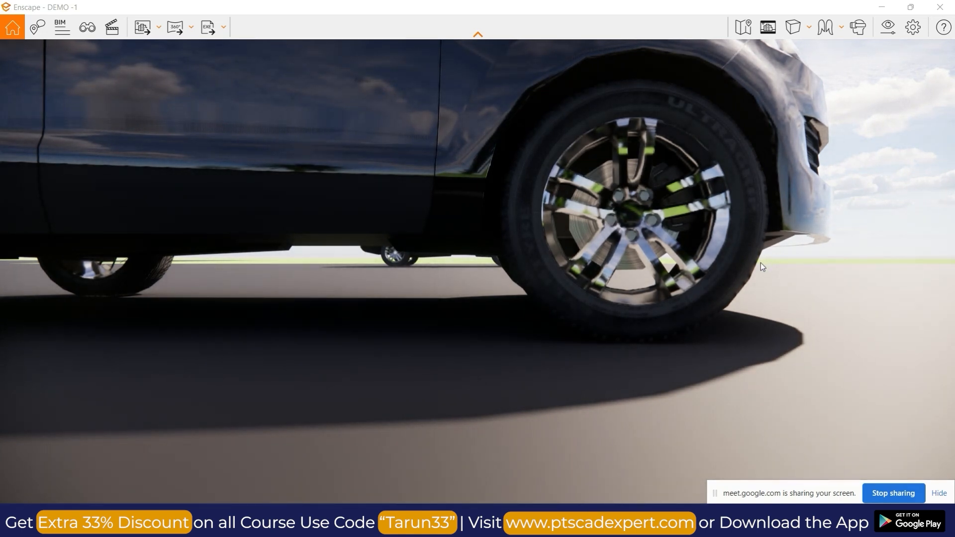
Back away from the car across the lawn and examine the building's exterior with its orange wall from the street.
key(s)
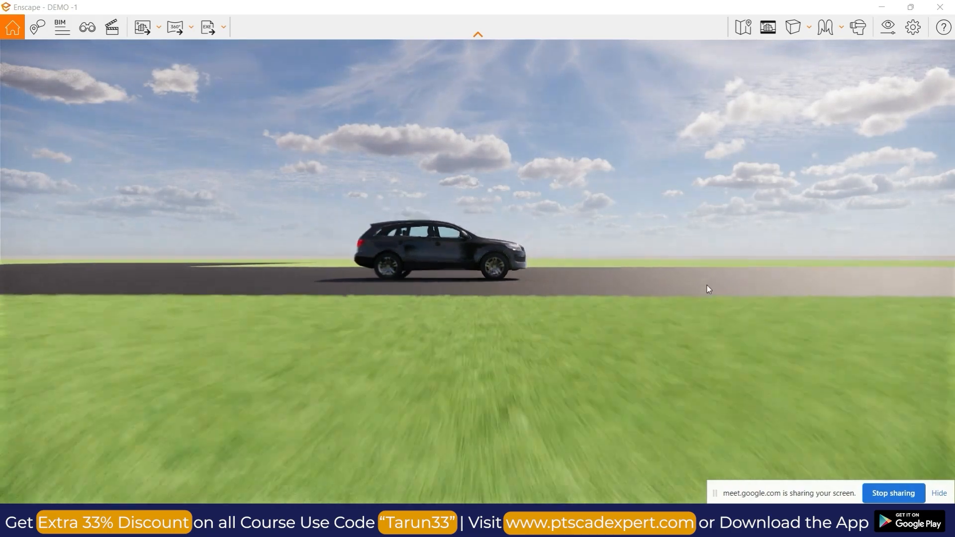
key(s)
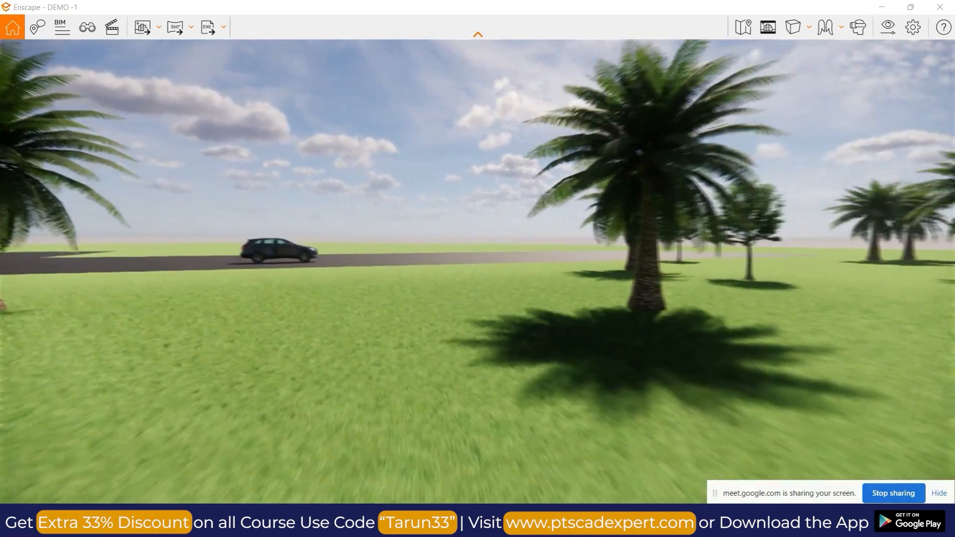
key(s)
key(s)
drag(367, 294, 242, 296)
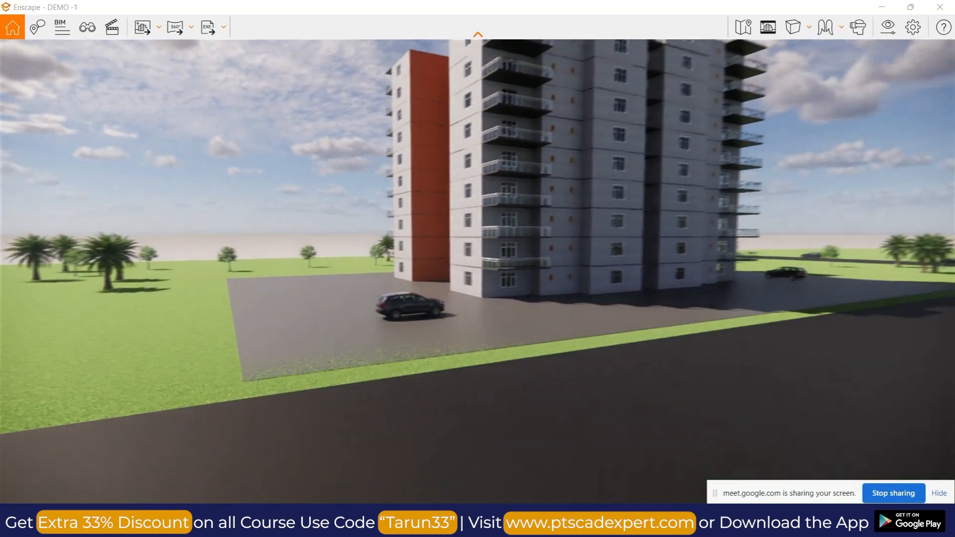
key(s)
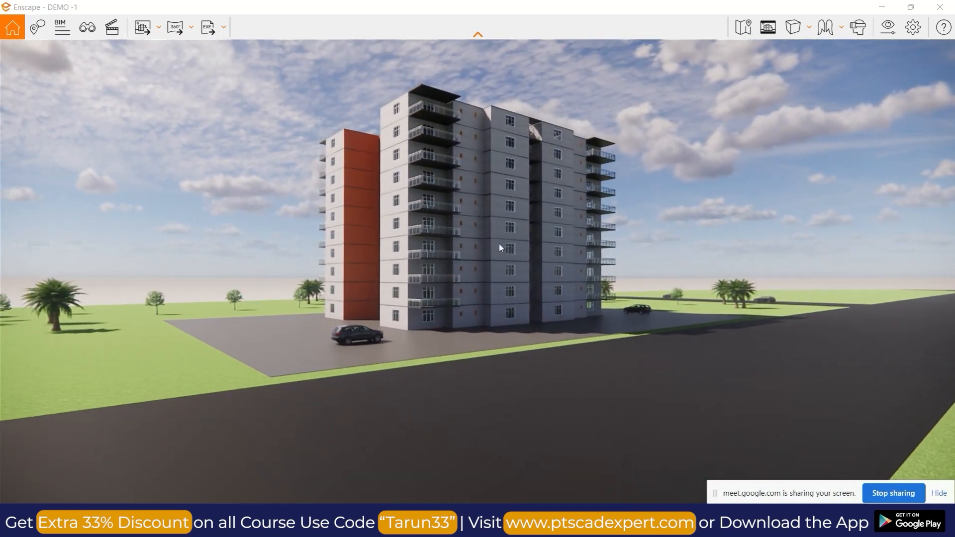
scroll(528, 222, up, 3)
mouse_move(573, 522)
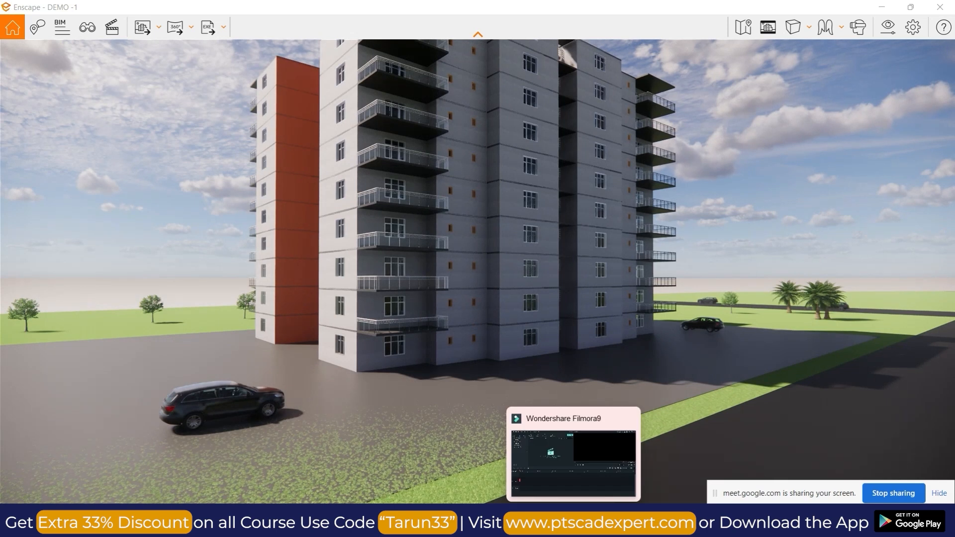
mouse_move(519, 521)
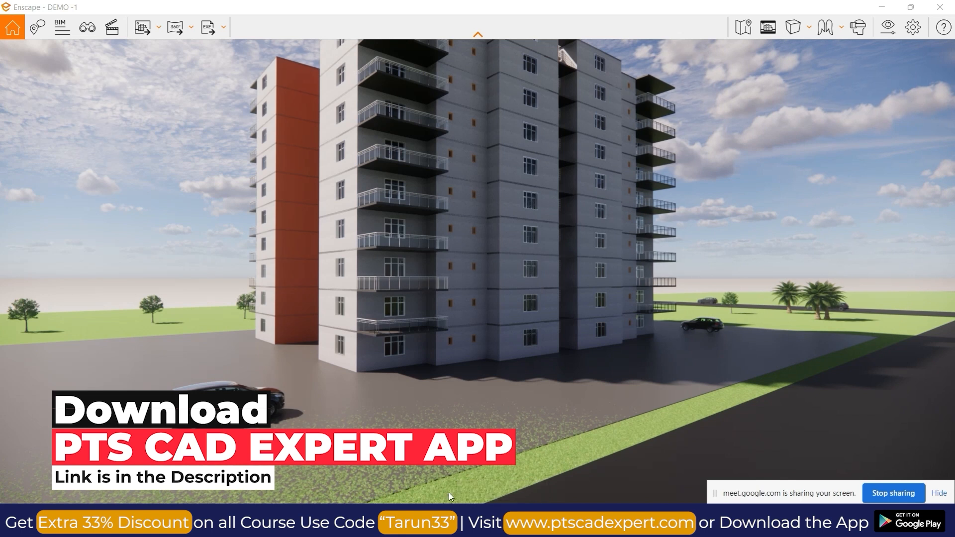
Examine the balconies, railings and windows at the building's corner from close range.
drag(589, 286, 577, 309)
scroll(453, 244, up, 5)
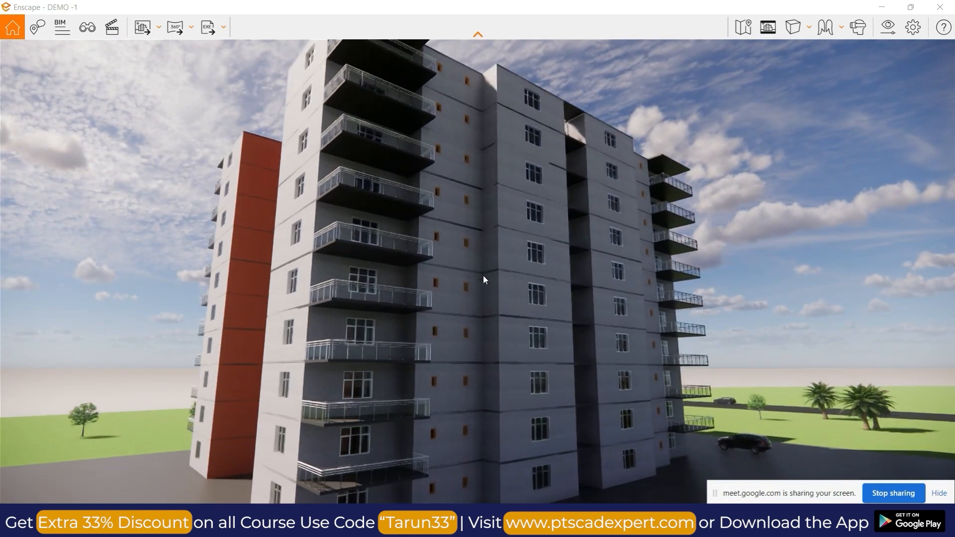
scroll(297, 300, up, 2)
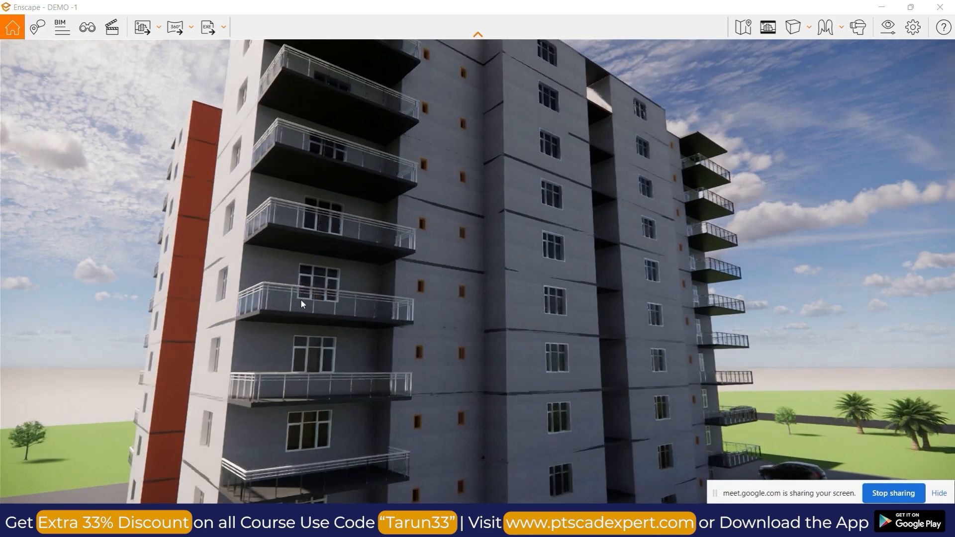
scroll(306, 296, up, 3)
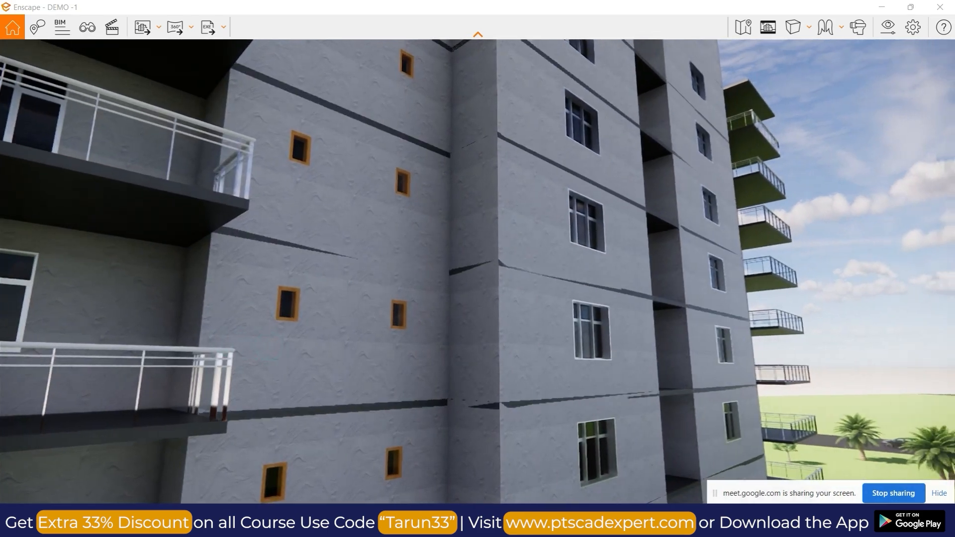
drag(305, 295, 653, 297)
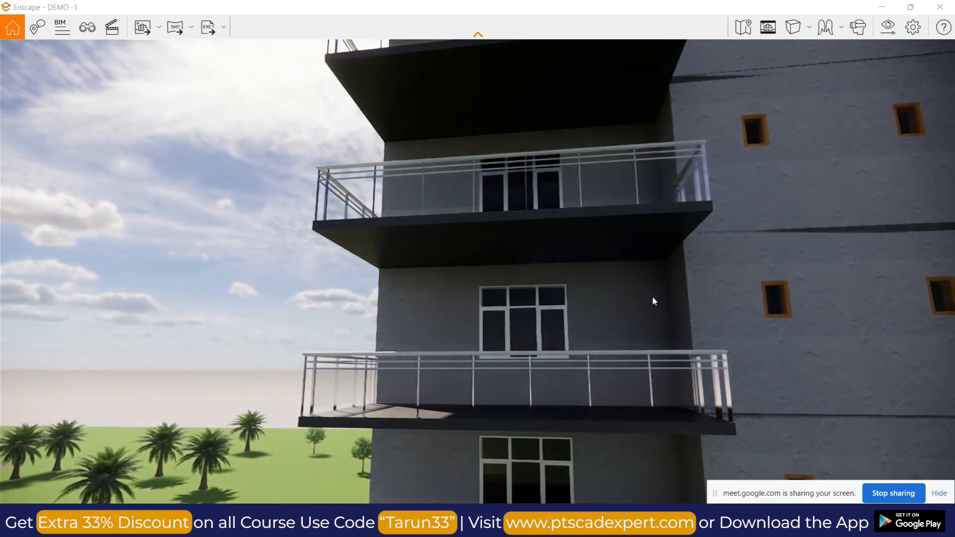
drag(411, 318, 566, 304)
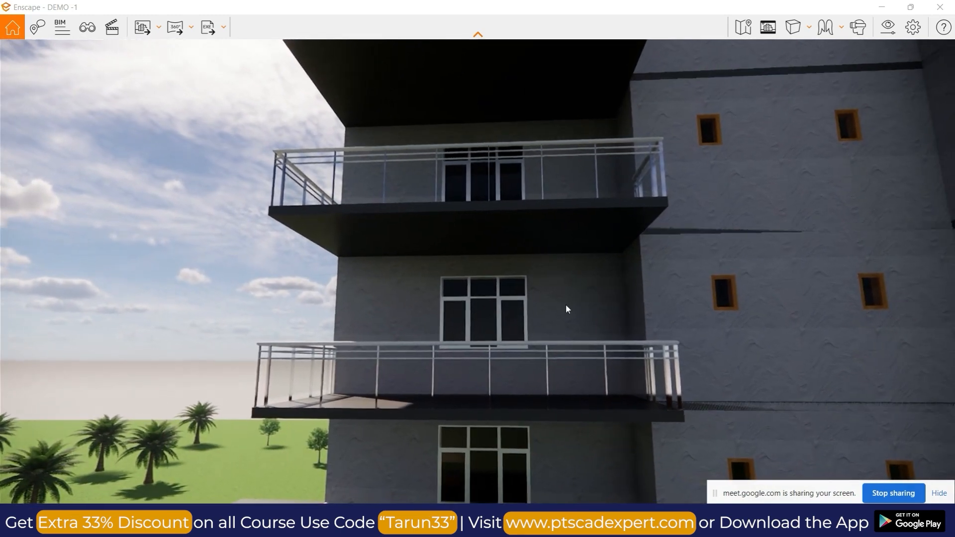
Back away from the balconies until the entire front facade and the paved area with both cars are framed.
scroll(566, 304, down, 5)
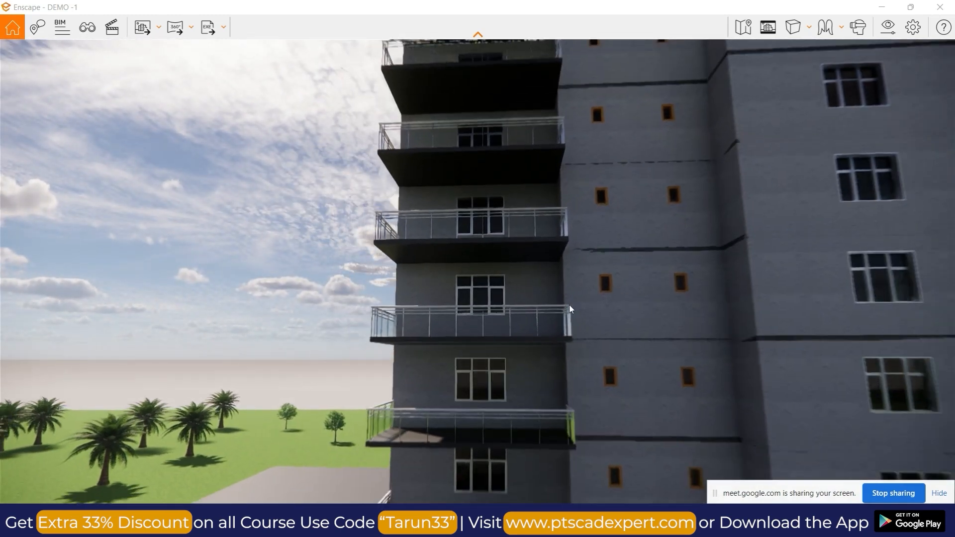
key(s)
mouse_move(649, 315)
mouse_down()
mouse_move(659, 419)
mouse_move(682, 368)
mouse_move(647, 328)
mouse_up()
key(s)
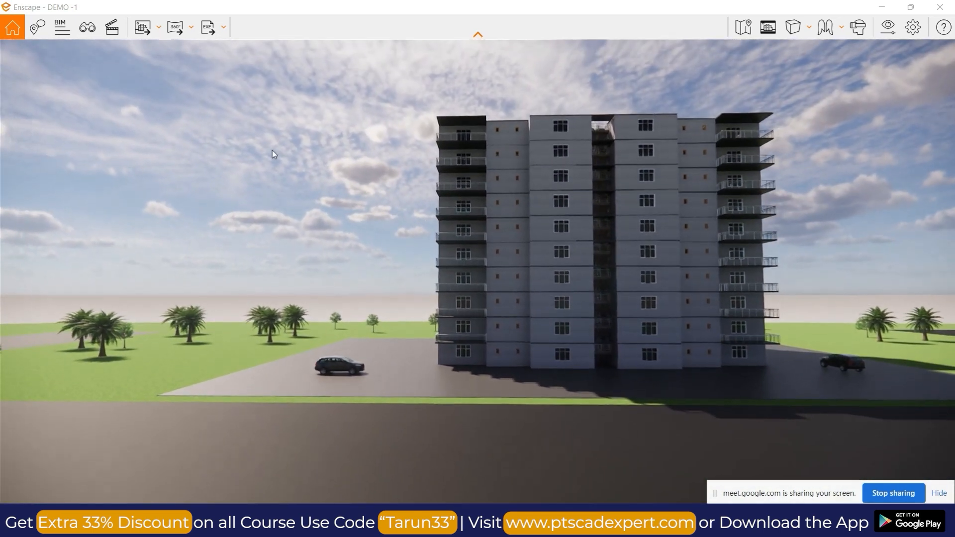
Switch to Revit, open the first floor level plan and place a camera looking at the front of the building.
click(159, 30)
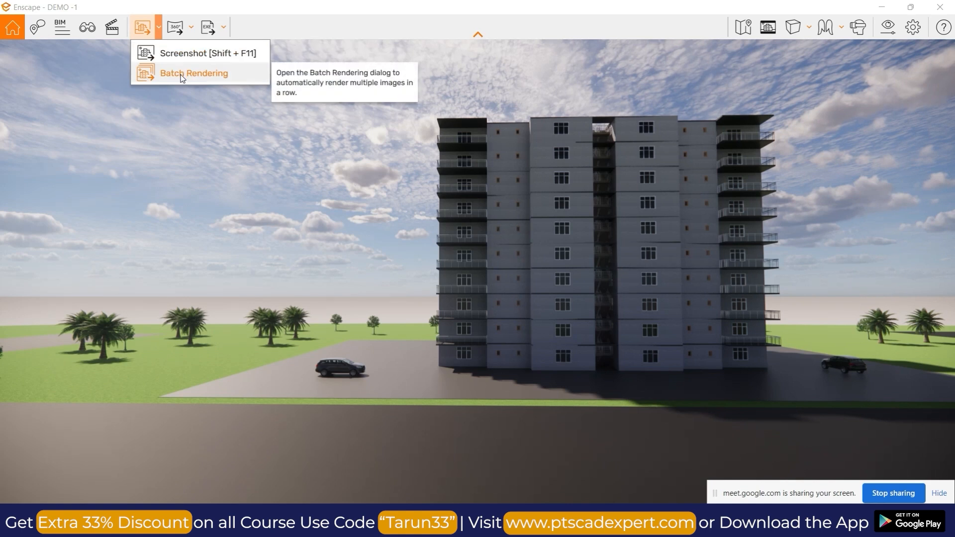
click(882, 7)
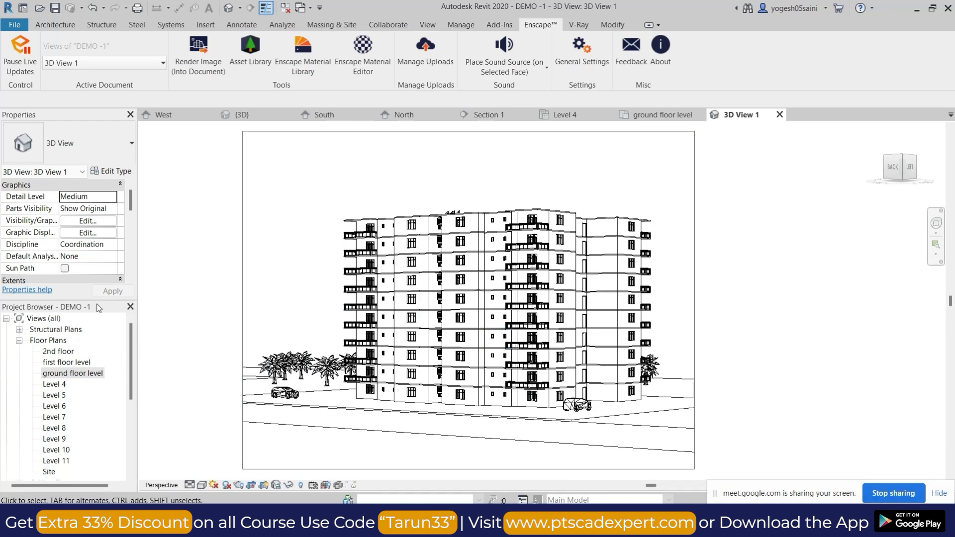
click(19, 341)
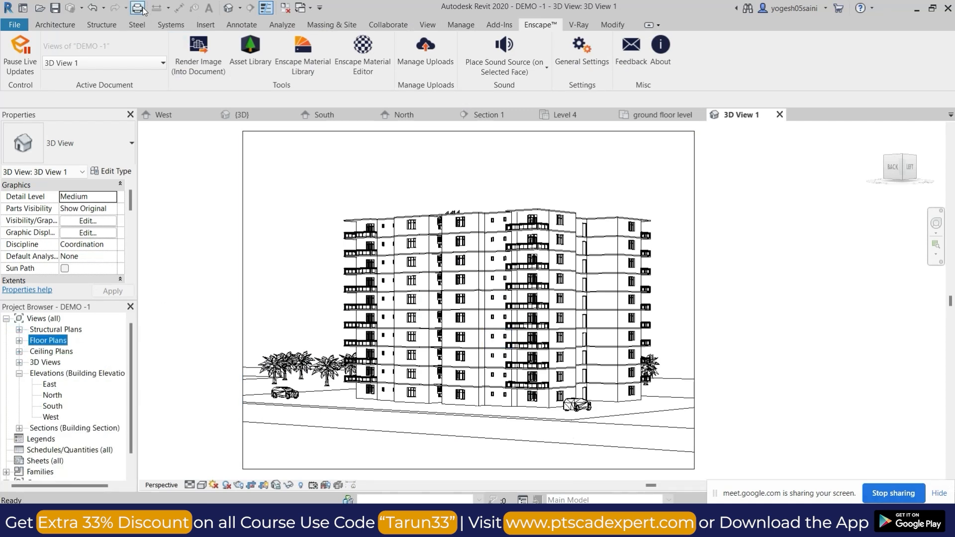
scroll(52, 431, down, 1)
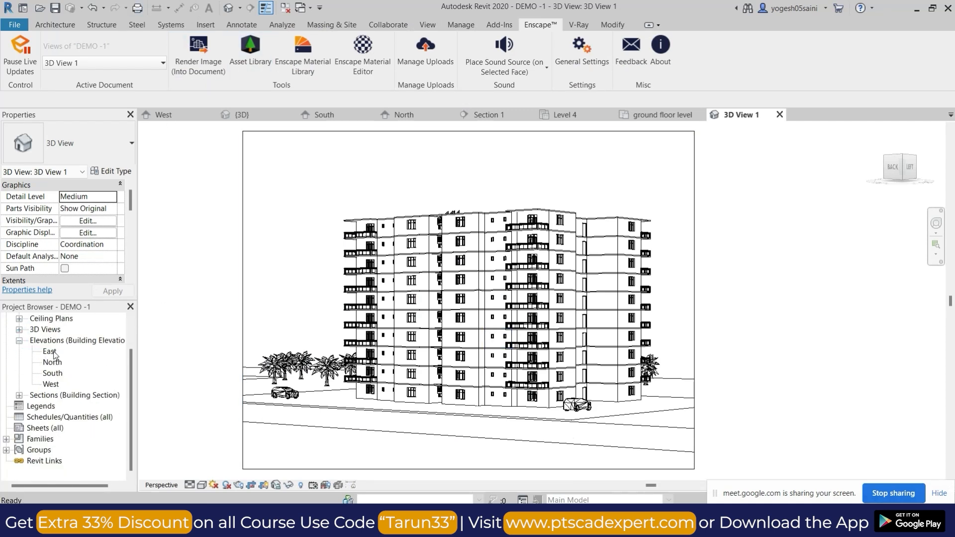
scroll(53, 349, up, 1)
click(19, 340)
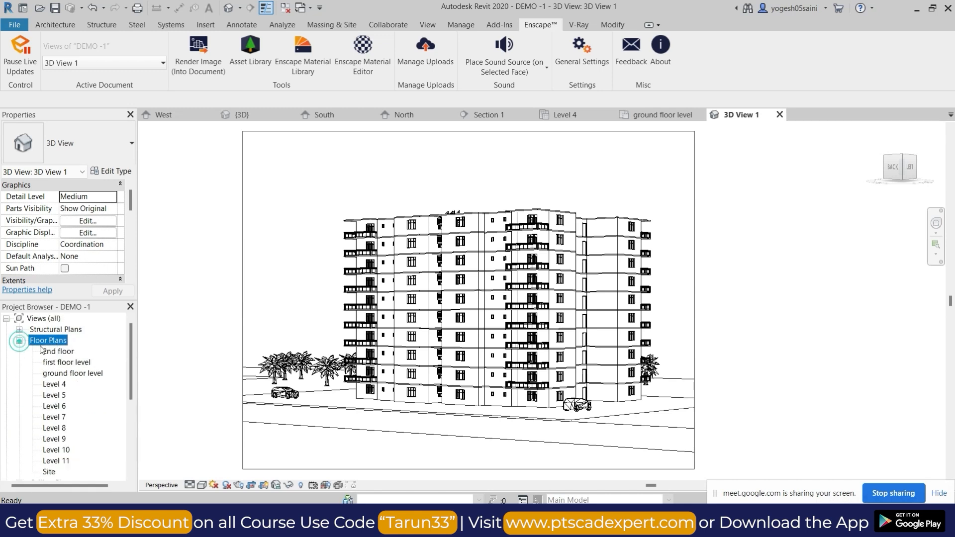
click(55, 385)
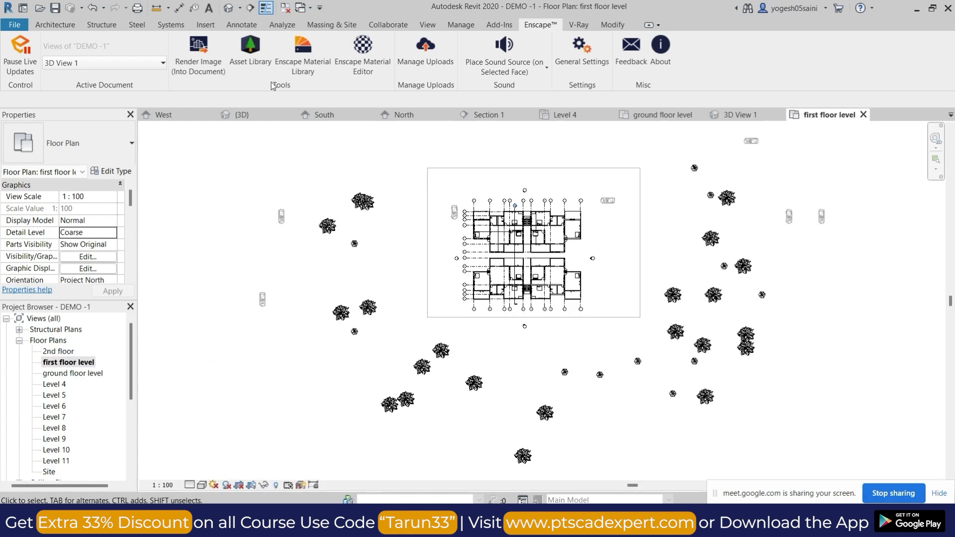
click(242, 38)
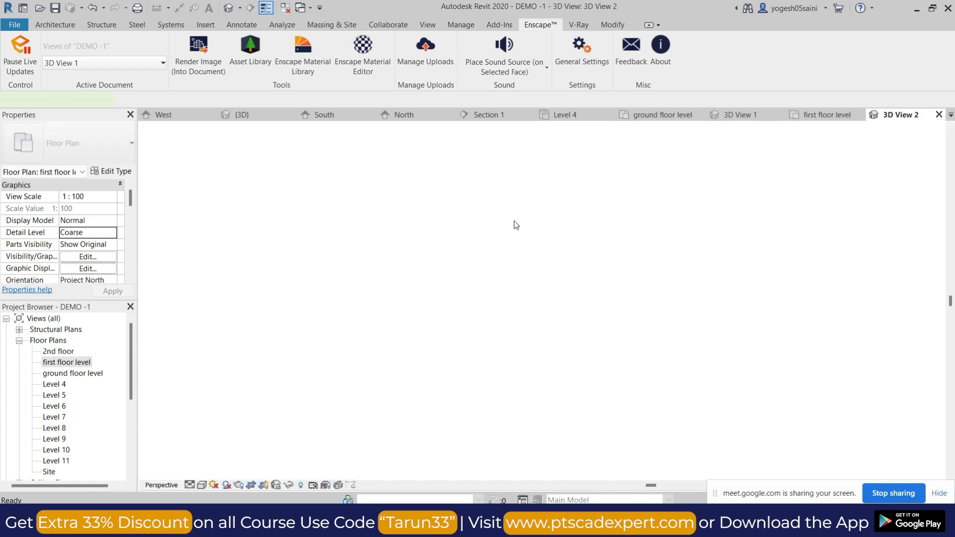
Return to the first floor level plan and place a second camera aimed diagonally at the building's front-left corner.
click(240, 9)
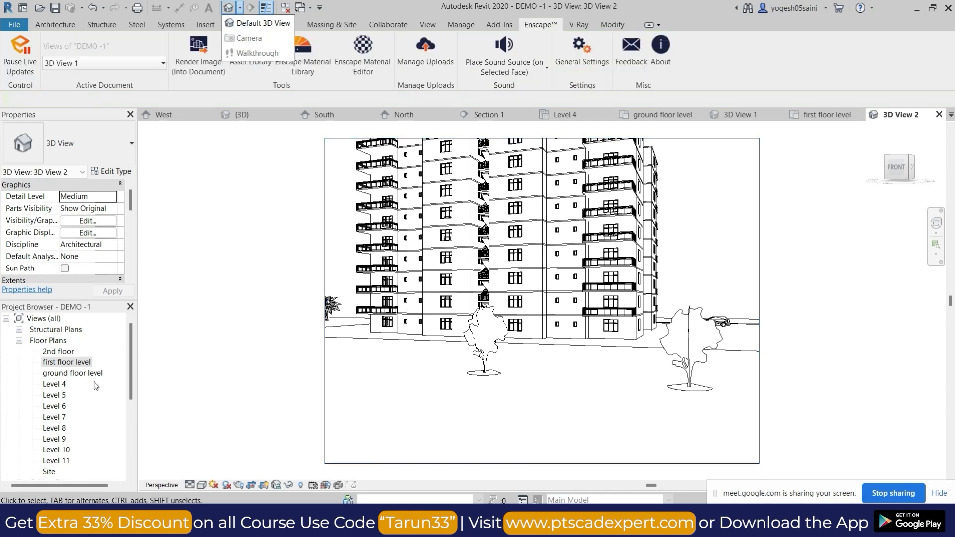
double_click(58, 362)
scroll(558, 326, down, 3)
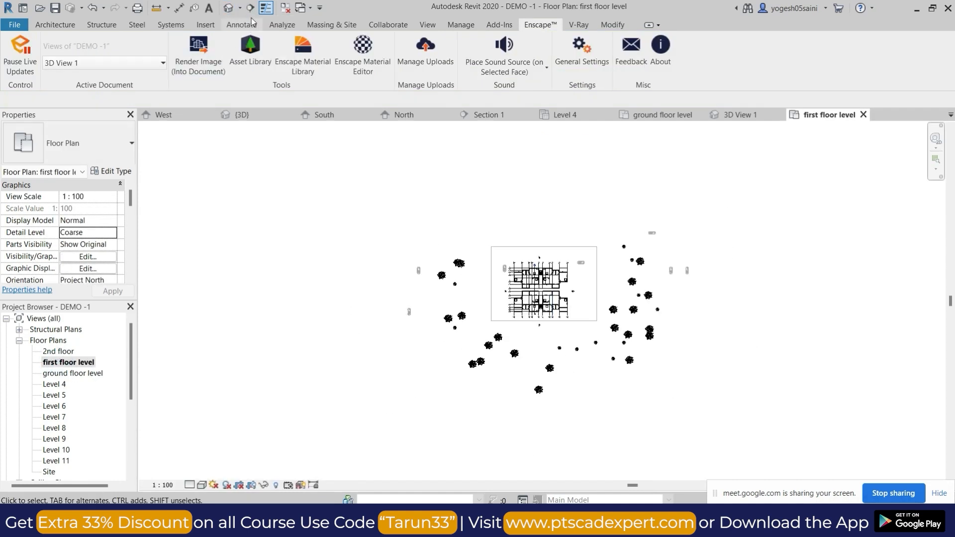
click(248, 39)
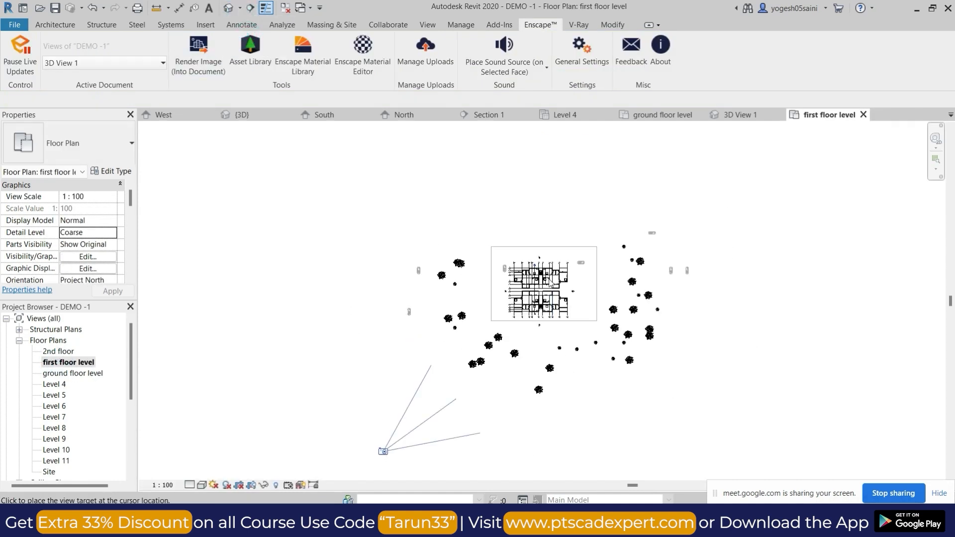
click(637, 196)
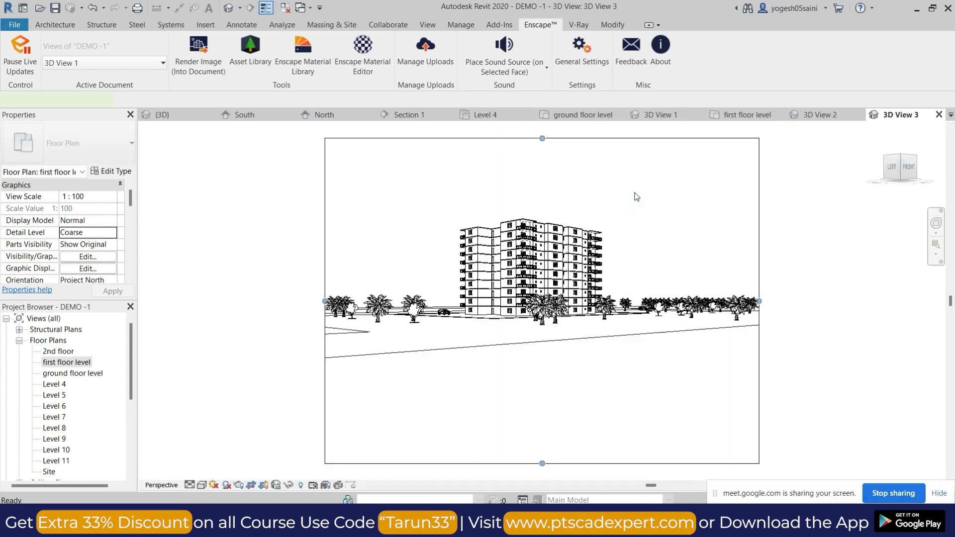
click(170, 235)
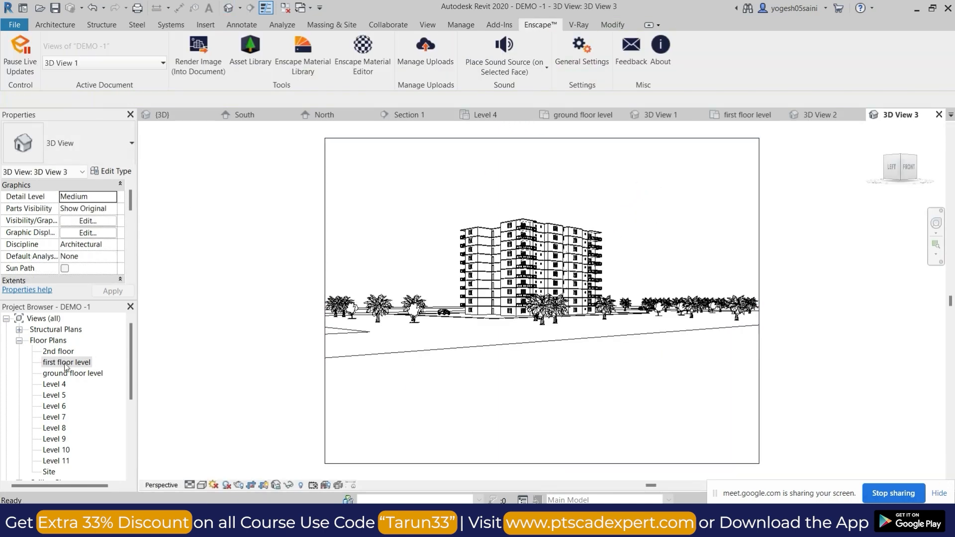
From the first floor level plan, place a camera aimed at the building's back-right corner and shorten the view's crop from below.
double_click(66, 363)
click(248, 38)
click(686, 162)
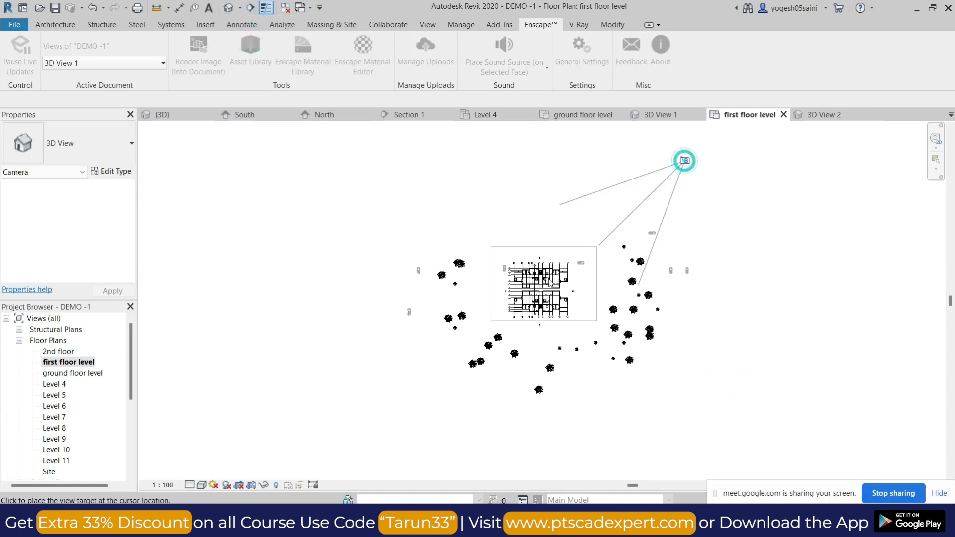
click(455, 345)
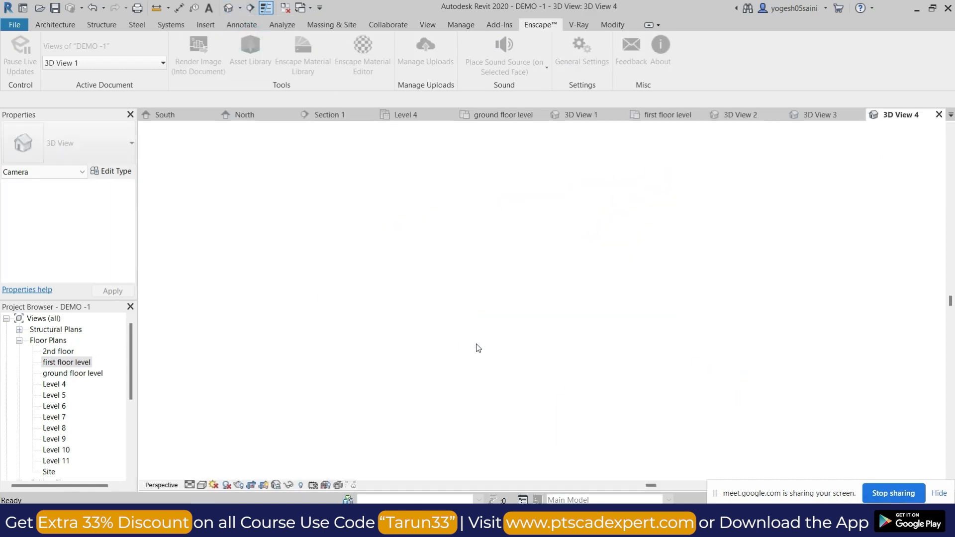
drag(542, 463, 546, 414)
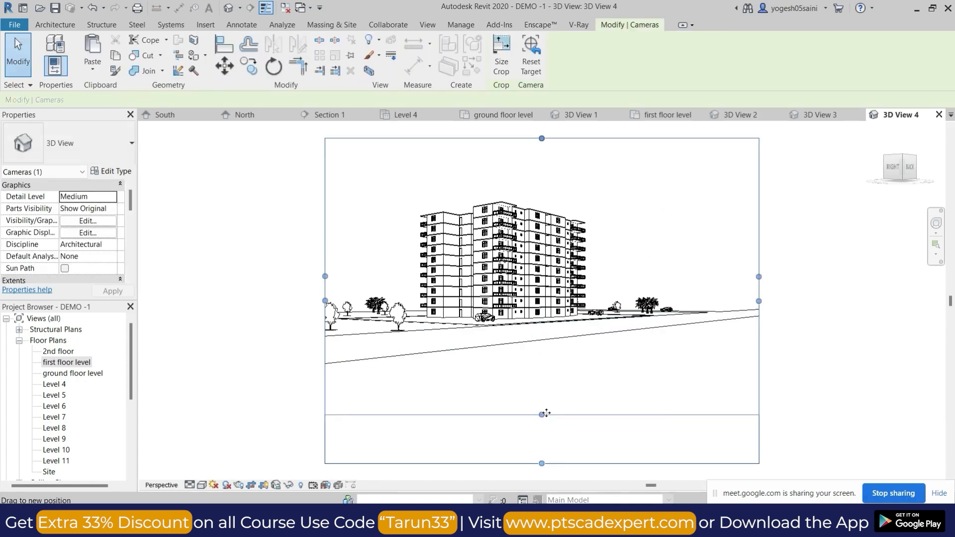
key(Escape)
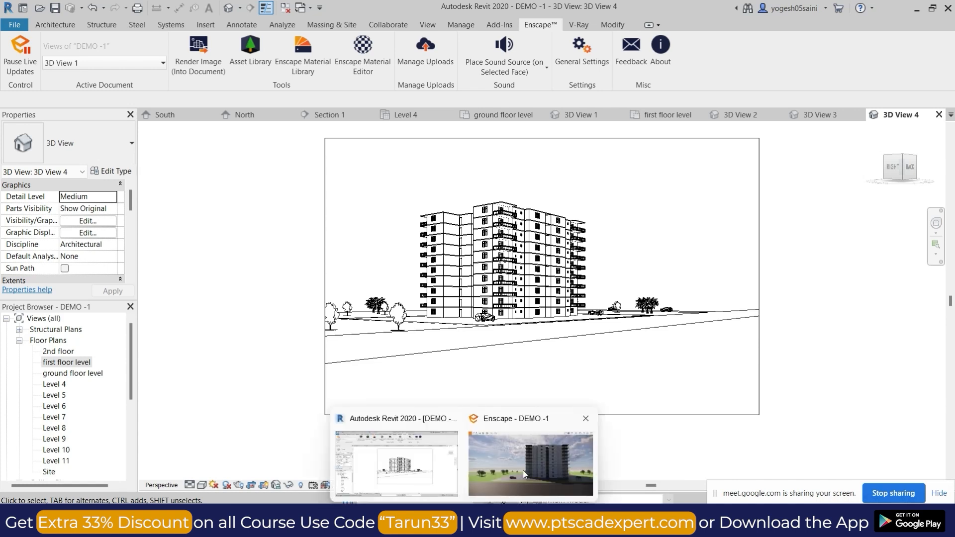
Switch to Enscape and save a screenshot of the current view as PNG file VIEW -1 in the Desktop's REVIT folder.
click(524, 470)
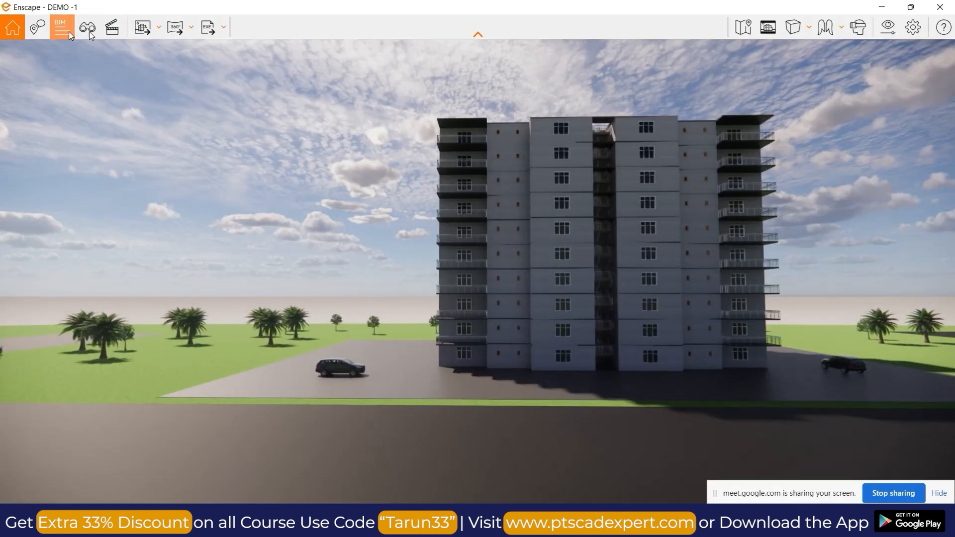
click(158, 29)
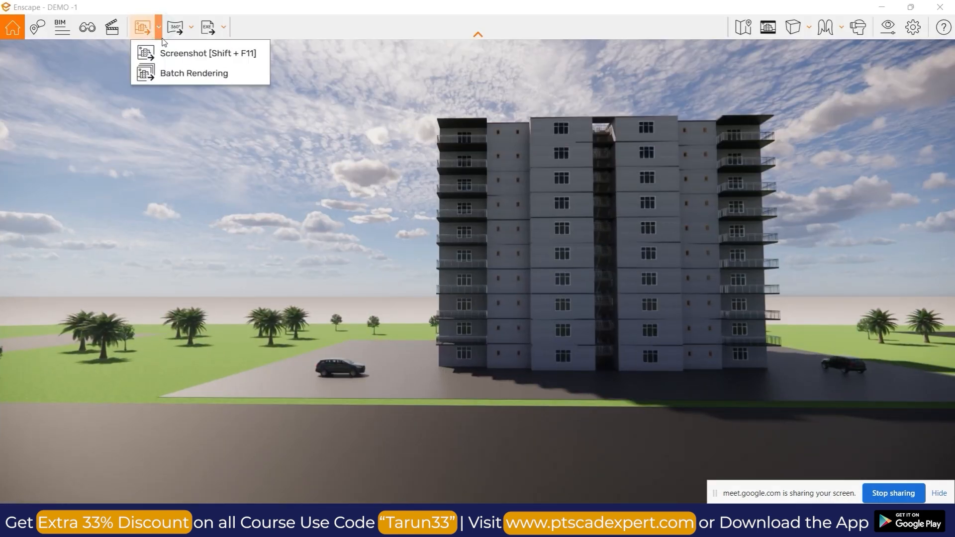
click(228, 55)
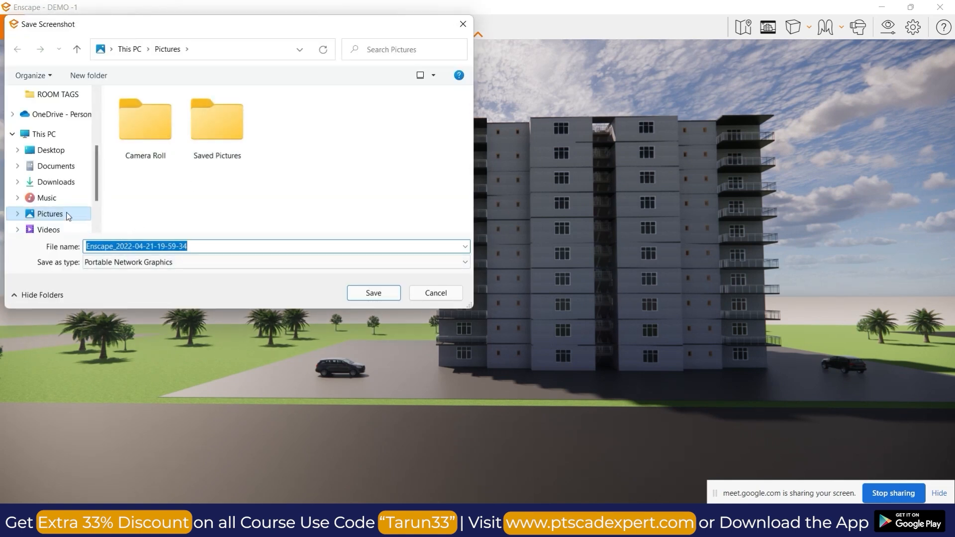
click(52, 151)
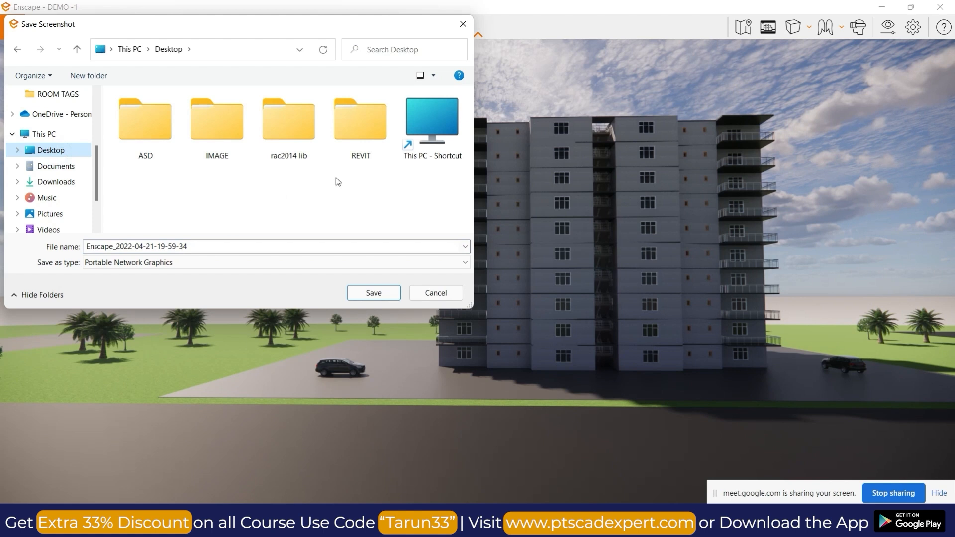
double_click(378, 134)
drag(208, 248, 58, 251)
text(Vl)
text(EW )
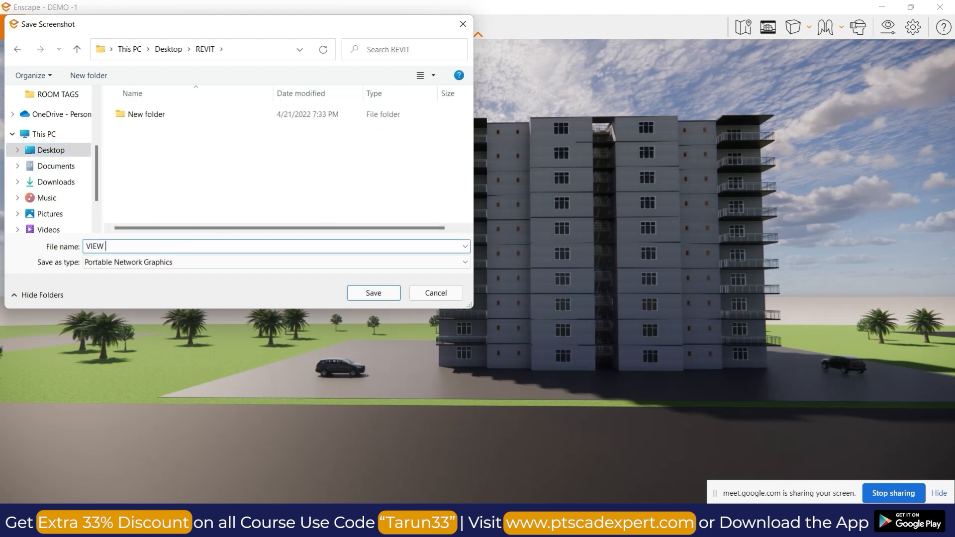
text(-1)
click(379, 293)
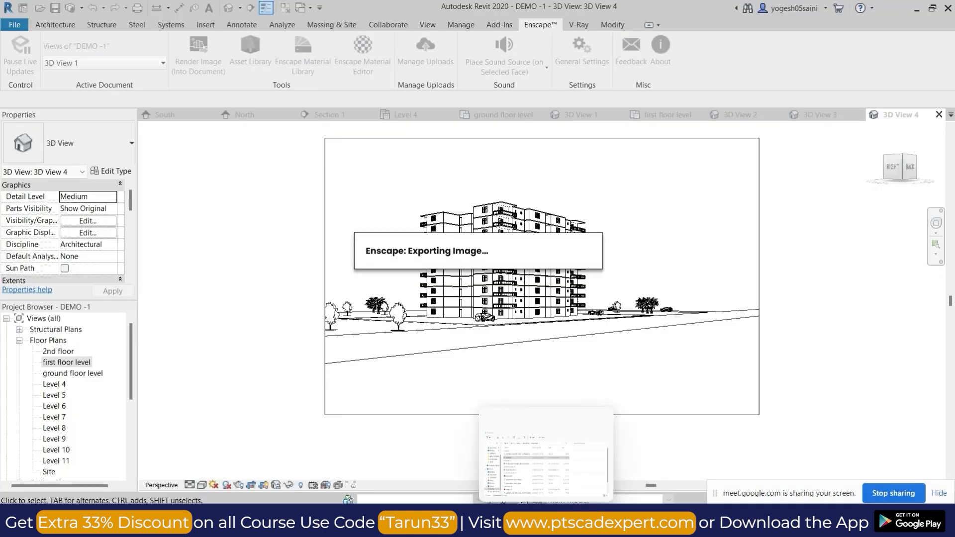
Open the exported VIEW -1 image from the REVIT folder in File Explorer and examine the facade's rendering quality up close.
click(546, 521)
click(231, 295)
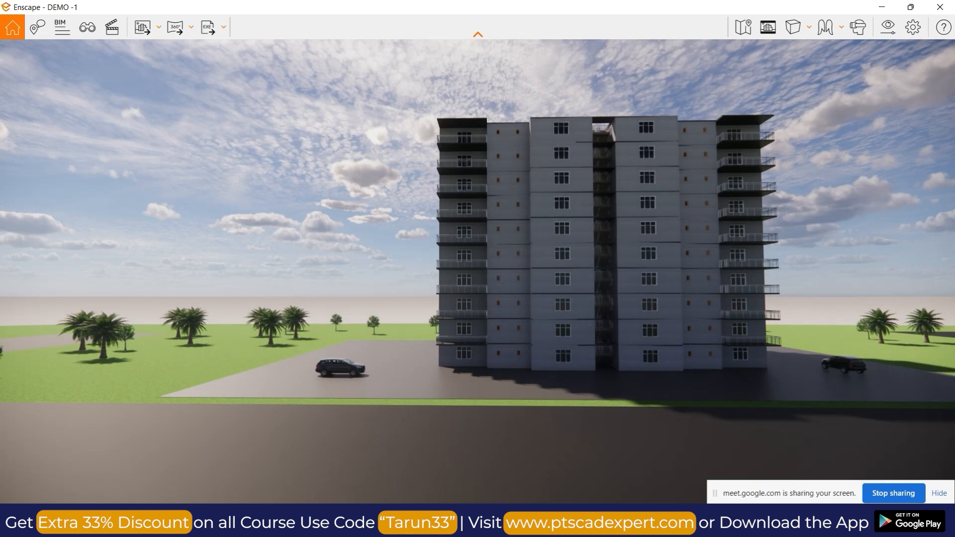
key(alt+Tab)
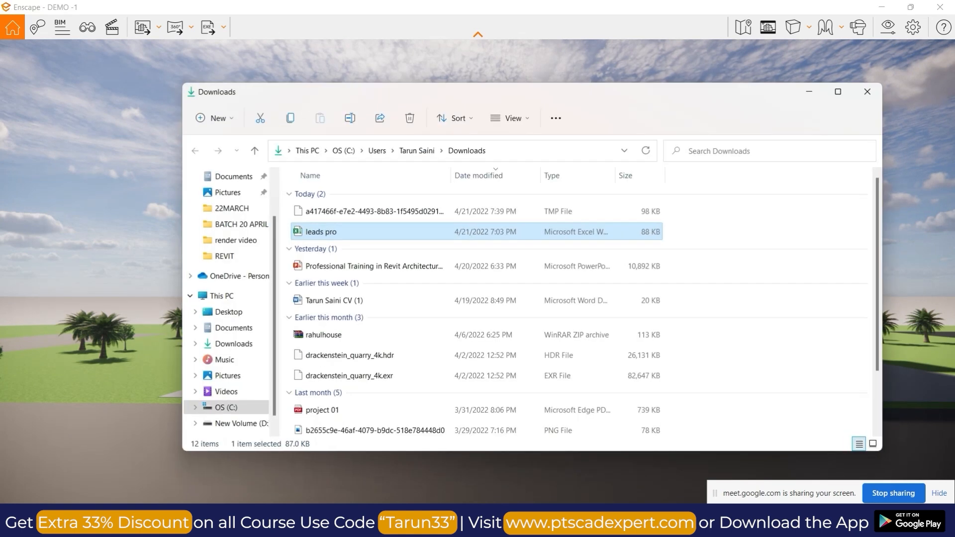
click(236, 259)
click(342, 240)
double_click(342, 240)
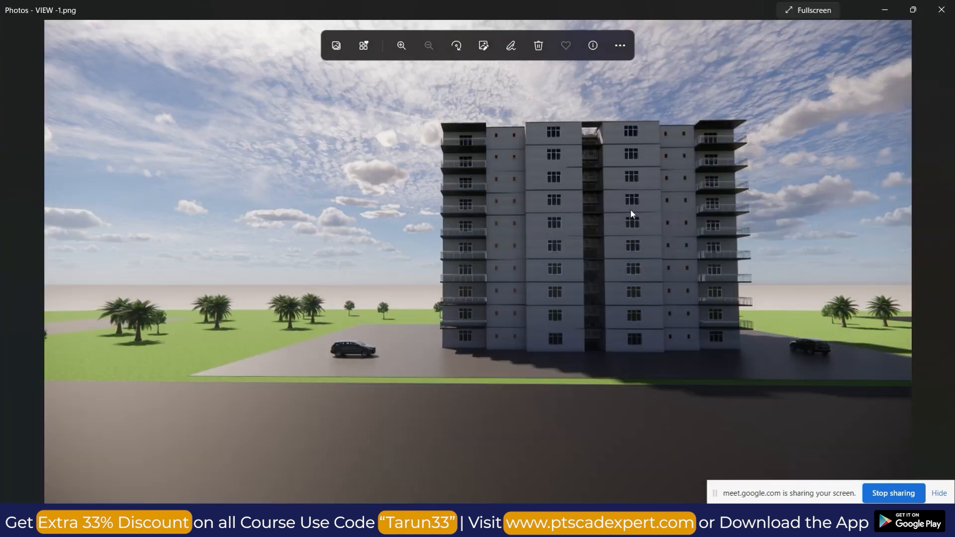
scroll(648, 205, up, 6)
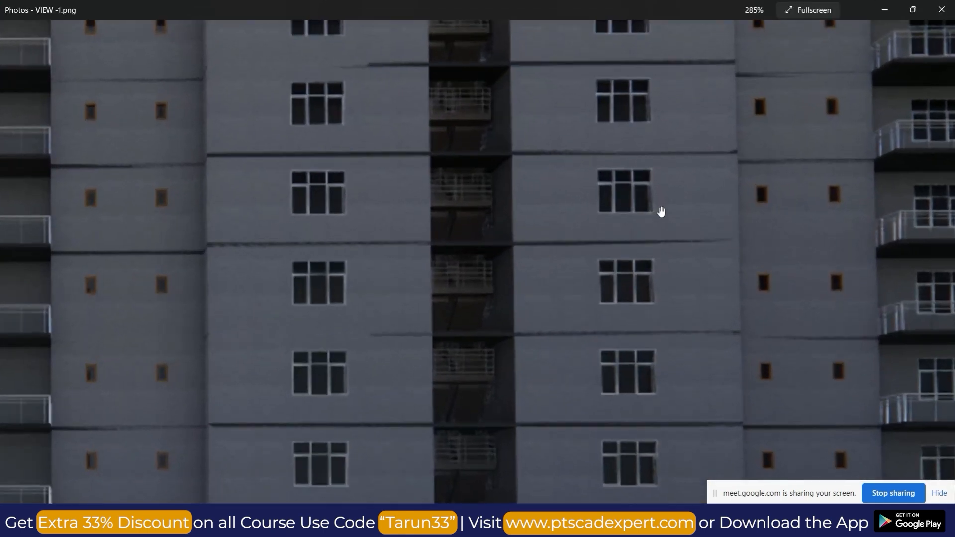
scroll(660, 211, down, 6)
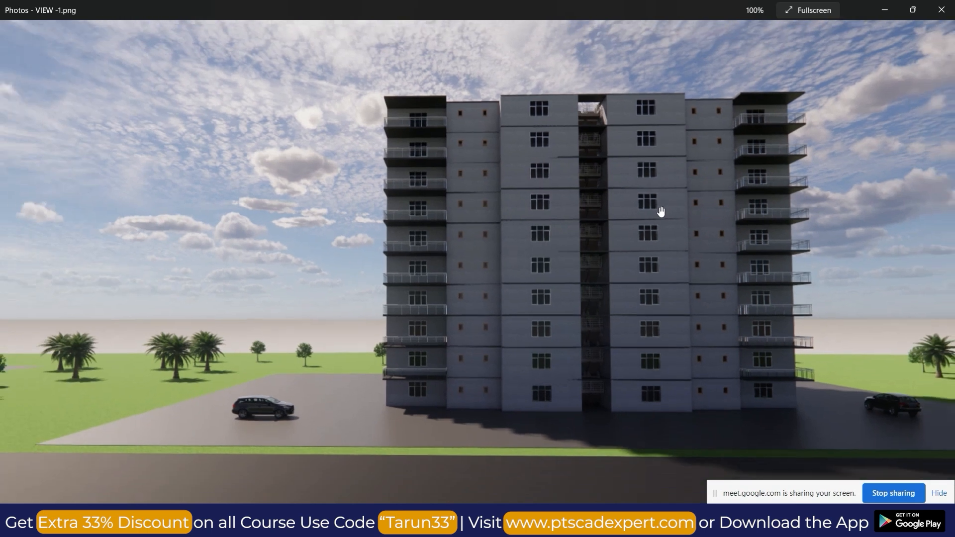
click(885, 10)
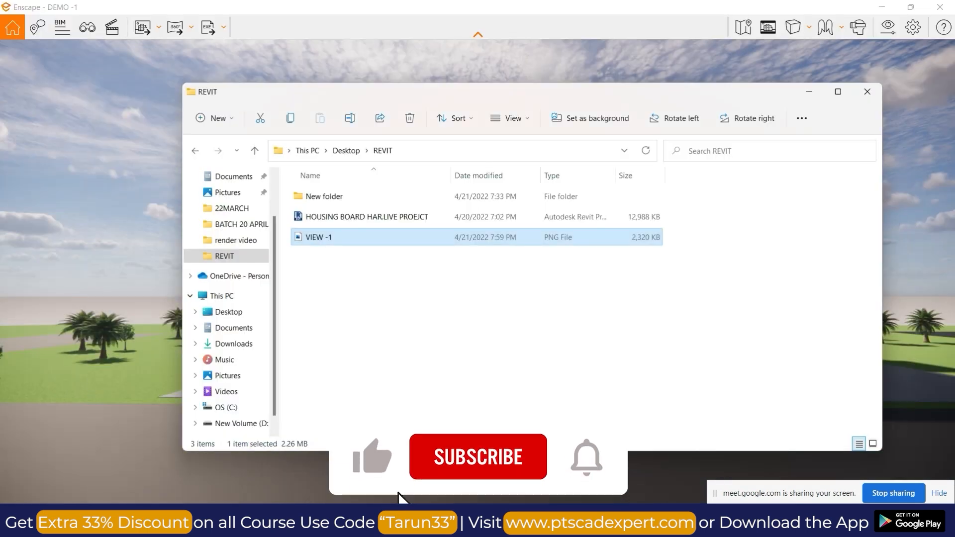
Bring up the VIEW -1 image once more, then minimize the image viewer and the folder window.
click(506, 523)
click(540, 451)
click(620, 136)
click(887, 9)
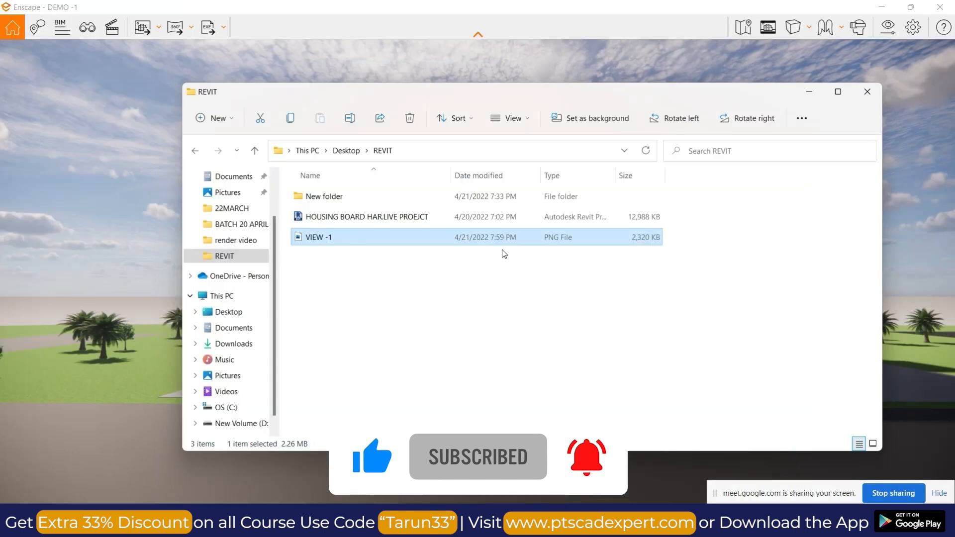
click(820, 92)
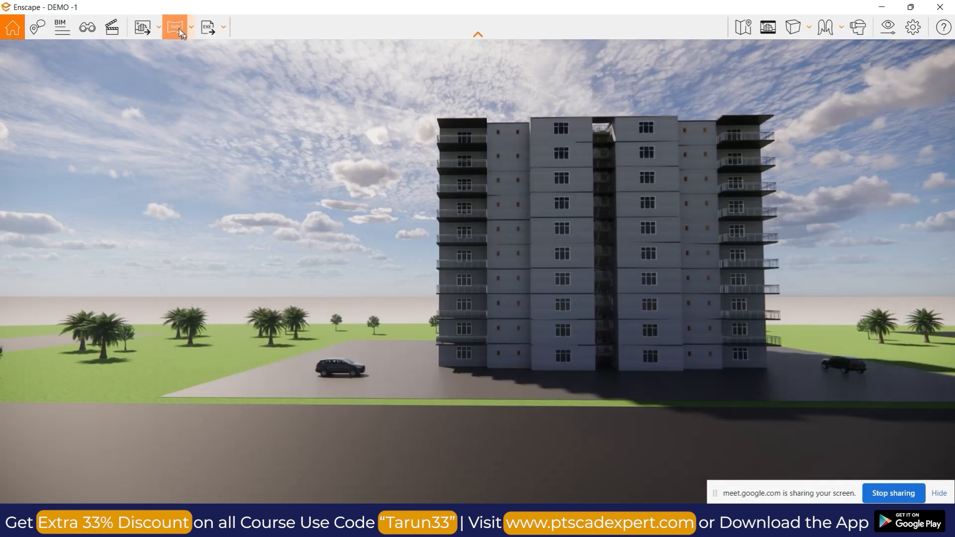
Start a batch rendering of DEMO -1 and select all its views, {3D} and 3D View 1 to 3D View 4.
click(159, 30)
click(173, 72)
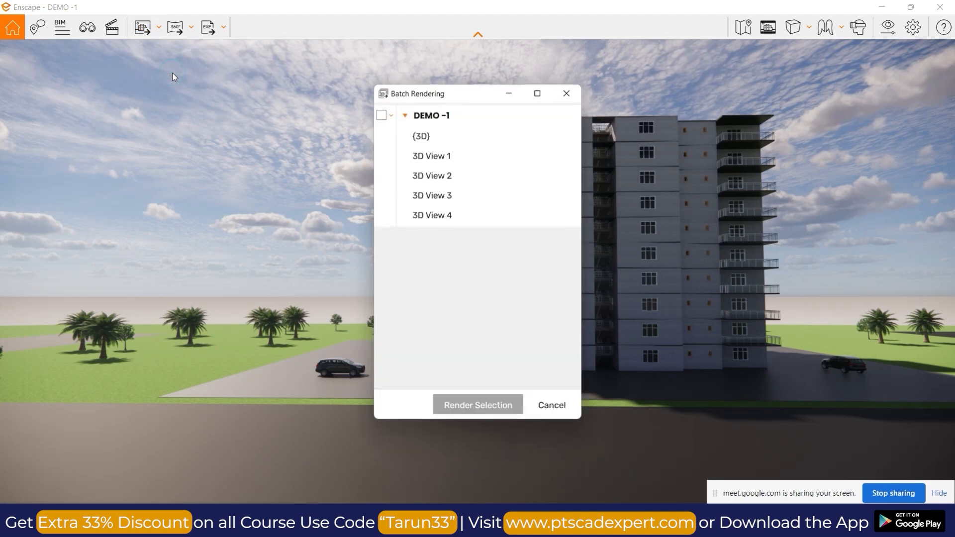
click(382, 155)
click(382, 116)
click(382, 115)
Render the selected views into the New folder directory inside the Desktop's REVIT folder.
click(470, 407)
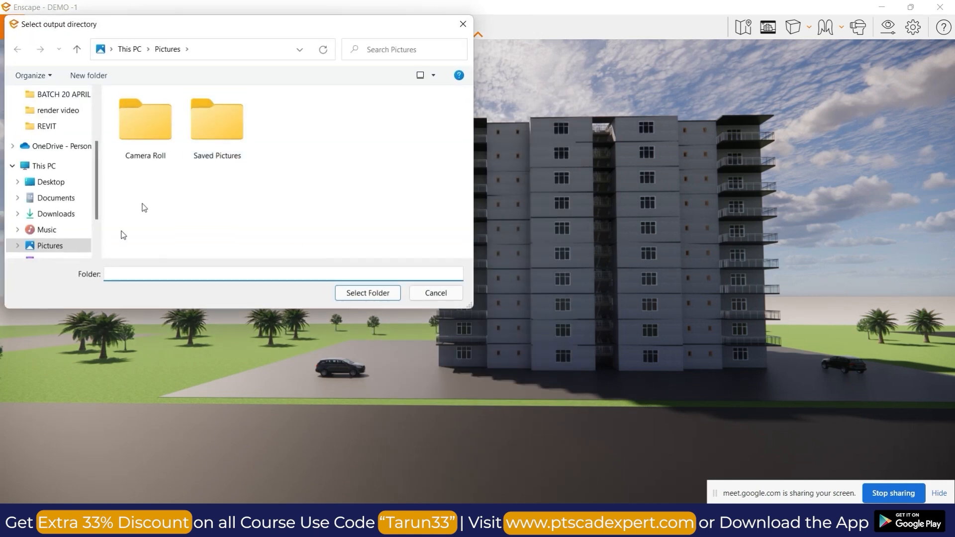
click(60, 125)
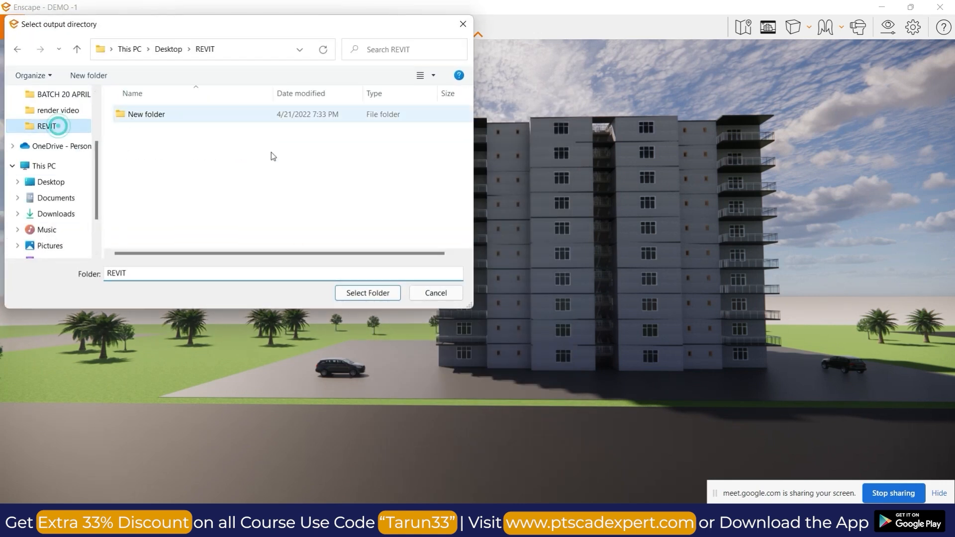
double_click(164, 116)
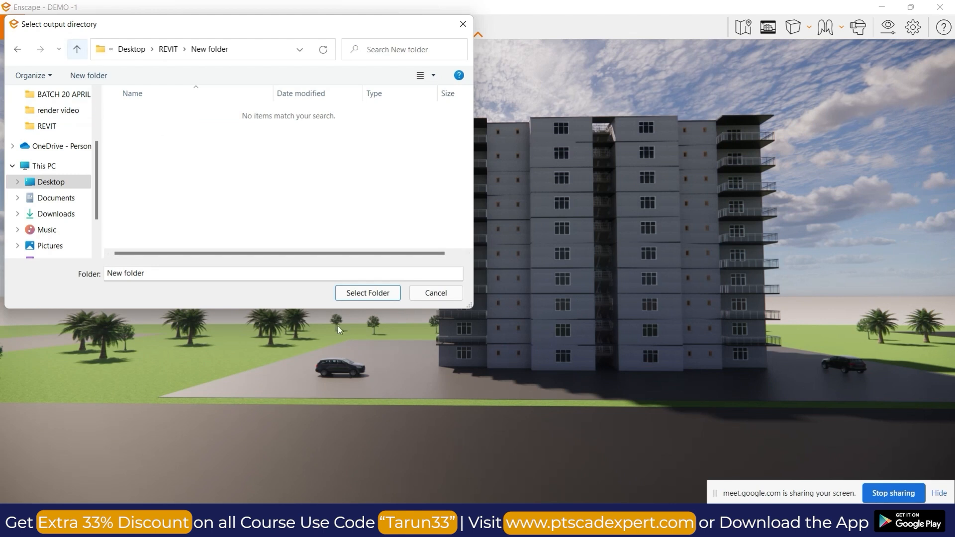
click(366, 293)
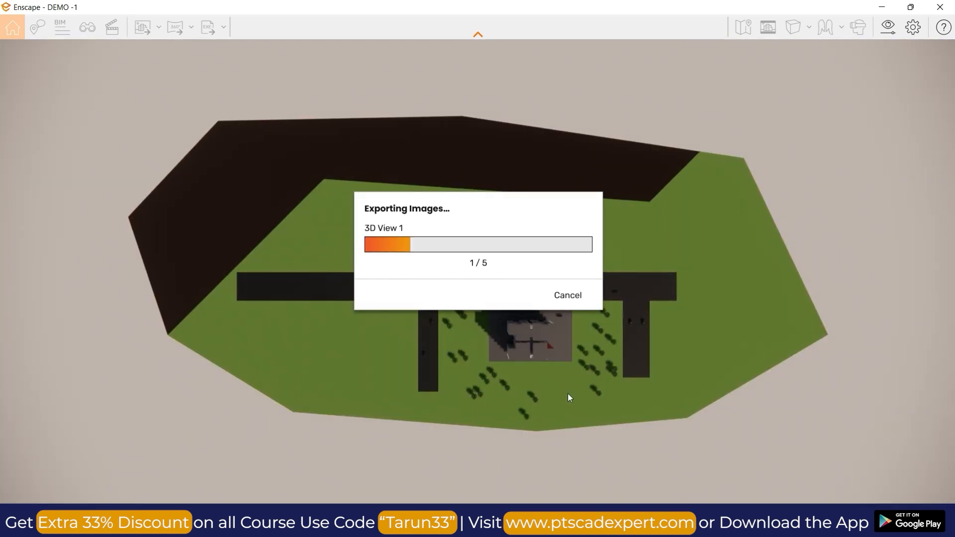
Cancel the running batch image export, switch to Revit and bring up the default {3D} view.
click(574, 297)
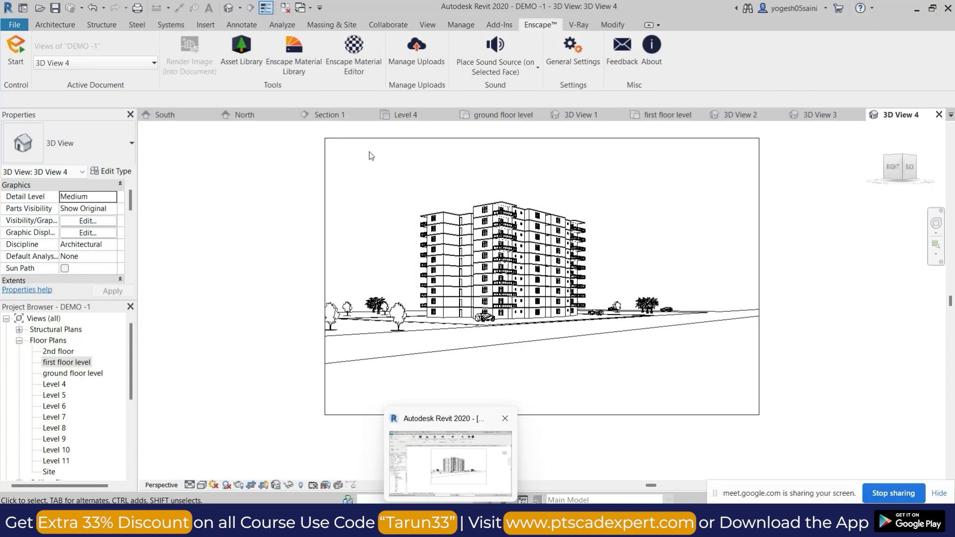
click(378, 169)
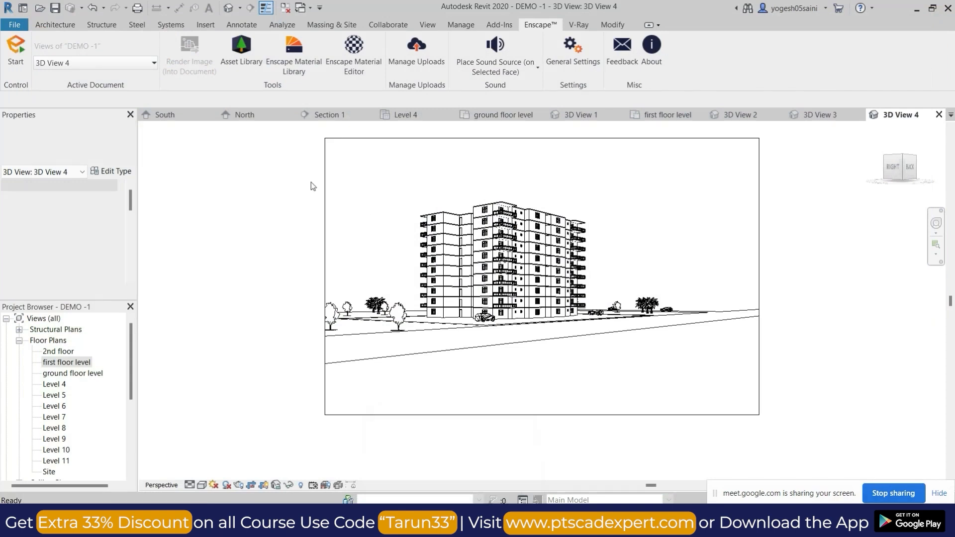
click(228, 8)
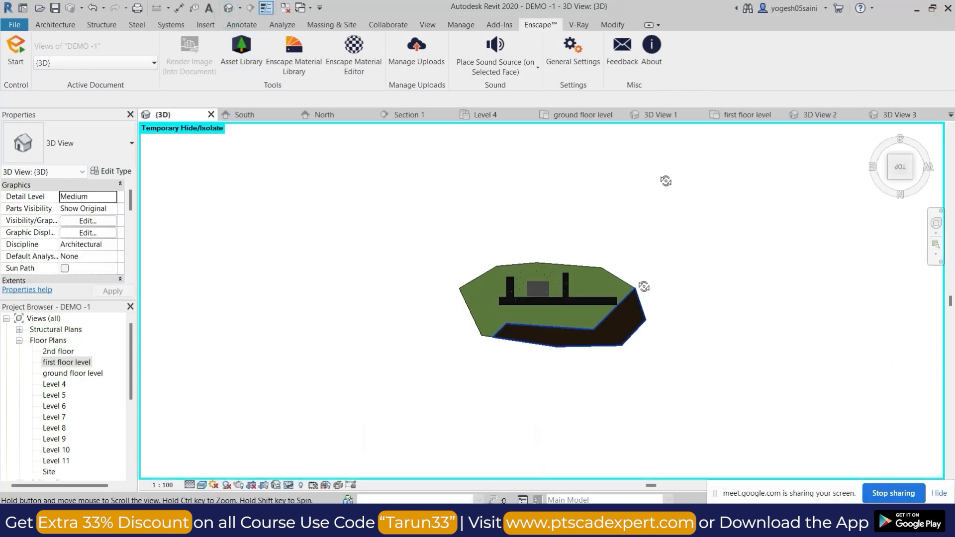
Examine the building, roads, cars and palm trees on the site in the {3D} view, ending with the top view.
scroll(530, 319, up, 8)
shift+middle_drag(521, 362, 375, 329)
middle_drag(655, 348, 372, 240)
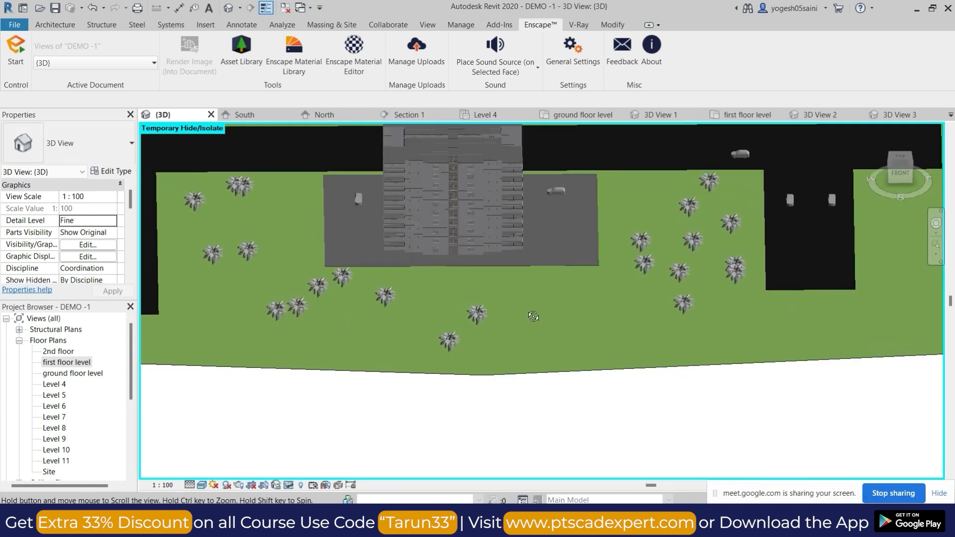
shift+middle_drag(532, 316, 574, 294)
middle_drag(597, 358, 666, 359)
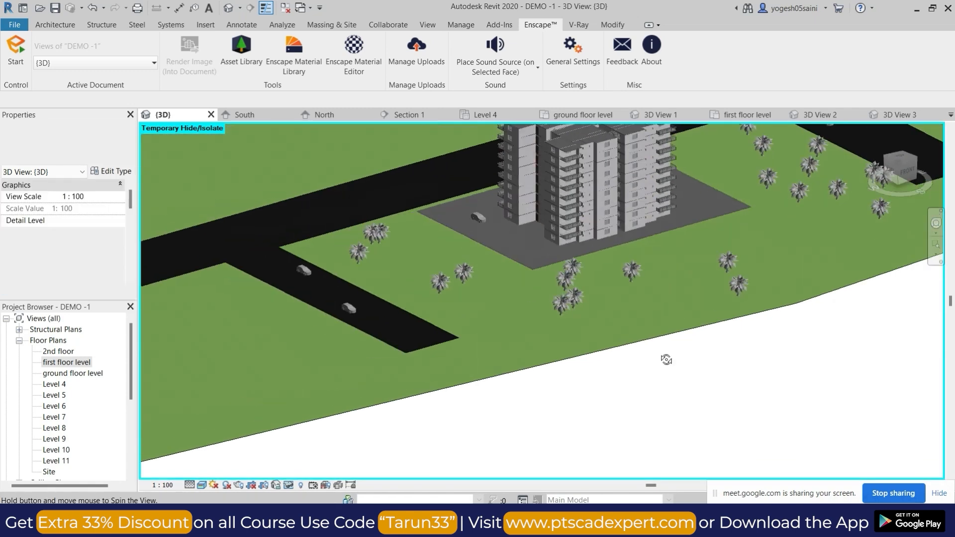
click(681, 94)
scroll(640, 279, down, 5)
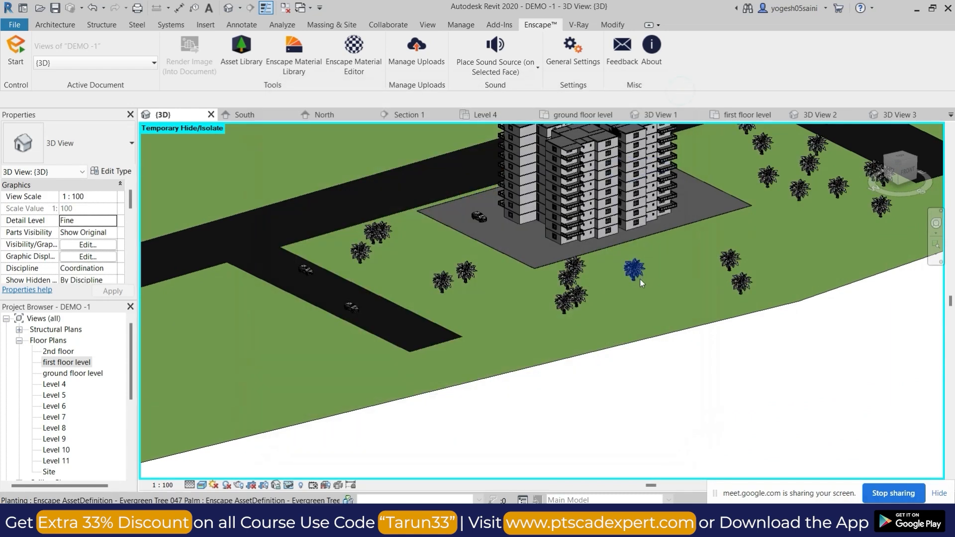
shift+middle_drag(670, 320, 712, 319)
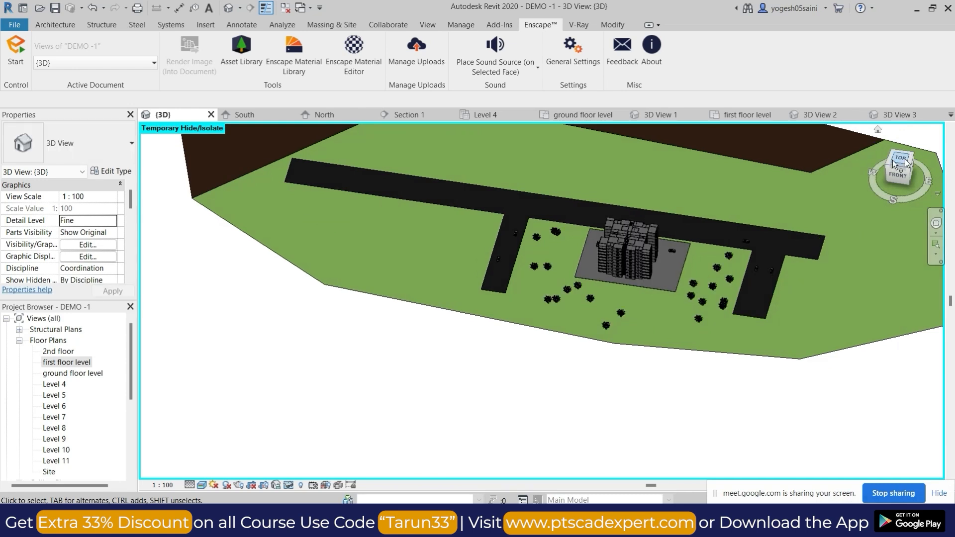
click(903, 162)
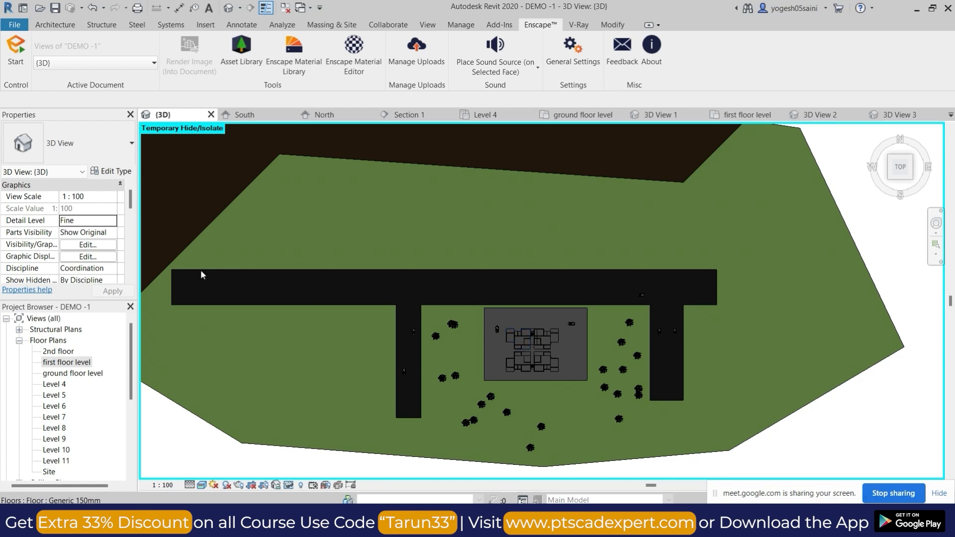
Start a DWG export of the project and set it to export the in-session view/sheet set.
click(15, 25)
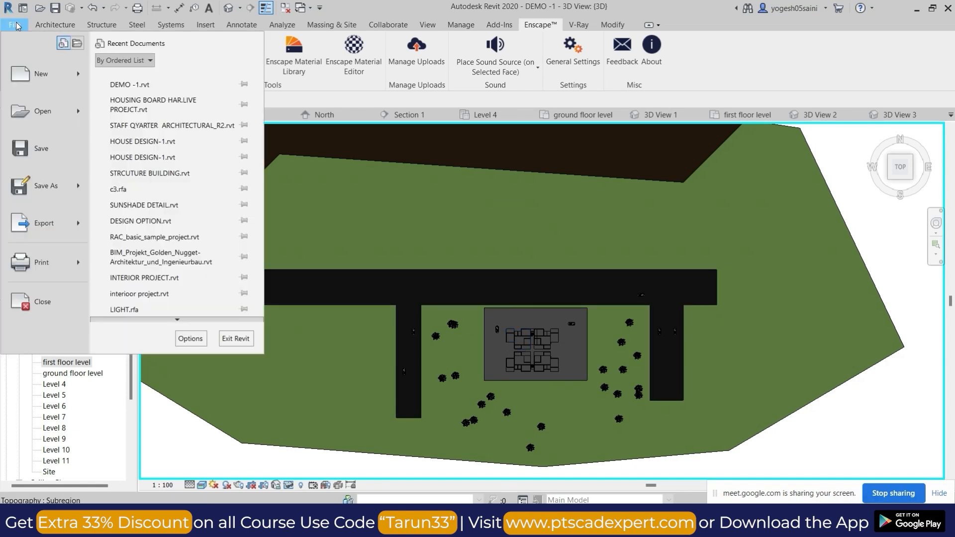
click(75, 228)
mouse_move(247, 83)
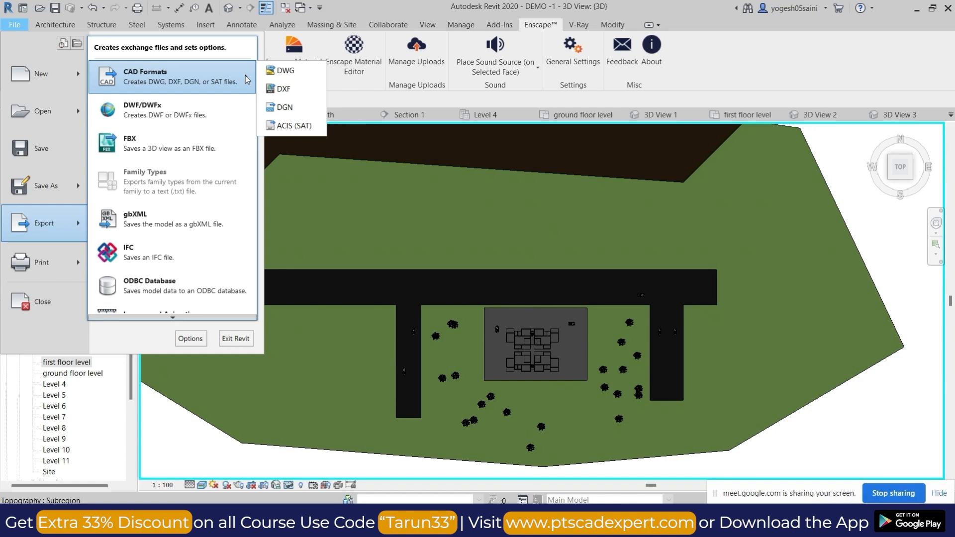
click(292, 72)
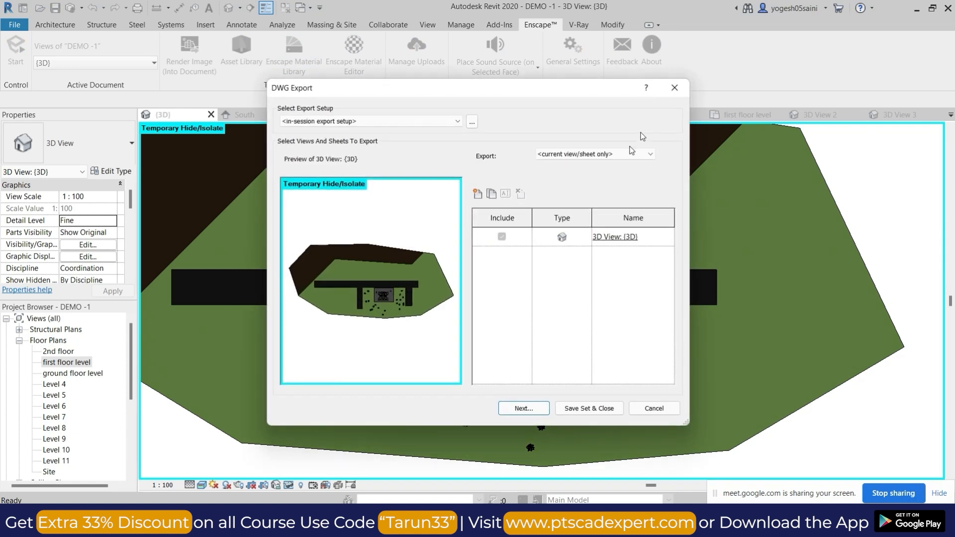
click(630, 154)
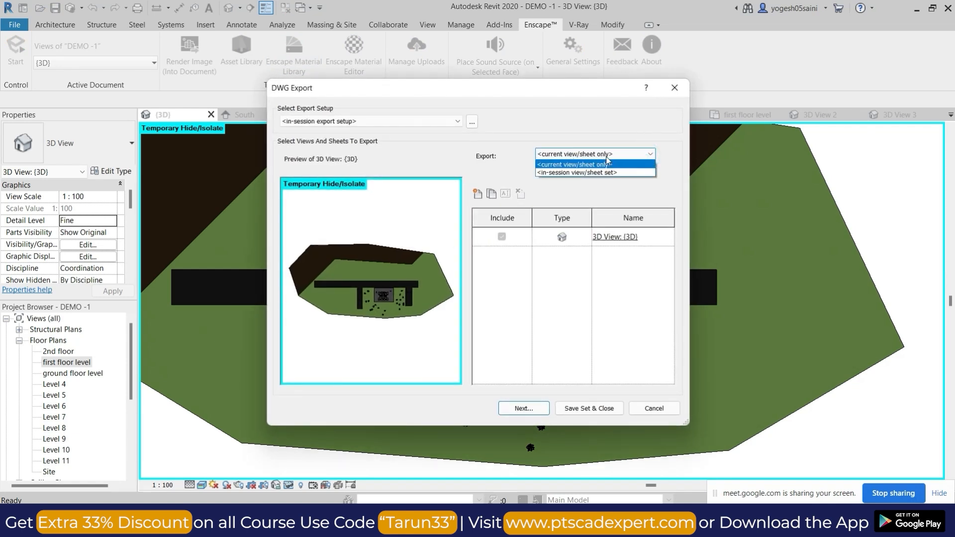
click(588, 173)
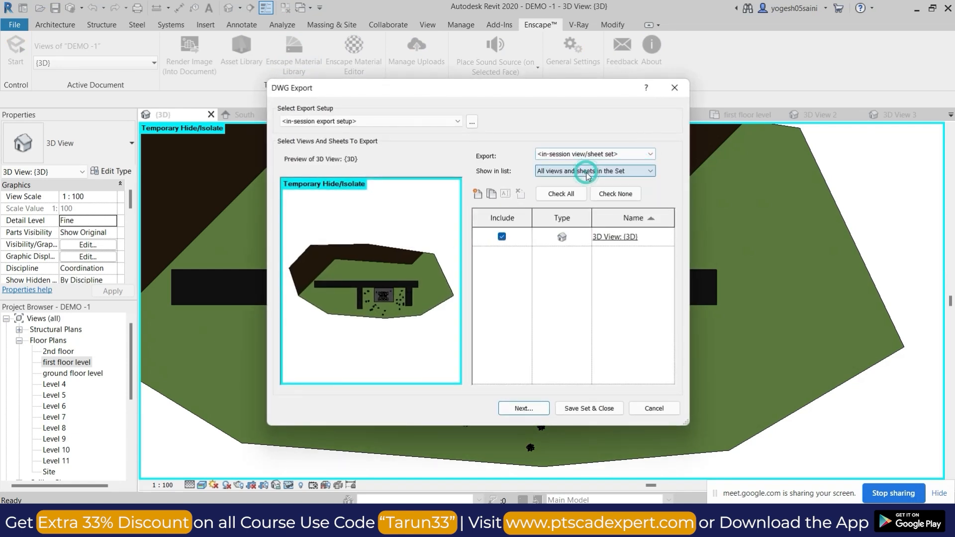
Show all views and sheets in the model in the DWG export list.
click(642, 171)
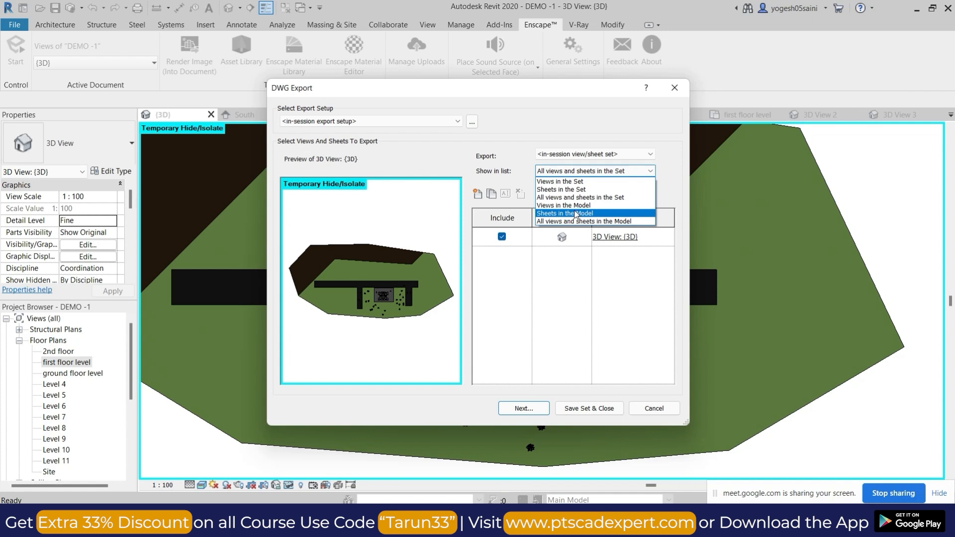
click(580, 198)
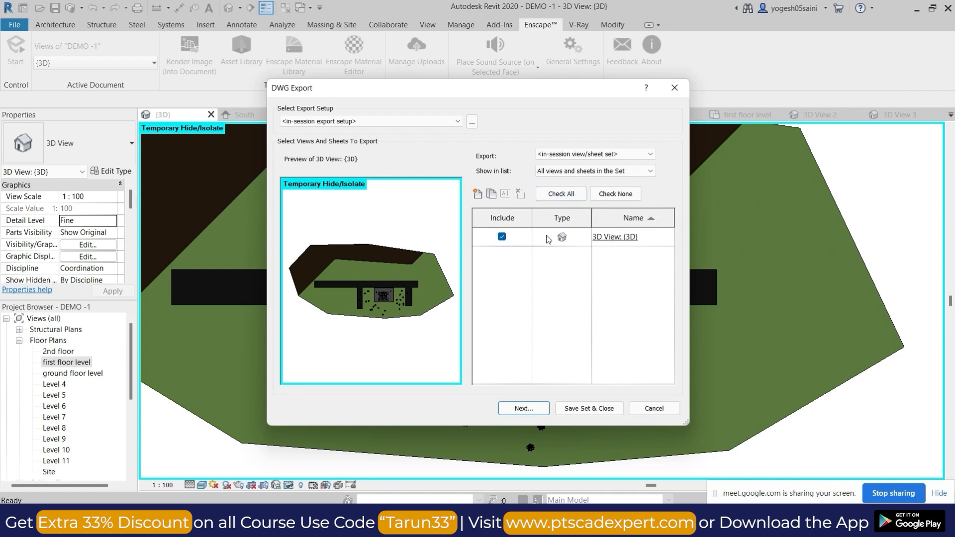
click(572, 171)
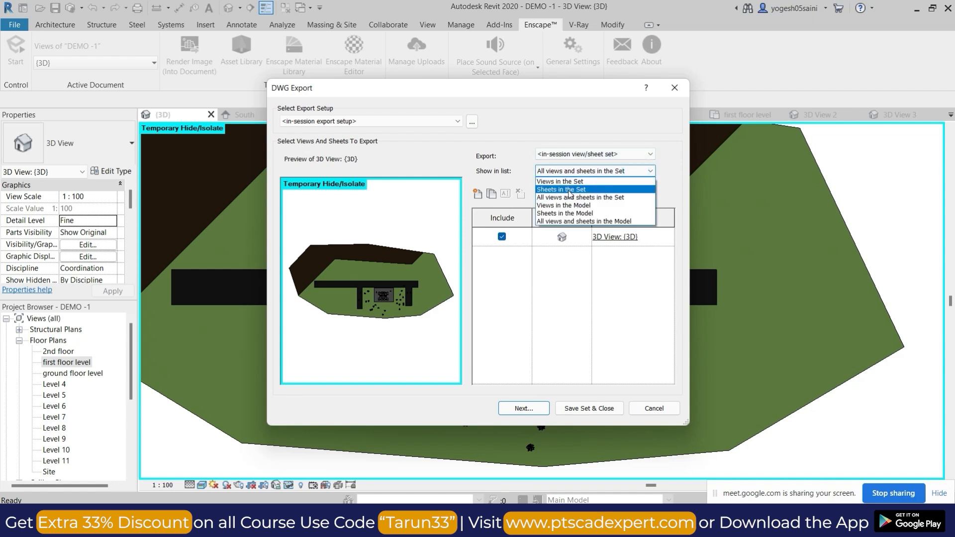
click(559, 221)
click(627, 174)
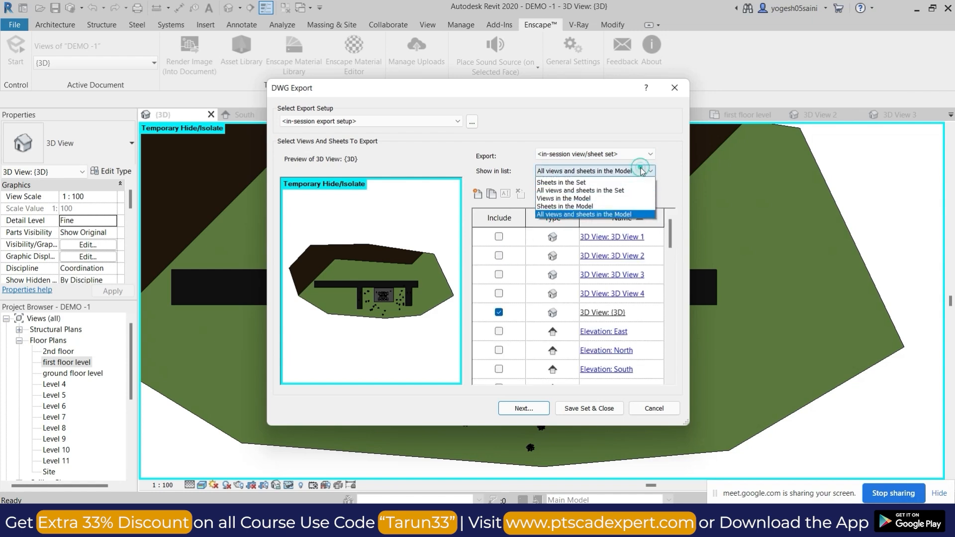
click(669, 193)
scroll(582, 281, down, 1)
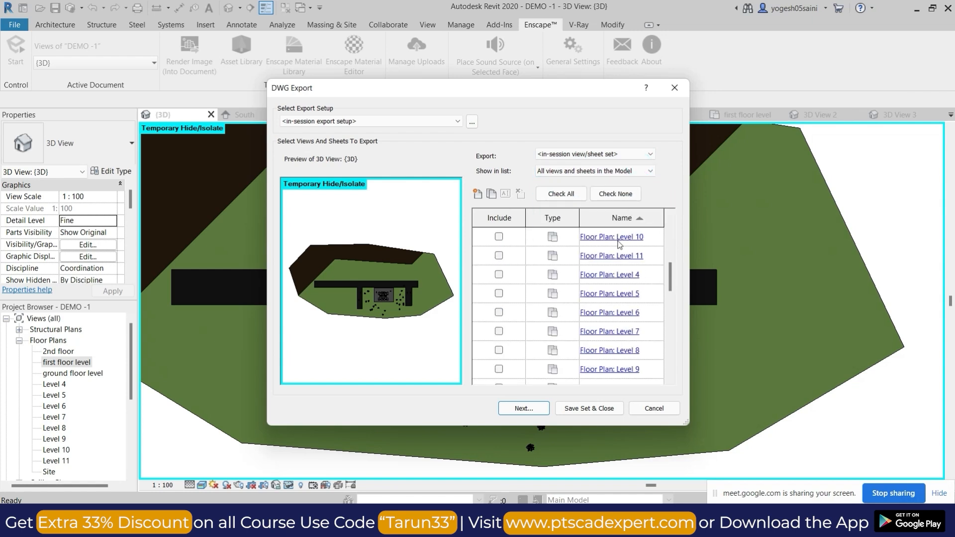
Include the Level 10, first floor level, ground floor level, 2nd floor and Level 4 floor plans in the DWG export.
click(499, 237)
scroll(506, 334, down, 3)
scroll(503, 332, up, 5)
scroll(508, 325, up, 2)
scroll(510, 324, down, 3)
click(499, 256)
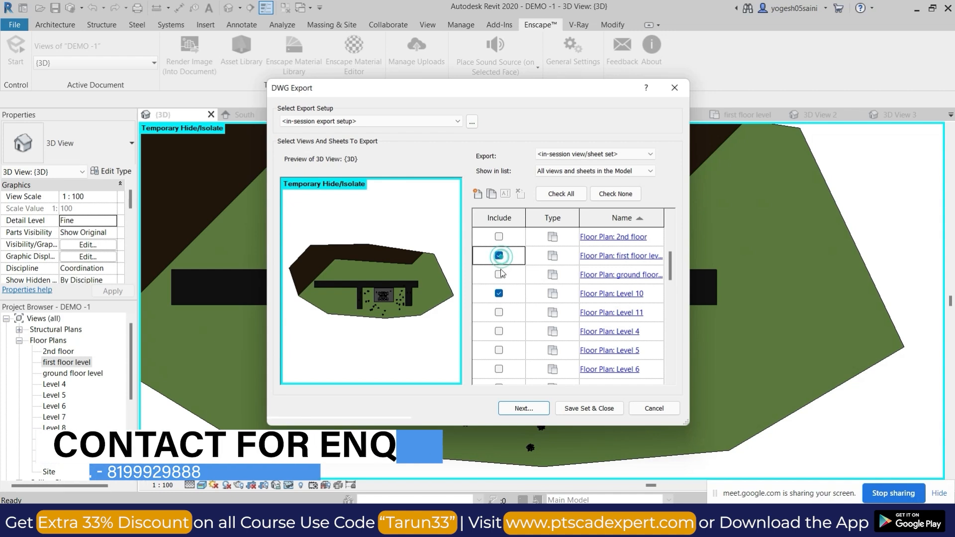
click(499, 275)
click(499, 237)
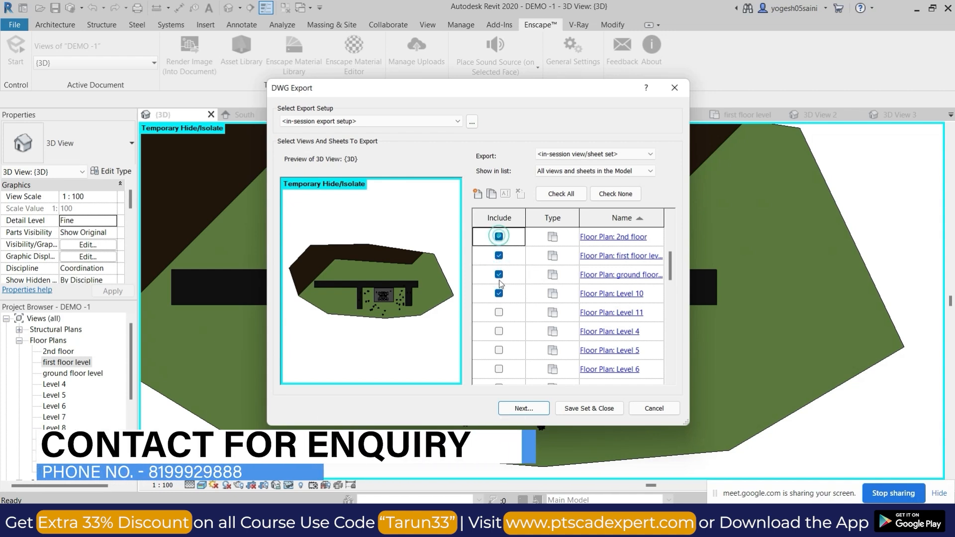
click(499, 331)
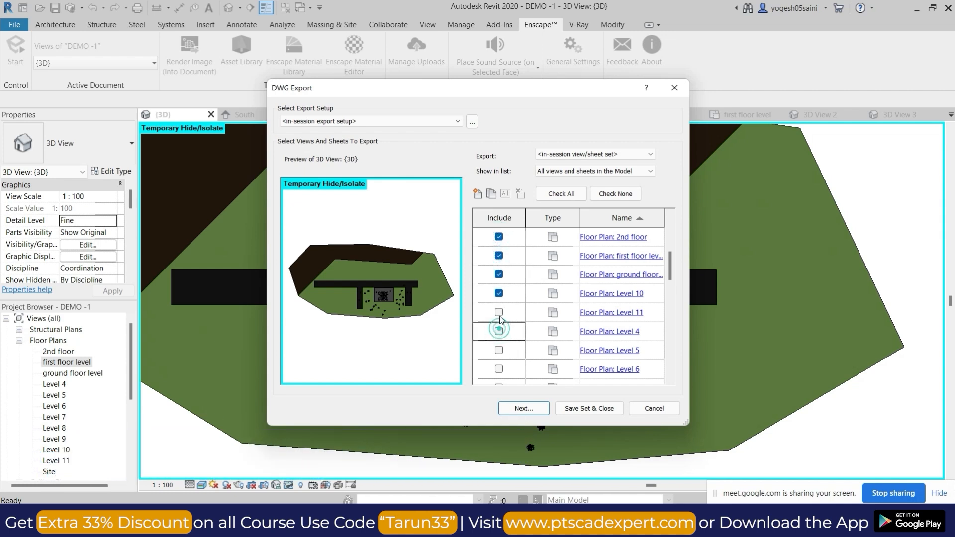
Exclude the {3D} view from the export set and proceed to choosing the target folder.
scroll(512, 273, up, 3)
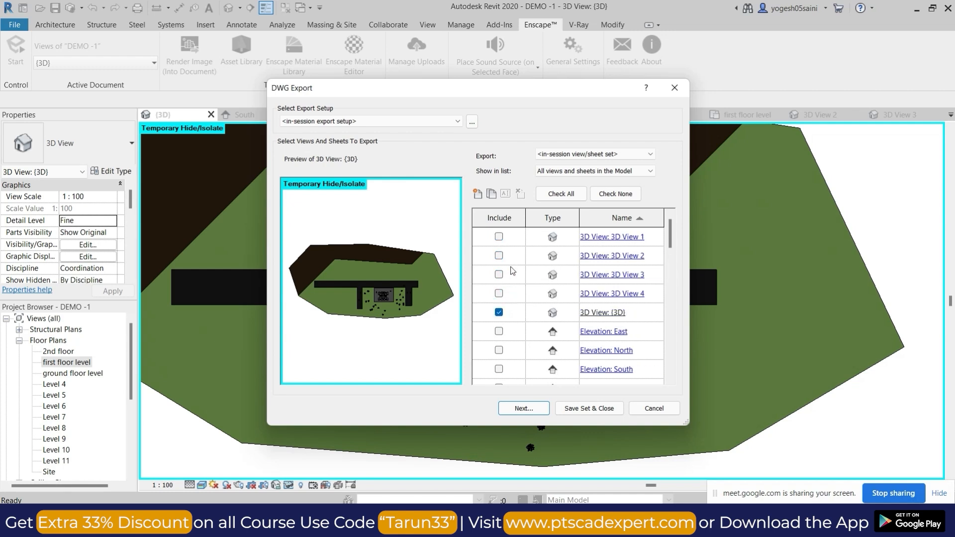
click(499, 312)
click(398, 122)
click(358, 129)
click(537, 409)
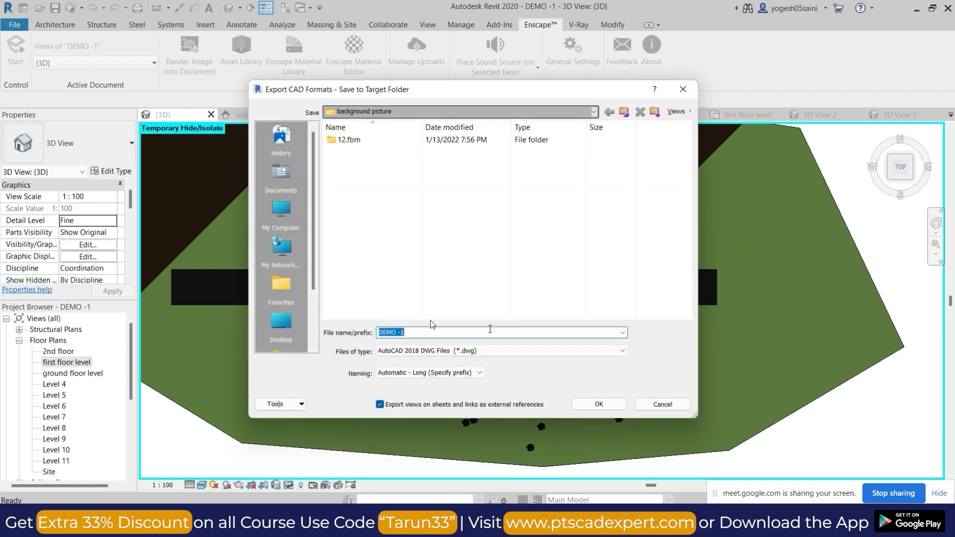
click(281, 324)
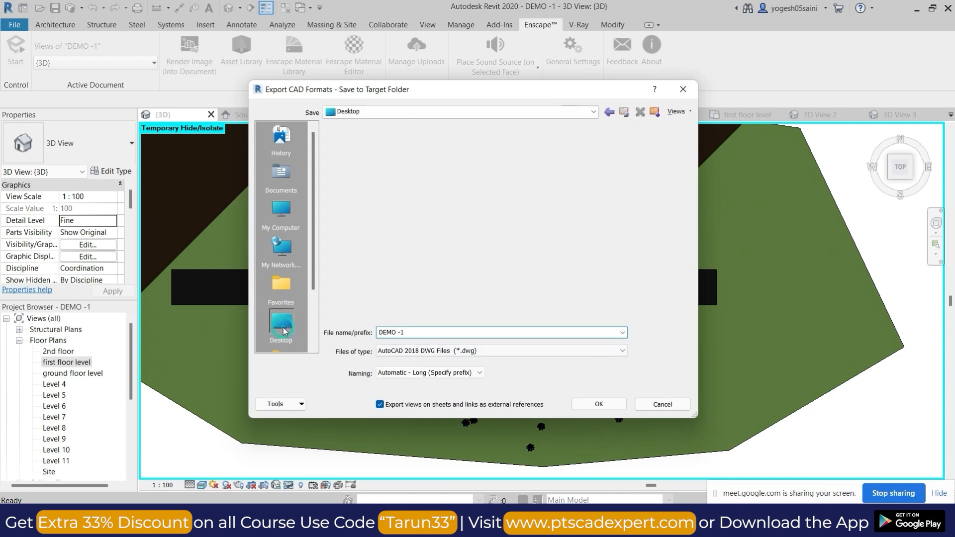
double_click(367, 166)
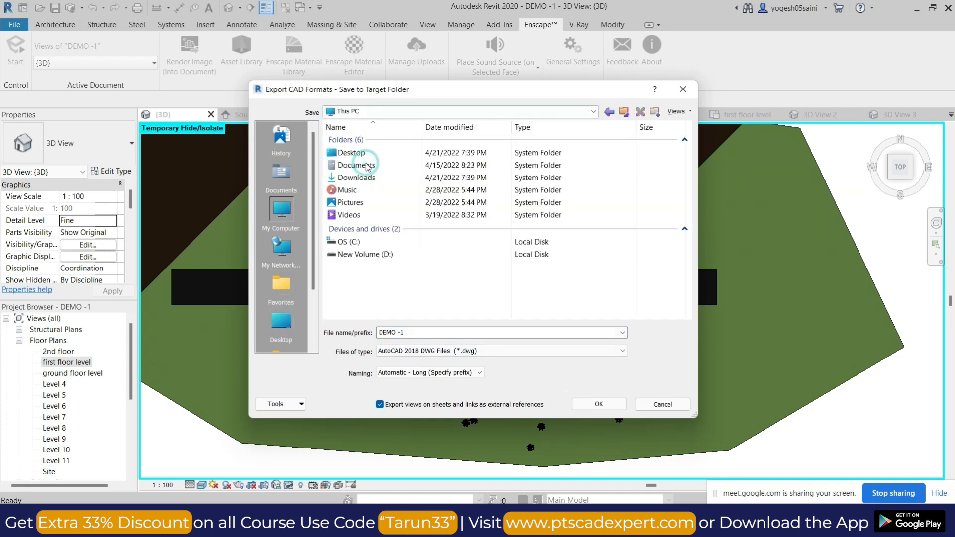
click(396, 255)
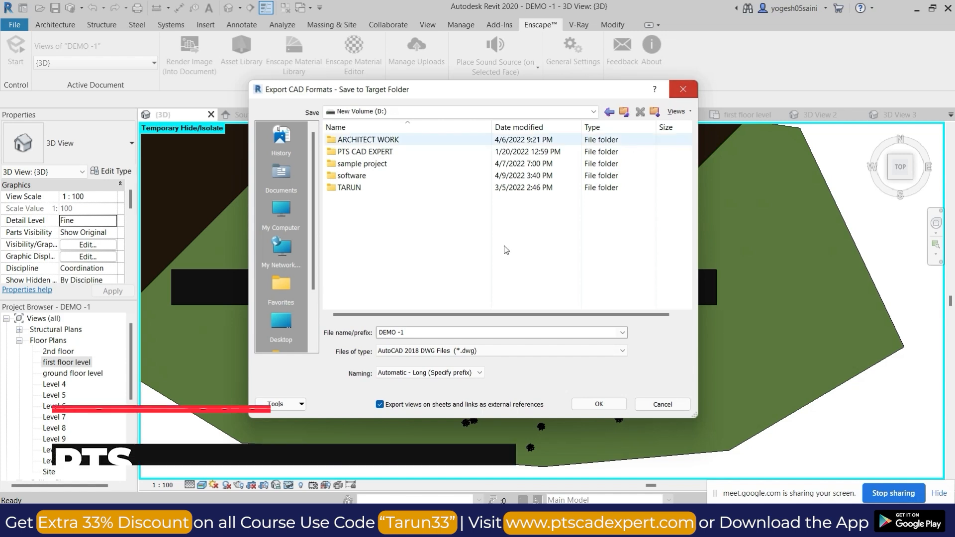
Create a folder named CAD inside the Desktop's REVIT folder for the exported drawings.
click(281, 326)
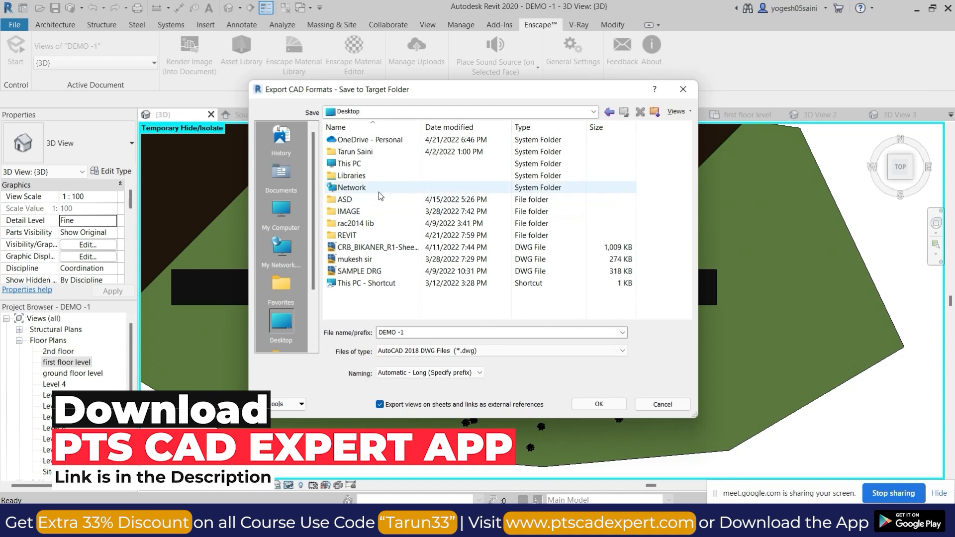
double_click(357, 234)
right_click(400, 194)
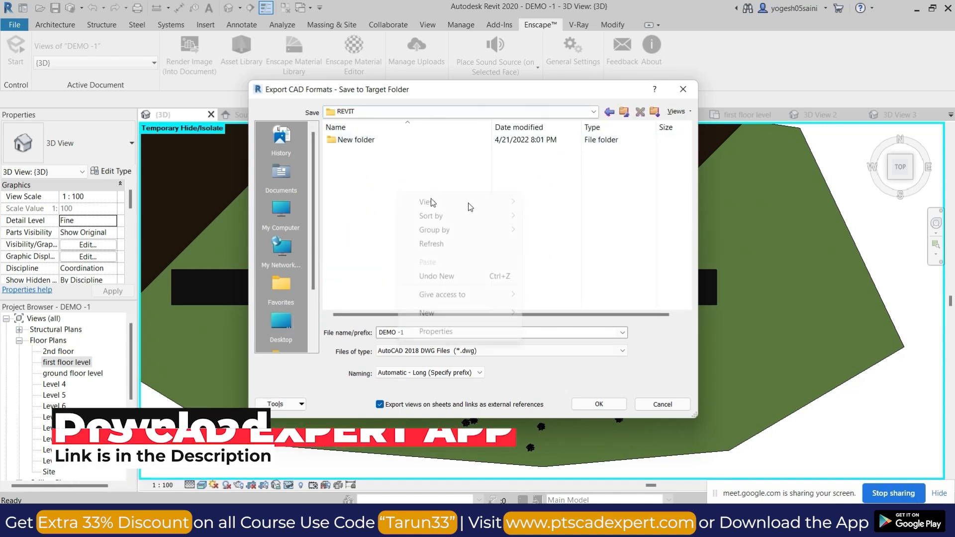
mouse_move(465, 313)
click(539, 318)
text(CAD)
key(Return)
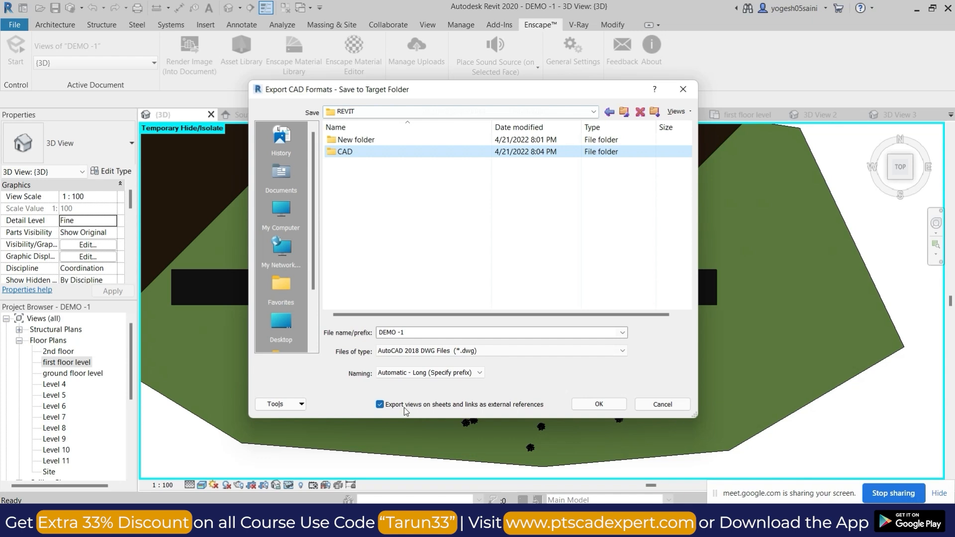
Export the plans to the CAD folder as AutoCAD 2013 DWG files, with views on sheets and links not exported as external references.
click(384, 407)
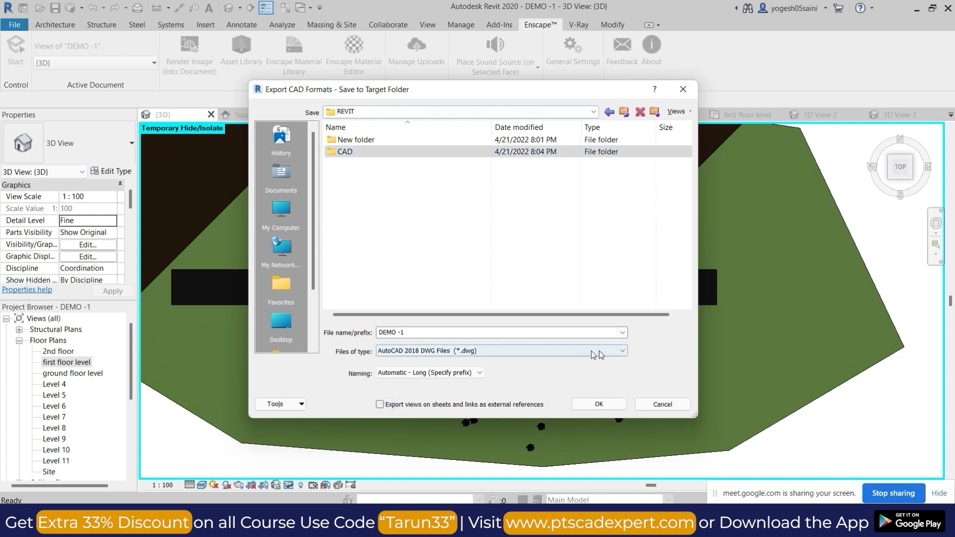
click(573, 352)
click(427, 369)
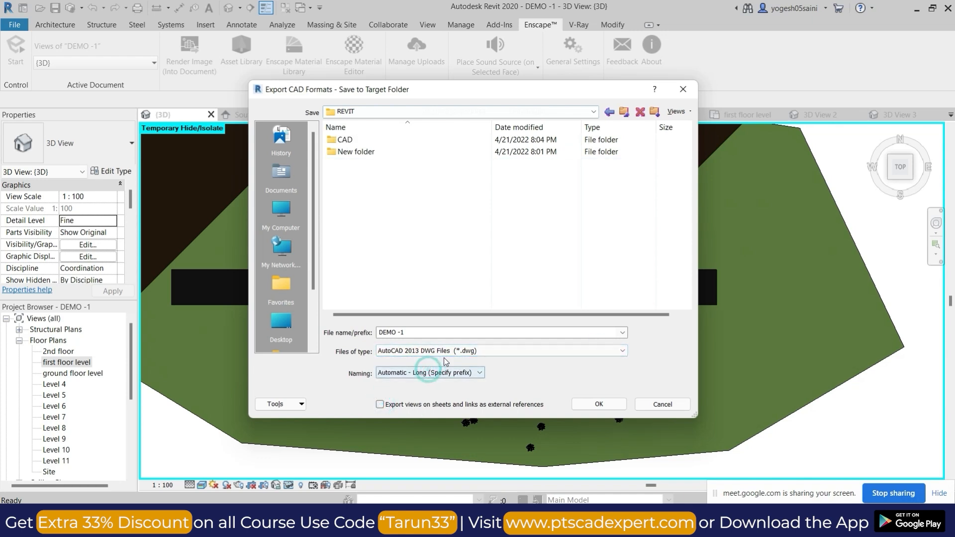
double_click(374, 141)
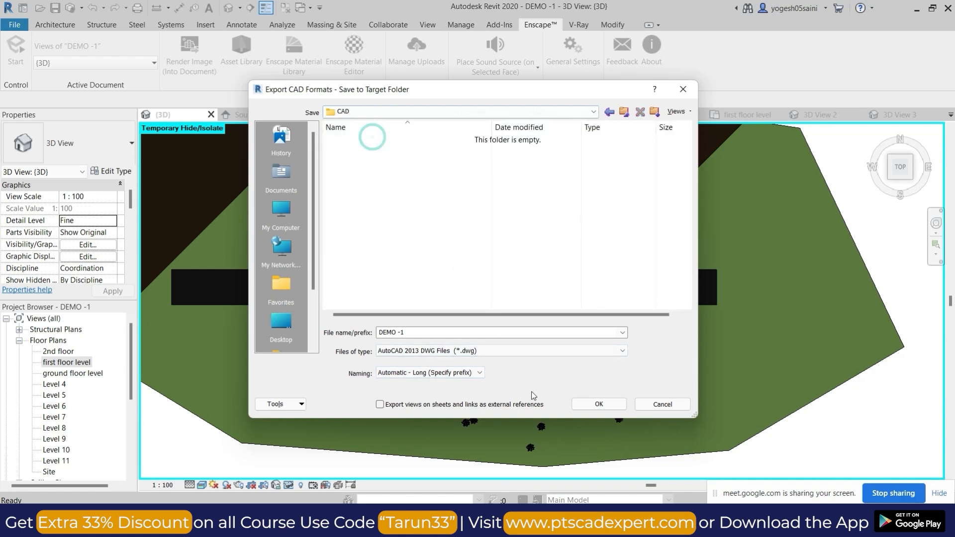
click(598, 405)
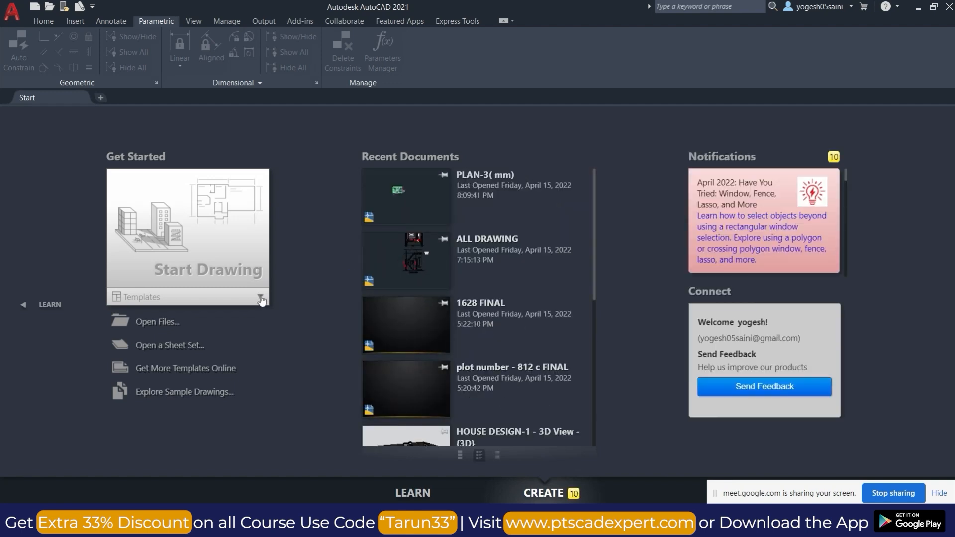
Start opening an existing drawing and browse to the CAD folder inside the Desktop's REVIT folder.
click(14, 17)
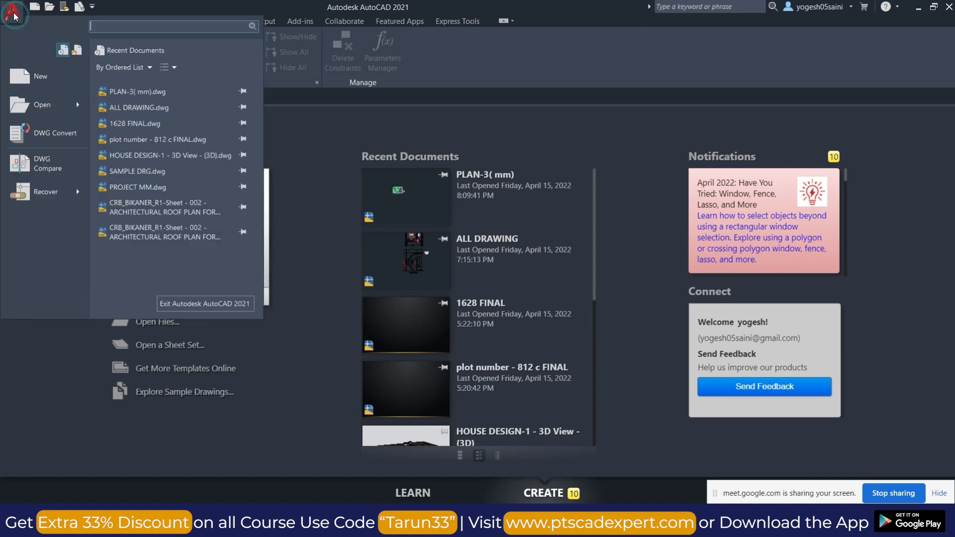
mouse_move(82, 115)
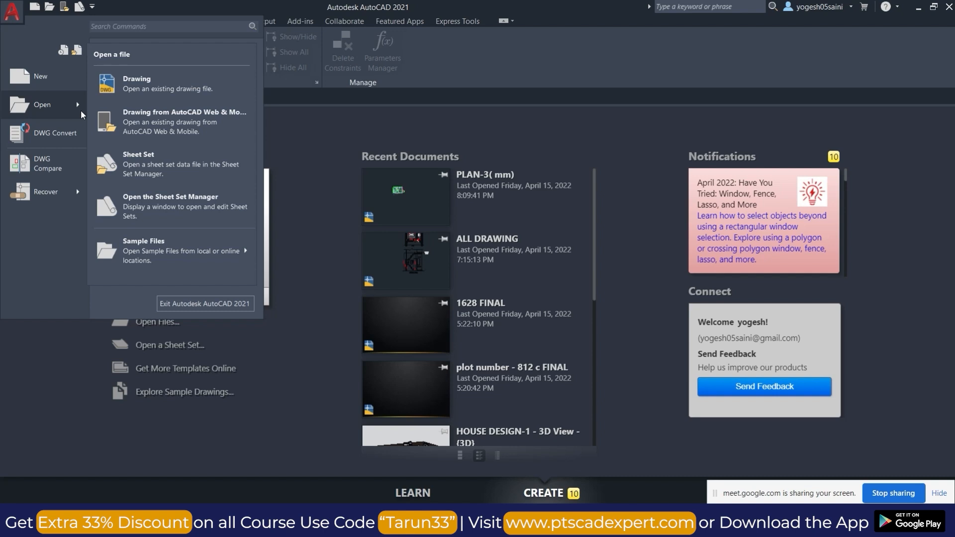
click(142, 82)
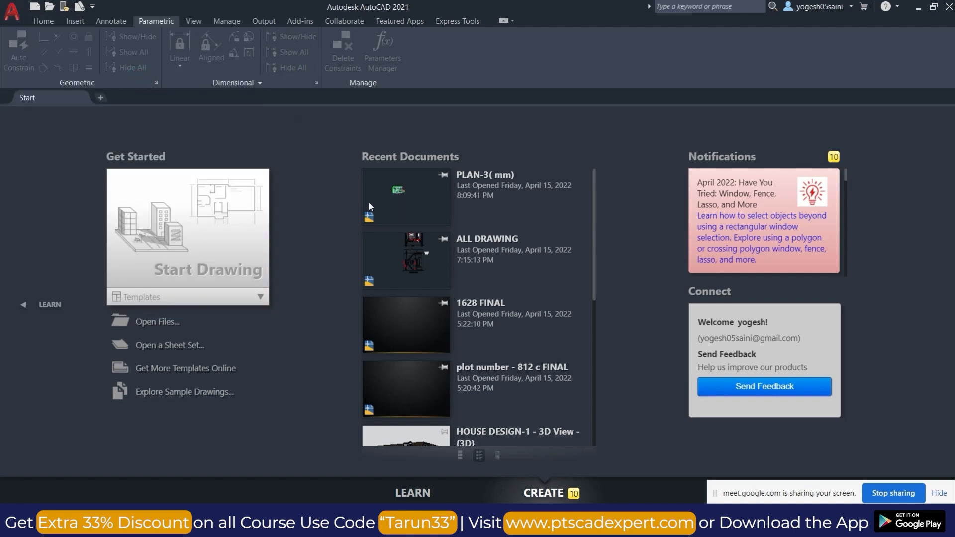
click(446, 256)
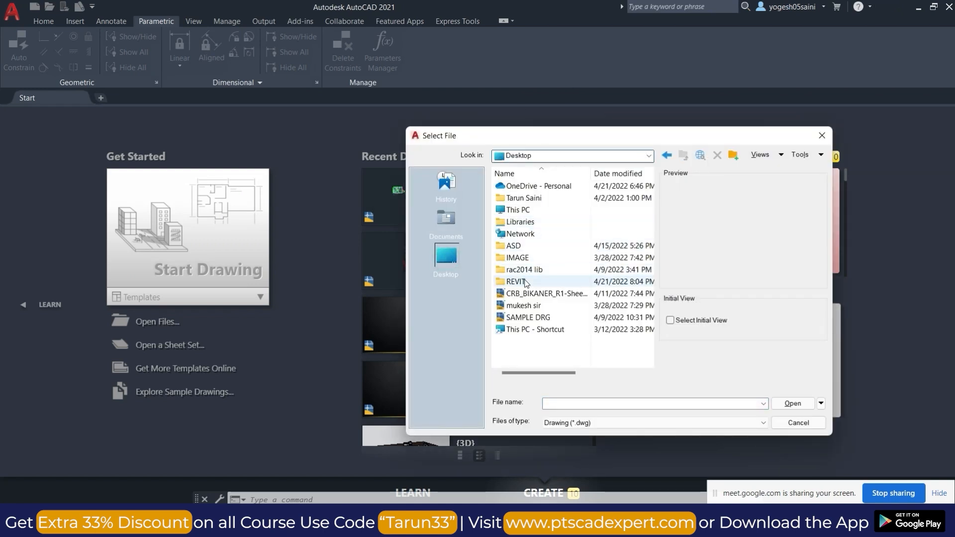
double_click(526, 283)
double_click(541, 188)
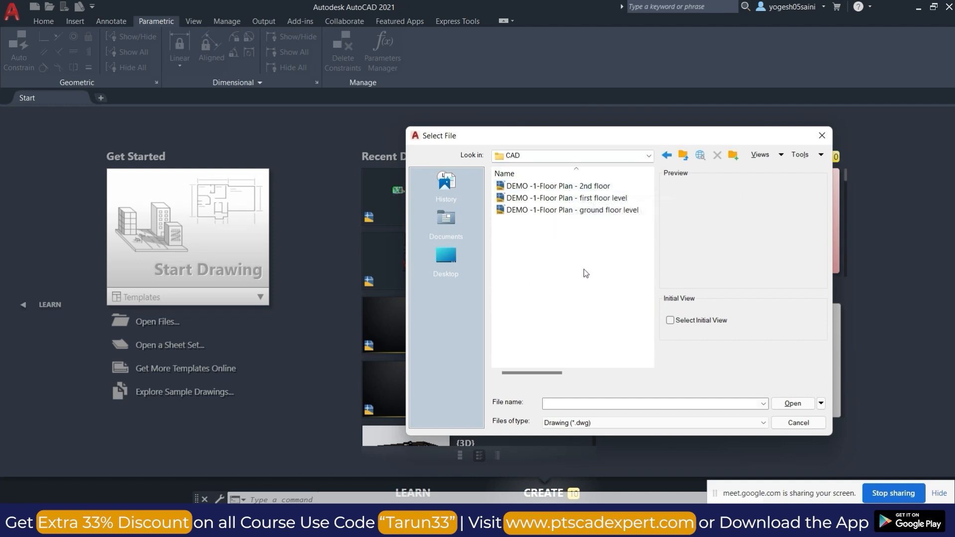
Preview the exported floor plan drawings and open DEMO -1-Floor Plan - ground floor level.
click(576, 187)
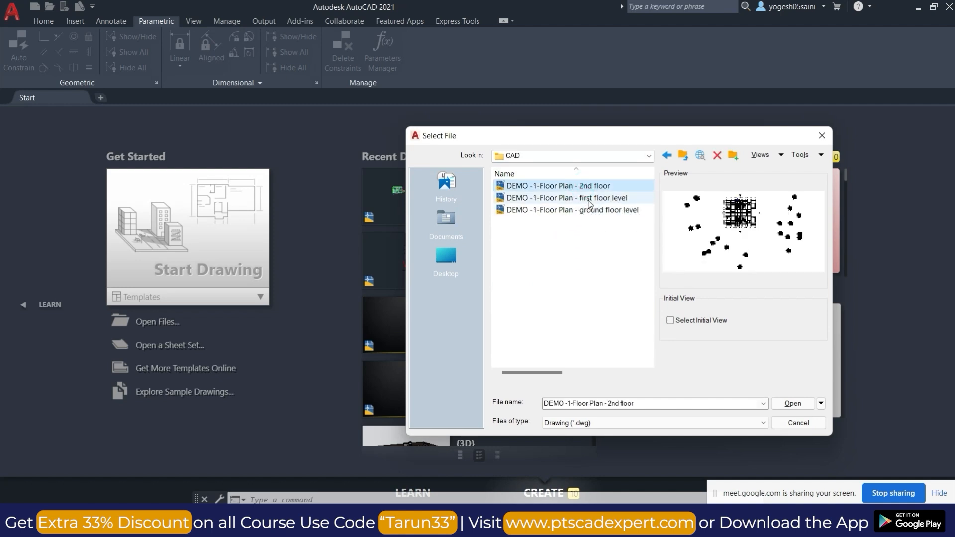
click(589, 199)
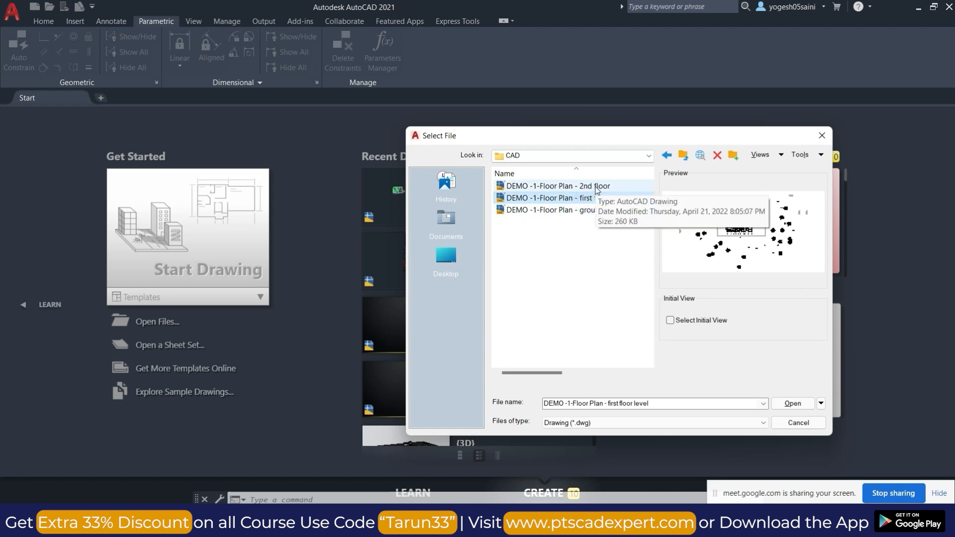
click(580, 210)
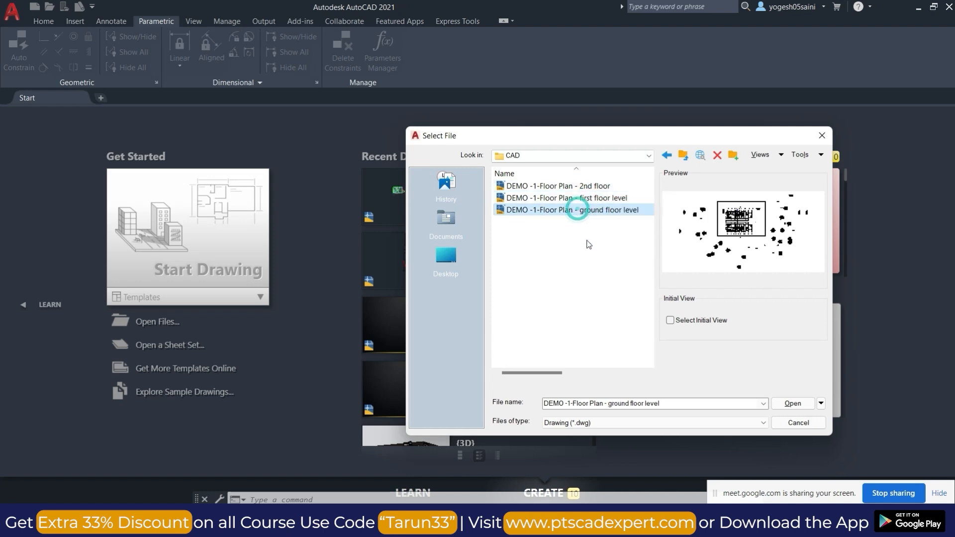
click(790, 402)
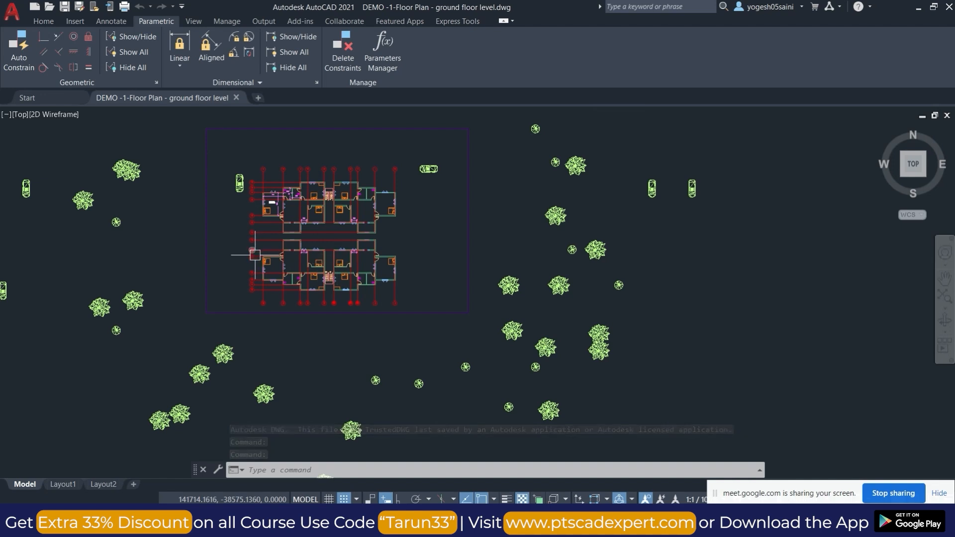
Examine the exported ground floor plan's grids, rooms, dimensions and surrounding site objects.
scroll(255, 256, up, 4)
middle_drag(366, 165, 426, 265)
scroll(399, 260, up, 8)
scroll(514, 231, down, 8)
scroll(595, 245, up, 8)
scroll(542, 198, down, 8)
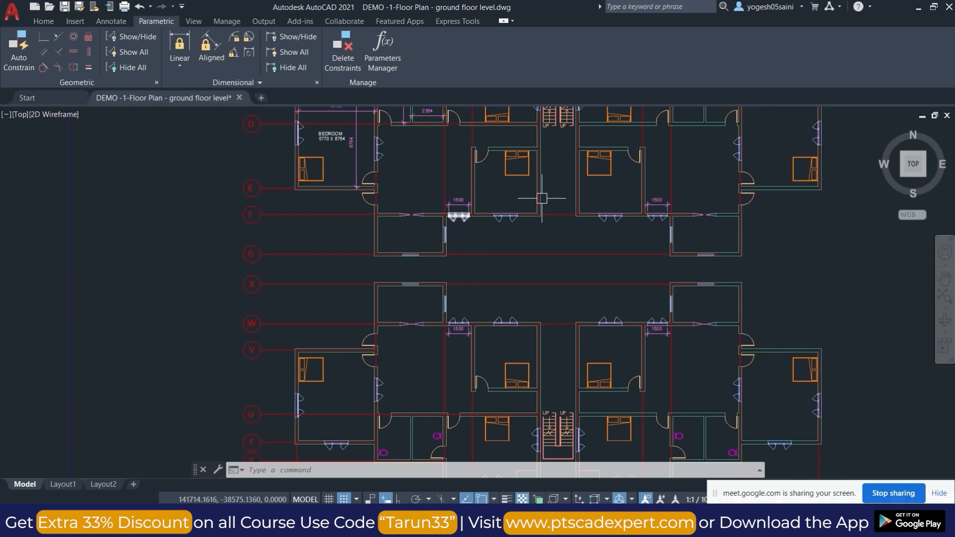
scroll(542, 198, down, 3)
scroll(497, 209, down, 3)
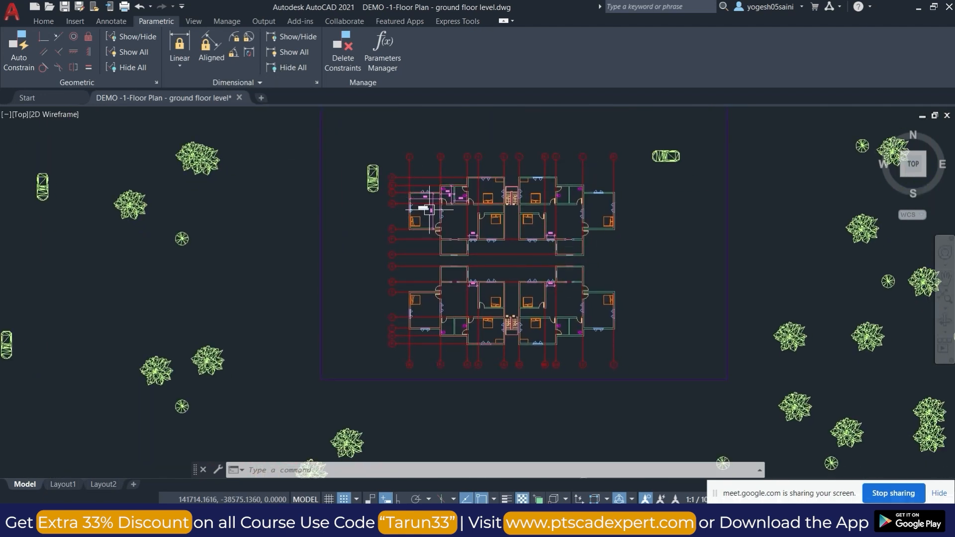
key(Escape)
Review the list of layers that the exported ground floor drawing contains.
click(44, 21)
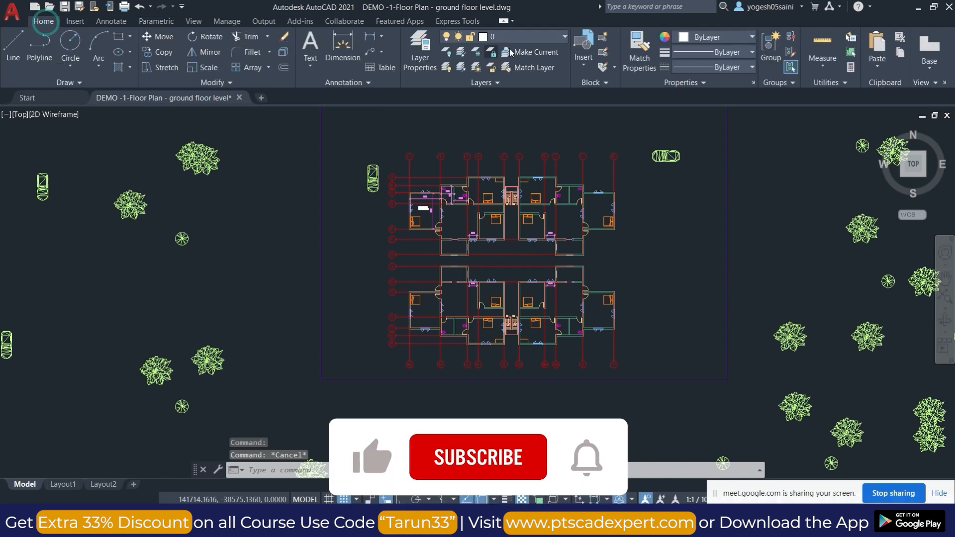
click(556, 34)
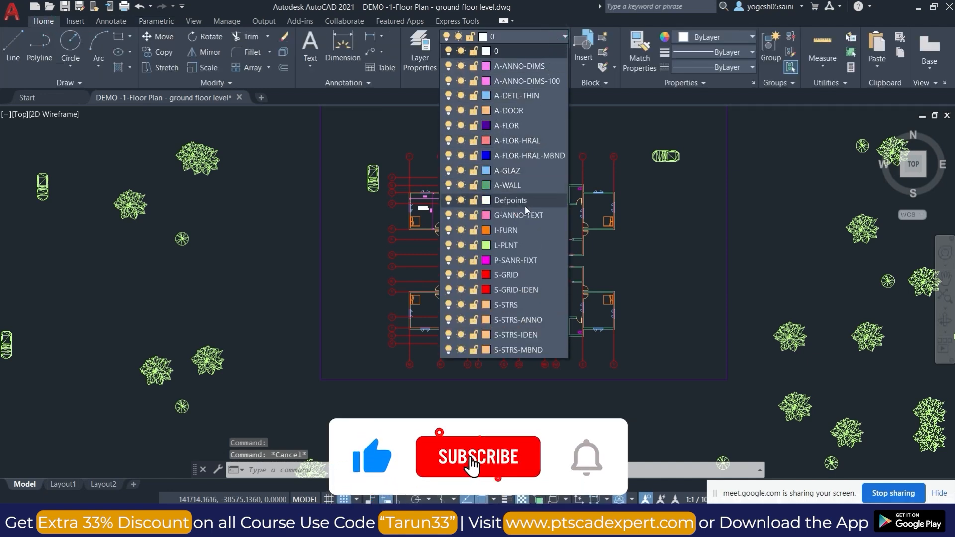
key(Escape)
Offset the upper wall line of the bedroom beside gridline H outward by 230.
scroll(593, 219, up, 2)
scroll(597, 184, up, 5)
click(559, 180)
key(Escape)
text(O)
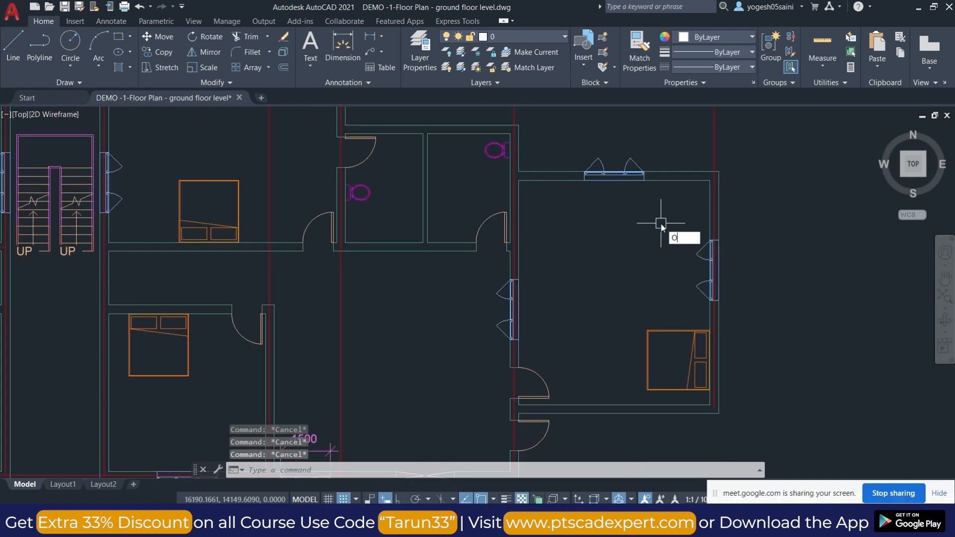
key(Return)
text(230)
key(Return)
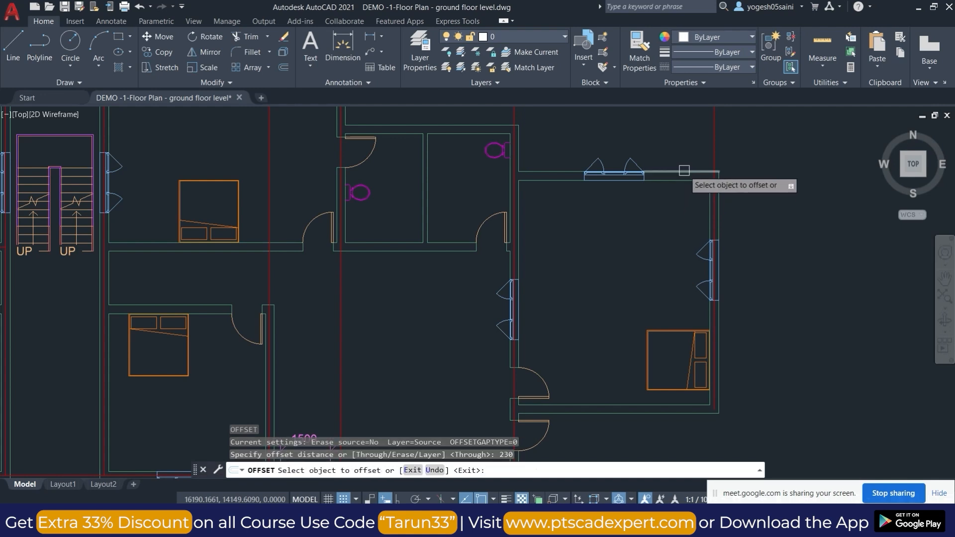
click(684, 171)
click(672, 145)
key(Escape)
scroll(668, 274, down, 5)
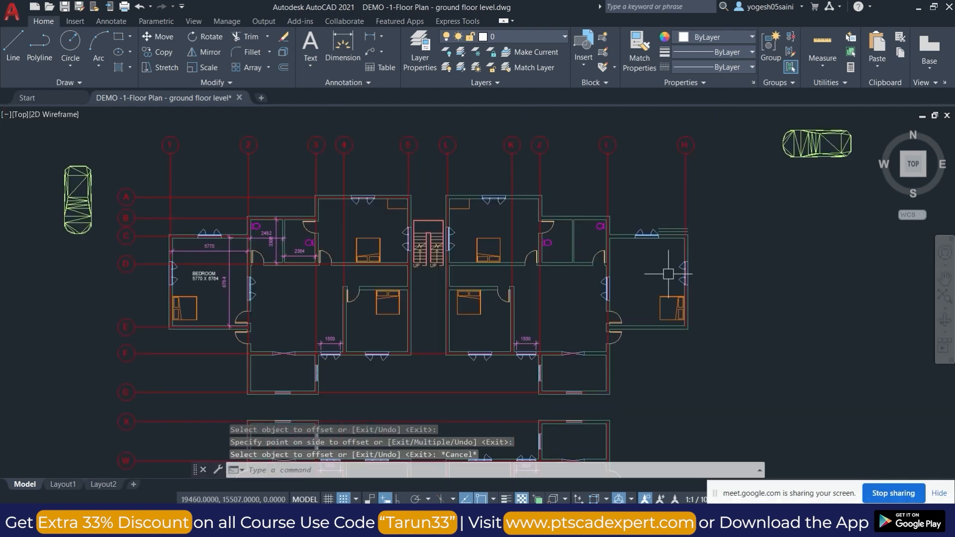
key(Escape)
key(Escape)
Erase the UP label and the linework around it at the right flight of the upper block's staircase.
middle_drag(521, 271, 544, 229)
scroll(434, 214, up, 8)
scroll(609, 284, down, 4)
key(Escape)
click(682, 326)
click(633, 299)
text(e)
key(Return)
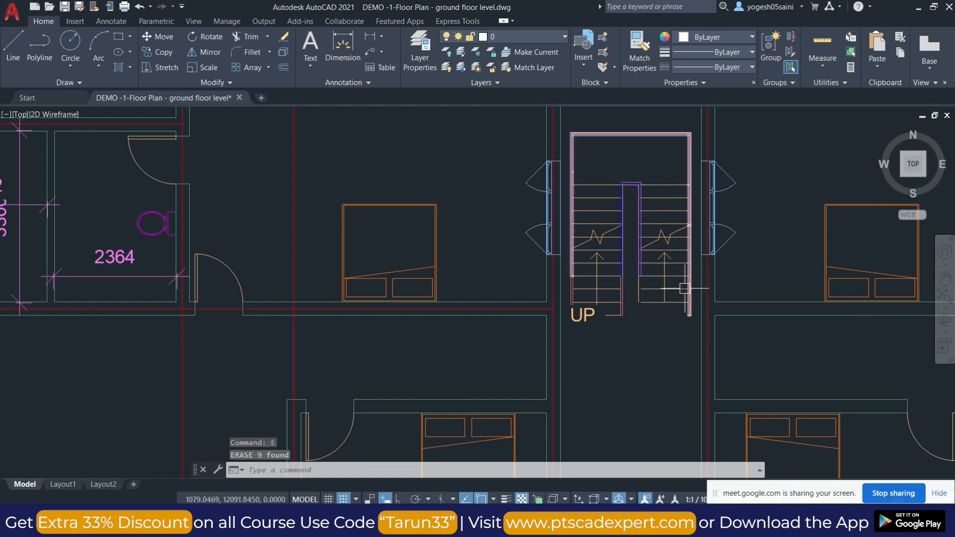
scroll(608, 306, down, 5)
scroll(551, 187, up, 7)
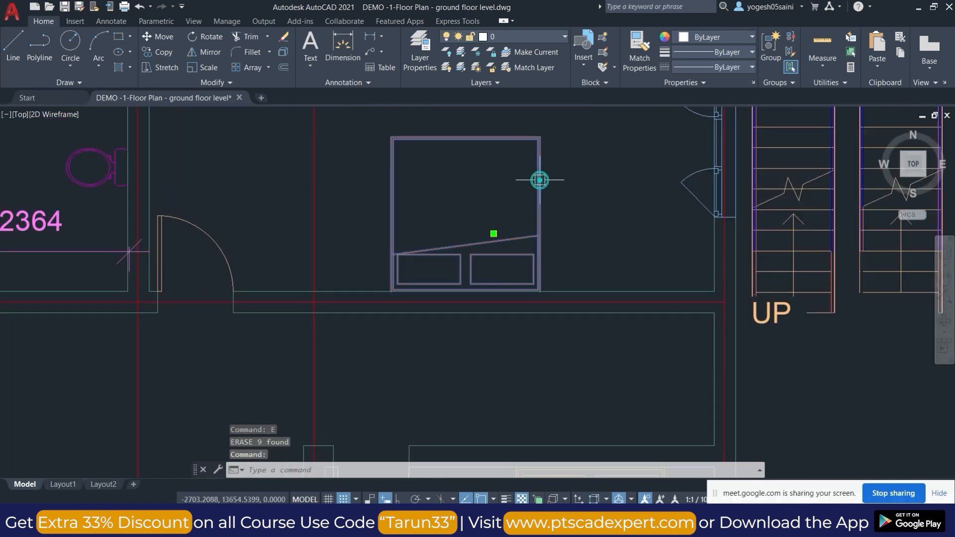
scroll(539, 181, down, 7)
key(Escape)
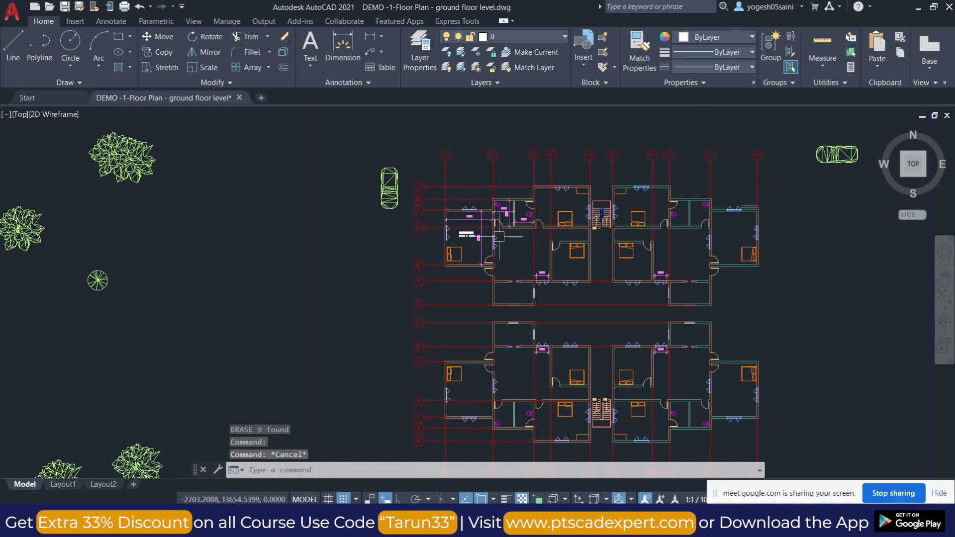
Add a linear dimension between gridlines H and J above the ground floor plan.
scroll(499, 237, down, 4)
scroll(573, 217, up, 8)
key(Escape)
key(Escape)
text(dli)
key(Return)
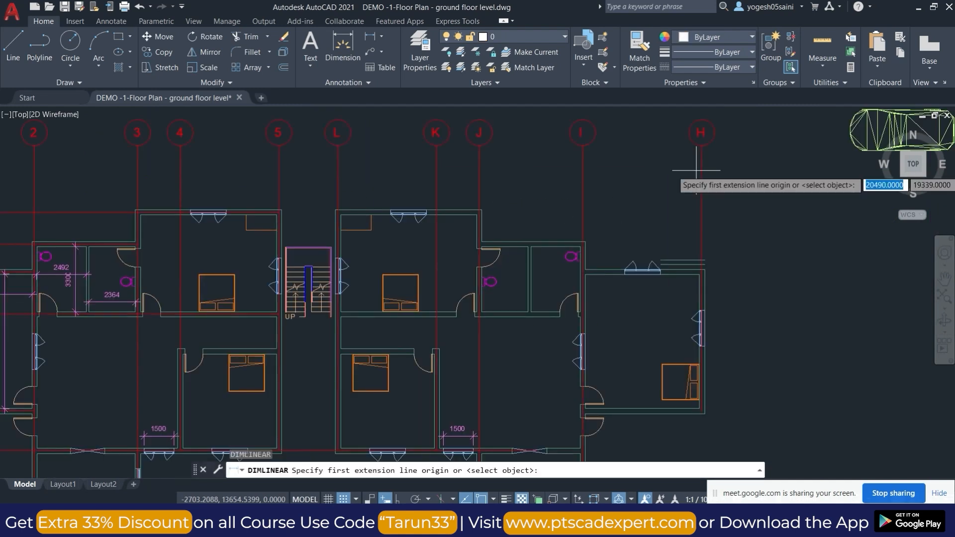
click(697, 170)
click(481, 168)
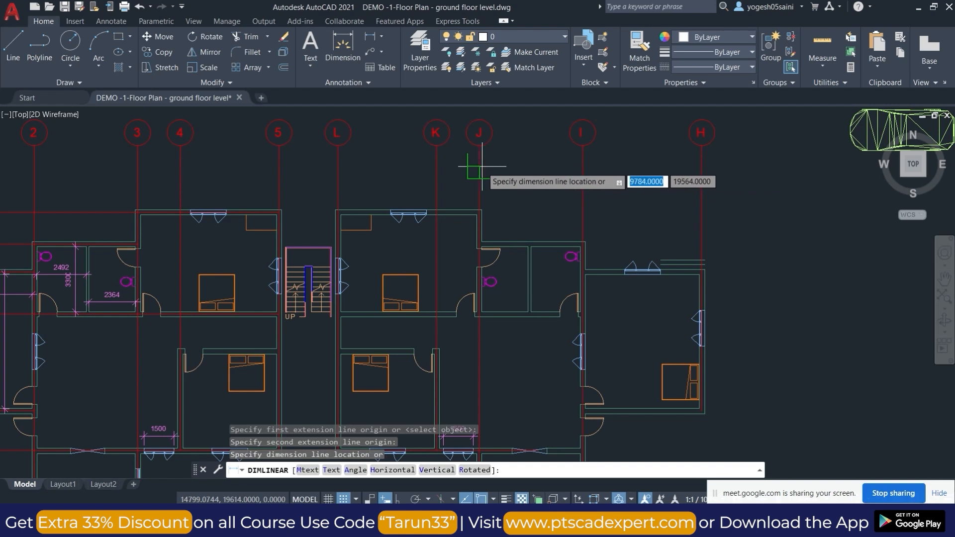
click(481, 164)
key(Escape)
key(Escape)
scroll(408, 458, down, 5)
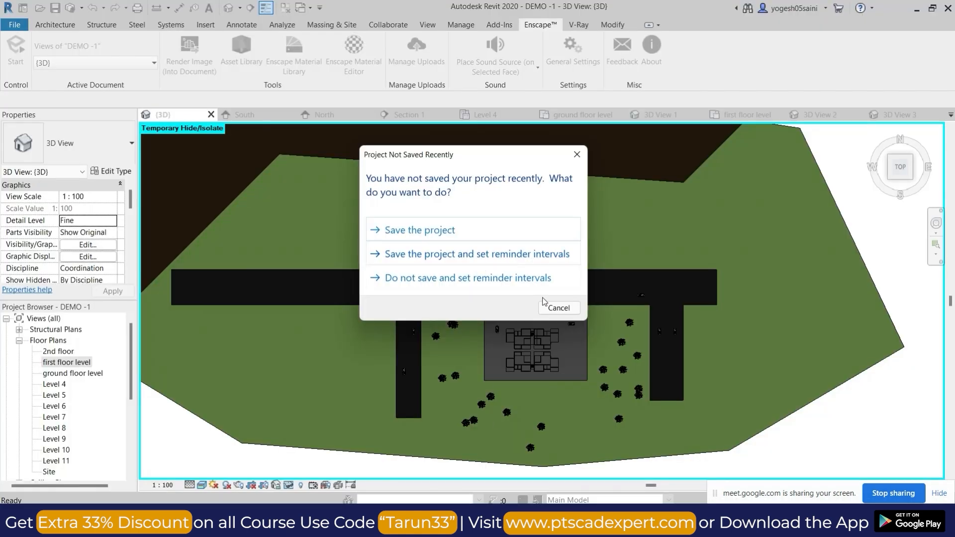
Switch back to Revit, dismiss the save reminder without saving, and open the ground floor level floor plan.
click(560, 306)
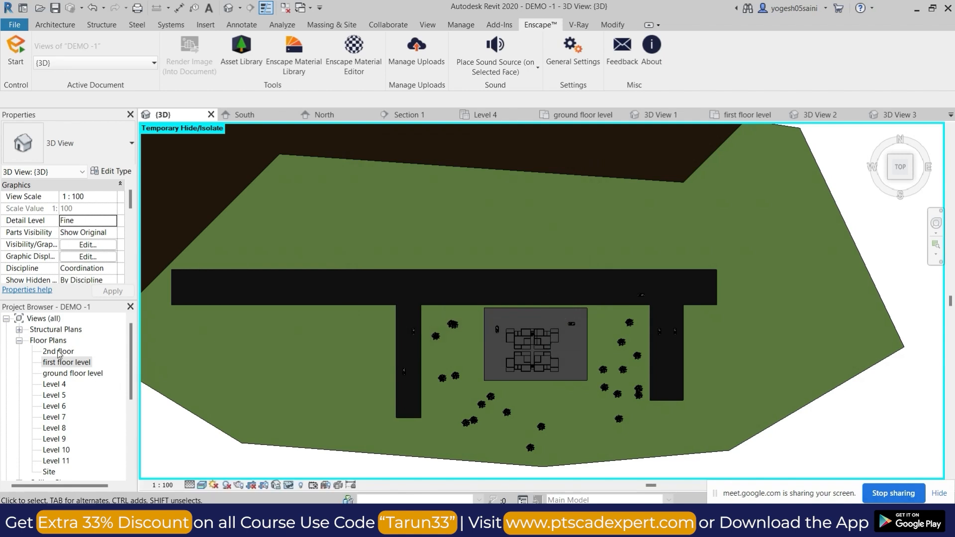
double_click(67, 373)
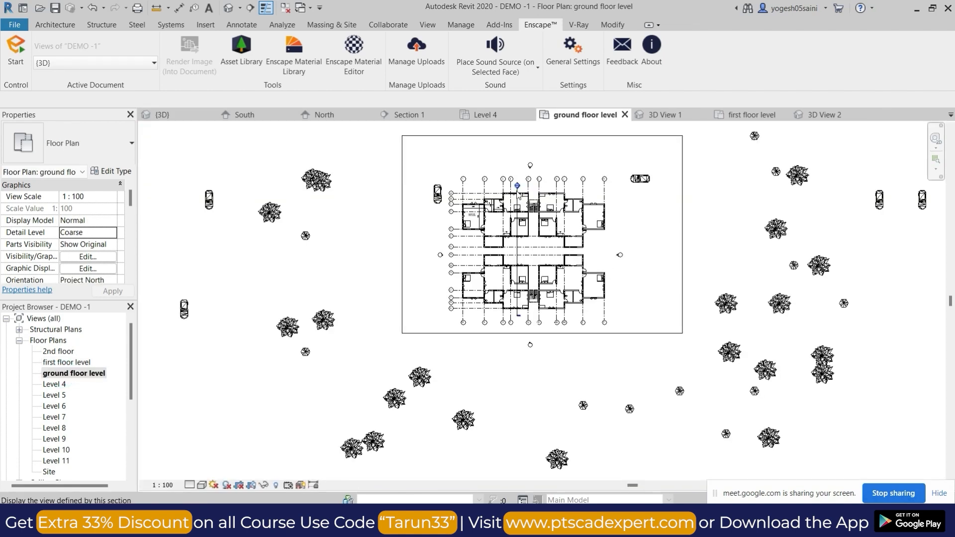
scroll(520, 194, up, 5)
click(543, 166)
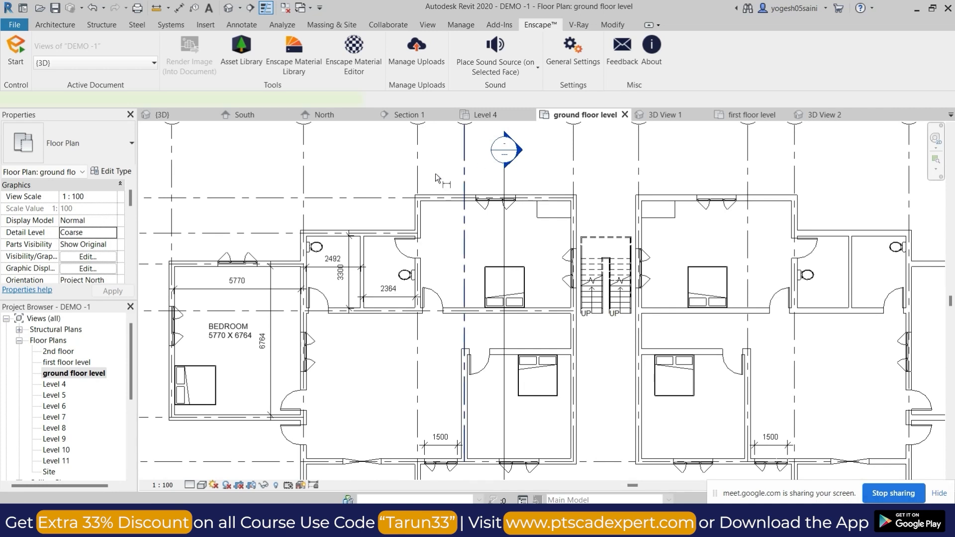
Place an aligned dimension string across gridlines 4, 3, 2 and 1 above the building.
key(d)
key(i)
click(465, 177)
click(417, 178)
click(303, 178)
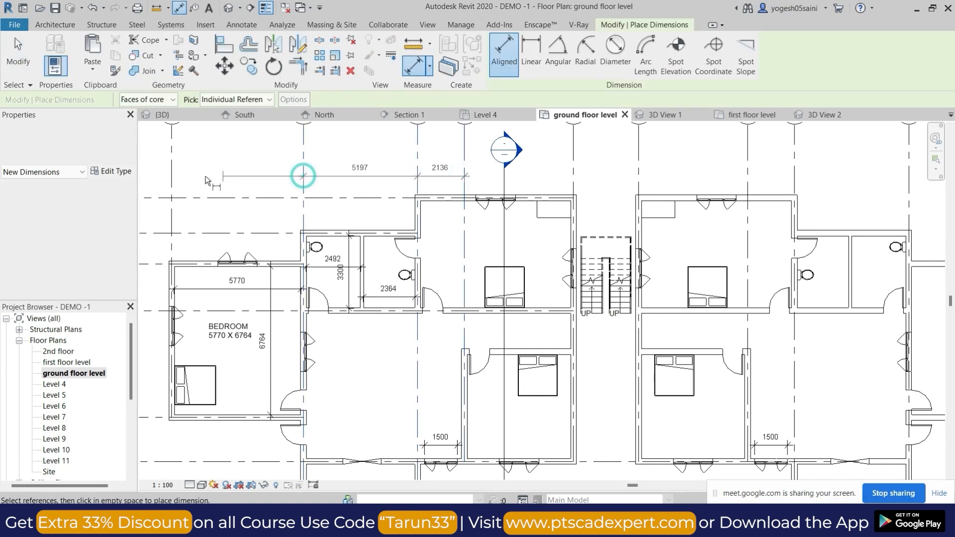
click(171, 175)
click(498, 174)
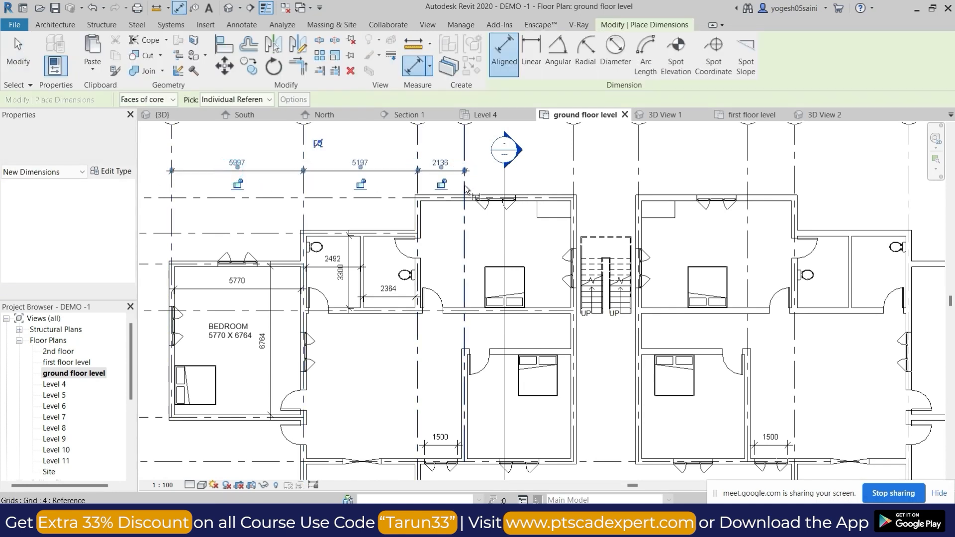
Continue the aligned dimensions across gridlines 4, 5, L, K, J and I in line with the existing string.
click(464, 175)
click(575, 170)
click(639, 174)
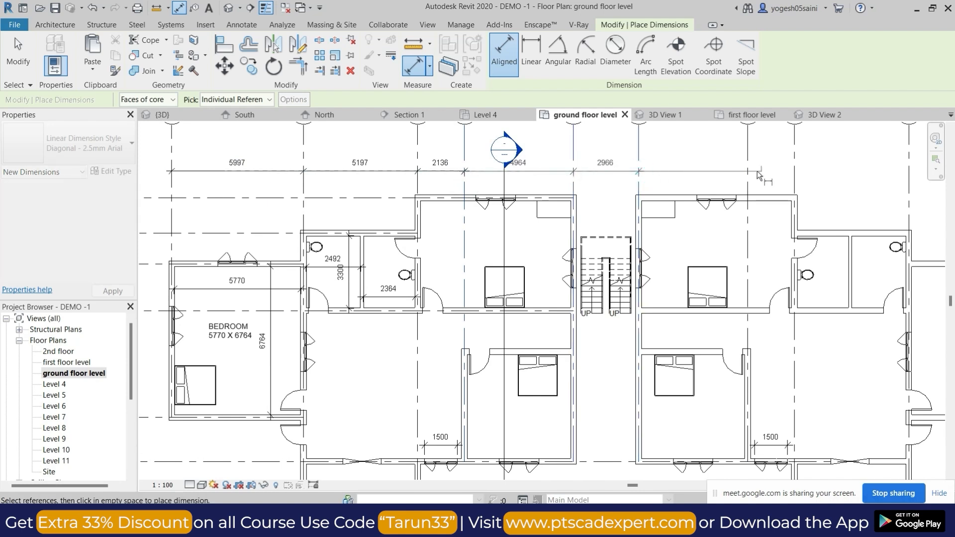
click(749, 171)
click(774, 167)
middle_drag(856, 167, 680, 167)
click(617, 151)
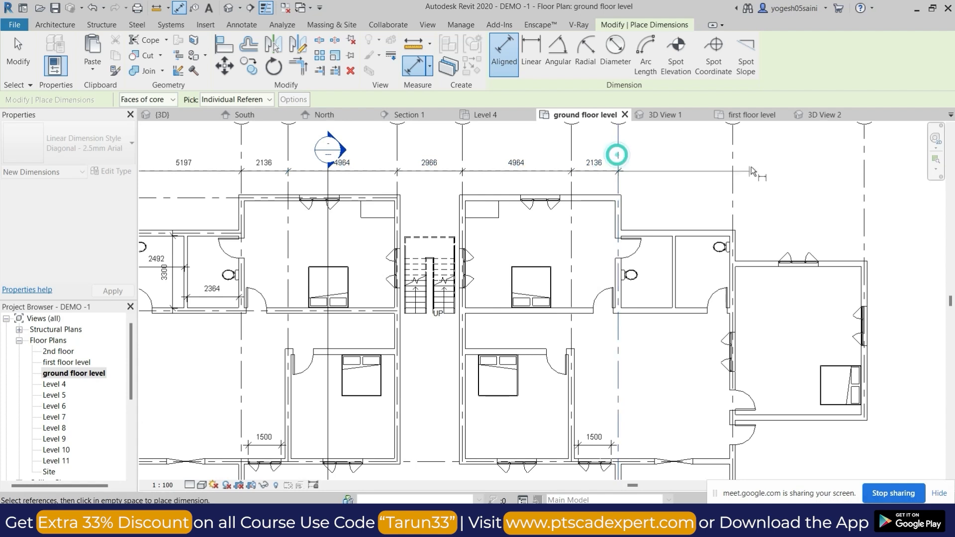
click(733, 172)
click(695, 175)
Dimension the spacing between gridlines I and H in line with the other grid dimensions.
click(733, 185)
click(863, 185)
click(807, 171)
scroll(776, 193, down, 3)
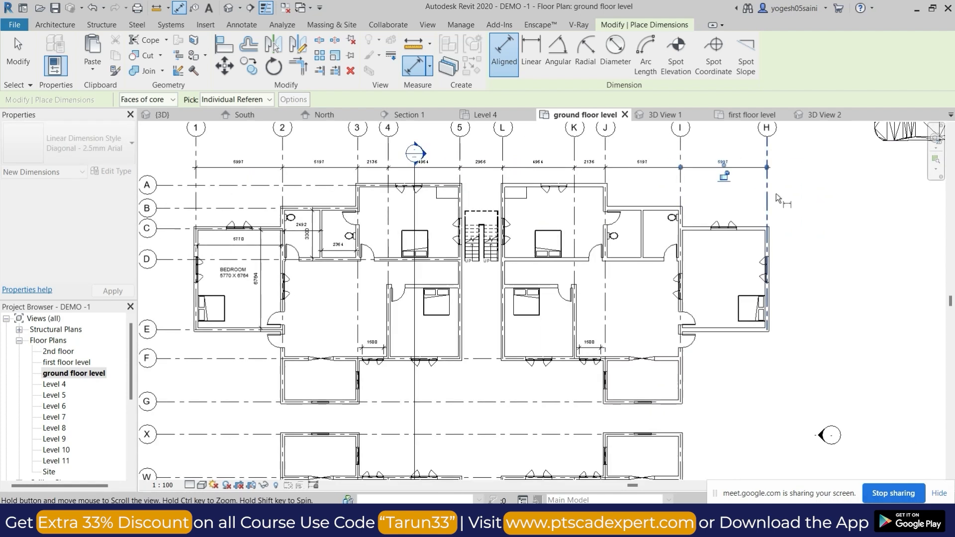
scroll(766, 248, down, 4)
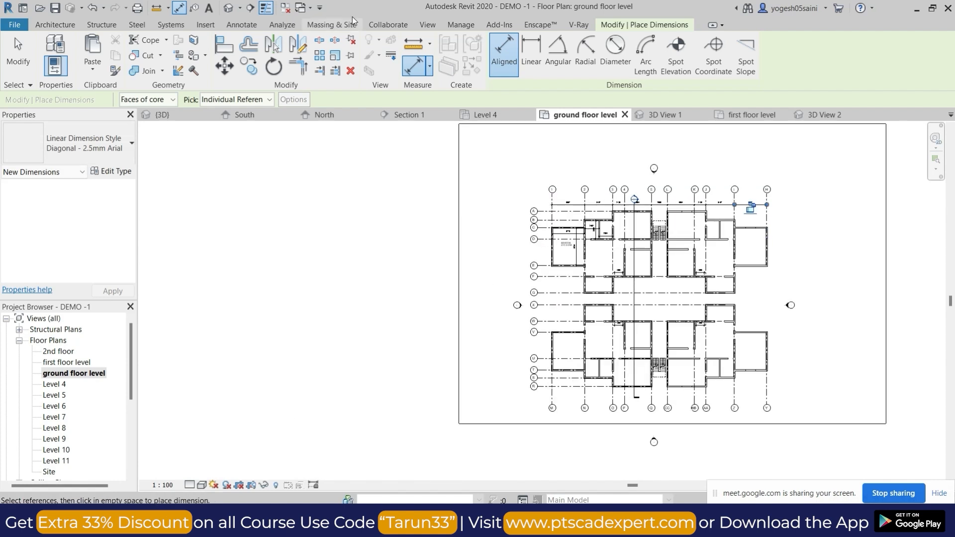
Open the default 3D view and examine the finished multi-storey building from several sides.
click(229, 7)
scroll(565, 325, down, 2)
shift+middle_drag(568, 336, 624, 225)
scroll(570, 330, up, 4)
scroll(579, 315, up, 4)
shift+middle_drag(578, 315, 518, 317)
scroll(517, 316, down, 2)
key(Escape)
middle_drag(423, 310, 602, 314)
scroll(548, 359, up, 2)
shift+middle_drag(596, 414, 647, 381)
middle_drag(518, 348, 740, 349)
scroll(596, 413, up, 3)
scroll(647, 359, down, 5)
scroll(729, 363, down, 2)
scroll(695, 388, up, 4)
scroll(696, 389, down, 1)
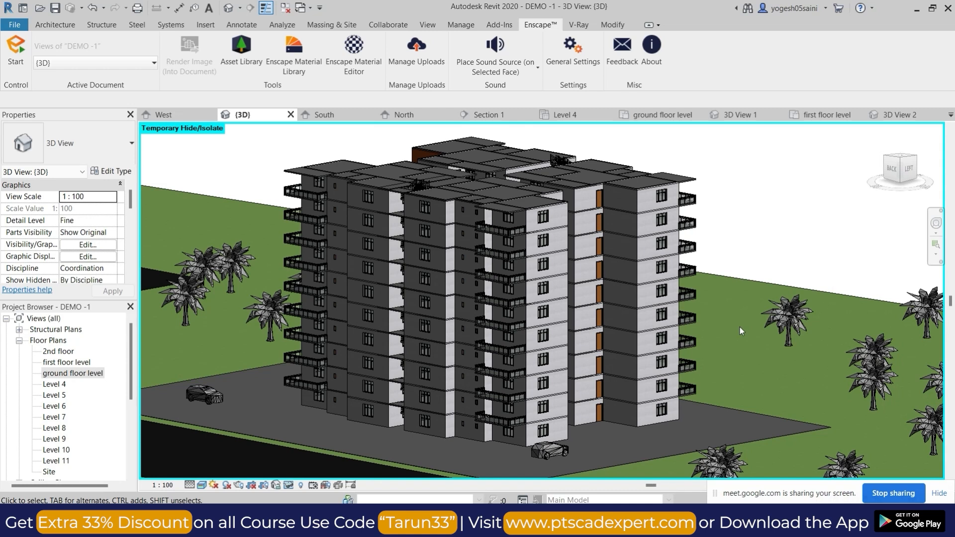
Select a Level 7 W1 triple-casement window on the 3D facade and open the East elevation.
scroll(546, 286, up, 5)
click(543, 294)
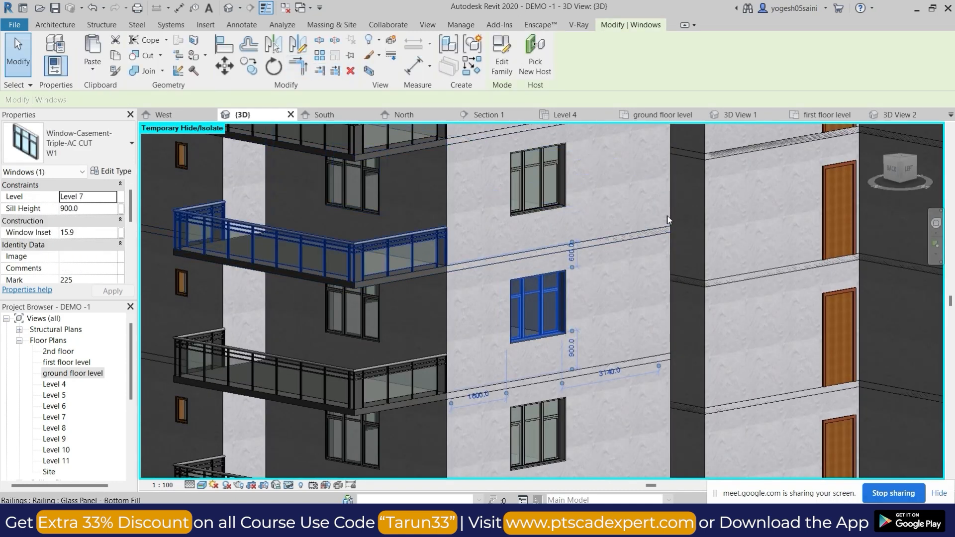
scroll(668, 219, down, 3)
scroll(70, 420, down, 4)
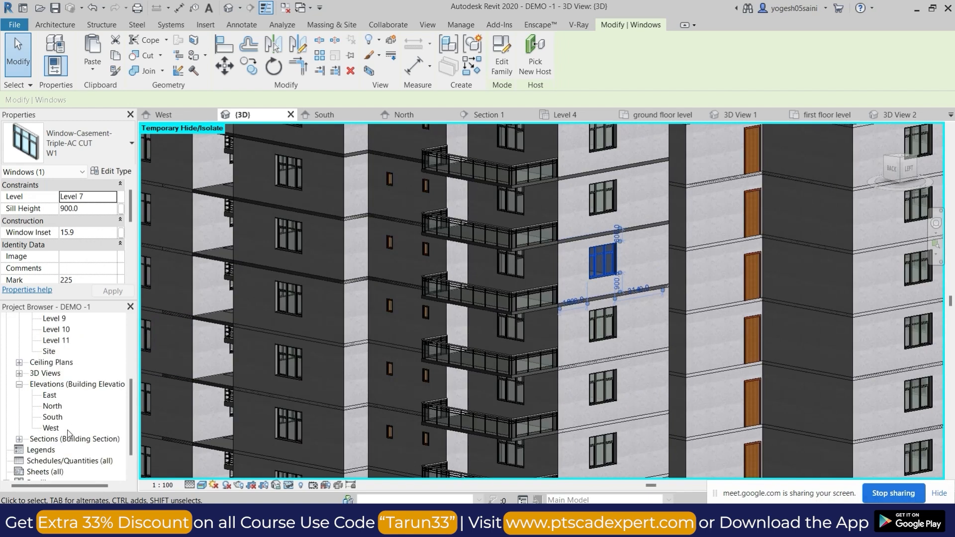
double_click(48, 399)
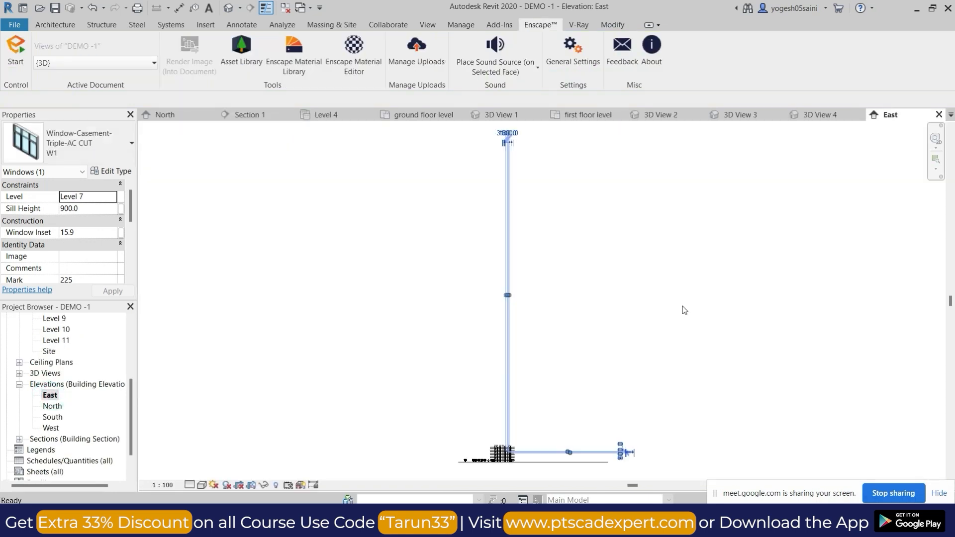
Create a rectangular callout around the Level 8 balcony railing between gridlines C and A on the East elevation.
scroll(617, 410, up, 5)
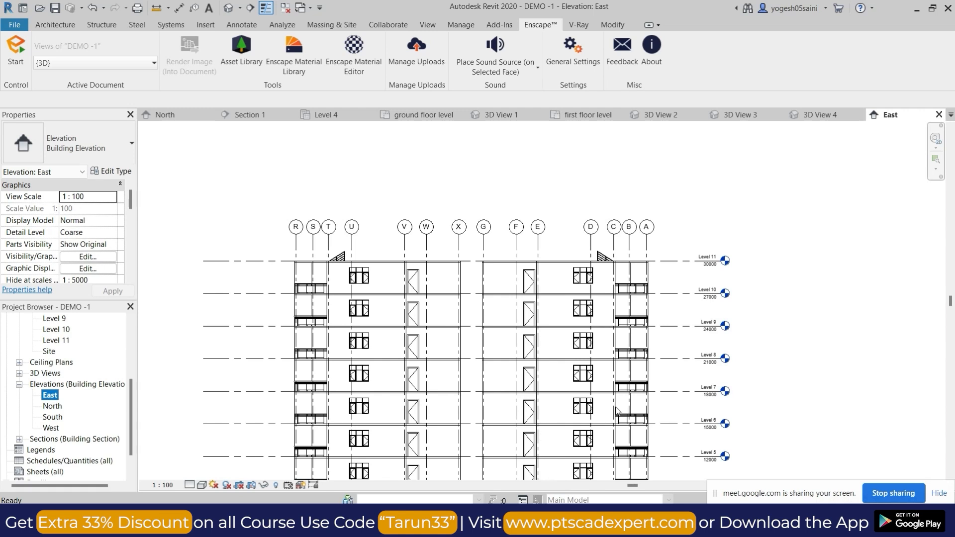
scroll(622, 406, up, 3)
scroll(676, 251, up, 3)
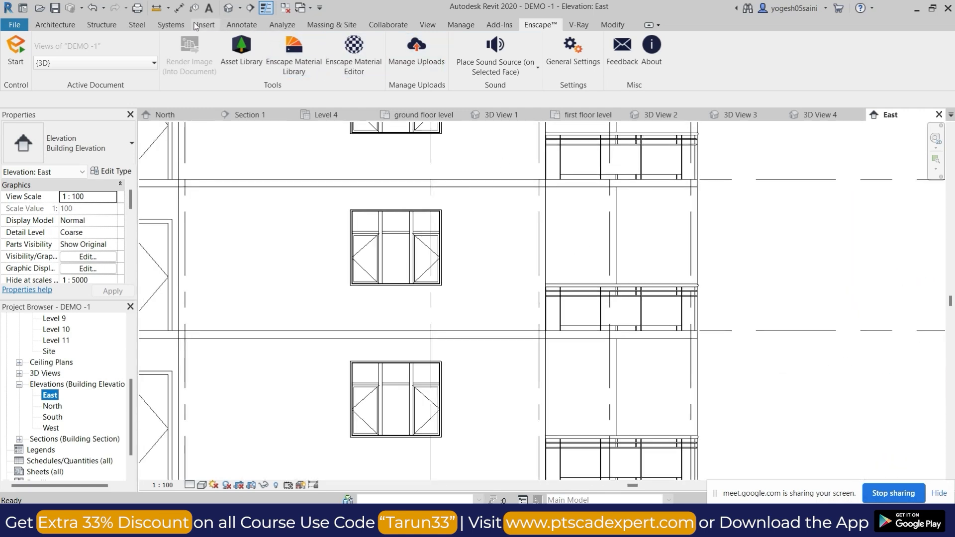
click(56, 25)
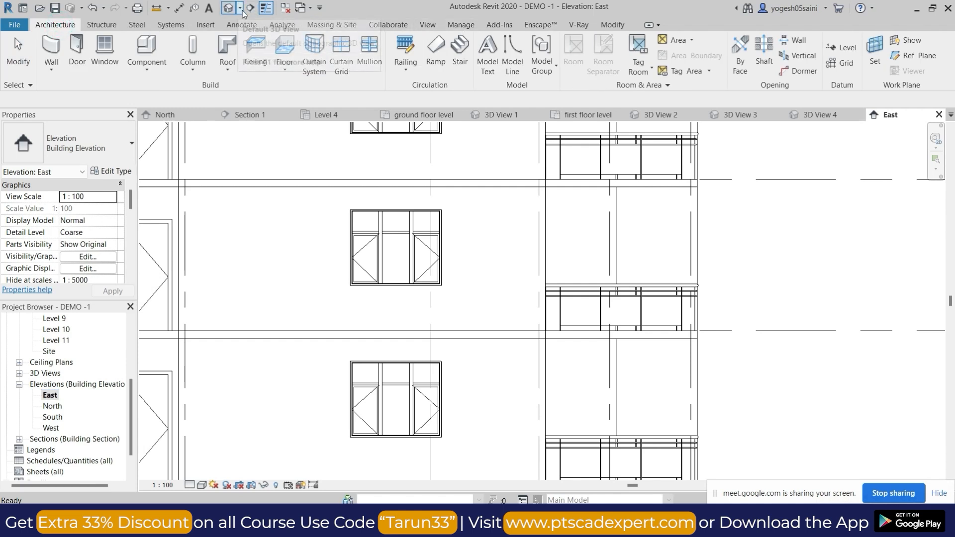
click(427, 25)
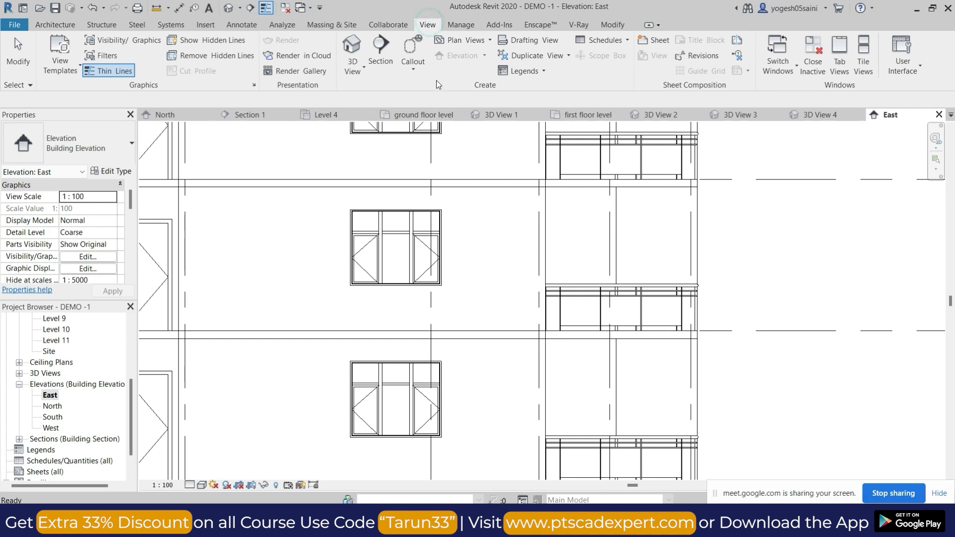
click(415, 68)
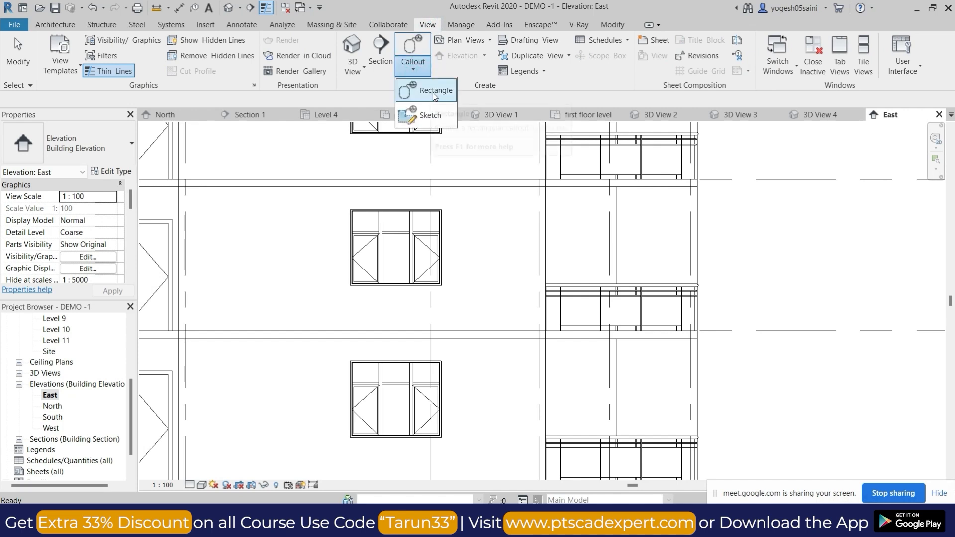
click(431, 96)
scroll(520, 277, up, 3)
click(516, 278)
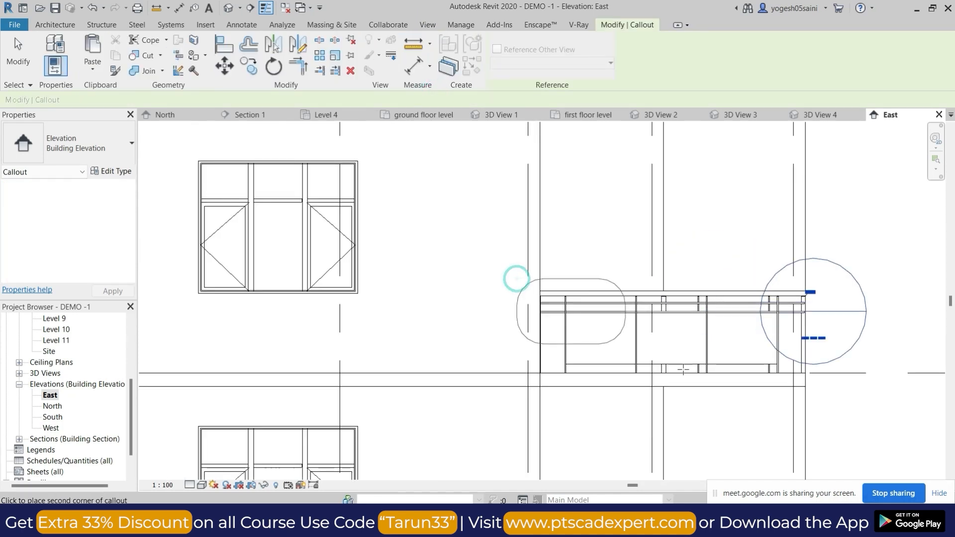
click(849, 397)
scroll(729, 294, down, 2)
scroll(729, 294, down, 1)
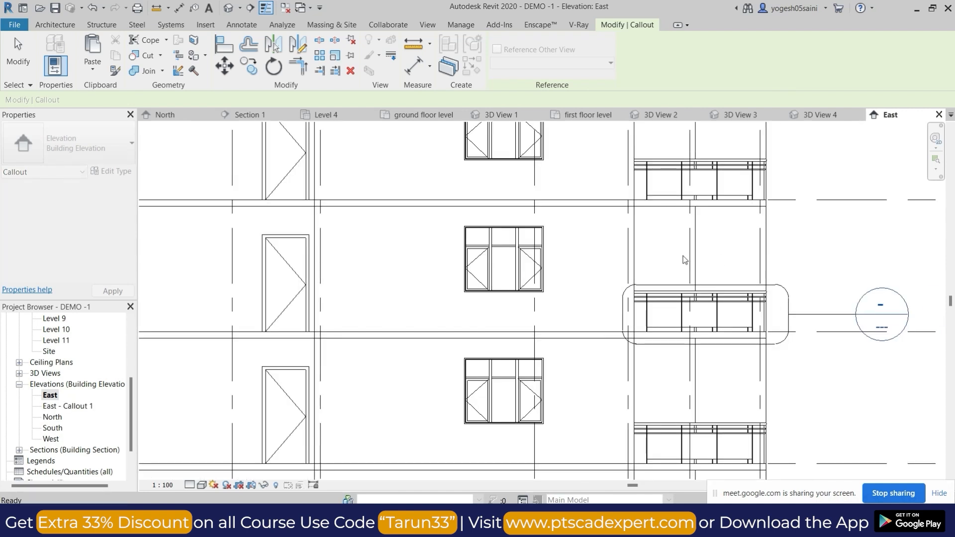
key(Escape)
Open the railing callout view and add an aligned dimension for the thickness of the lower horizontal rail.
double_click(875, 300)
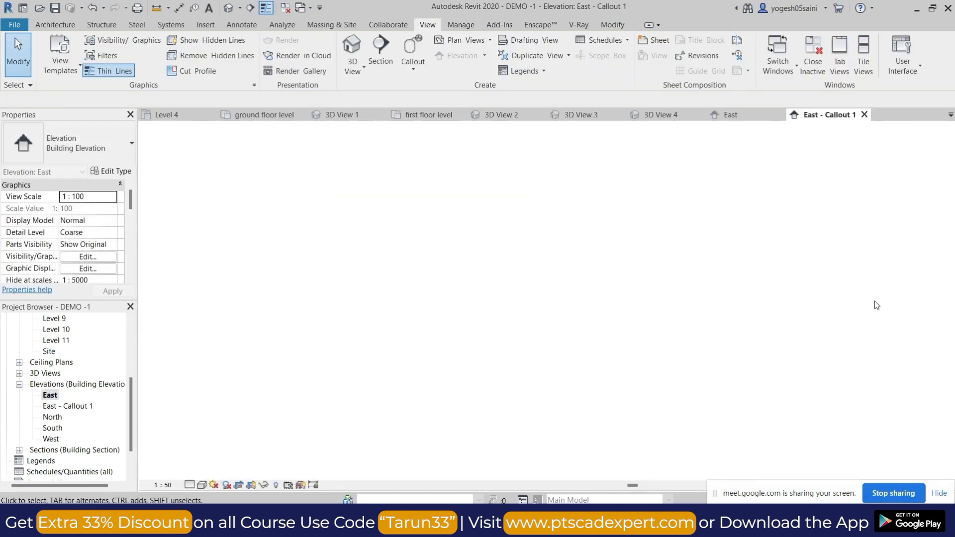
scroll(472, 344, up, 3)
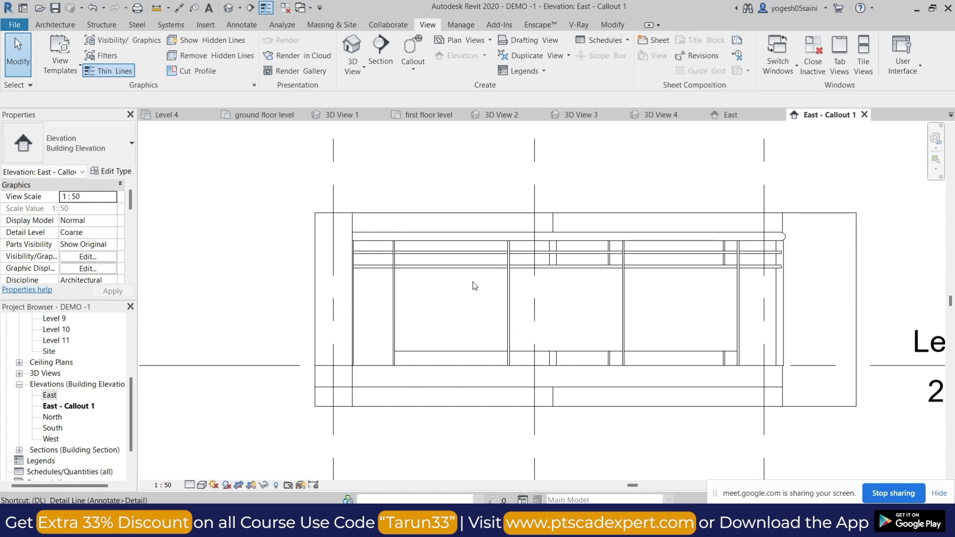
key(d)
key(i)
click(466, 267)
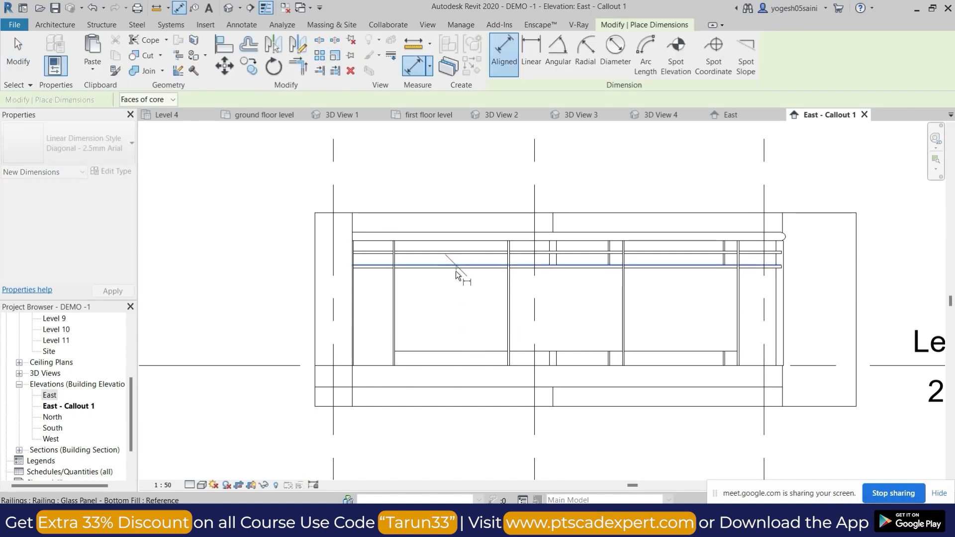
click(450, 272)
click(275, 282)
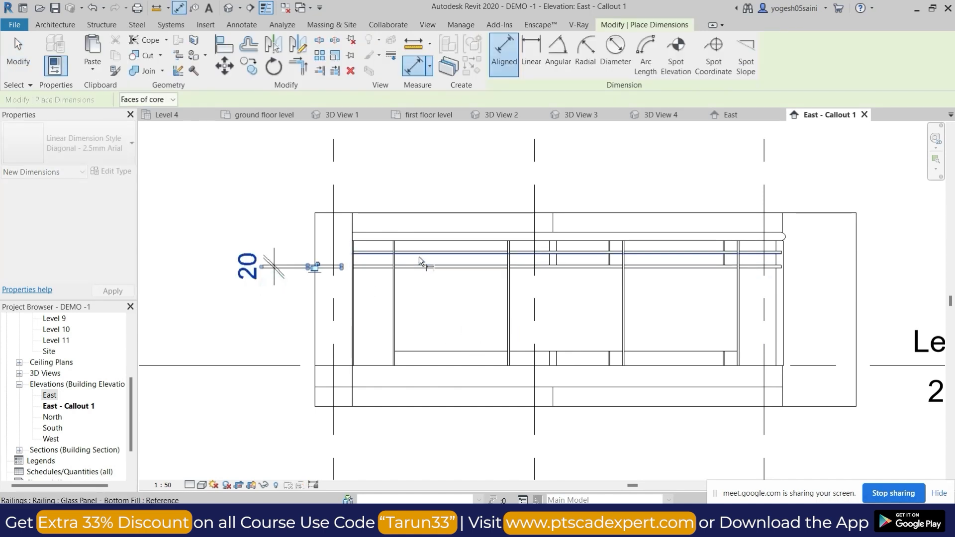
Dimension the vertical gap between the railing's two thin horizontal rails, placing it beside the first dimension.
scroll(423, 270, up, 2)
click(432, 264)
click(440, 244)
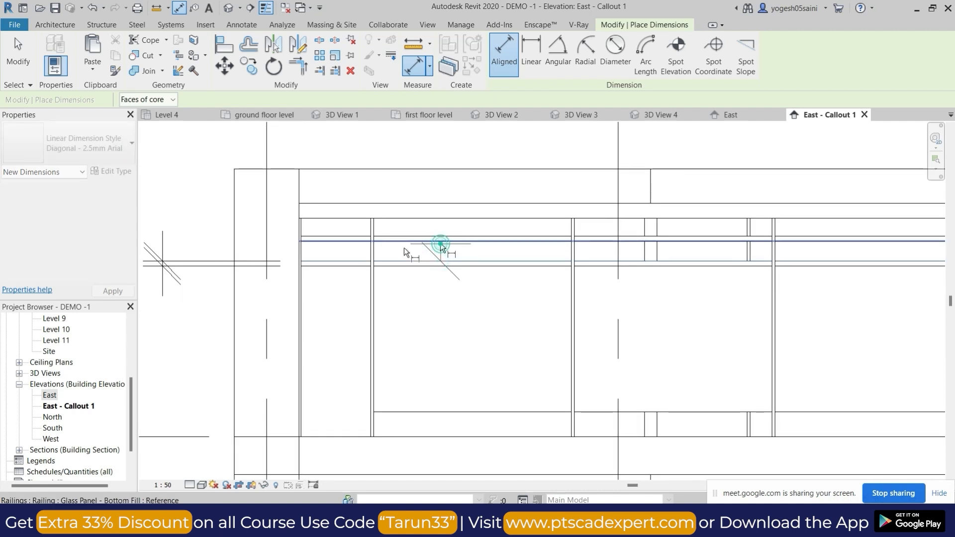
scroll(307, 251, down, 1)
click(234, 244)
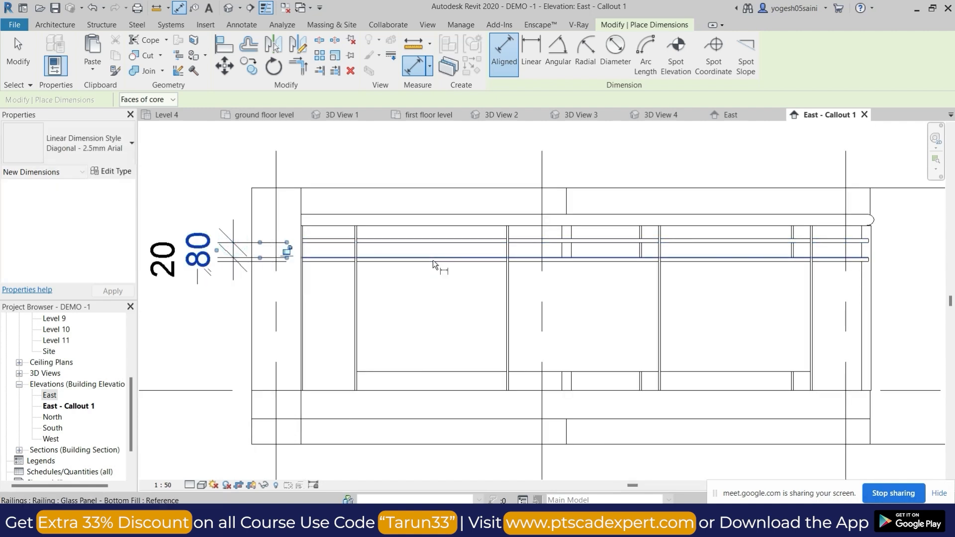
key(Escape)
Dimension the height from the lower horizontal rail to the glass panel's bottom edge, placing it near the Level 8 label.
key(d)
key(i)
click(443, 263)
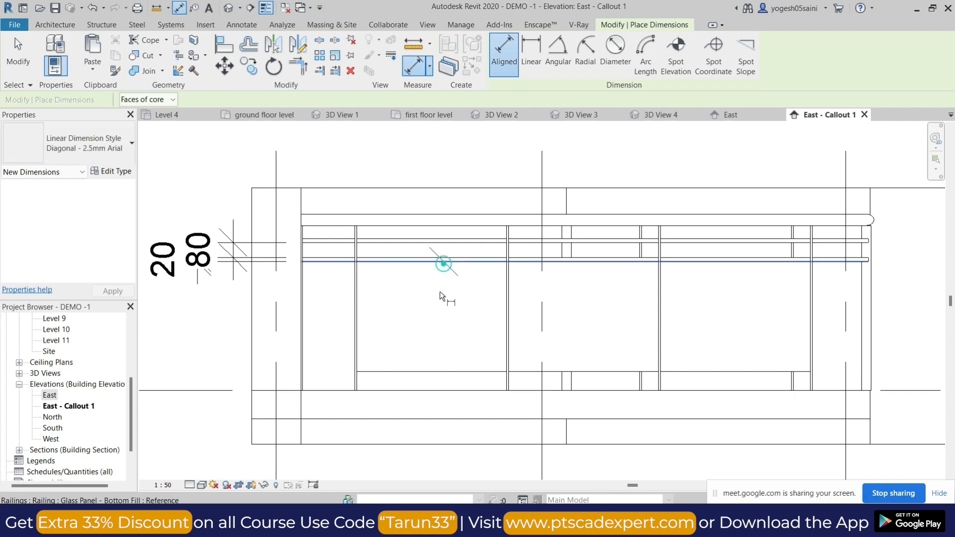
click(427, 374)
middle_drag(894, 338, 643, 340)
click(697, 333)
Dimension the spacing between the two railing posts nearest gridline A, placing it below the railing.
click(559, 348)
click(409, 359)
middle_drag(488, 422, 494, 287)
click(522, 385)
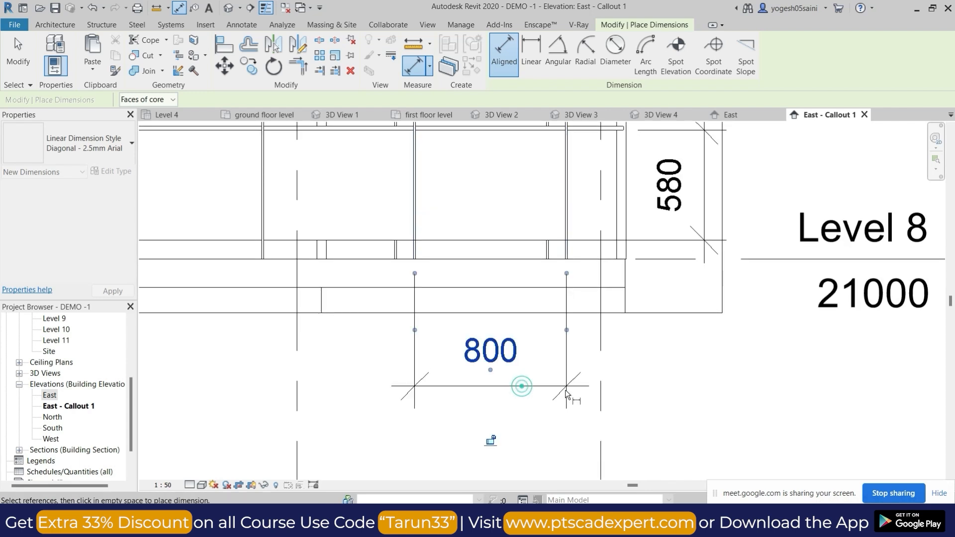
scroll(617, 362, down, 2)
key(Escape)
key(Escape)
scroll(696, 246, down, 1)
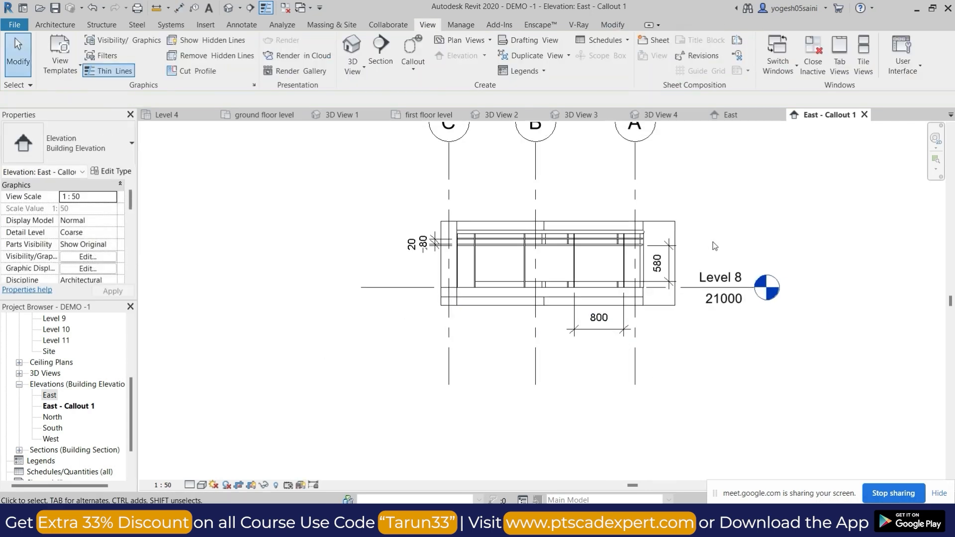
scroll(236, 393, down, 1)
Create a new sheet with the A1 metric titleblock.
scroll(81, 442, down, 2)
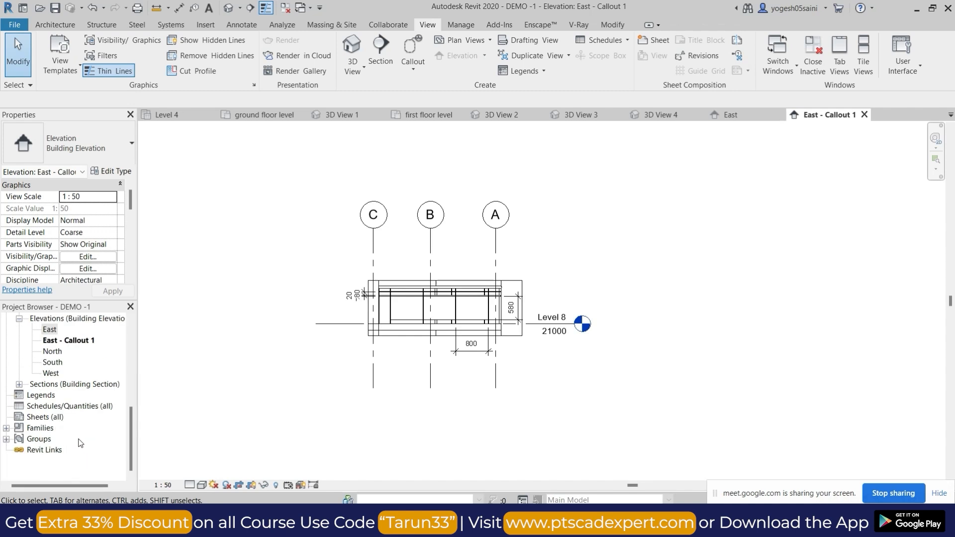
right_click(39, 421)
click(56, 426)
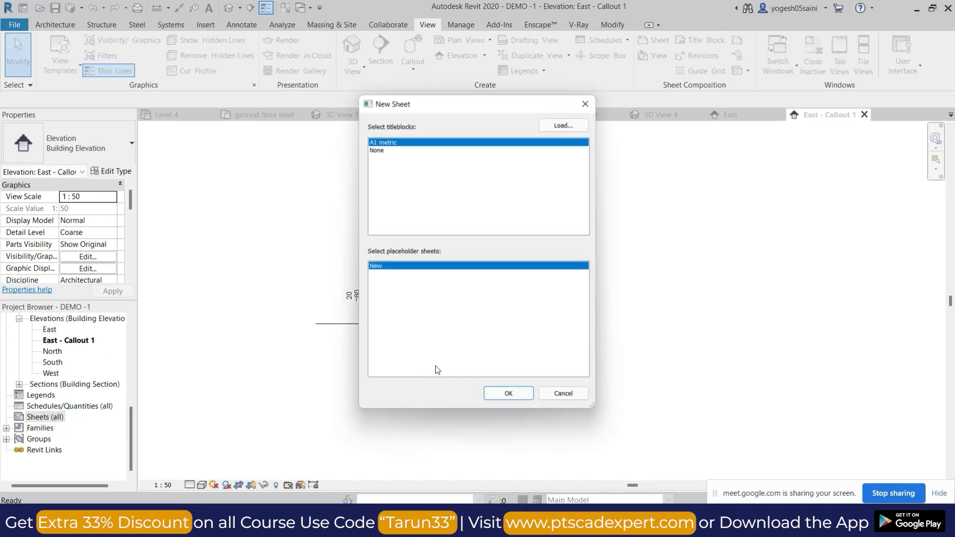
click(510, 397)
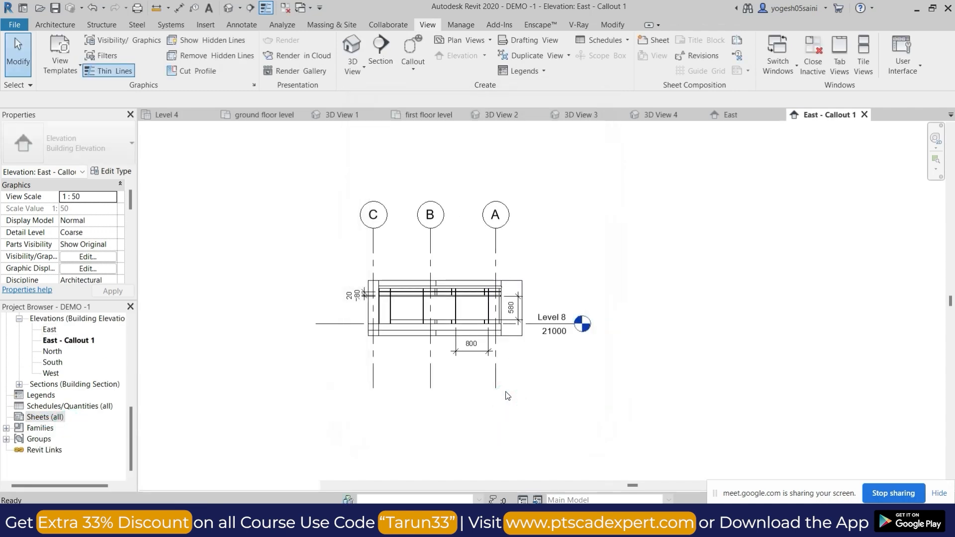
Place the first floor level floor plan on sheet A101.
scroll(69, 355, up, 5)
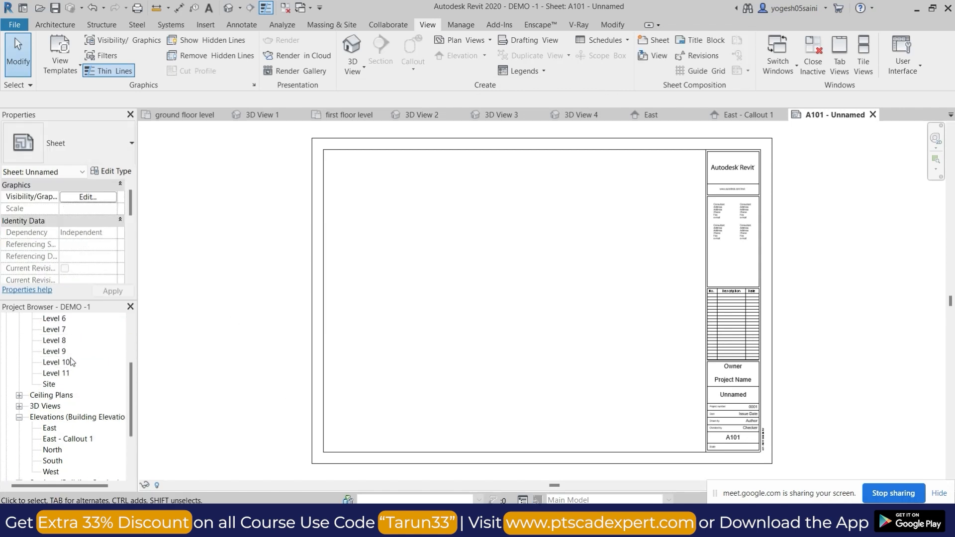
click(53, 363)
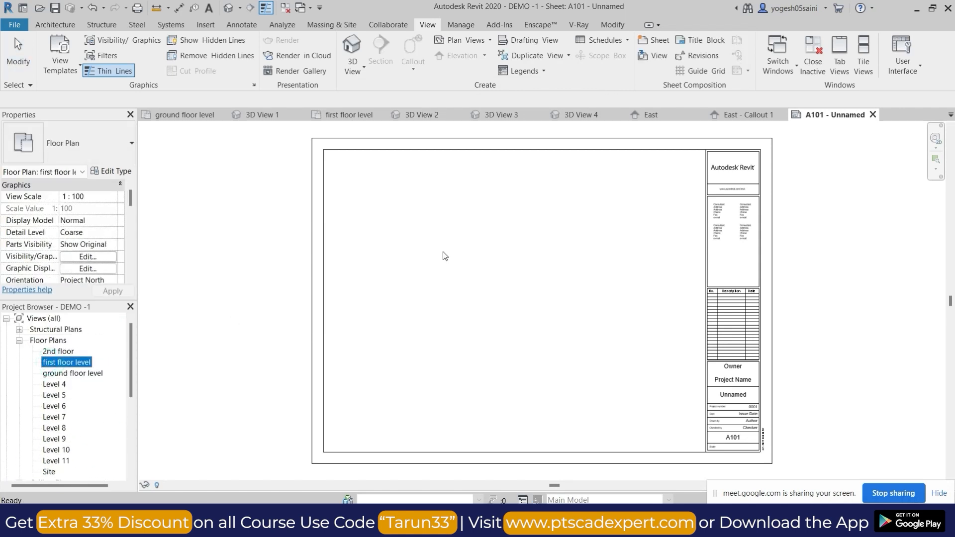
drag(467, 263, 469, 264)
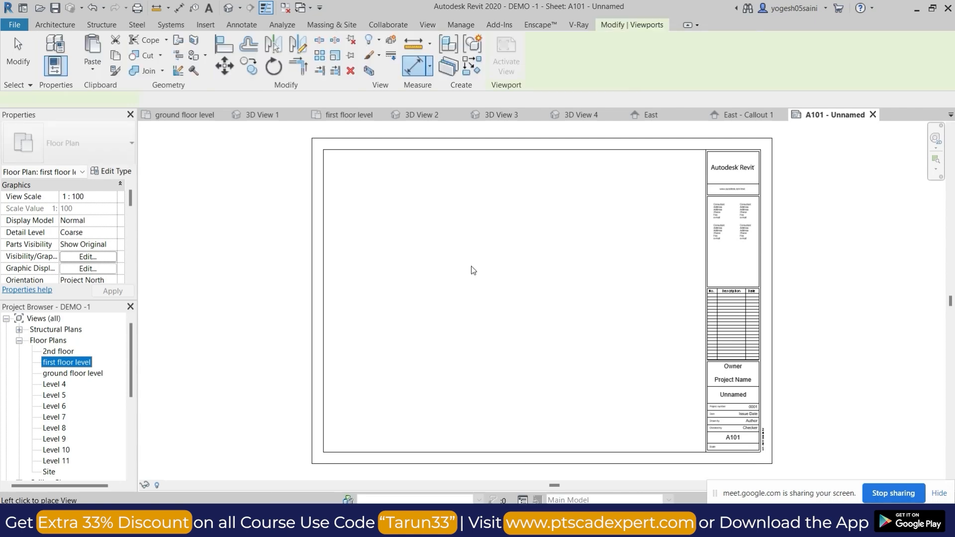
scroll(482, 271, down, 5)
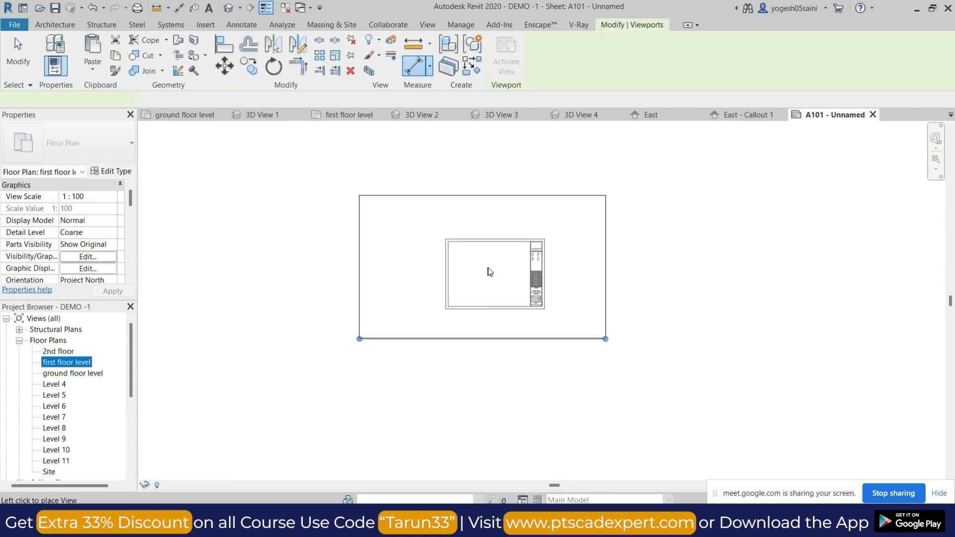
click(494, 271)
click(497, 272)
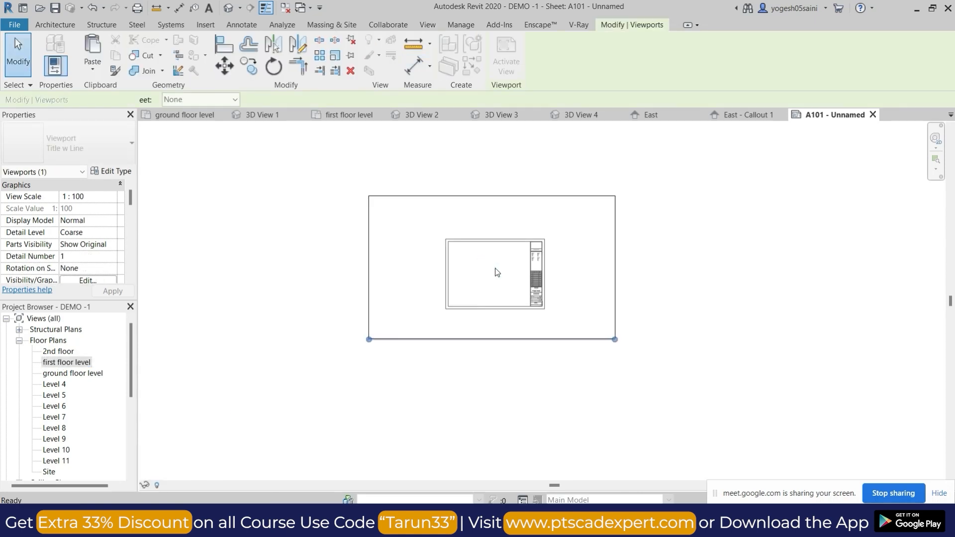
Activate the first floor level viewport, select the outlying elements around the building and hide them in the view.
click(542, 207)
drag(527, 174, 696, 396)
ctrl+drag(361, 199, 453, 380)
ctrl+drag(345, 271, 595, 278)
ctrl+drag(580, 177, 664, 310)
right_click(611, 199)
mouse_move(662, 274)
click(796, 274)
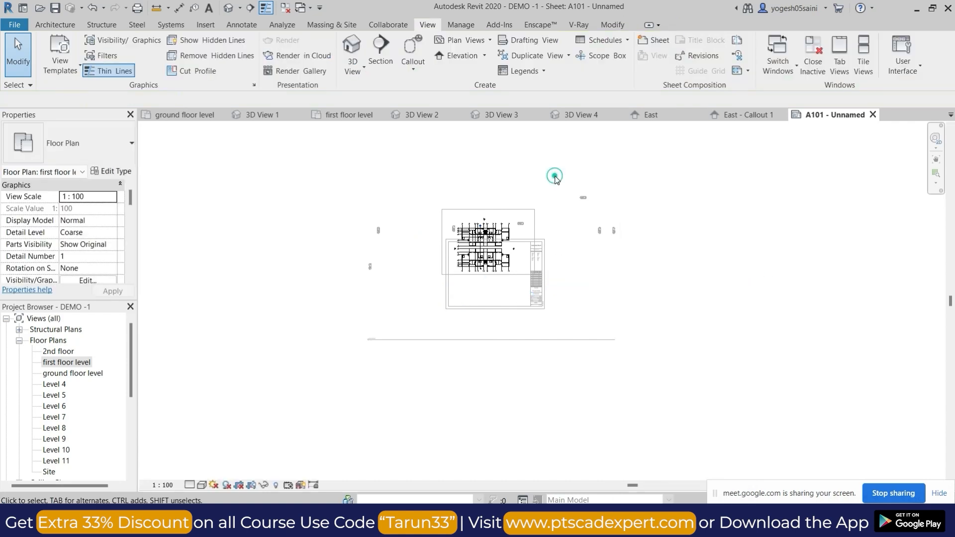
Move the first floor level viewport down and nudge it up and left to fit the building inside the sheet border.
drag(498, 216, 503, 253)
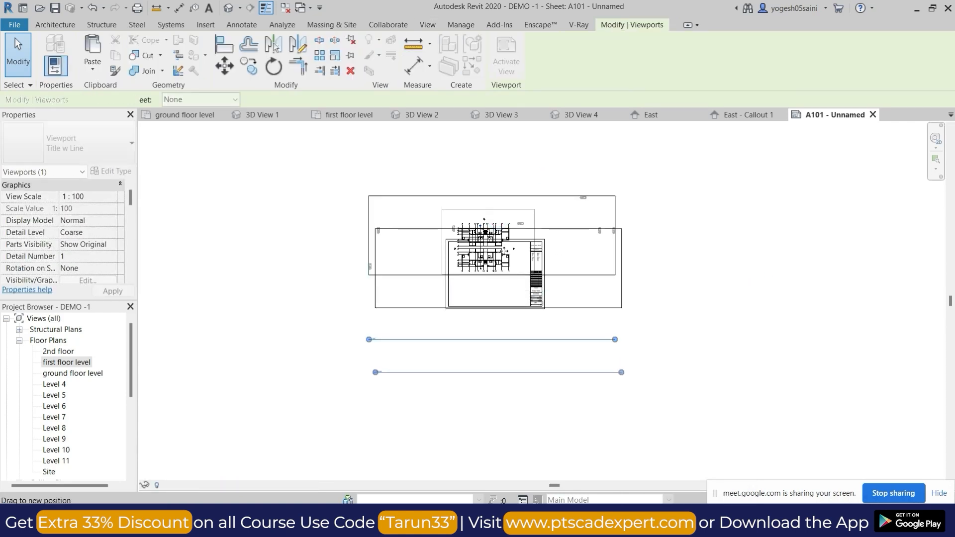
scroll(499, 273, up, 5)
key(Up)
key(Up)
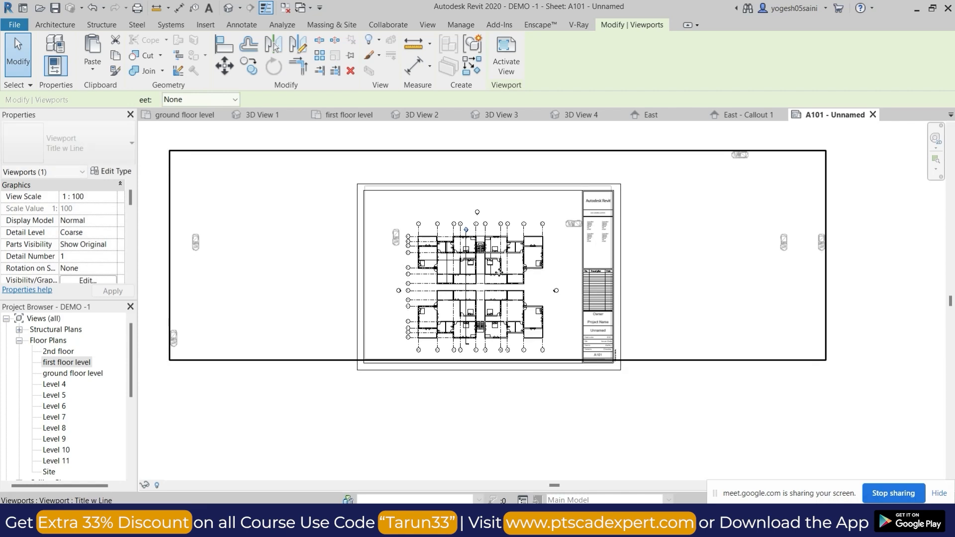
key(Left)
key(Left)
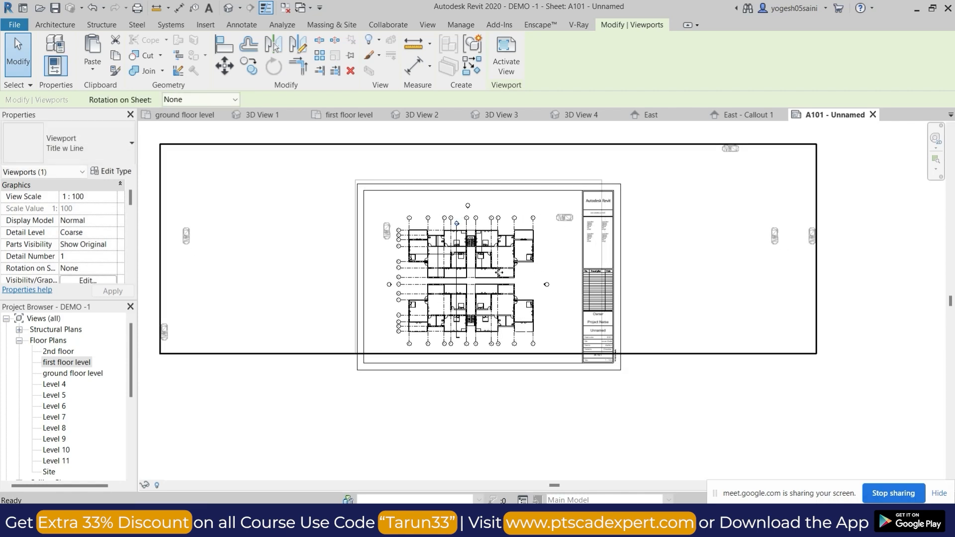
key(Escape)
Examine the first floor plan on the sheet, activating its viewport for a closer look and deactivating it again.
scroll(451, 298, up, 4)
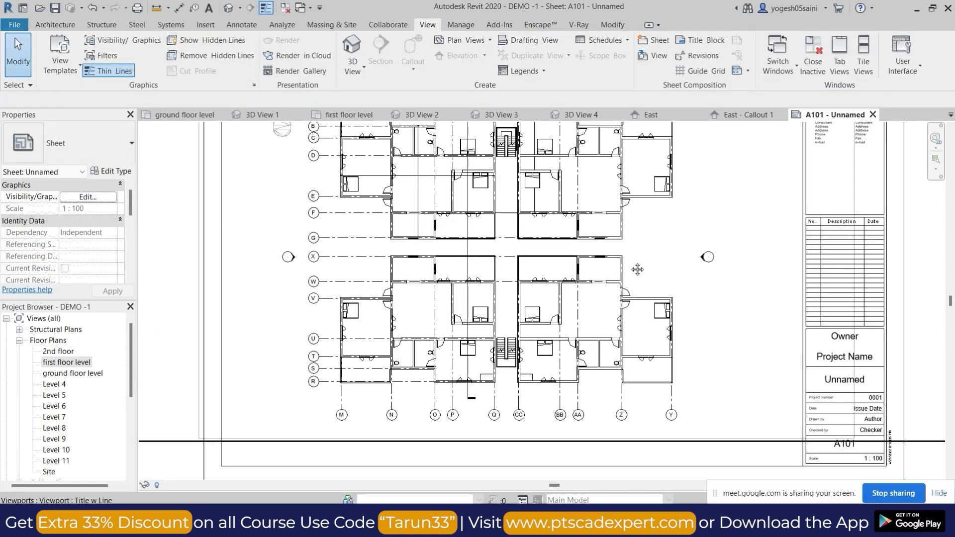
scroll(622, 273, down, 6)
middle_drag(686, 283, 583, 296)
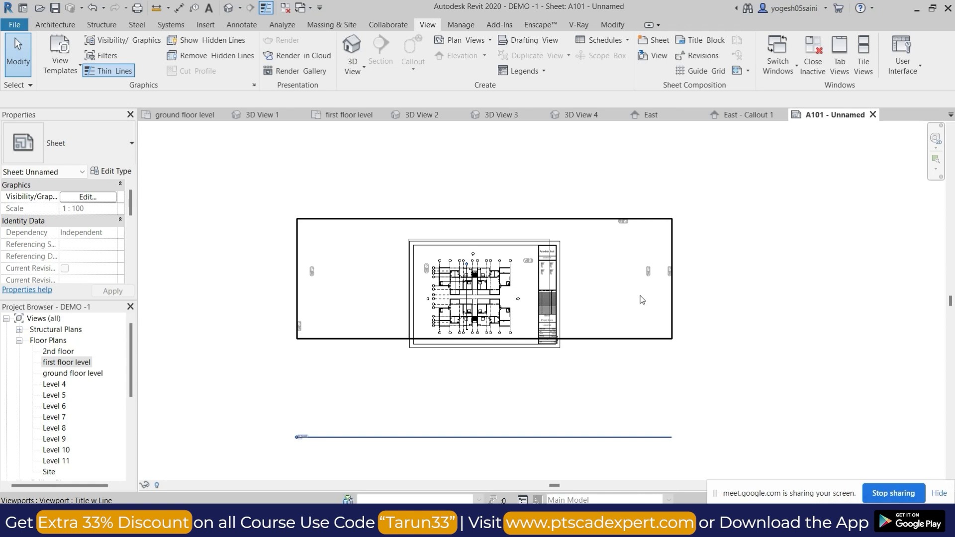
click(370, 283)
double_click(371, 282)
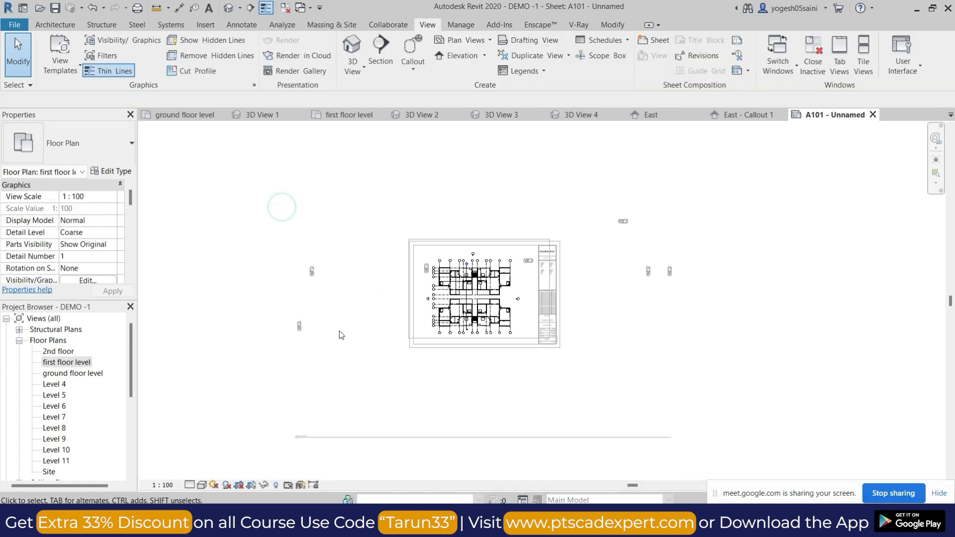
scroll(480, 307, up, 3)
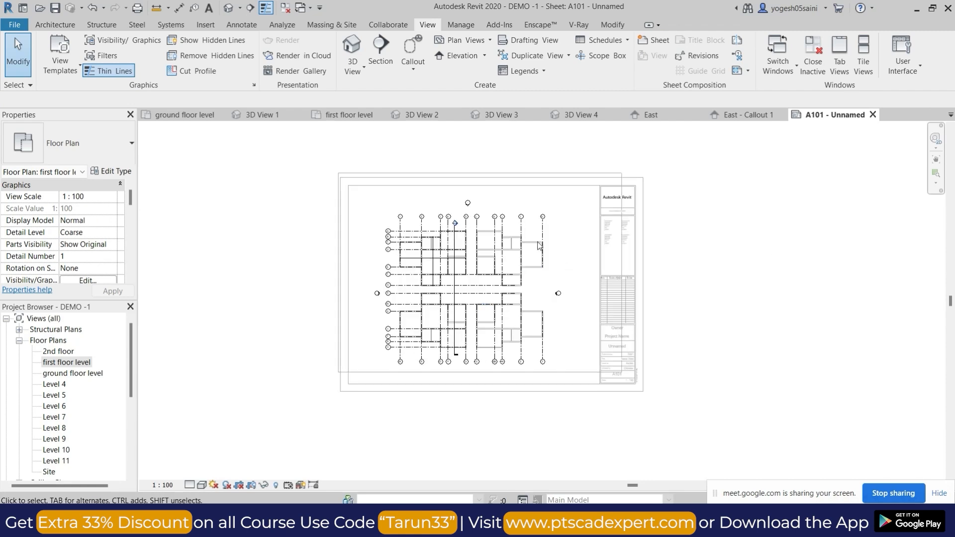
scroll(466, 285, up, 2)
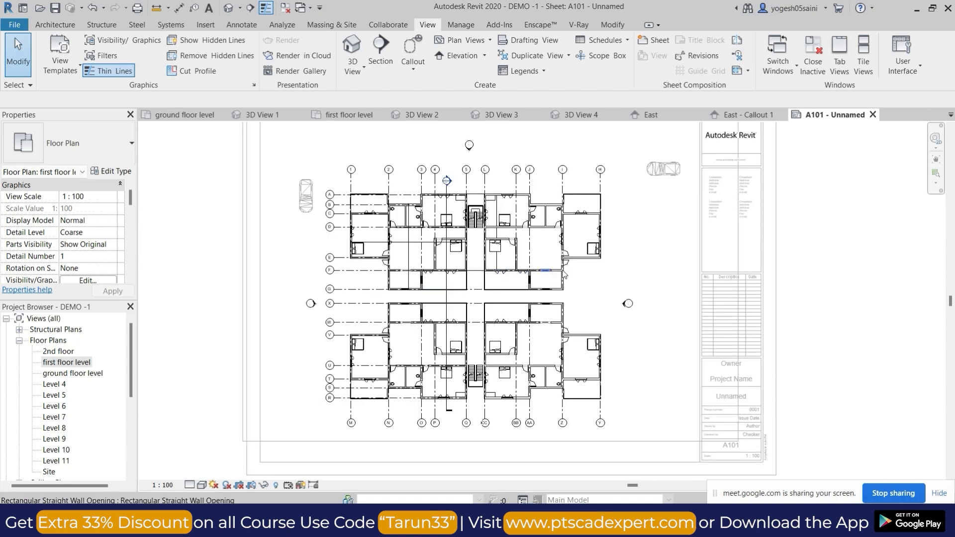
scroll(626, 272, down, 2)
middle_drag(799, 253, 712, 287)
scroll(713, 288, down, 1)
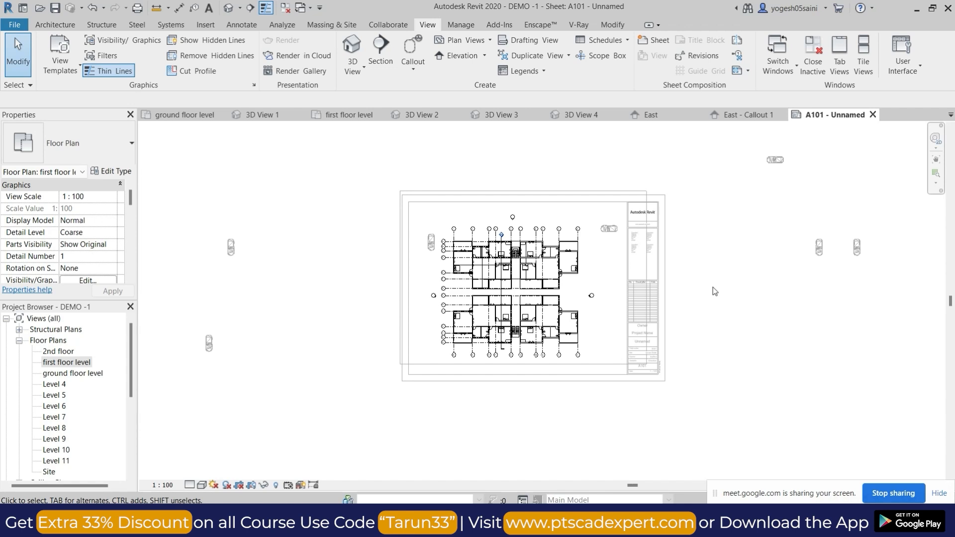
double_click(778, 408)
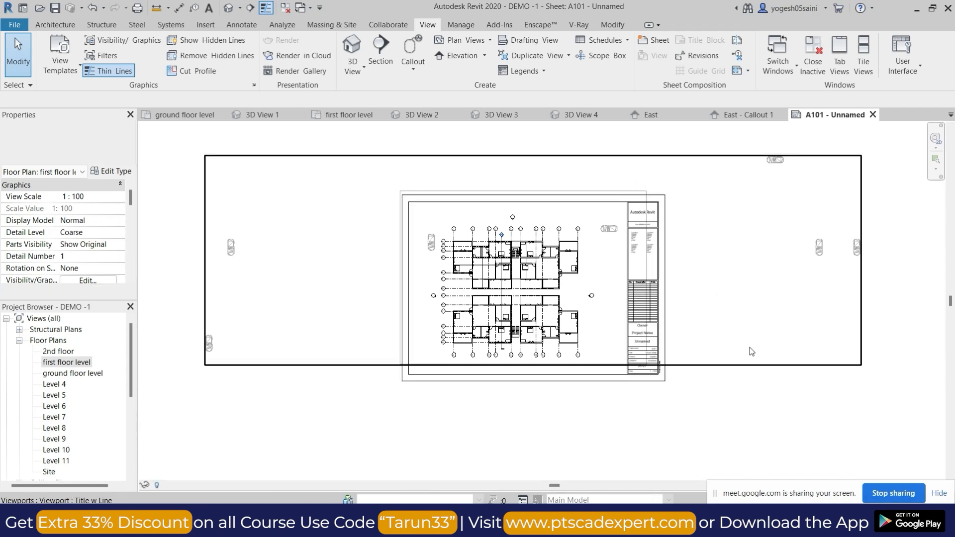
Purge all unused items from the project, then run Purge Unused again to remove the leftover materials and material assets.
scroll(750, 348, down, 2)
middle_drag(776, 405, 748, 402)
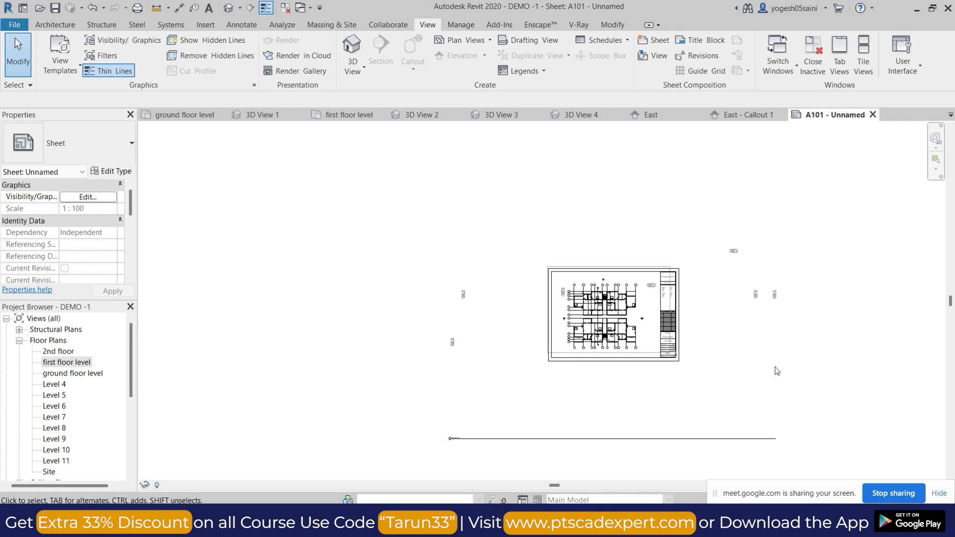
click(461, 25)
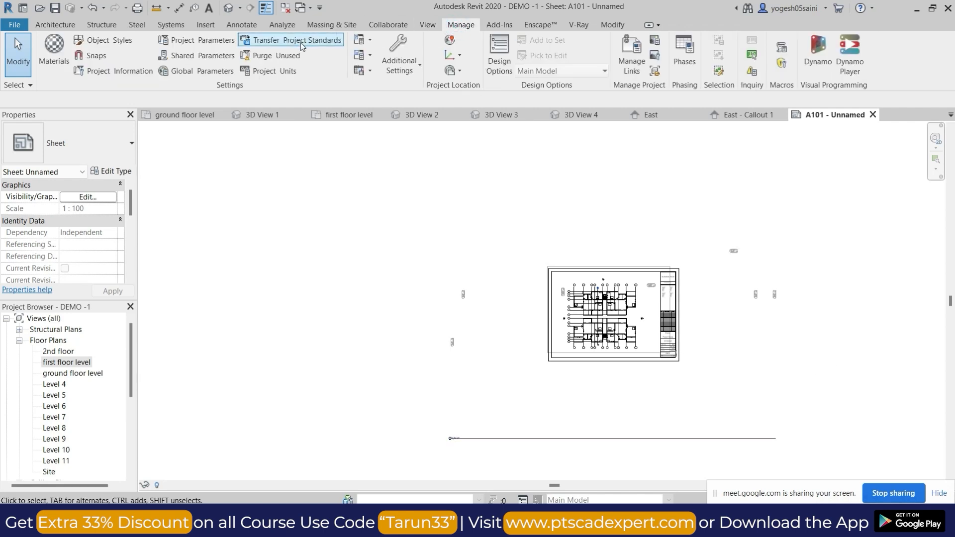
click(273, 55)
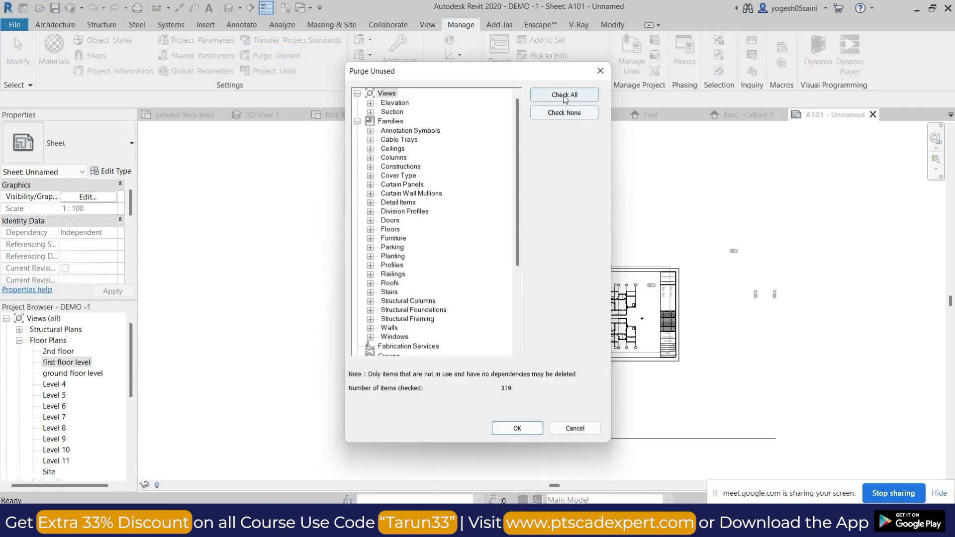
click(517, 429)
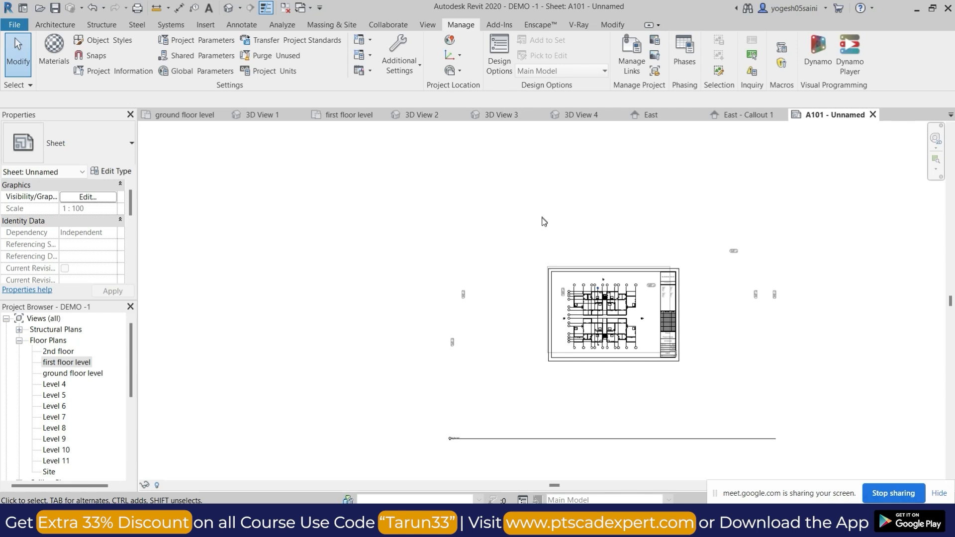
click(272, 56)
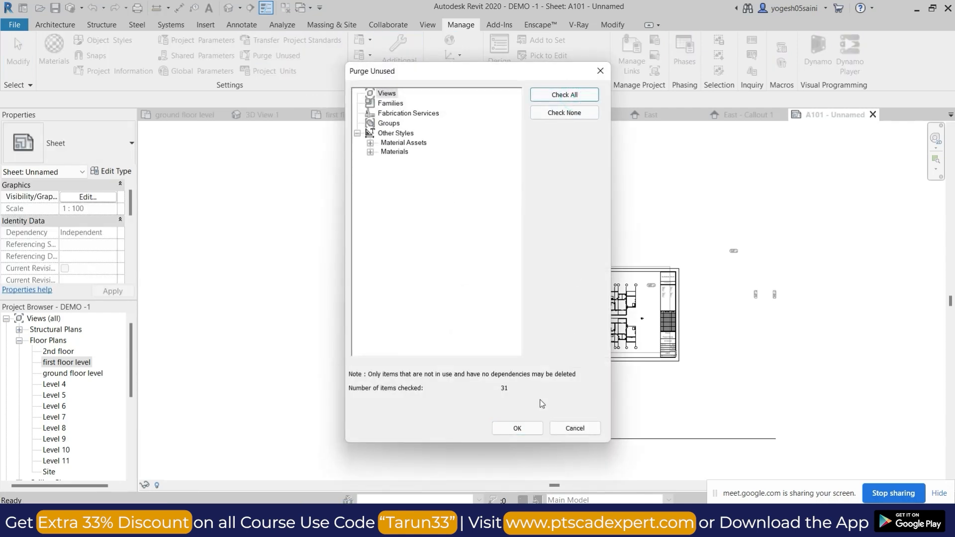
click(517, 428)
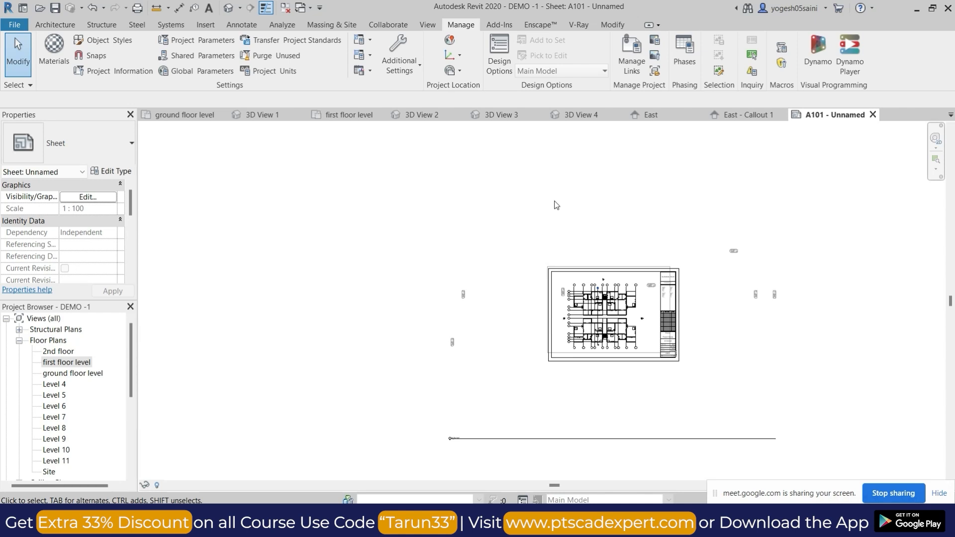
Open the default 3D view and examine the tower's facades, balconies and surrounding site.
click(544, 170)
scroll(599, 338, up, 6)
click(227, 11)
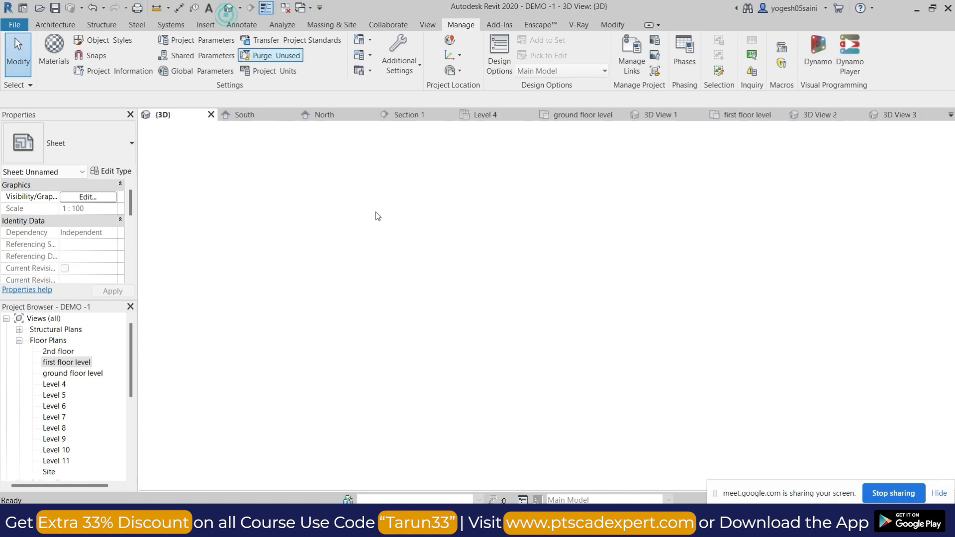
scroll(523, 296, down, 8)
middle_drag(722, 291, 697, 378)
scroll(572, 420, up, 4)
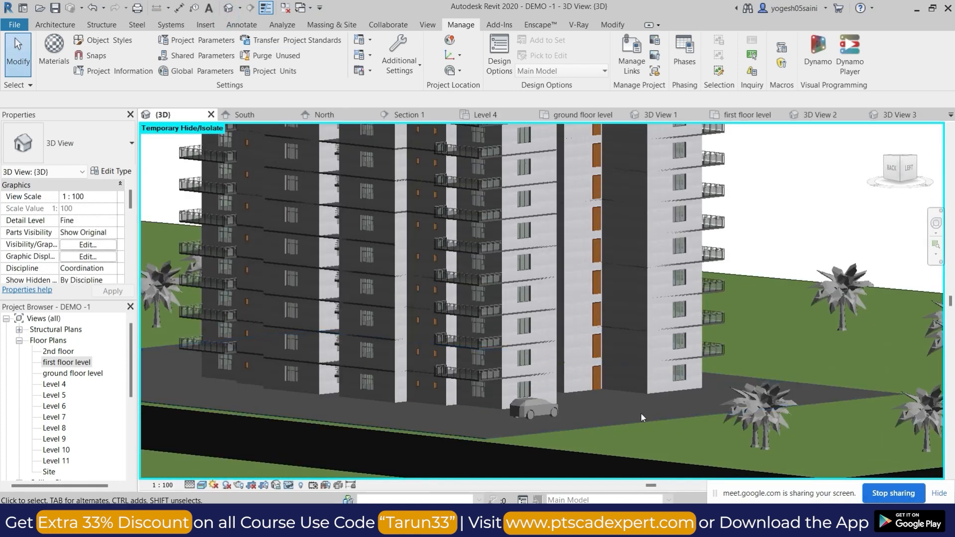
scroll(641, 417, down, 3)
shift+middle_drag(684, 417, 723, 335)
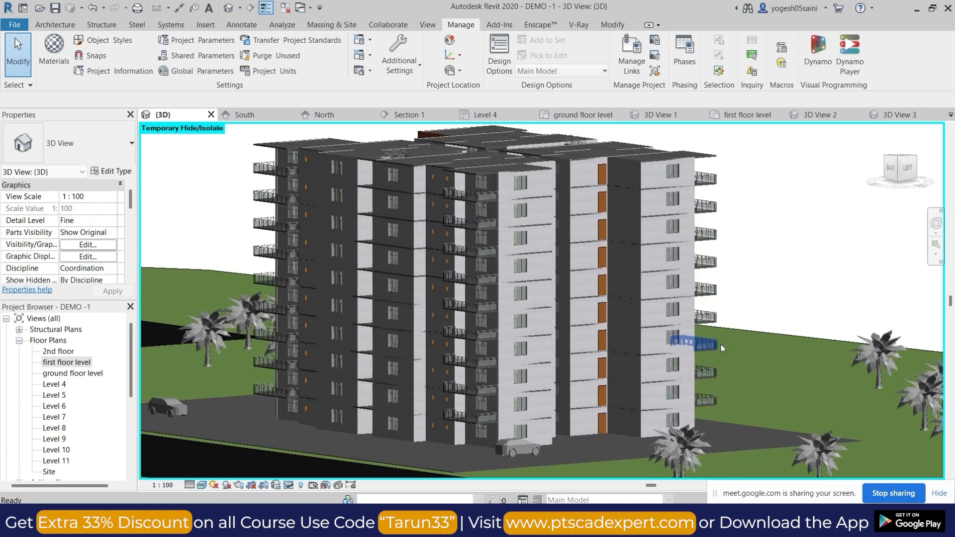
scroll(724, 345, down, 1)
mouse_move(745, 366)
shift+middle_down()
mouse_move(762, 371)
mouse_move(742, 376)
mouse_move(750, 366)
shift+middle_up()
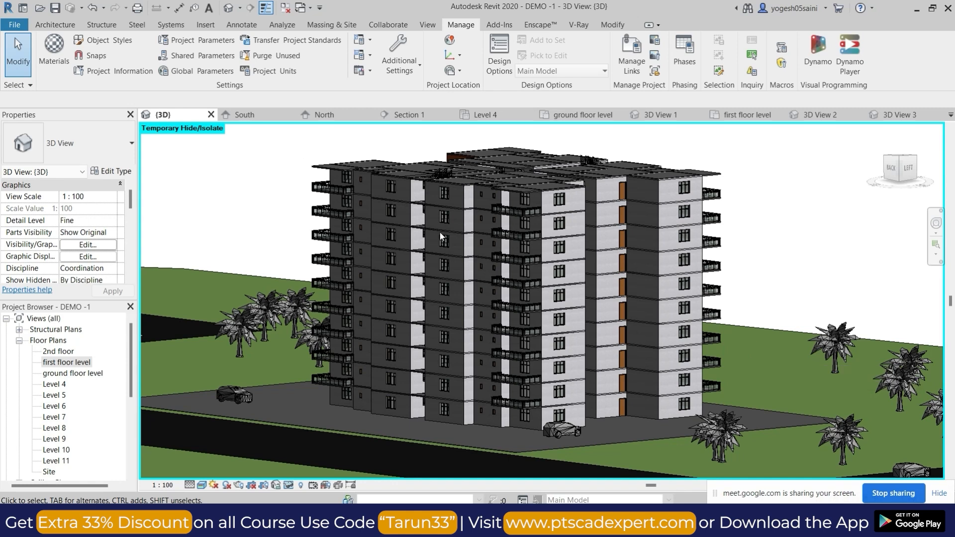
click(54, 25)
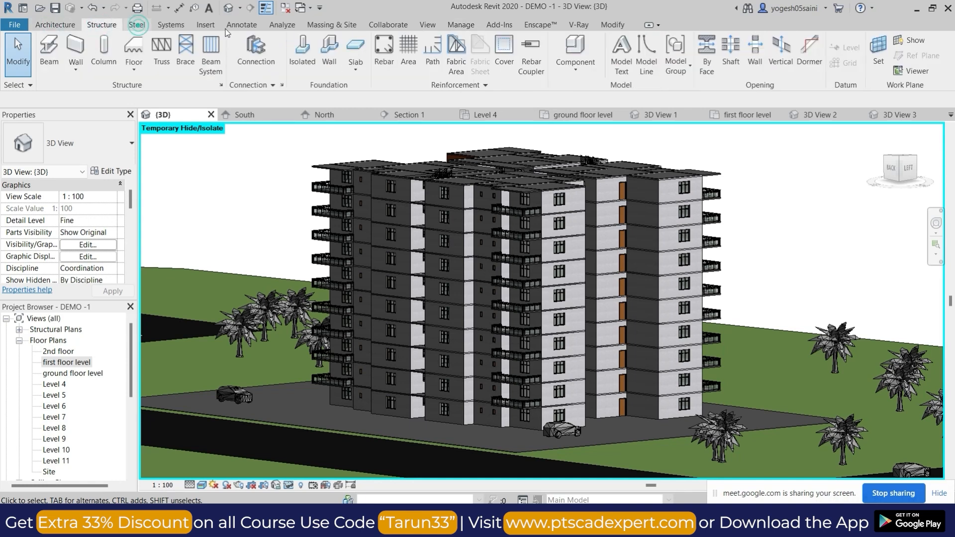
click(137, 25)
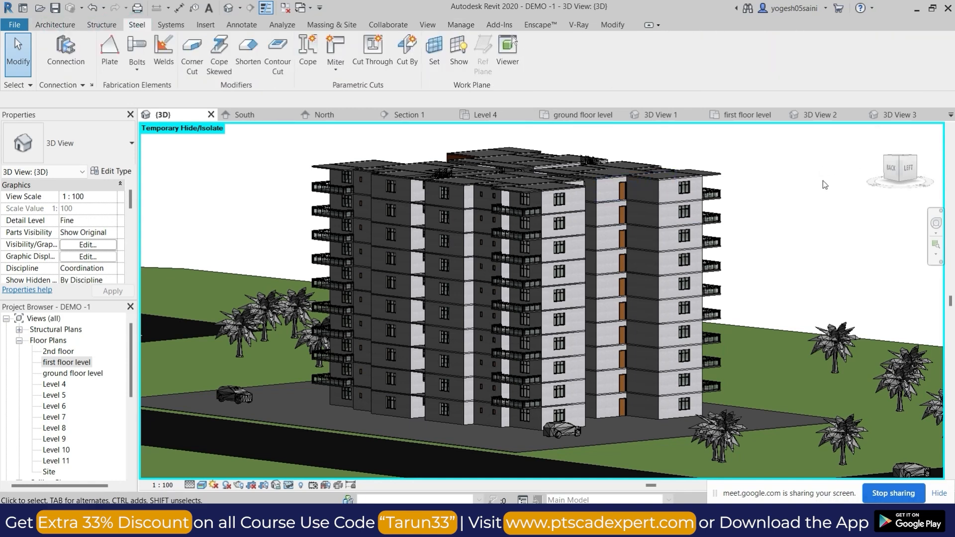
Close the open Section 1, Level 4, ground and first floor, 3D View 1, 3 and 4, East, East - Callout 1 and A101 views.
scroll(651, 189, down, 1)
click(530, 114)
click(531, 115)
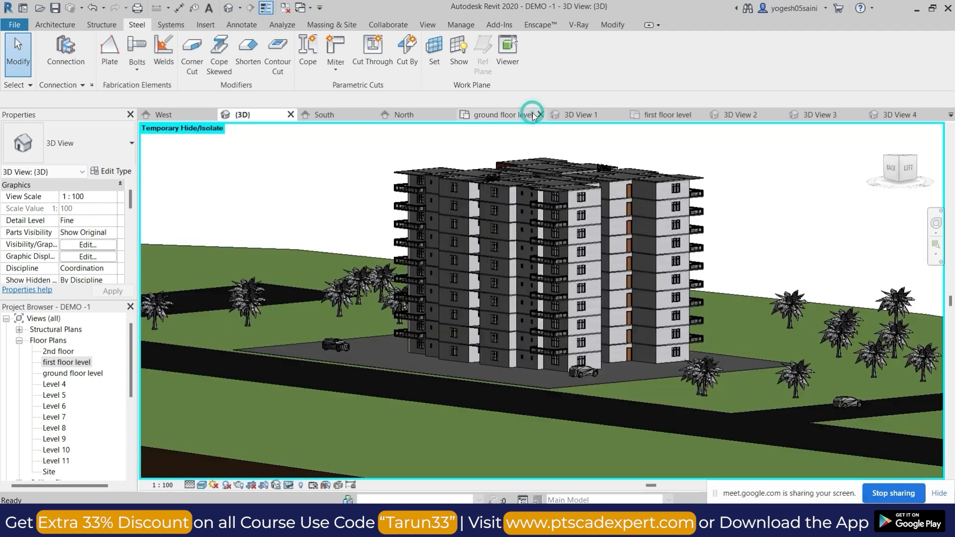
click(518, 115)
click(545, 115)
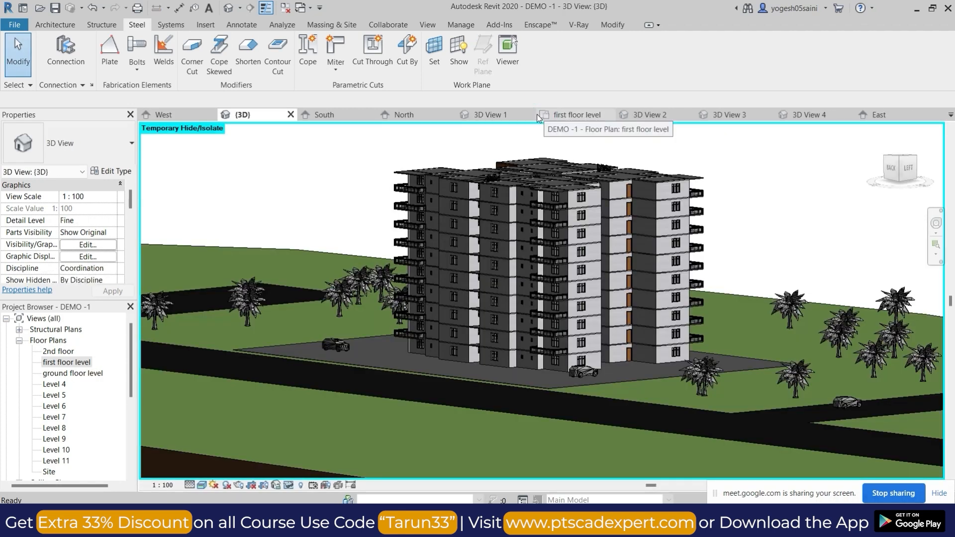
click(531, 115)
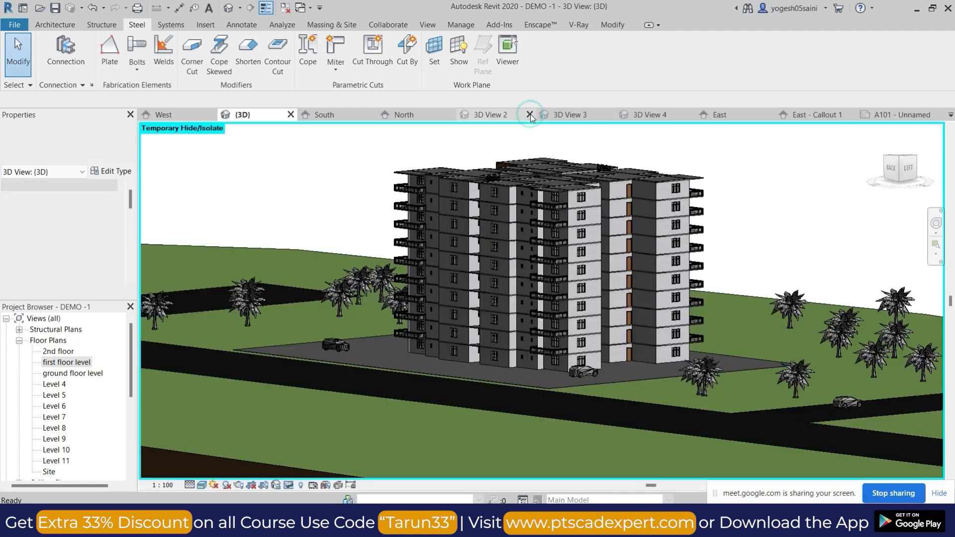
click(530, 115)
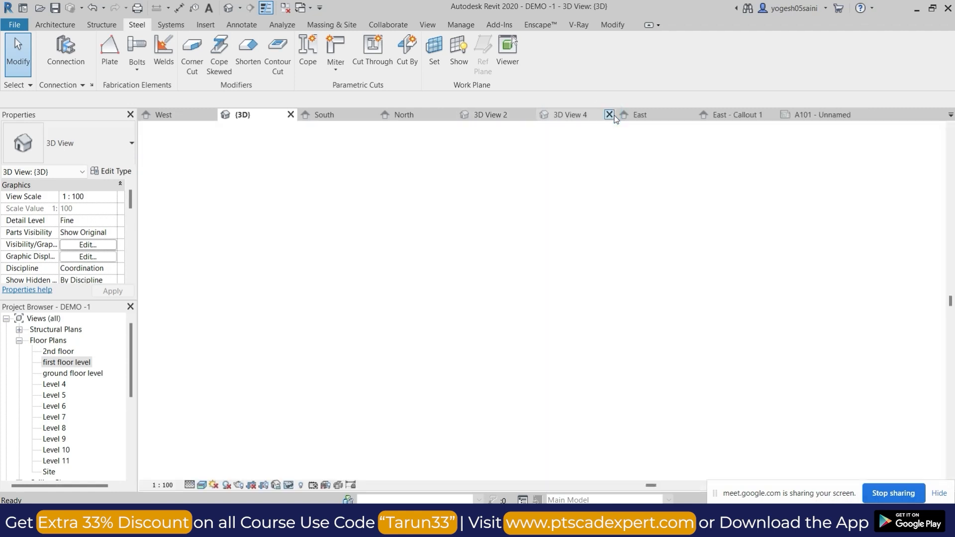
click(609, 114)
click(610, 114)
click(611, 115)
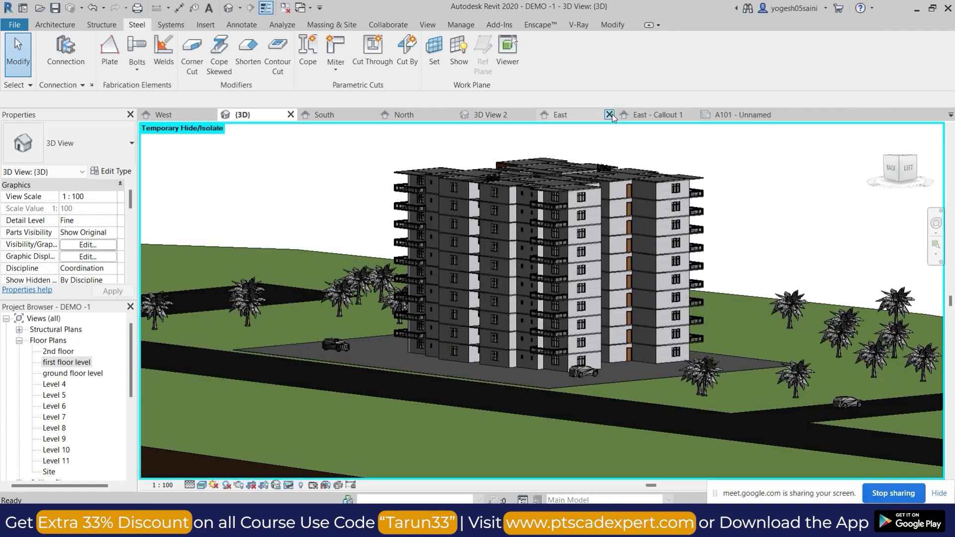
click(612, 115)
click(612, 115)
shift+middle_drag(353, 253, 555, 266)
scroll(555, 266, down, 2)
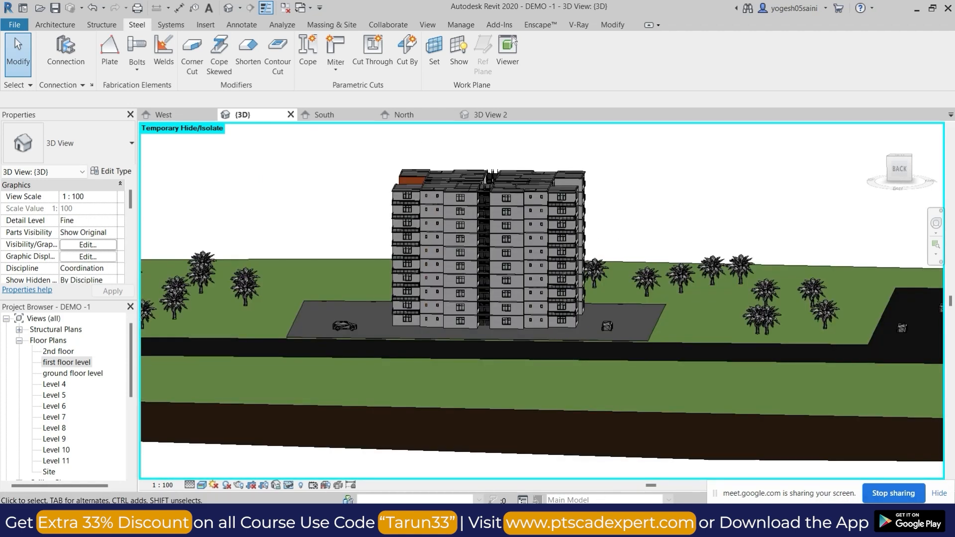
Switch to the Google Meet call and admit the waiting participant.
click(470, 478)
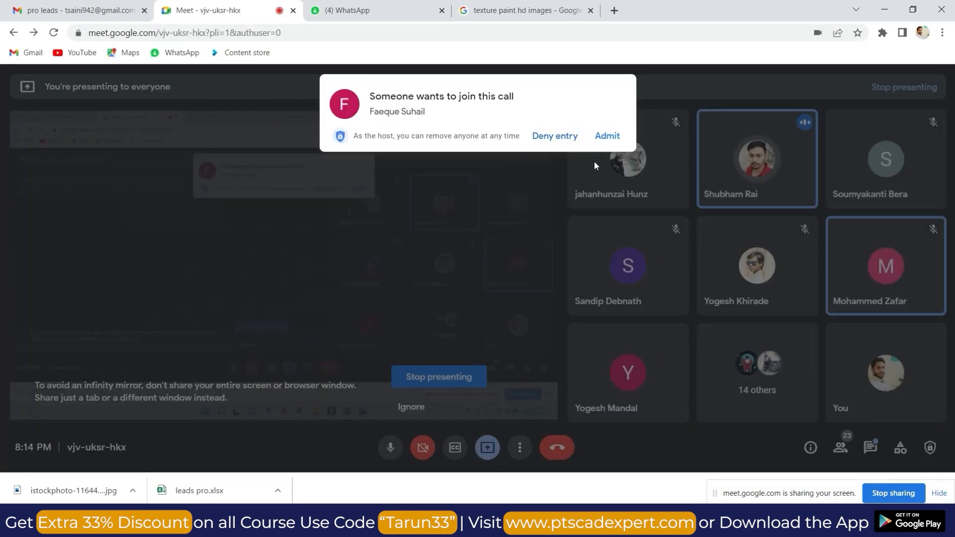
click(605, 136)
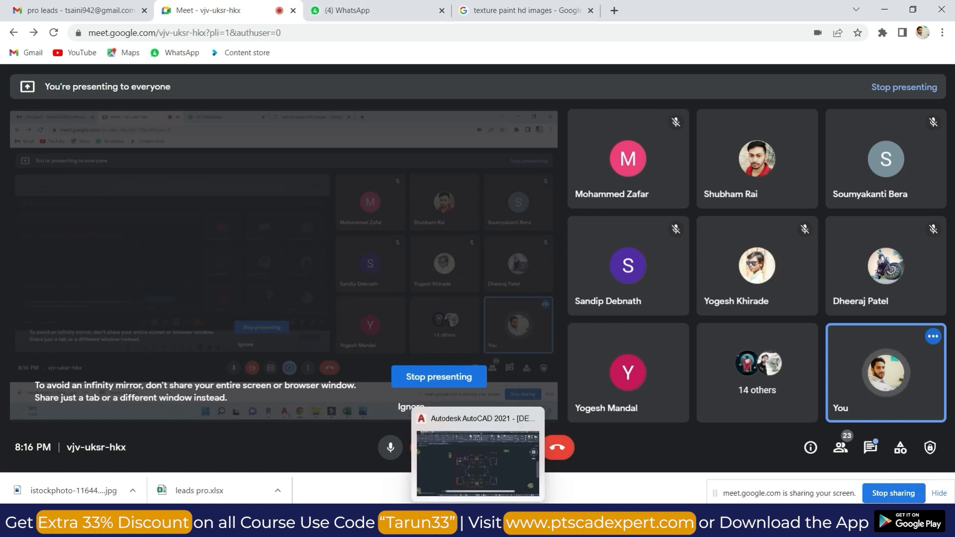
Return to Revit and examine the building's back and right sides in the 3D view, checking the Google Meet call in between.
click(451, 523)
shift+middle_drag(605, 271, 580, 171)
scroll(622, 333, up, 3)
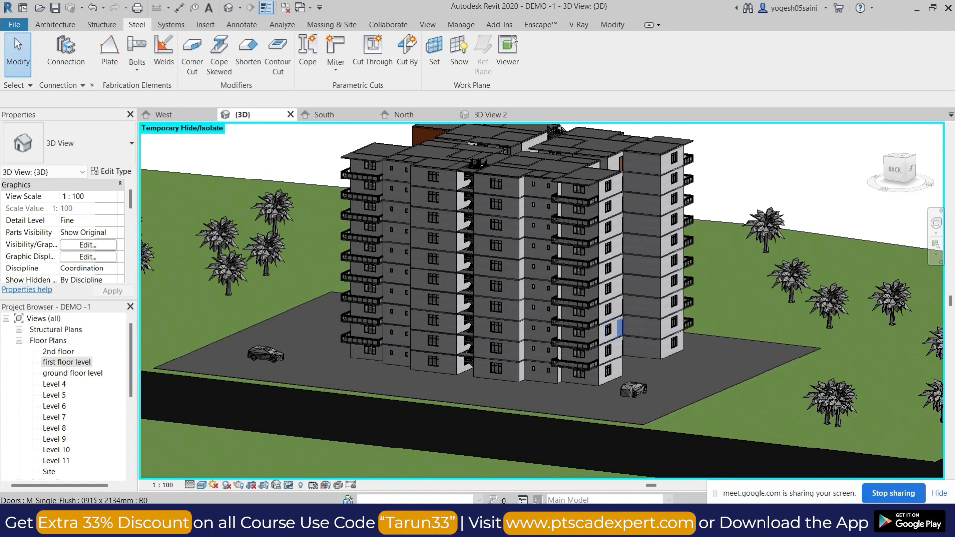
mouse_move(476, 494)
click(450, 472)
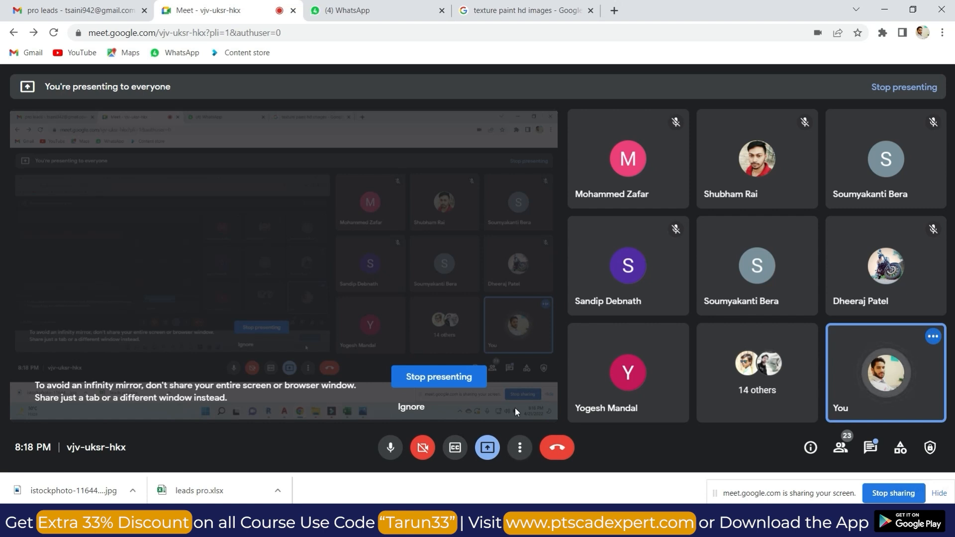
mouse_move(587, 522)
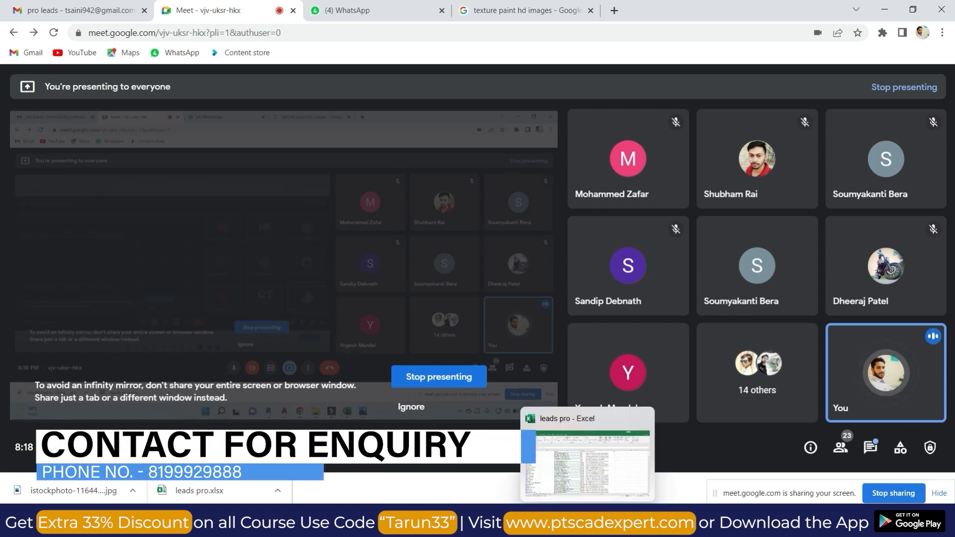
click(451, 524)
scroll(576, 293, down, 1)
middle_drag(576, 292, 697, 262)
shift+middle_drag(271, 354, 419, 393)
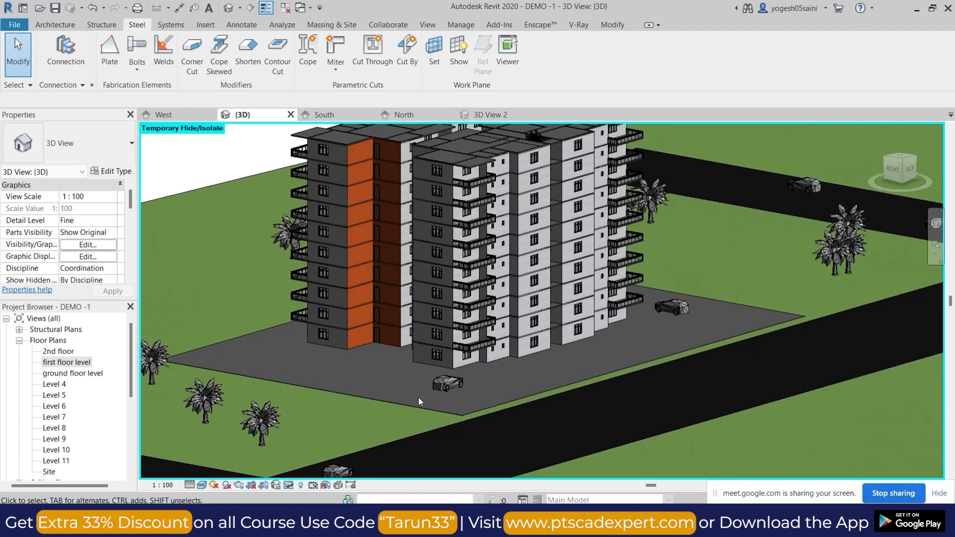
scroll(419, 393, up, 1)
shift+middle_drag(494, 398, 567, 401)
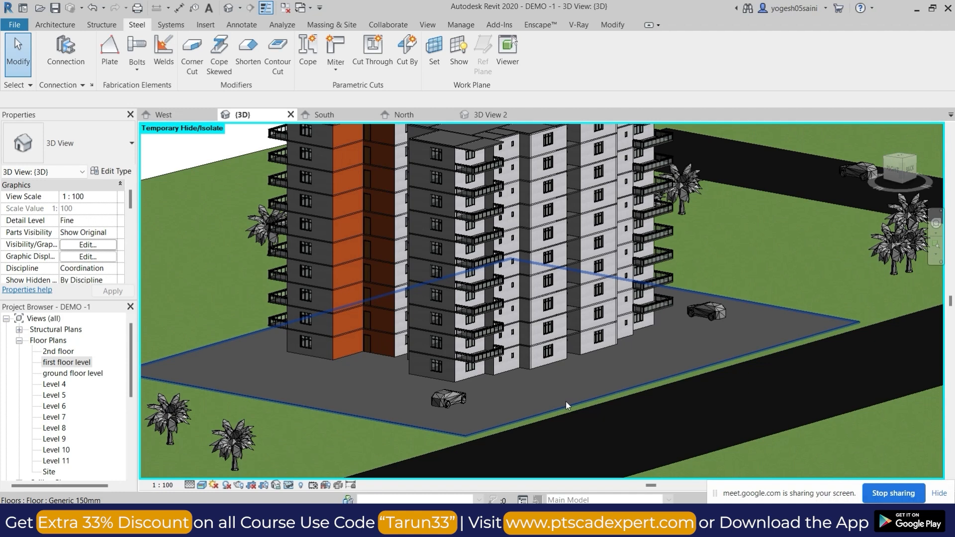
click(63, 24)
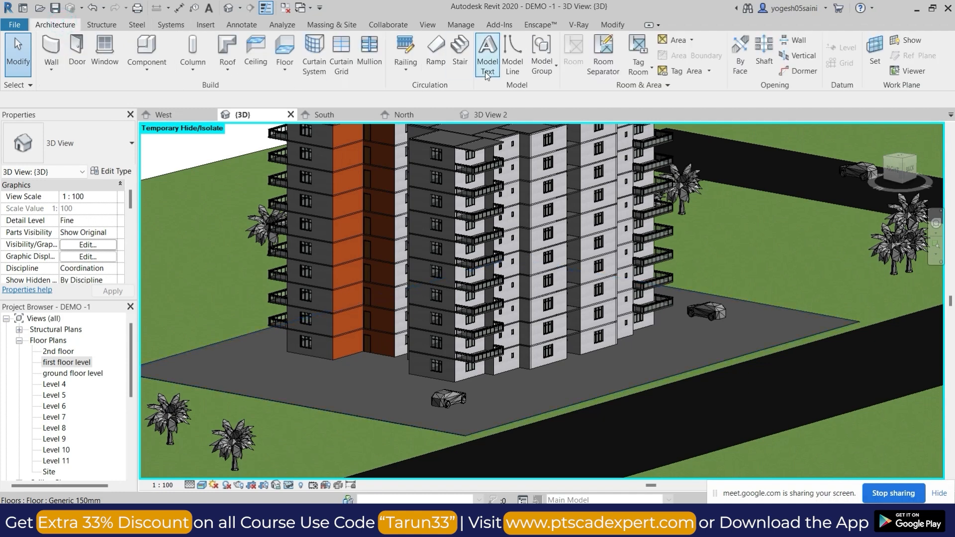
click(416, 73)
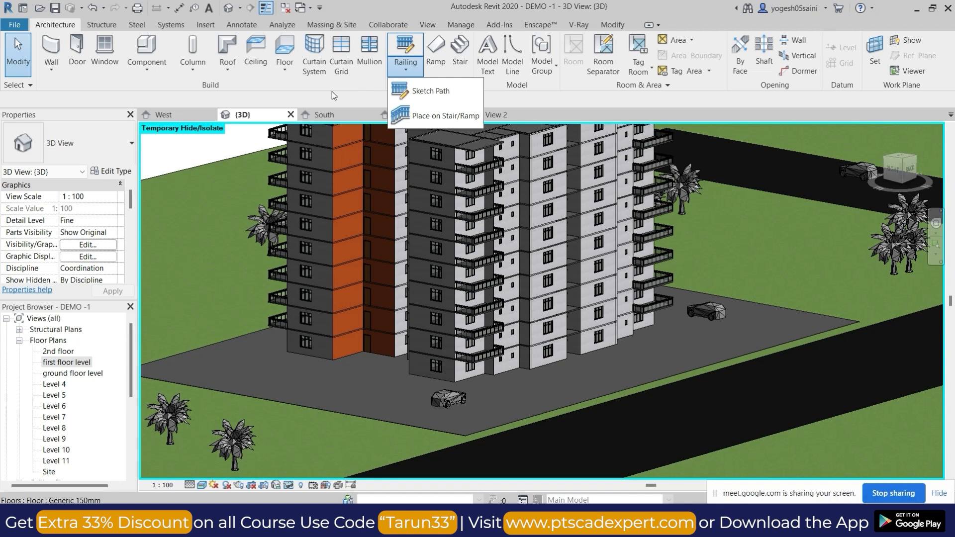
click(666, 98)
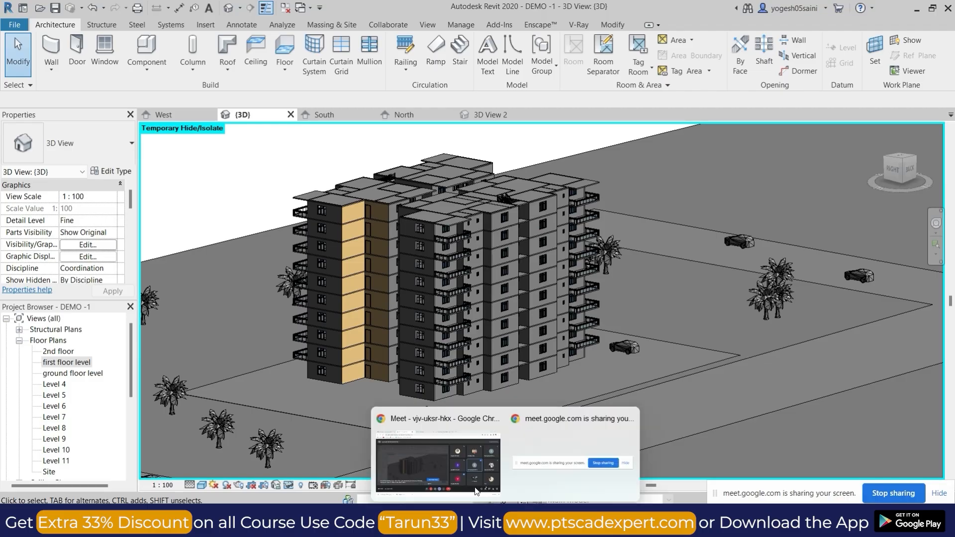
click(433, 463)
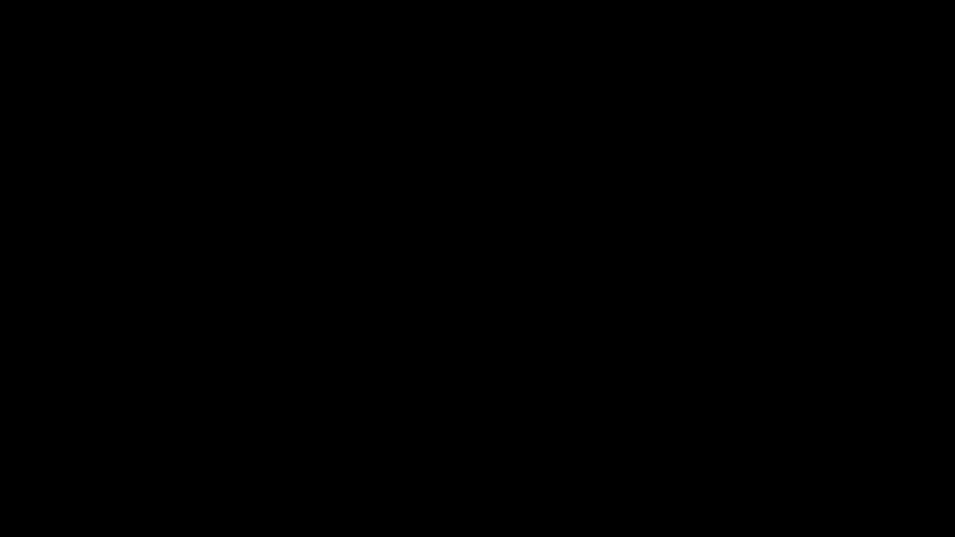